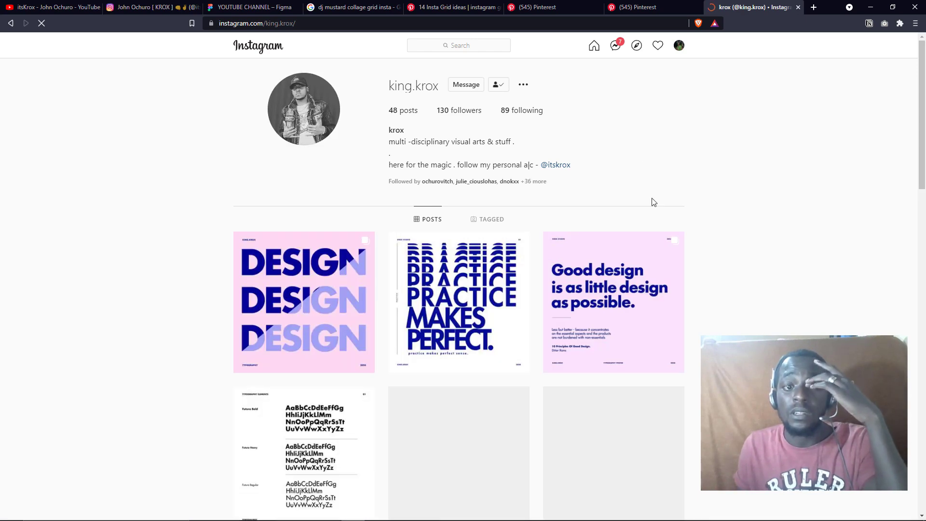
scroll(660, 202, "down", 18)
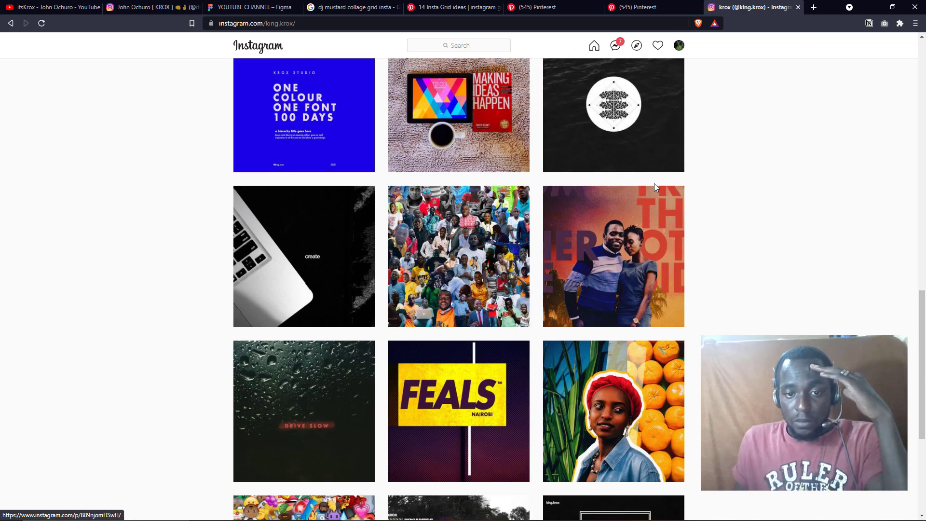
scroll(649, 179, "up", 18)
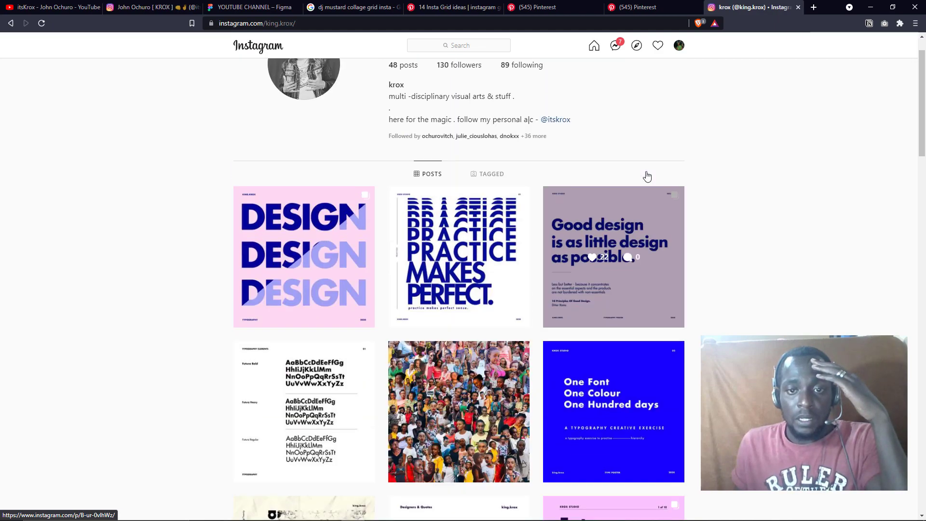
scroll(647, 178, "down", 6)
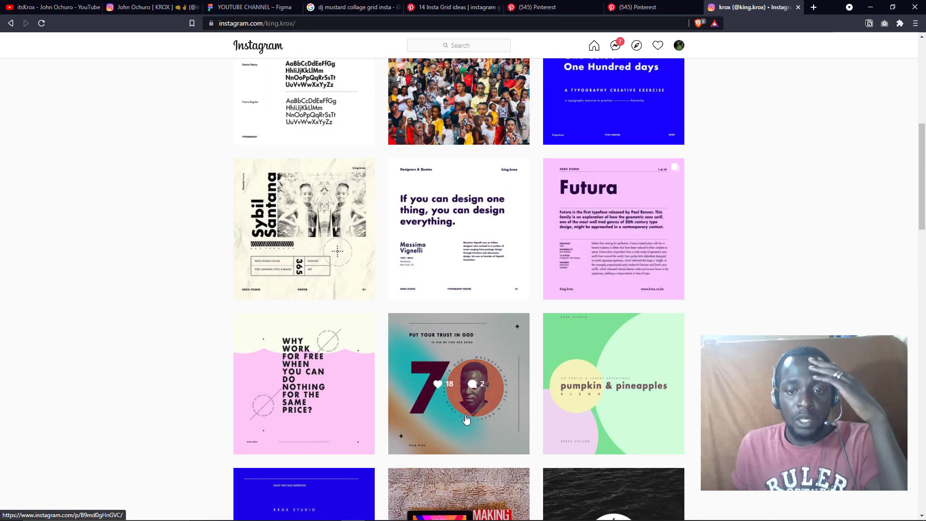
scroll(466, 419, "down", 4)
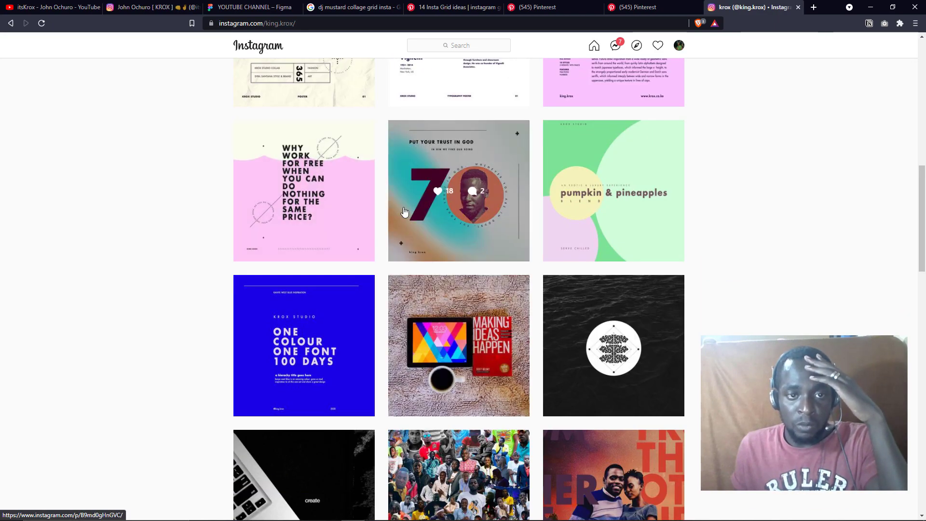
scroll(567, 183, "down", 1)
scroll(567, 183, "down", 11)
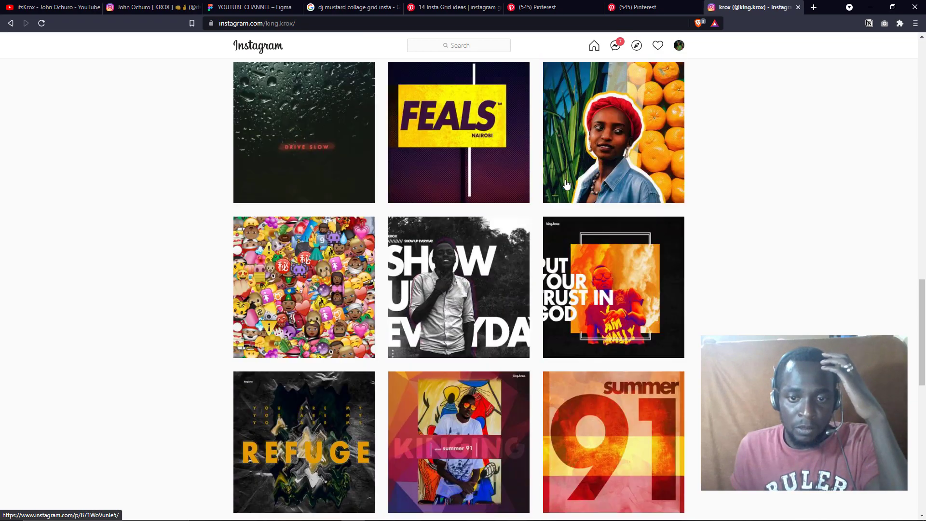
scroll(709, 212, "up", 4)
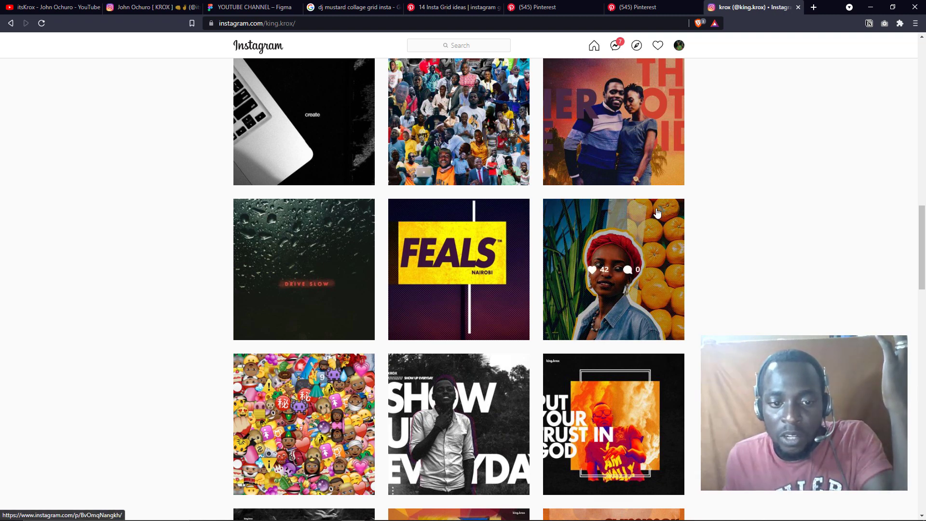
scroll(657, 213, "down", 2)
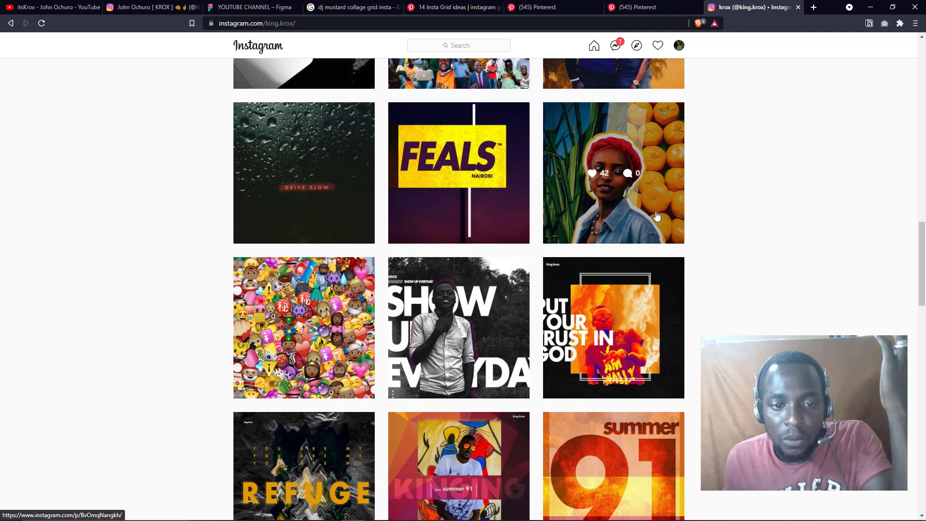
scroll(657, 216, "down", 3)
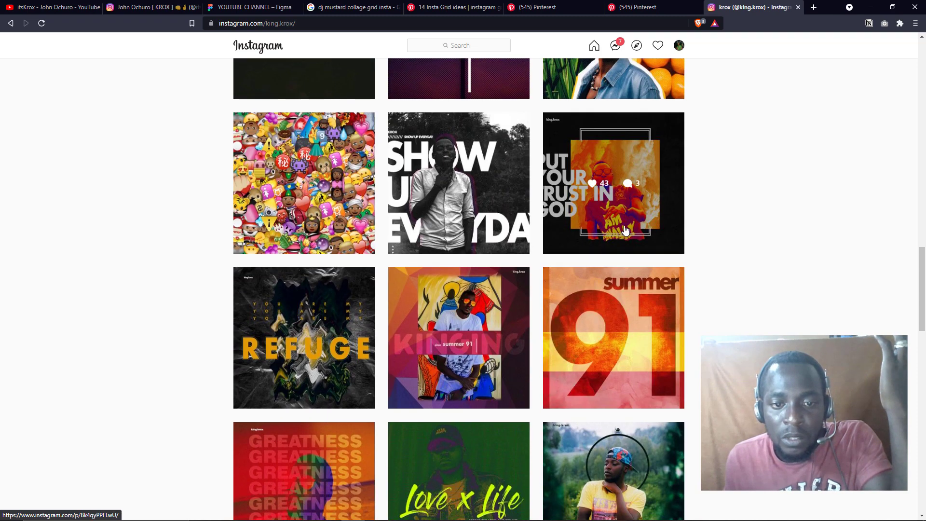
scroll(433, 277, "down", 4)
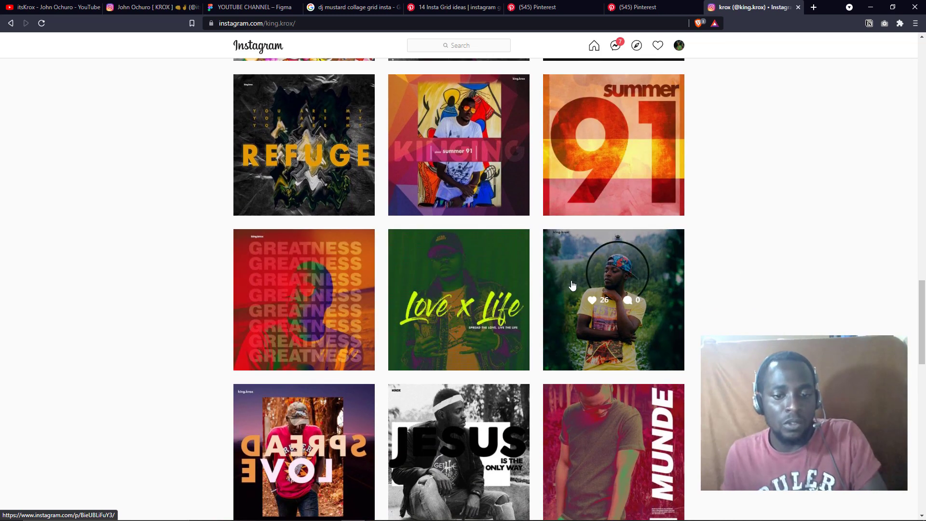
Step: Switch to OneNote to view the saved designs on the MINE page, and bring up the krox sketches folder in File Explorer
key("alt+Tab")
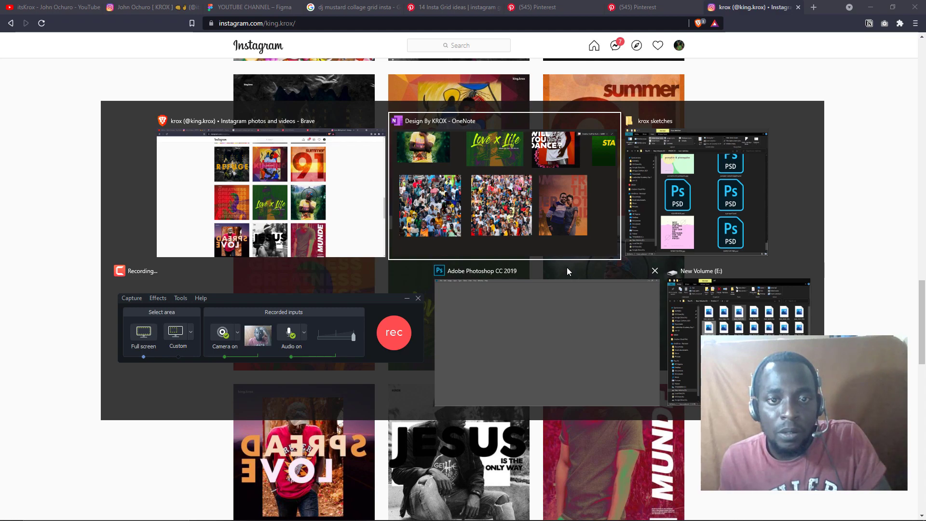
scroll(547, 164, "up", 10)
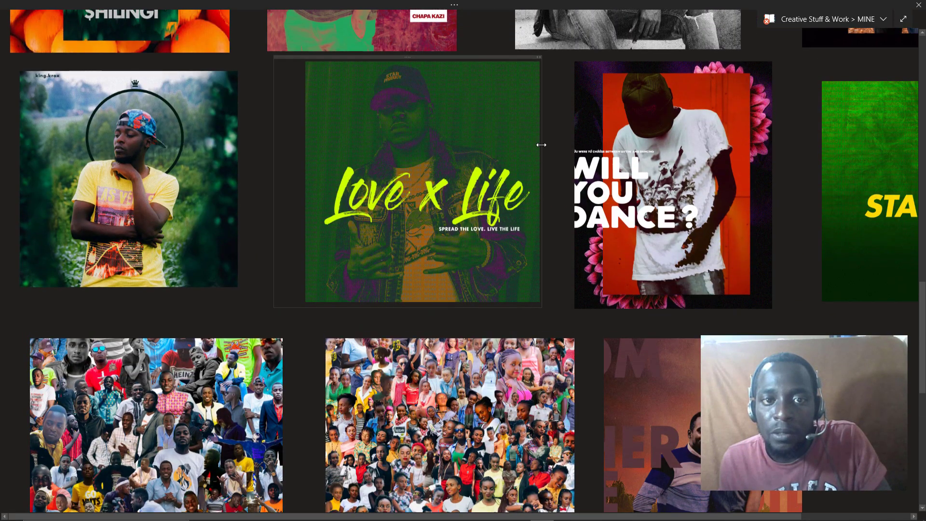
key("alt+Tab")
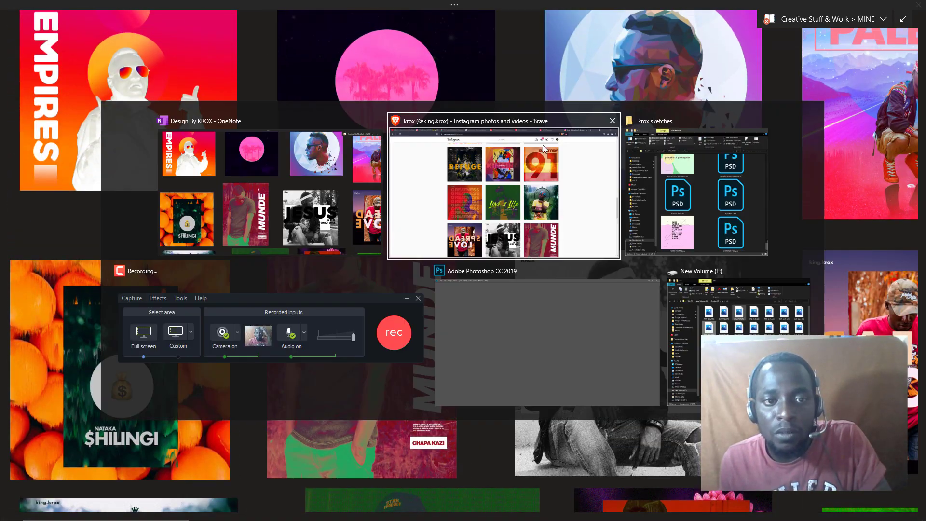
key("alt+Tab")
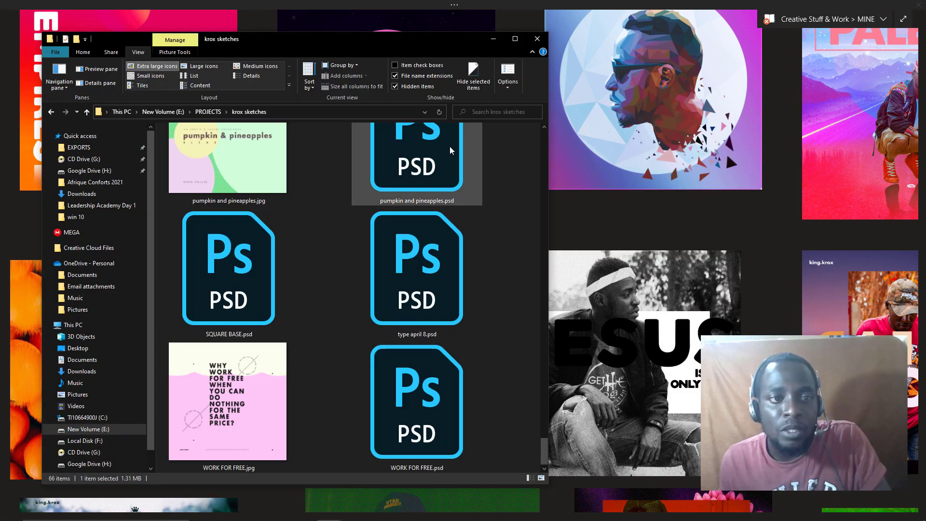
Step: Go up to the PROJECTS folder and open its krox 2020 subfolder
left_click(219, 112)
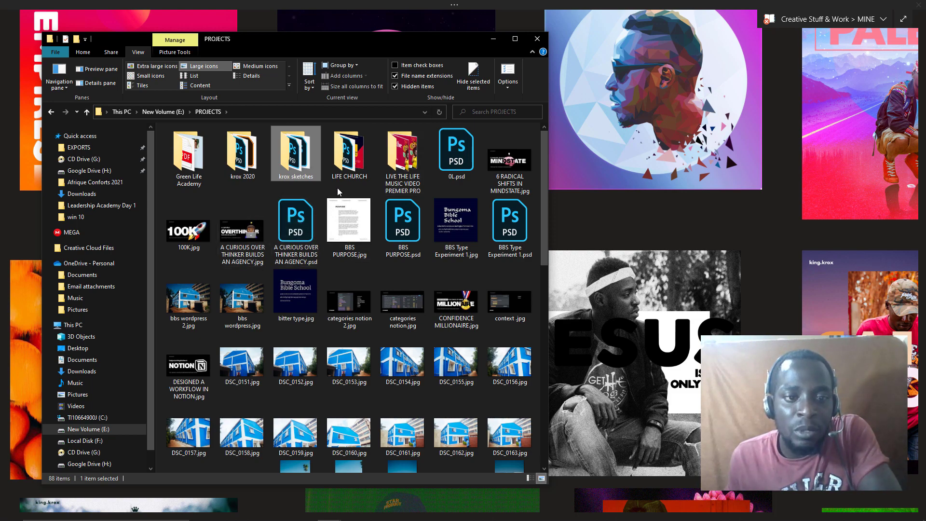
scroll(336, 213, "down", 10)
scroll(337, 212, "down", 2)
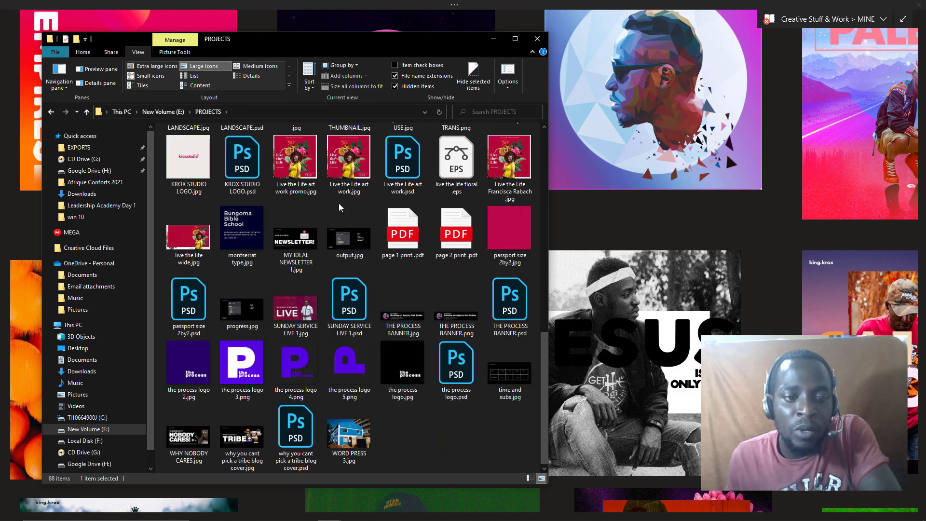
scroll(339, 205, "up", 15)
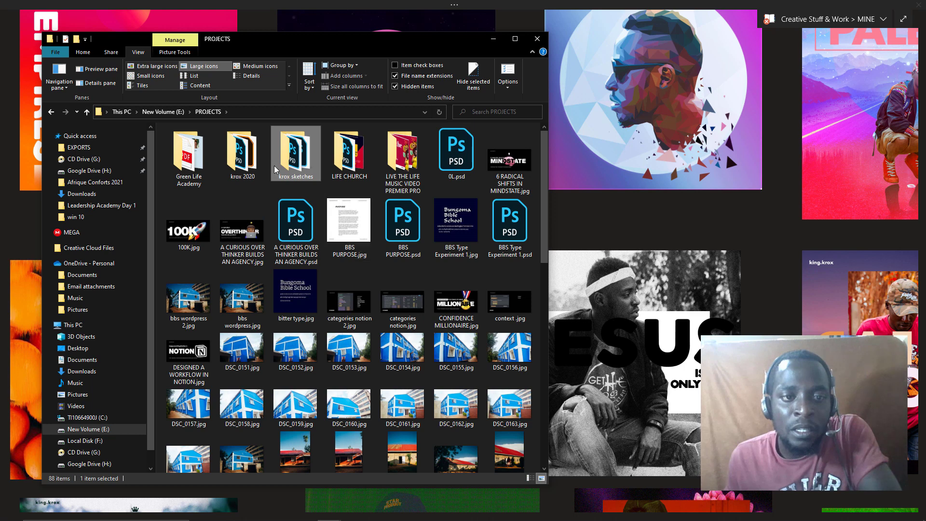
left_click(253, 177)
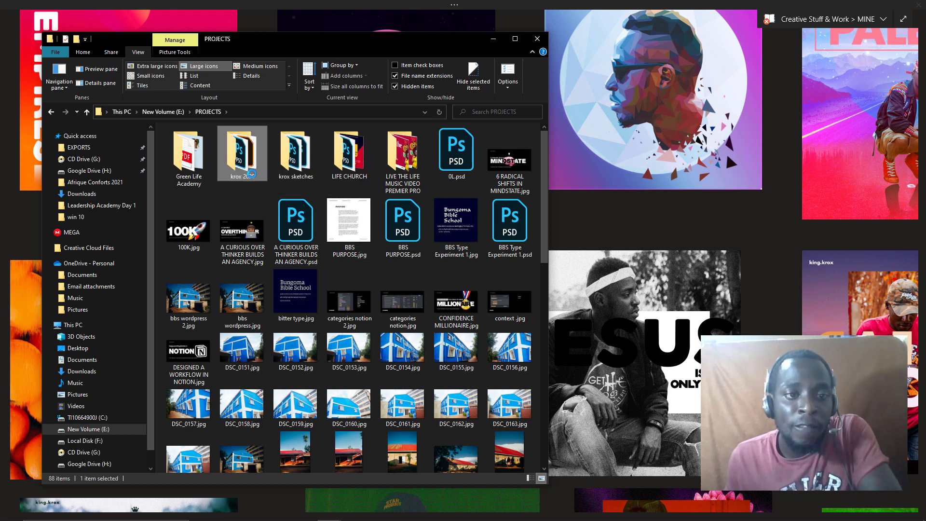
double_click(252, 174)
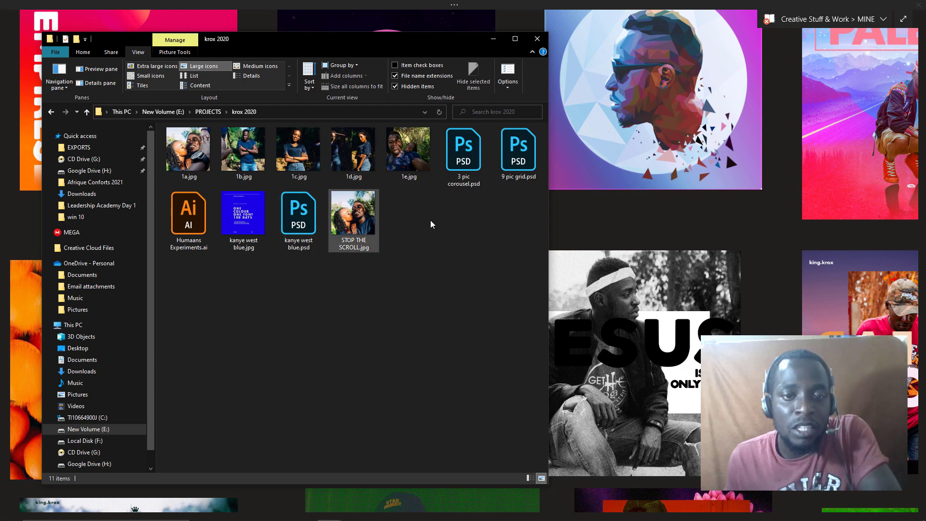
Step: Display the krox 2020 files as extra large icons and look through the images
left_click(154, 66)
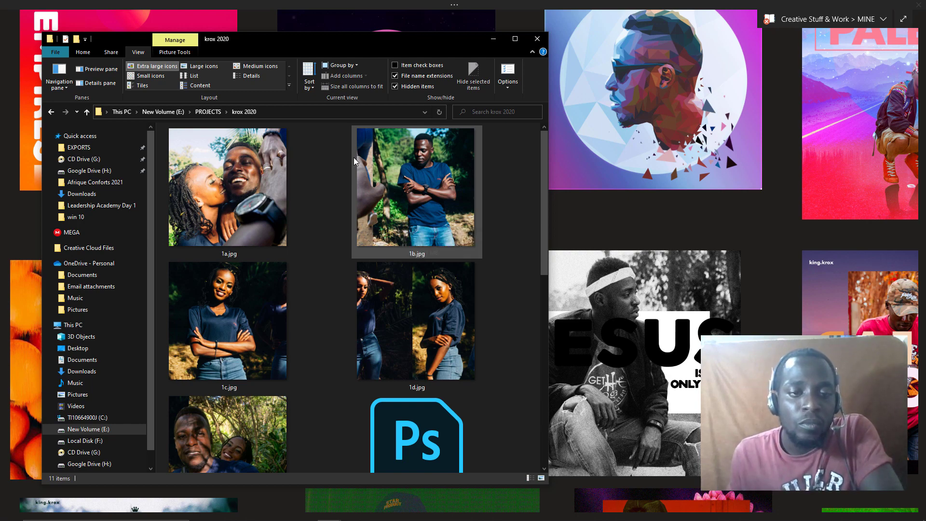
scroll(331, 177, "down", 5)
scroll(331, 177, "up", 5)
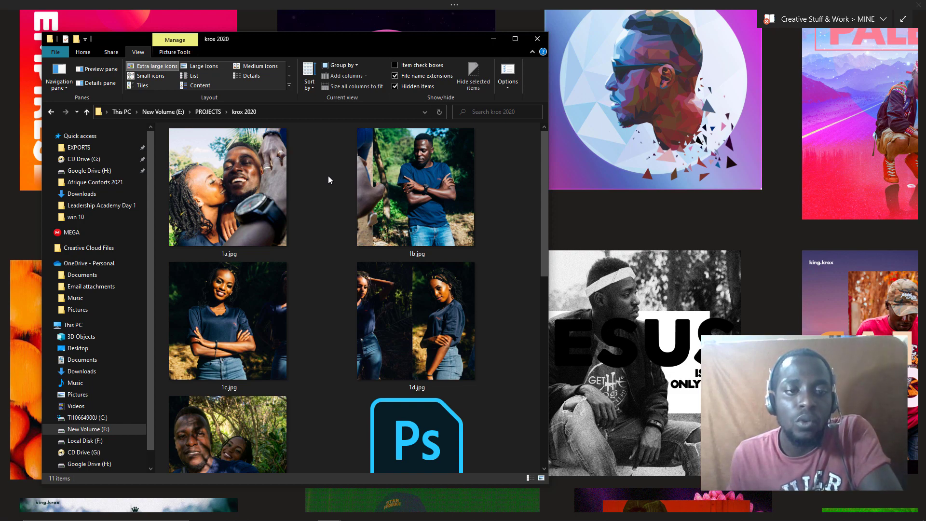
scroll(421, 196, "down", 5)
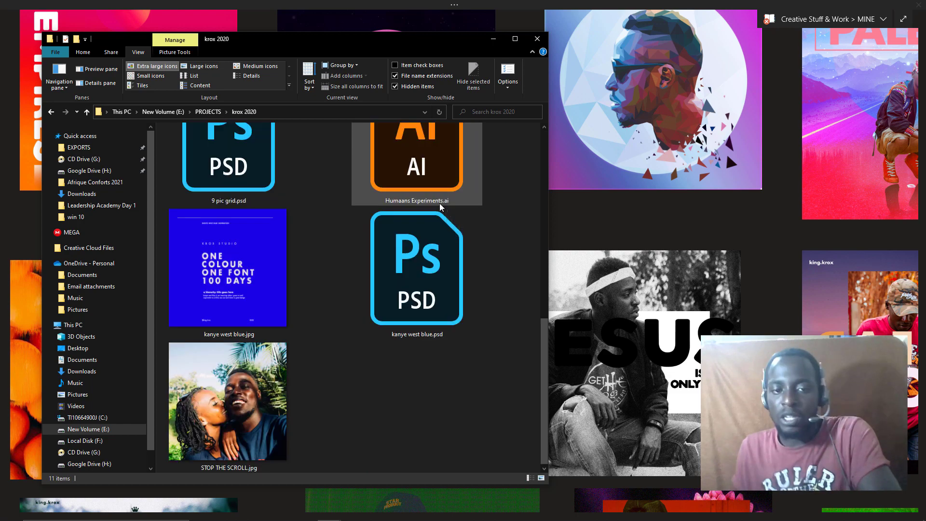
scroll(442, 204, "up", 5)
Step: Insert 1a.jpg from the krox 2020 folder into the blank area of the OneNote page, directly below the first crowd collage
scroll(677, 442, "down", 10)
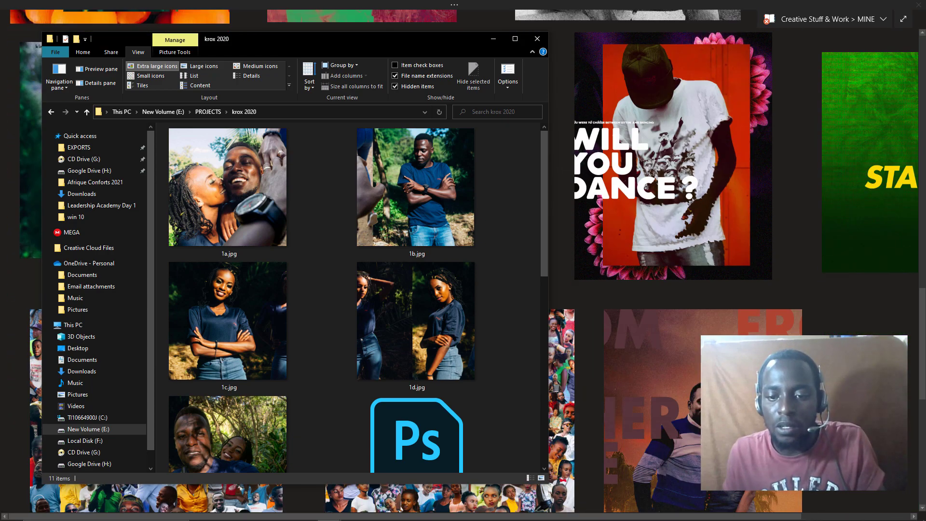
scroll(678, 442, "down", 4)
left_click(644, 393)
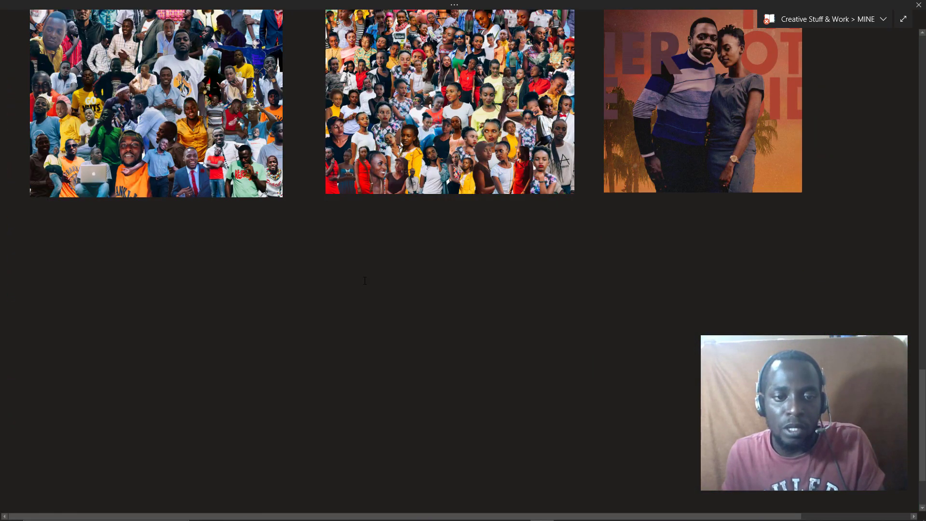
scroll(365, 280, "down", 3)
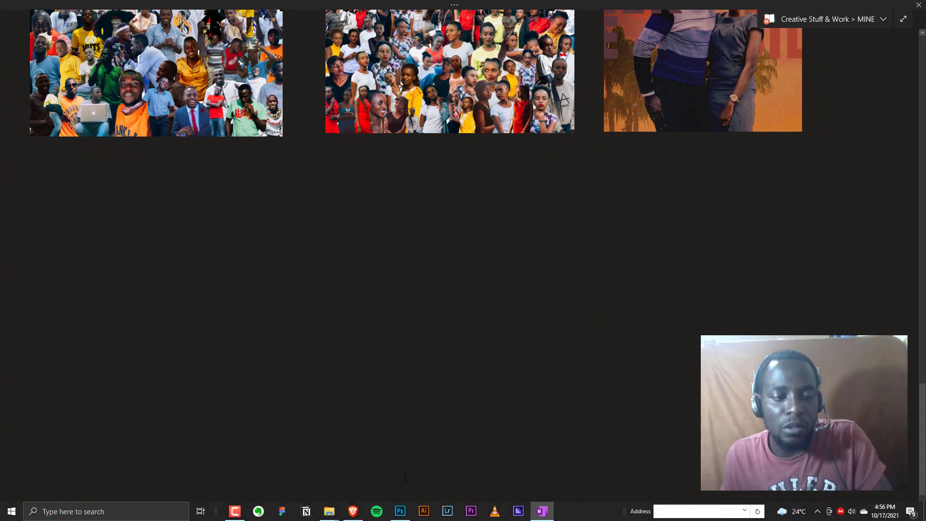
key("super+Tab")
left_click(439, 225)
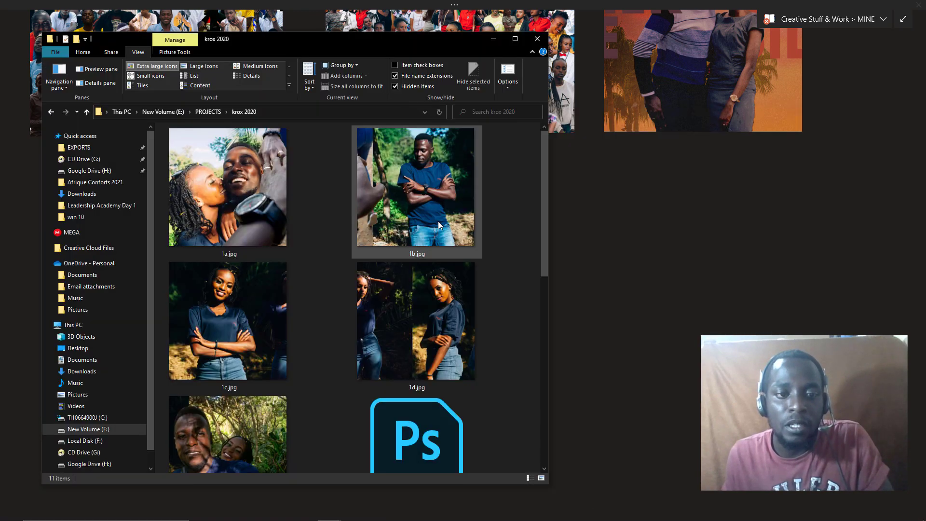
left_click_drag(306, 42, 543, 135)
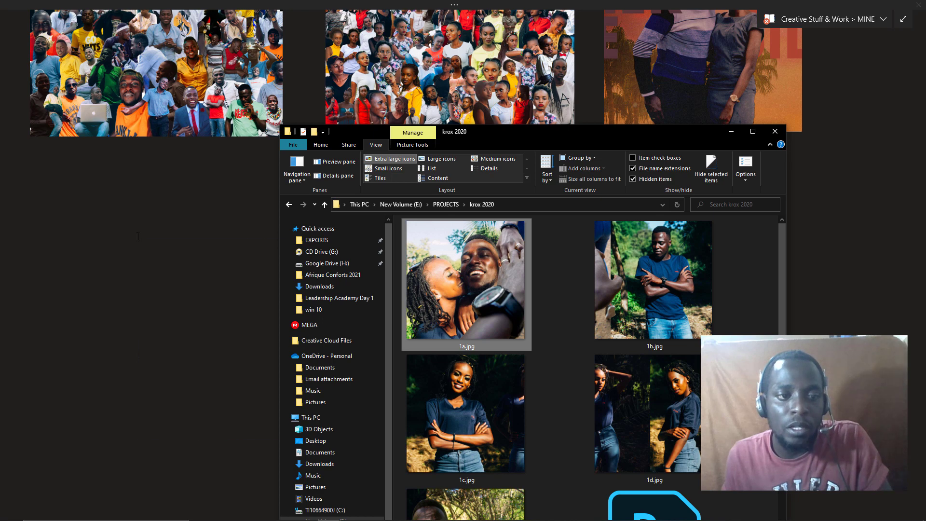
left_click_drag(138, 236, 139, 239)
left_click_drag(211, 271, 114, 194)
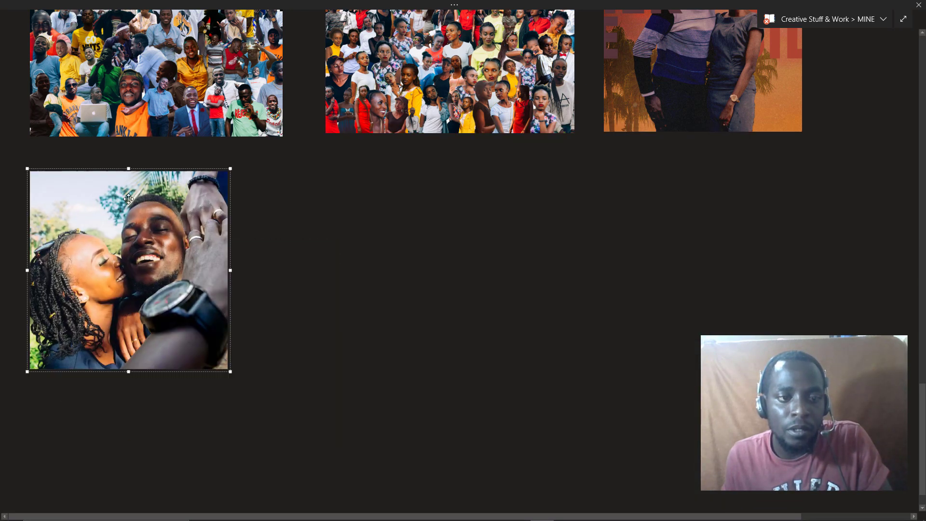
Step: Insert 1b.jpg from the krox 2020 folder into the OneNote page and join it edge to edge with the right side of 1a.jpg
left_click(307, 511)
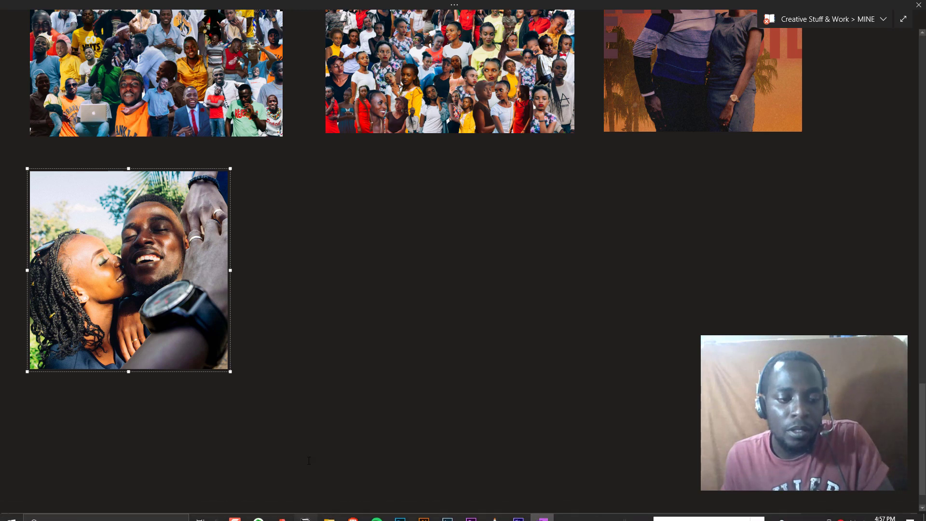
left_click(444, 214)
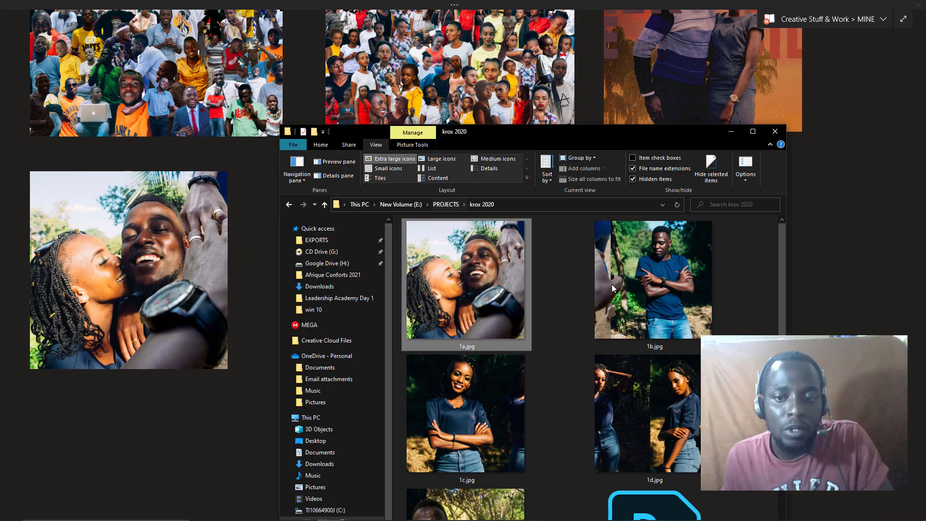
left_click_drag(644, 289, 259, 256)
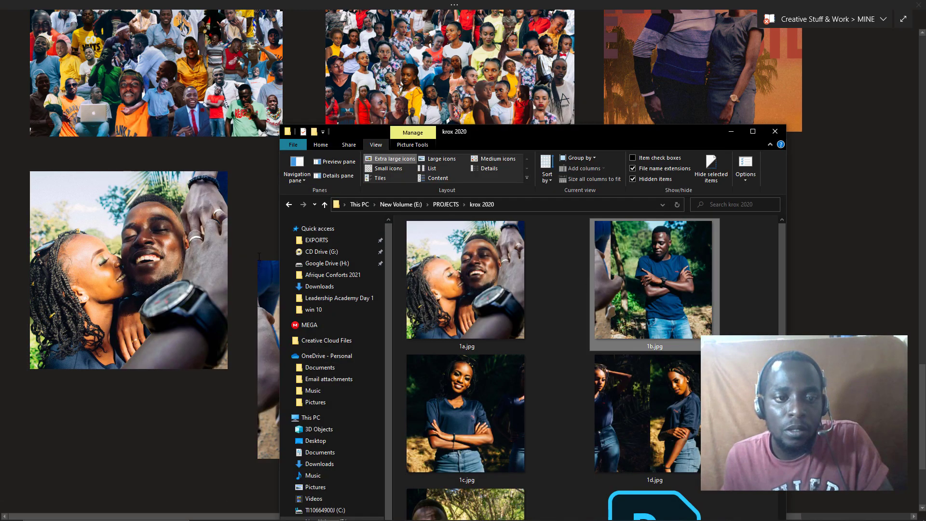
left_click(275, 283)
left_click_drag(317, 292, 297, 221)
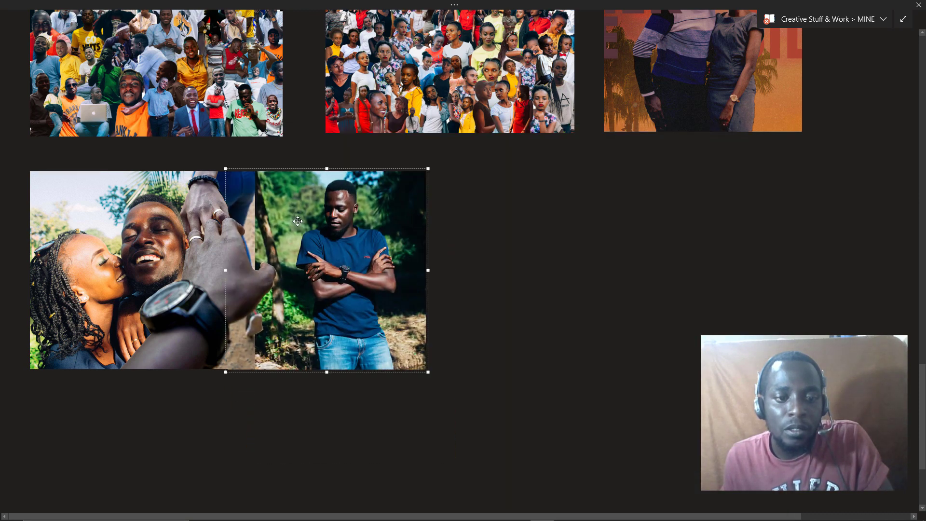
left_click(449, 288)
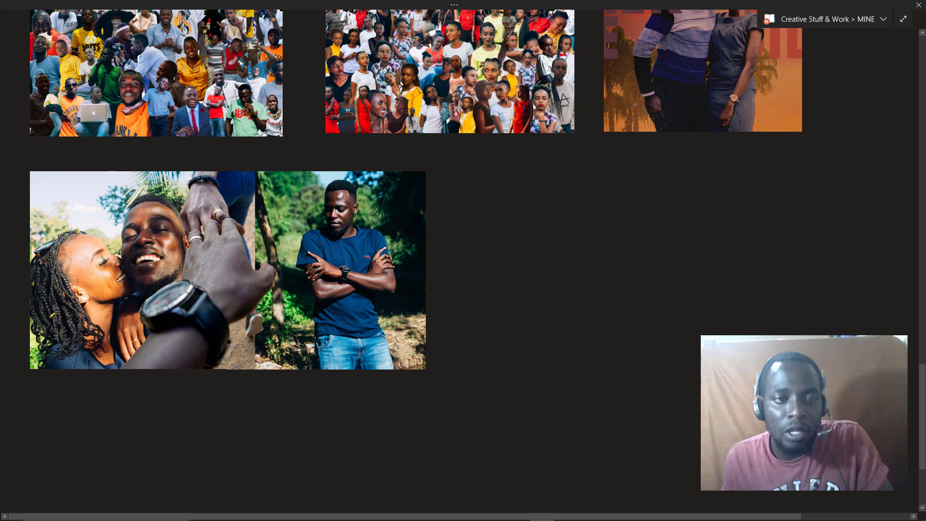
Step: Shift the 1b.jpg image slightly left so that it overlaps the right edge of 1a.jpg
left_click(381, 276)
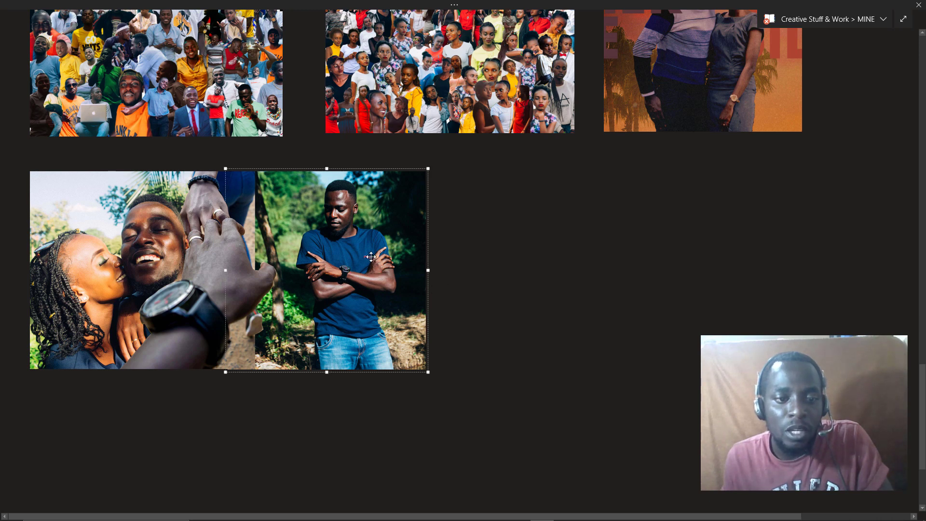
left_click_drag(415, 266, 354, 256)
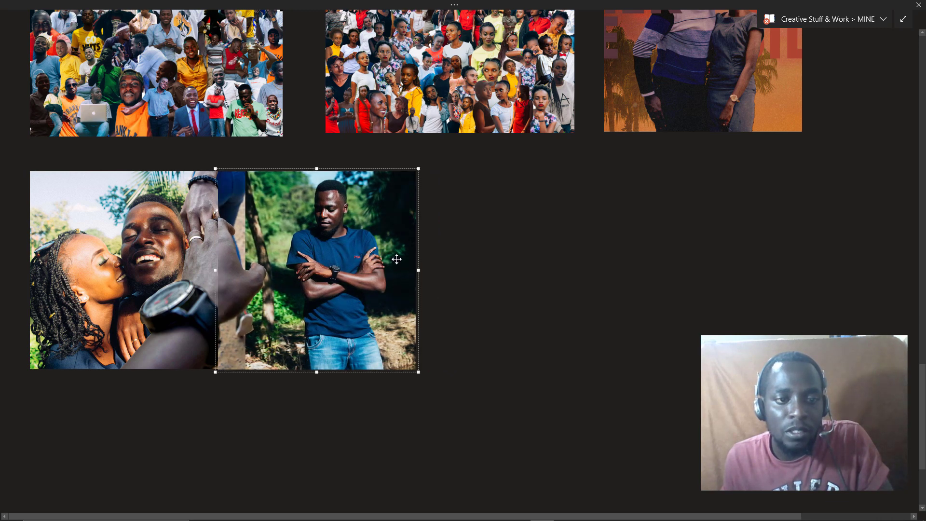
left_click(478, 268)
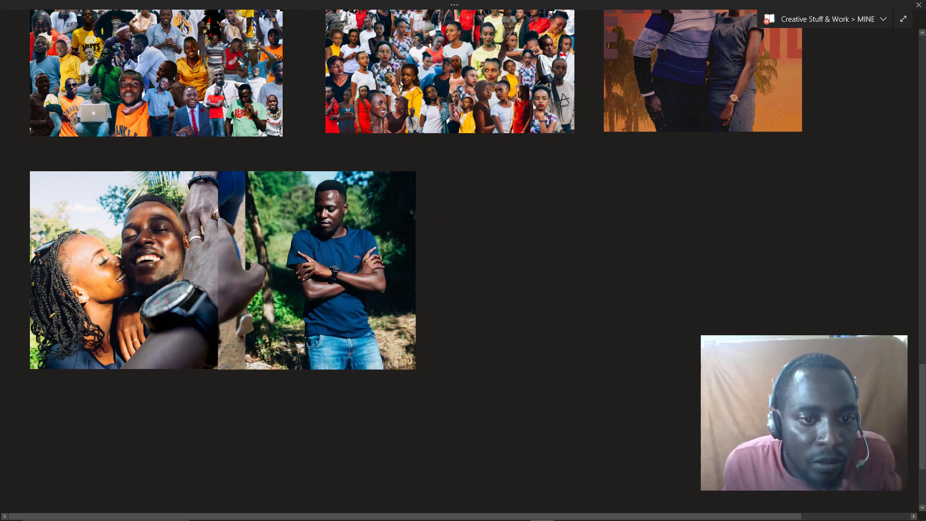
Step: Pull 1b.jpg away from 1a.jpg and rejoin it edge to edge so the hand continues seamlessly across both photos
left_click(319, 248)
left_click_drag(327, 213, 544, 243)
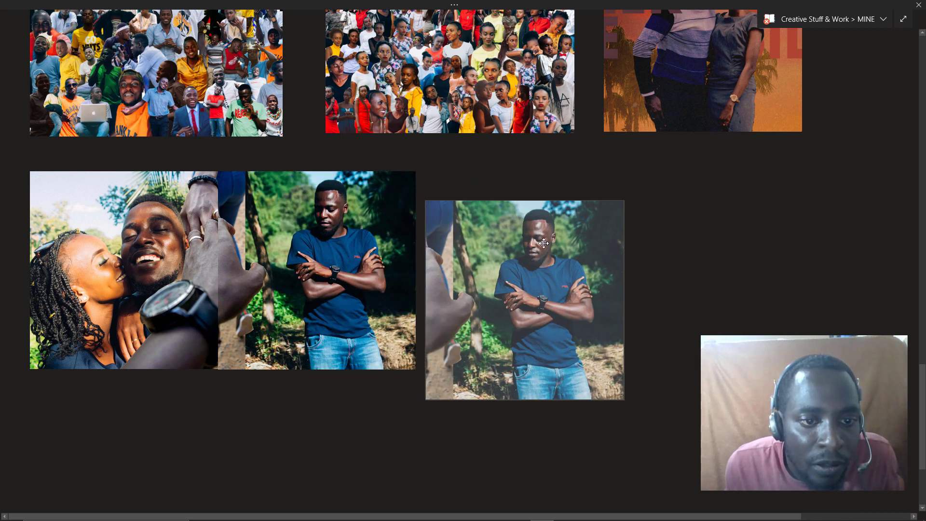
left_click_drag(544, 243, 323, 229)
left_click(358, 401)
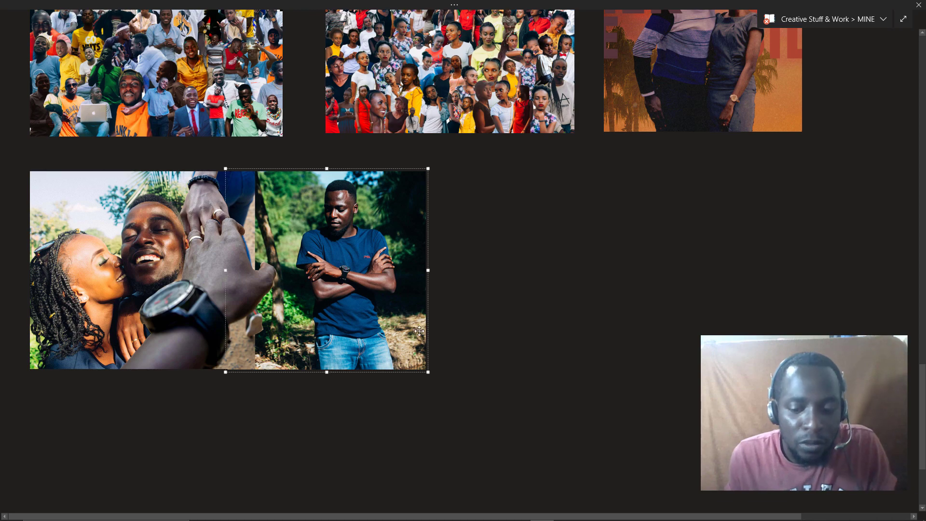
Step: Insert 1c.jpg from the krox 2020 folder into the OneNote page and join it to the right edge of 1b.jpg
key("Up")
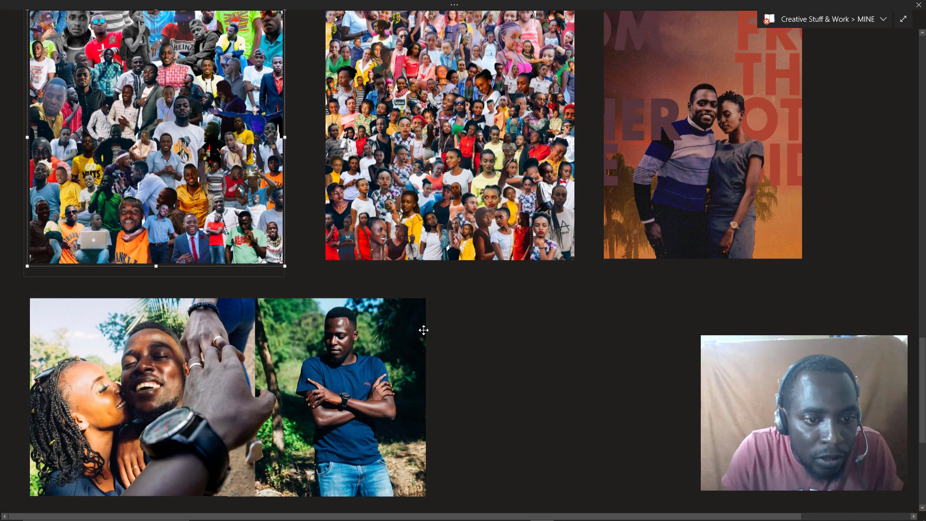
key("Down")
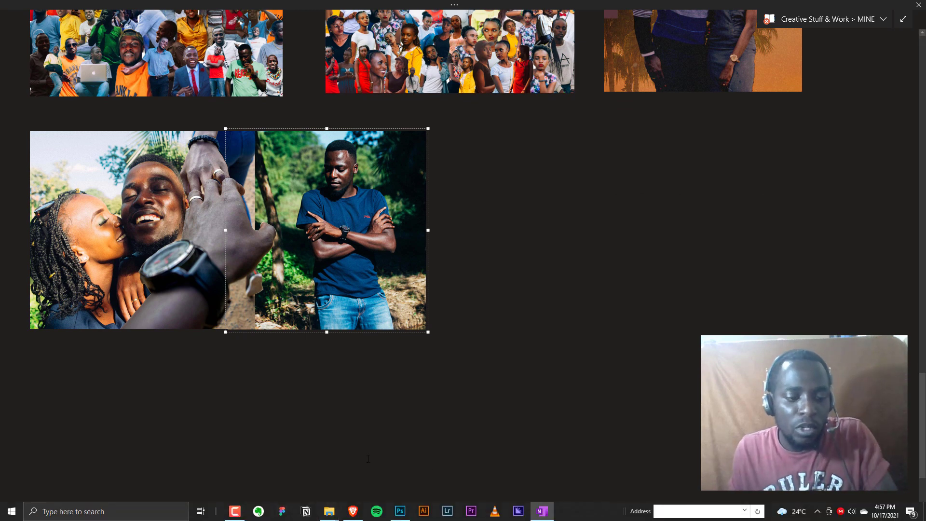
left_click(329, 510)
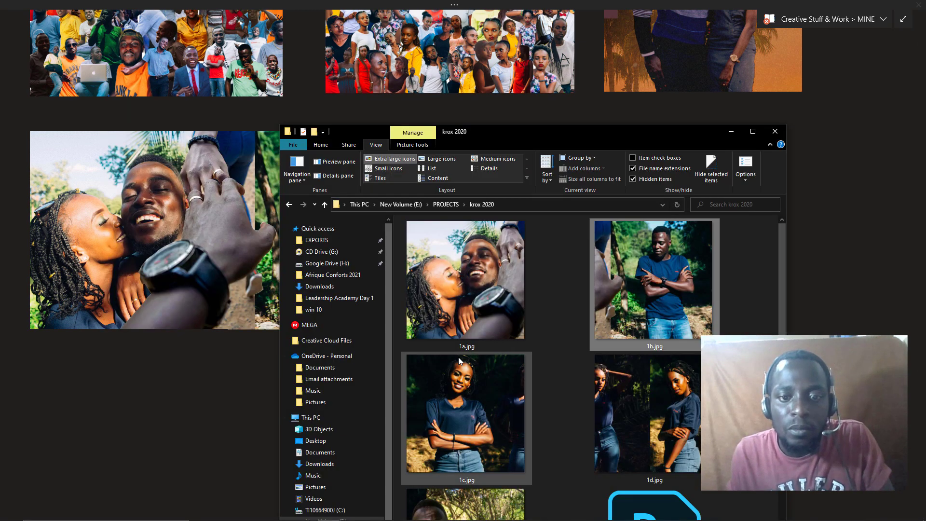
left_click(493, 405)
left_click_drag(257, 401, 257, 401)
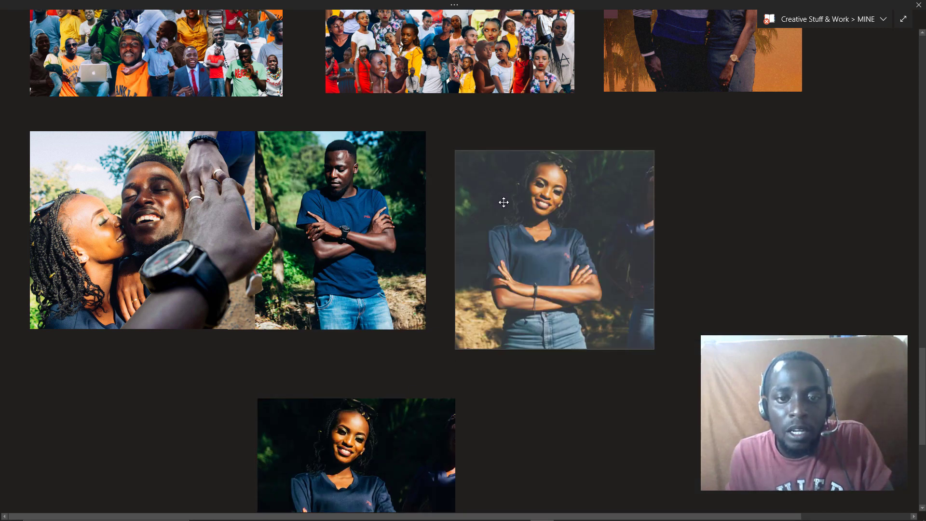
left_click_drag(498, 195, 476, 179)
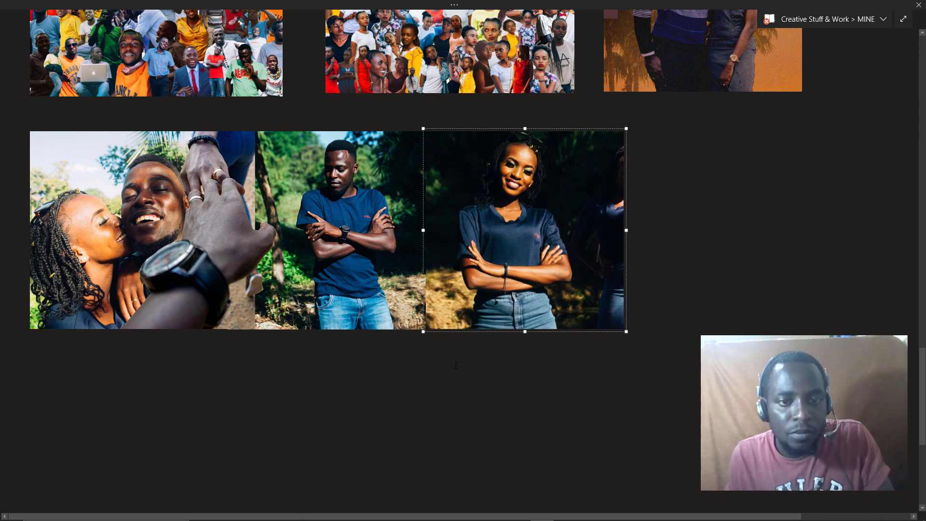
Step: Insert 1d.jpg from the krox 2020 folder into the page and join it to the right edge of 1c.jpg
key("alt+Tab")
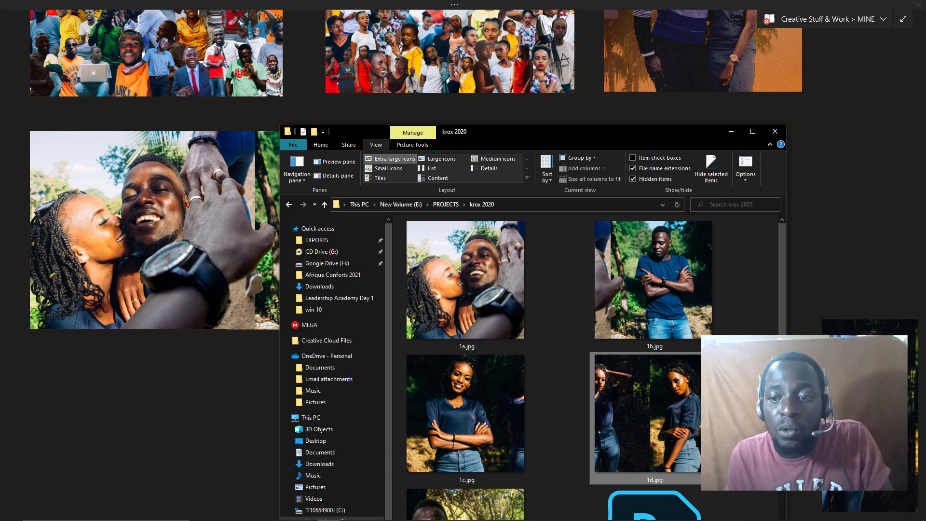
left_click_drag(820, 316, 680, 219)
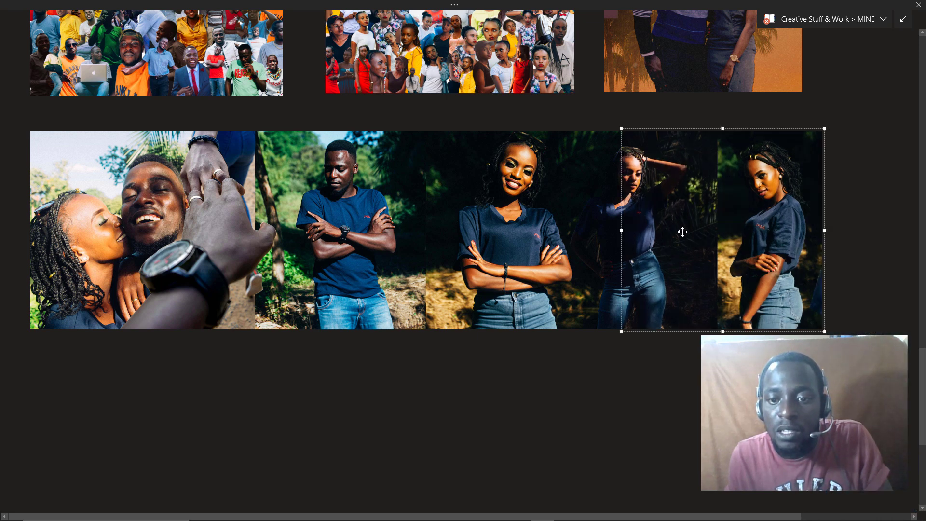
left_click(686, 383)
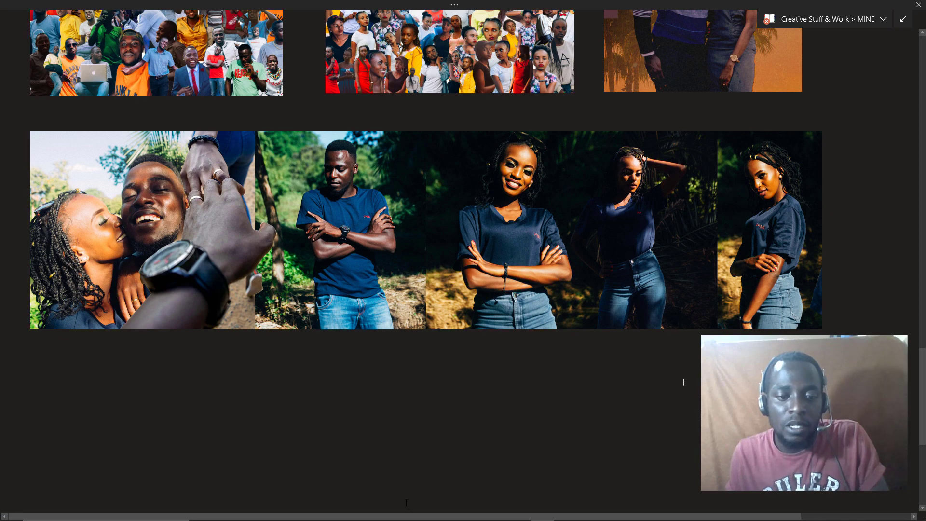
Step: Insert 1e.jpg from the krox 2020 folder into the page and join it to the right edge of 1d.jpg
mouse_move(400, 519)
mouse_move(336, 517)
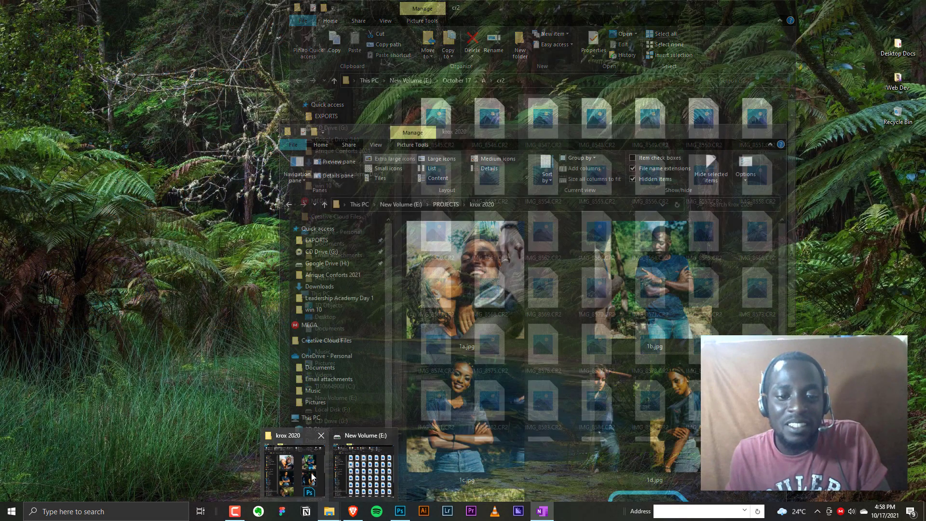
left_click(344, 458)
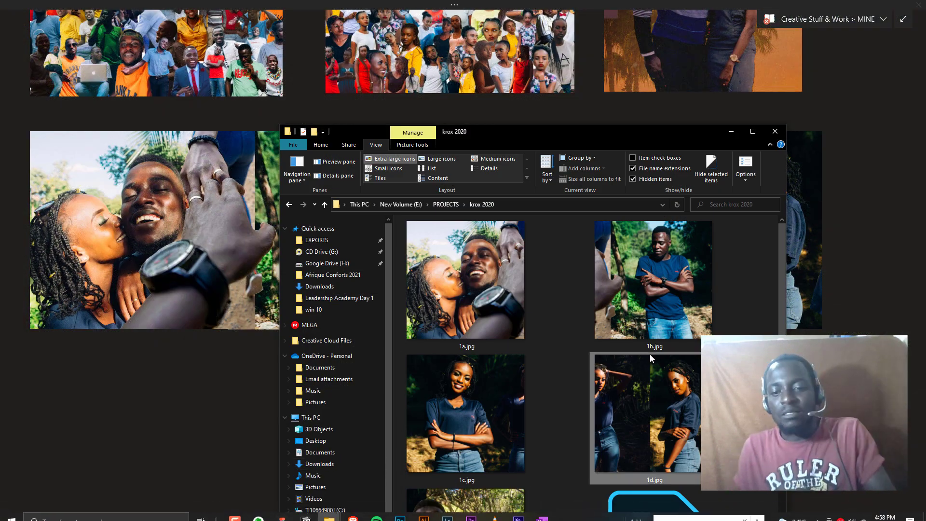
scroll(649, 367, "down", 1)
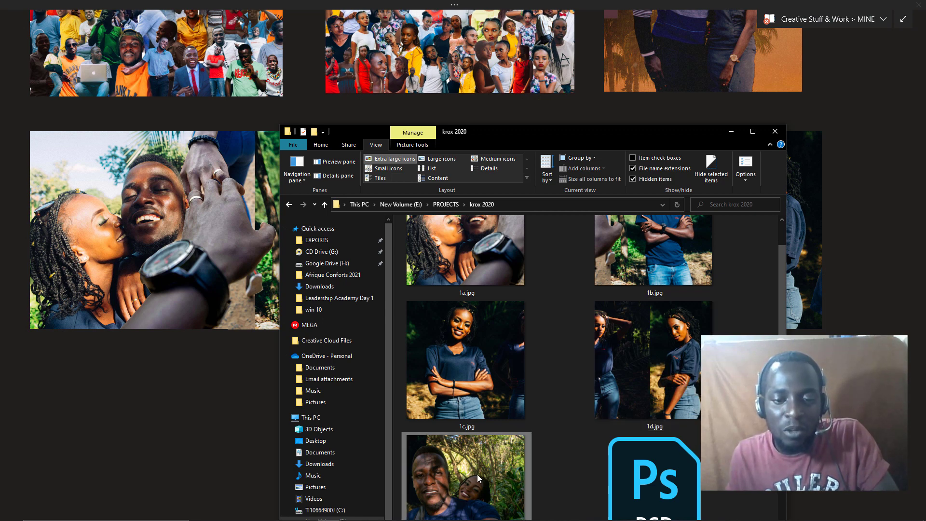
left_click_drag(450, 478, 793, 305)
left_click_drag(863, 196, 862, 195)
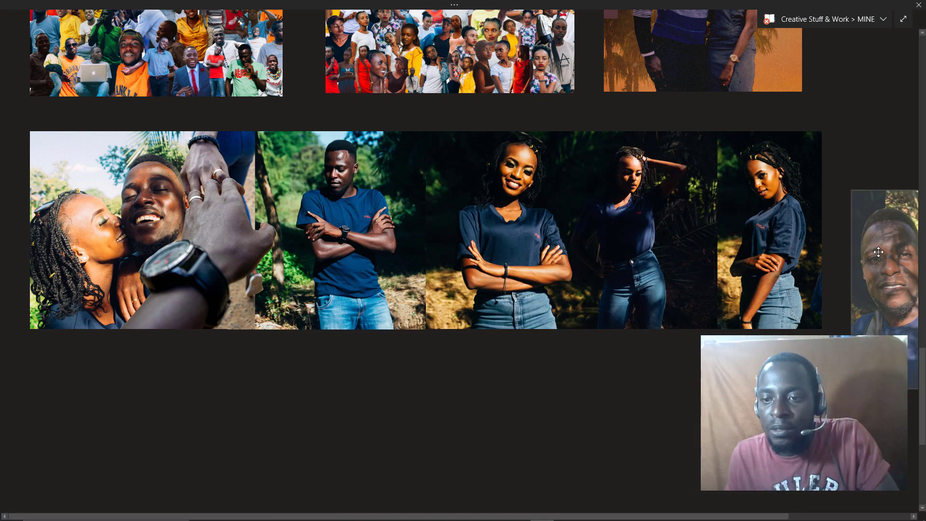
left_click_drag(858, 205, 869, 221)
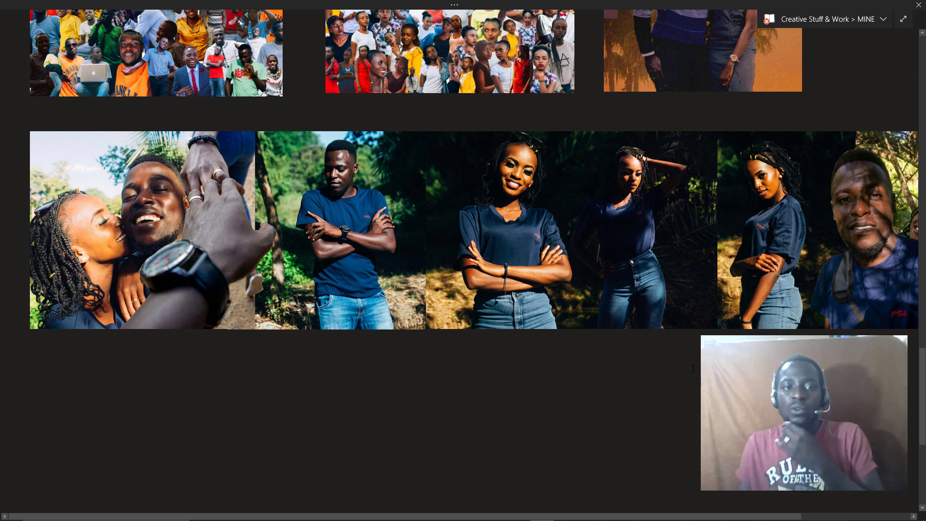
Step: Examine the assembled five-photo sequence from end to end, checking where the 1d.jpg and 1e.jpg images begin and end
scroll(693, 368, "down", 1)
scroll(693, 369, "up", 3)
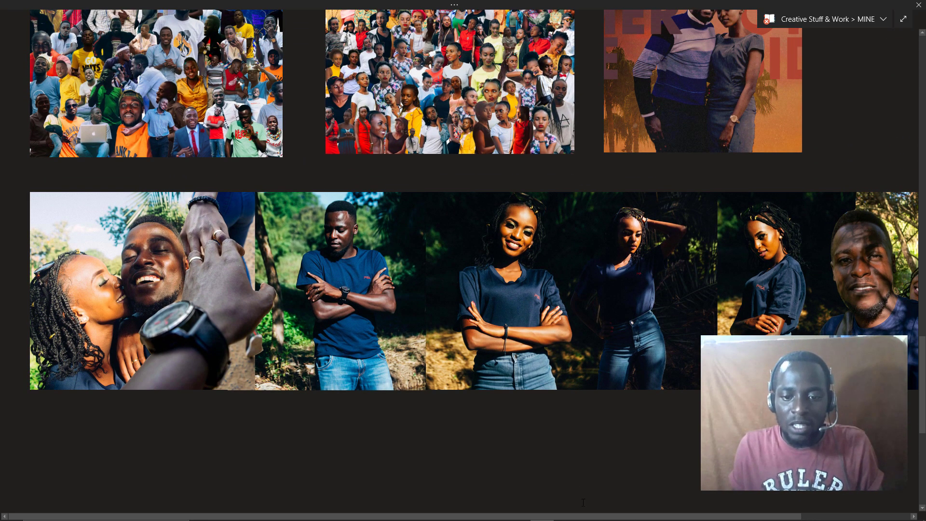
left_click_drag(603, 516, 531, 486)
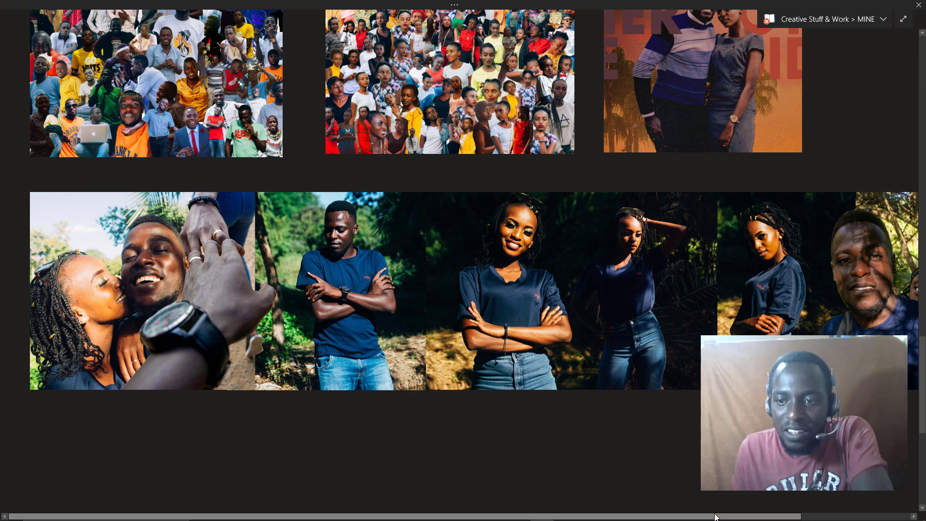
scroll(459, 265, "right", 3)
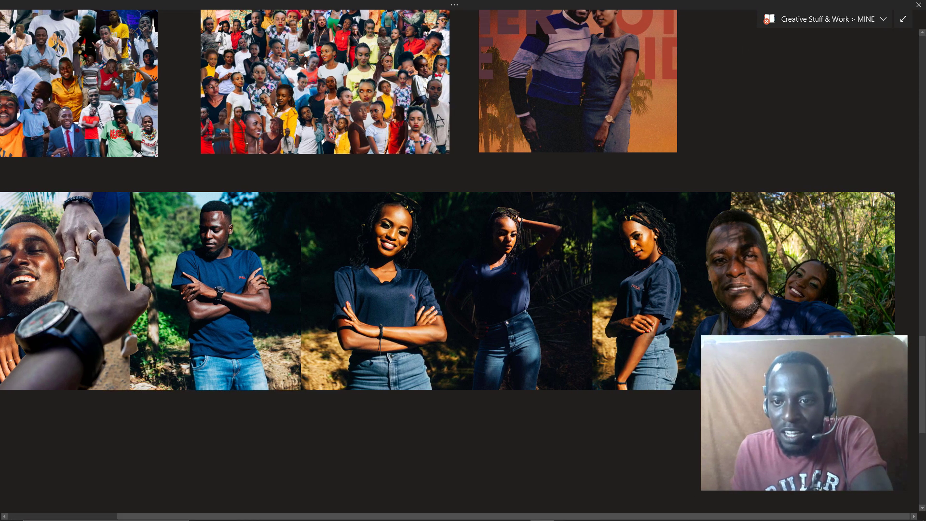
left_click(780, 227)
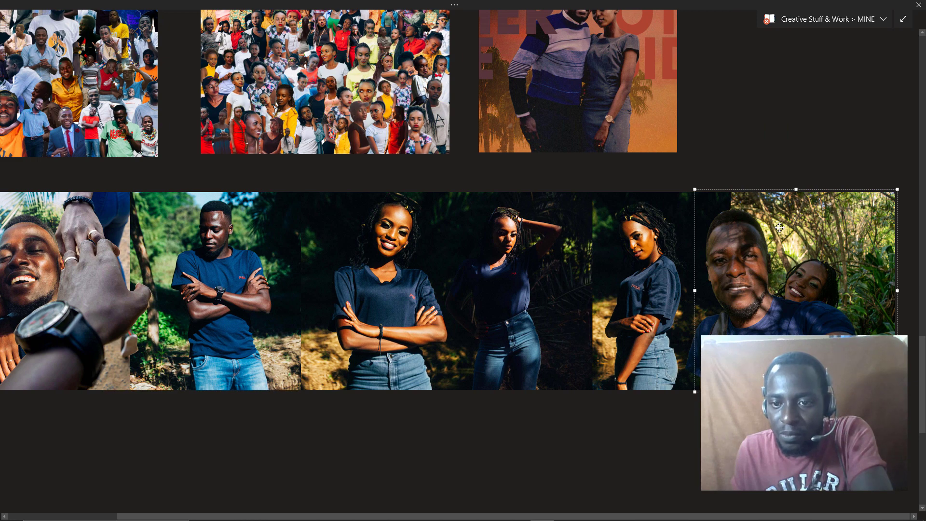
left_click(651, 236)
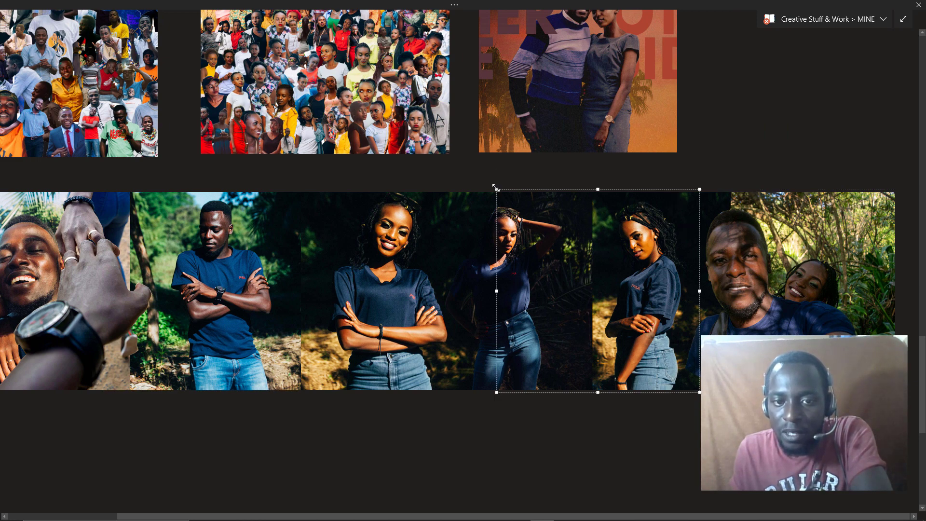
left_click(532, 440)
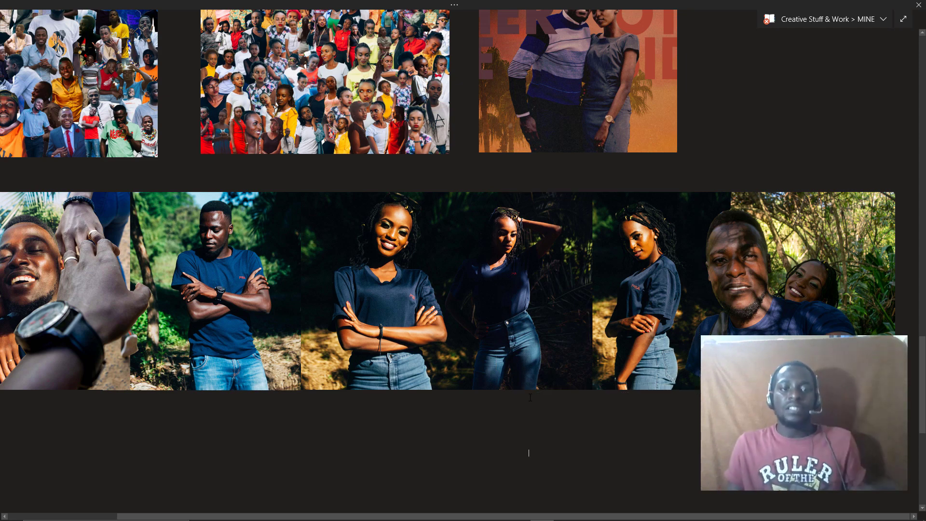
scroll(488, 375, "down", 1)
scroll(519, 391, "up", 1)
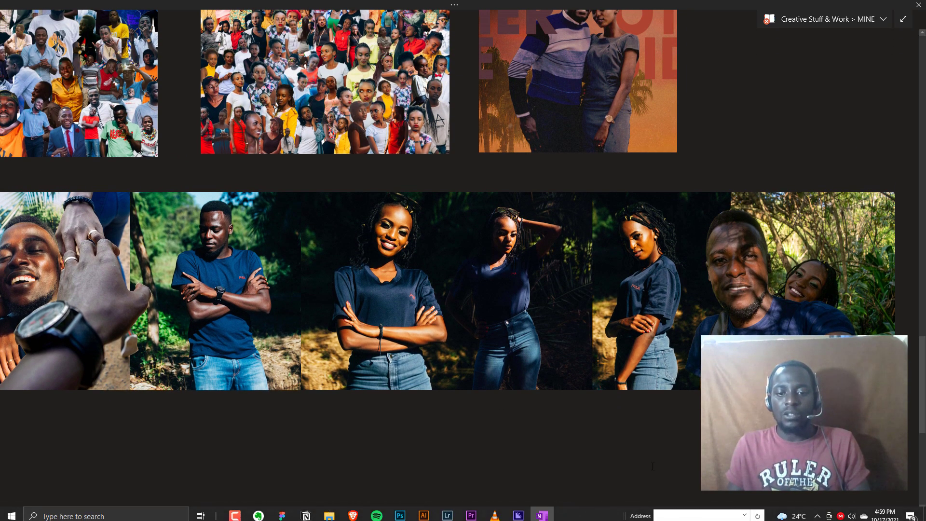
scroll(509, 495, "left", 2)
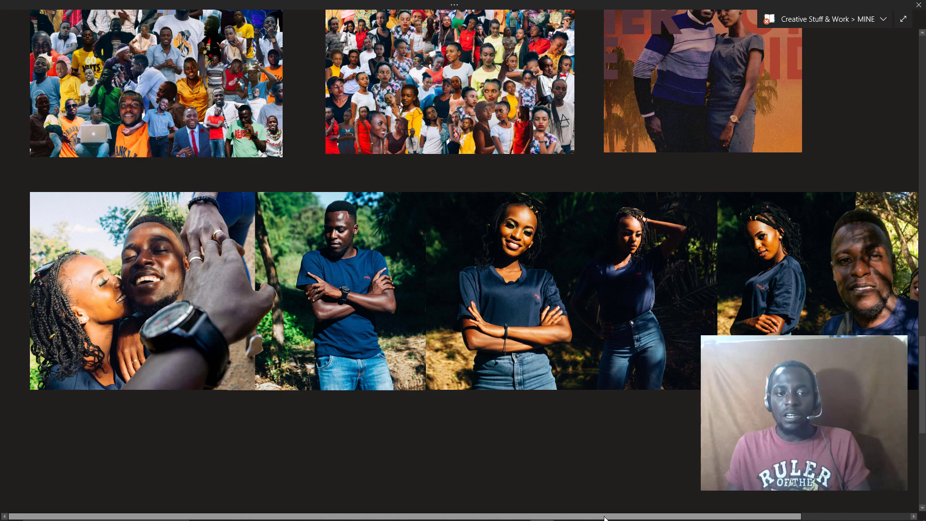
scroll(770, 519, "right", 2)
scroll(475, 493, "left", 2)
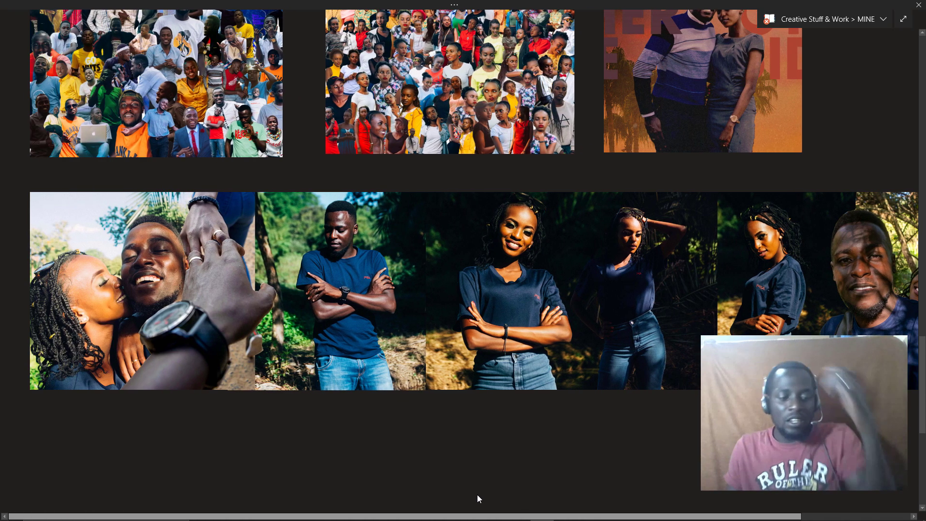
Step: Switch to the krox 2020 folder in File Explorer and open 9 pic grid.psd in Photoshop
key("alt+Tab")
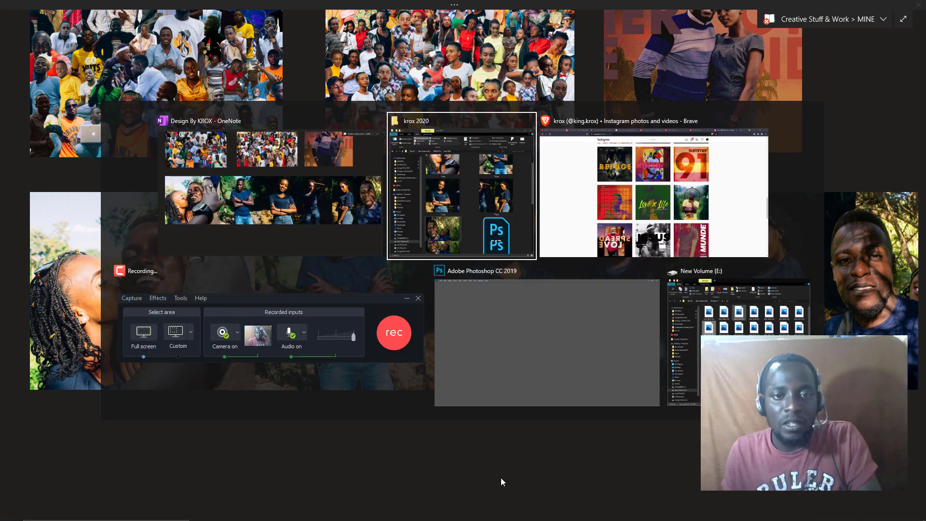
left_click(470, 196)
scroll(560, 345, "down", 1)
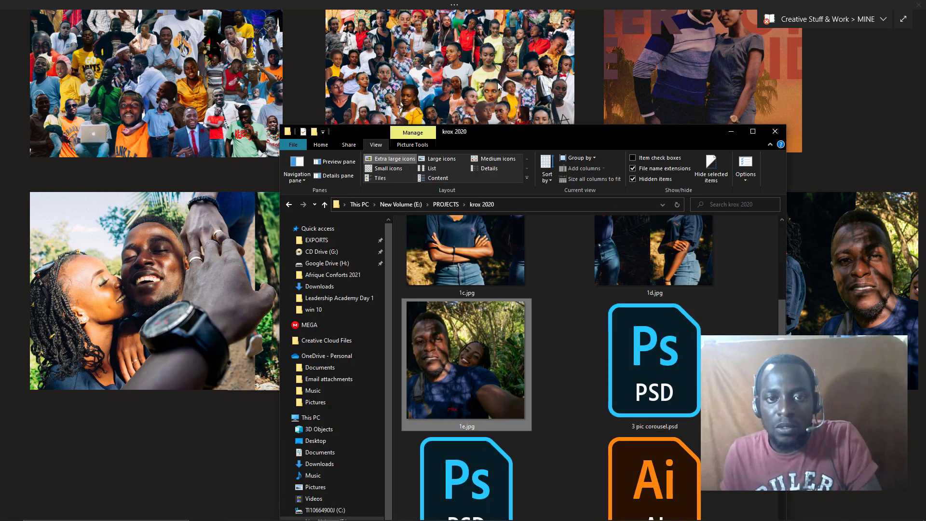
left_click_drag(538, 134, 403, 68)
scroll(405, 416, "down", 1)
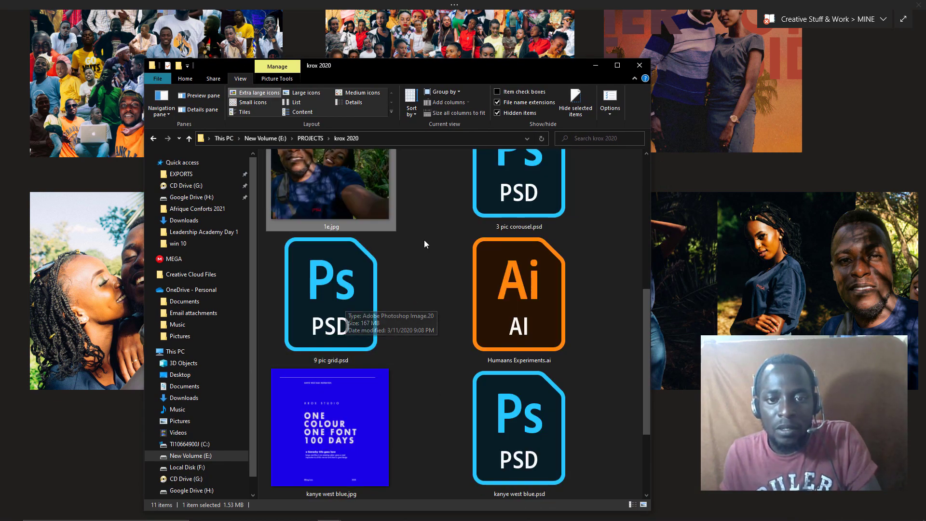
scroll(528, 174, "up", 1)
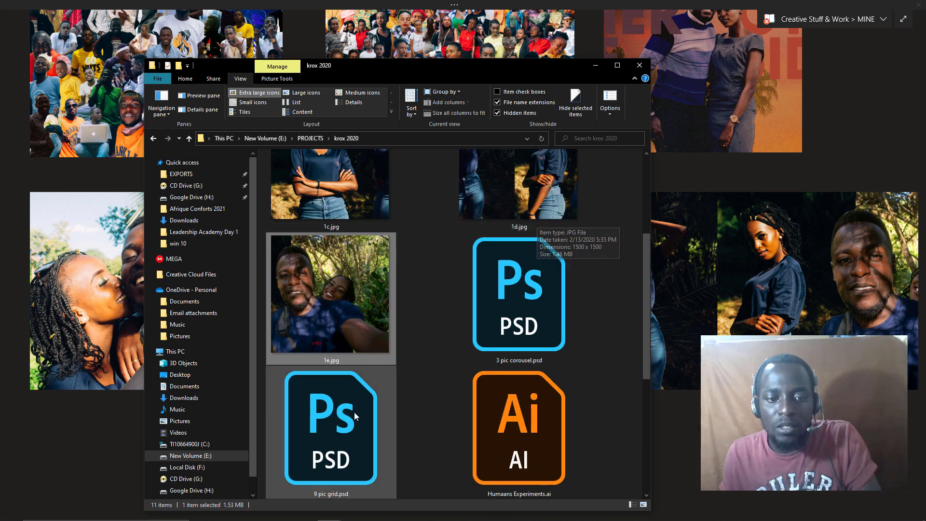
left_click(355, 414)
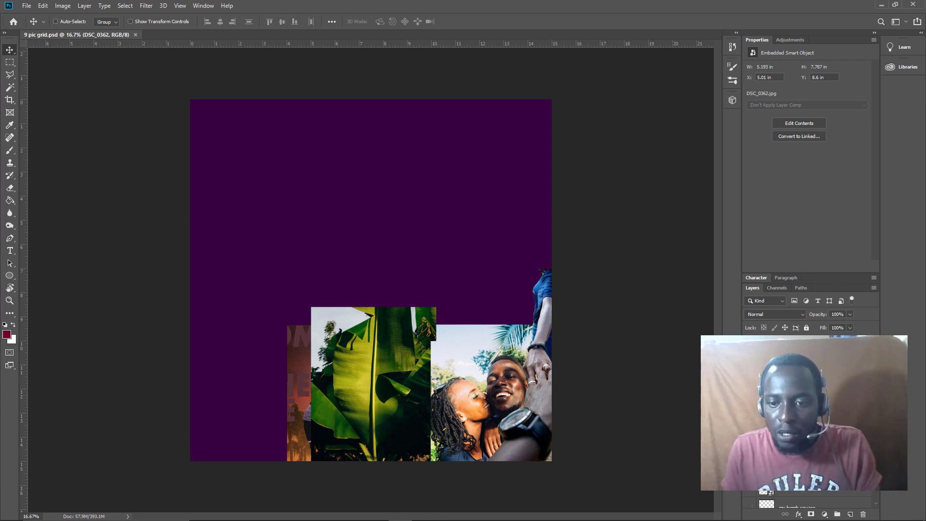
Step: Turn on the hidden photo layers one by one to rebuild the 9 pic grid collage over the purple background
key("ctrl+z")
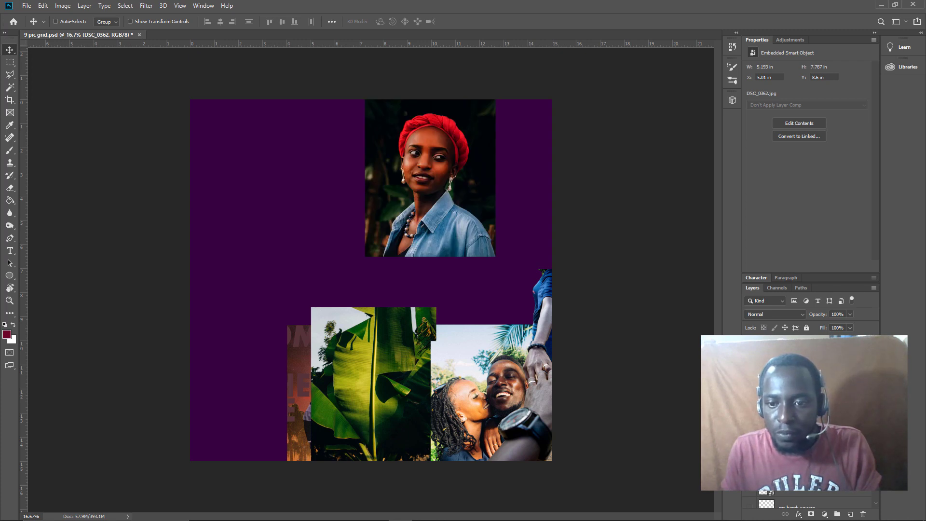
key("ctrl+z")
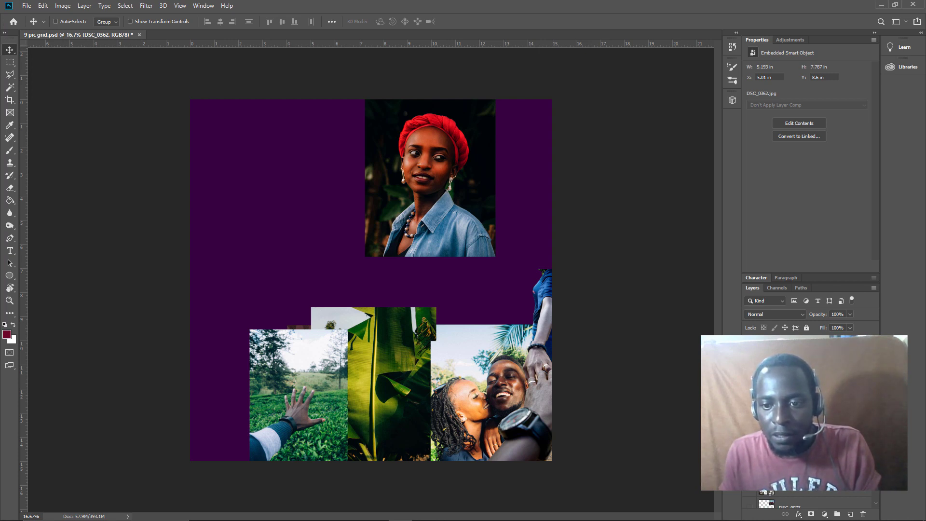
key("ctrl+z")
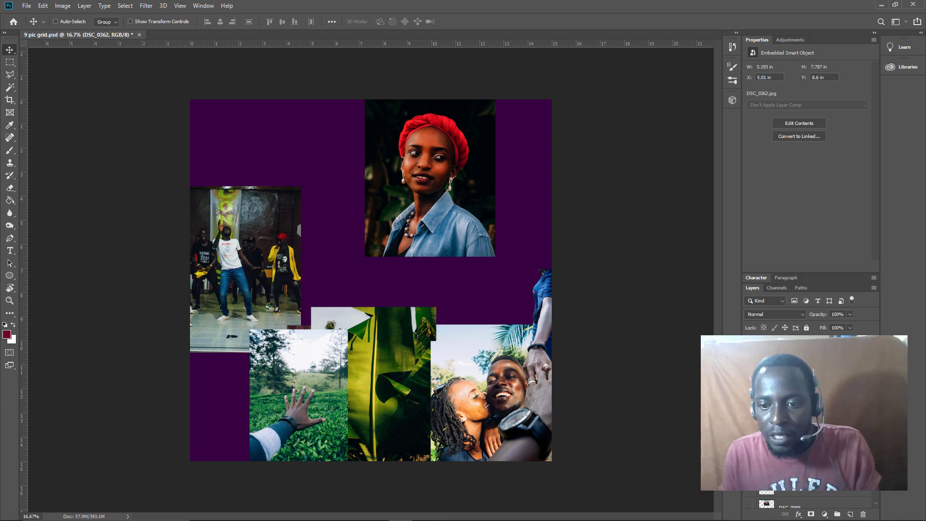
key("ctrl+z")
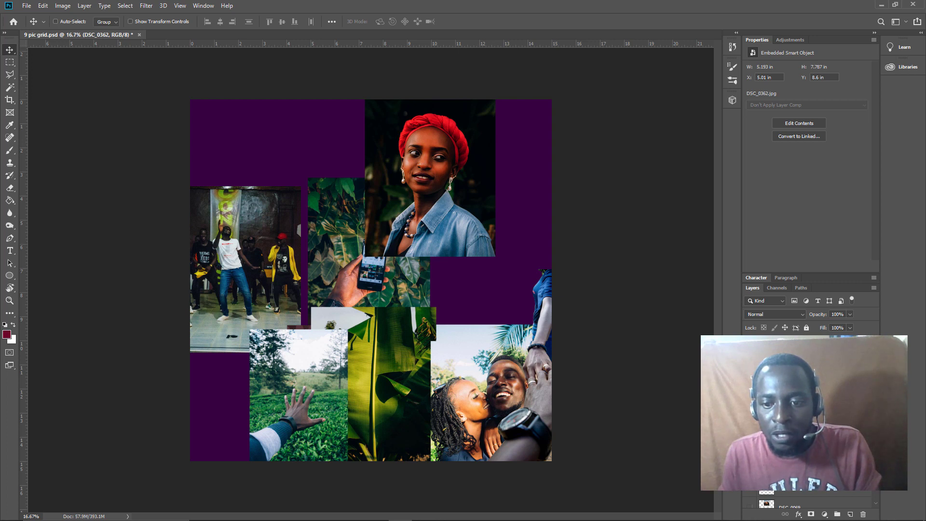
key("ctrl+z")
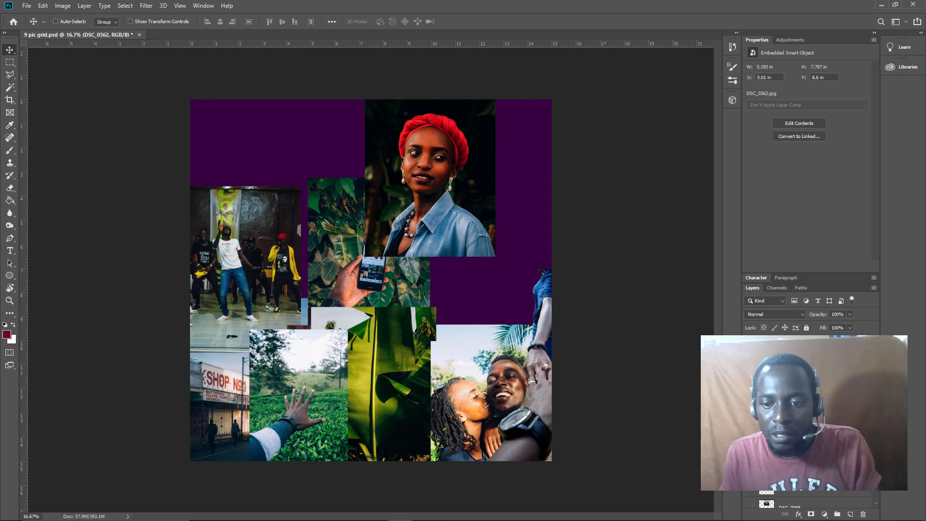
left_click(751, 504)
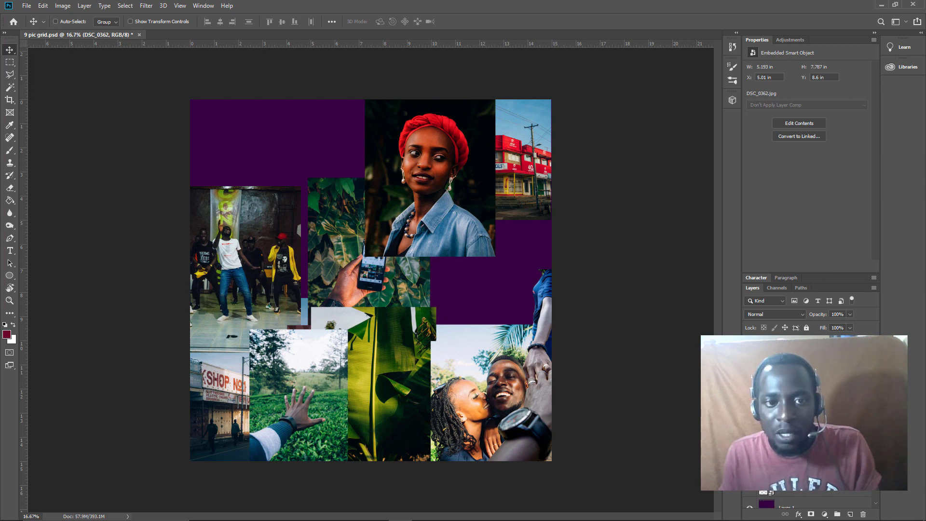
key("ctrl+z")
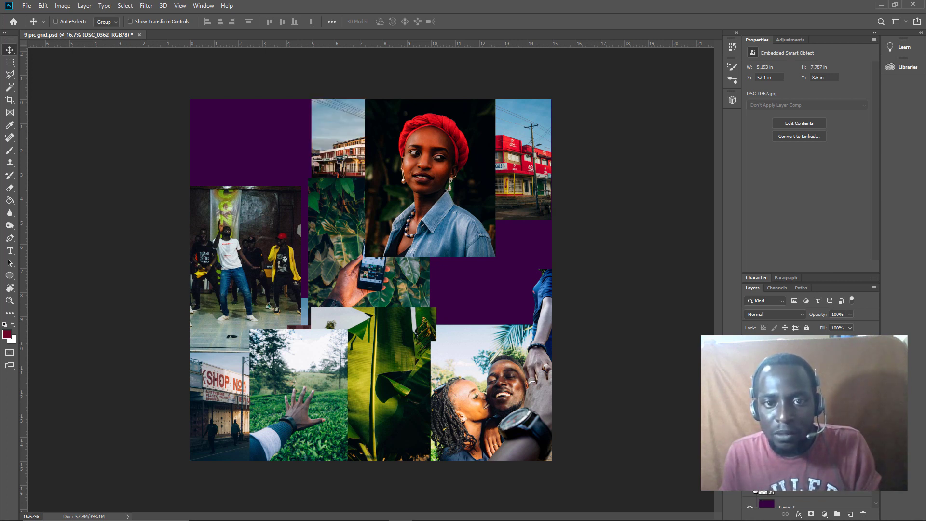
key("ctrl+z")
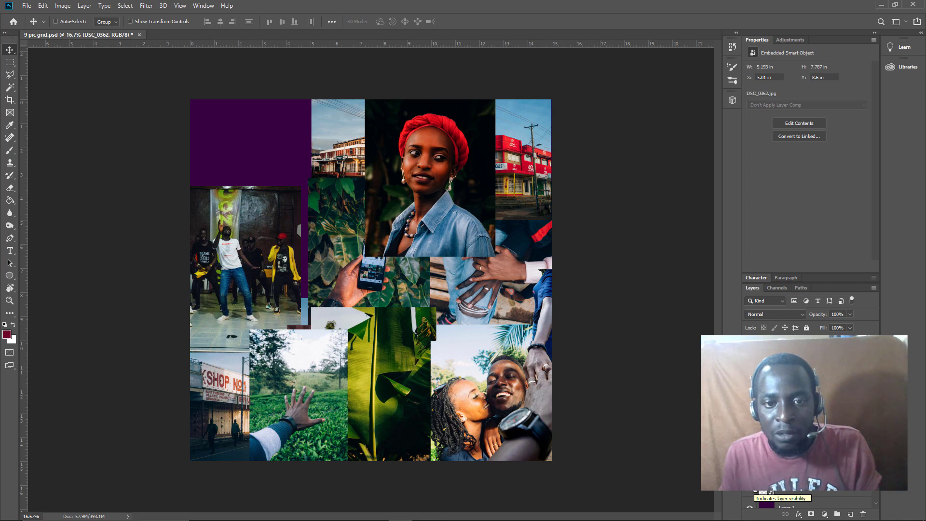
scroll(772, 502, "down", 3)
scroll(810, 483, "up", 1)
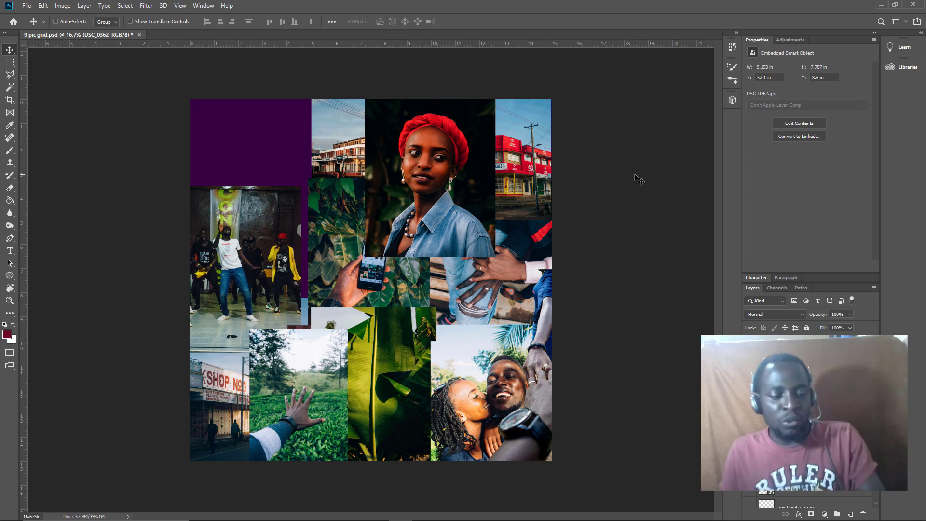
Step: Switch to Brave and open the logged-in account's own Instagram profile in a new tab
key("alt+Tab")
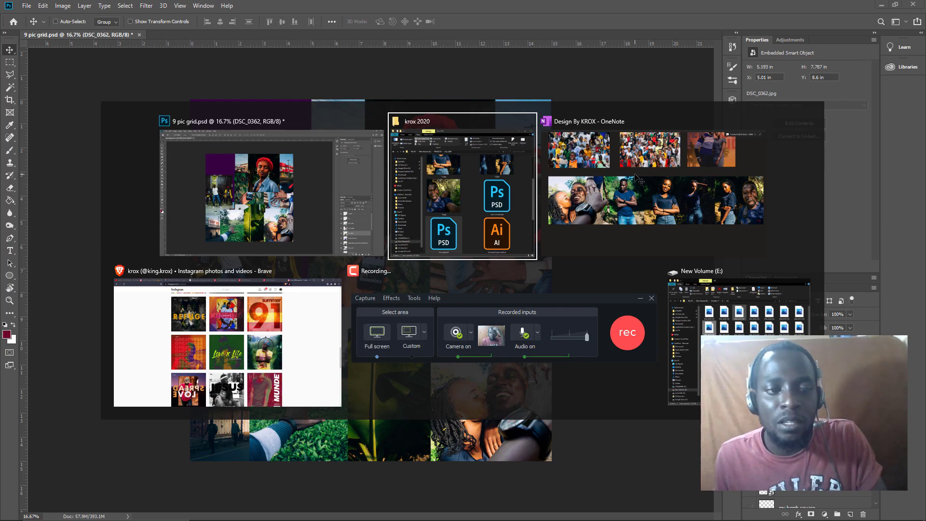
key("alt+Tab")
key("alt+Tab")
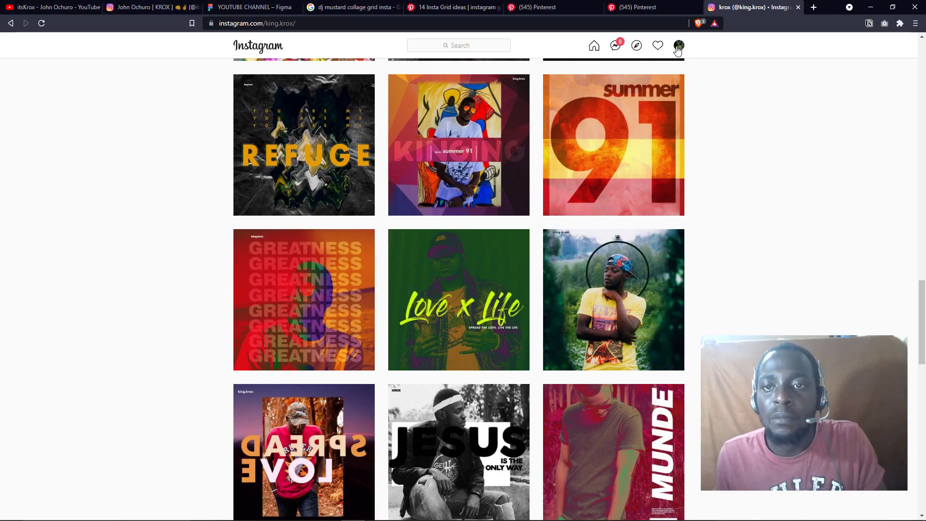
scroll(734, 145, "down", 1)
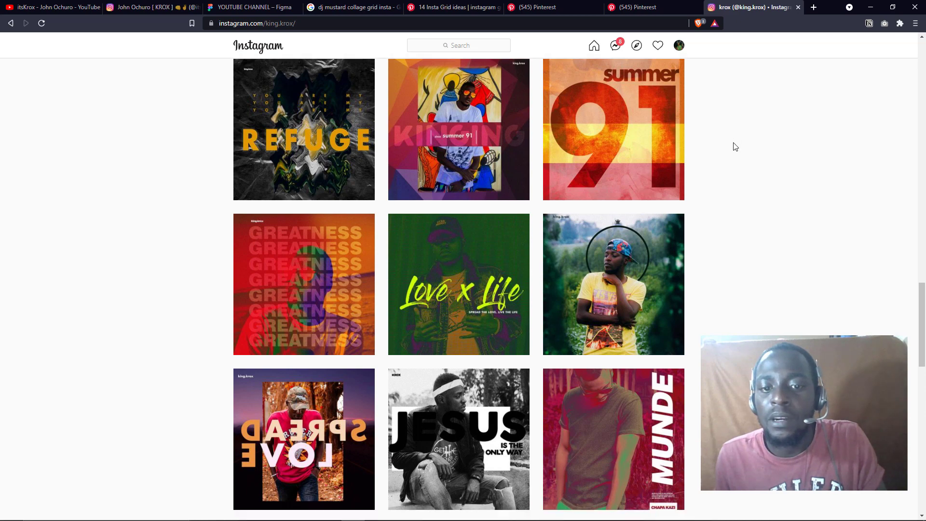
scroll(736, 147, "up", 1)
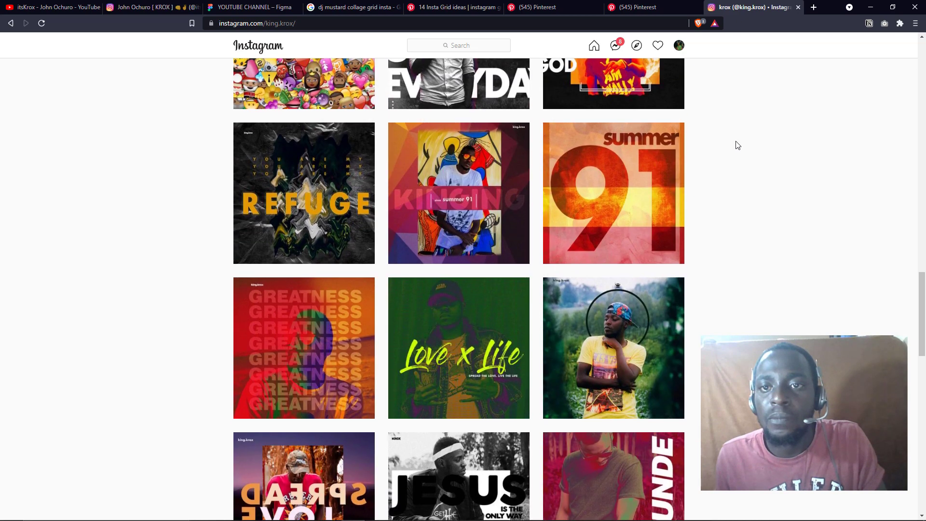
left_click(680, 46)
right_click(612, 69)
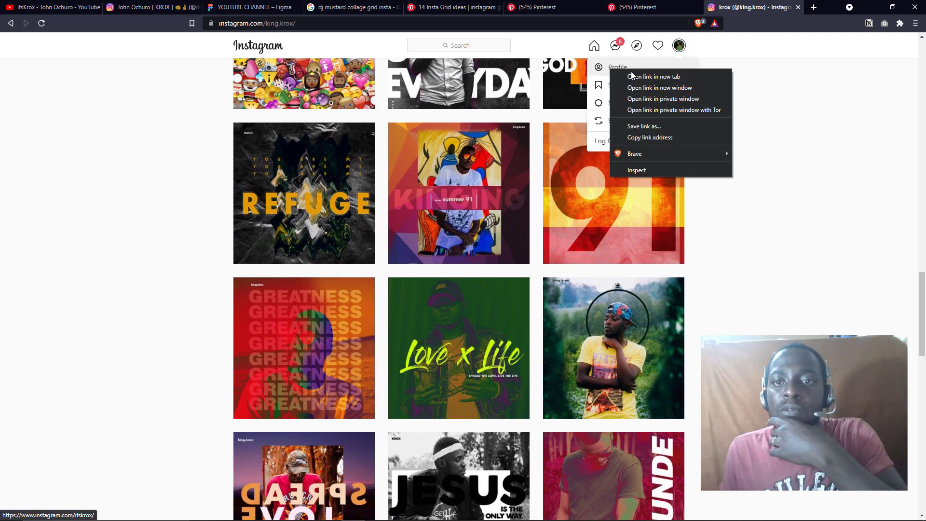
left_click(632, 76)
left_click(756, 7)
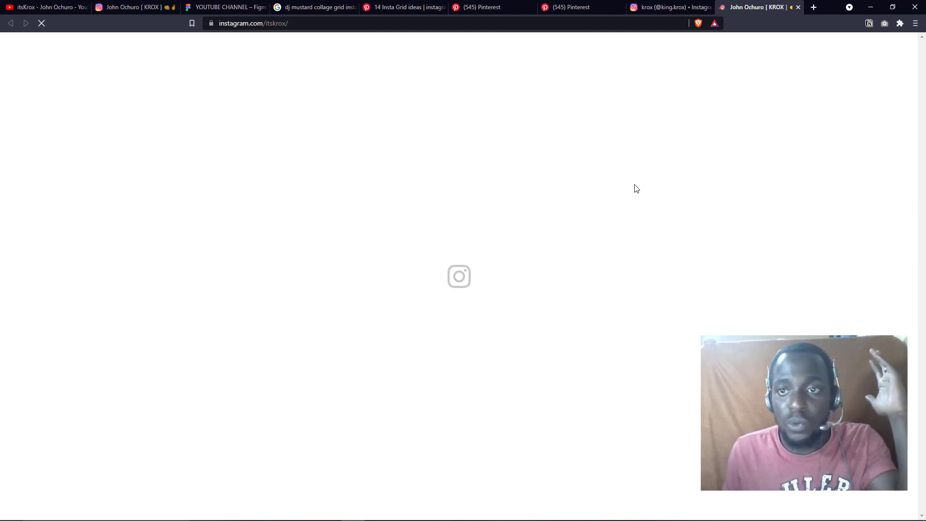
Step: Look through the profile's post grid down to the February 2020 posts and view the coffee press post
scroll(657, 244, "down", 1)
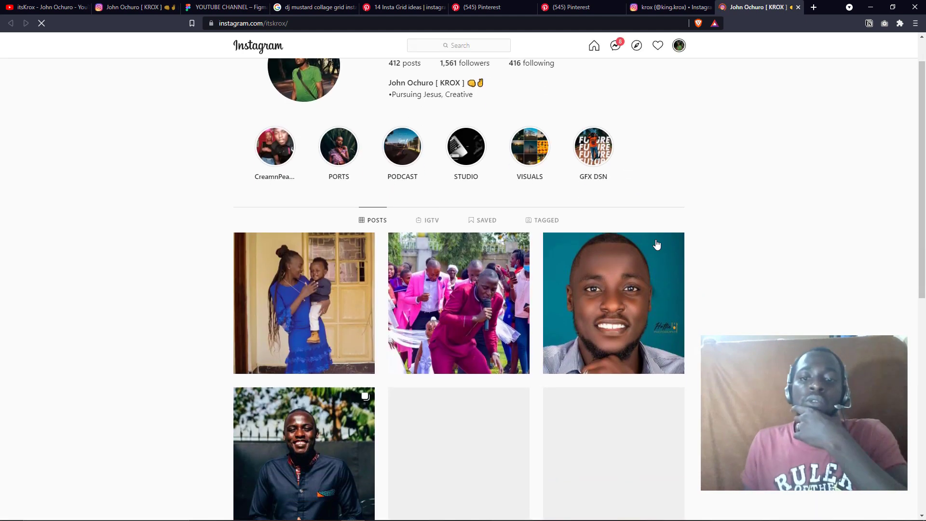
scroll(657, 244, "down", 6)
scroll(695, 309, "down", 2)
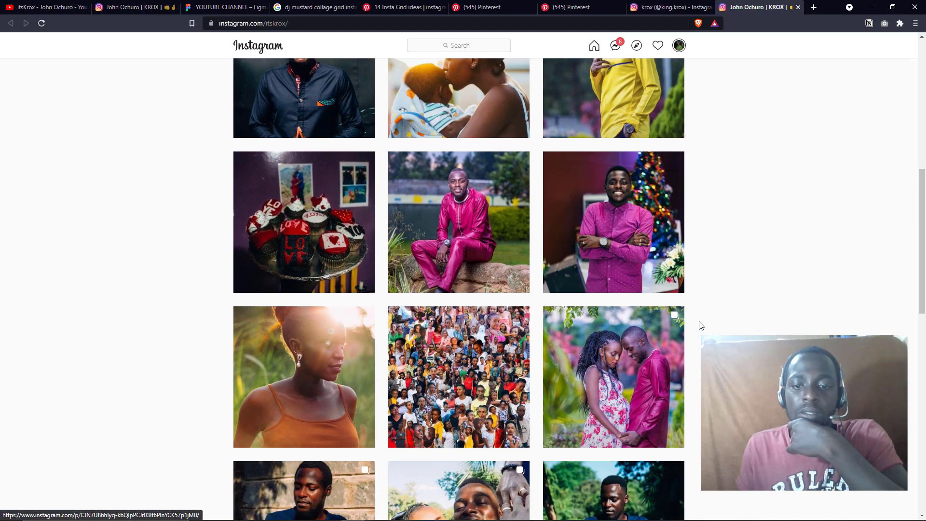
scroll(701, 325, "up", 1)
scroll(675, 313, "down", 5)
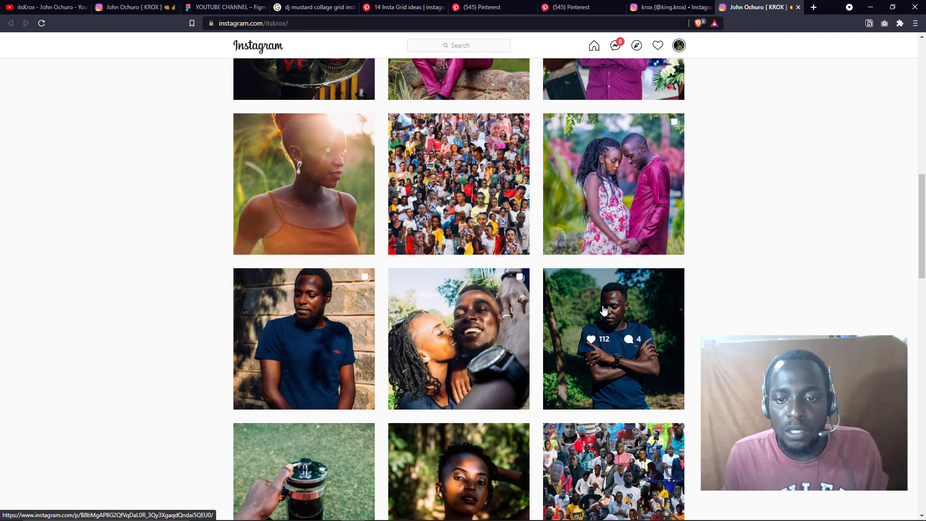
scroll(604, 310, "down", 2)
left_click(304, 408)
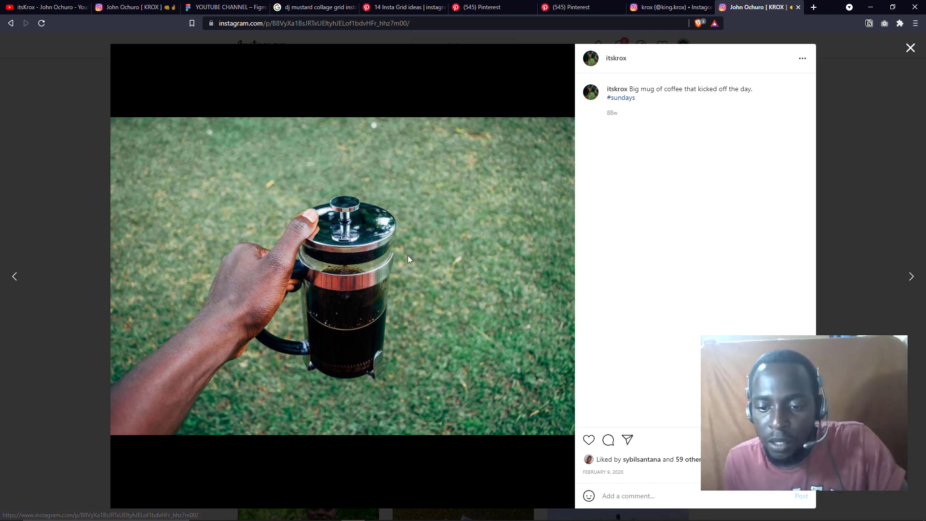
left_click(851, 293)
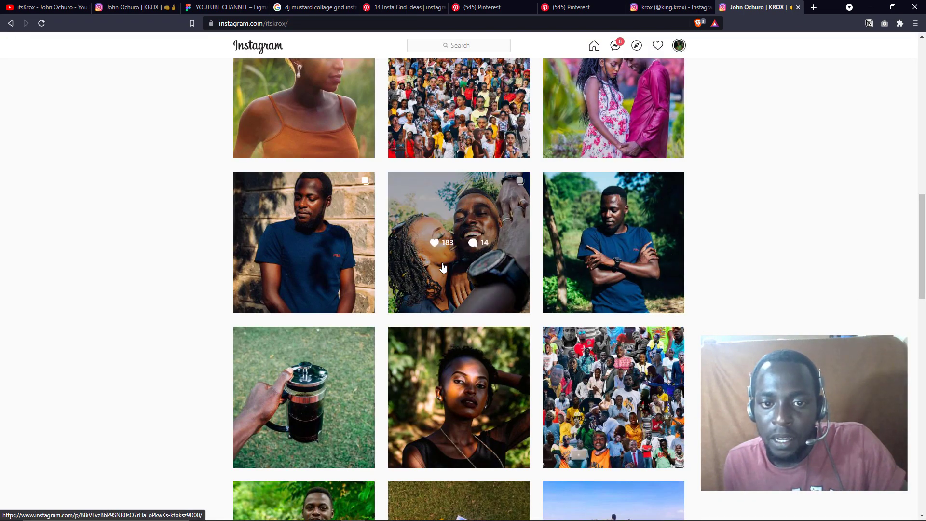
Step: Open the couple's February 14, 2020 carousel post and examine how its five pictures continue into one another
left_click(449, 289)
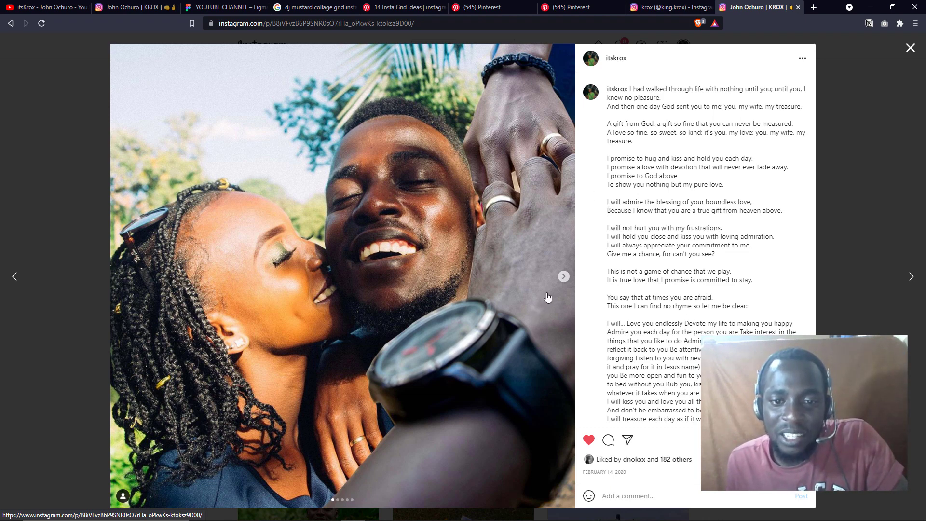
left_click(562, 277)
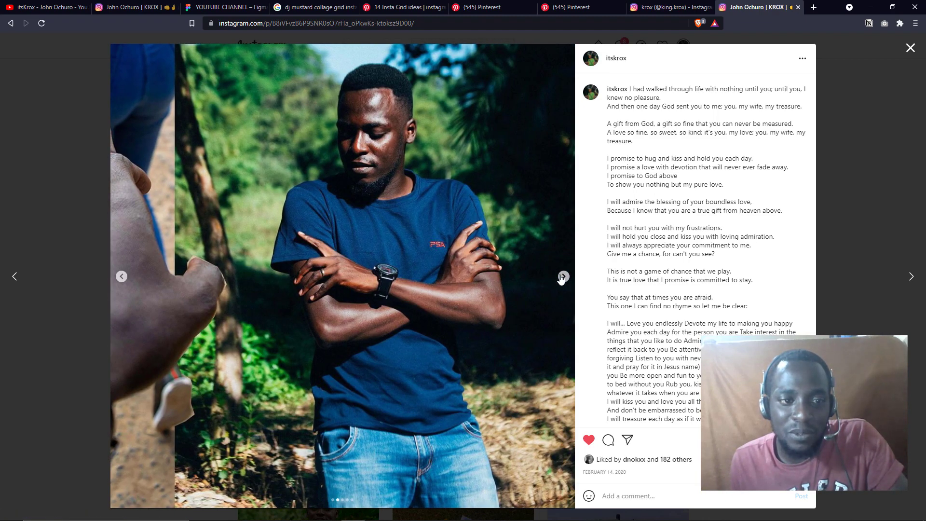
left_click(563, 277)
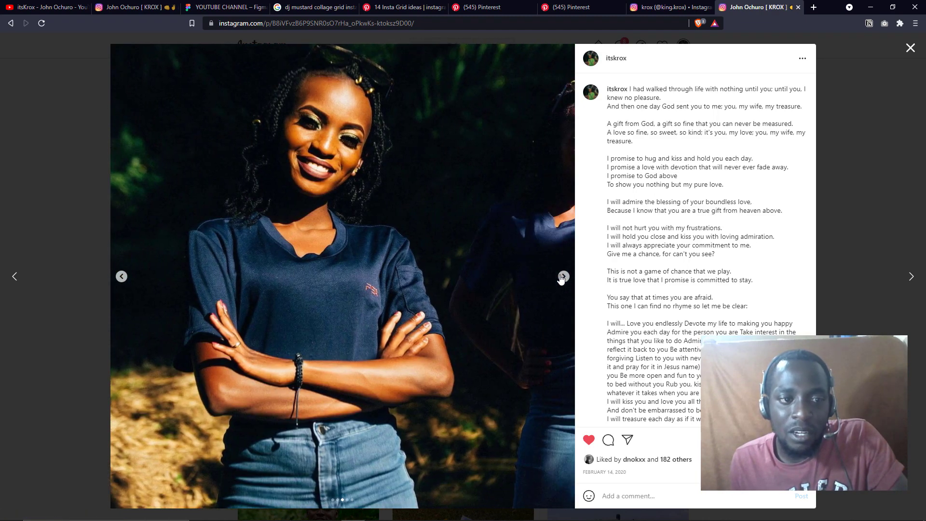
left_click(121, 276)
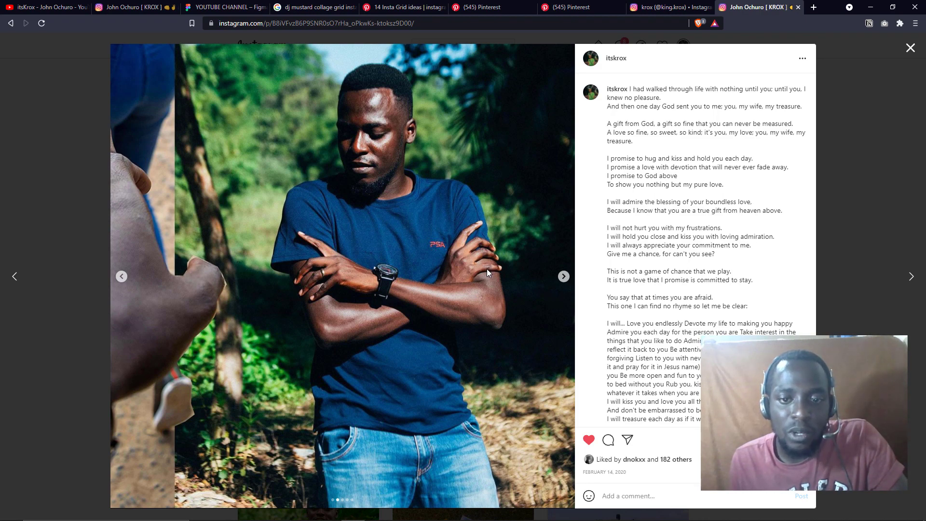
left_click(565, 280)
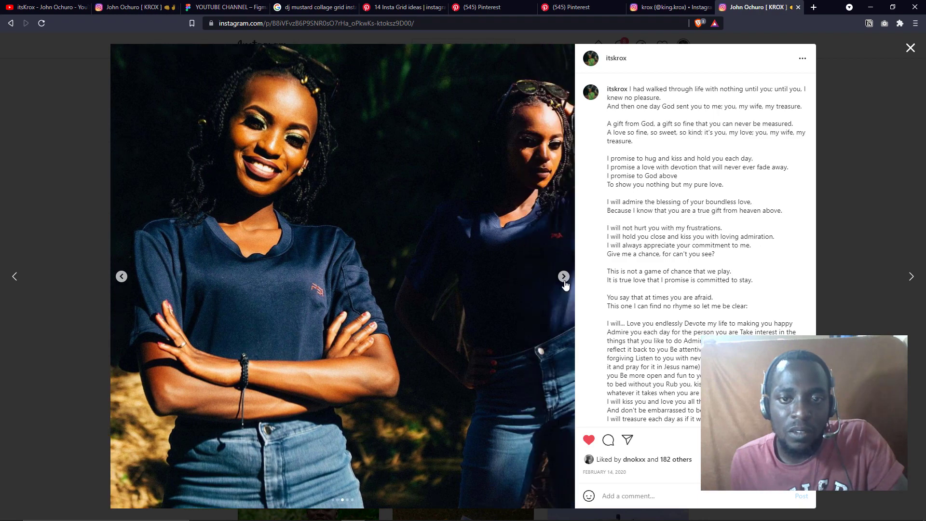
left_click(564, 277)
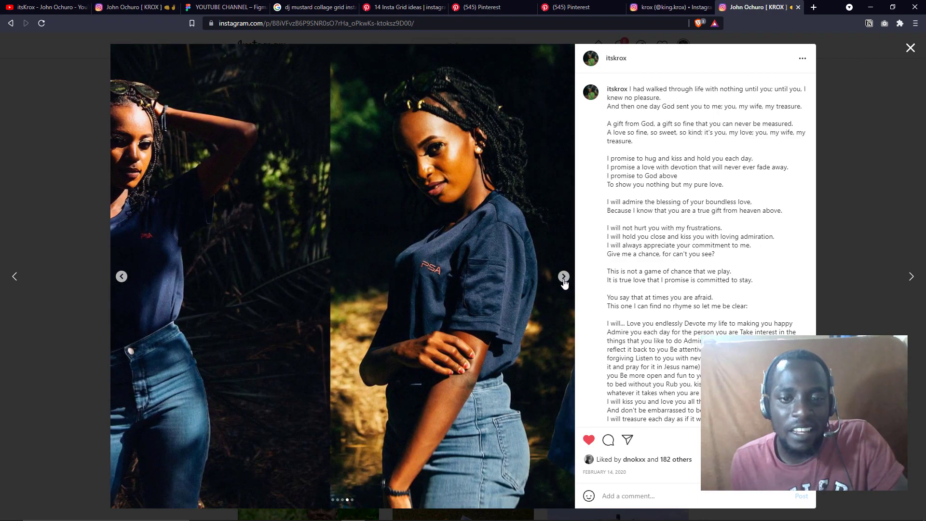
left_click(564, 277)
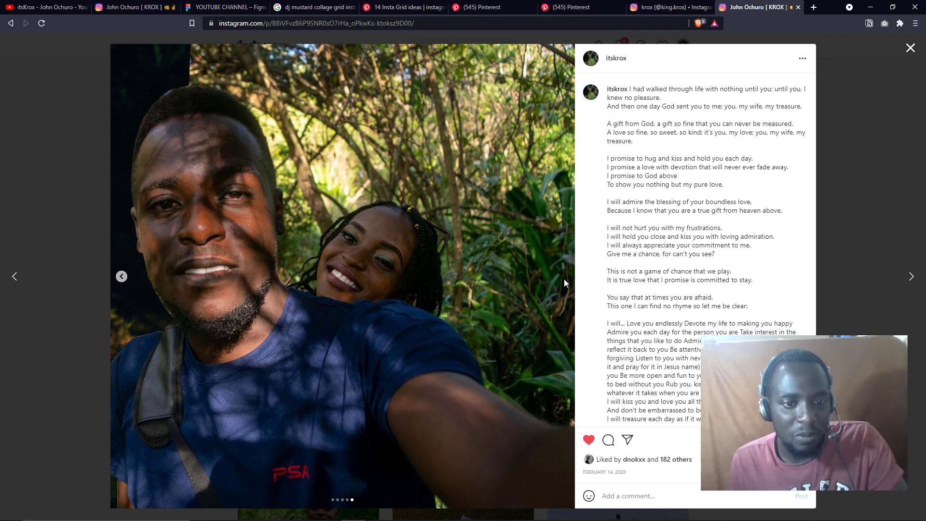
Step: Switch to OneNote and compare the joined five-photo sequence with the published carousel
key("alt+Tab")
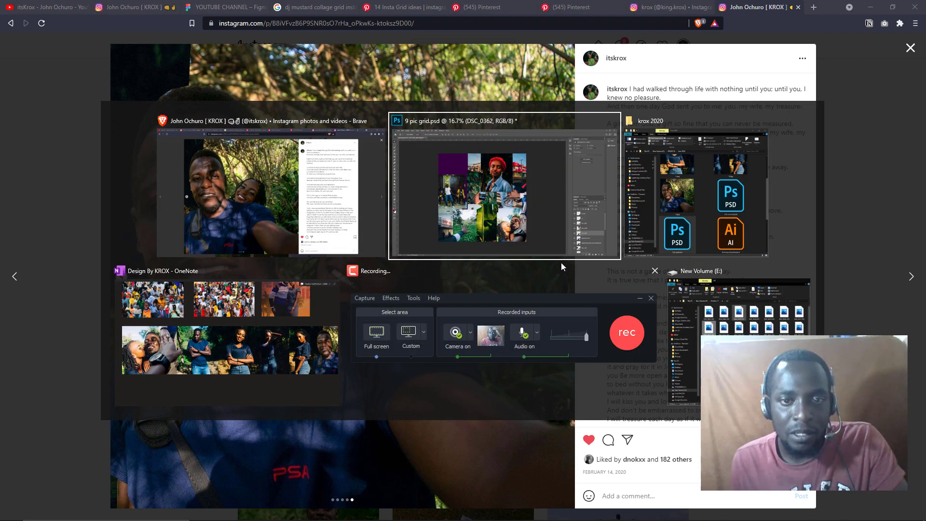
key("Tab")
key("Tab")
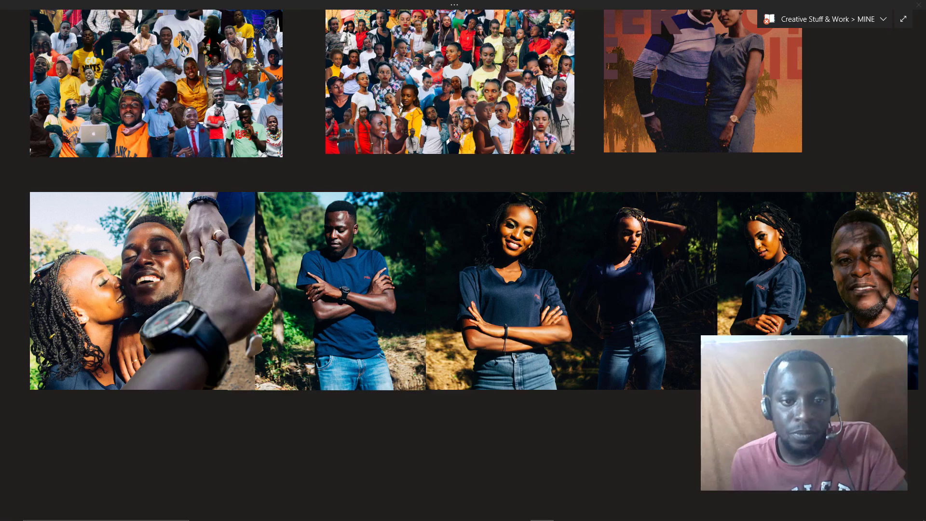
scroll(169, 302, "down", 3)
scroll(169, 301, "up", 1)
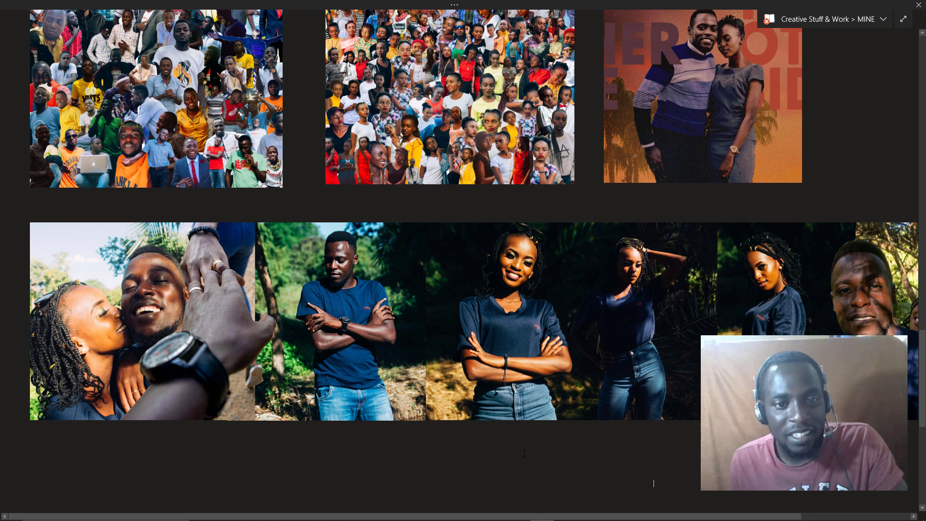
Step: Switch to the krox 2020 folder in File Explorer and open 3 pic corousel.psd in Photoshop
key("alt+Tab")
key("alt+Tab")
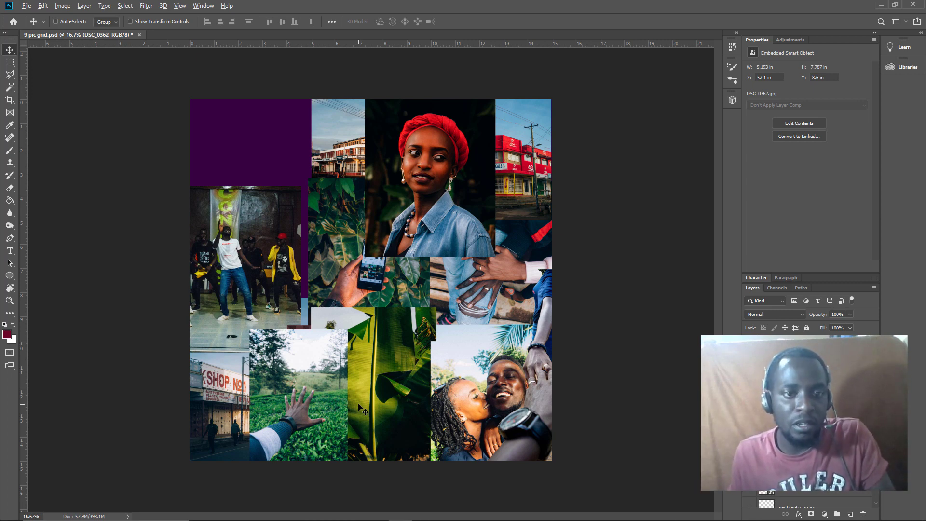
key("alt+Tab")
key("alt+Tab")
key("alt+Tab")
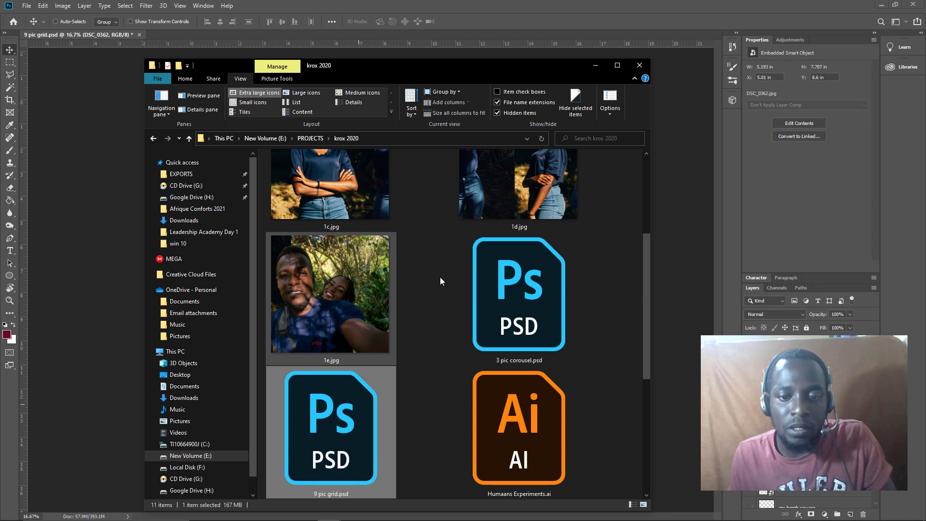
left_click(493, 303)
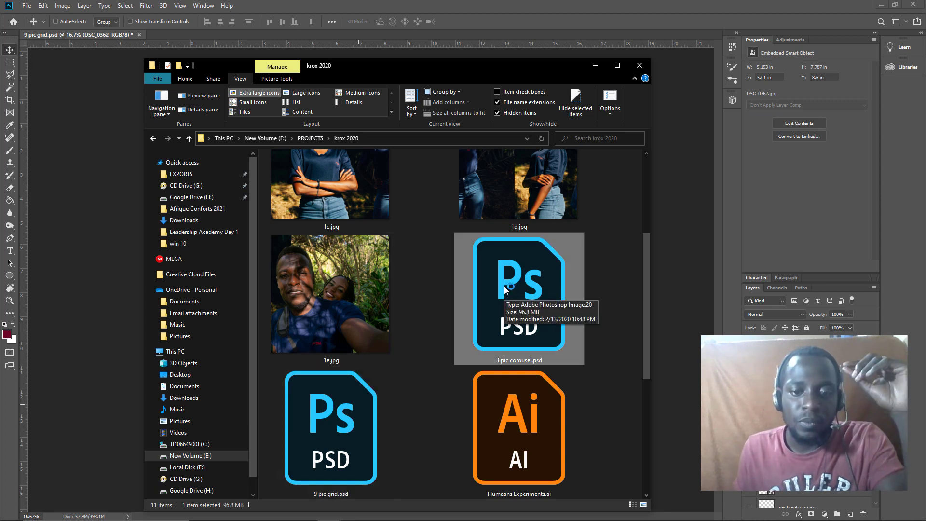
double_click(499, 321)
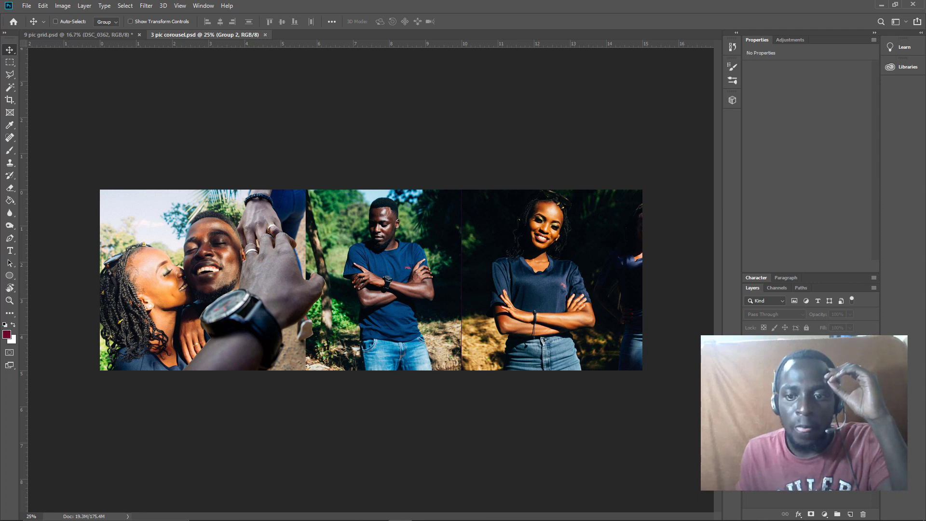
key("ctrl+z")
key("ctrl+shift+z")
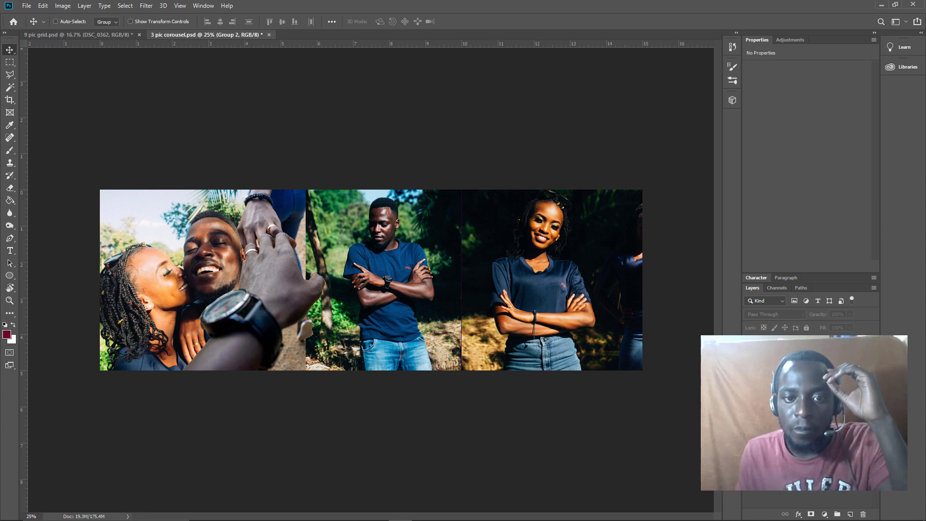
Step: Toggle the last change in 3 pic corousel.psd to compare the bare background with the joined pictures, and view the 9 pic grid.psd collage
key("ctrl+shift+z")
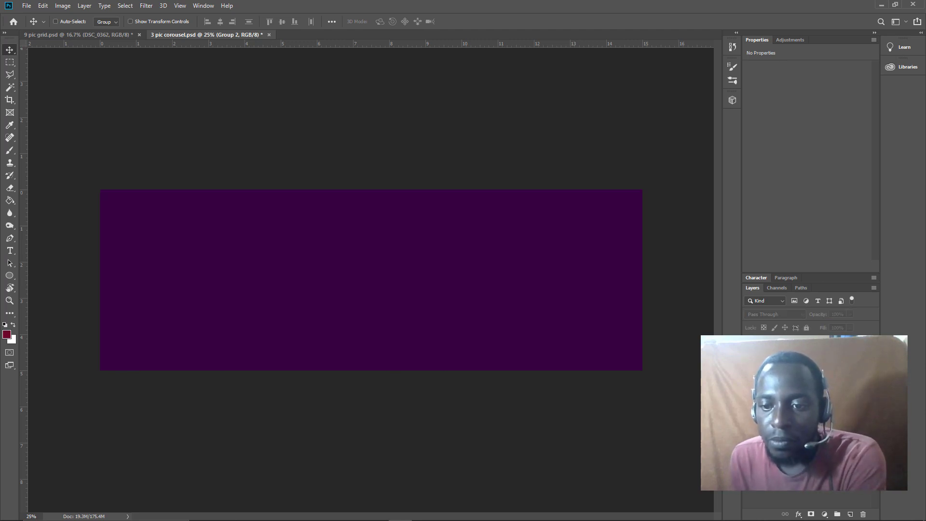
key("ctrl+z")
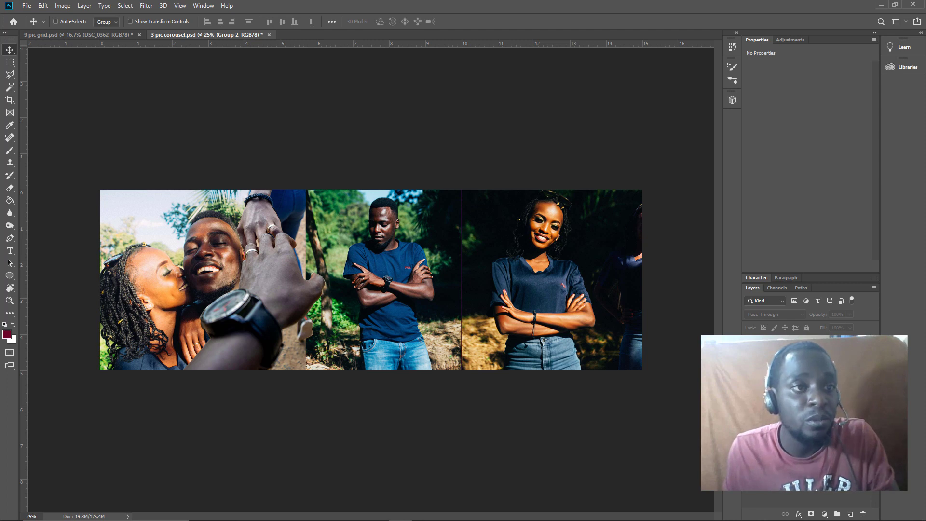
left_click(98, 35)
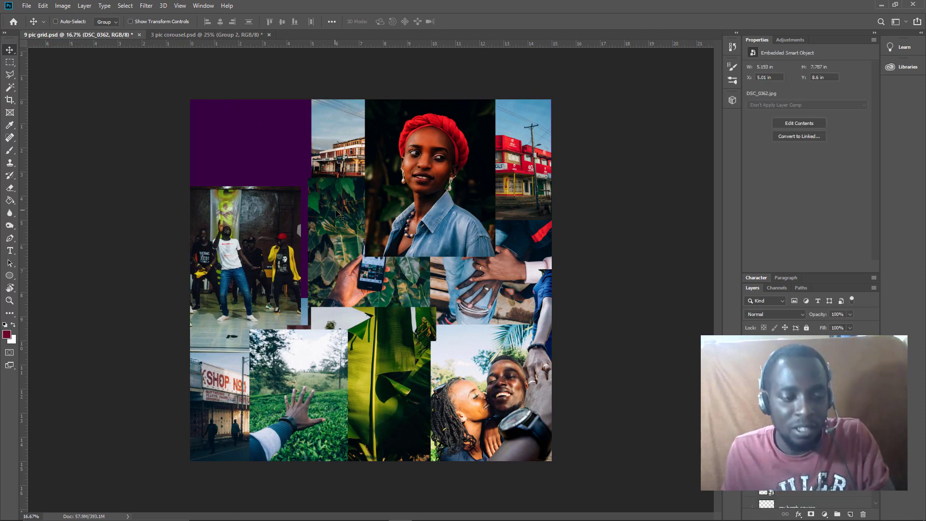
Step: Switch to the Brave browser and look over the Insta Grid collection on Pinterest and the dj mustard collage grid image results
key("alt+Tab")
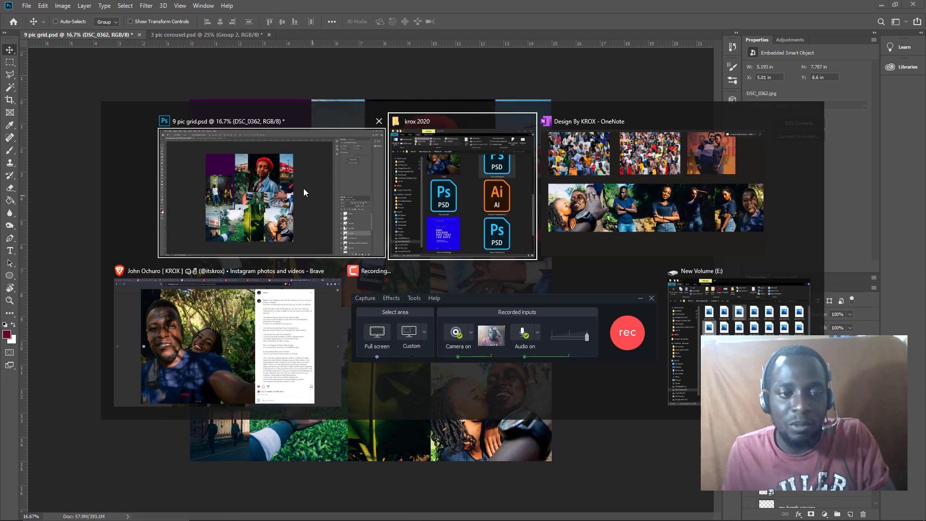
key("alt+Tab")
key("alt+Tab")
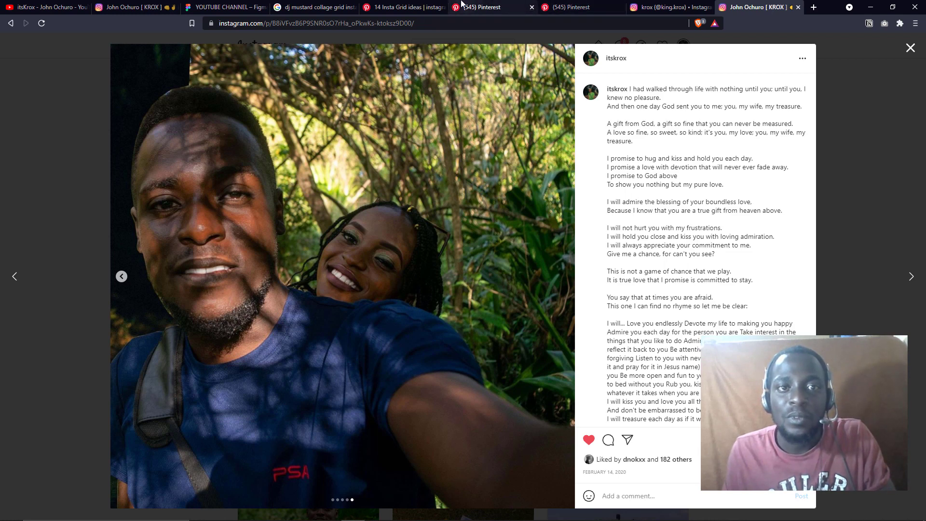
left_click(394, 8)
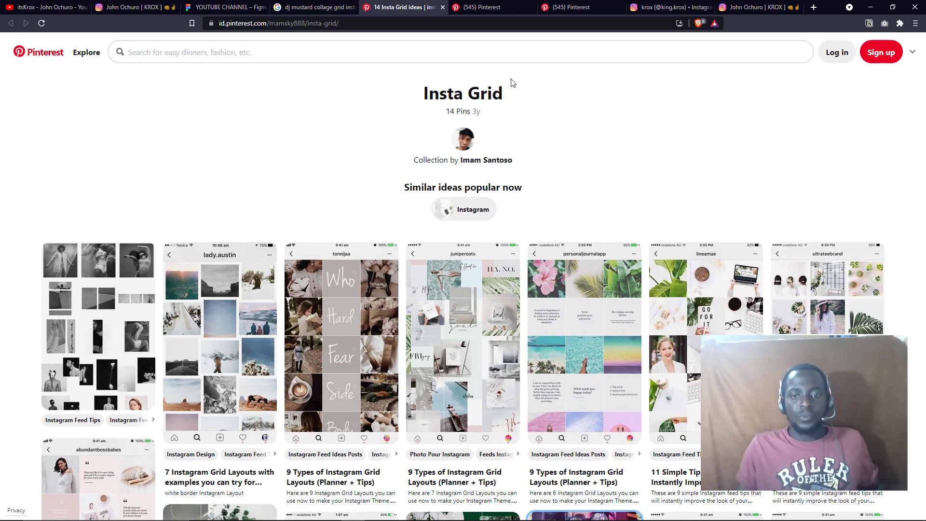
left_click(322, 10)
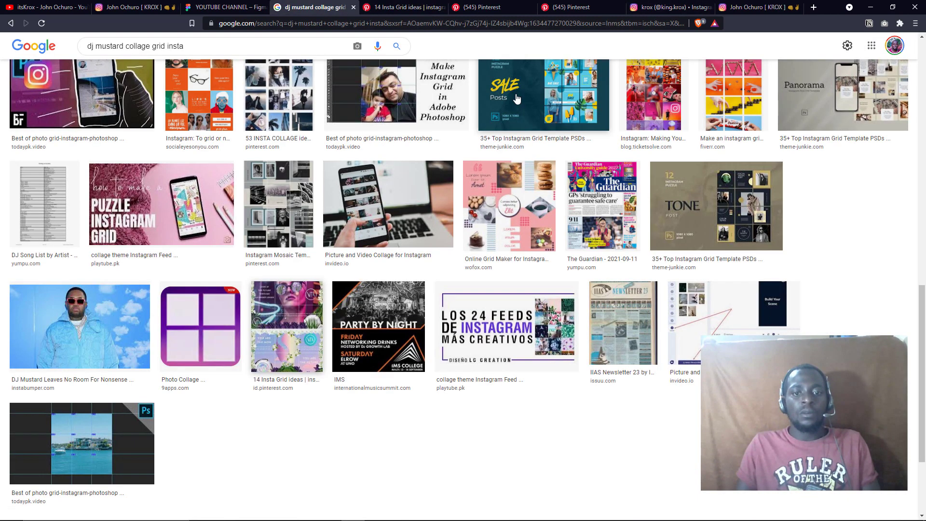
left_click(427, 9)
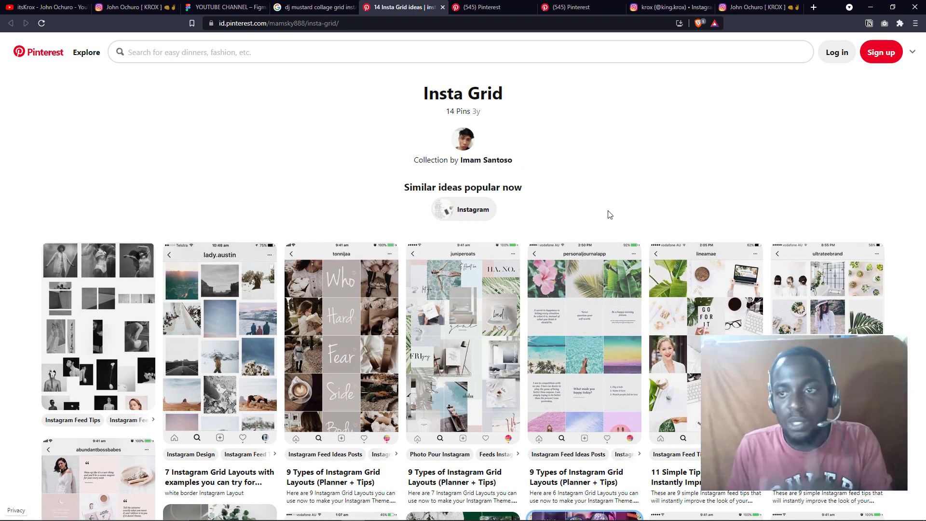
scroll(683, 156, "down", 4)
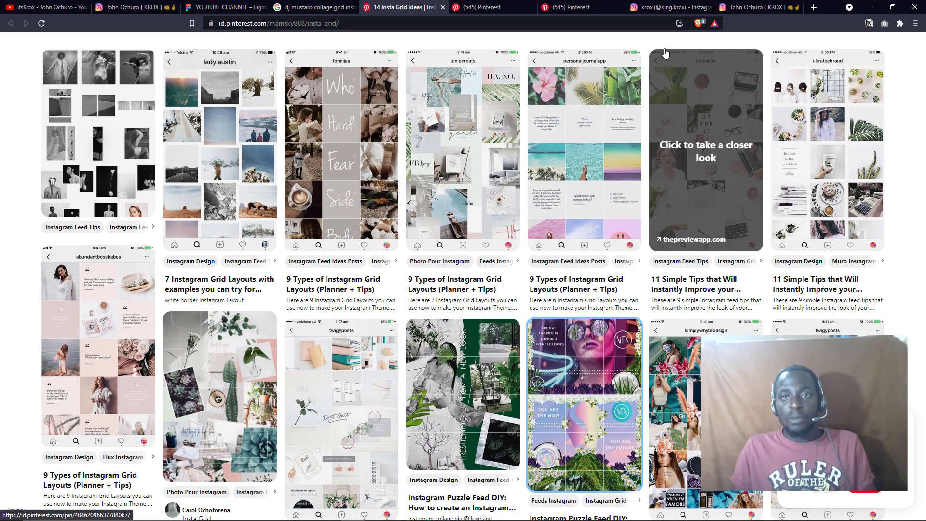
Step: Close the February 14, 2020 carousel post and examine the profile's post grid from the newest posts down to the couple pictures
left_click(755, 8)
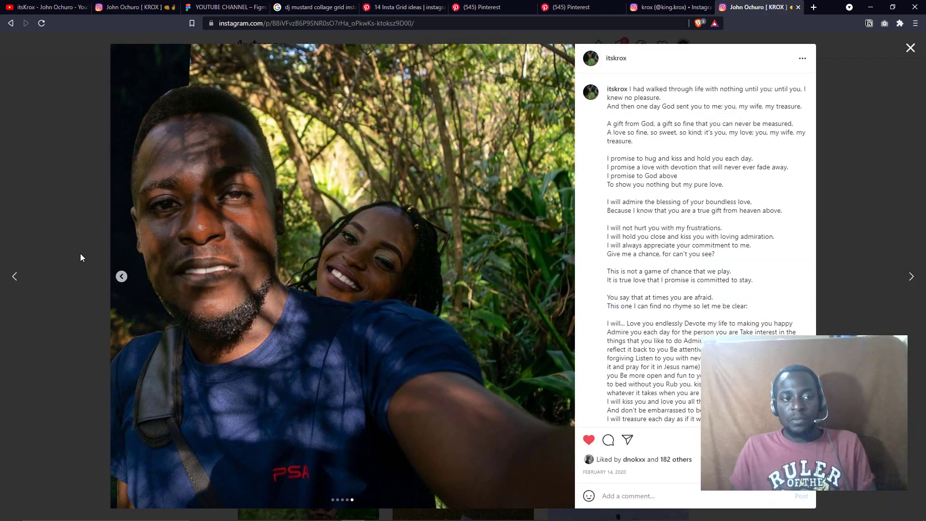
left_click(31, 196)
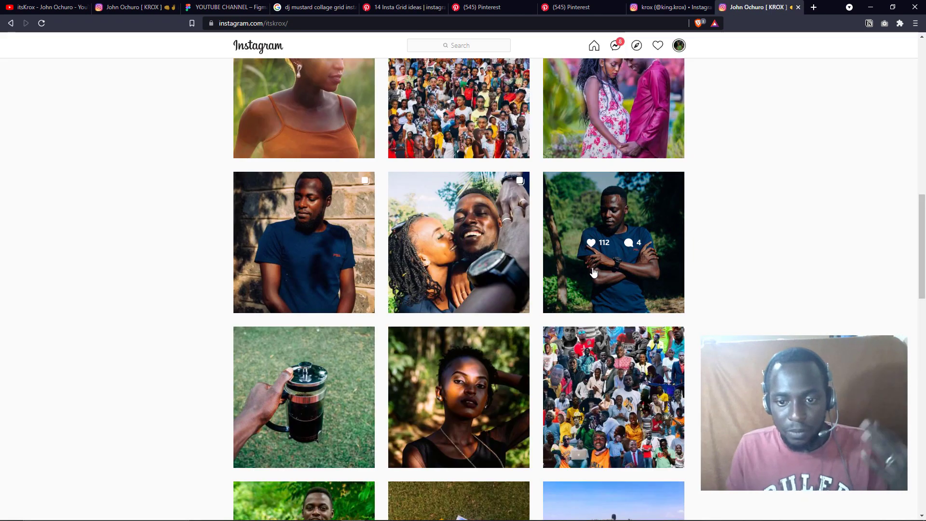
scroll(593, 270, "down", 2)
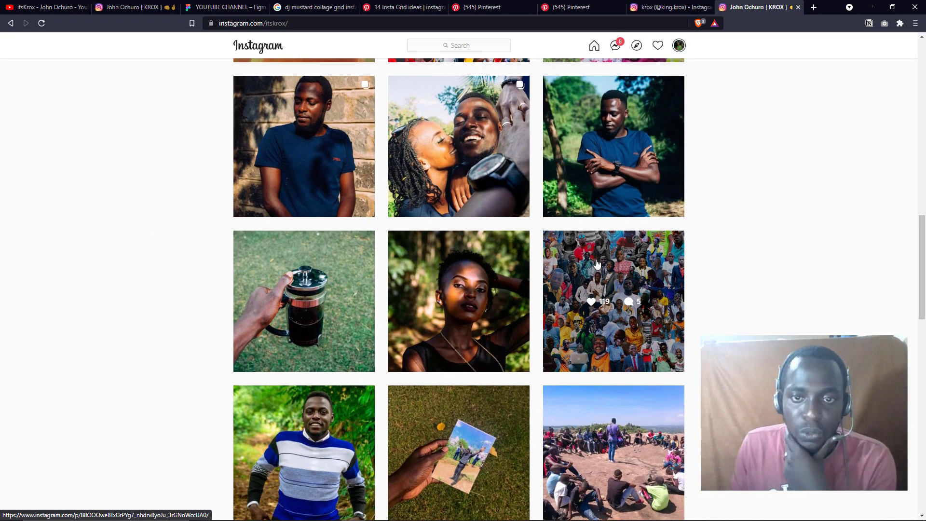
scroll(595, 268, "up", 5)
scroll(595, 264, "up", 9)
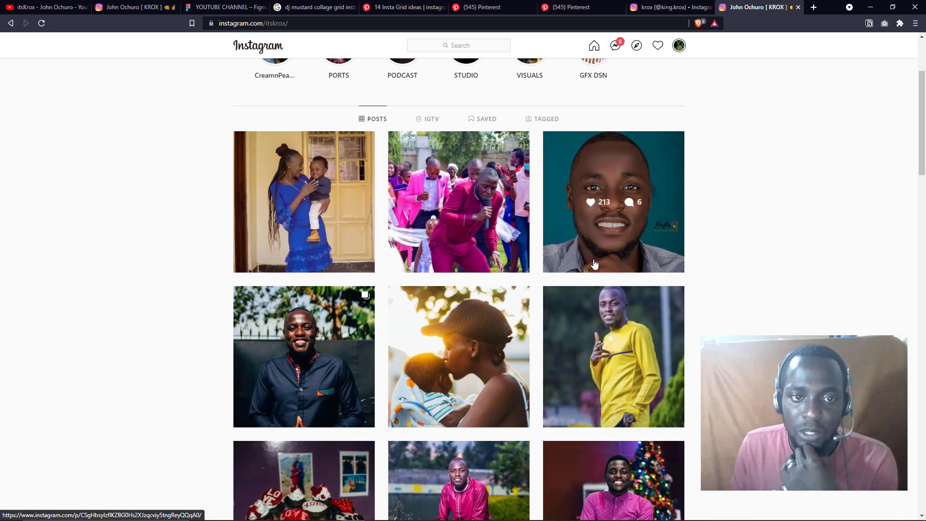
scroll(747, 327, "down", 5)
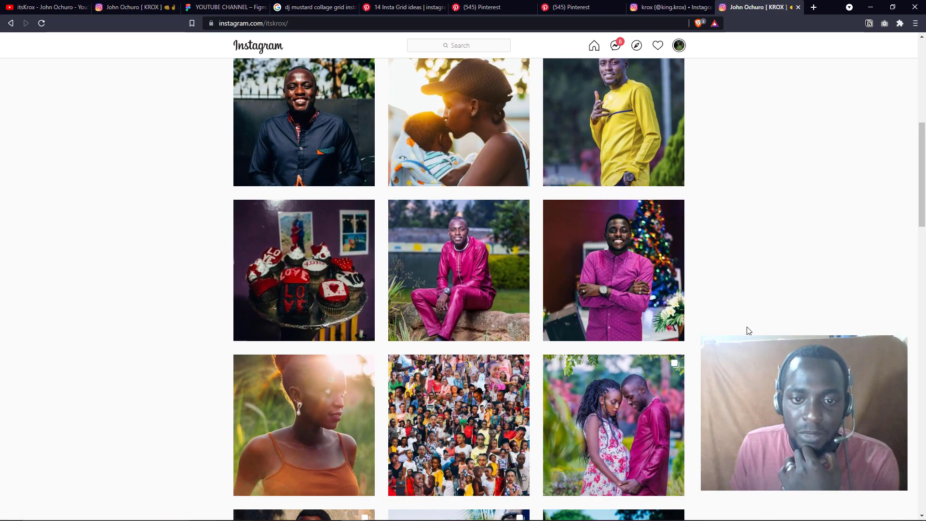
scroll(694, 251, "down", 4)
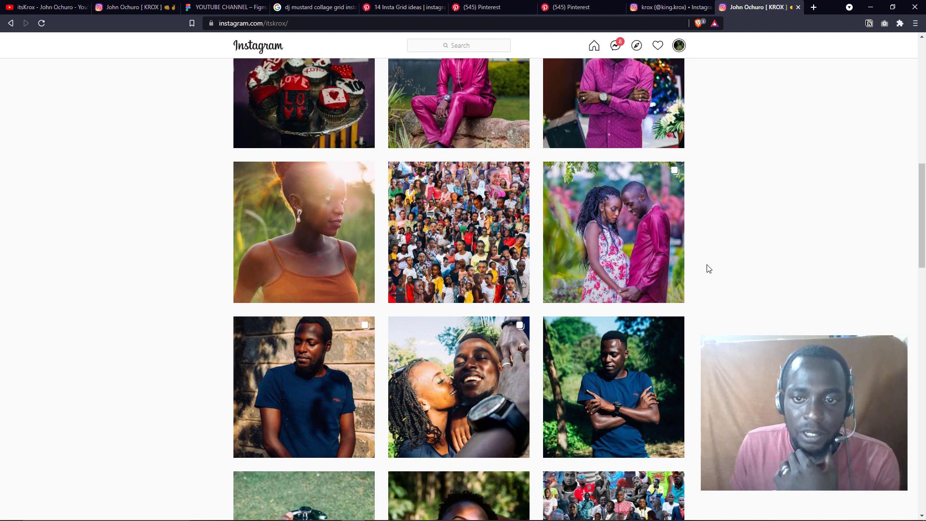
scroll(711, 267, "down", 3)
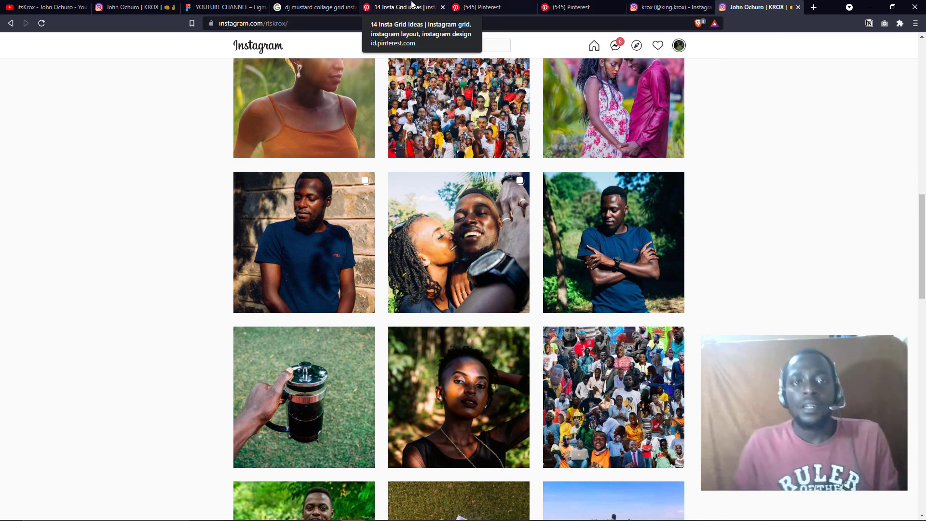
Step: Revisit the Insta Grid ideas and examine the 9 Types of Instagram Grid Layouts pin together with its similar pins
left_click(431, 7)
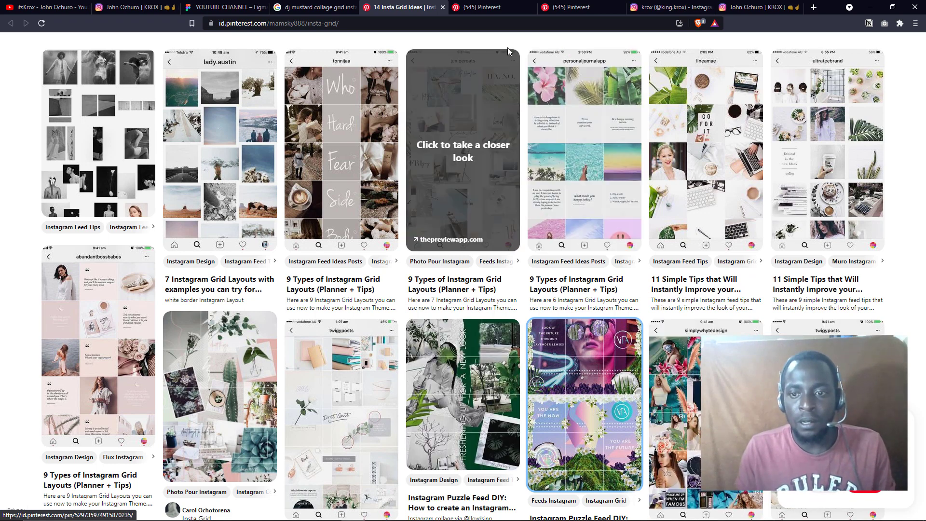
left_click(482, 7)
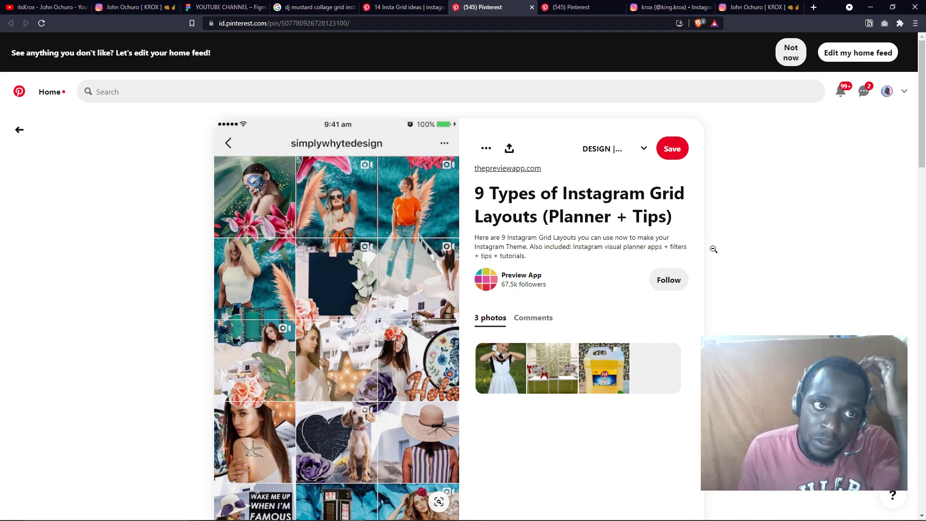
scroll(410, 197, "down", 2)
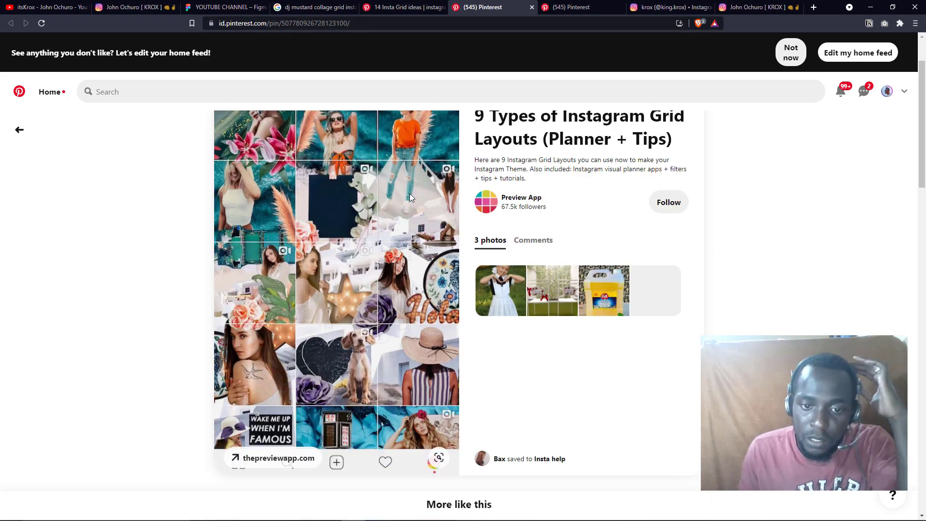
scroll(420, 208, "down", 3)
scroll(428, 221, "down", 2)
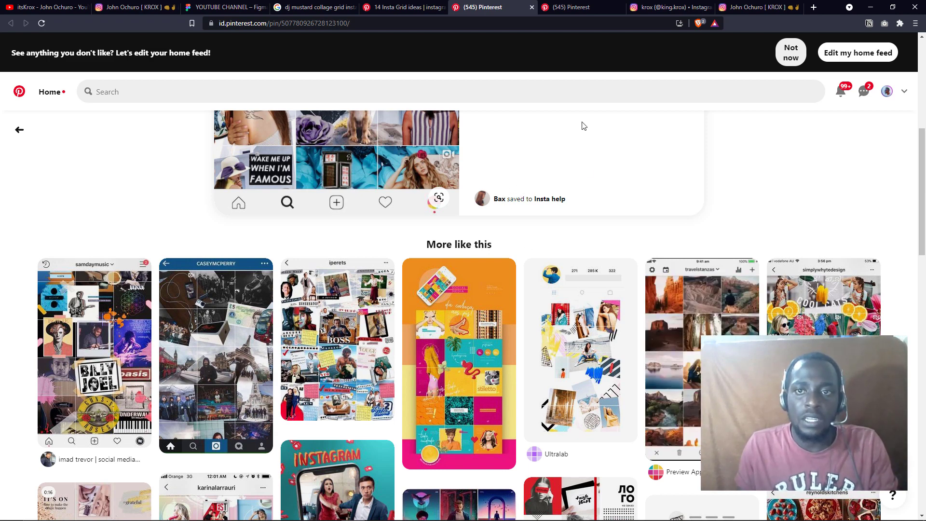
Step: Look through the krox design profile's post grid on Instagram, up and down between the older artwork and the typography posters
left_click(669, 6)
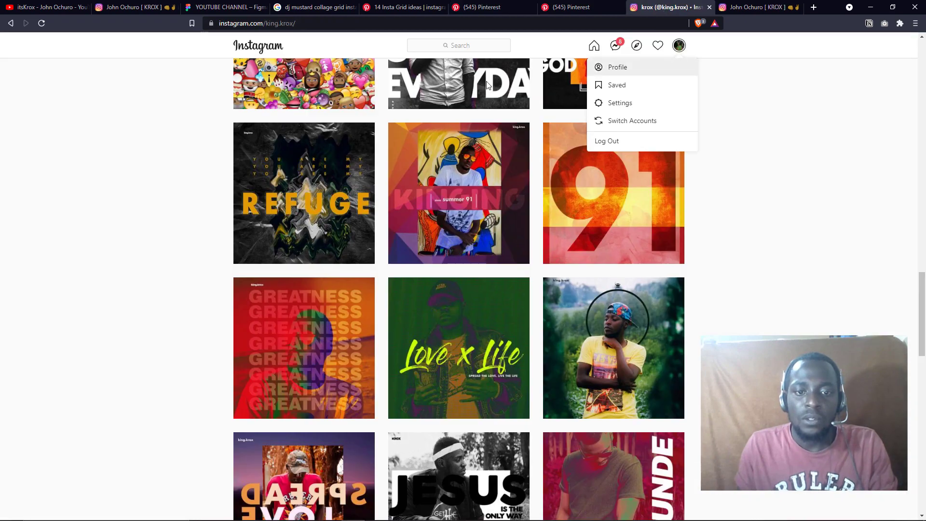
left_click(826, 170)
scroll(786, 244, "down", 3)
scroll(783, 230, "up", 4)
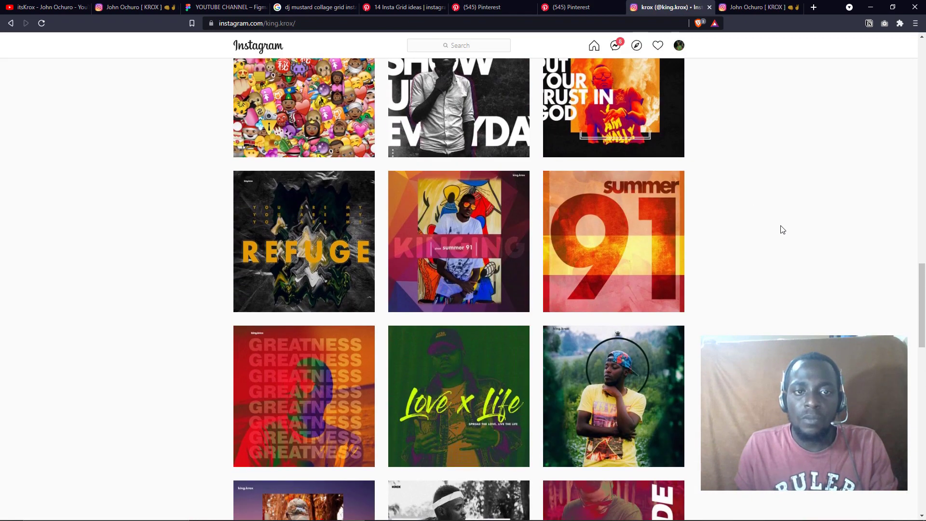
scroll(783, 230, "up", 10)
scroll(784, 228, "down", 4)
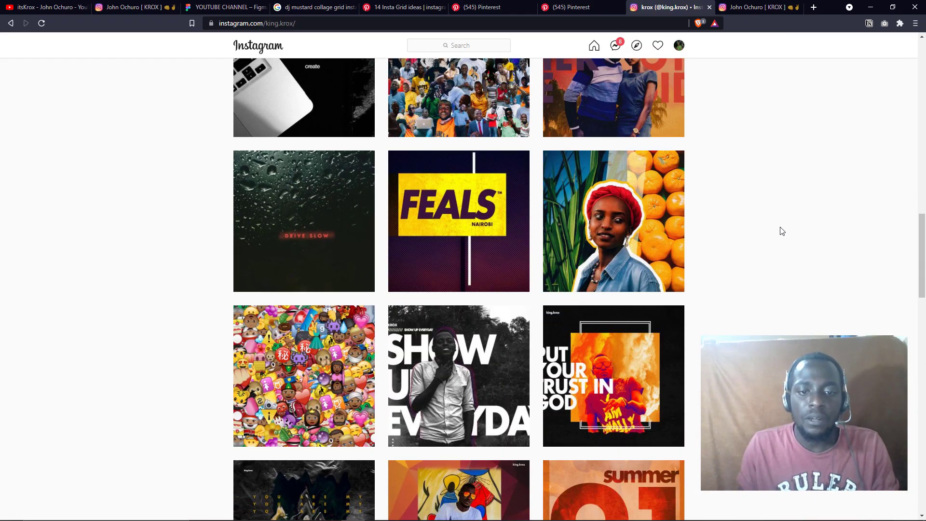
scroll(782, 231, "up", 12)
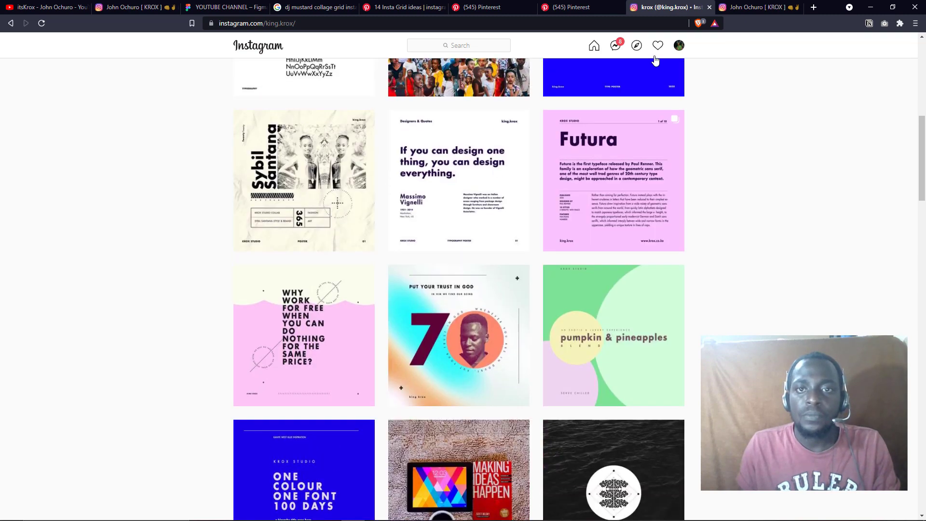
Step: Examine the collage layouts under More like this on Pinterest and view the Instagram Puzzle Feed DIY pin
left_click(472, 6)
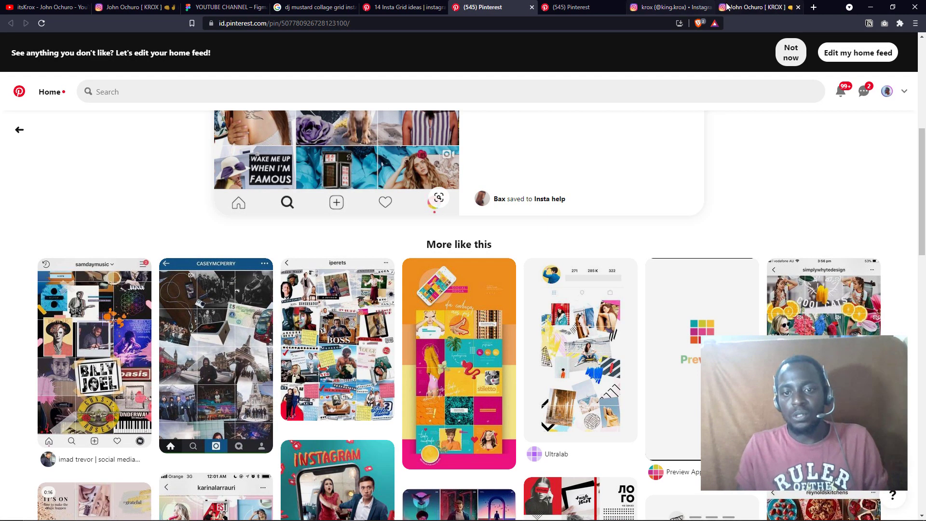
scroll(688, 256, "down", 4)
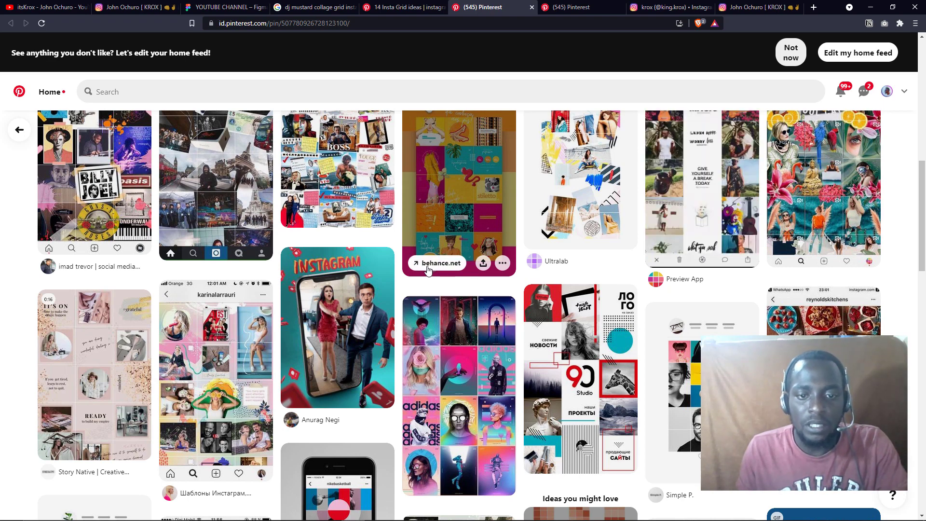
scroll(457, 292, "up", 3)
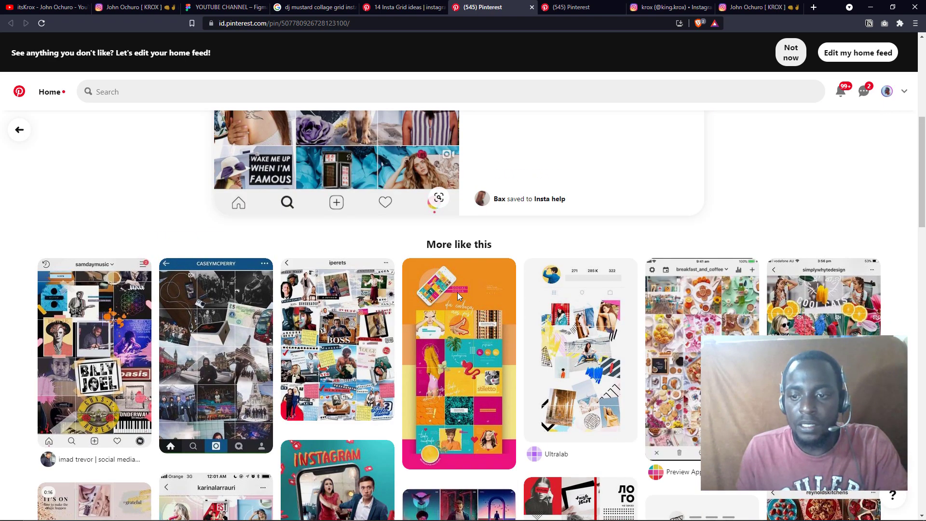
scroll(458, 292, "down", 1)
scroll(483, 193, "up", 3)
left_click(551, 7)
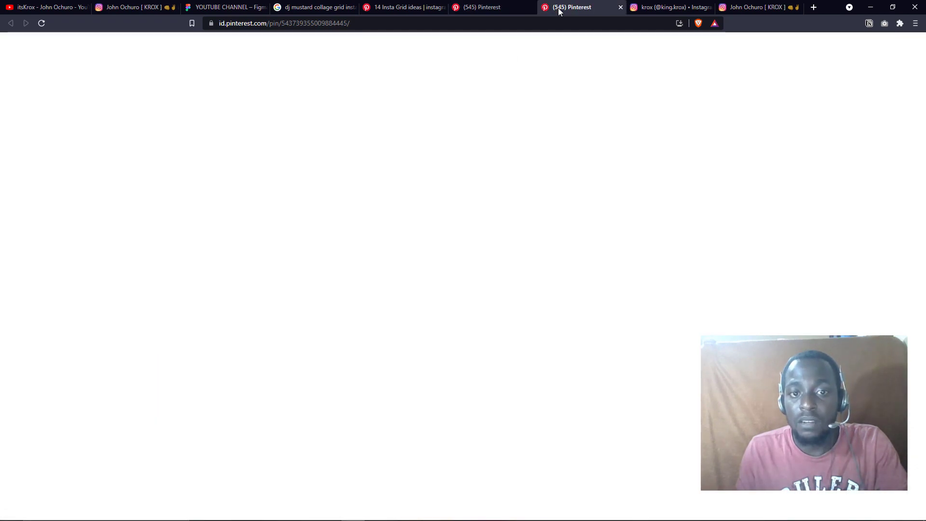
scroll(440, 237, "up", 5)
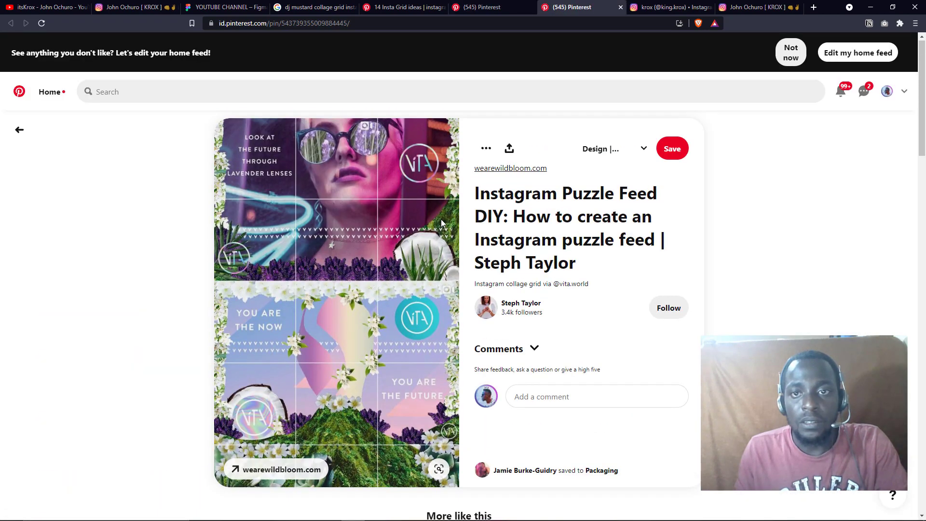
Step: Compare the krox design profile's grid with the personal profile's photo grid, from its top down to the couple posts
left_click(666, 7)
scroll(737, 109, "up", 8)
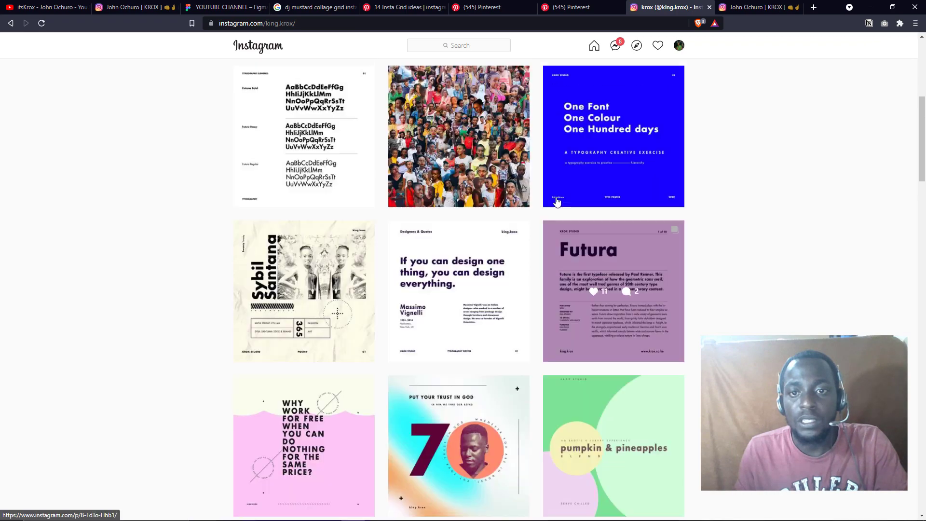
left_click(745, 6)
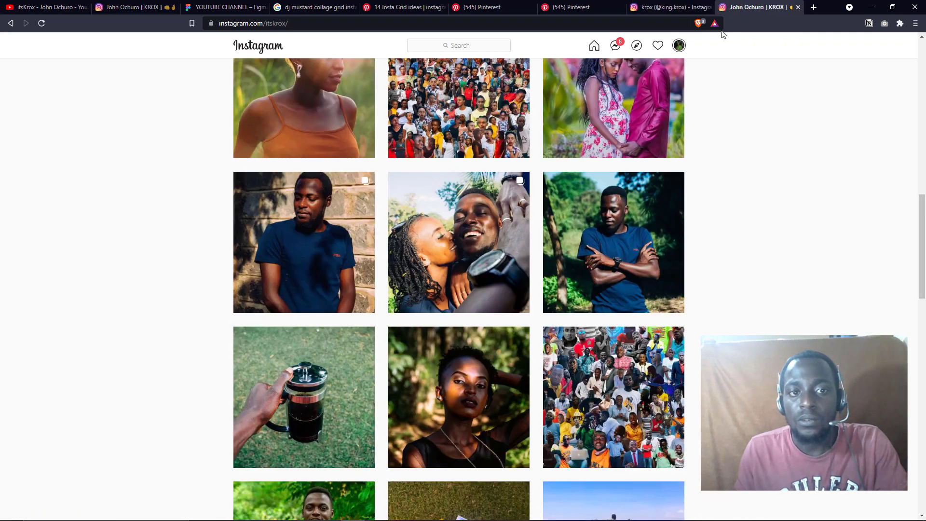
scroll(549, 181, "up", 3)
scroll(548, 181, "down", 3)
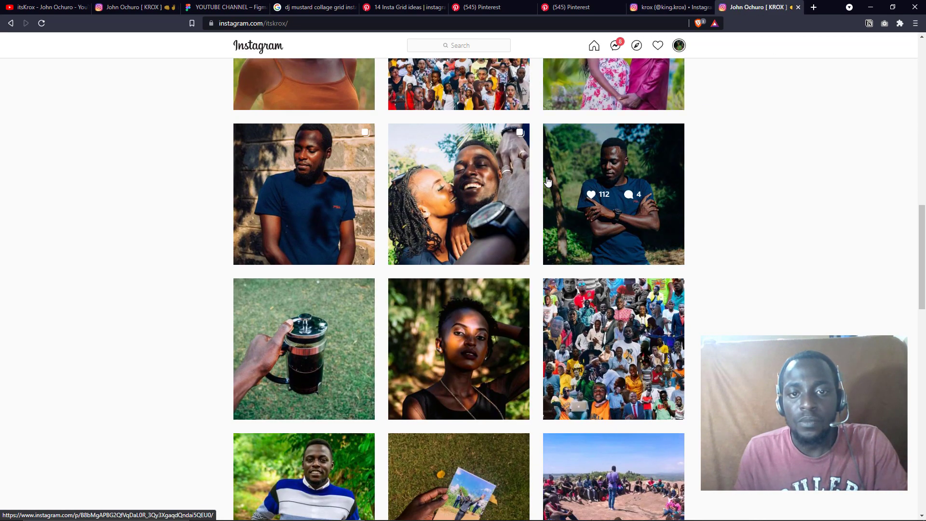
scroll(497, 183, "up", 15)
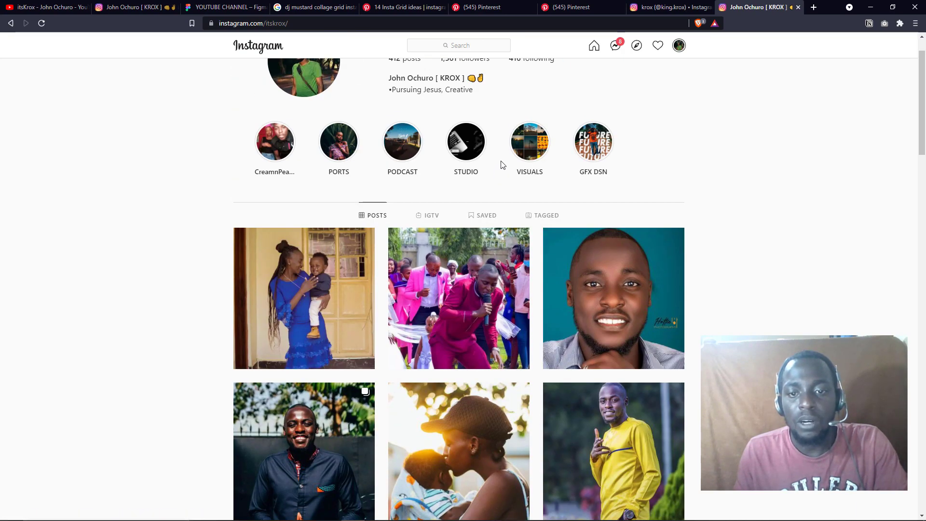
scroll(558, 202, "down", 14)
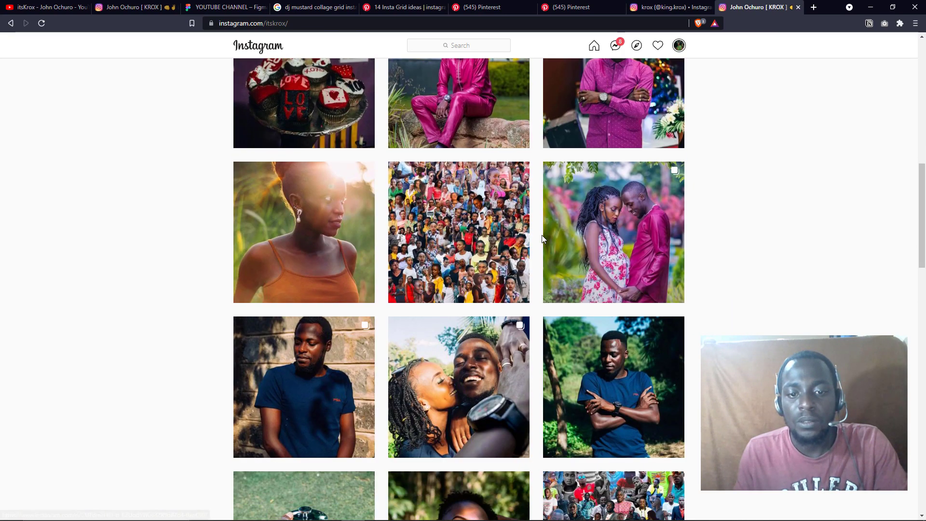
scroll(483, 232, "up", 3)
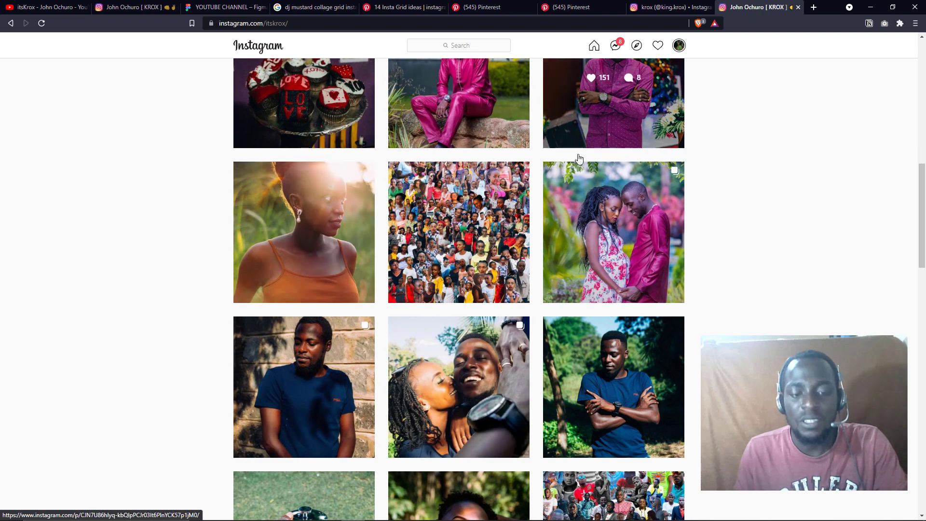
Step: Switch to Photoshop and toggle individual photo layers of 9 pic grid.psd off and on to examine how the collage is layered
key("alt+Tab")
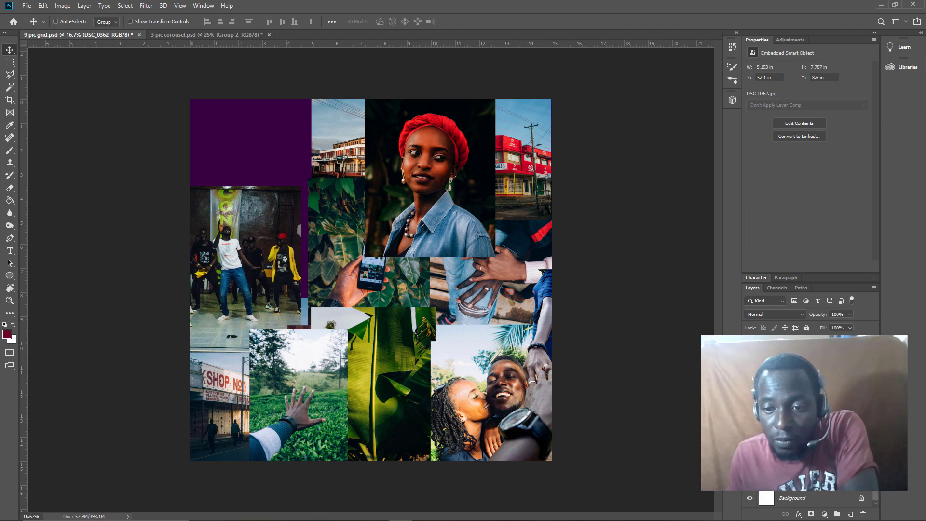
key("ctrl+comma")
key("ctrl+comma")
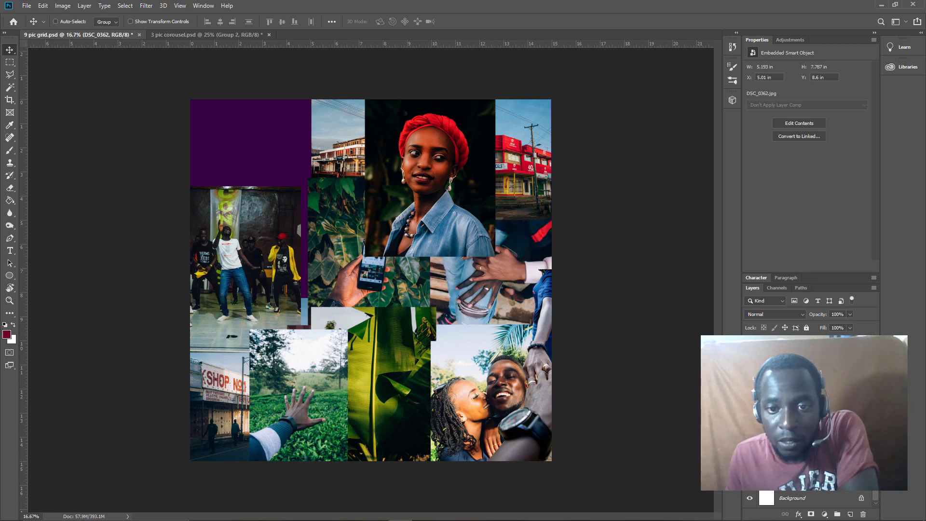
key("ctrl+comma")
key("ctrl+comma")
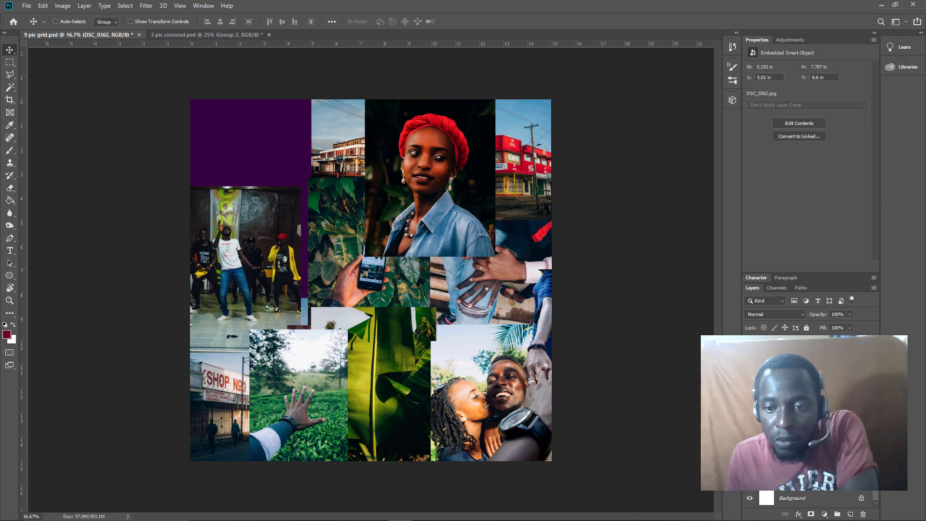
key("ctrl+comma")
key("ctrl+comma")
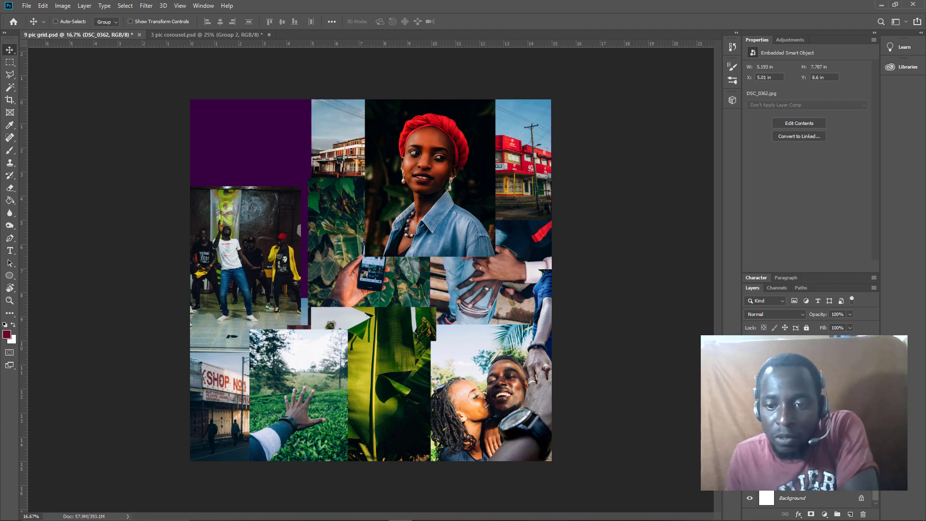
key("ctrl+comma")
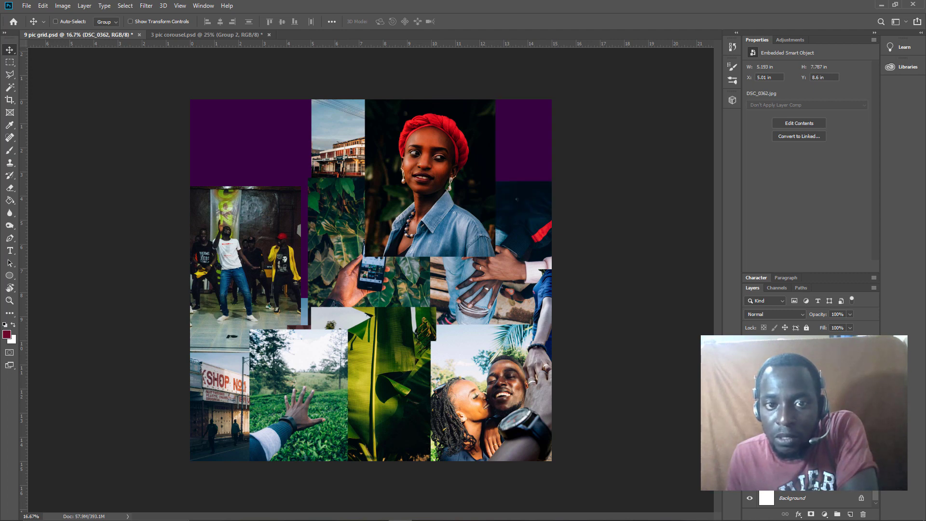
key("ctrl+comma")
key("ctrl+comma")
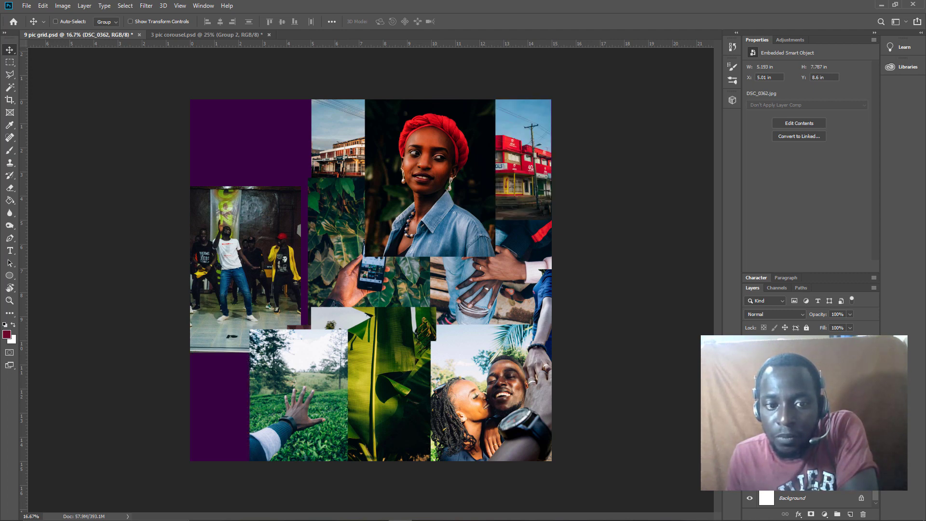
key("ctrl+comma")
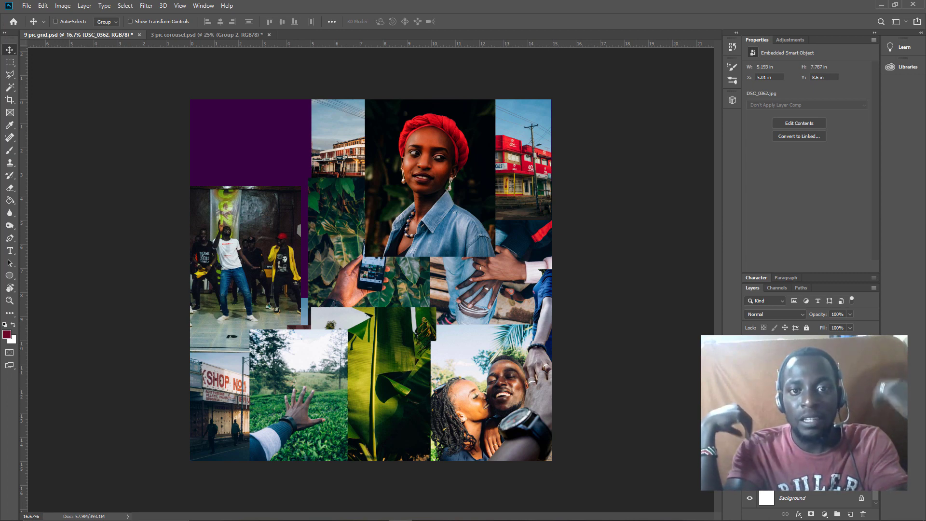
Step: Return to Instagram in the browser, search for photosbykrox and open that photographer profile
key("alt")
key("alt+Tab")
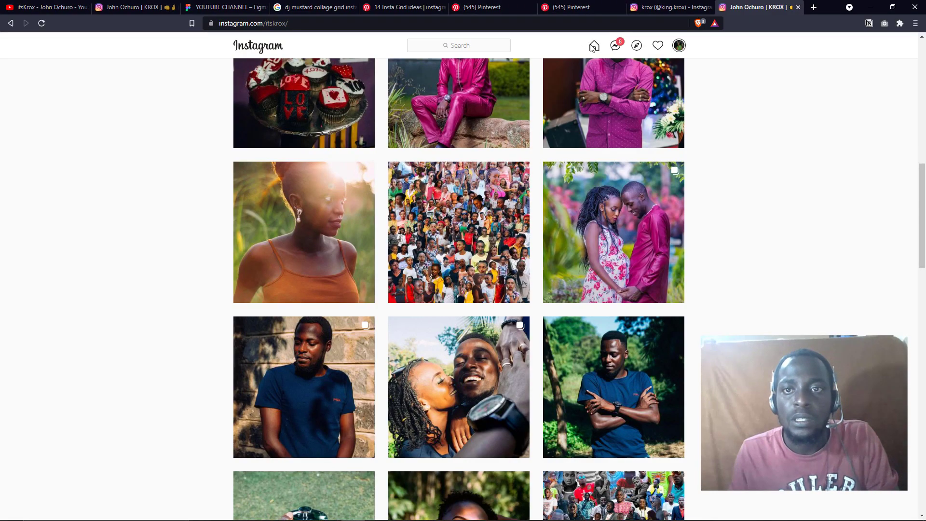
left_click(460, 46)
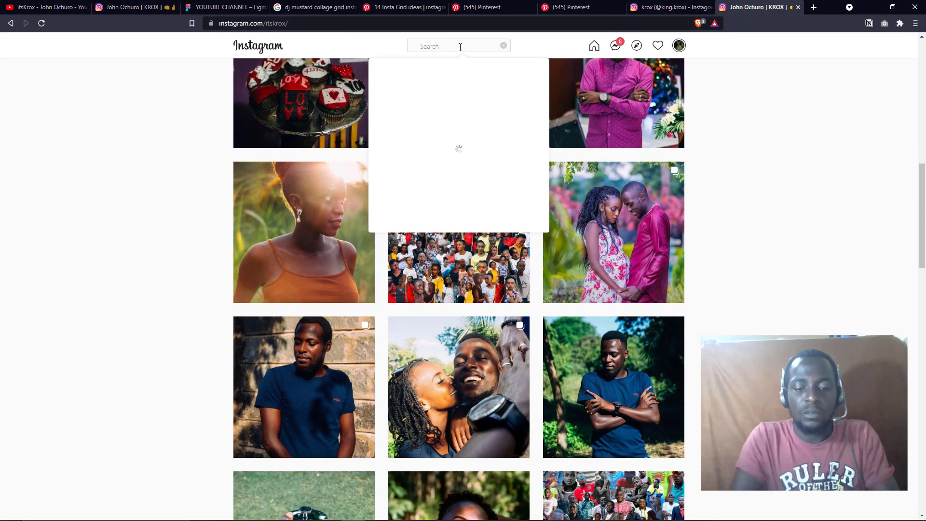
type("photosb")
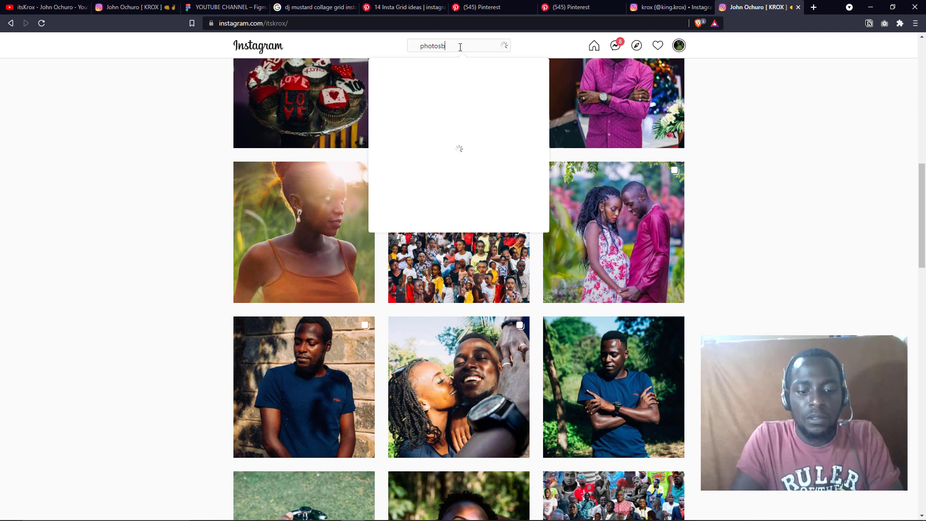
type("ykro")
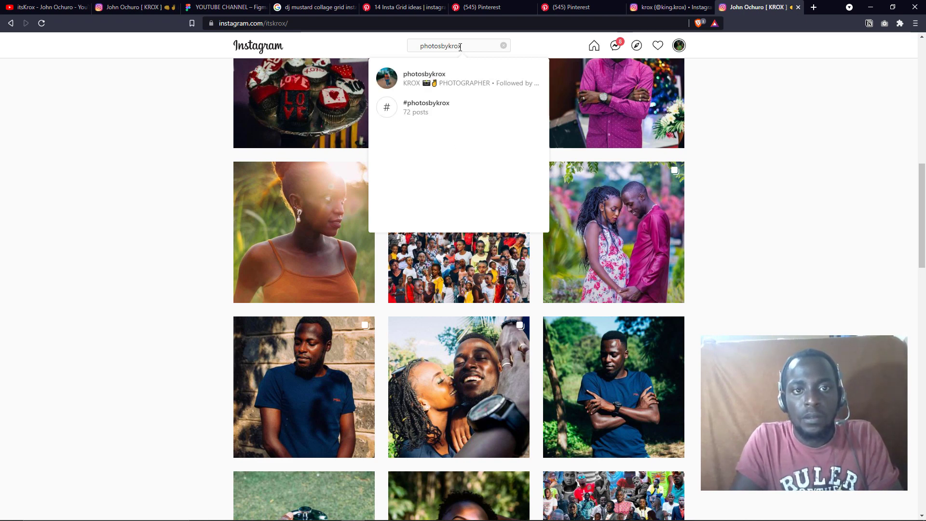
type("x")
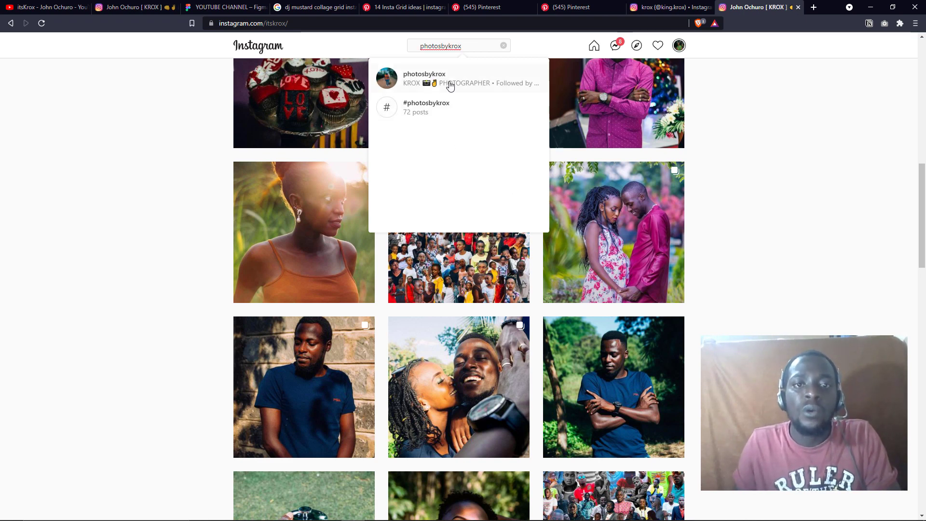
left_click(478, 86)
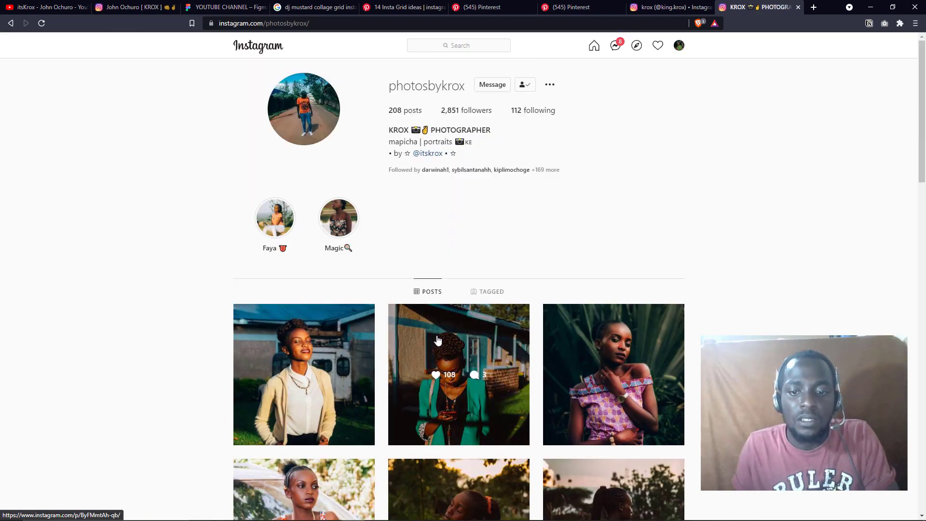
Step: Look through the photosbykrox post grid from its newest rows down to the older outdoor portraits
scroll(438, 341, "down", 5)
scroll(439, 341, "down", 20)
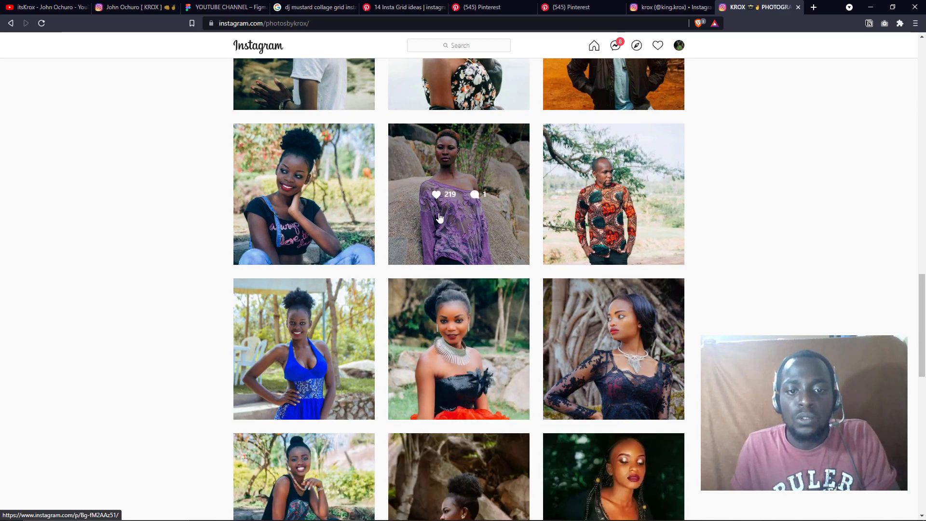
scroll(674, 313, "down", 4)
scroll(673, 312, "down", 7)
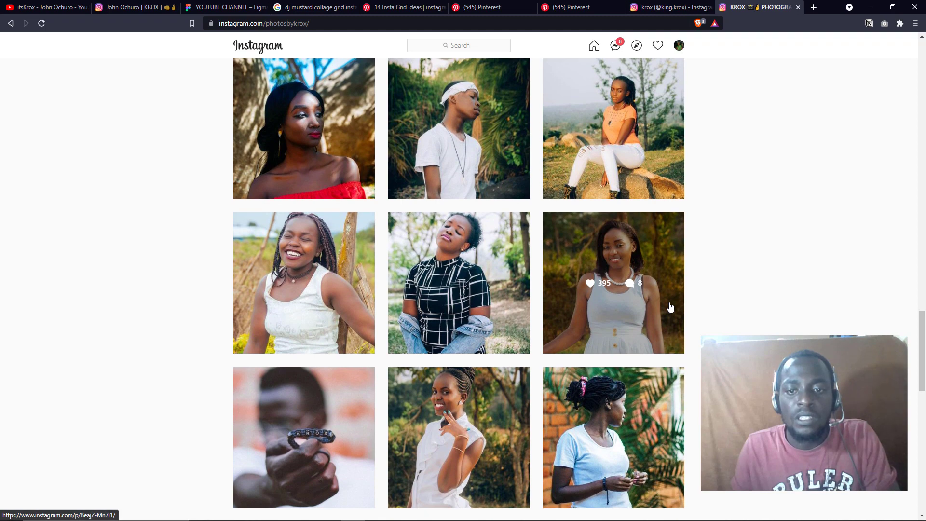
scroll(758, 187, "down", 1)
scroll(760, 183, "down", 4)
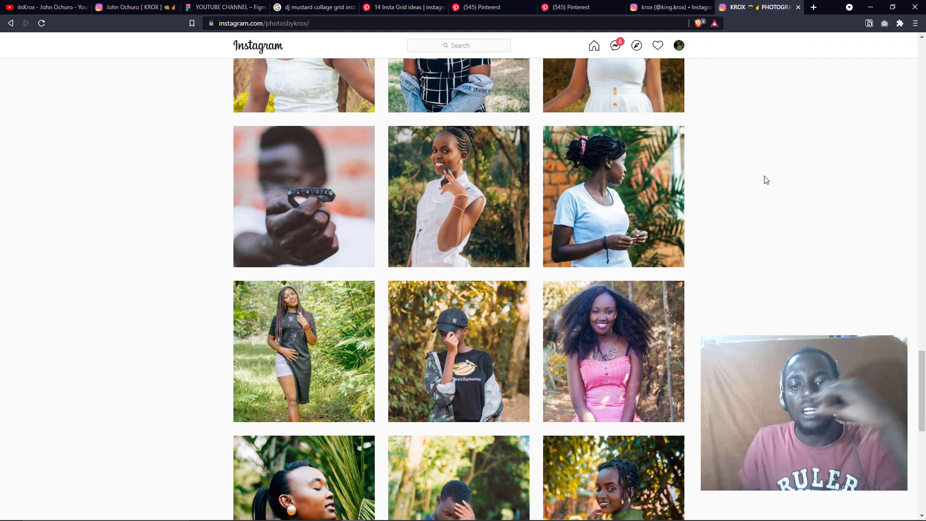
scroll(605, 179, "down", 4)
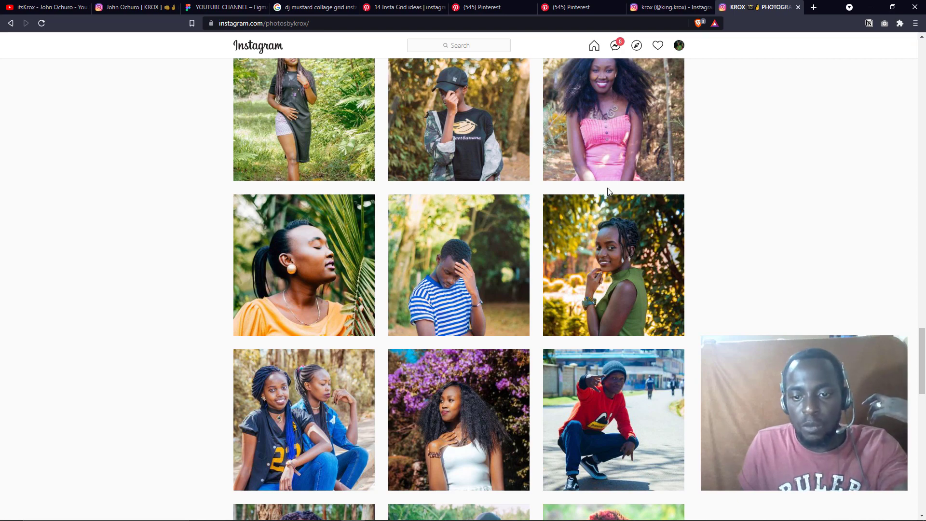
Step: Compare the older bright portraits with the newer moody photos, working back up to the first rows of the photosbykrox grid
scroll(596, 220, "up", 6)
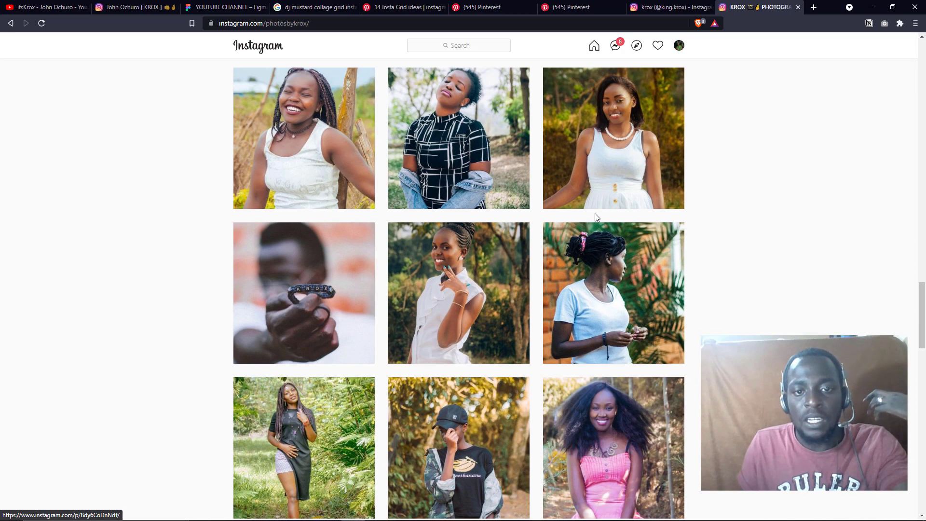
scroll(595, 216, "up", 15)
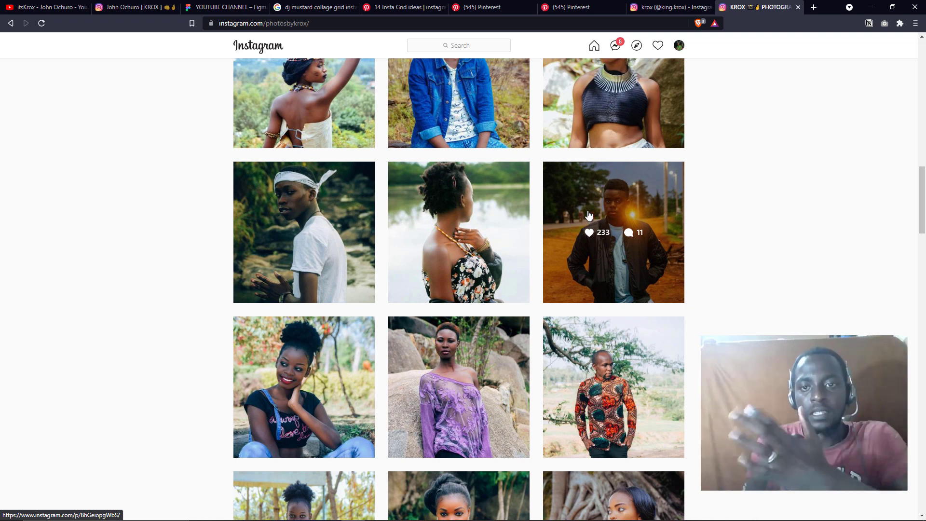
scroll(592, 209, "up", 5)
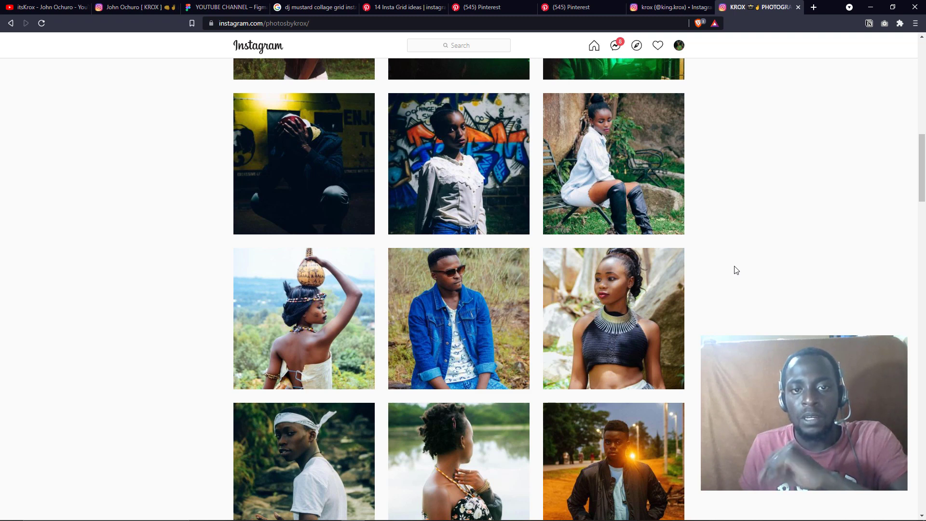
scroll(730, 262, "up", 5)
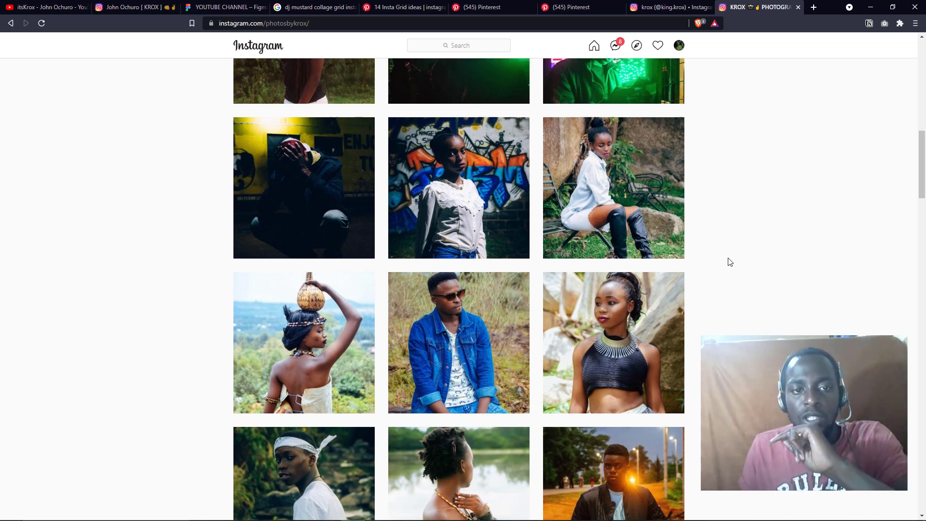
scroll(728, 262, "up", 1)
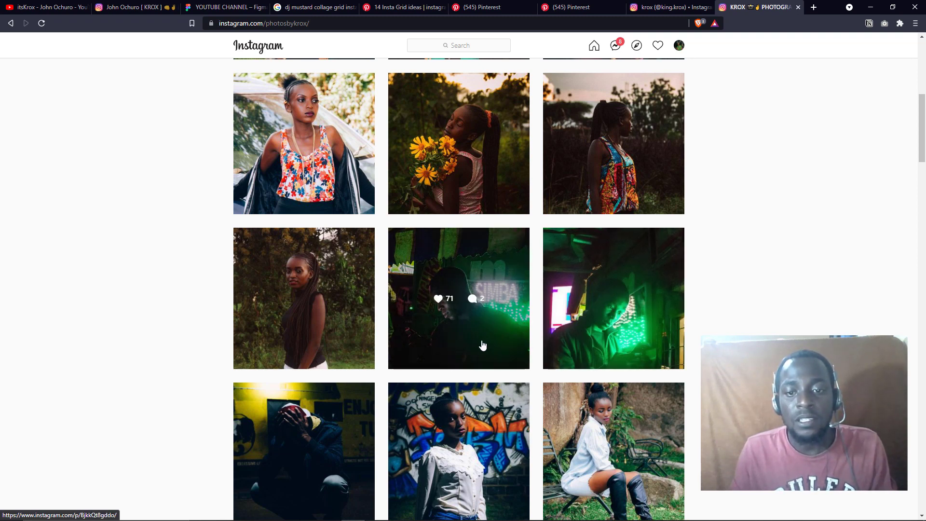
scroll(492, 188, "up", 3)
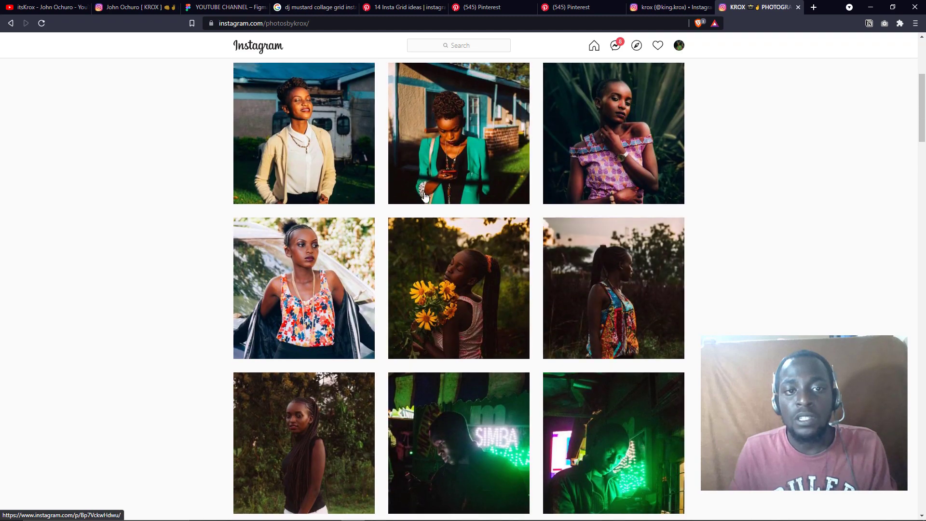
scroll(492, 187, "up", 2)
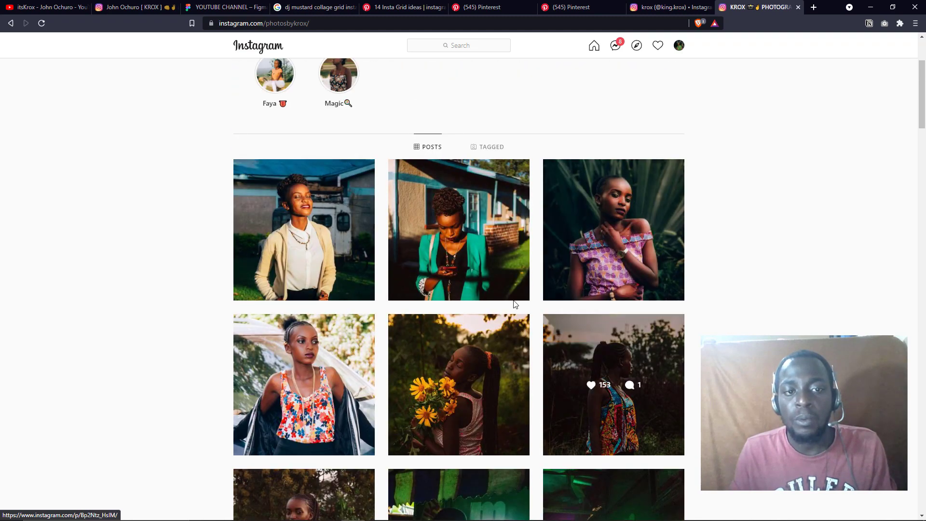
scroll(422, 372, "down", 7)
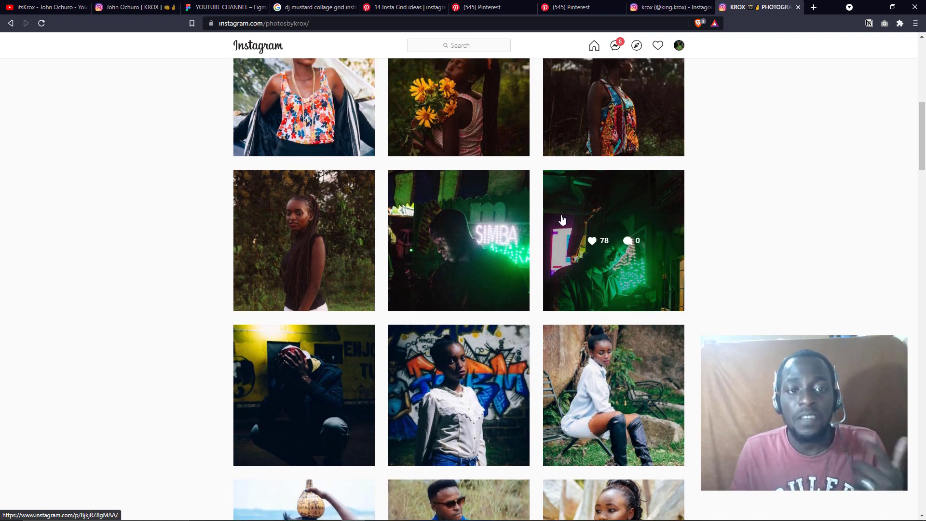
scroll(583, 228, "up", 2)
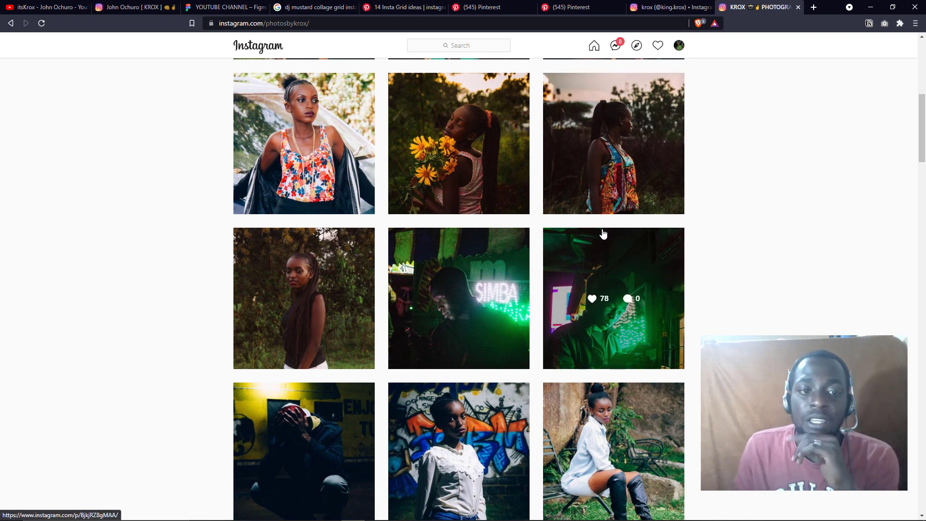
scroll(791, 270, "up", 3)
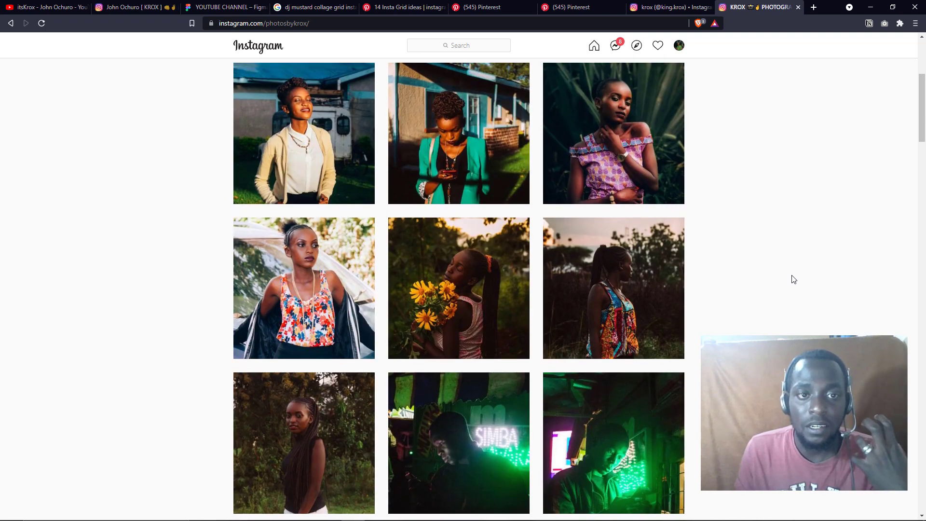
scroll(791, 277, "up", 2)
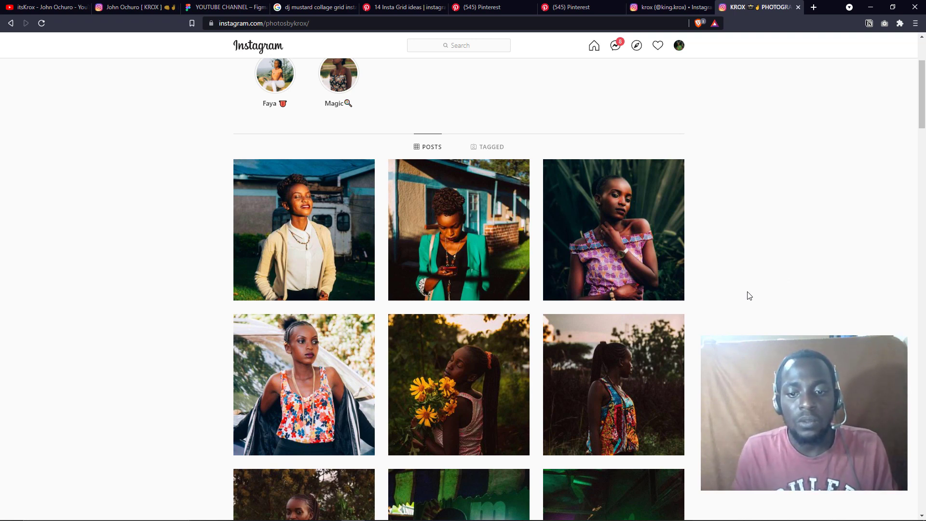
scroll(749, 296, "down", 2)
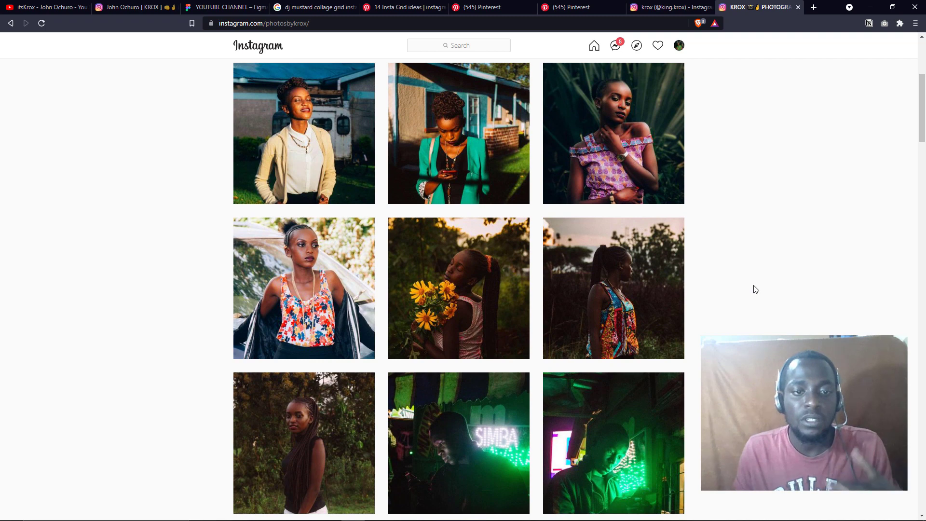
Step: View the posts of the woman in the patterned top and the woman holding yellow flowers, closing each one
left_click(625, 261)
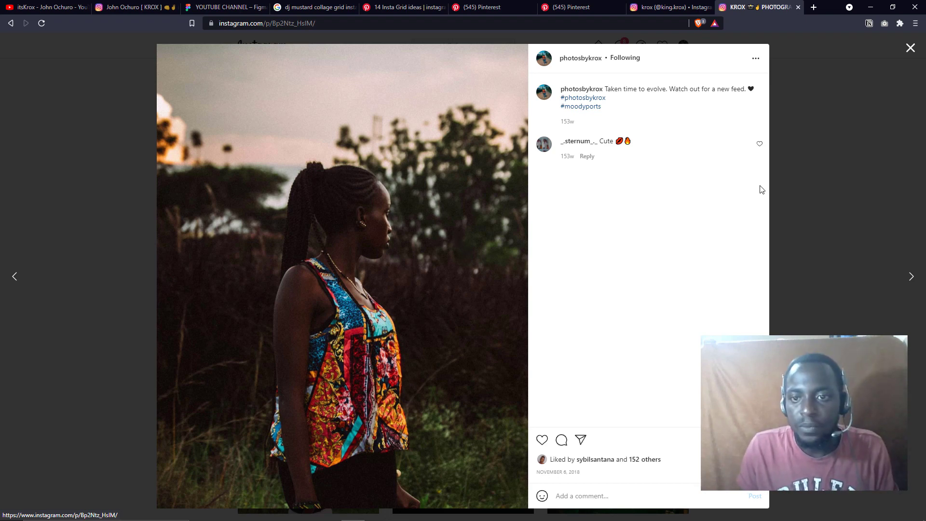
left_click(819, 195)
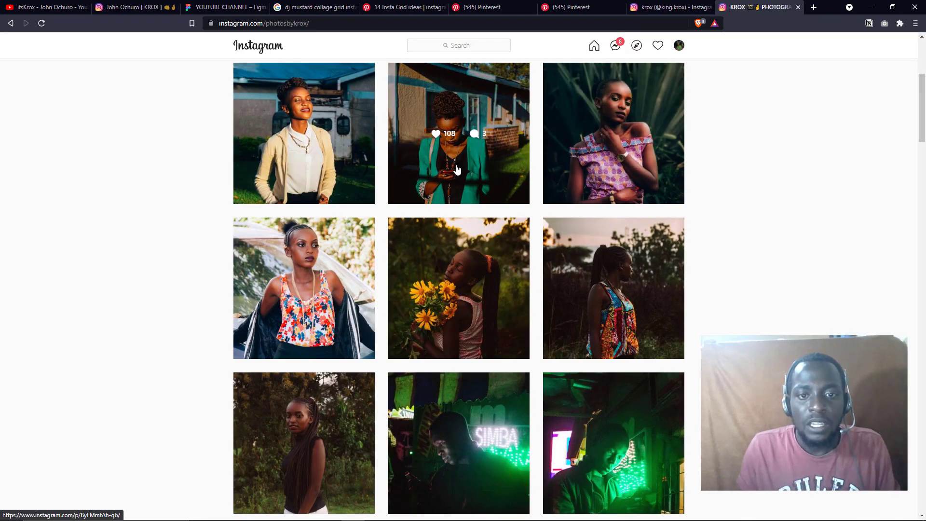
left_click(475, 257)
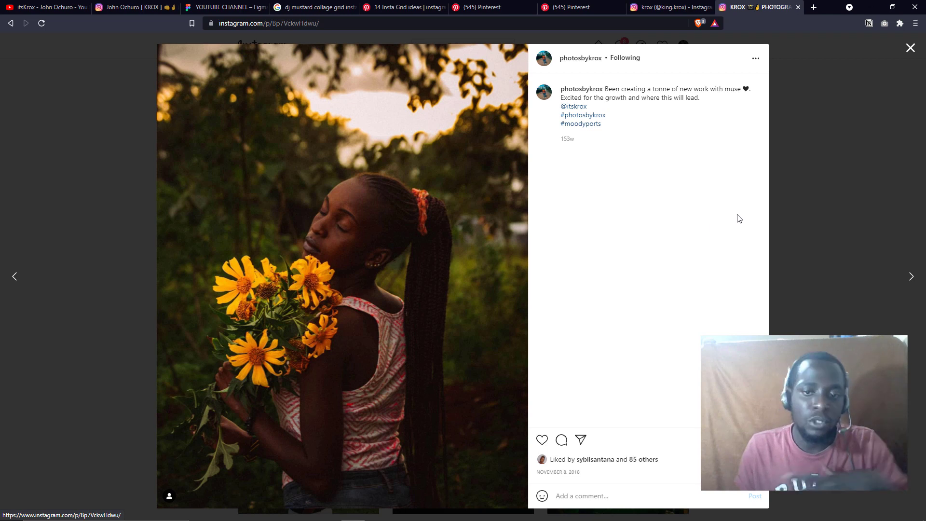
left_click(792, 215)
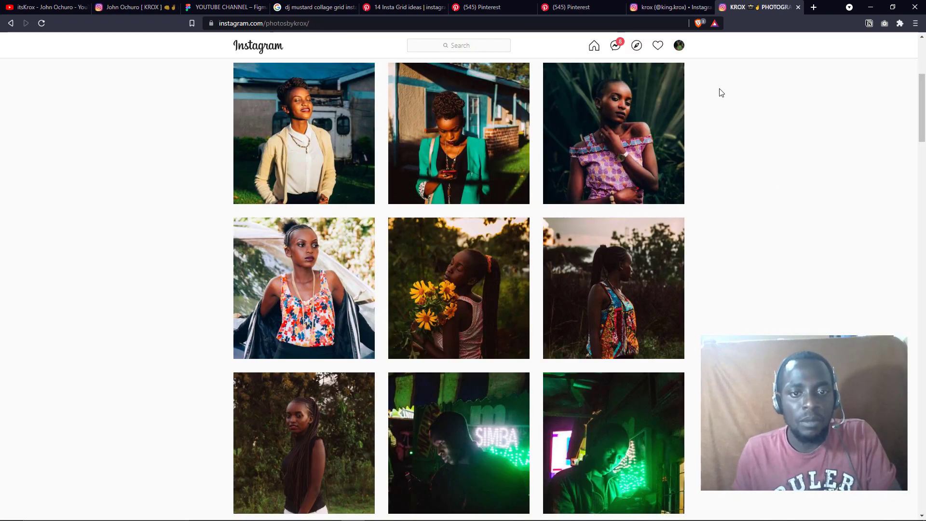
key("alt+Tab")
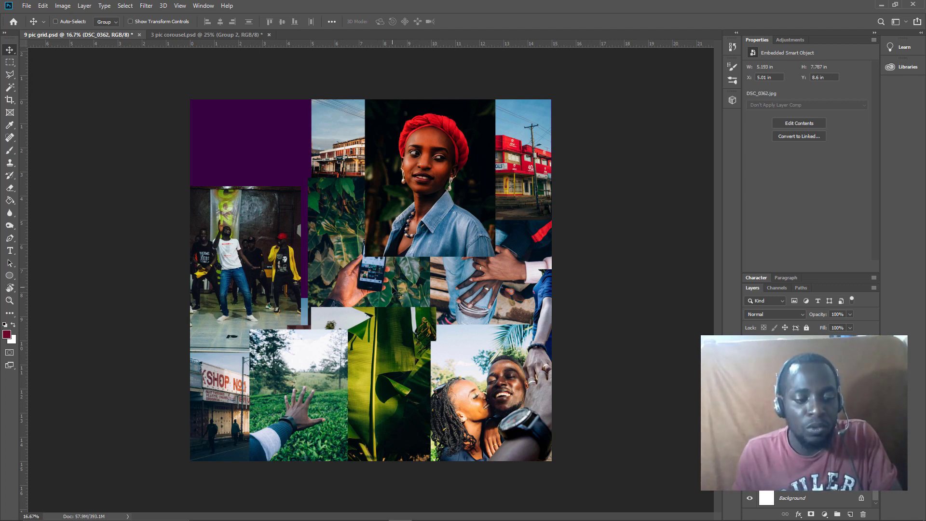
key("alt+Tab")
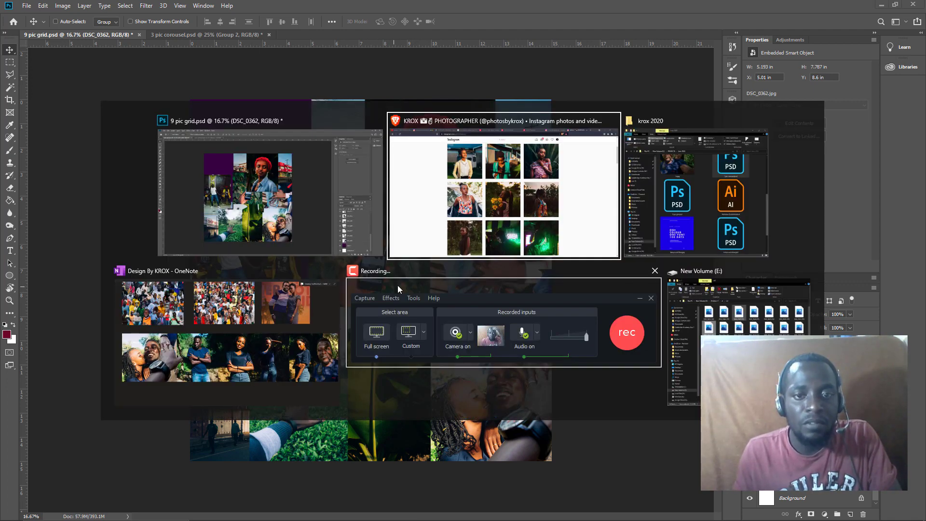
left_click(476, 214)
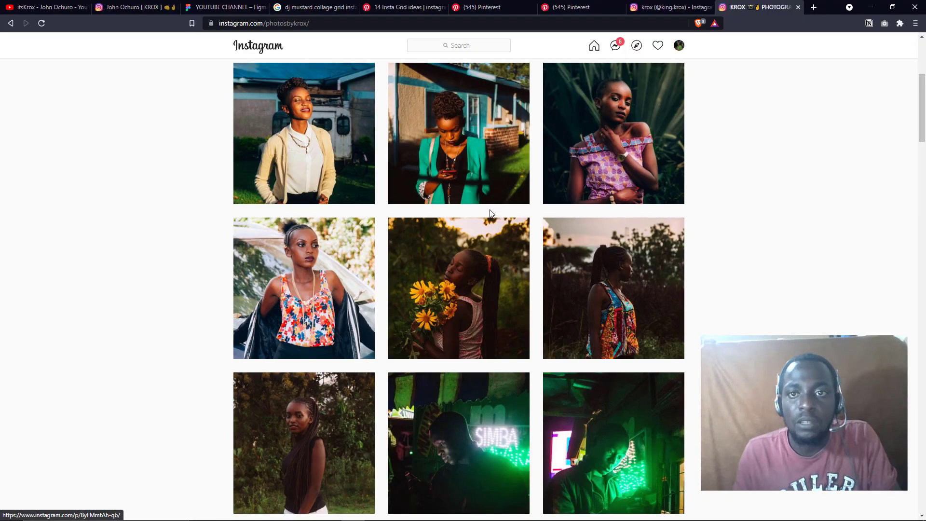
Step: Open the Instagram profile instagram.com/visualsbykrox in a new browser tab
left_click(814, 8)
type("instagr")
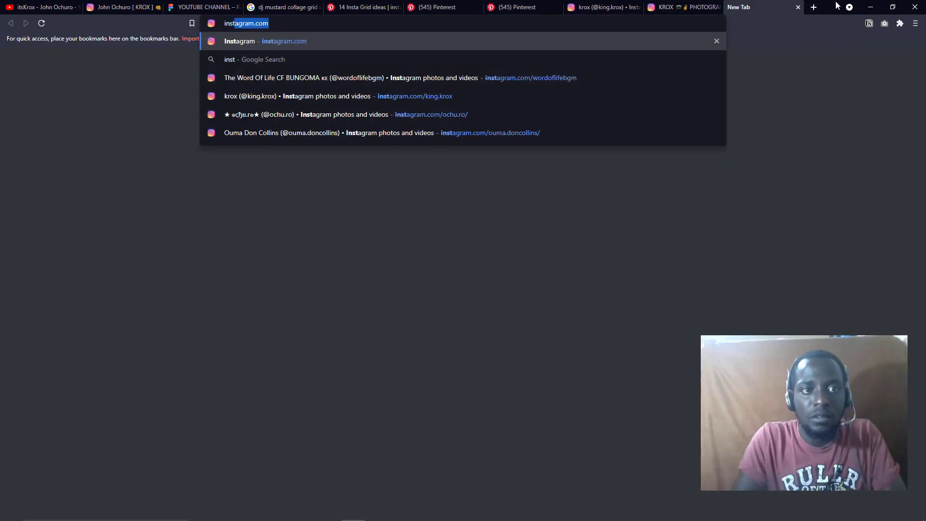
type("am.com")
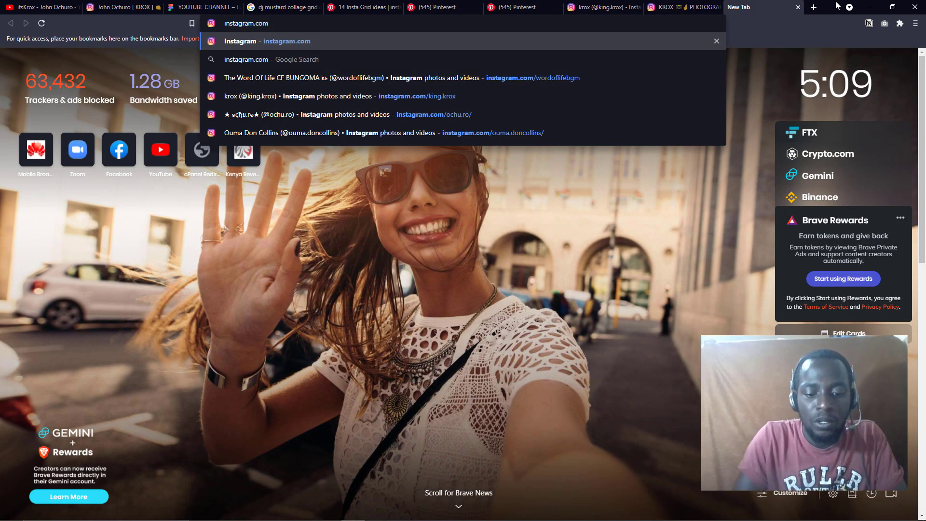
type("/visualsb")
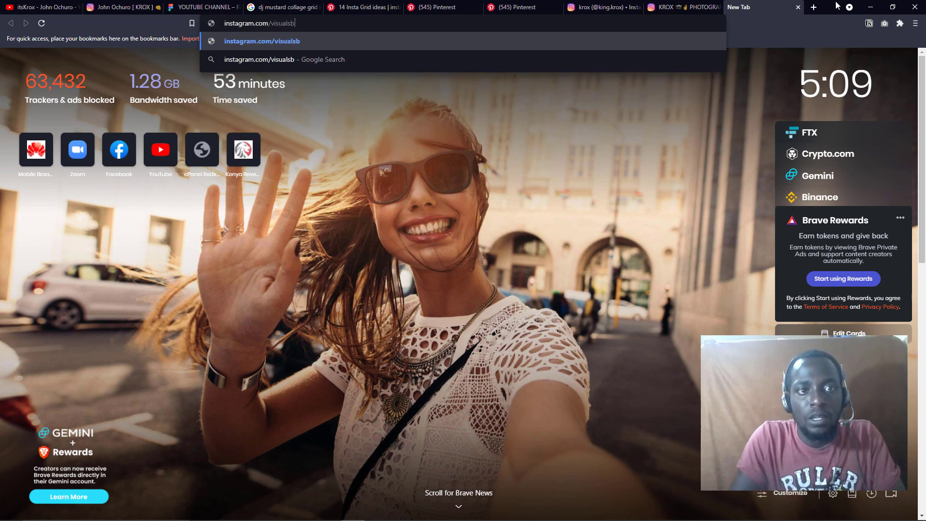
type("ykro")
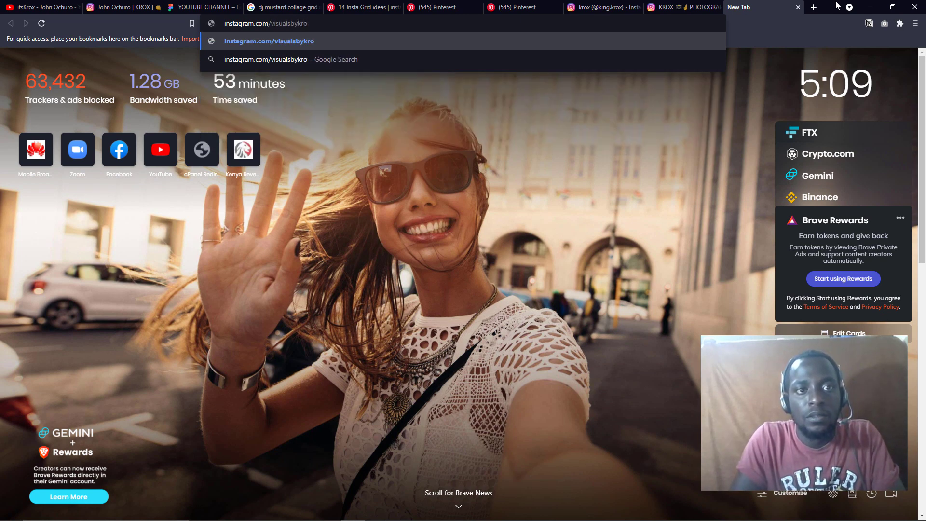
type("x")
key("Return")
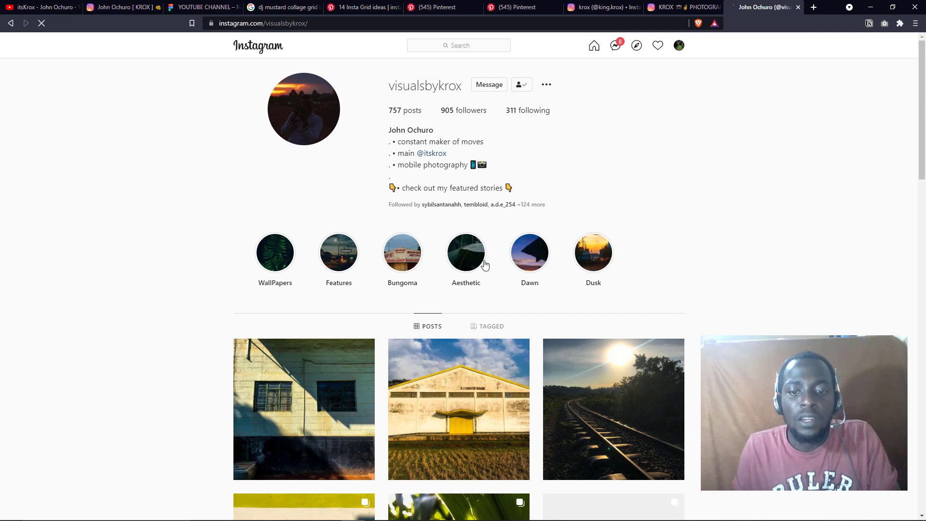
Step: Look through the visualsbykrox post grid from its newest rows down to the solar panel, water glass and banana leaf photos
scroll(485, 265, "down", 4)
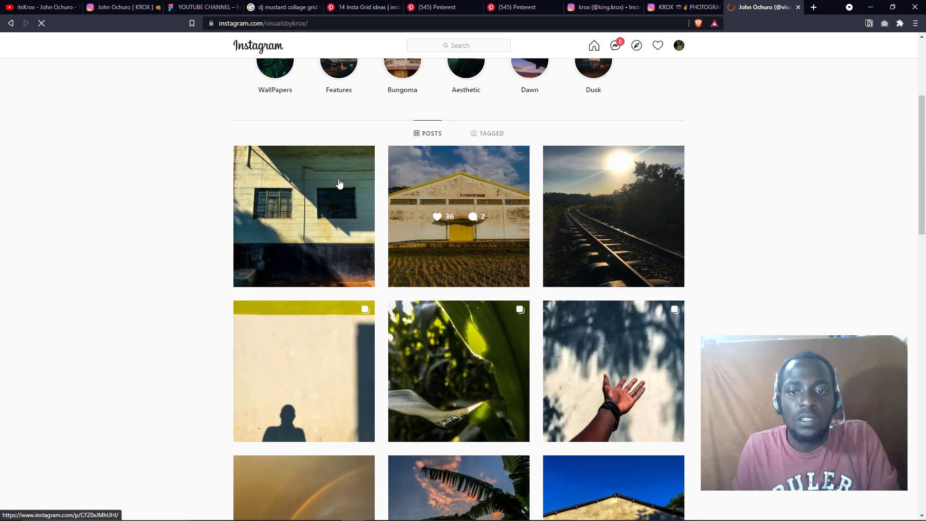
scroll(585, 202, "down", 5)
scroll(422, 215, "down", 15)
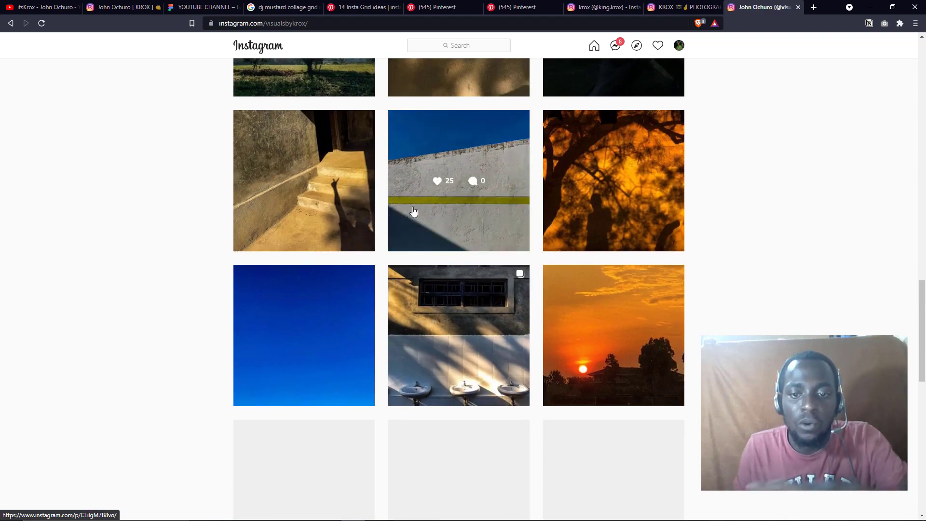
scroll(711, 261, "down", 6)
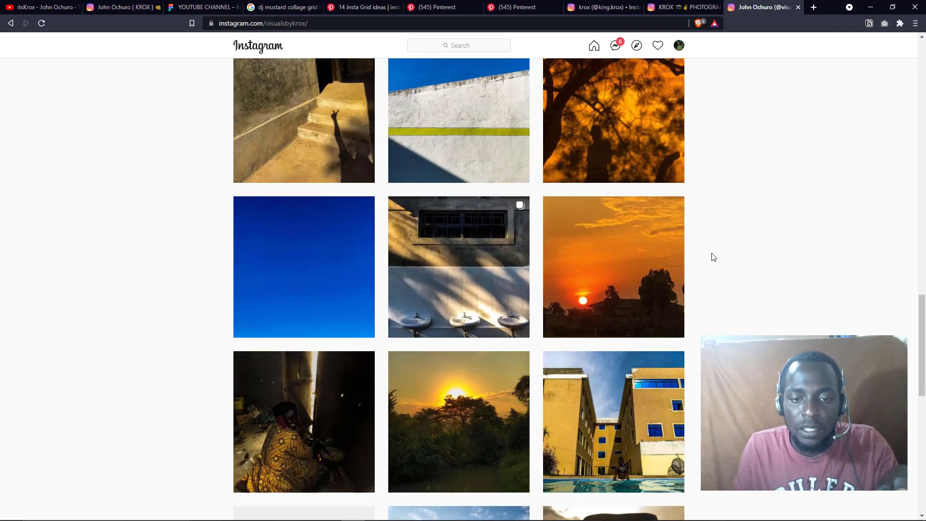
scroll(710, 261, "down", 7)
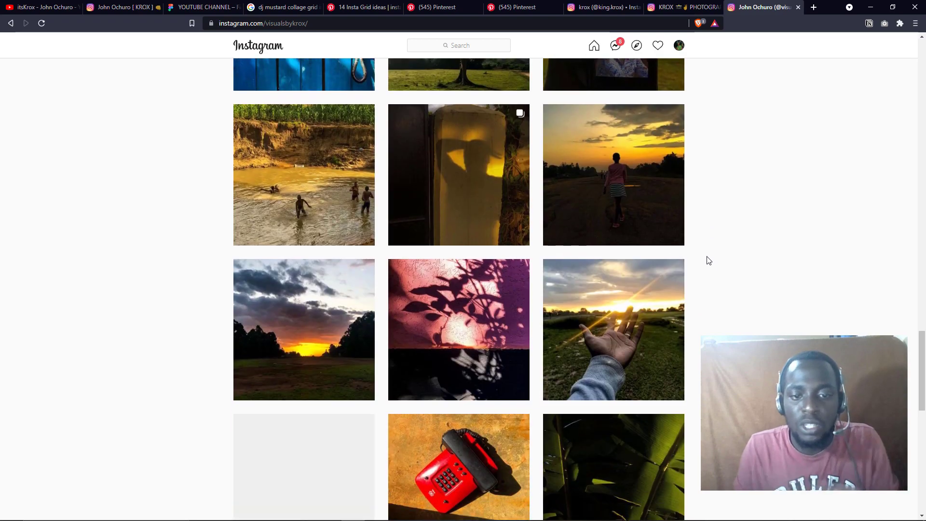
scroll(708, 252, "down", 6)
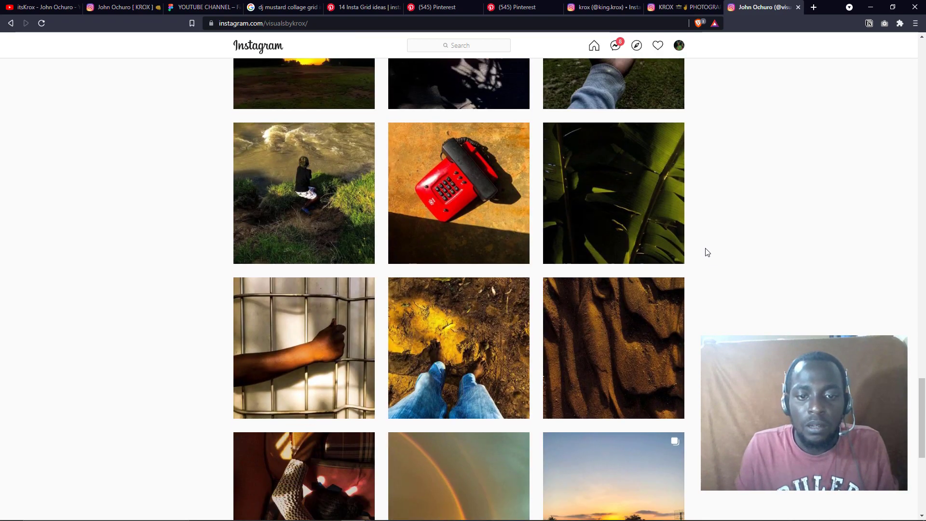
scroll(708, 252, "down", 5)
scroll(707, 255, "down", 5)
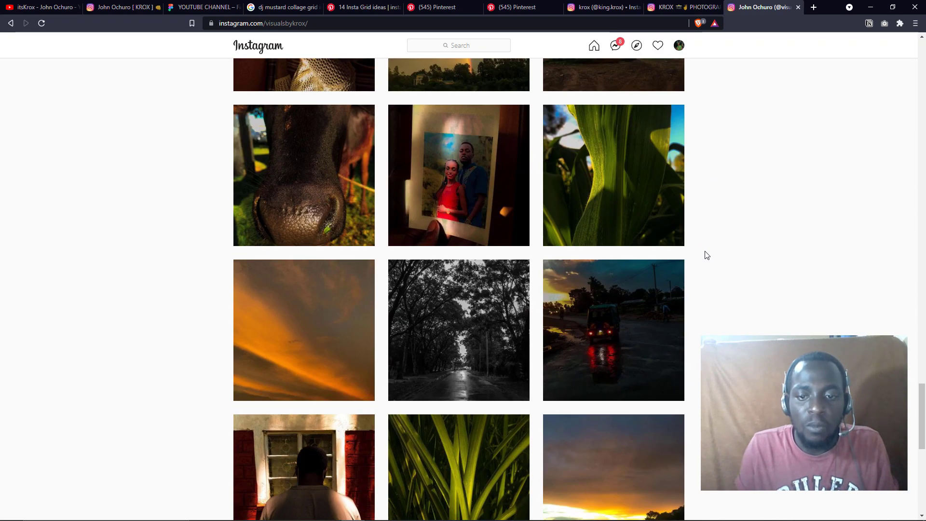
scroll(705, 253, "down", 8)
scroll(704, 246, "down", 4)
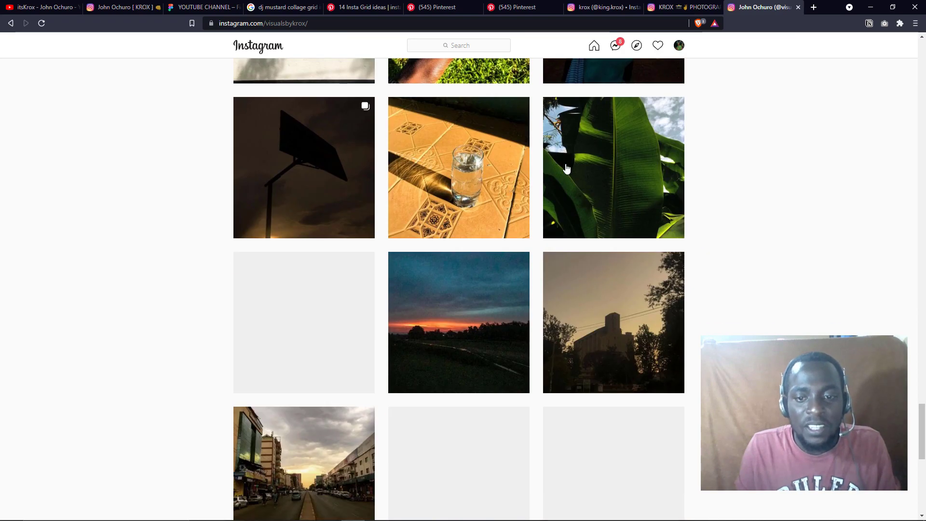
Step: Go back up to the rainbow and palm photos, then review the visualsbykrox grid down to the church and old van rows
scroll(507, 129, "up", 20)
scroll(509, 127, "up", 20)
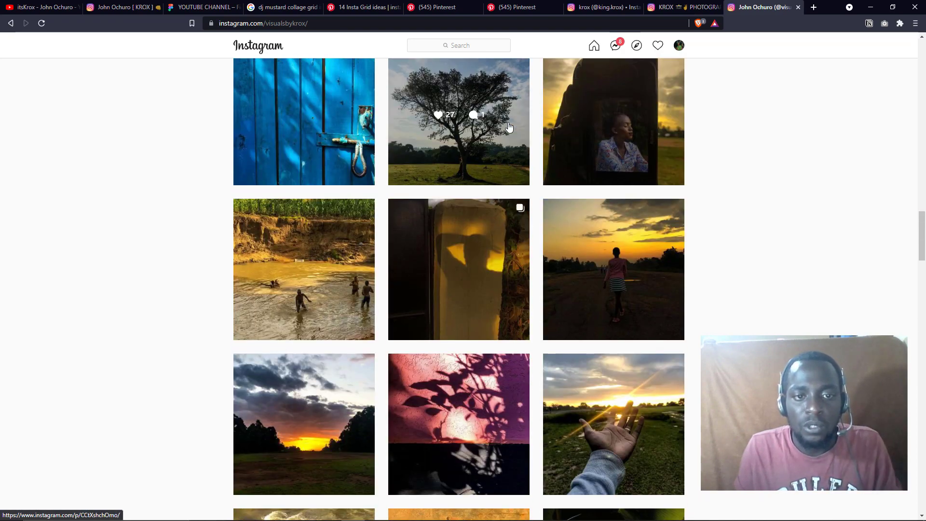
scroll(510, 129, "up", 6)
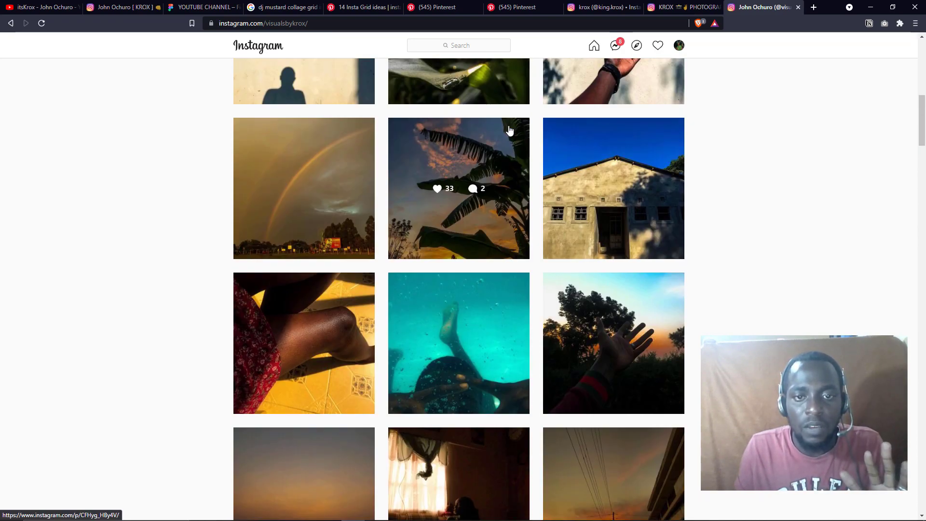
scroll(511, 131, "down", 18)
scroll(514, 138, "down", 15)
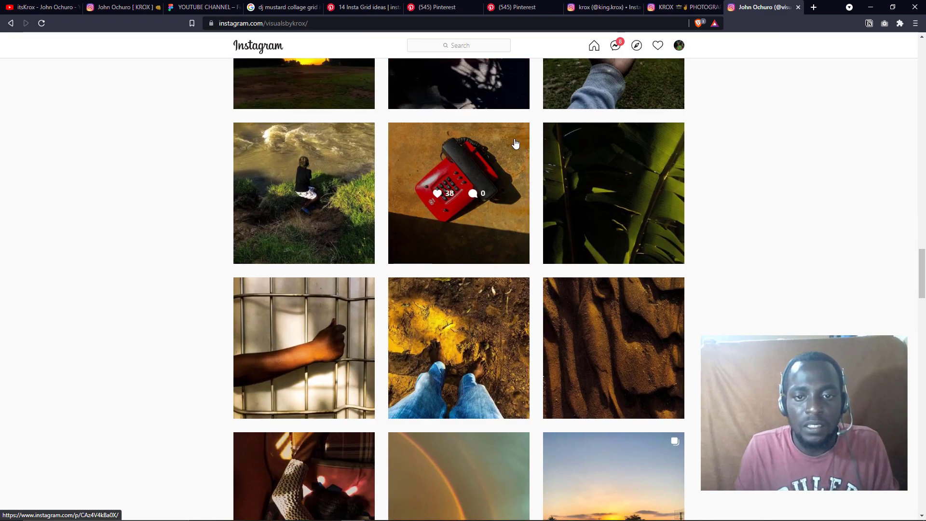
scroll(593, 218, "down", 15)
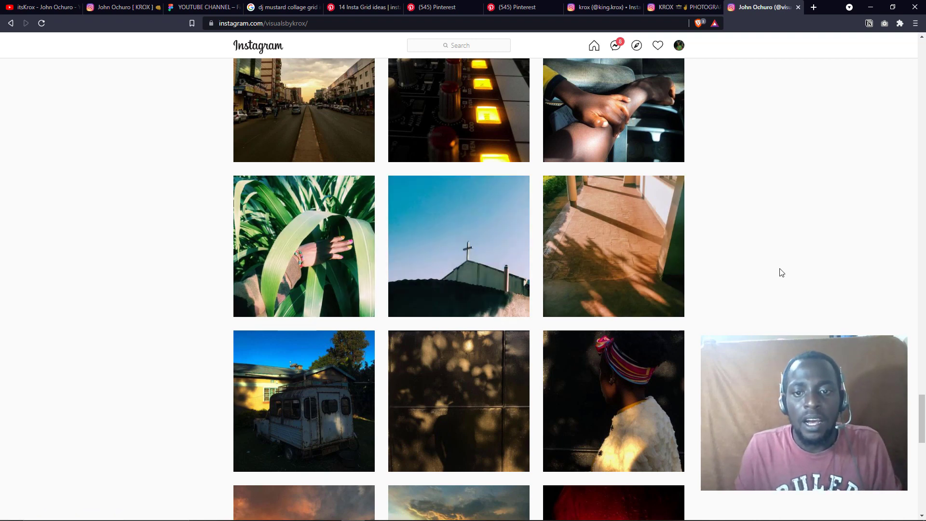
Step: Examine the colours and lighting of the visualsbykrox rows from the mixing console and church photos down to the plastic chair and wristwatch
scroll(796, 264, "up", 1)
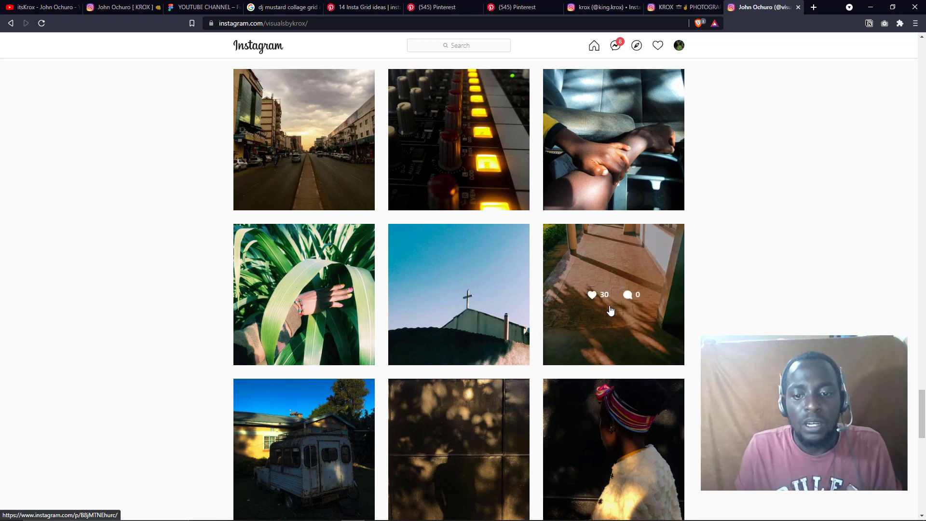
scroll(610, 310, "down", 5)
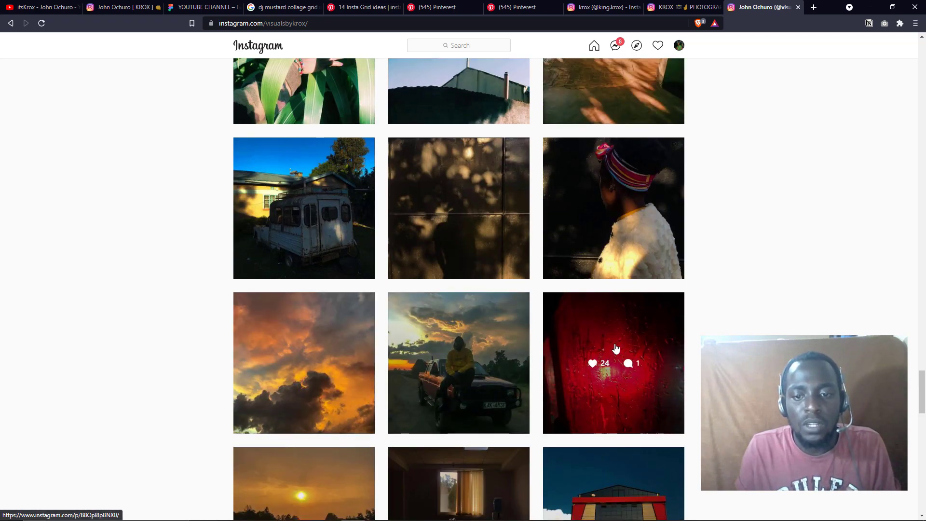
scroll(616, 348, "down", 5)
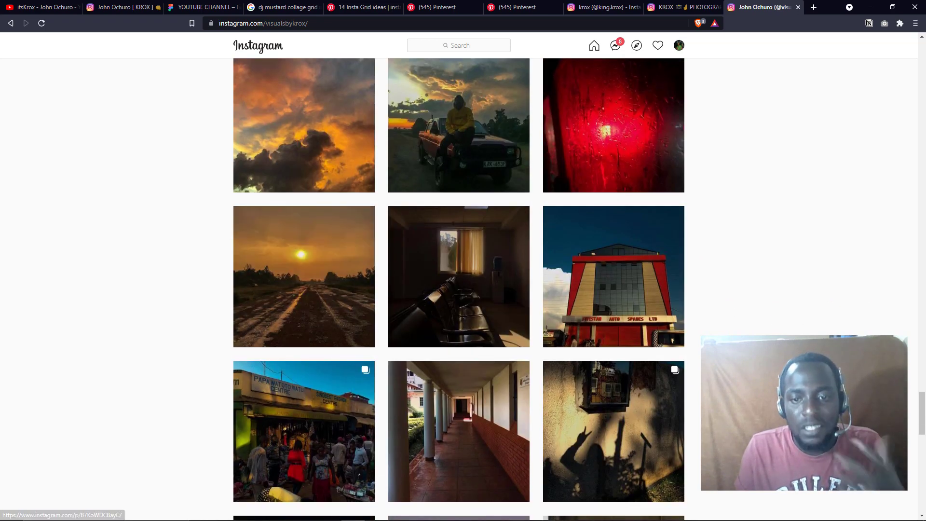
scroll(459, 289, "down", 3)
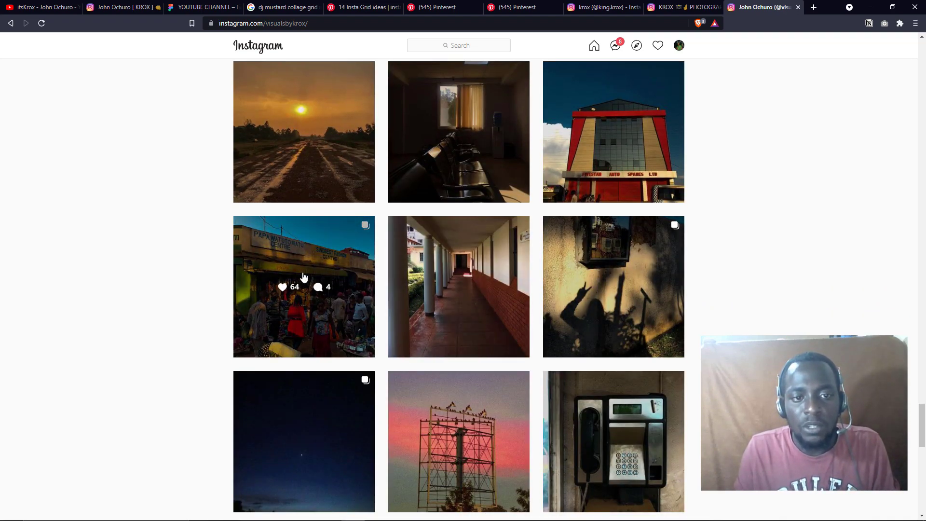
scroll(304, 284, "down", 5)
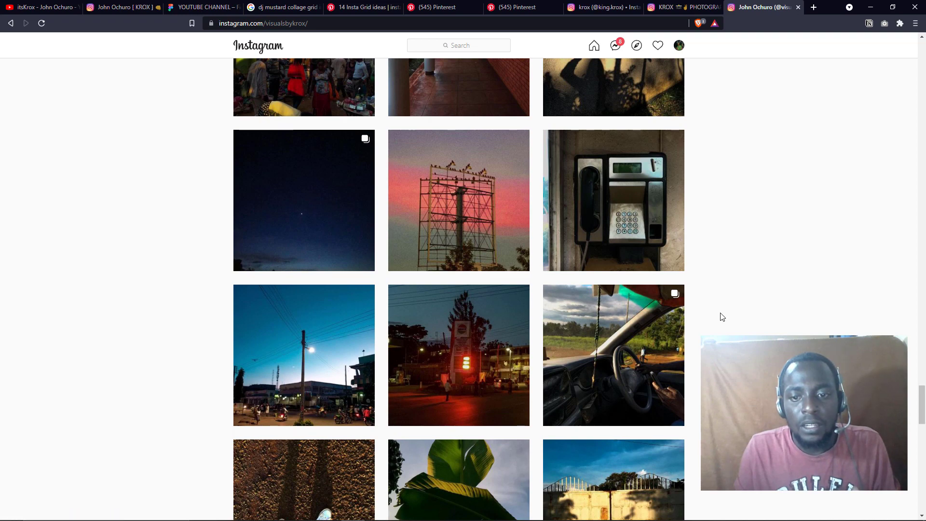
scroll(722, 316, "down", 6)
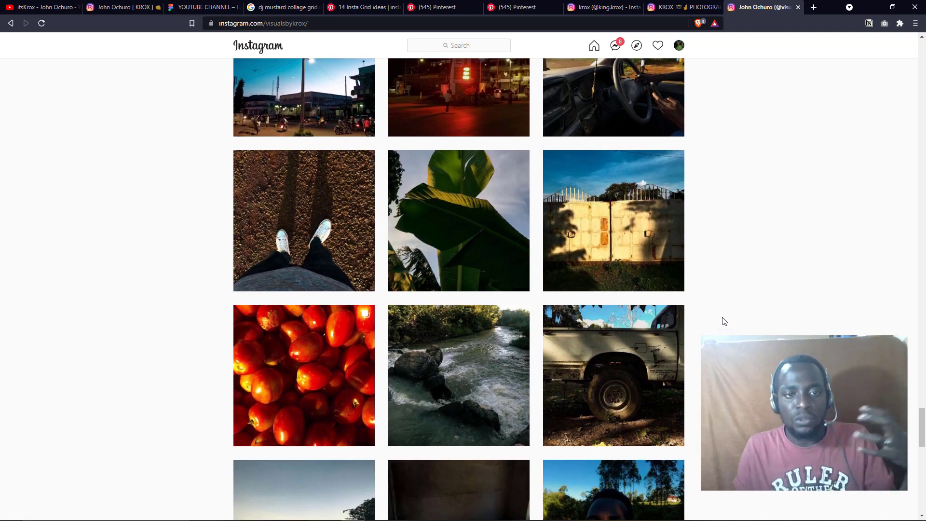
scroll(731, 279, "down", 4)
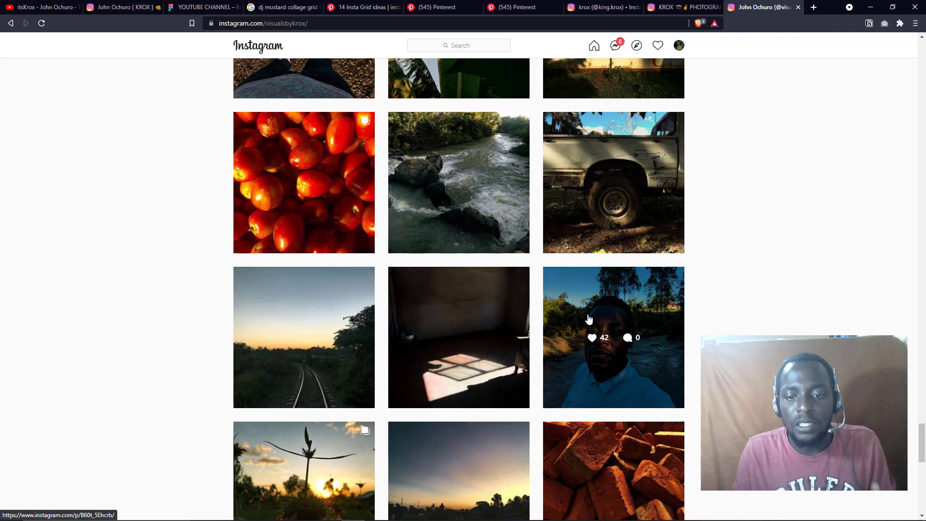
scroll(589, 319, "down", 10)
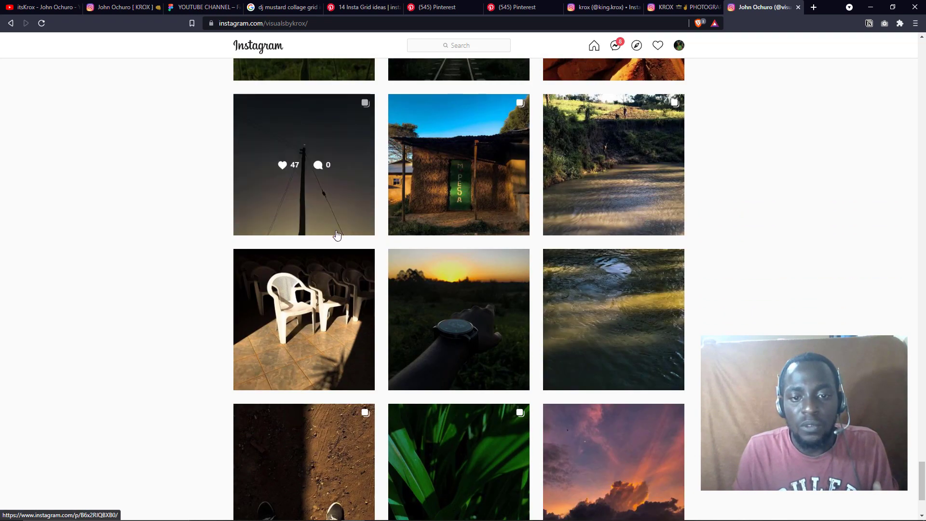
Step: Examine the older visualsbykrox rows, from the shoe and foliage photos down to the white-bordered building and landscape posts
scroll(337, 235, "down", 3)
scroll(701, 333, "down", 5)
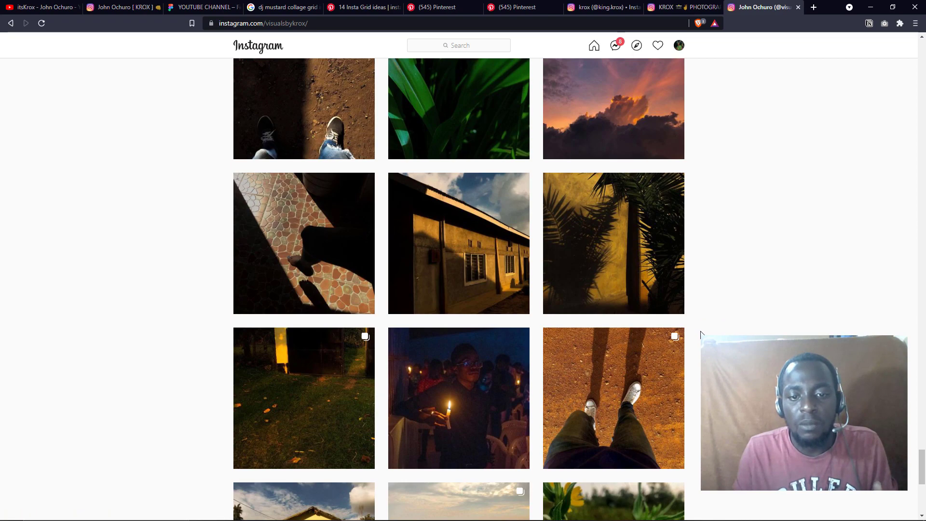
scroll(701, 333, "down", 4)
scroll(473, 287, "down", 5)
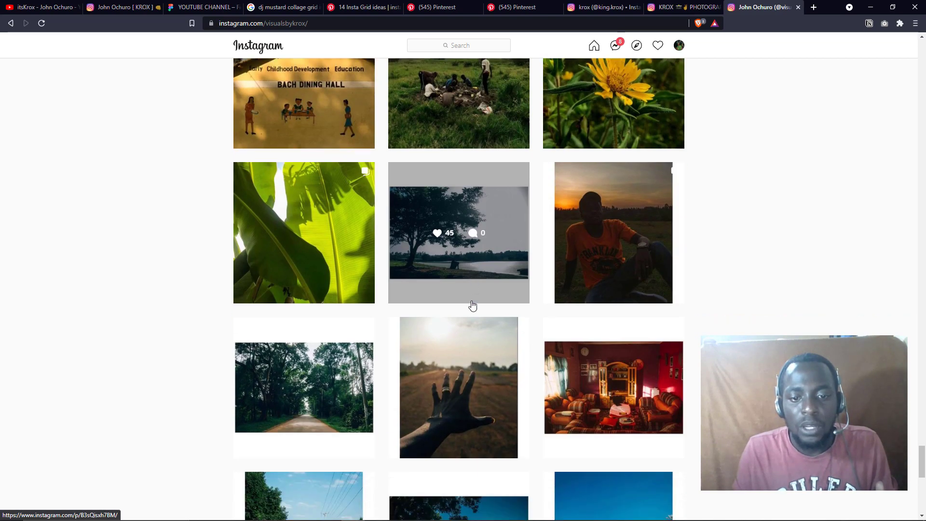
scroll(472, 306, "down", 4)
scroll(540, 360, "down", 5)
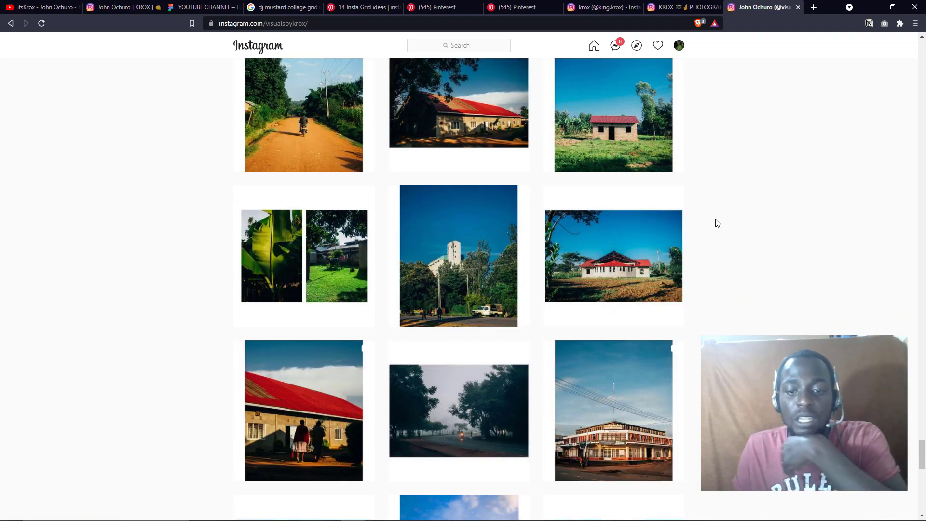
scroll(578, 233, "down", 5)
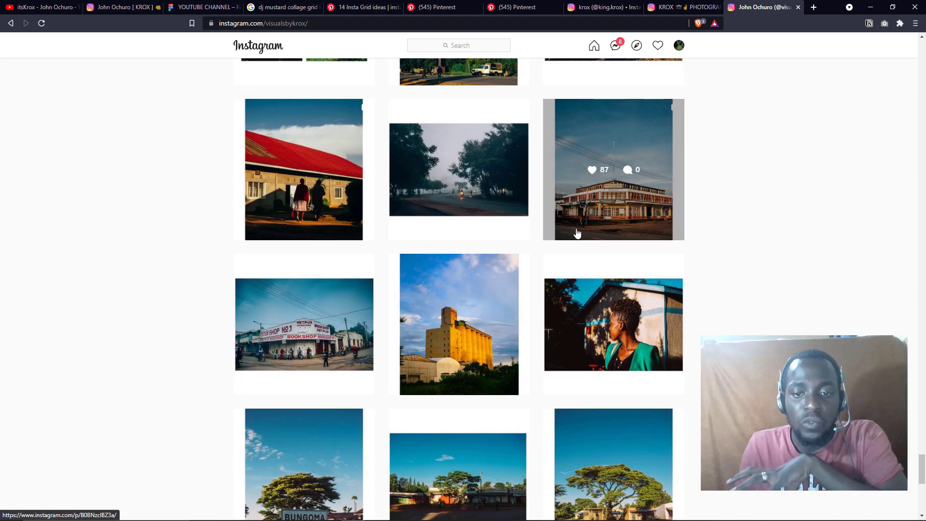
scroll(579, 233, "down", 6)
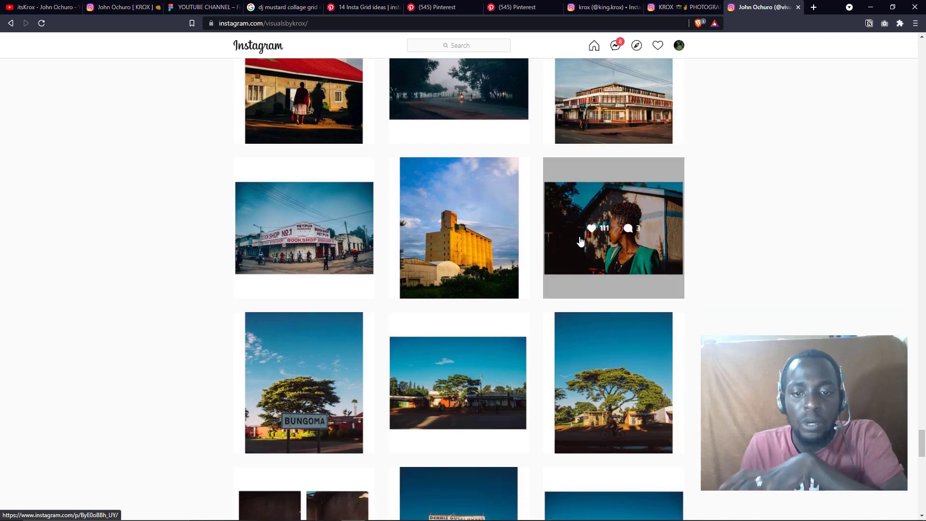
scroll(589, 251, "down", 1)
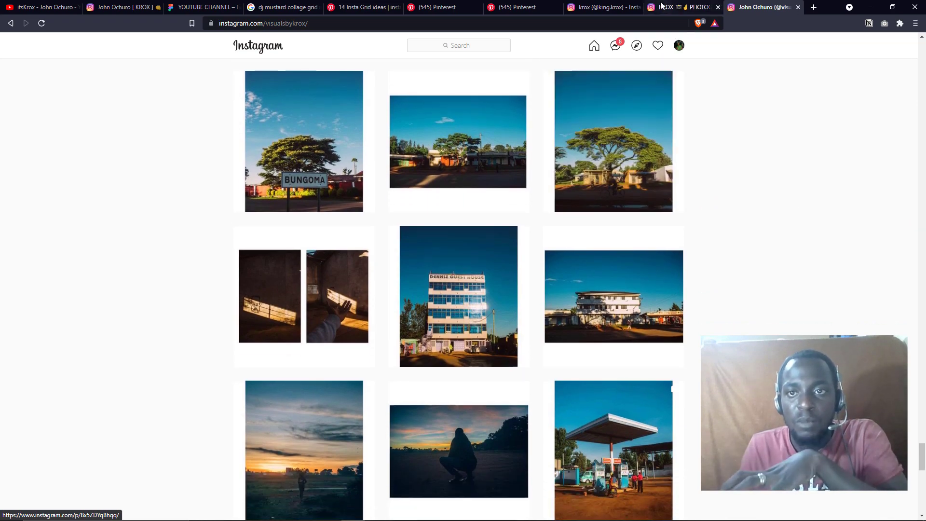
Step: Switch back to the photosbykrox profile and look through its older outdoor portraits
key("ctrl+shift+Tab")
scroll(590, 241, "down", 15)
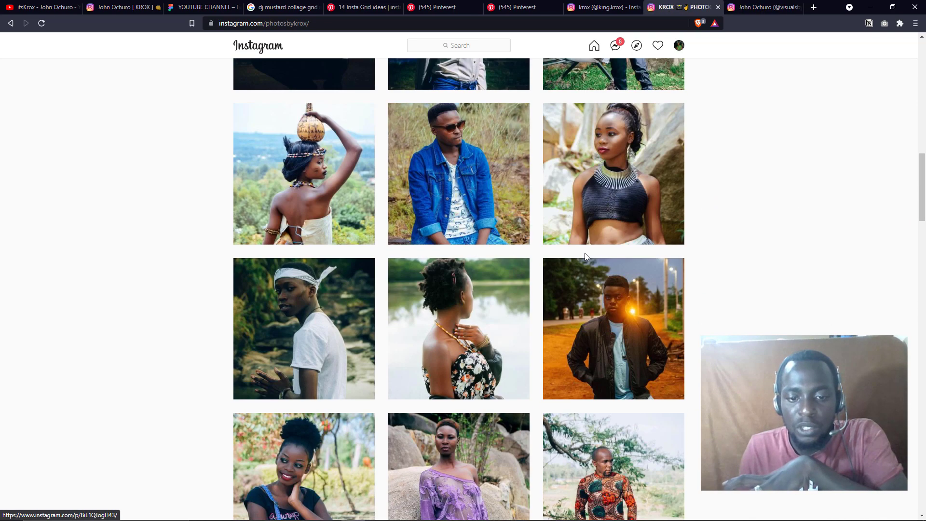
scroll(585, 255, "down", 8)
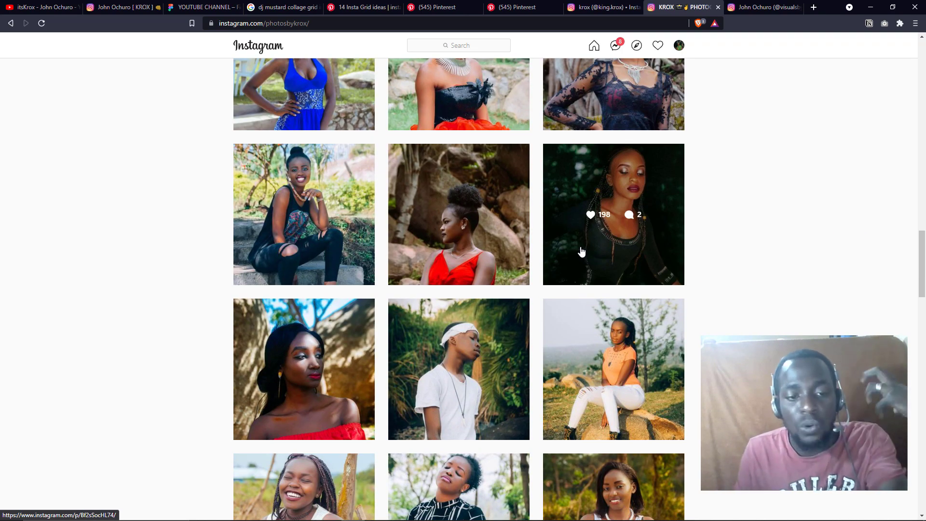
Step: Look through the older photosbykrox portraits down to the cornfield and car-bonnet rows, then return to the profile header
scroll(566, 242, "down", 14)
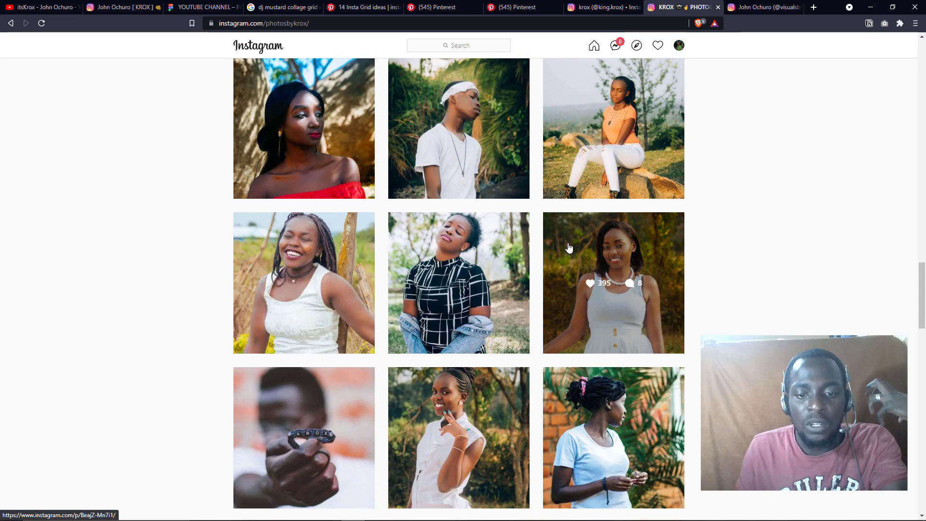
scroll(565, 241, "down", 20)
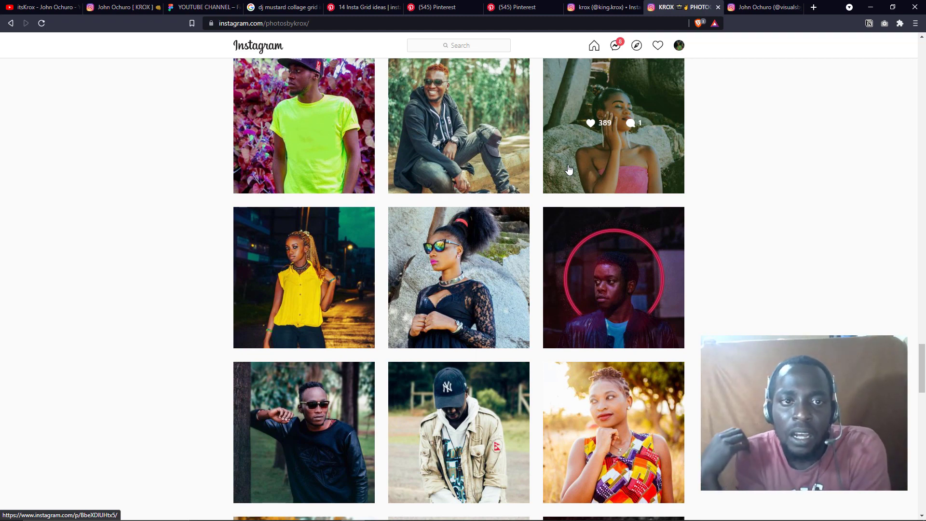
scroll(554, 181, "down", 8)
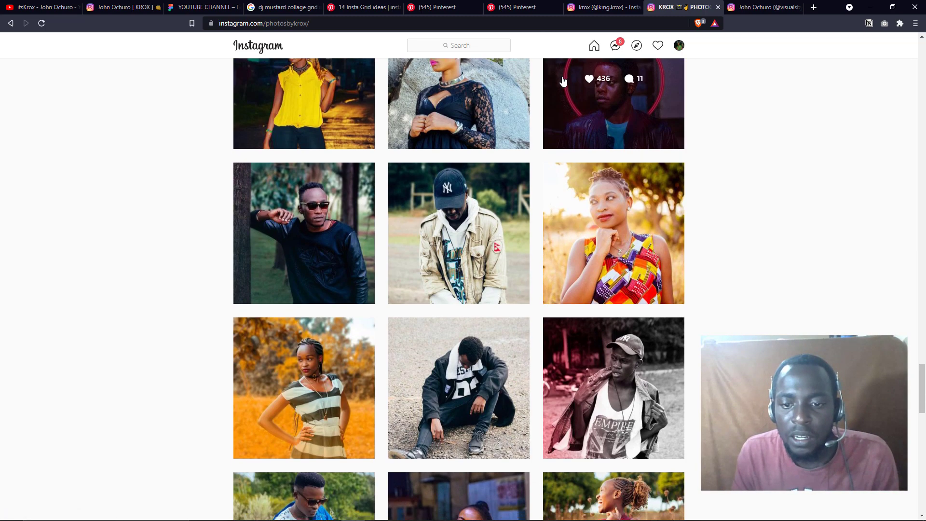
scroll(554, 181, "down", 3)
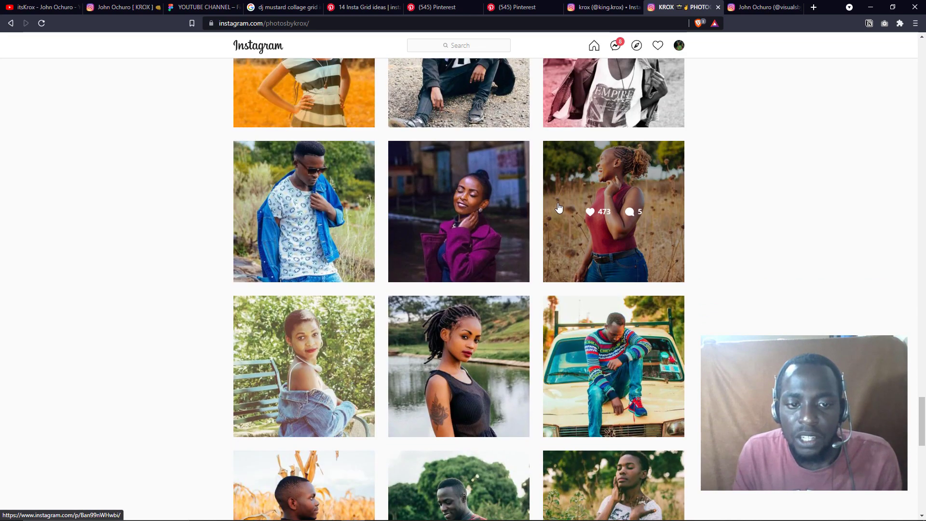
scroll(559, 207, "up", 20)
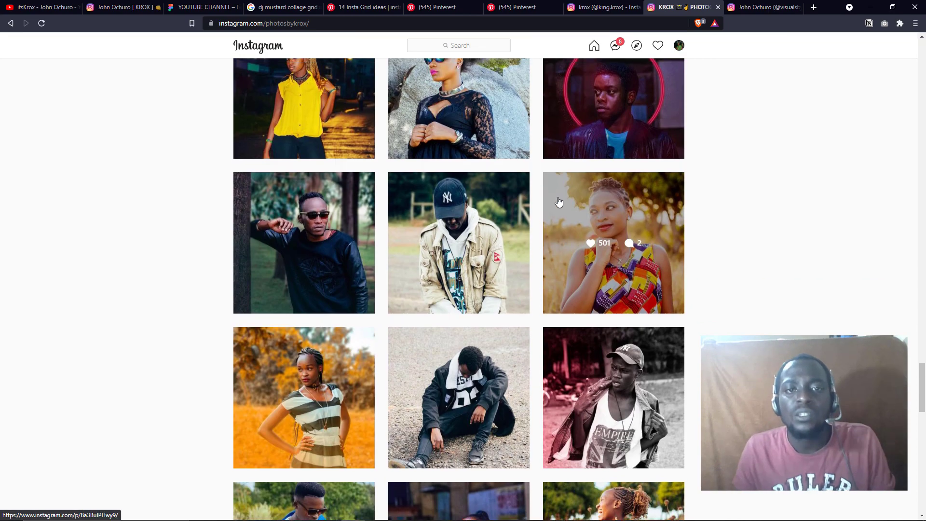
scroll(555, 179, "up", 20)
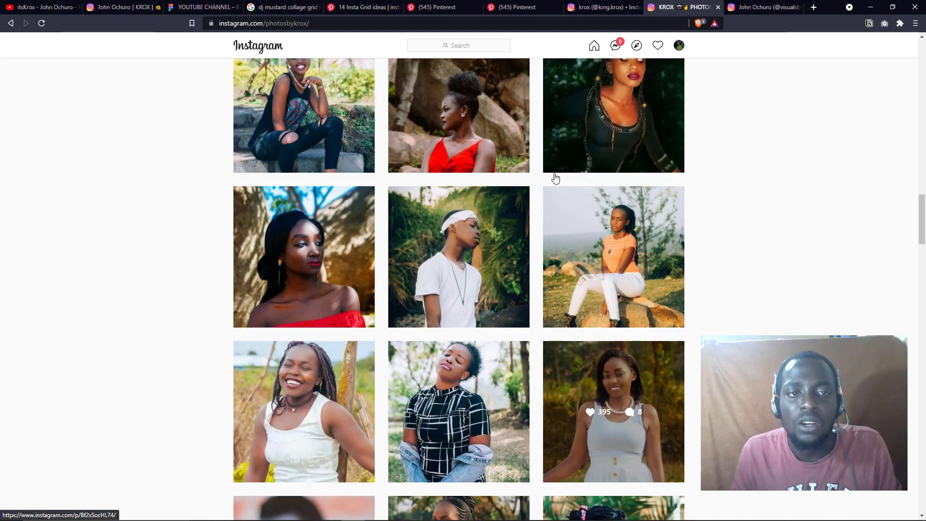
scroll(553, 179, "up", 20)
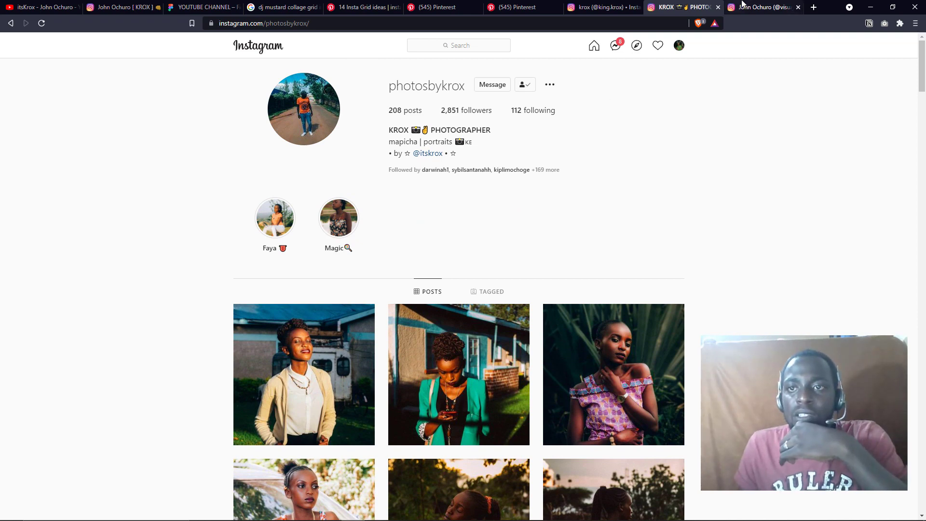
Step: Switch to the visualsbykrox profile and review its white-bordered building and sunset posts, then go back up to its newest rows
left_click(763, 7)
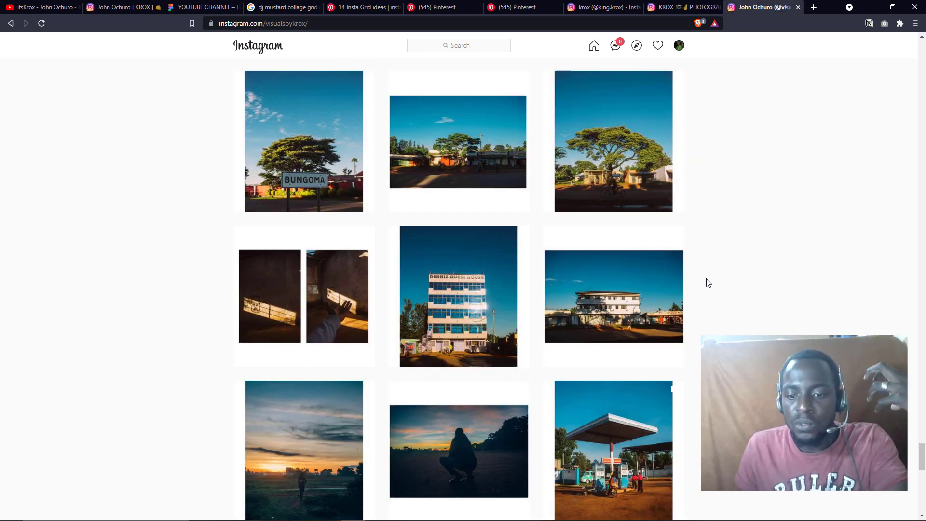
scroll(708, 282, "down", 6)
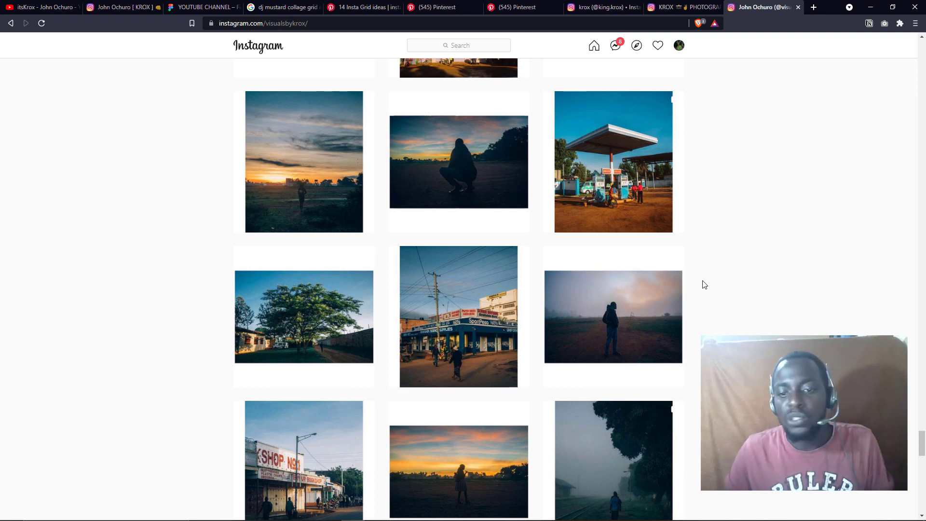
scroll(703, 215, "up", 10)
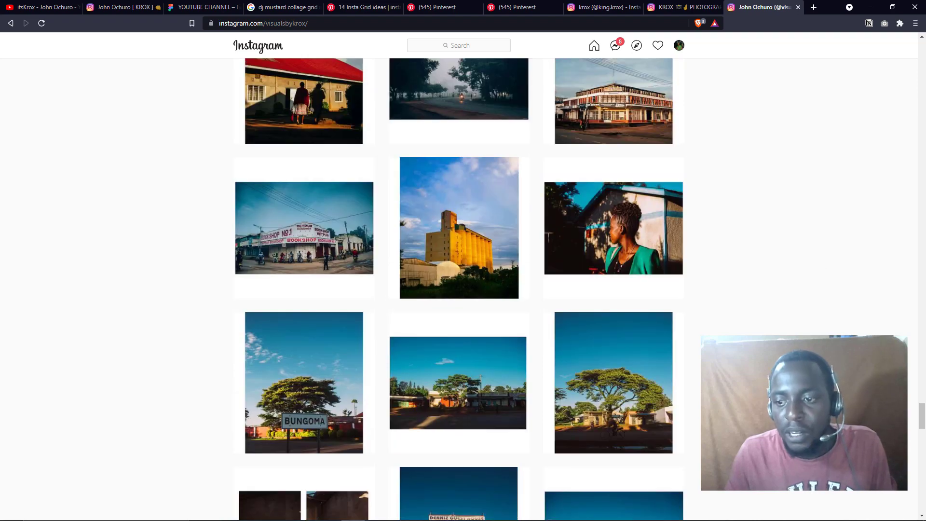
scroll(922, 414, "up", 15)
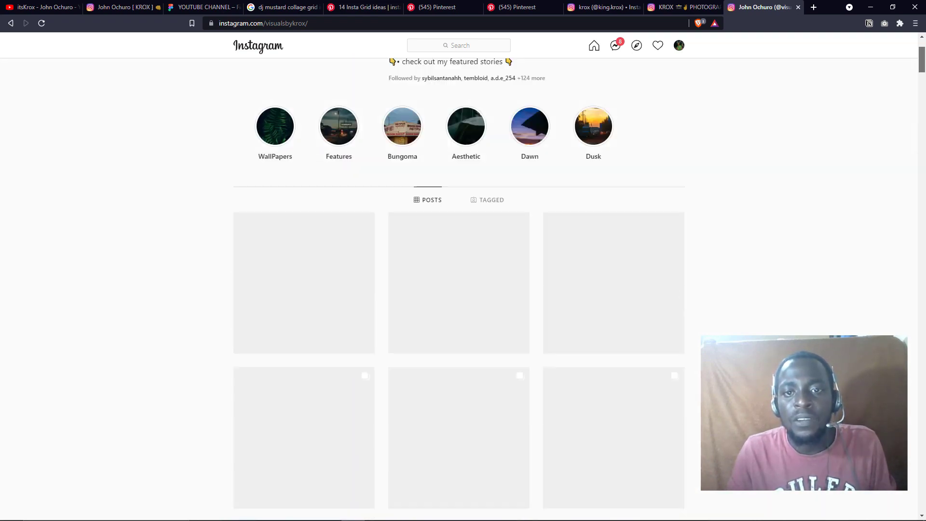
scroll(871, 333, "down", 3)
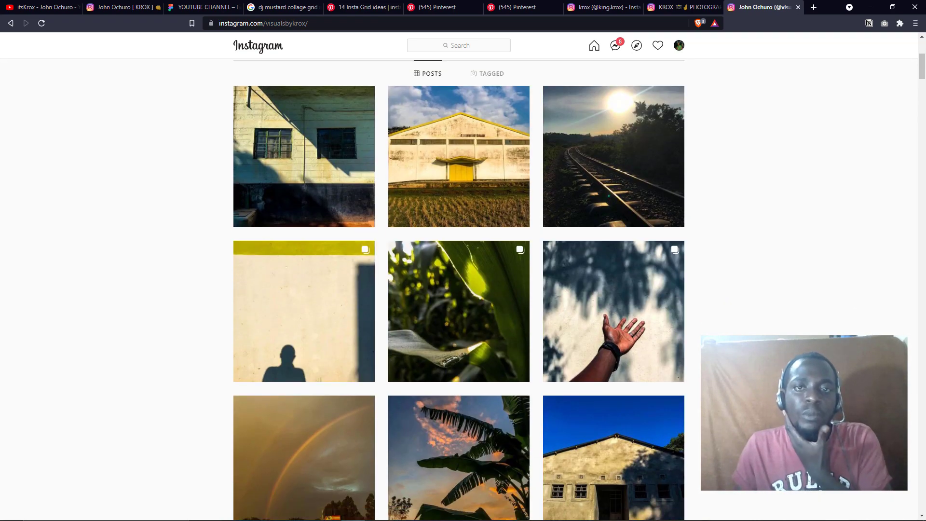
Step: Switch to the king.krox profile and look through its design posts down to the oldest astronaut and "ready steady grow" row
left_click(611, 7)
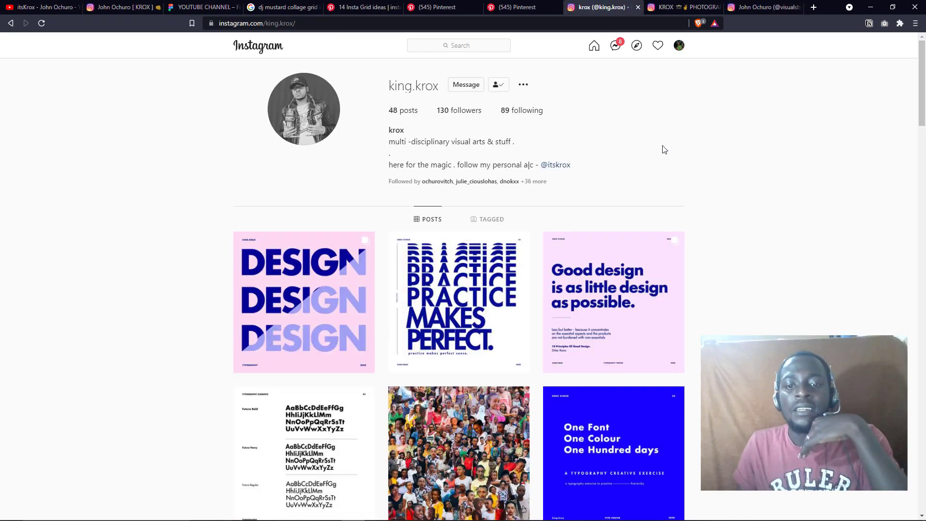
scroll(661, 148, "down", 6)
scroll(668, 220, "down", 6)
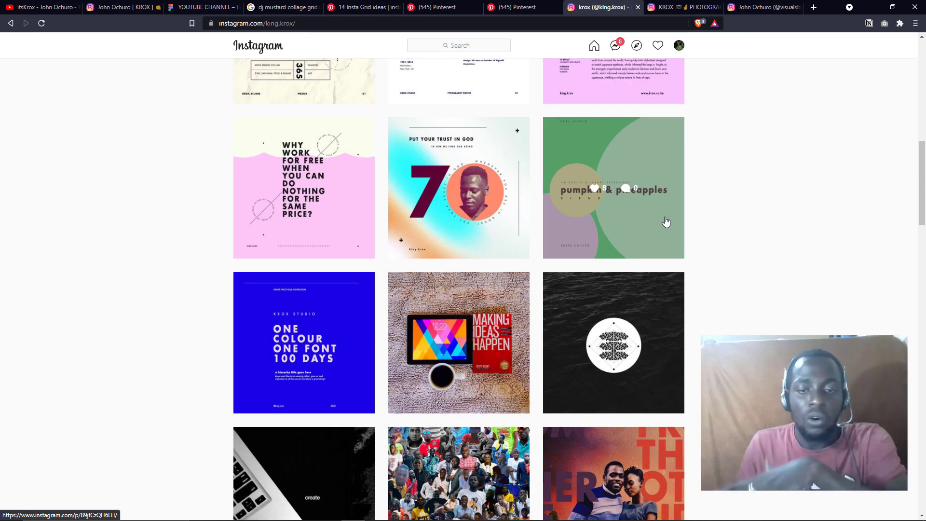
scroll(666, 222, "down", 15)
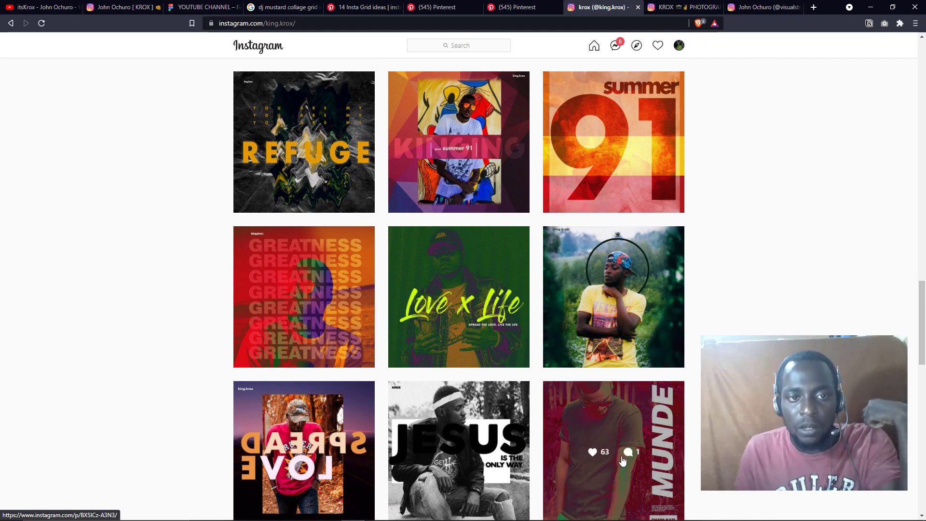
scroll(619, 437, "up", 2)
scroll(613, 442, "down", 15)
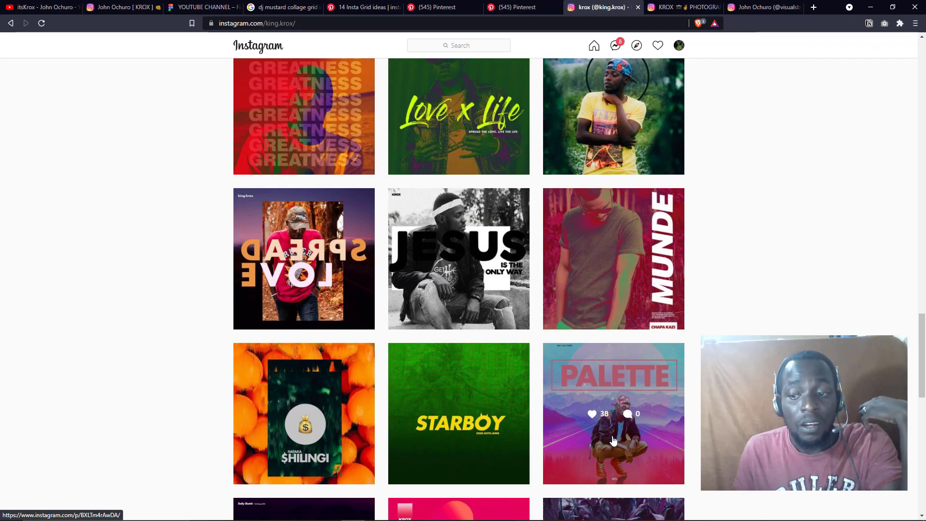
scroll(613, 441, "down", 4)
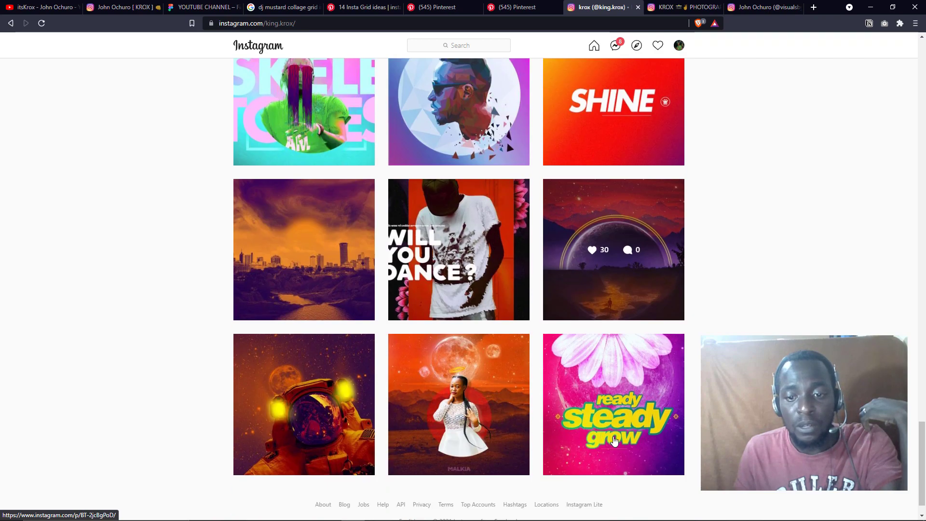
Step: Review the king.krox grid back up from the colourful poster designs to the newest typography posts
scroll(615, 441, "up", 8)
scroll(617, 441, "up", 7)
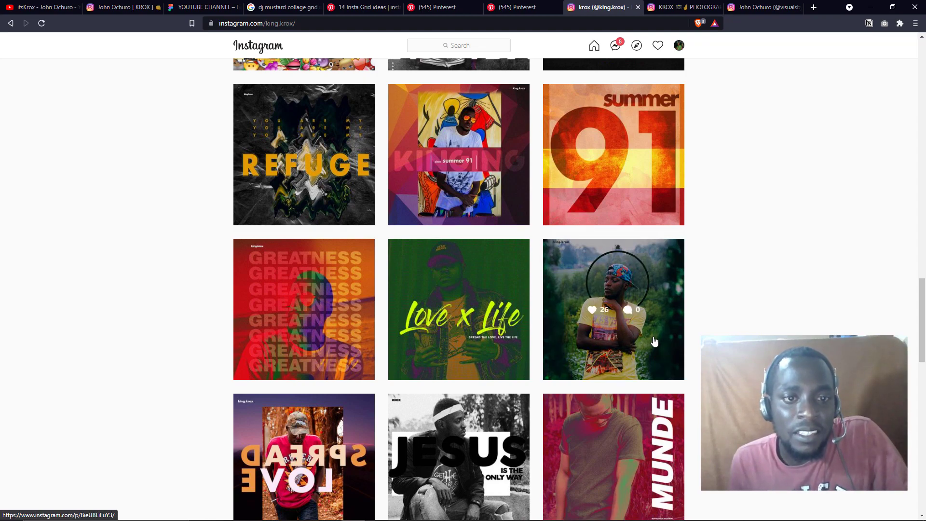
scroll(660, 294, "up", 19)
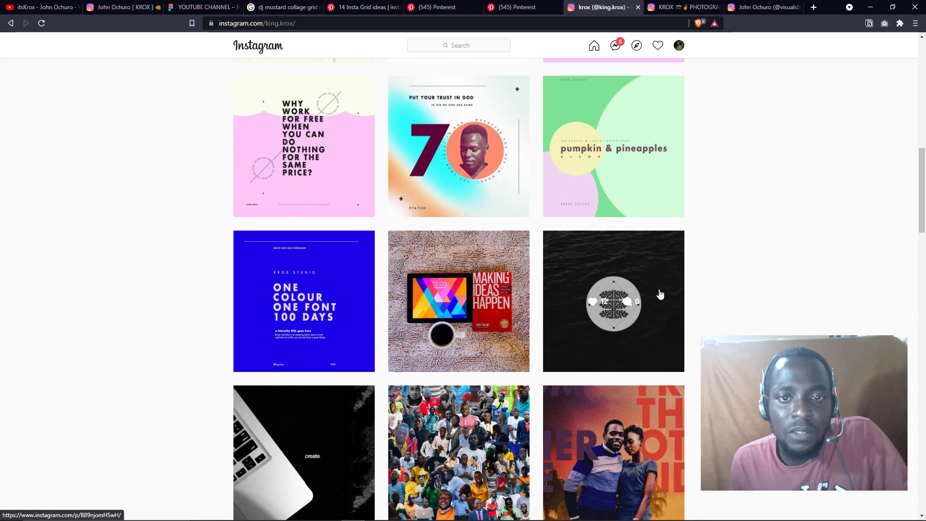
scroll(660, 295, "up", 10)
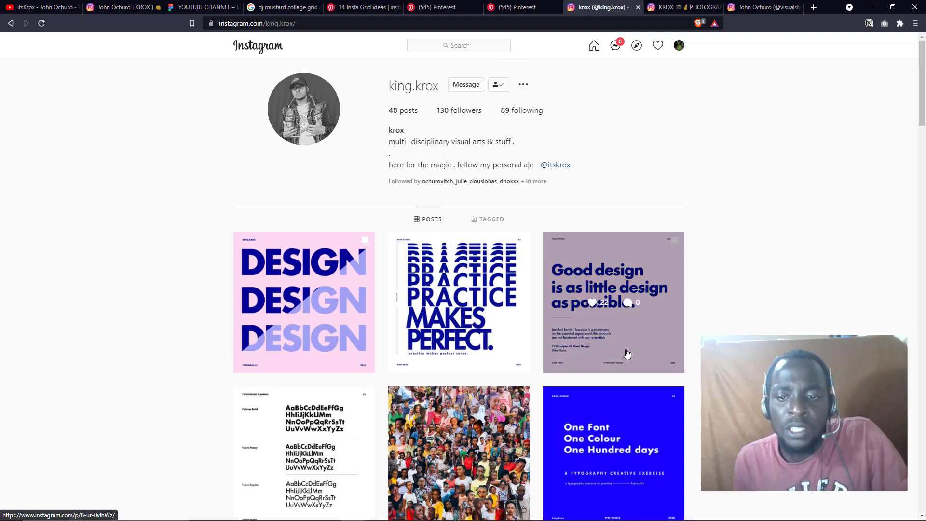
Step: Open the pink Futura carousel post, view its slides through 5 of 10, and close the post
scroll(613, 358, "down", 4)
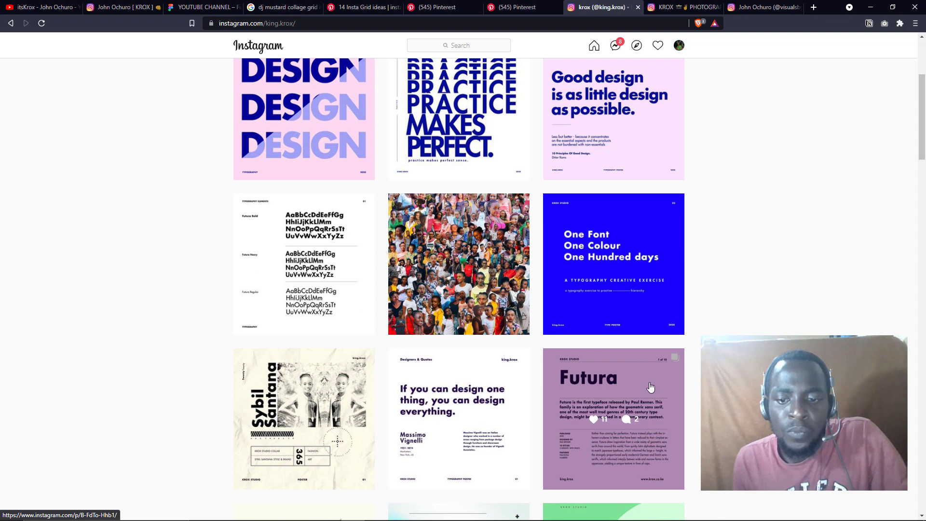
left_click(650, 387)
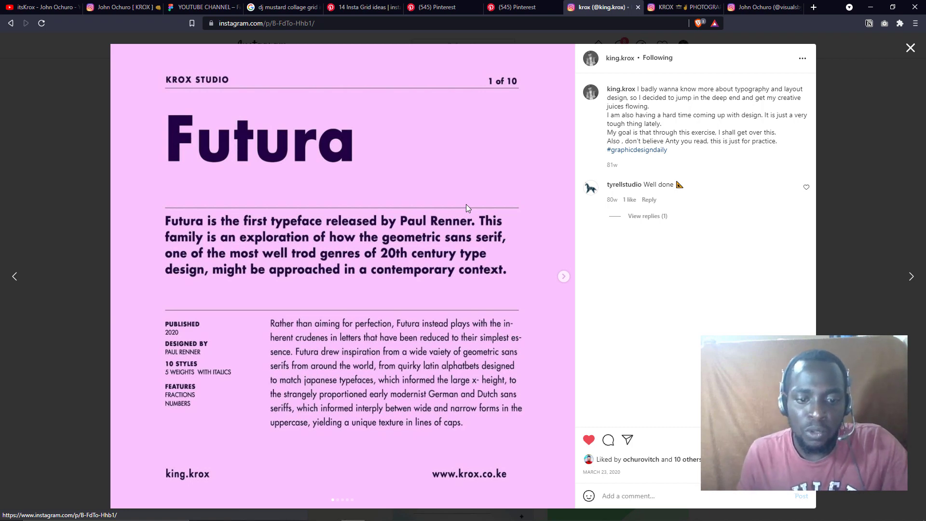
left_click(563, 278)
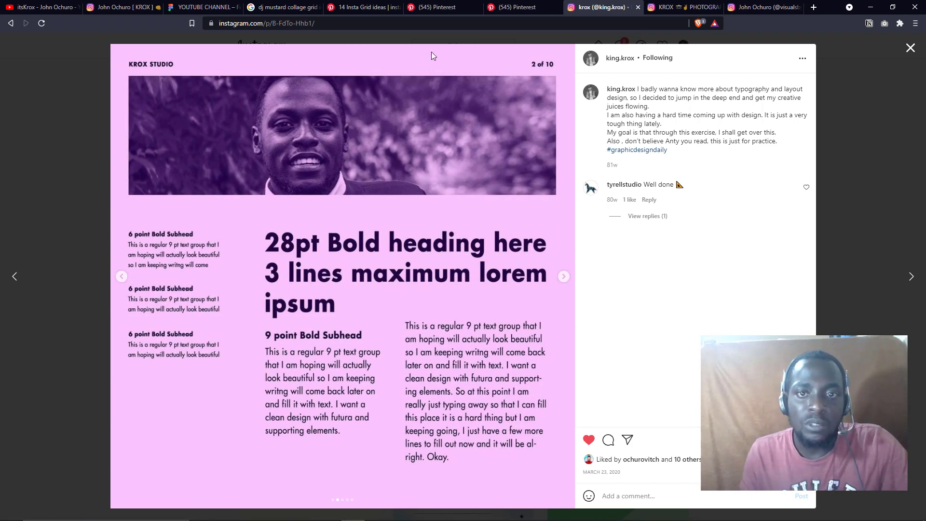
left_click(565, 278)
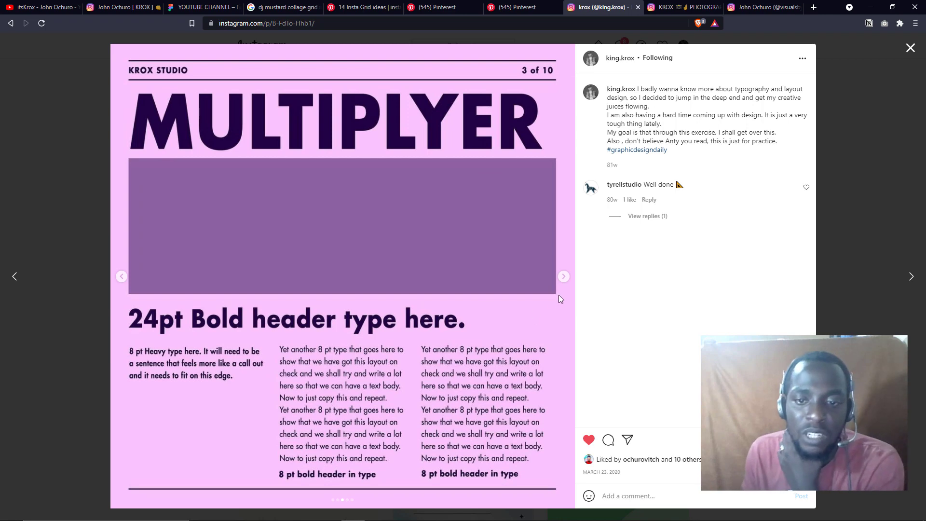
left_click(564, 278)
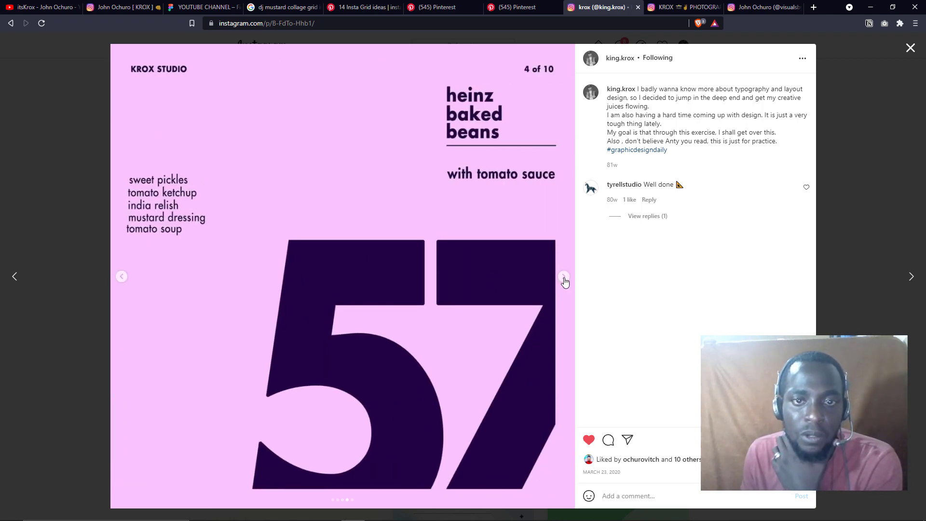
left_click(564, 278)
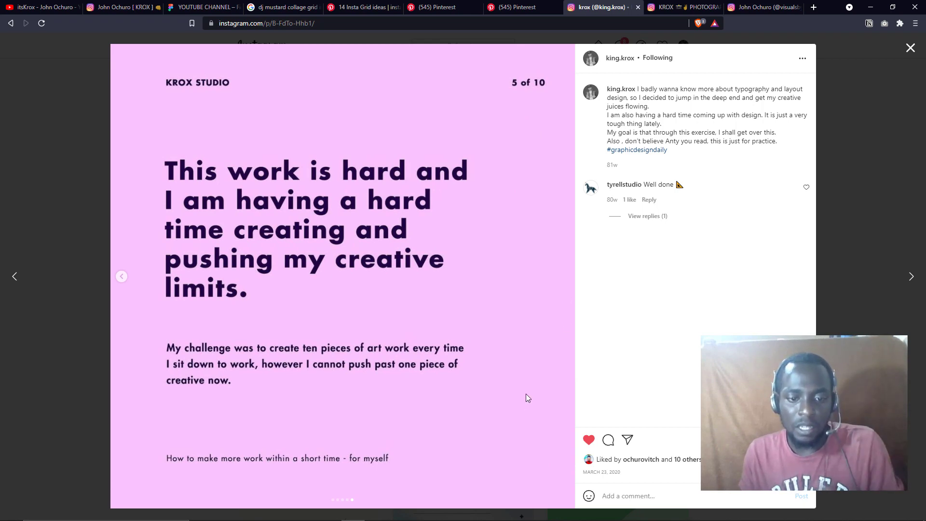
left_click(73, 147)
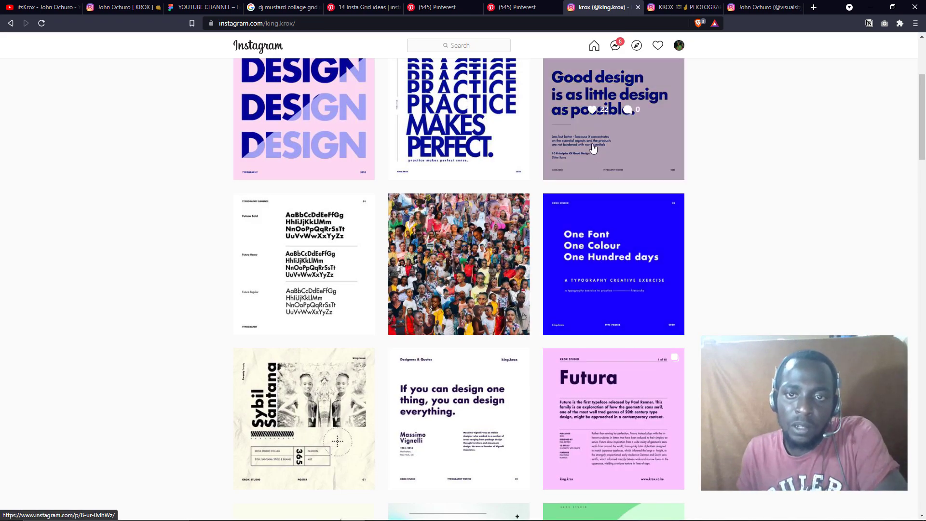
Step: Open the "Good design is as little design as possible" carousel, view its slides through The Theory Of Knowledge, and close it
scroll(612, 193, "up", 1)
left_click(612, 193)
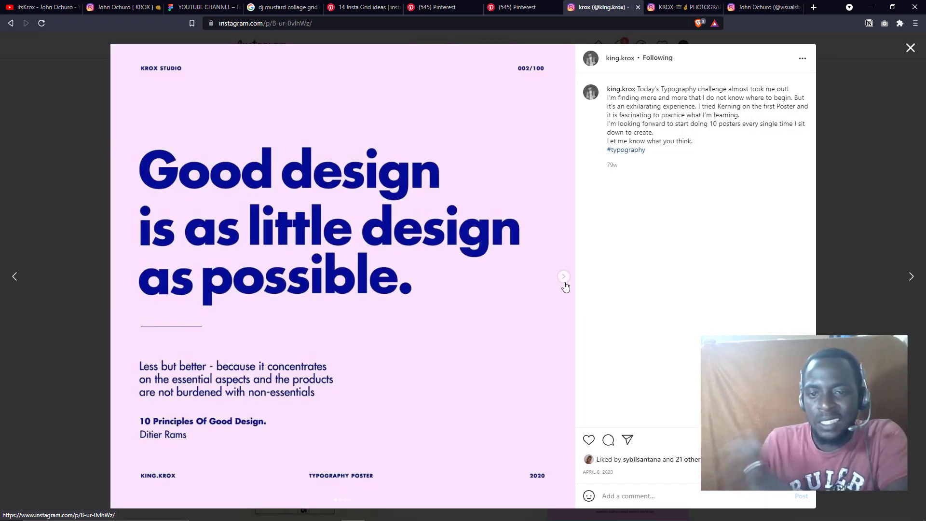
left_click(567, 282)
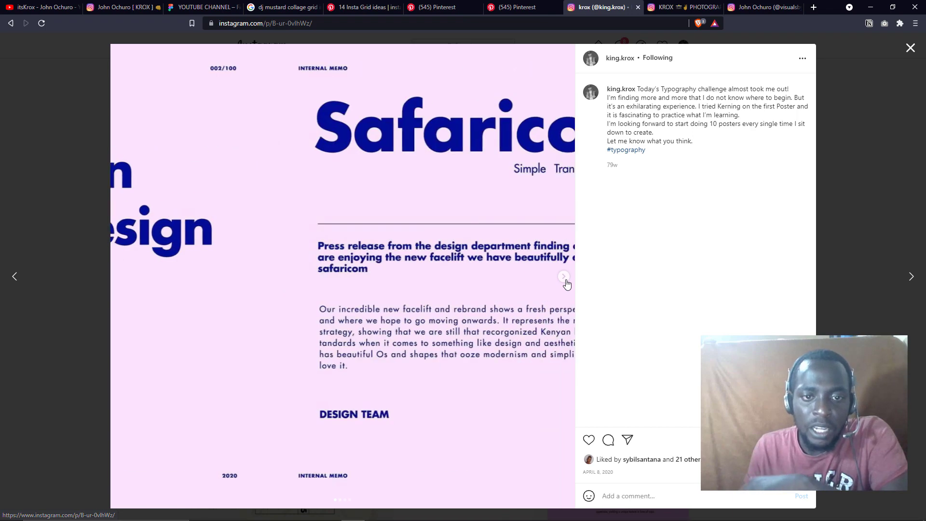
left_click(568, 282)
left_click(563, 277)
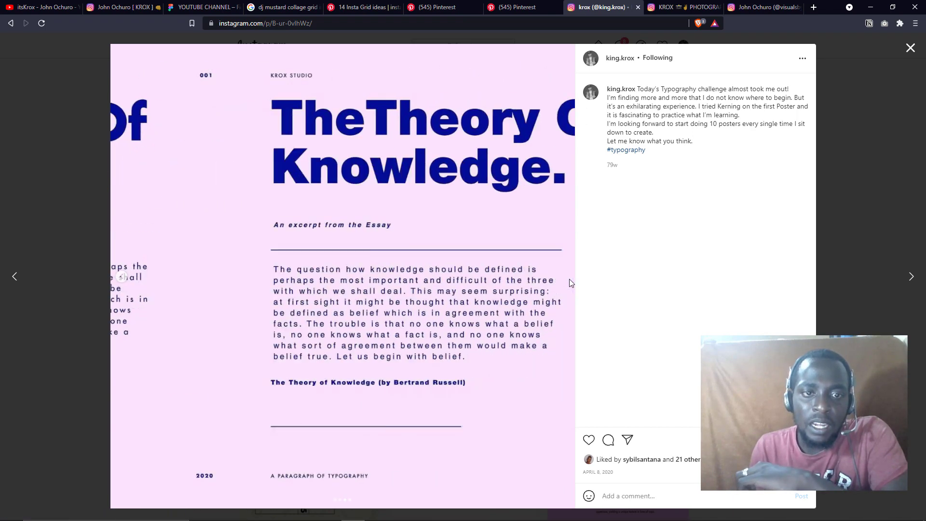
left_click(852, 229)
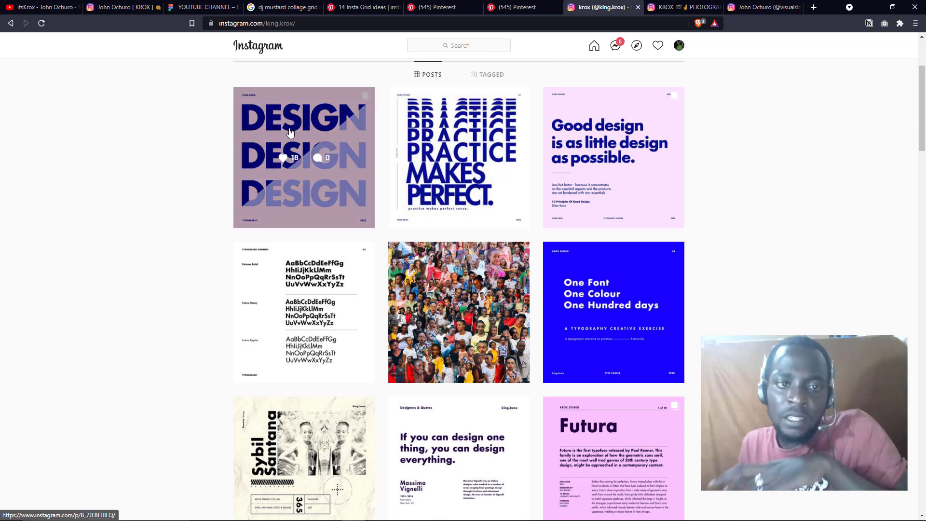
Step: Open the repeated DESIGN typography carousel and view its creativity quotes through the "Pay attention to what you're passionate about" slide
left_click(318, 151)
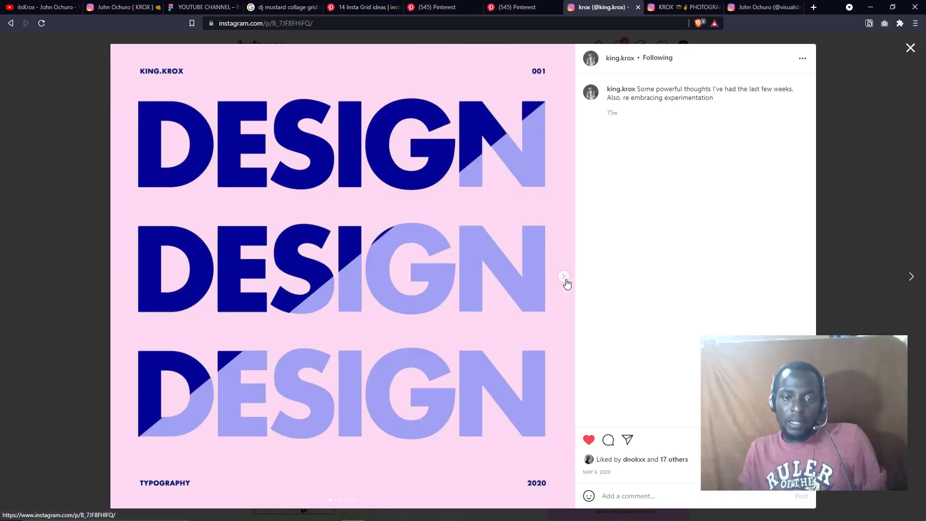
left_click(564, 277)
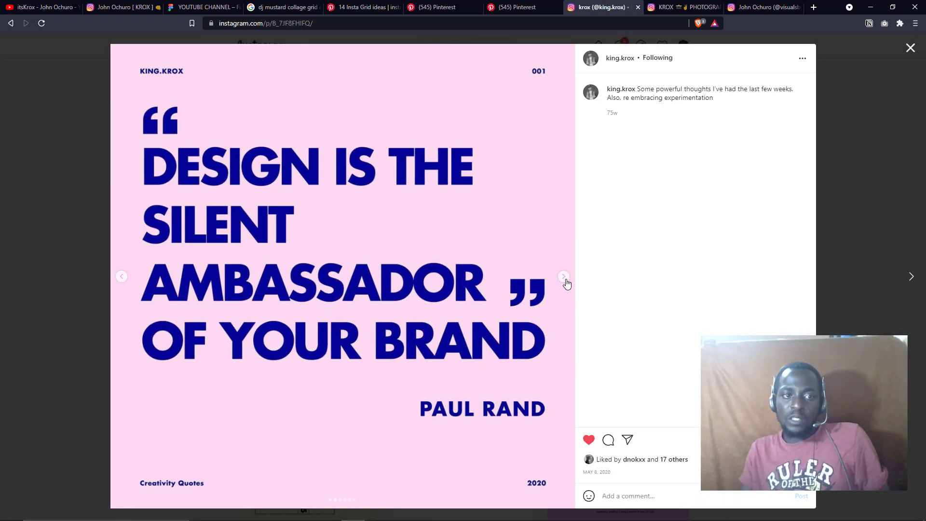
left_click(564, 277)
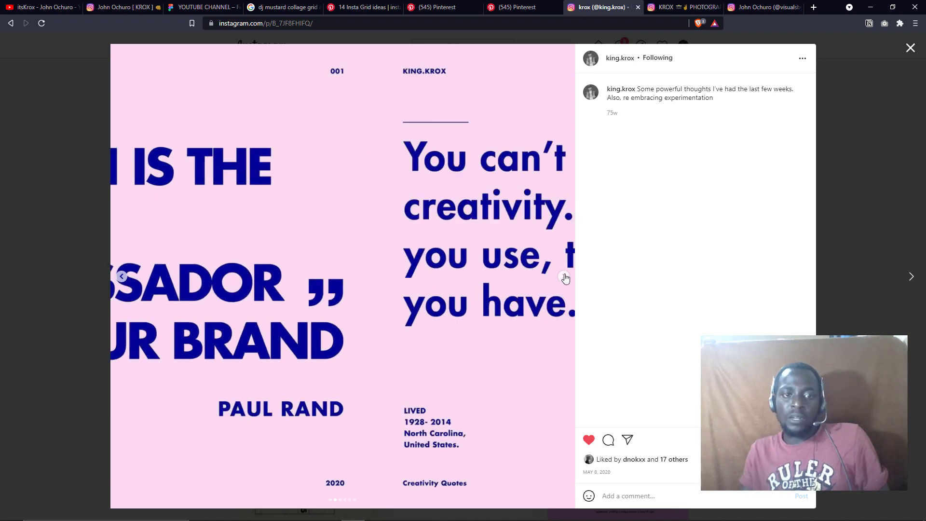
left_click(564, 276)
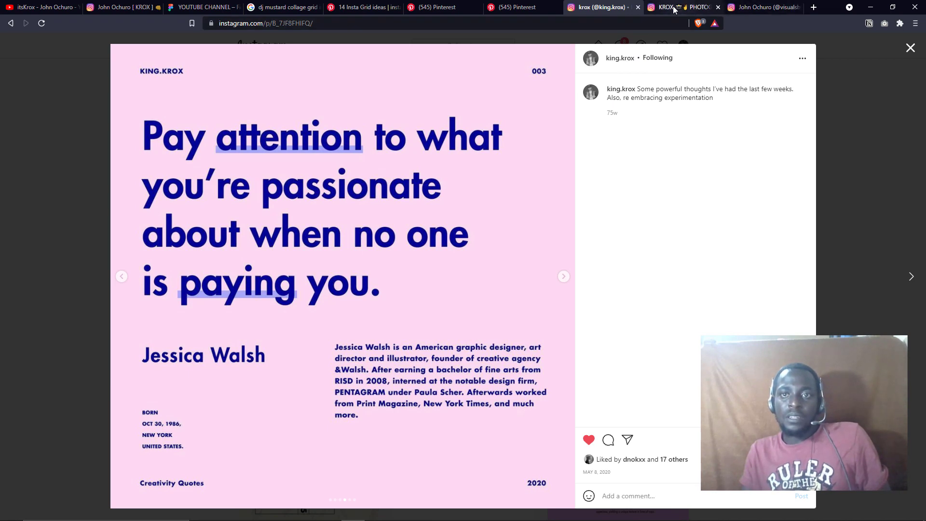
Step: Review the visualsbykrox photo grid down to the sunset and interior shots, and go back up toward the newest rows
left_click(760, 10)
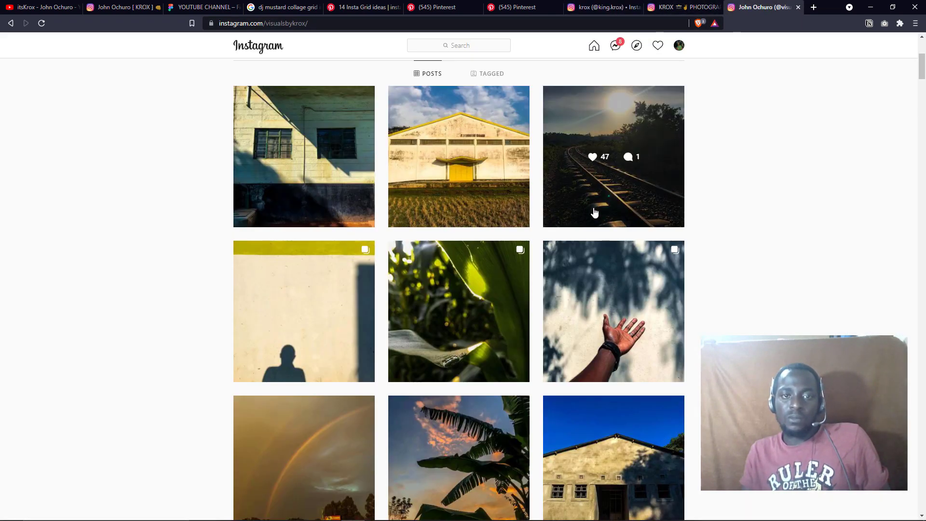
scroll(588, 188, "up", 5)
scroll(588, 188, "down", 5)
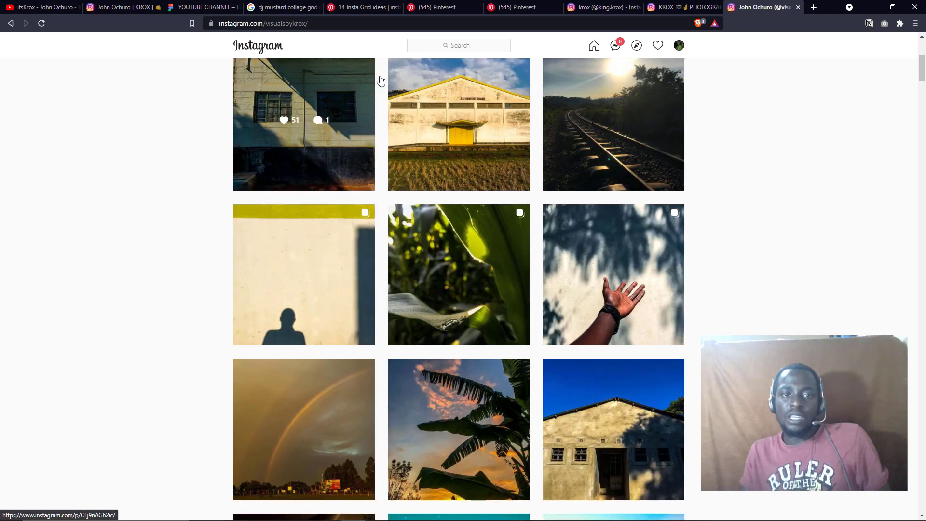
scroll(577, 180, "down", 3)
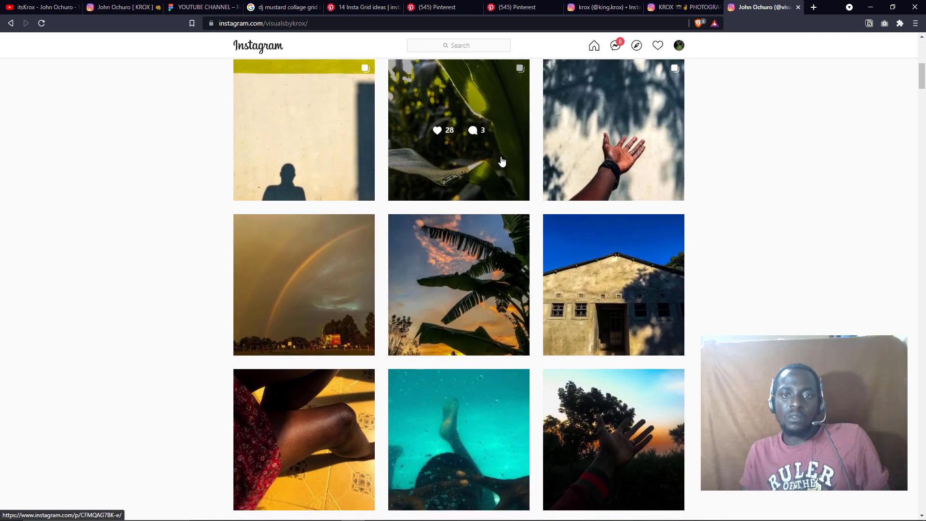
scroll(748, 231, "down", 5)
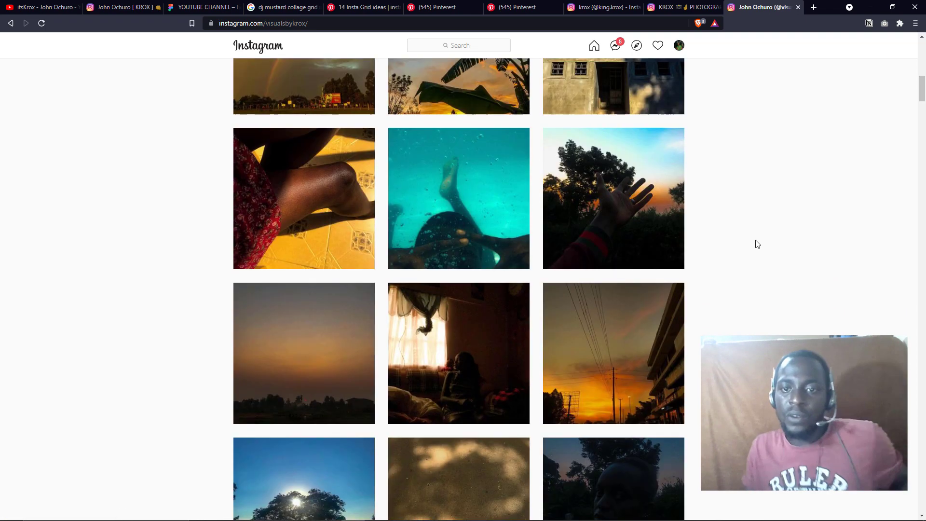
scroll(711, 262, "down", 2)
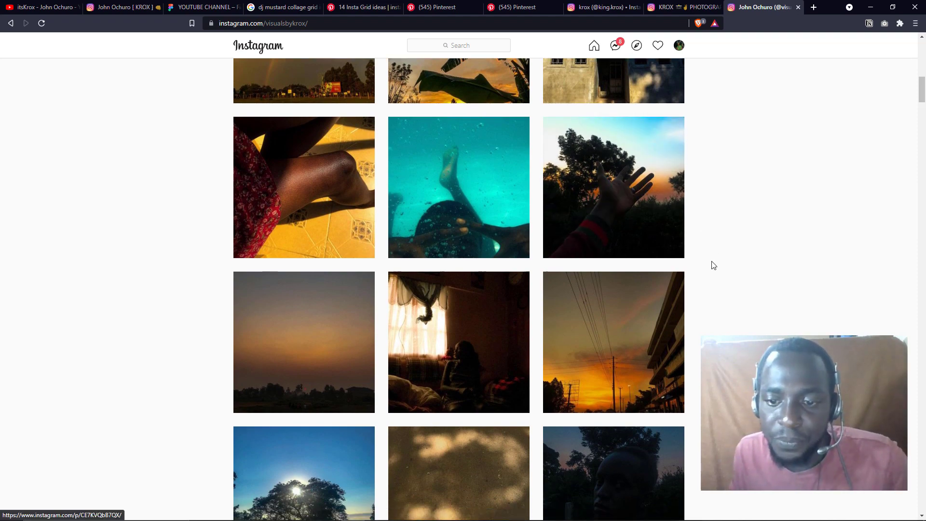
scroll(728, 233, "up", 12)
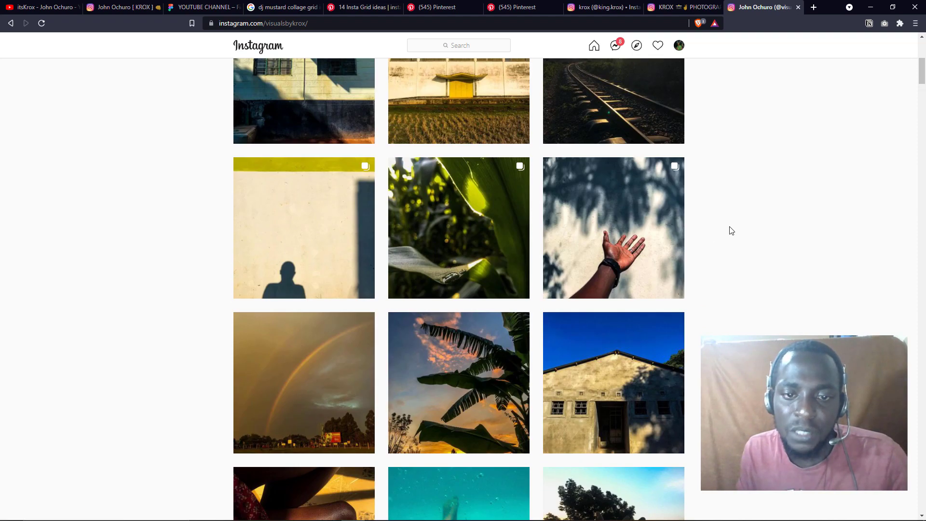
scroll(729, 230, "down", 4)
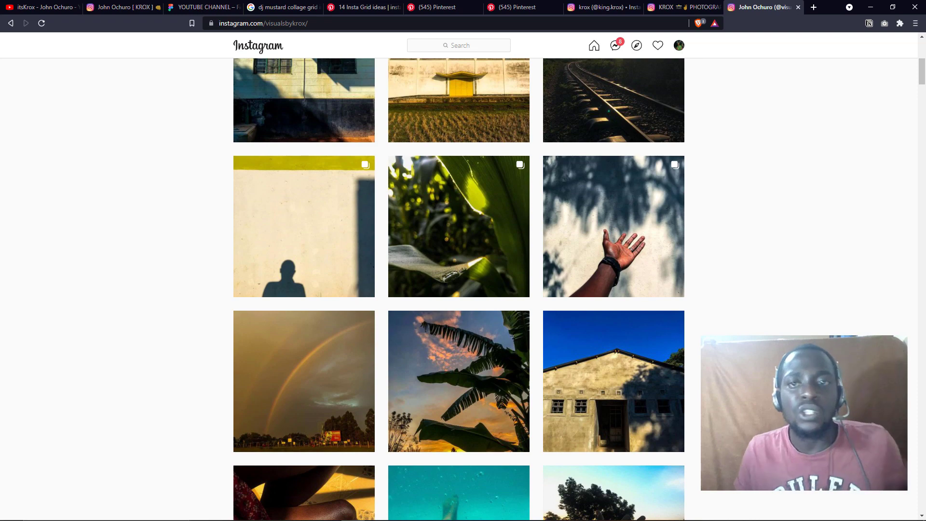
Step: Switch to Photoshop and fill the purple upper-left area of 9 pic grid.psd with the 5 in blue "kanye west blue" poster
key("alt+Tab")
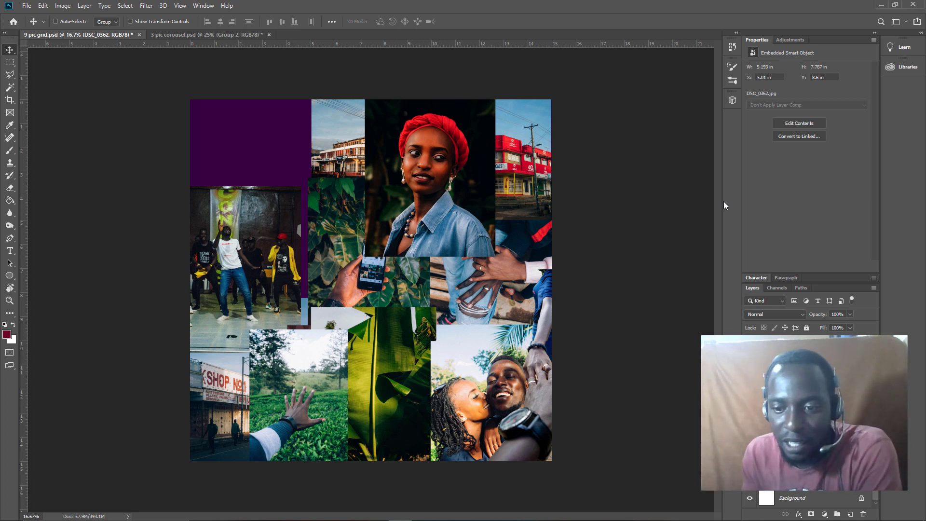
scroll(811, 410, "down", 2)
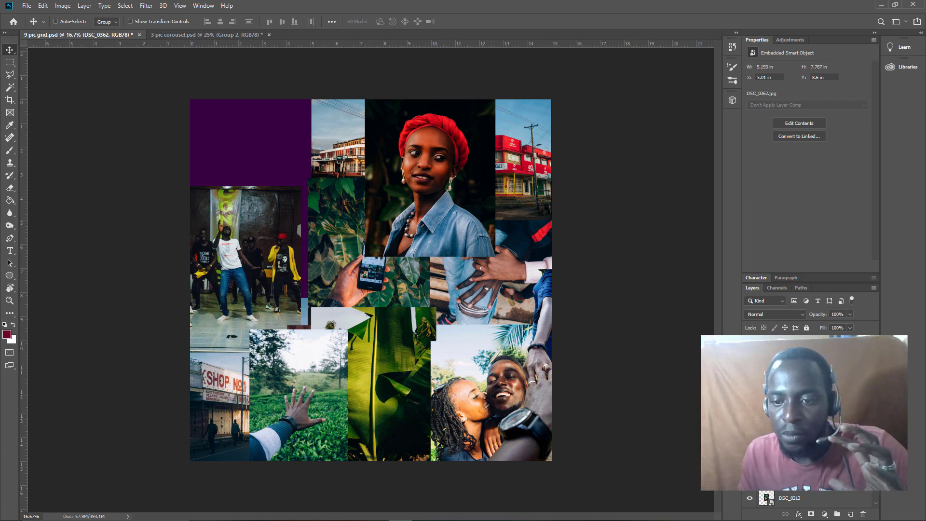
left_click_drag(376, 319, 337, 148)
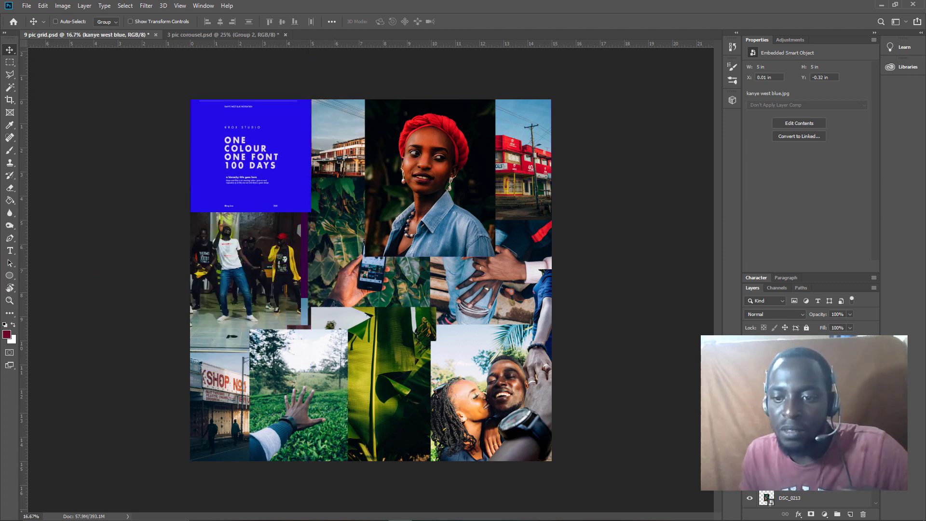
scroll(811, 500, "up", 1)
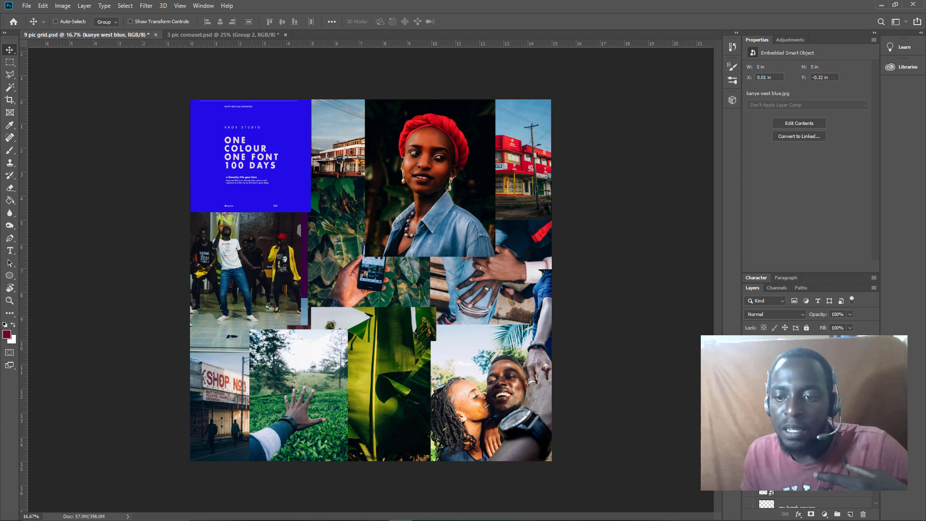
Step: Select the 1a square layer and show the guides that divide the collage into nine squares
left_click(796, 357)
left_click_drag(524, 378, 260, 183)
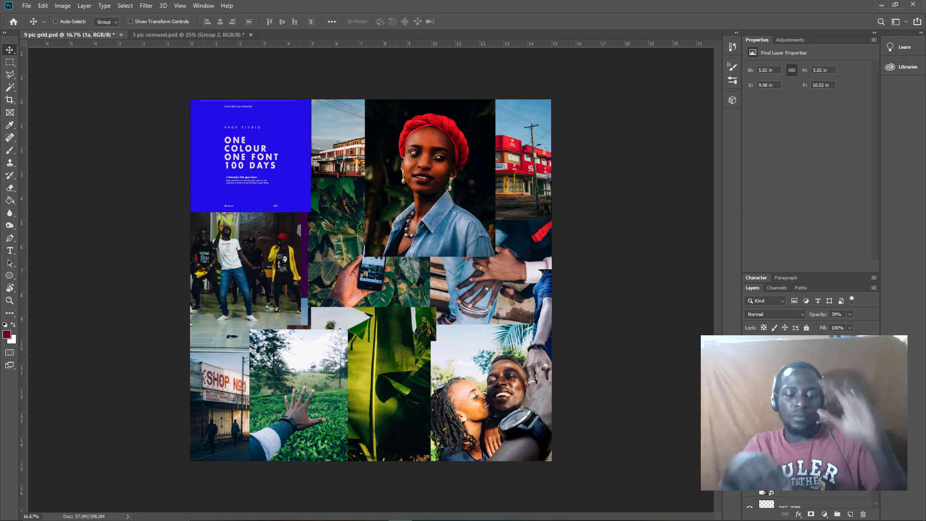
key("ctrl+apostrophe")
key("ctrl+apostrophe")
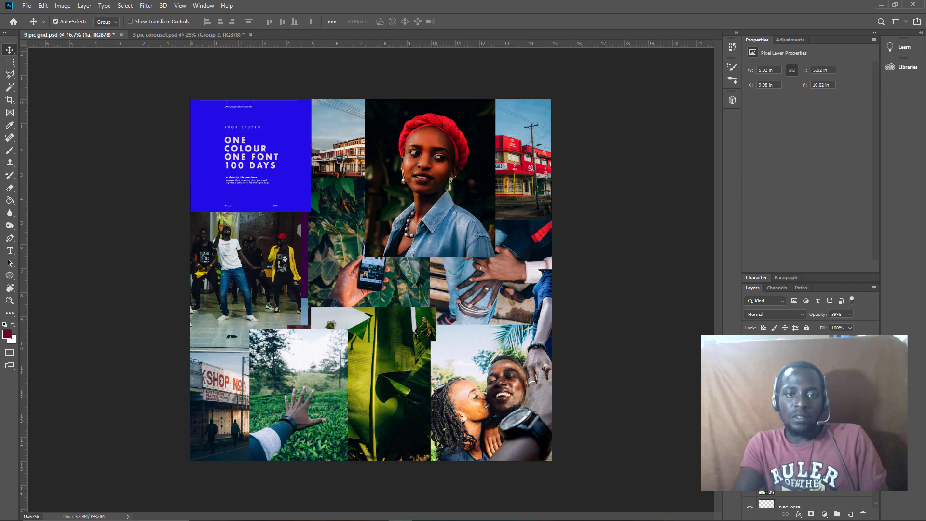
key("ctrl+semicolon")
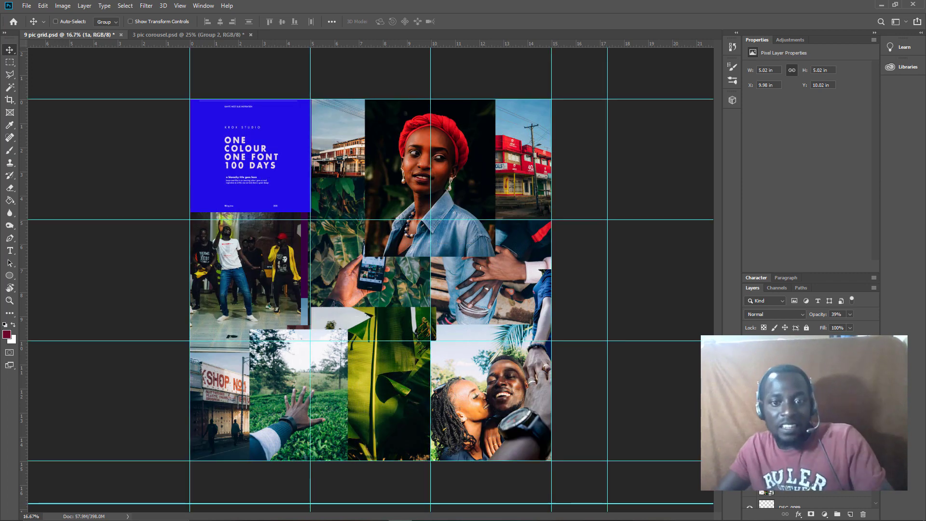
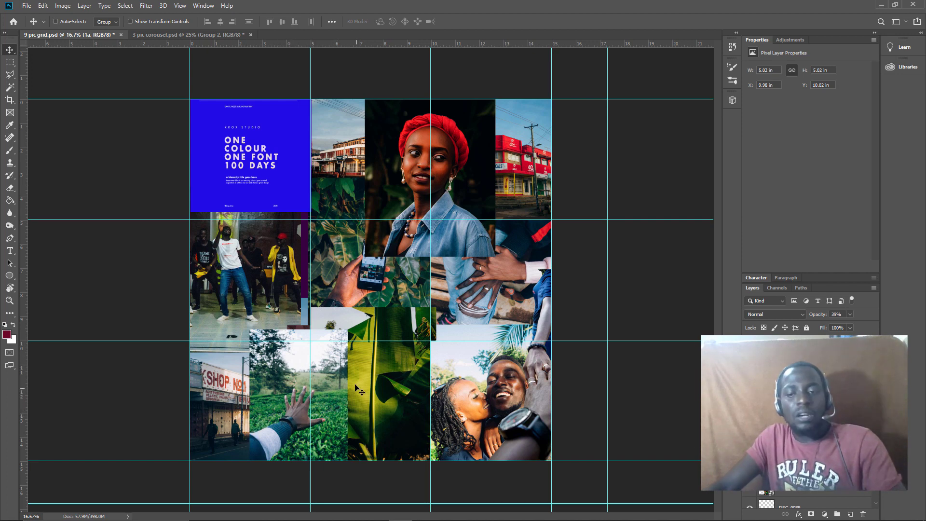
Step: In 3 pic corousel.psd, take the overlapping hands photo out of view, select the DSC_0432 photo, and undo and redo the last change to compare
left_click(191, 34)
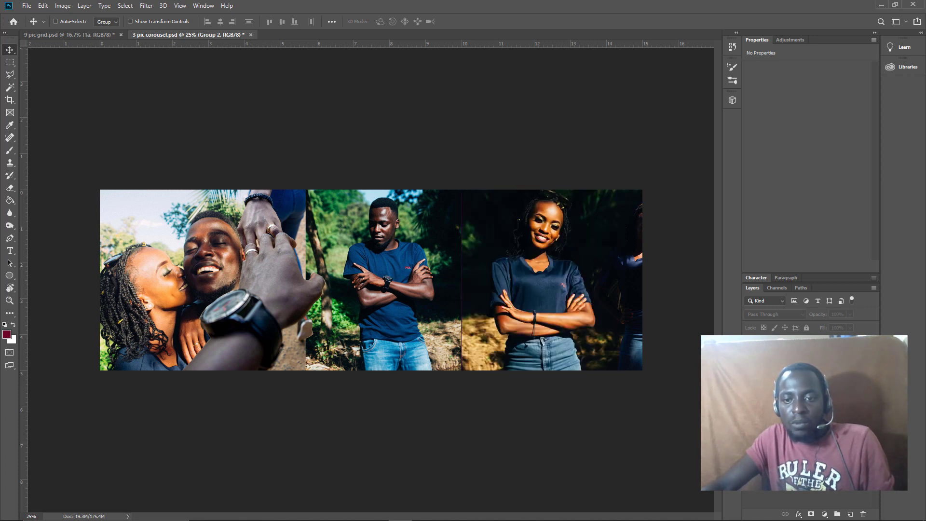
left_click(550, 280, "ctrl")
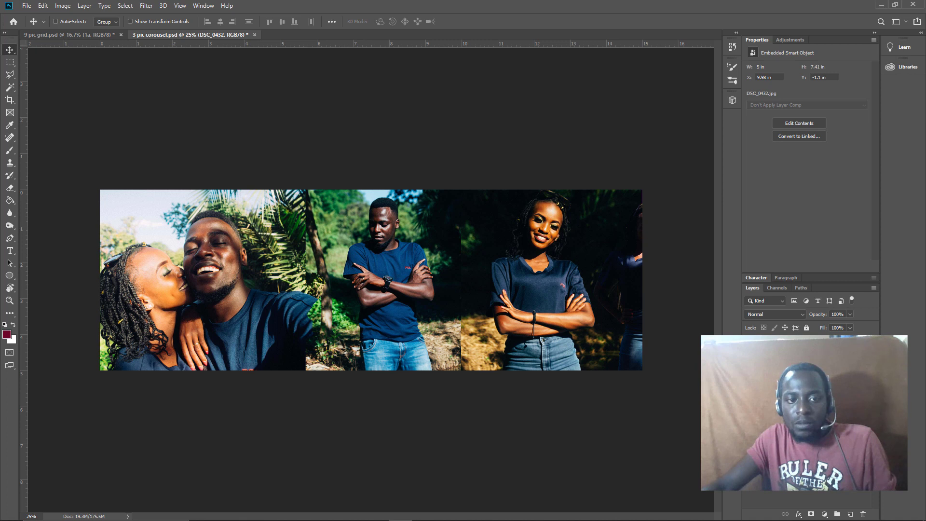
key("ctrl+z")
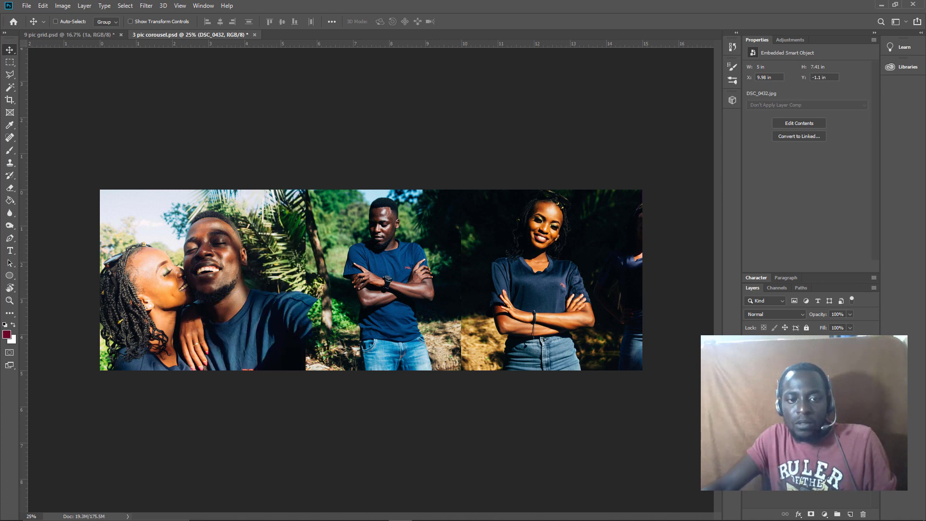
key("ctrl+shift+z")
key("ctrl+z")
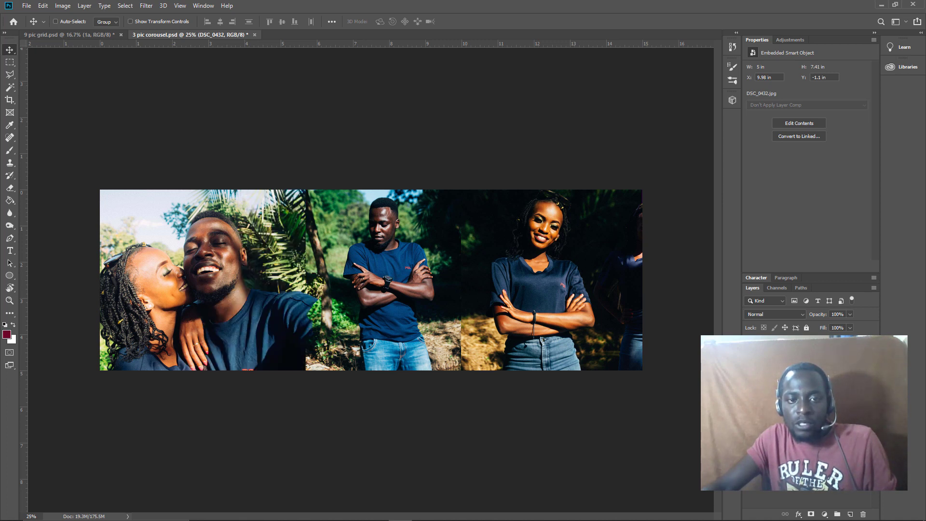
key("ctrl+shift+z")
key("ctrl+z")
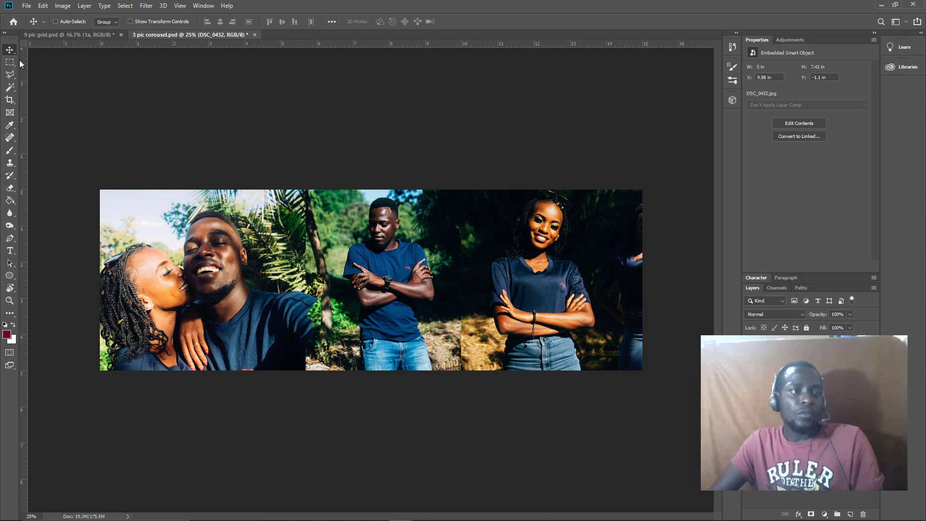
Step: Return to 9 pic grid.psd, select the 1a copy layer with its neighbouring layers, group them, and clear the layer selection
left_click(79, 37)
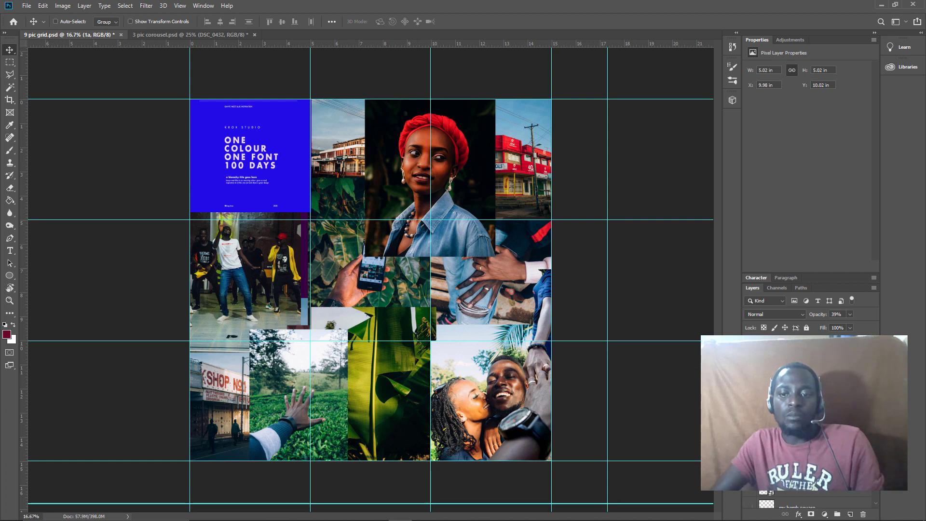
left_click(797, 435)
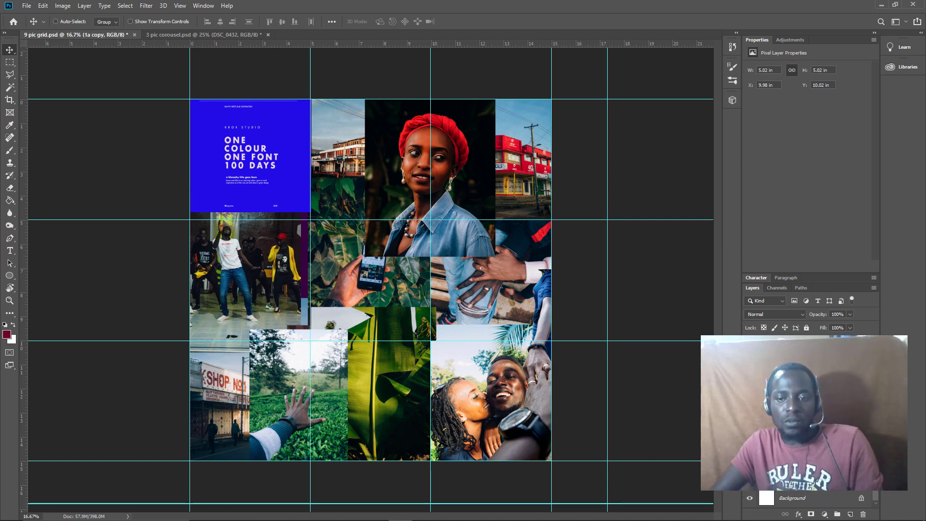
left_click(796, 434)
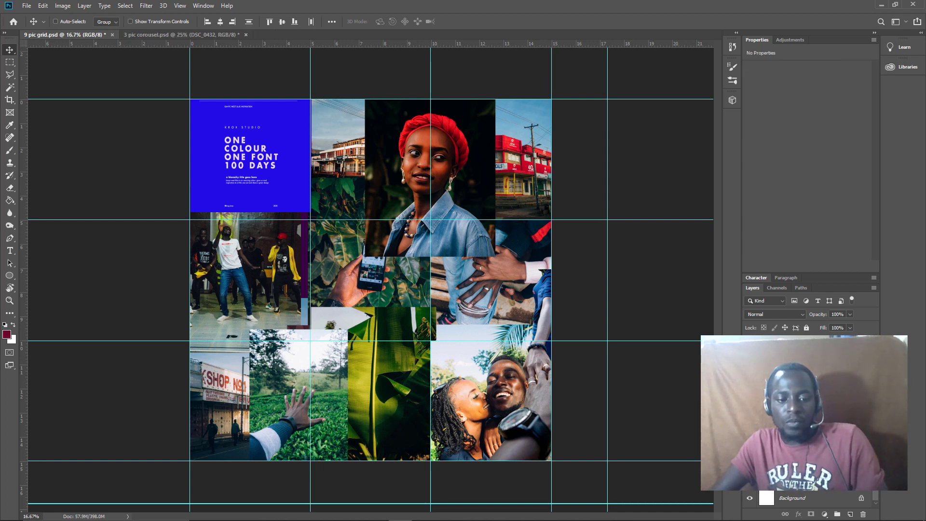
left_click(796, 434)
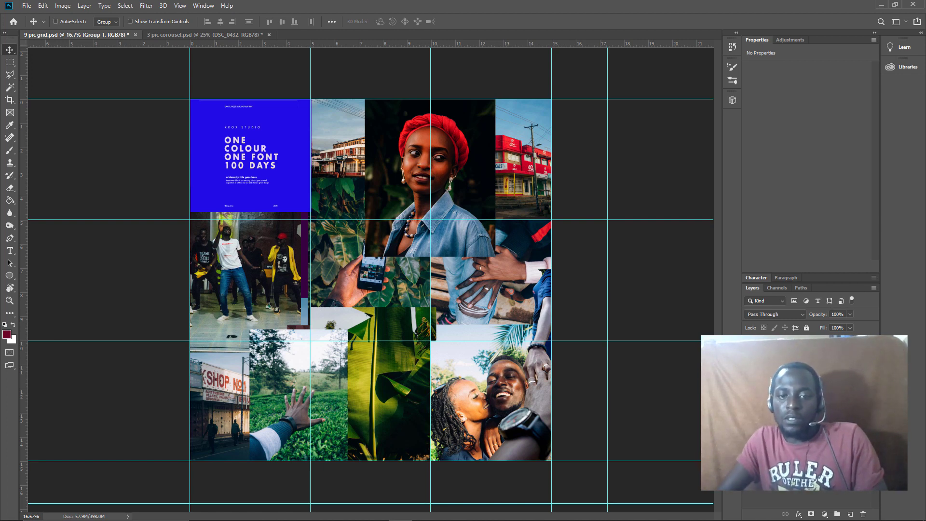
left_click(800, 473)
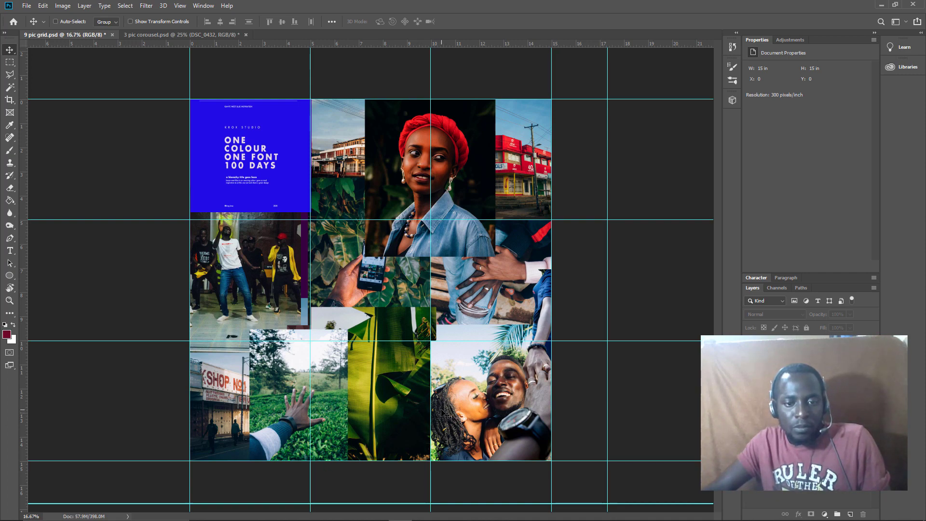
Step: Examine the banana leaf photo in the collage's bottom row up close, down to its individual pixels
key("ctrl+plus")
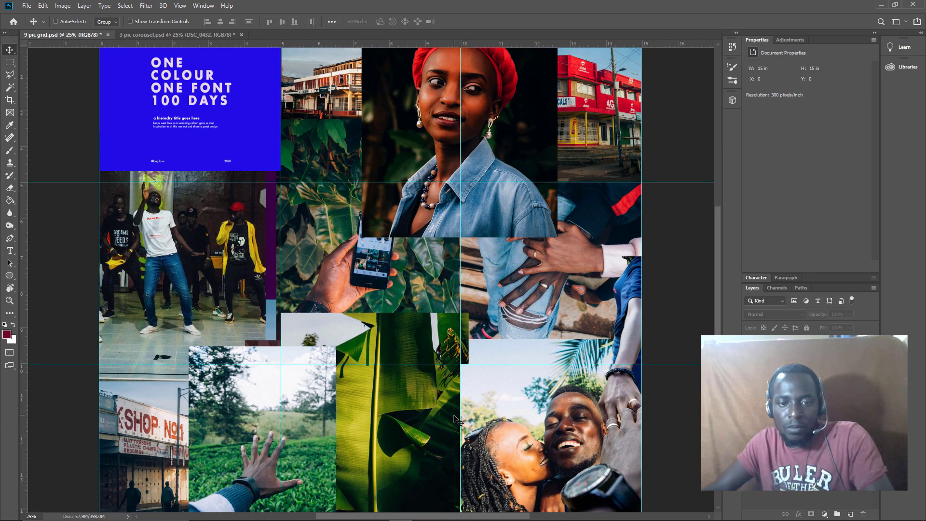
scroll(458, 423, "down", 2)
key("ctrl+plus")
key("ctrl+plus")
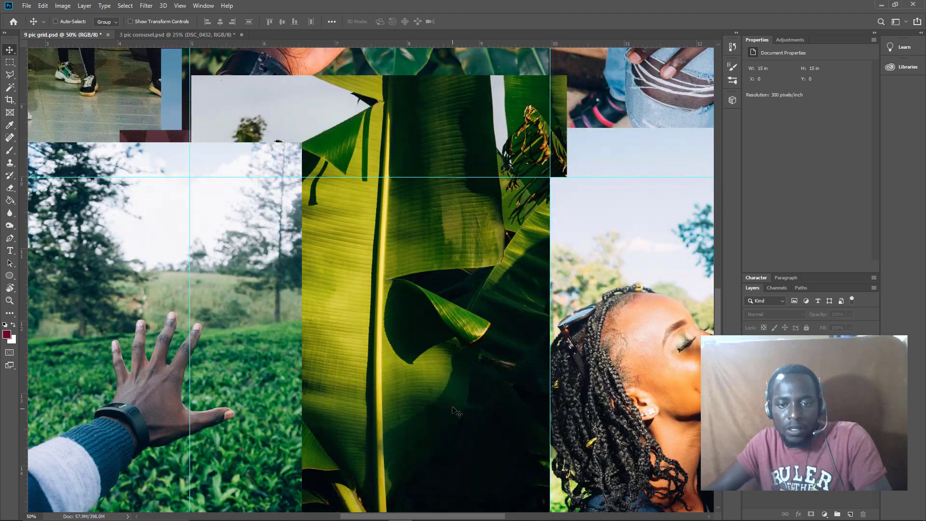
scroll(456, 412, "down", 2)
key("ctrl+plus")
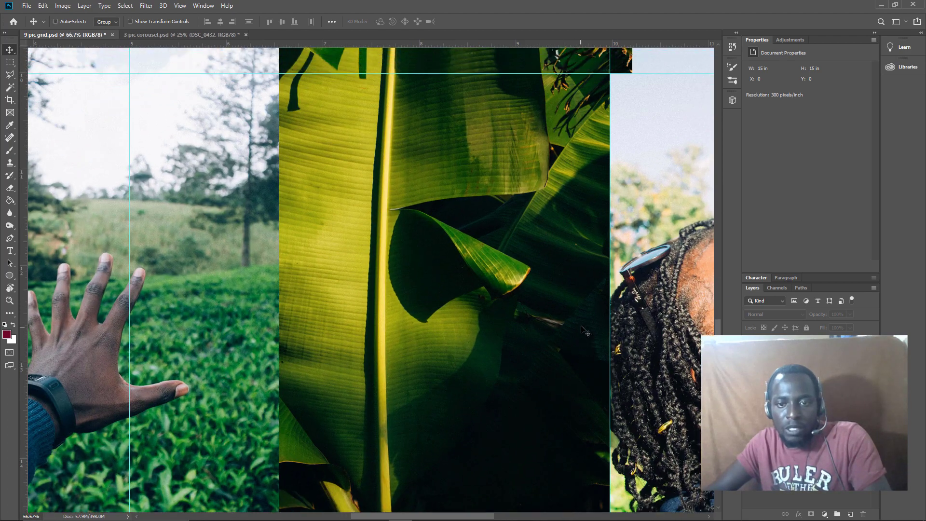
key("ctrl+plus")
key("ctrl+plus")
key("ctrl+plus")
key("ctrl+plus")
key("ctrl+plus")
key("ctrl+plus")
key("ctrl+plus")
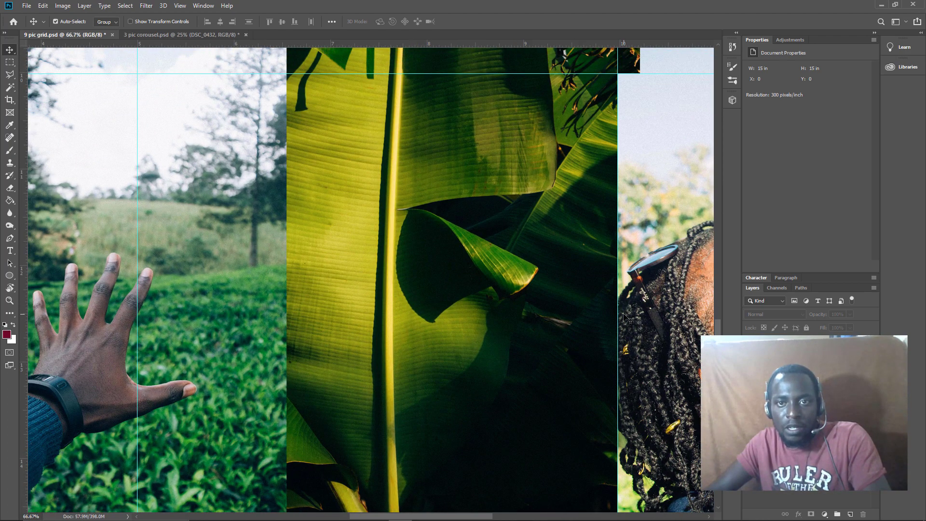
Step: Return from the close-up to 33.3% and review how the bottom-row photos meet along the guides
key("ctrl+minus")
key("ctrl+minus")
key("ctrl+minus")
key("ctrl+minus")
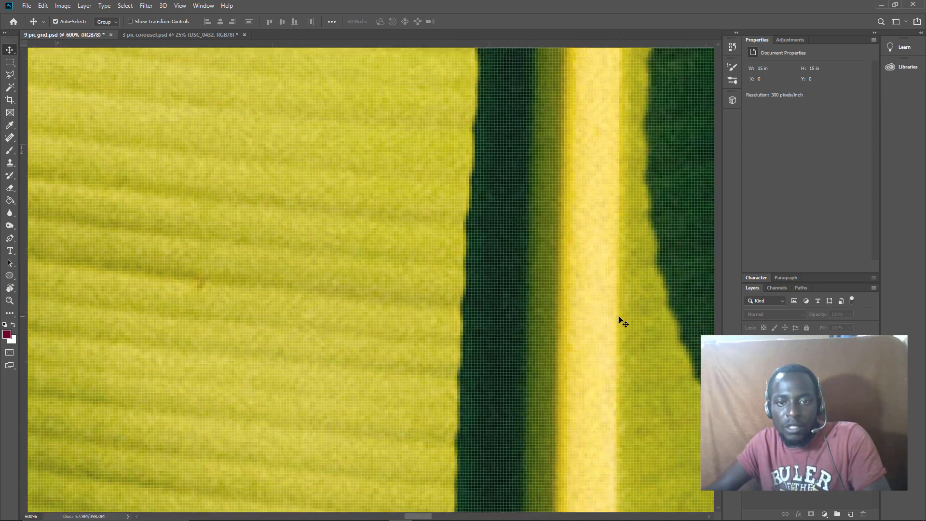
key("ctrl+minus")
key("ctrl+minus")
key("ctrl+minus")
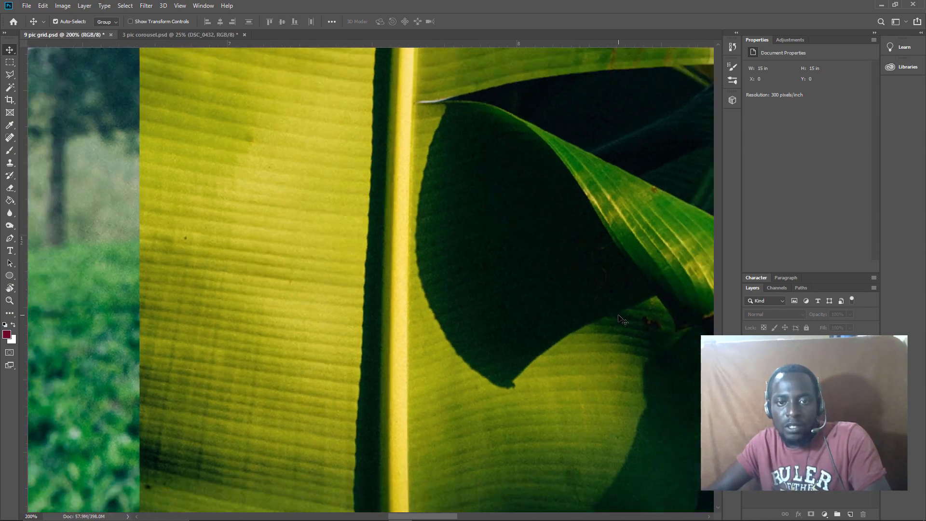
key("ctrl+minus")
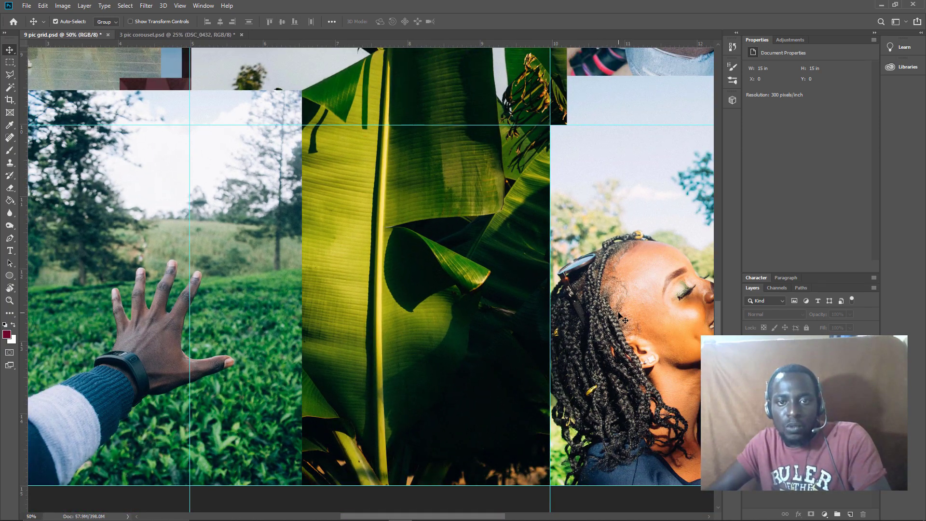
scroll(627, 313, "up", 4)
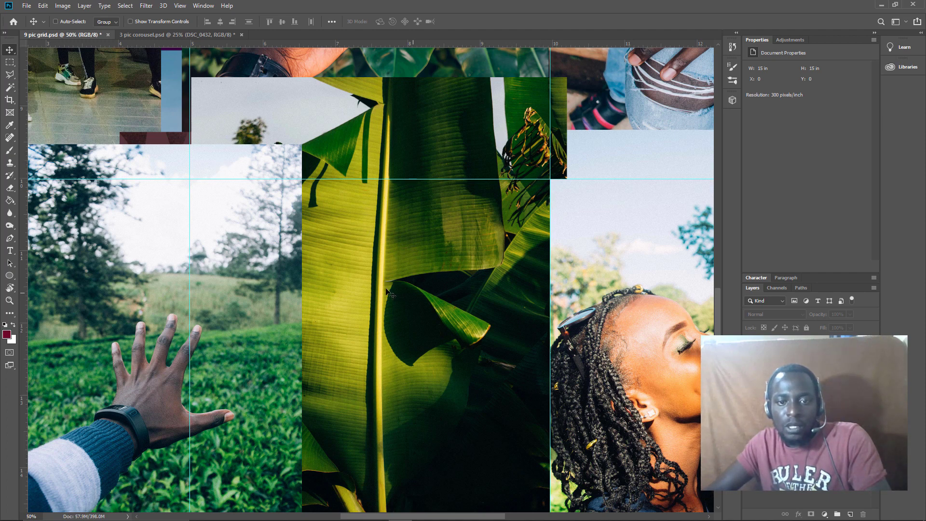
scroll(420, 344, "down", 2)
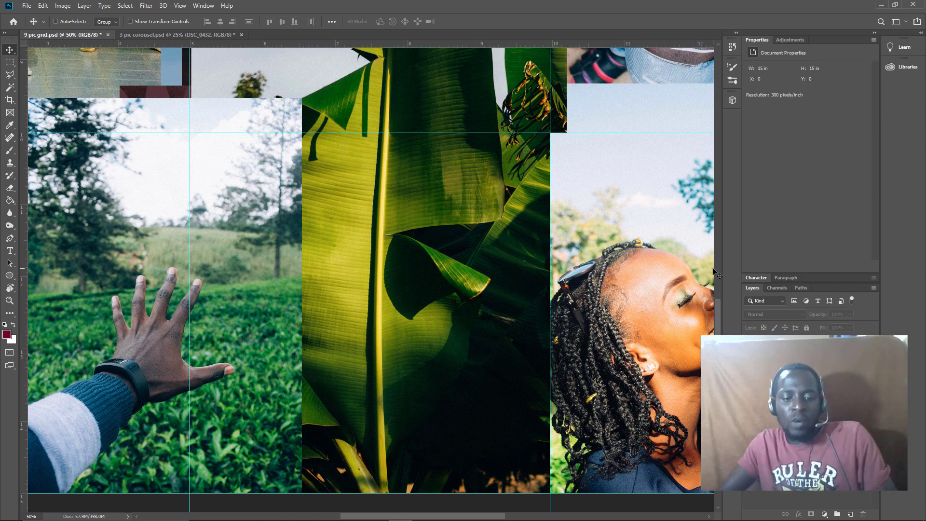
key("ctrl+minus")
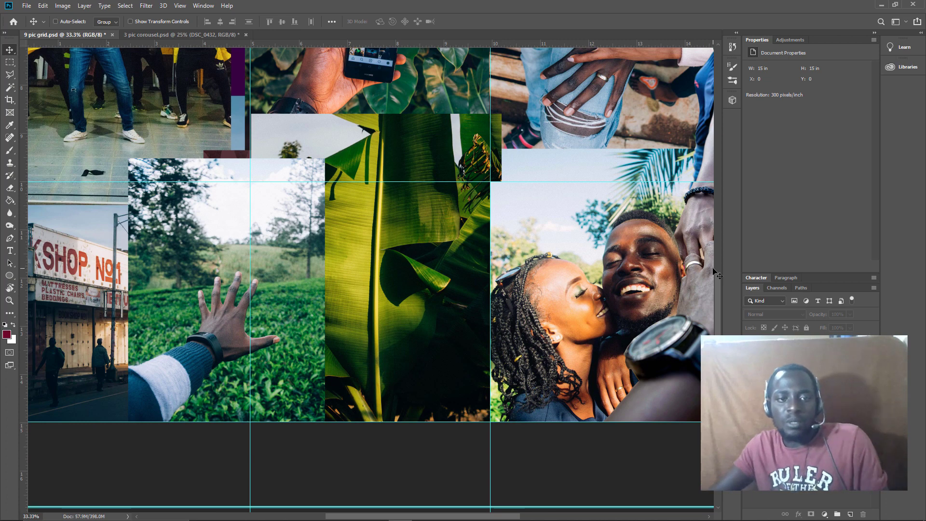
Step: Hide the photo of the ringed hand on ripped jeans in the collage's right column and show it again
scroll(384, 222, "up", 2)
scroll(383, 222, "down", 2)
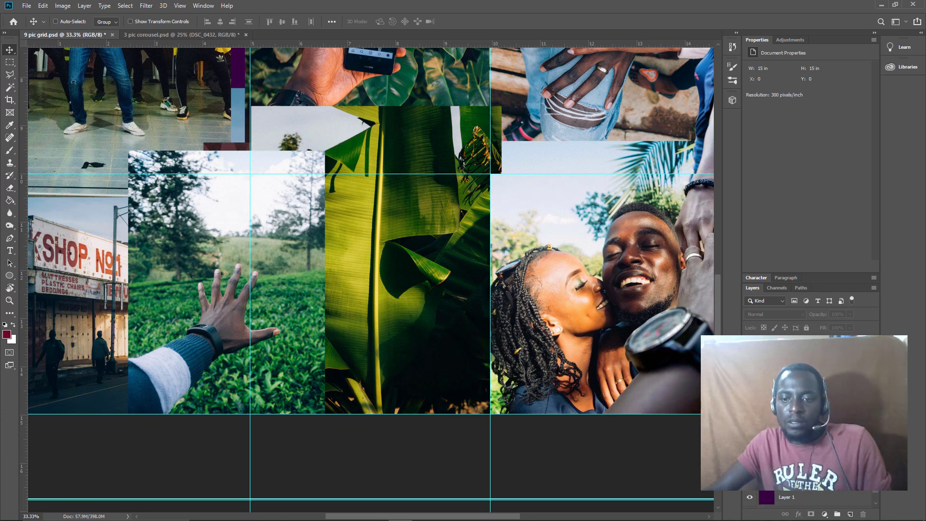
key("alt+bracketleft")
key("ctrl+bracketright")
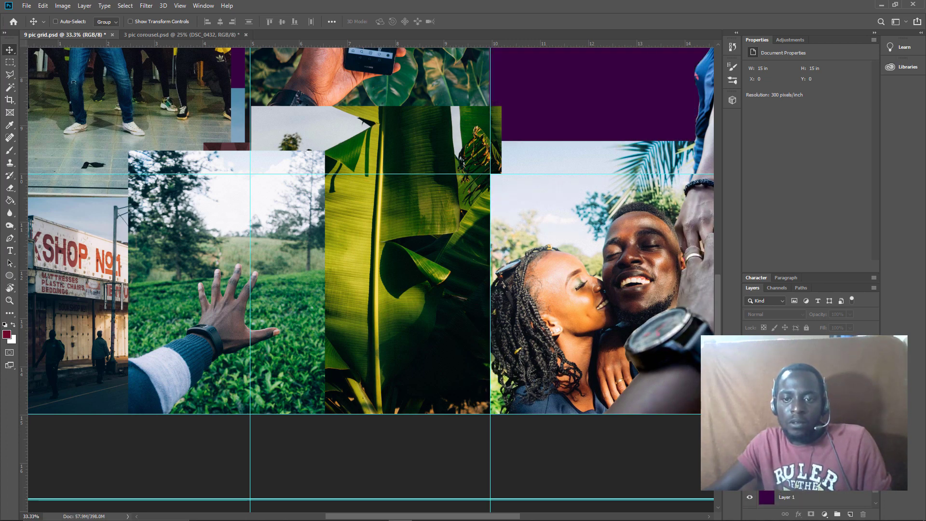
key("ctrl+bracketleft")
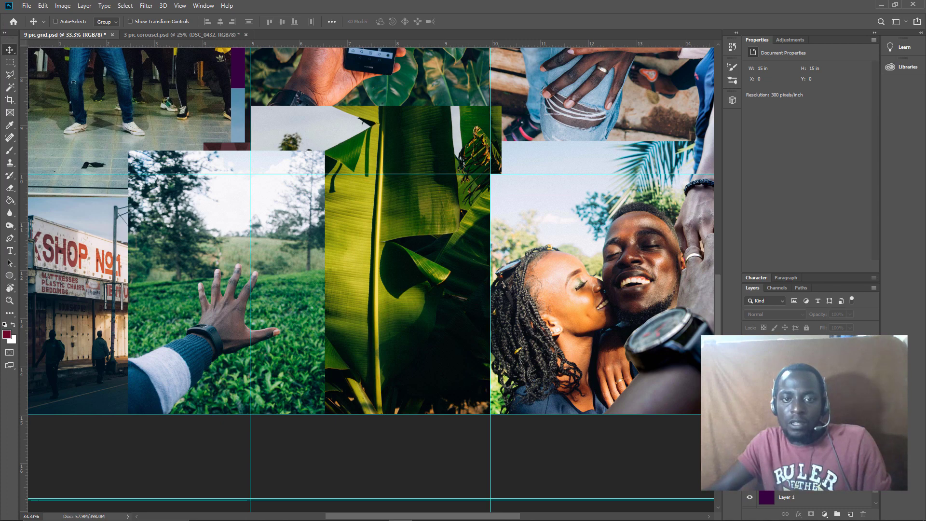
Step: Hide the shop-front street photo and the photo of the hand holding a phone
key("ctrl+bracketright")
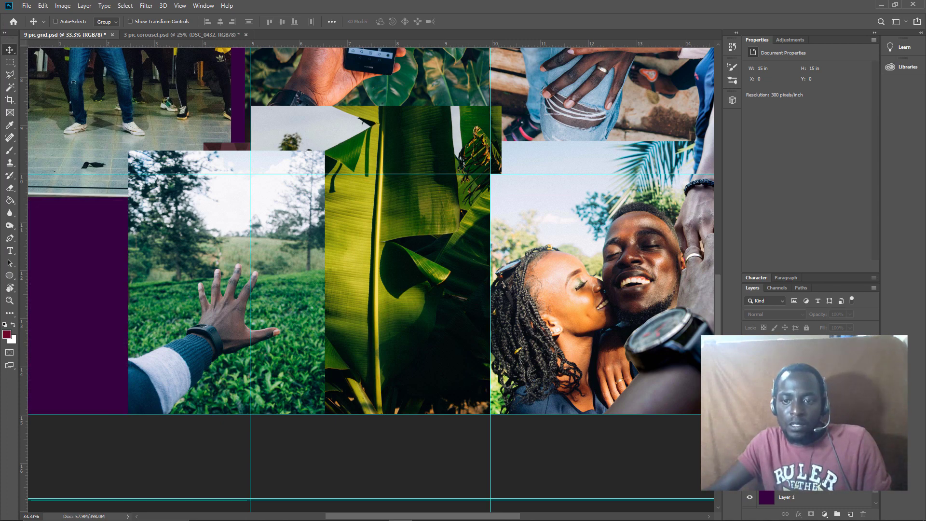
key("ctrl+bracketleft")
key("ctrl+bracketright")
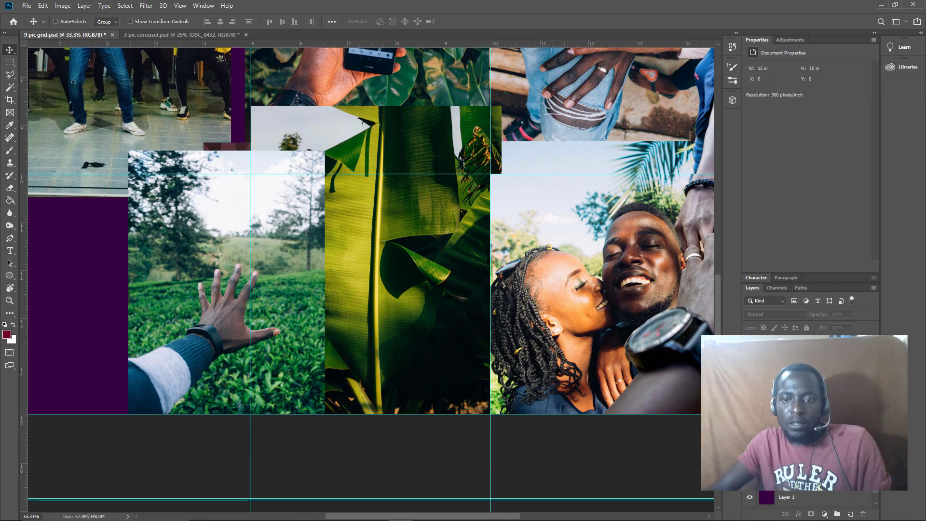
key("ctrl+bracketright")
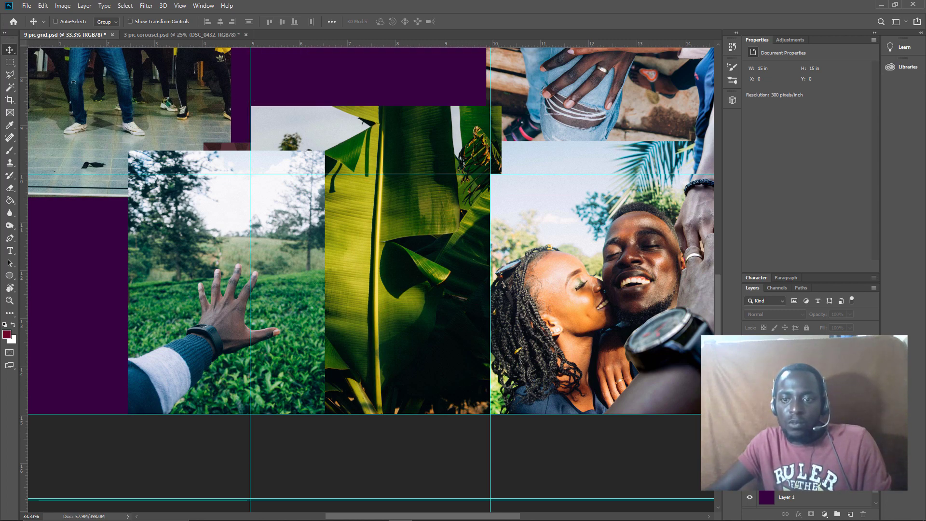
Step: Hide the upper piece of the couple photo above the horizontal guide and show it again
key("ctrl+bracketright")
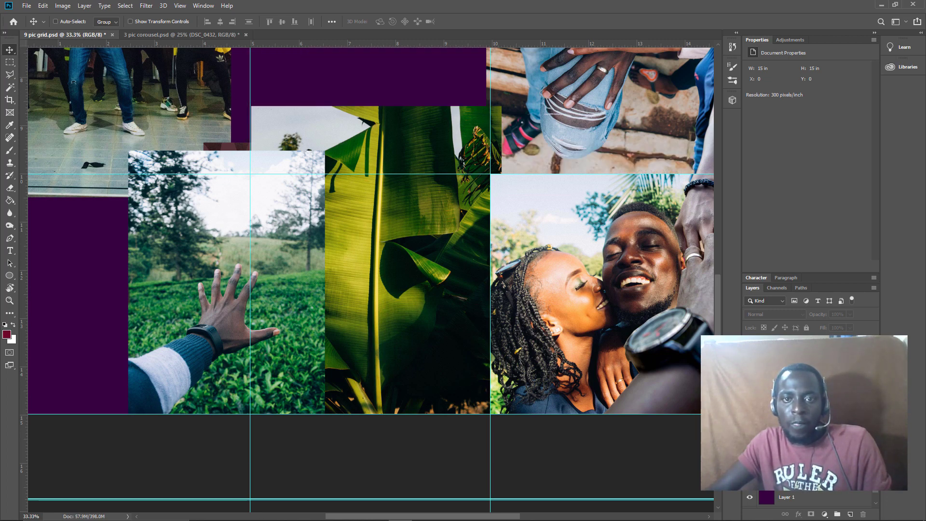
key("ctrl+bracketleft")
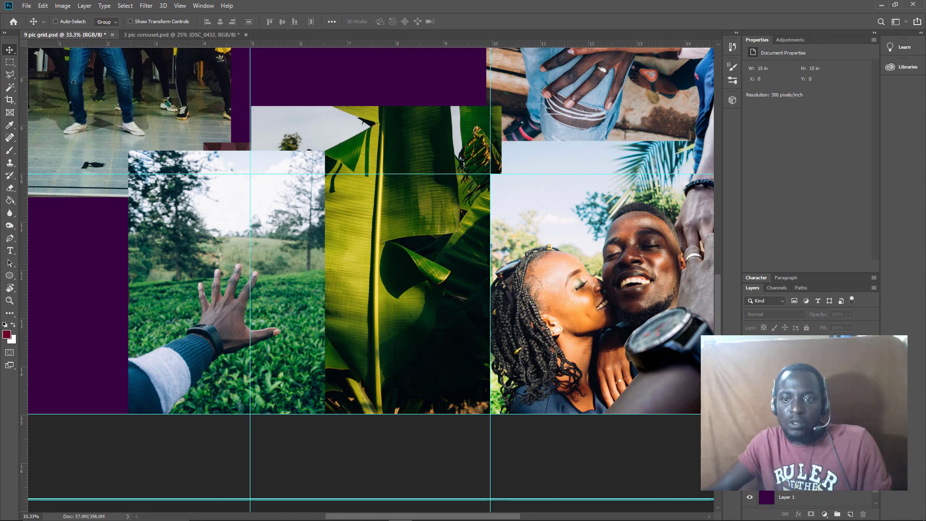
key("ctrl+bracketright")
key("ctrl+bracketleft")
key("alt+bracketleft")
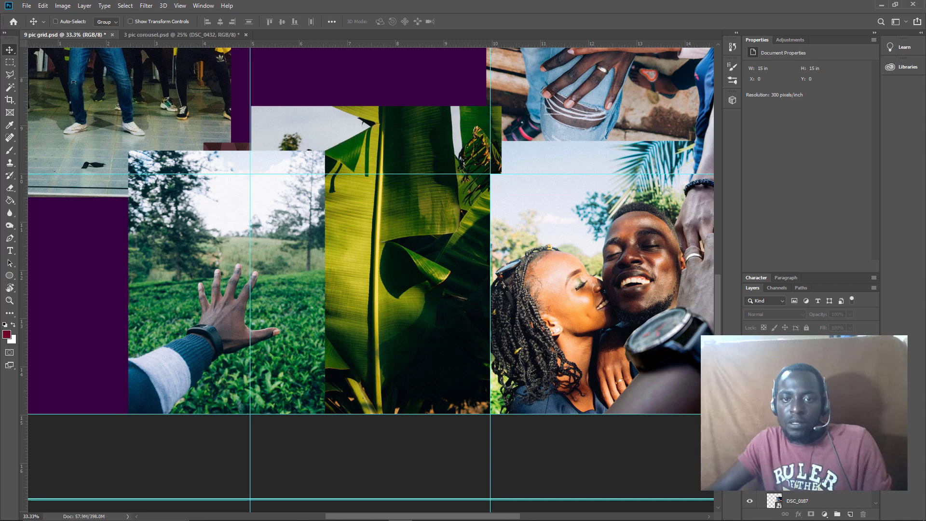
key("ctrl+bracketright")
key("ctrl+bracketleft")
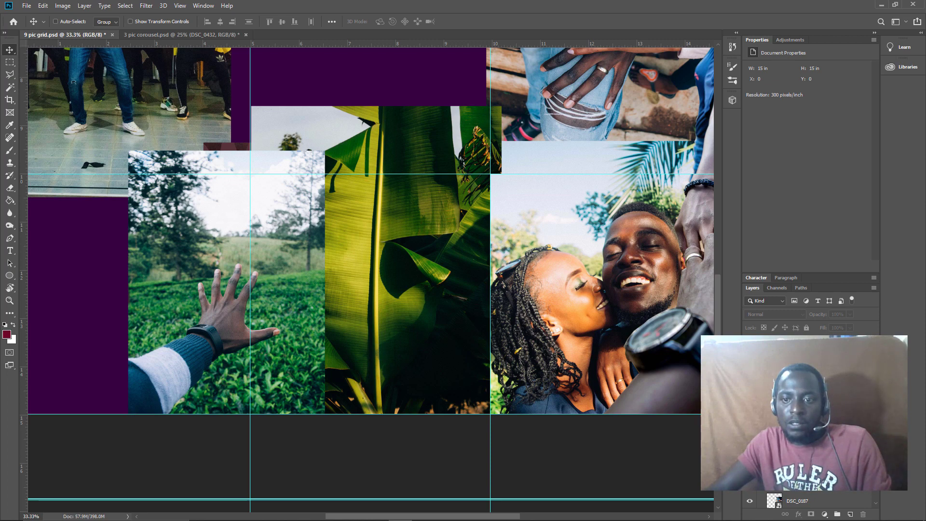
Step: Hide the dancers photo in the left column and the faint reddish photo strip beneath it
scroll(811, 497, "down", 1)
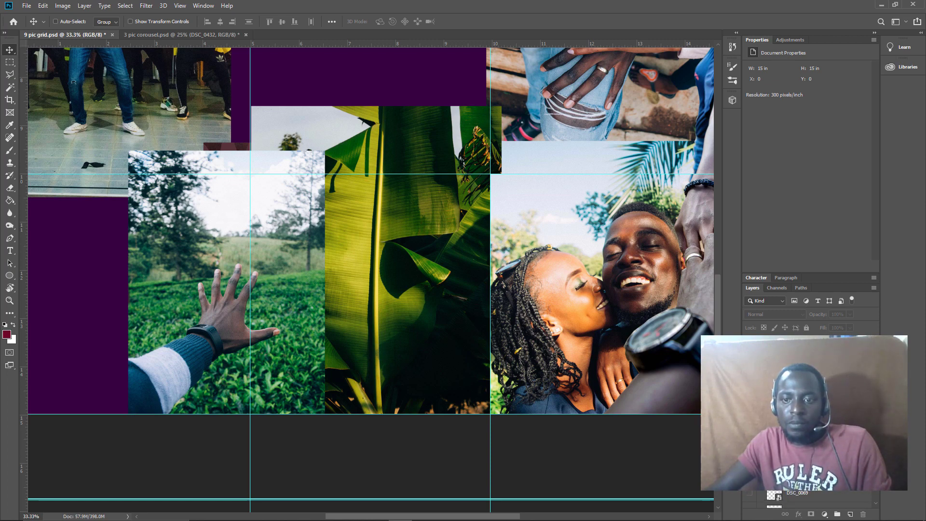
scroll(811, 497, "down", 1)
key("Delete")
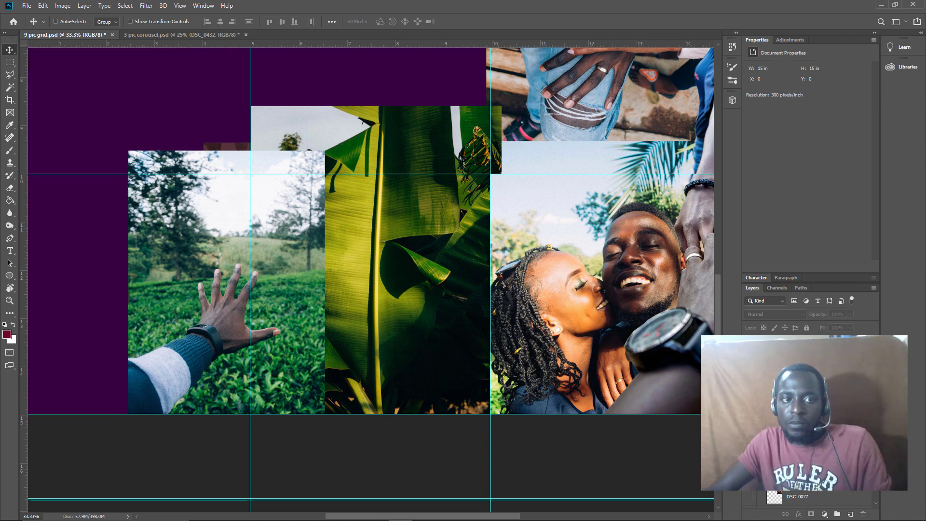
scroll(811, 497, "down", 1)
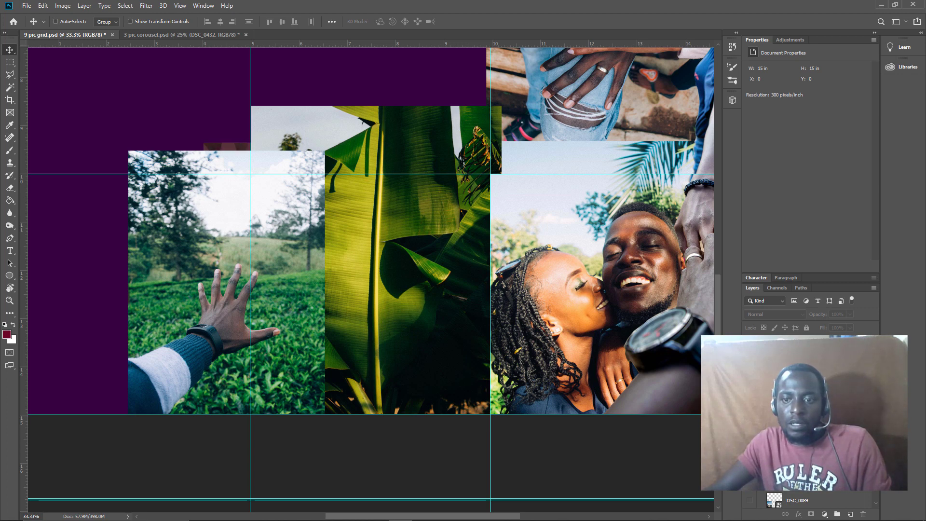
scroll(801, 501, "up", 1)
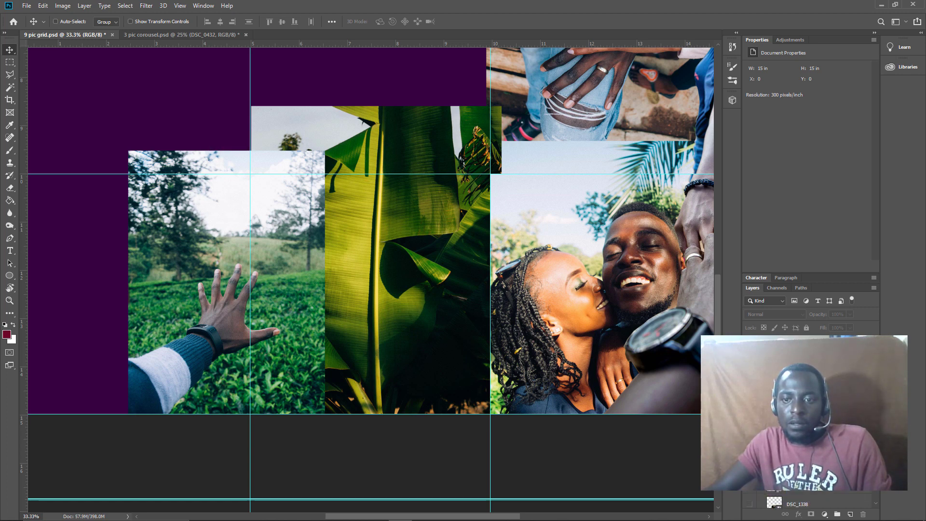
Step: Toggle the banana leaf photo off and on to compare how it overlaps the couple photo
key("Delete")
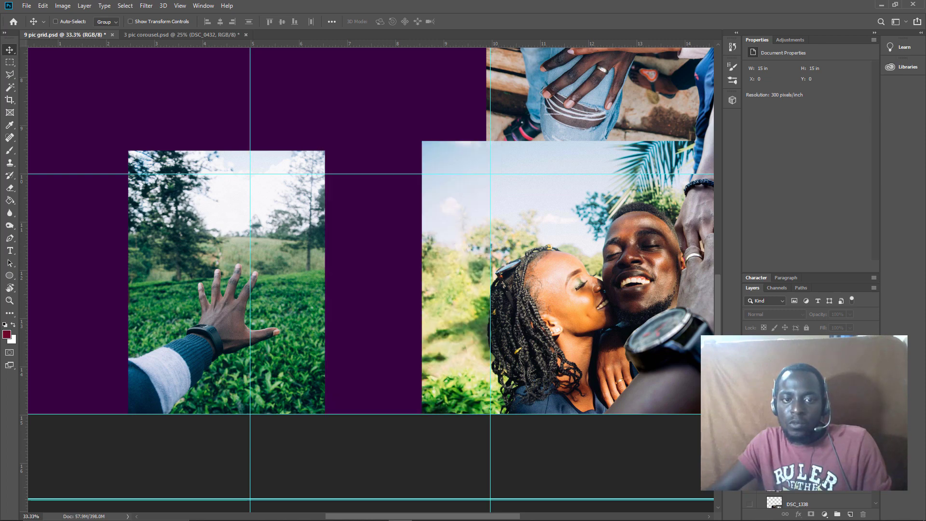
key("ctrl+z")
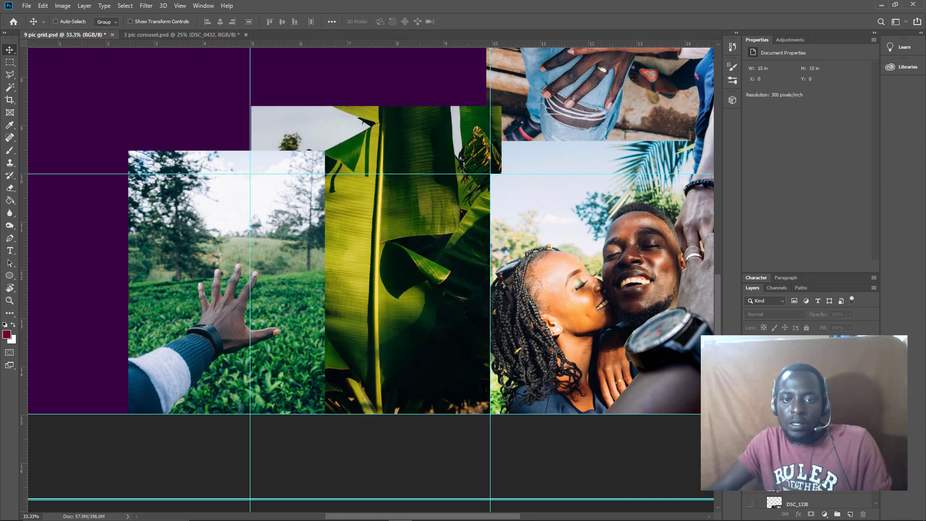
key("Delete")
key("ctrl+z")
key("Delete")
key("ctrl+z")
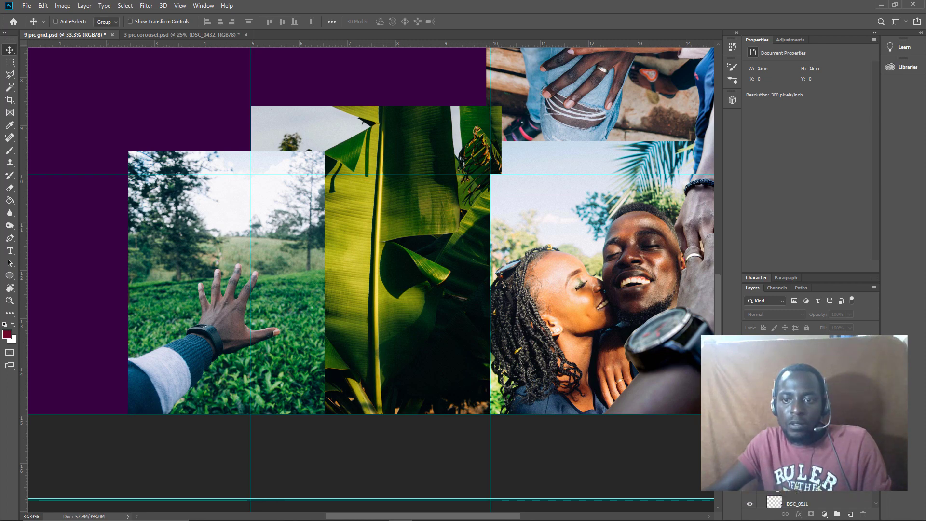
Step: Hide the photo of the outstretched hand over the tea field to uncover the whole banana leaf photo
key("ctrl+comma")
key("ctrl+comma")
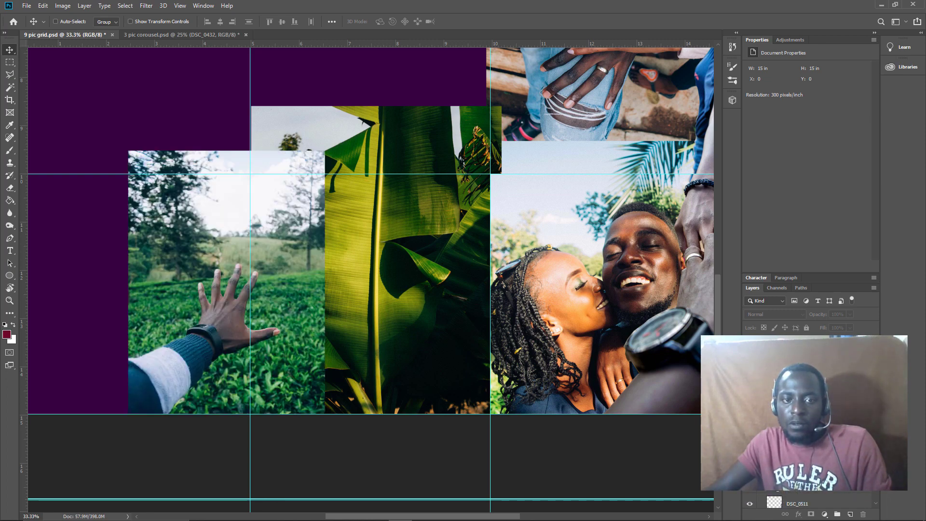
key("ctrl+comma")
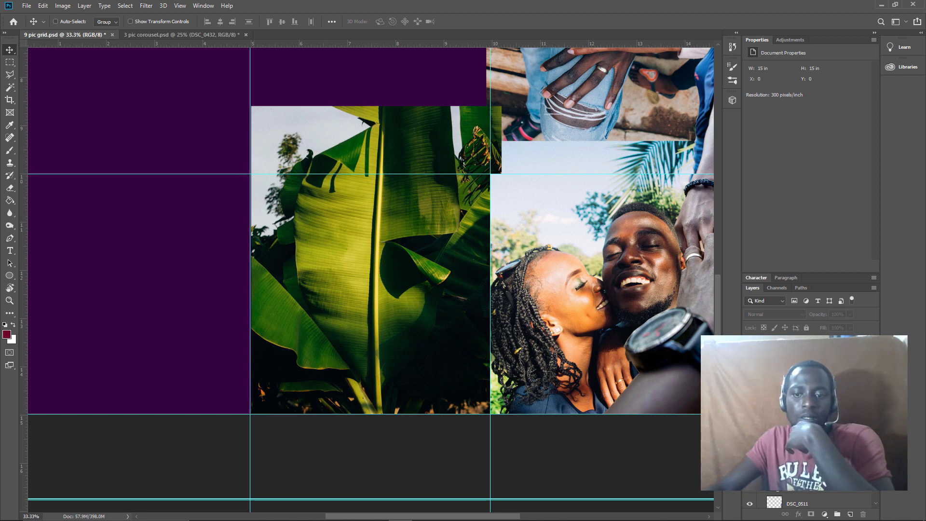
Step: Move the banana leaf photo DSC_0362 leftward across the vertical guide to X 4.33 in, Y 8.11 in
left_click(321, 300, "ctrl")
left_click_drag(362, 304, 333, 276)
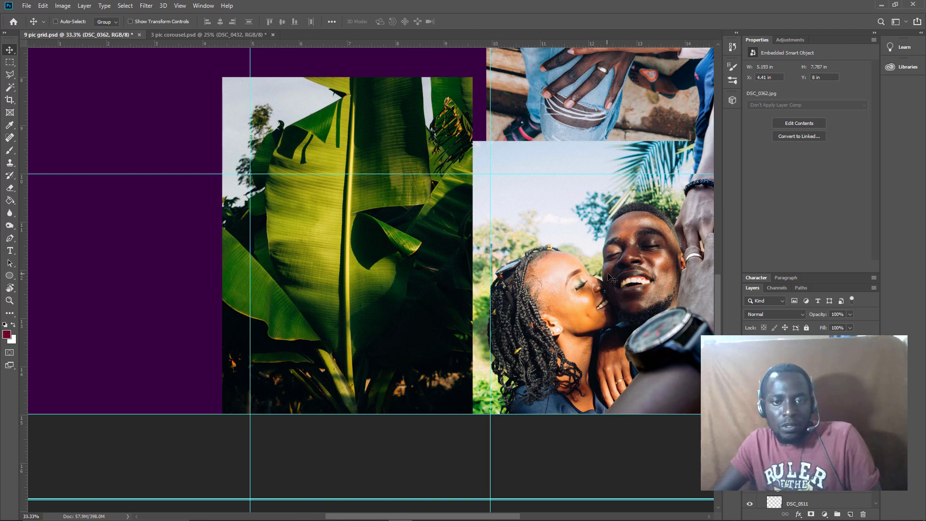
scroll(612, 278, "left", 3)
scroll(613, 277, "right", 2)
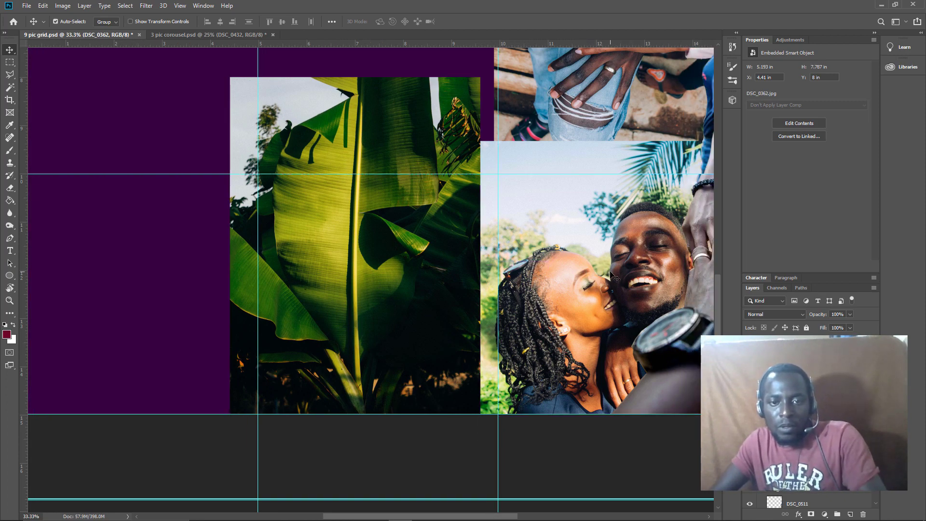
scroll(613, 279, "up", 2)
scroll(613, 278, "down", 1)
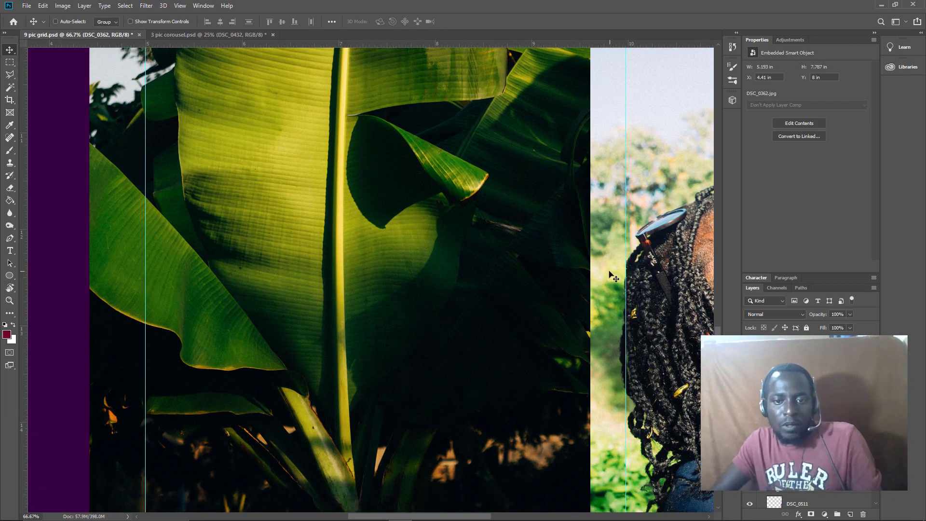
scroll(613, 278, "up", 3)
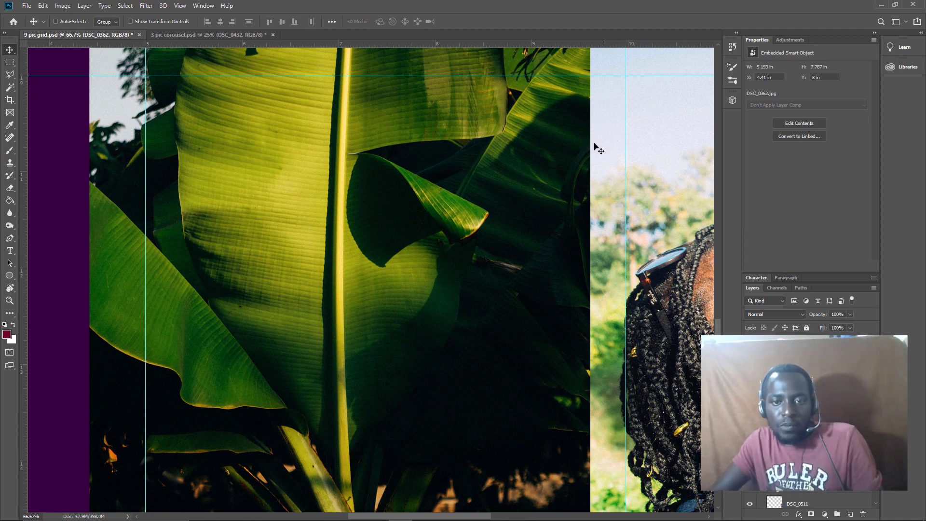
mouse_move(541, 180)
left_mouse_down()
mouse_move(463, 186)
mouse_move(528, 189)
left_mouse_up()
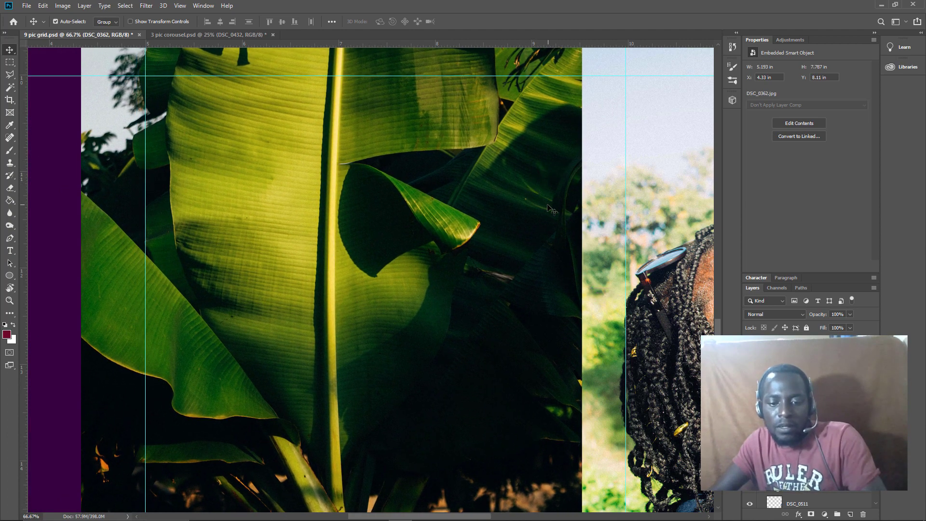
key("ctrl+minus")
key("ctrl+minus")
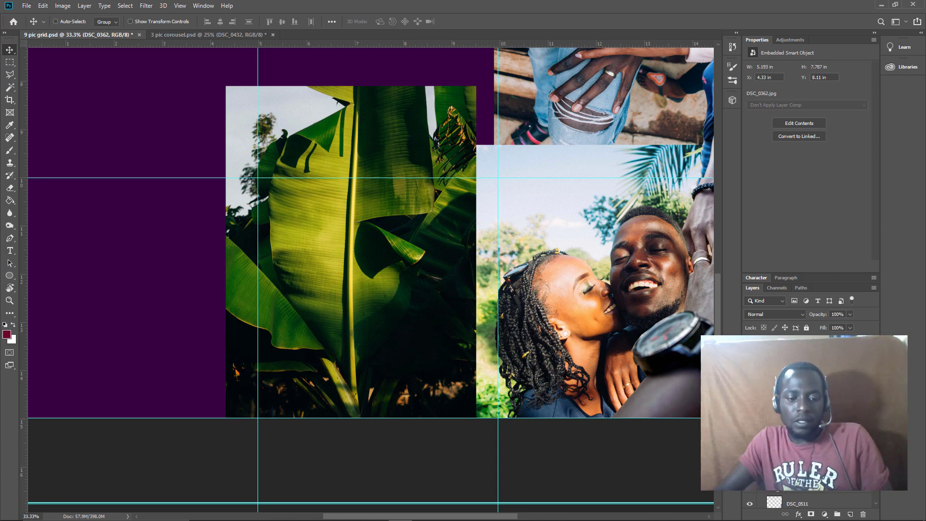
Step: Add a new empty layer with the default settings and switch to the Brush tool
key("ctrl+shift+n")
key("Return")
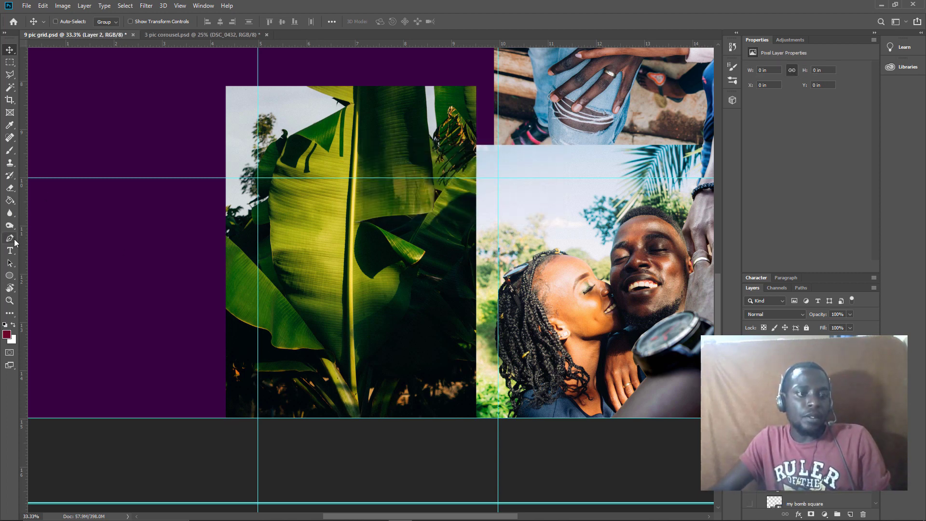
left_click(15, 242)
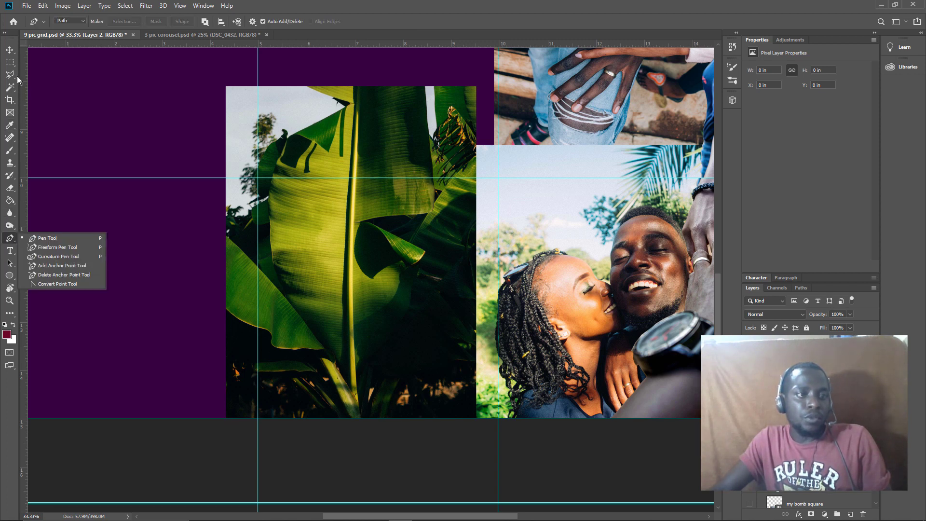
left_click_drag(11, 154, 36, 154)
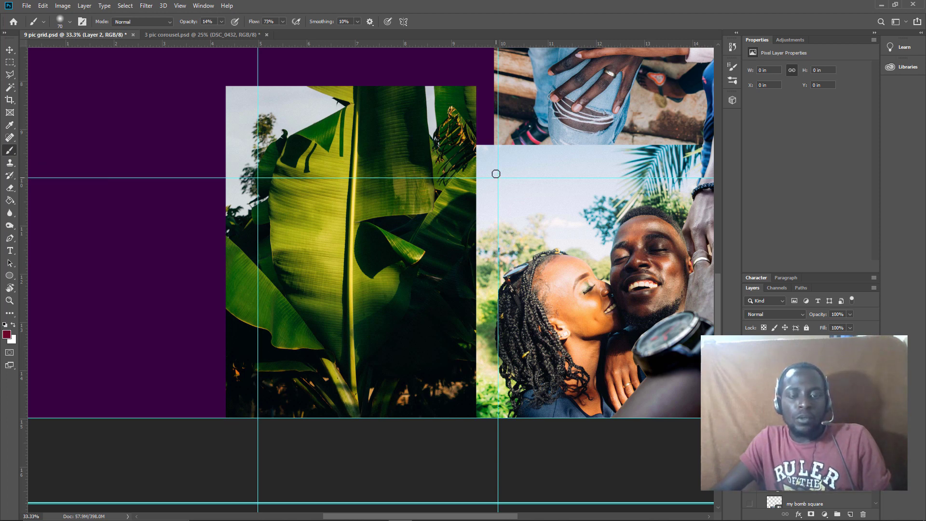
Step: Set the brush opacity to 100% and paint wavy maroon strokes down the seam between the banana leaf and couple photos
mouse_move(502, 166)
left_mouse_down()
mouse_move(476, 173)
mouse_move(504, 188)
mouse_move(510, 234)
mouse_move(502, 316)
left_mouse_up()
key("ctrl+z")
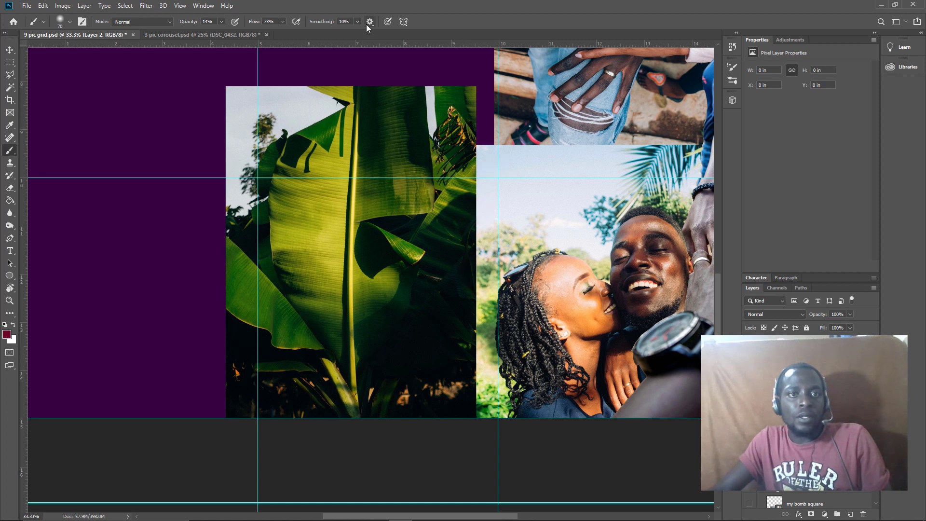
left_click(222, 22)
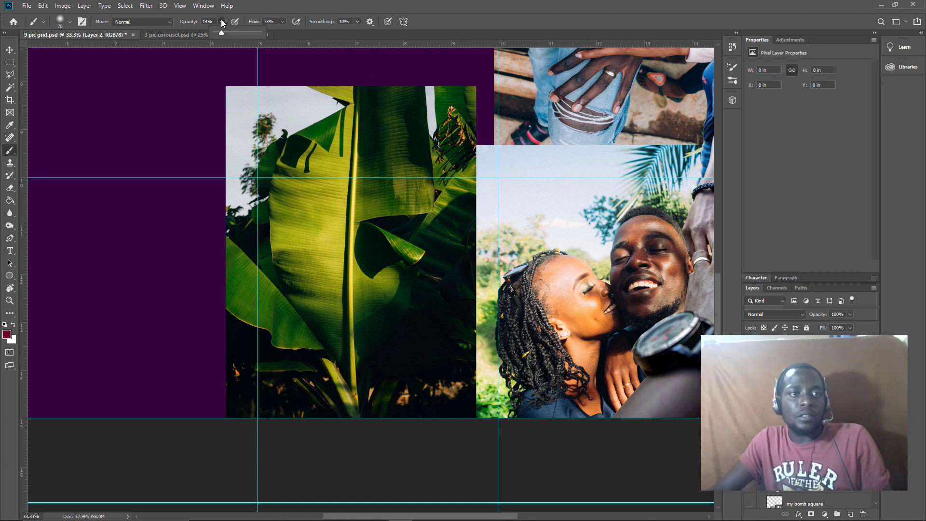
mouse_move(483, 164)
left_mouse_down()
mouse_move(509, 159)
mouse_move(482, 263)
mouse_move(492, 307)
mouse_move(482, 372)
mouse_move(502, 406)
mouse_move(478, 418)
left_mouse_up()
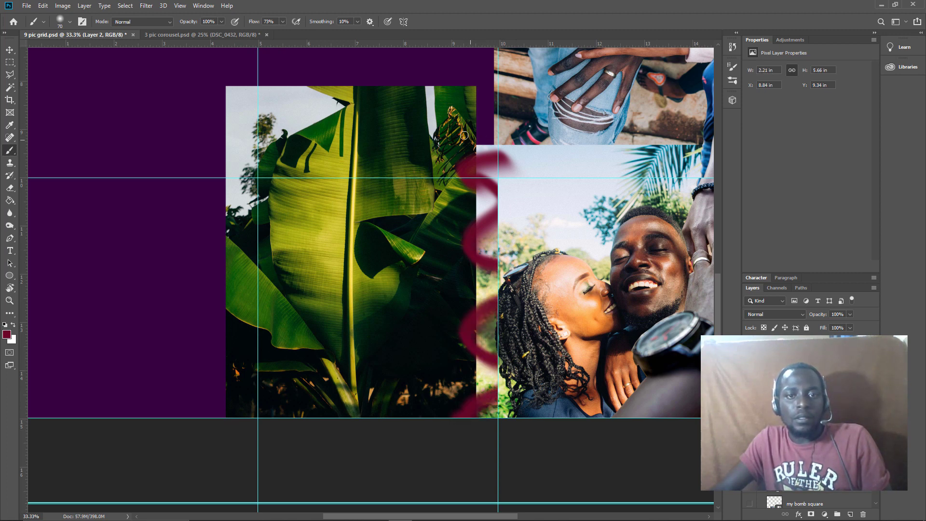
mouse_move(464, 135)
left_mouse_down()
mouse_move(484, 127)
mouse_move(486, 141)
mouse_move(394, 184)
mouse_move(548, 218)
mouse_move(431, 260)
mouse_move(518, 289)
mouse_move(503, 305)
mouse_move(404, 339)
mouse_move(531, 375)
left_mouse_up()
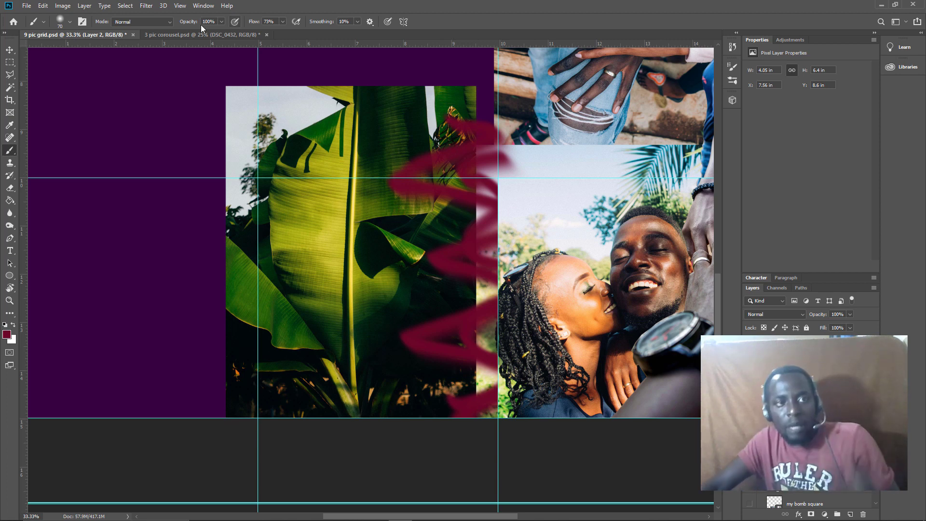
Step: Switch to 3 pic corousel.psd and select Group 1 with the Move tool
left_click(187, 34)
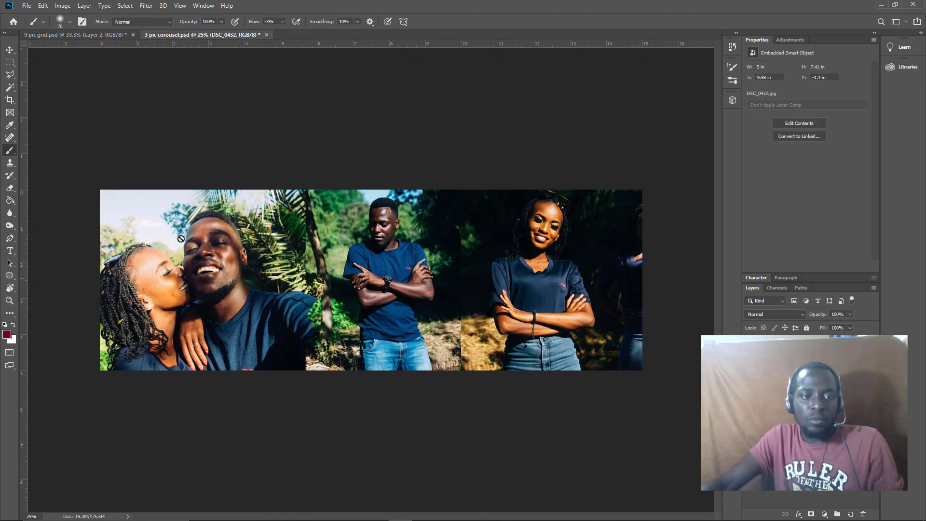
key("v")
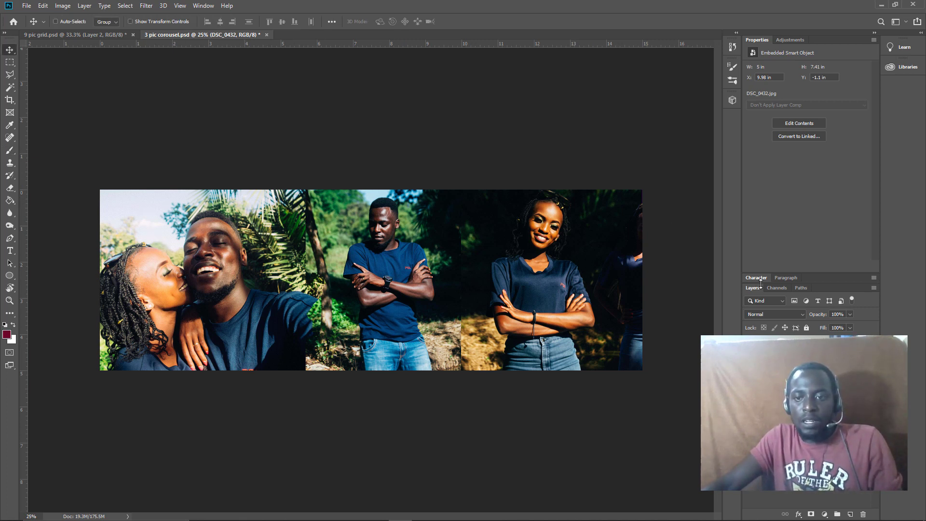
left_click(609, 324, "ctrl")
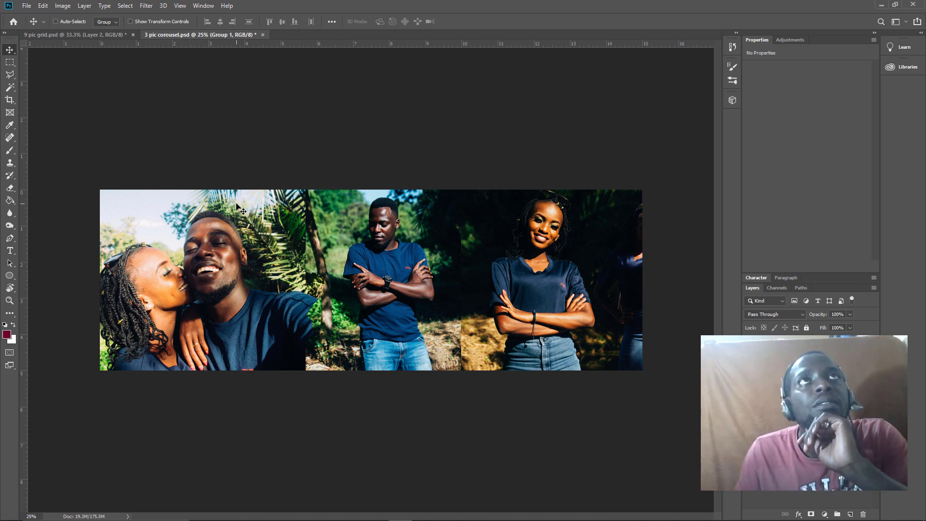
Step: Switch to 9 pic grid.psd and toggle the guides, leaving them hidden over the overlapping banana leaf and couple photos
left_click(92, 35)
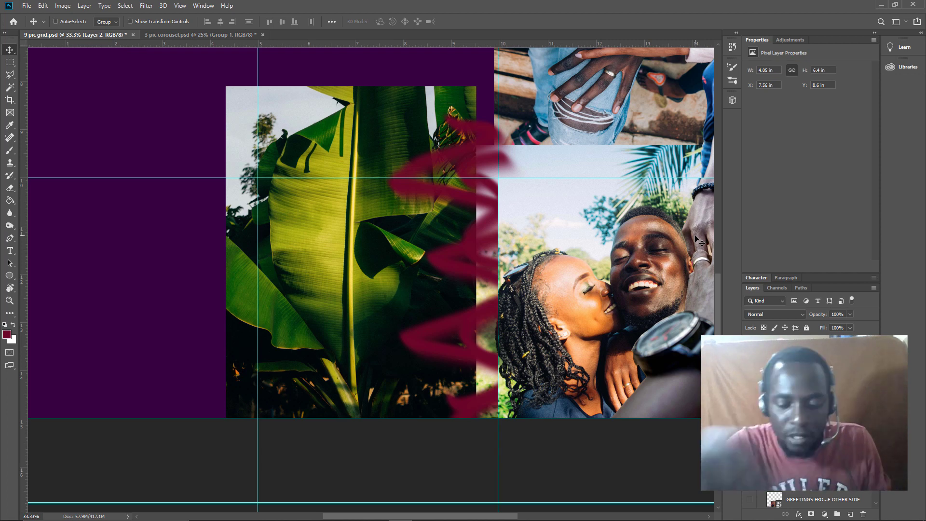
key("ctrl+semicolon")
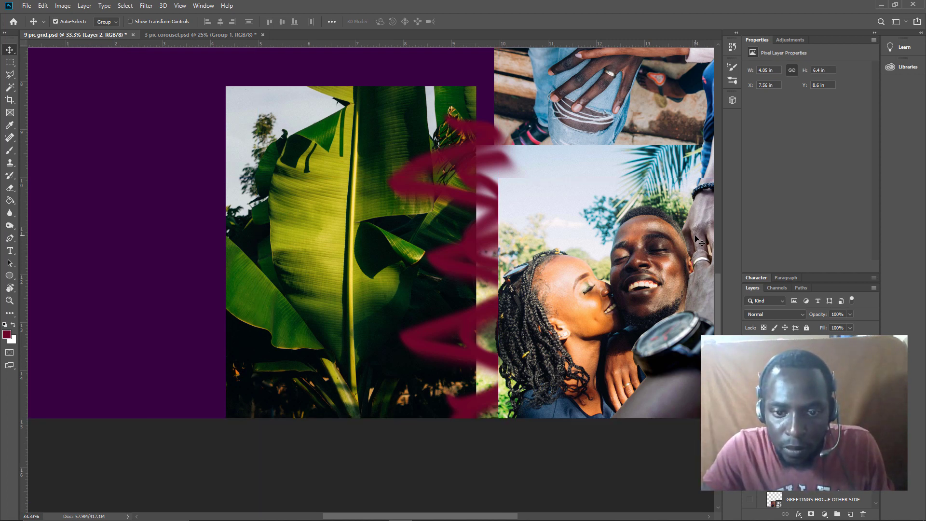
key("ctrl+semicolon")
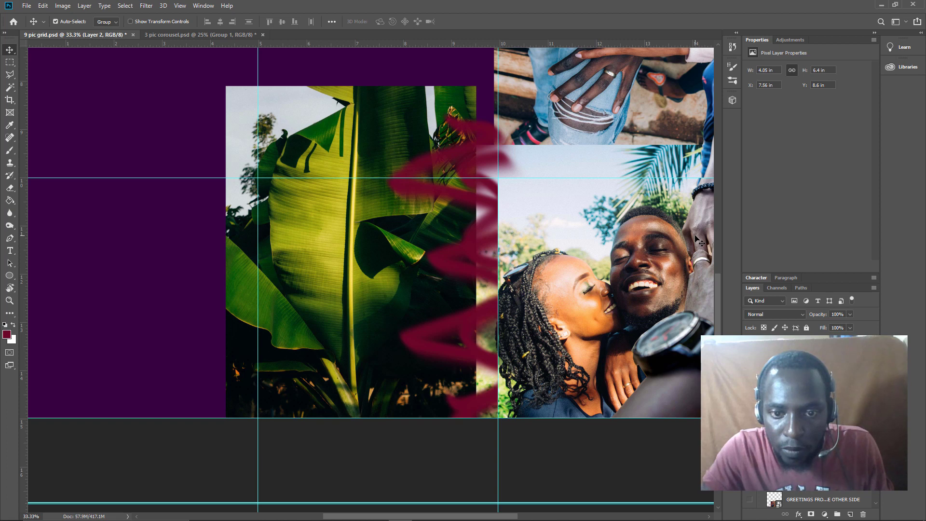
key("ctrl+semicolon")
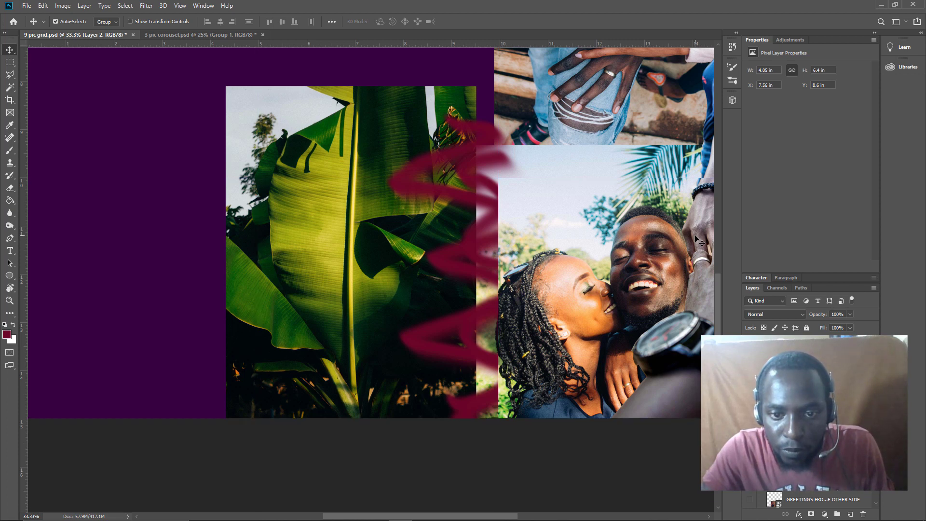
key("ctrl+semicolon")
key("ctrl+semicolon")
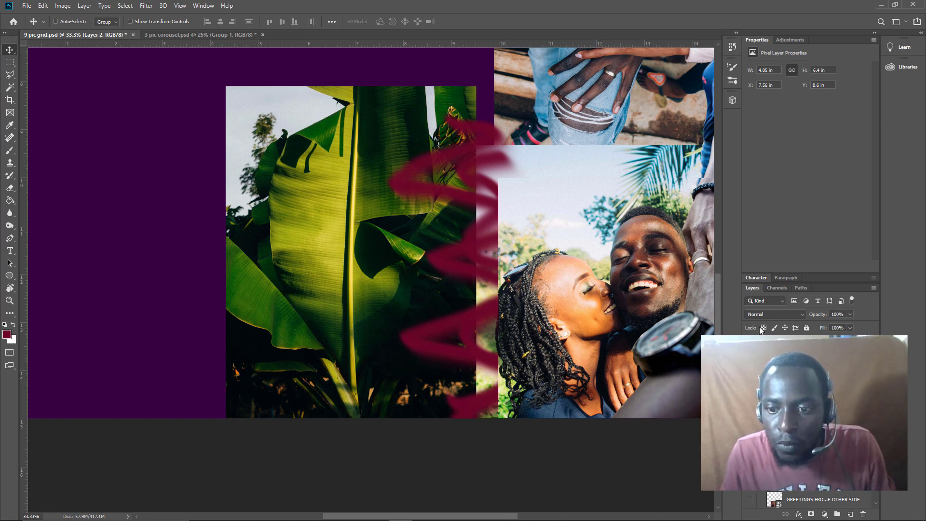
Step: Select the couple photo layer DSC_0497 on the canvas
scroll(782, 386, "down", 2)
scroll(782, 386, "down", 2)
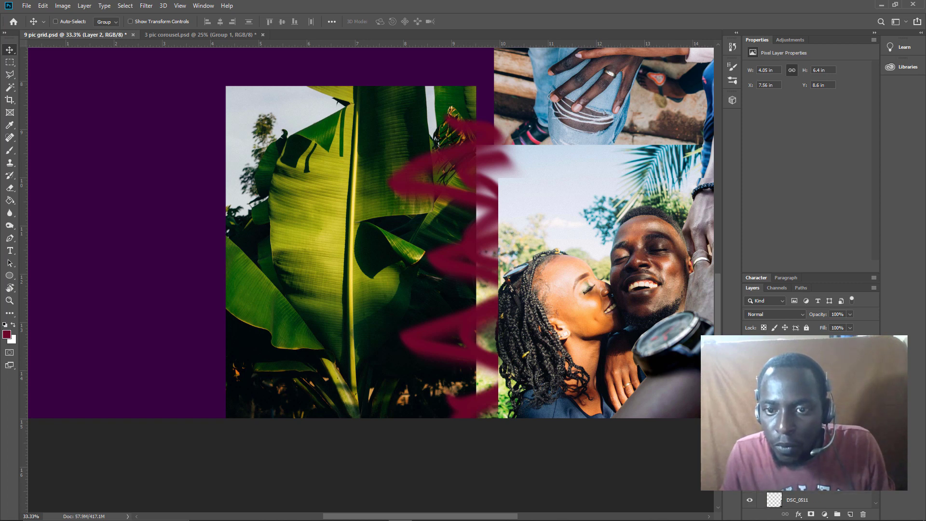
scroll(781, 386, "down", 2)
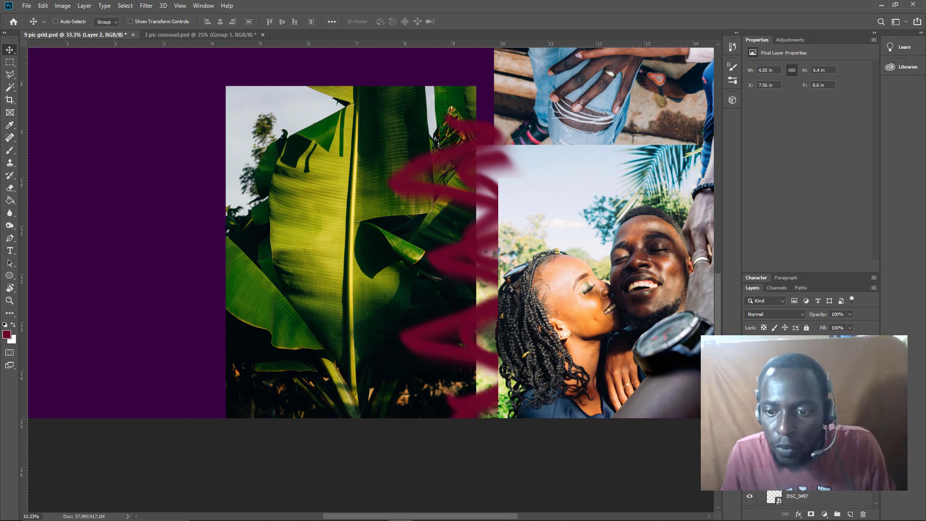
scroll(782, 386, "down", 3)
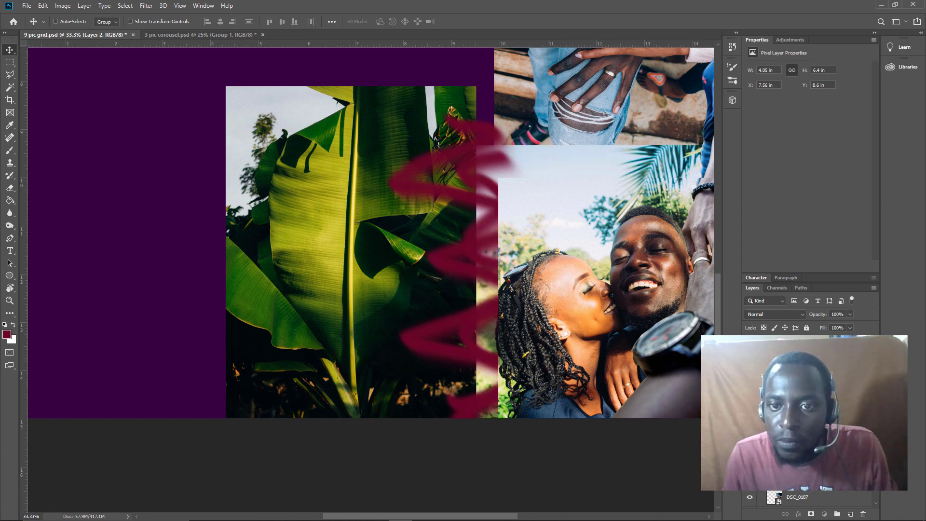
left_click(621, 161, "ctrl")
left_click_drag(622, 161, 484, 163)
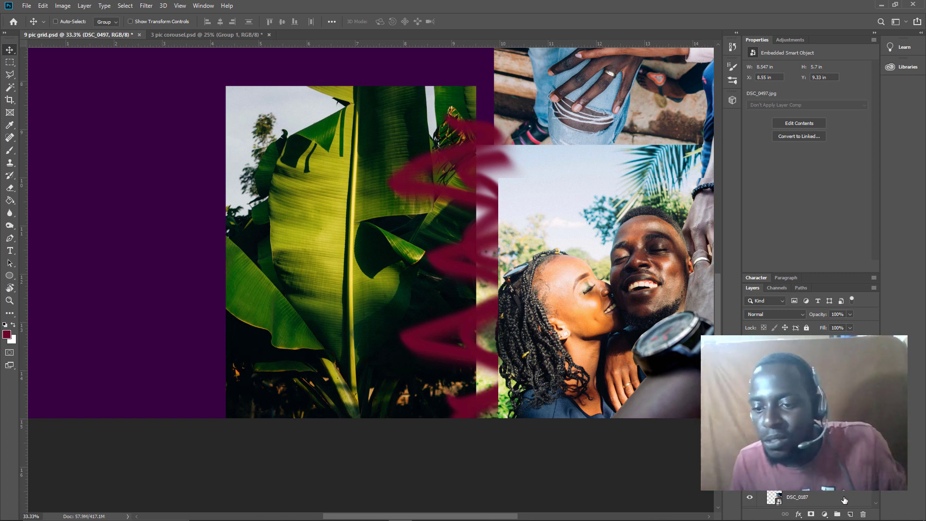
Step: Hide the banana leaf photo layer and the layer with the maroon brush strokes beside the couple photo
scroll(836, 504, "down", 3)
scroll(837, 502, "down", 1)
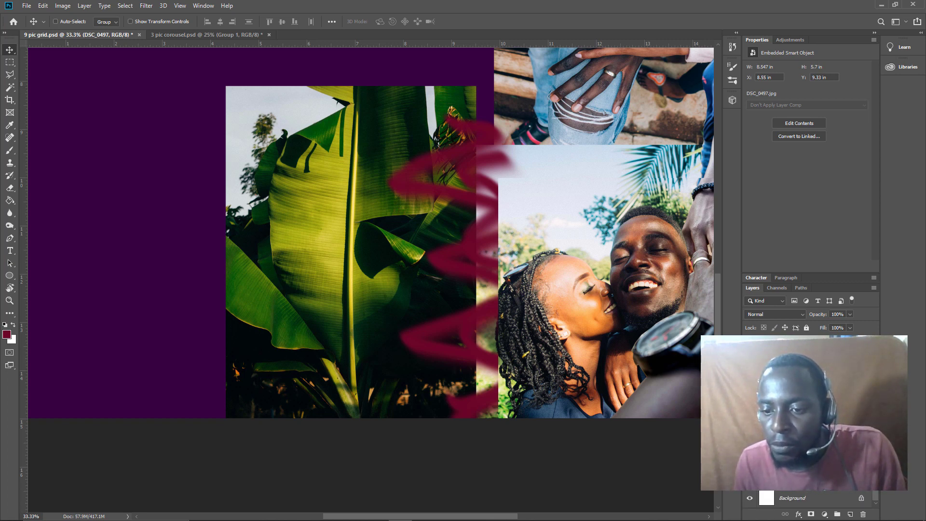
key("ctrl+comma")
key("ctrl+comma")
scroll(811, 499, "up", 1)
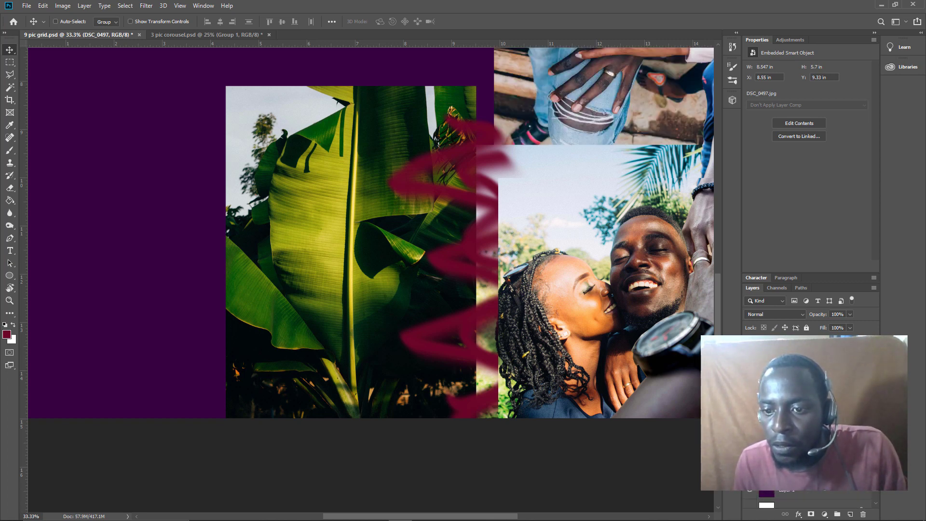
scroll(811, 499, "up", 3)
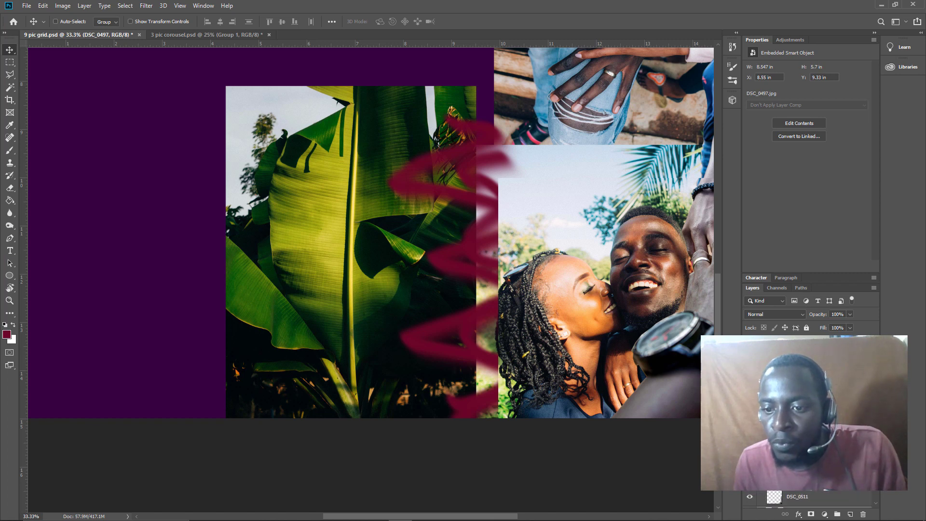
scroll(811, 499, "down", 1)
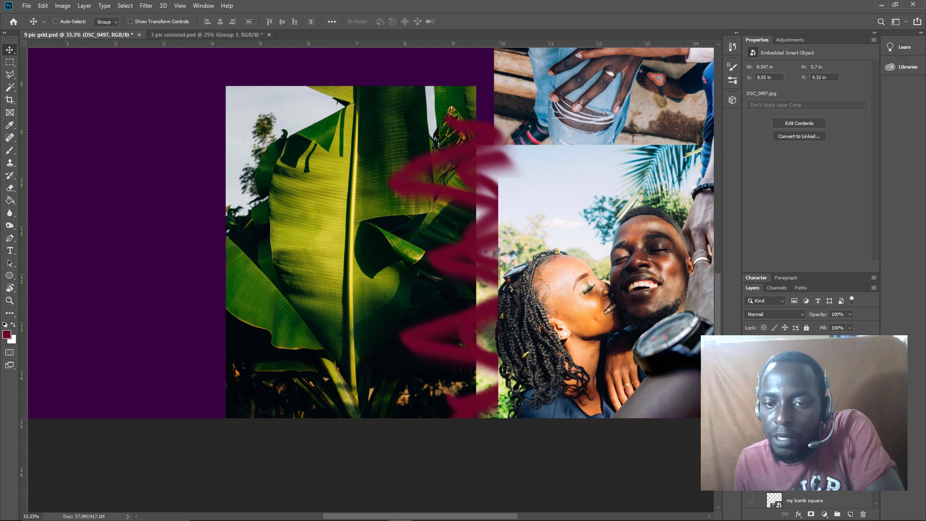
left_click(749, 484)
left_click(749, 483)
left_click(749, 484)
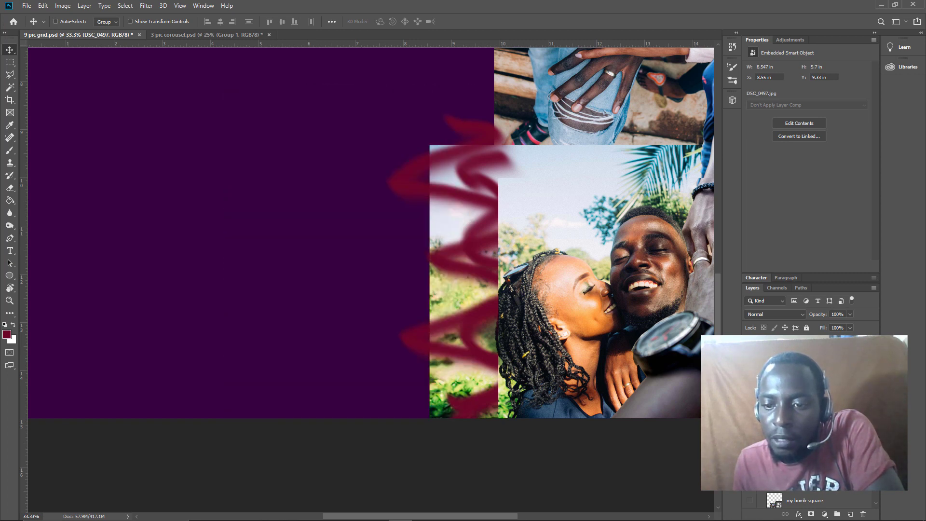
left_click(749, 484)
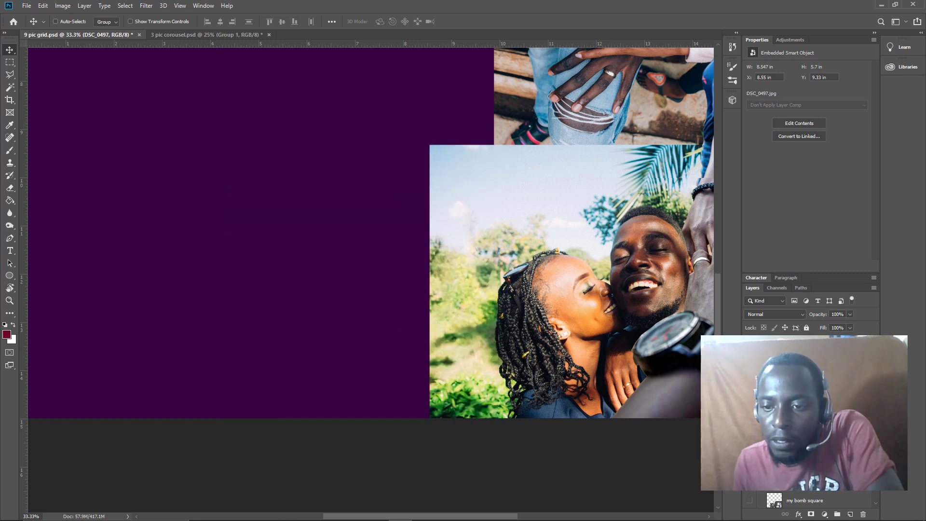
scroll(810, 500, "down", 1)
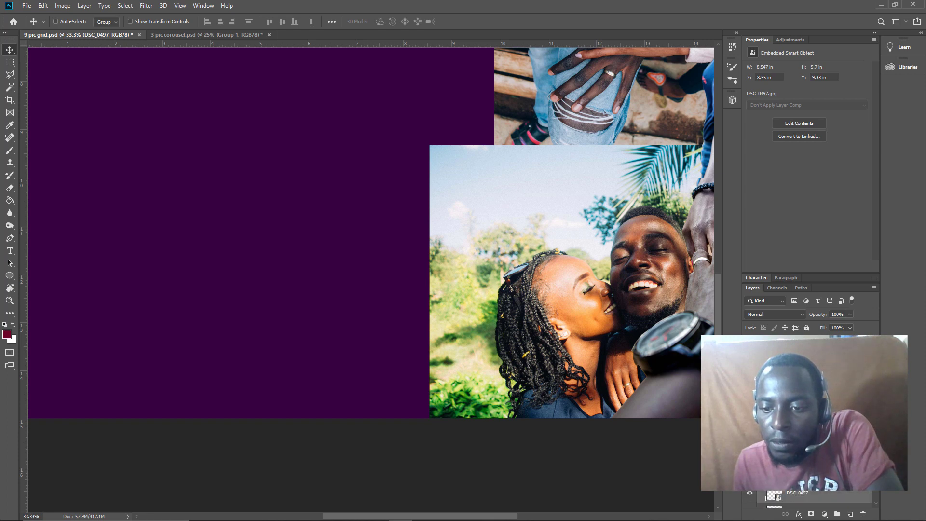
Step: Toggle the DSC_0497 layer off and on to compare the grid with and without the wider couple photo, leaving it shown
scroll(810, 500, "down", 1)
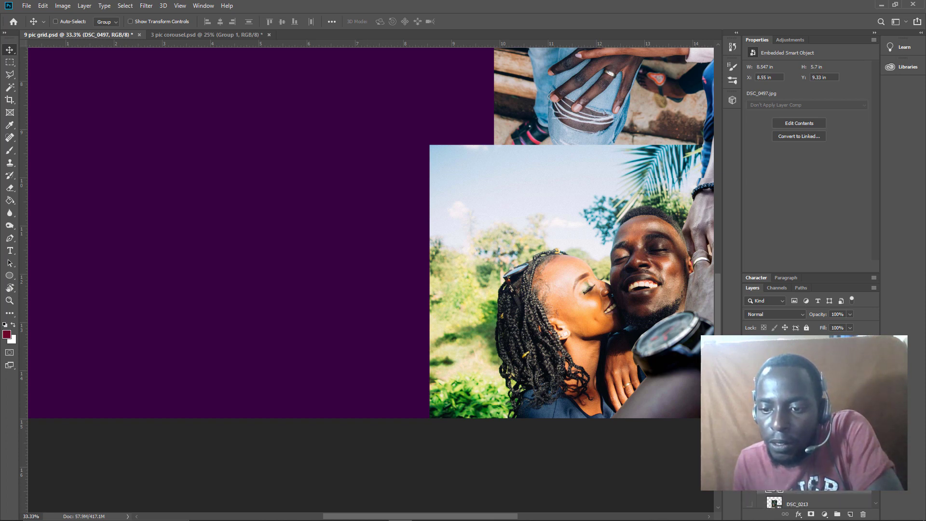
scroll(811, 499, "down", 2)
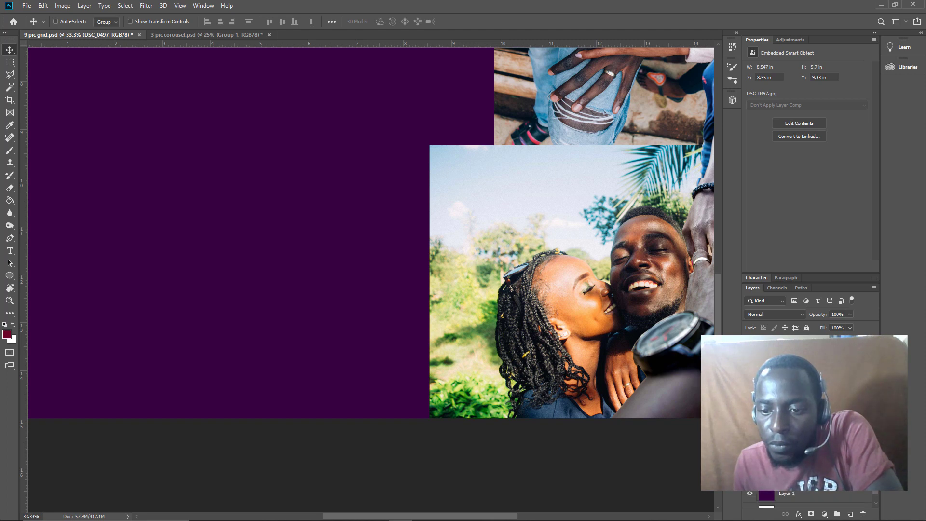
left_click(750, 410)
left_click(749, 410)
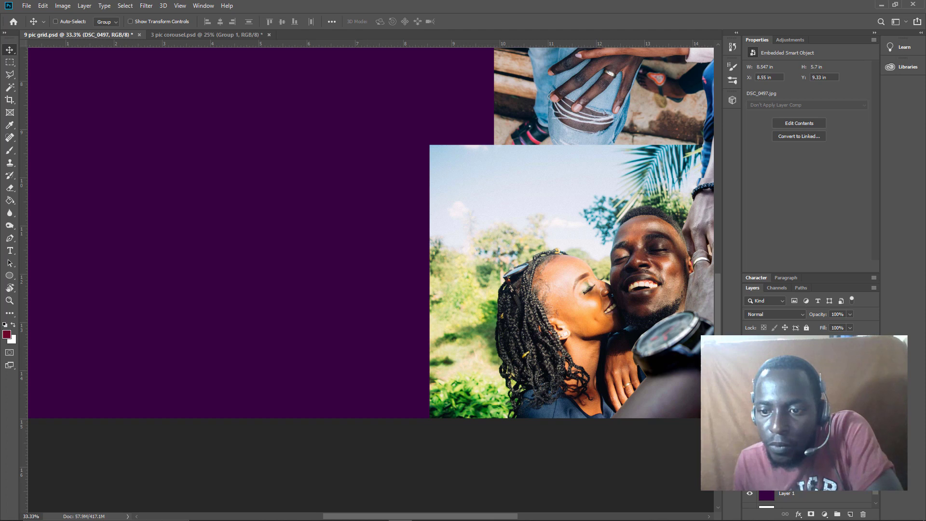
left_click(750, 410)
left_click(750, 410)
left_click(750, 410)
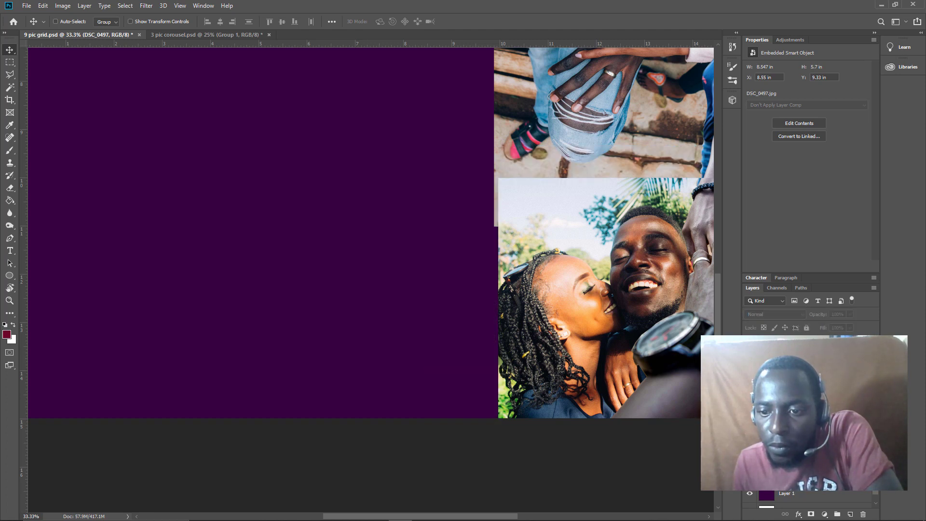
left_click(750, 410)
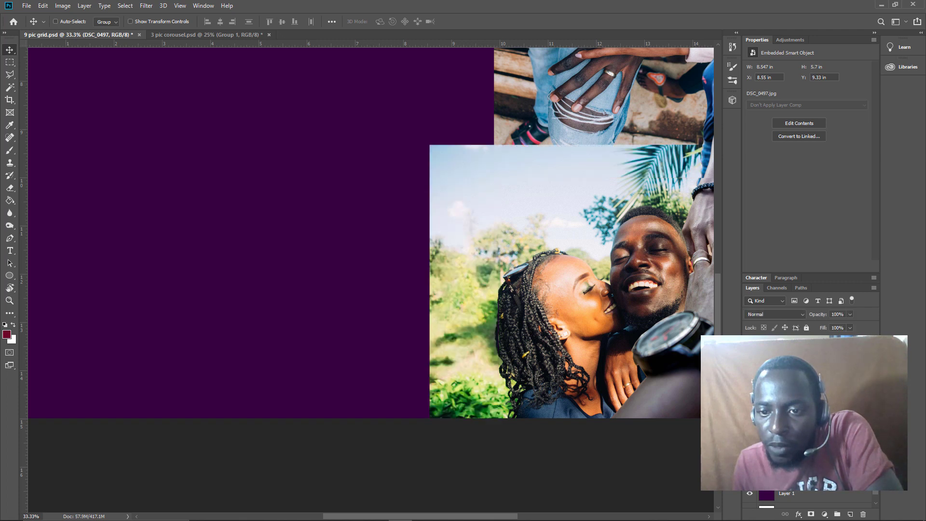
scroll(810, 500, "down", 3)
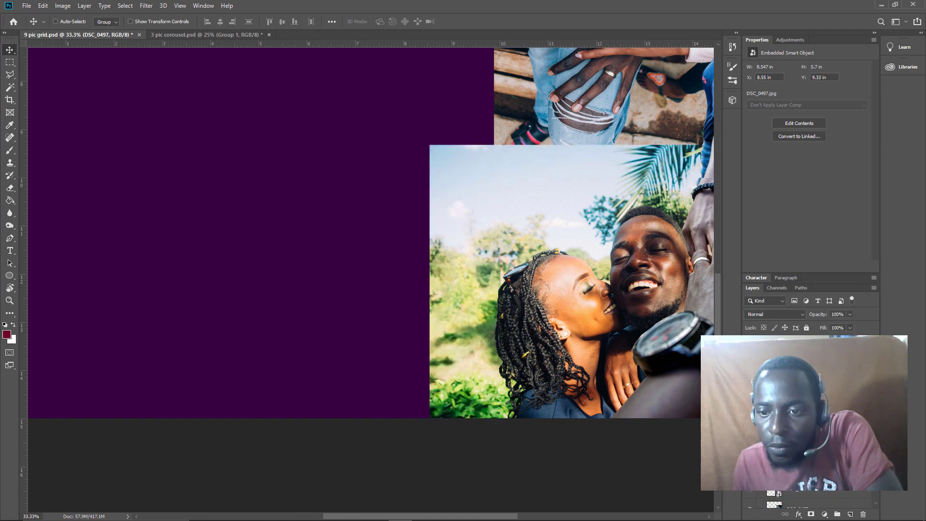
scroll(811, 499, "down", 3)
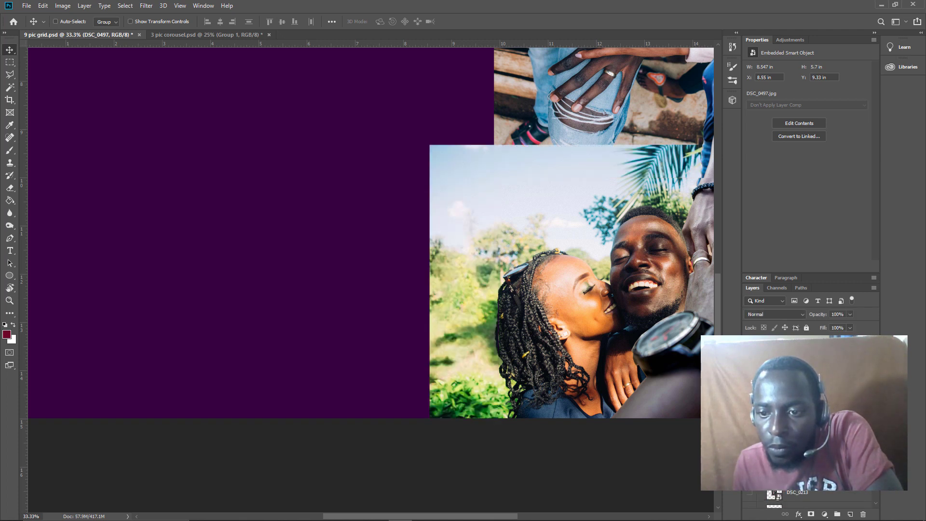
scroll(811, 499, "down", 1)
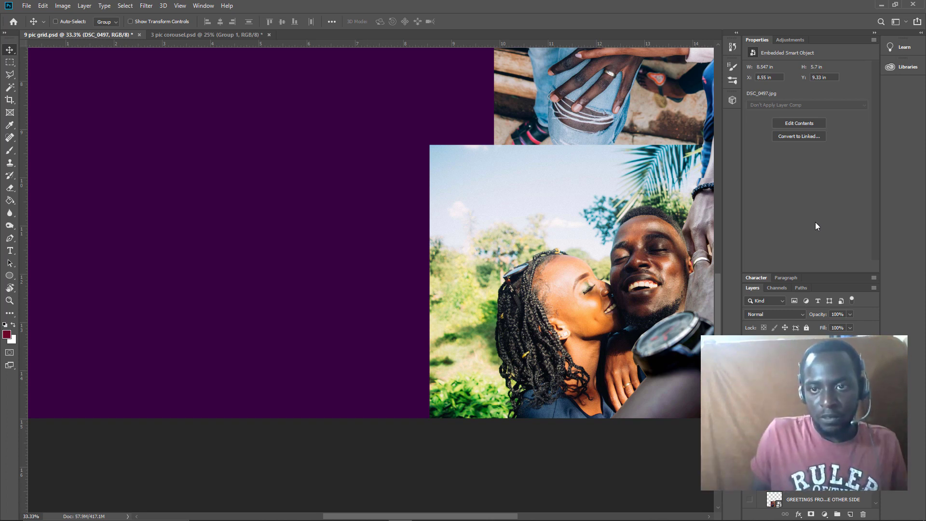
Step: In the 3 pic corousel document, compare the first picture with and without the overlaid hand photo, leaving the hands shown
left_click(187, 35)
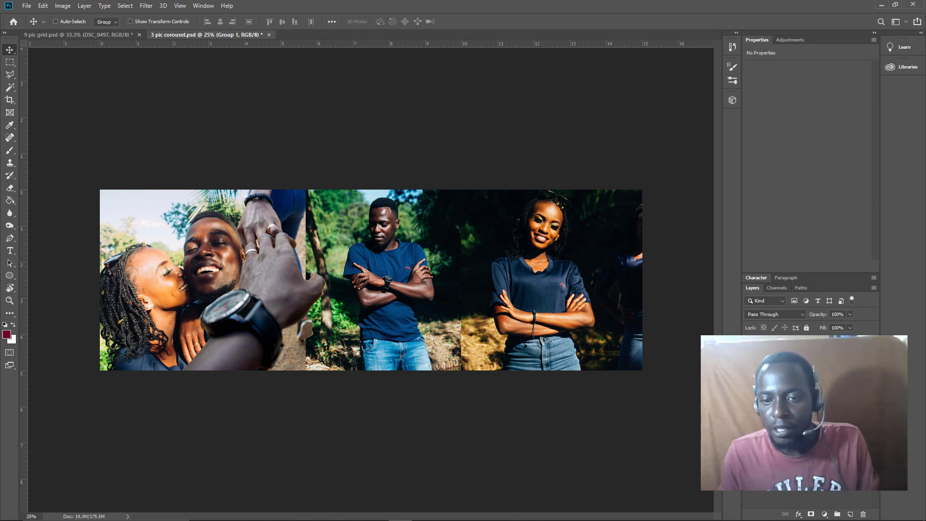
key("ctrl+z")
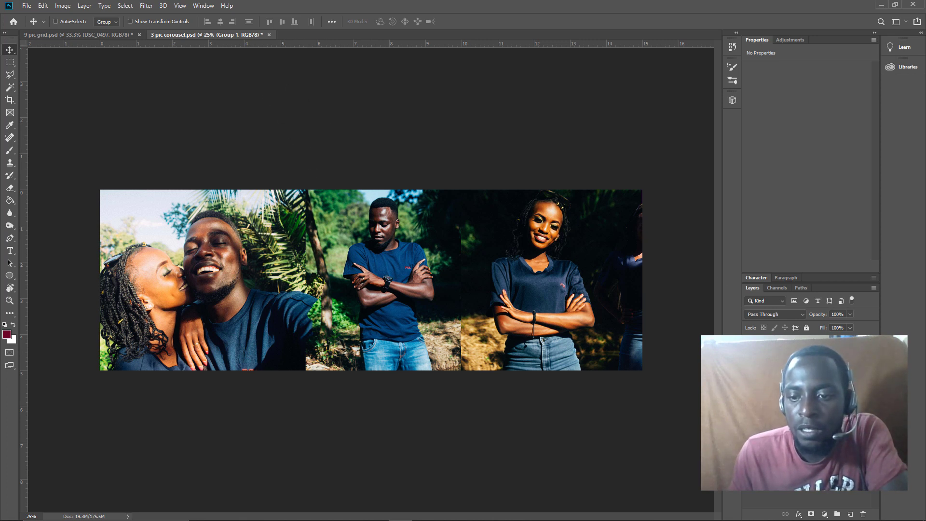
key("ctrl+v")
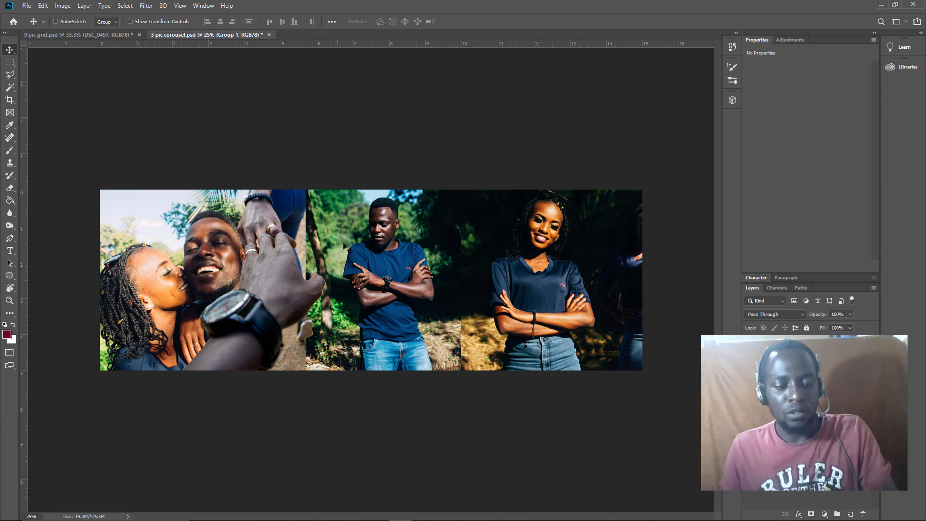
Step: Switch to OneNote to examine the finished carousel reference images, and return to the carousel document in Photoshop
key("alt+Tab")
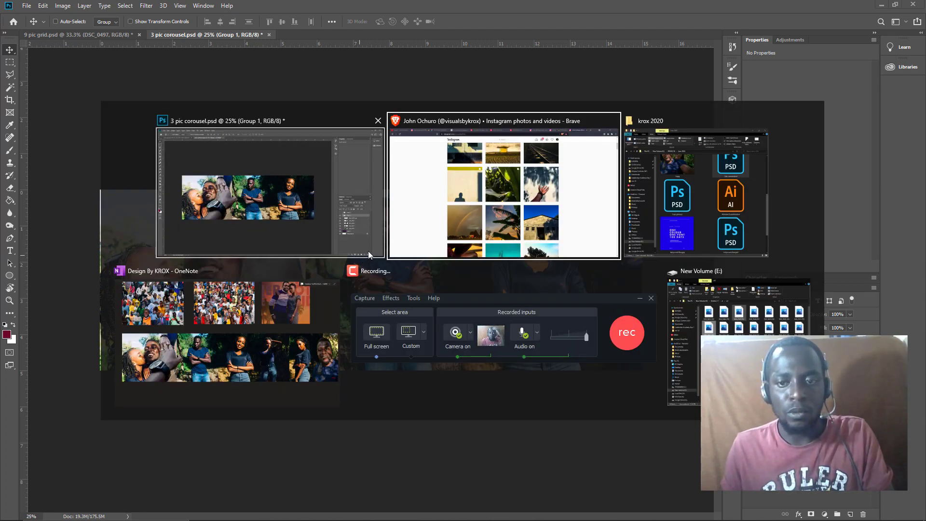
key("alt+Tab")
key("alt+Tab")
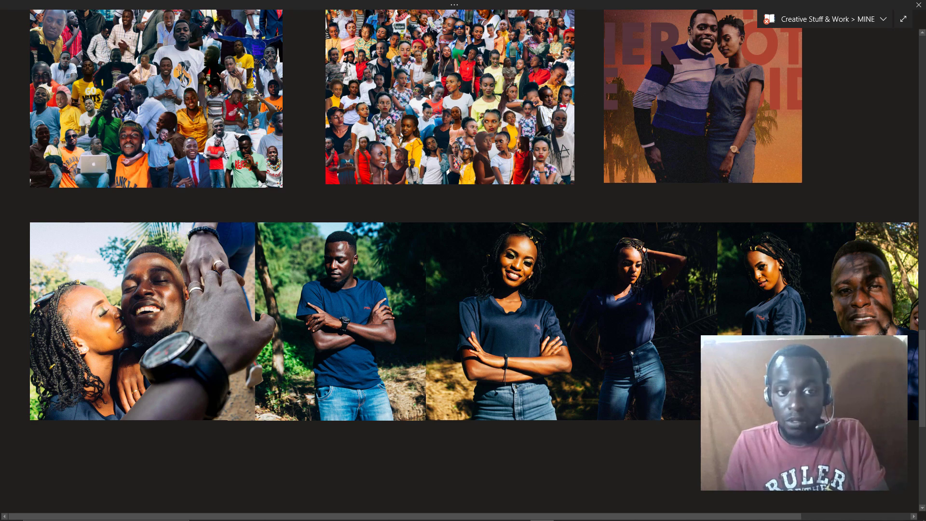
key("alt+Tab")
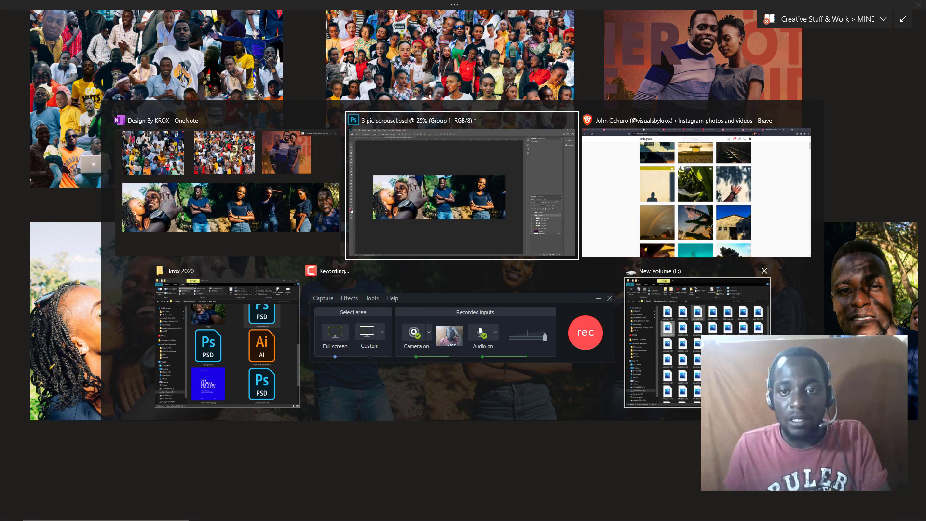
key("alt+Tab")
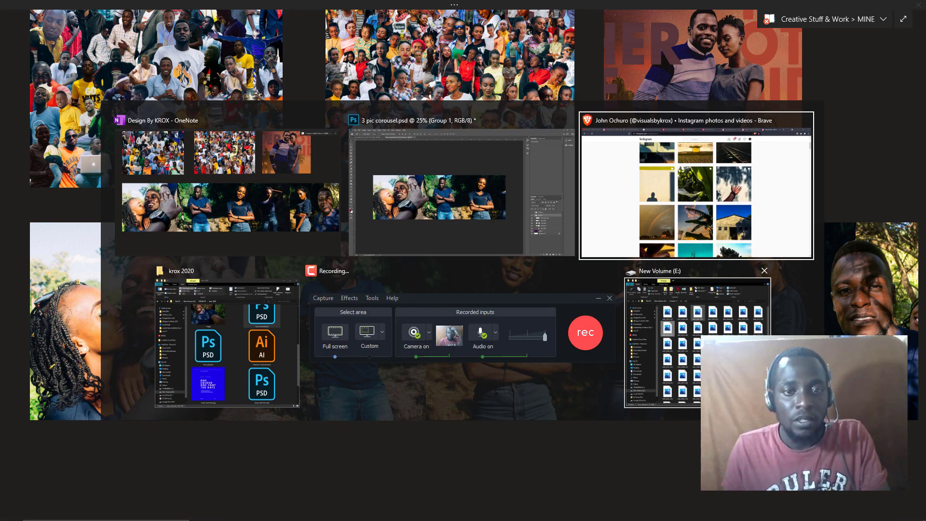
key("alt+Tab")
key("alt+Tab")
key("alt+Tab")
key("alt+Tab")
key("alt+Tab")
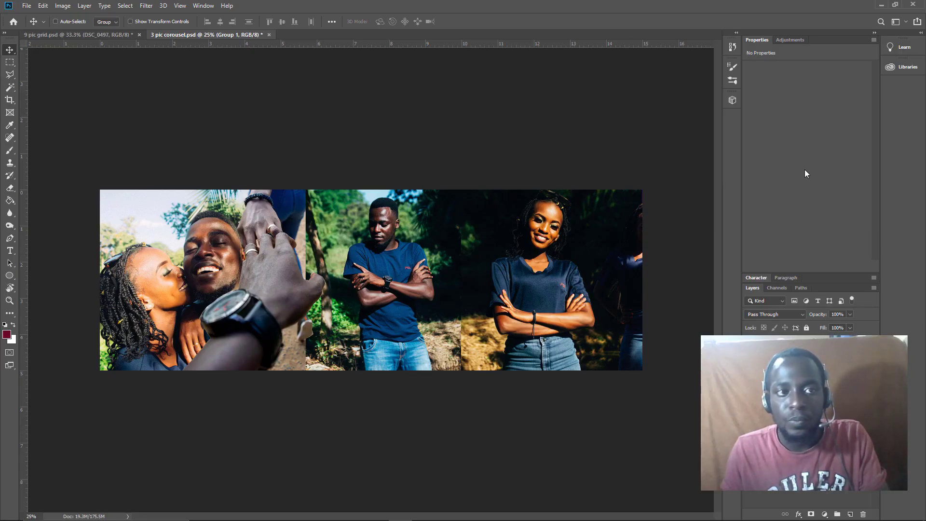
Step: In the 9 pic grid document, select the 1a copy layer and shift it slightly left to X 9.98 in
left_click(76, 35)
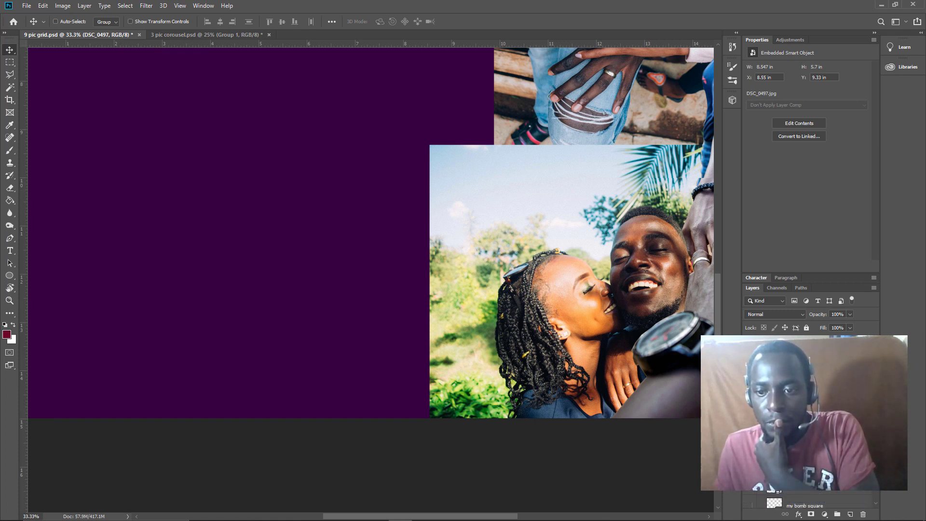
scroll(811, 497, "up", 1)
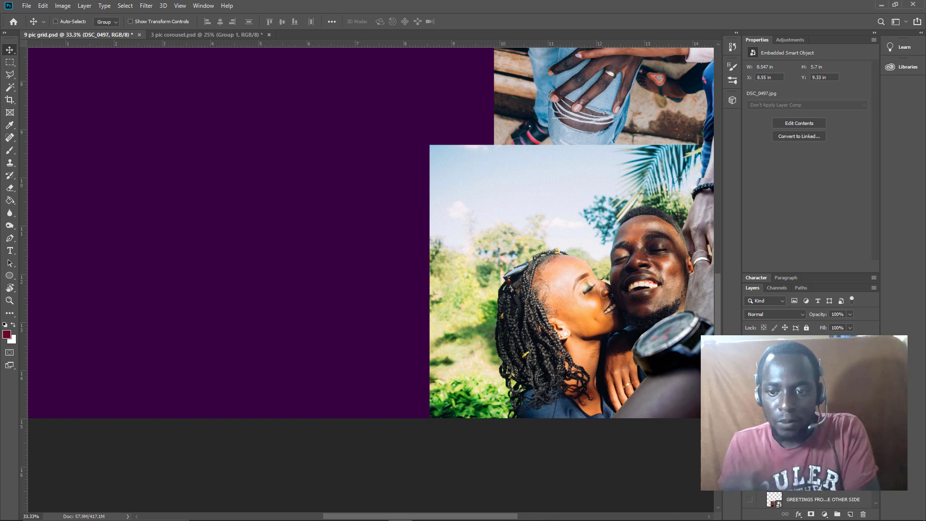
key("alt+bracketleft")
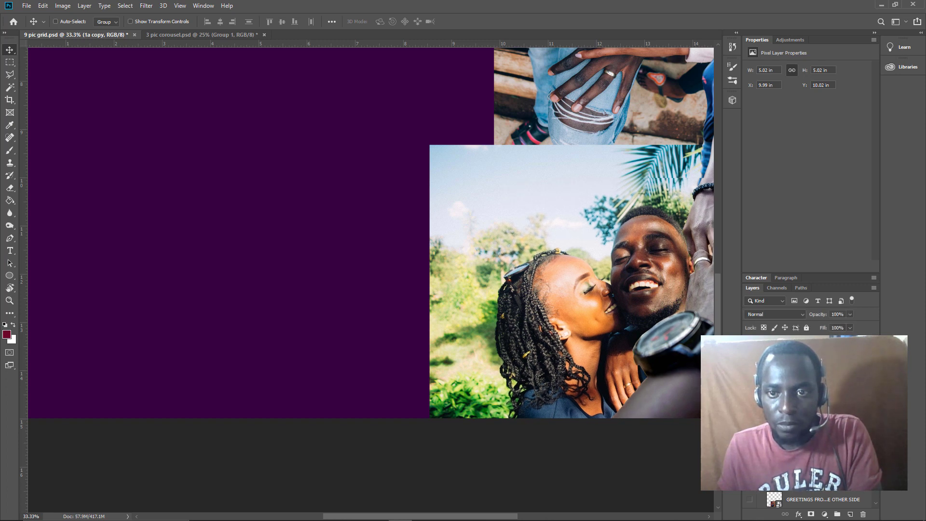
key("ctrl")
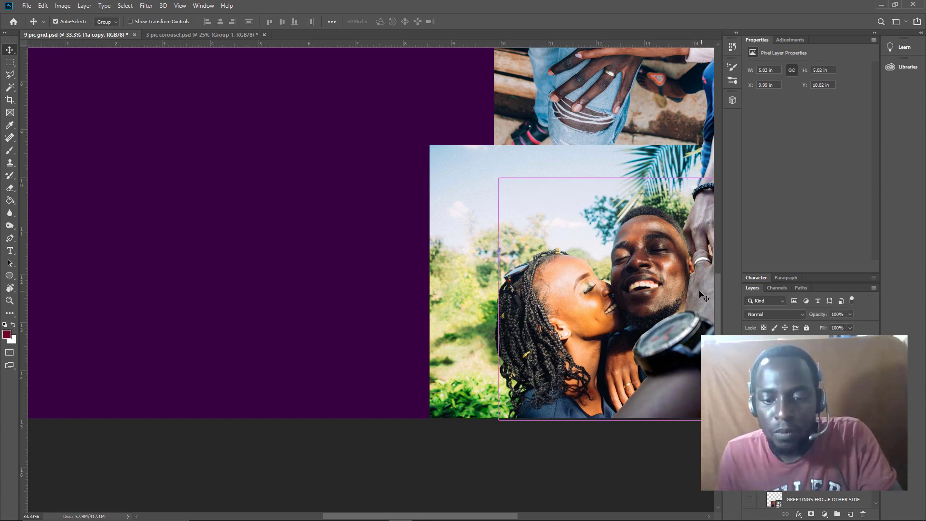
key("ctrl+plus")
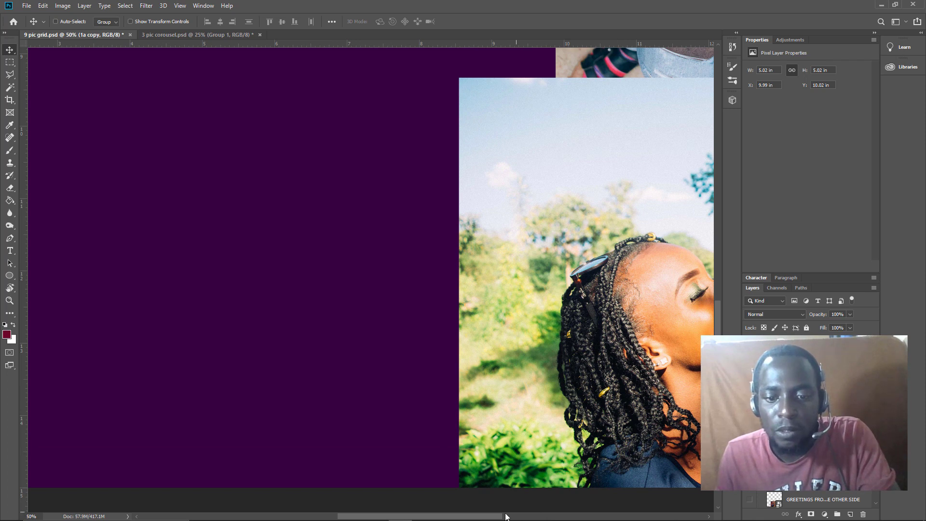
left_click_drag(495, 516, 586, 516)
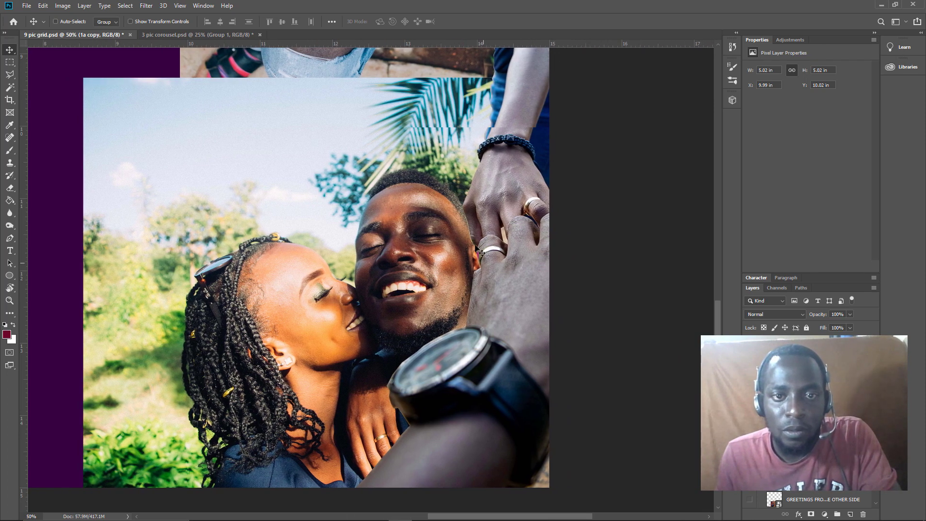
mouse_move(445, 163)
left_mouse_down()
mouse_move(433, 171)
mouse_move(437, 183)
mouse_move(445, 163)
left_mouse_up()
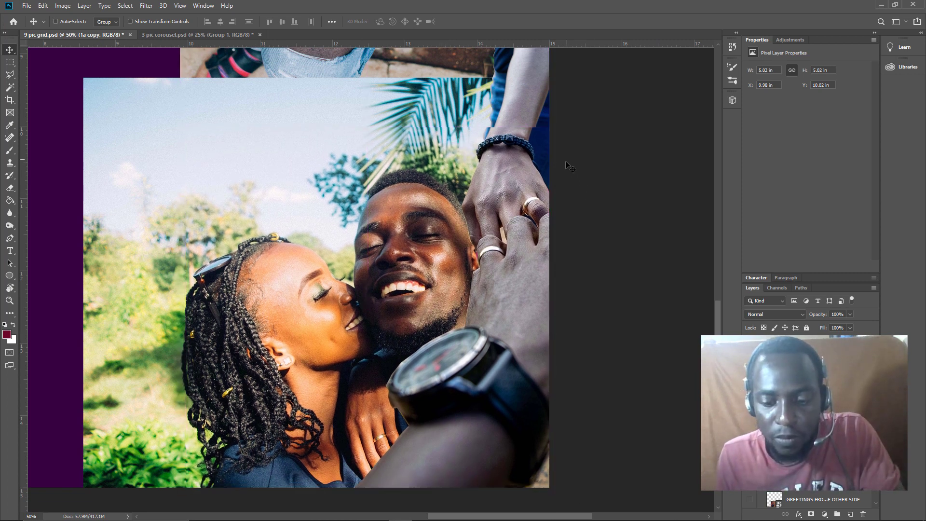
Step: Nudge the 1a copy layer to X 9.97 in and Y 10.04 in, aligning its palm leaves with the photo beneath
key("ctrl")
key("ctrl+plus")
scroll(497, 169, "up", 2)
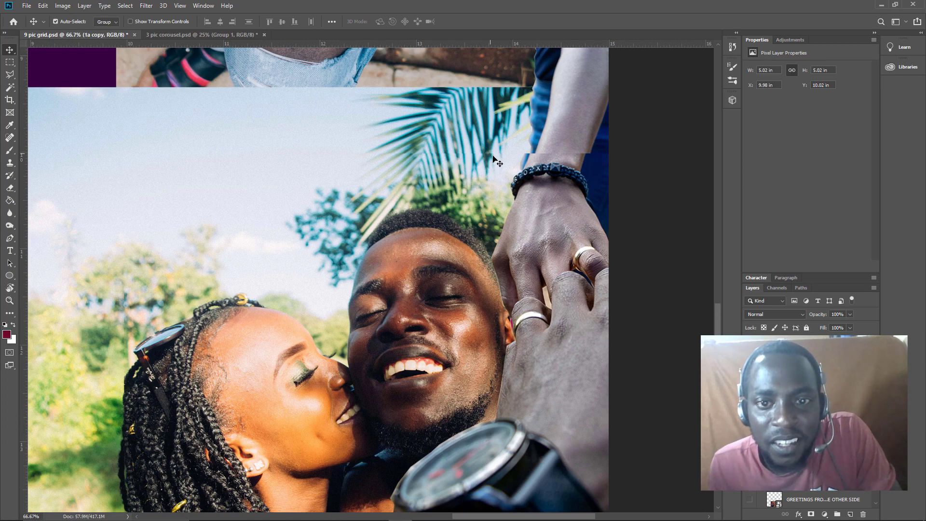
key("ctrl+plus")
key("ctrl+plus")
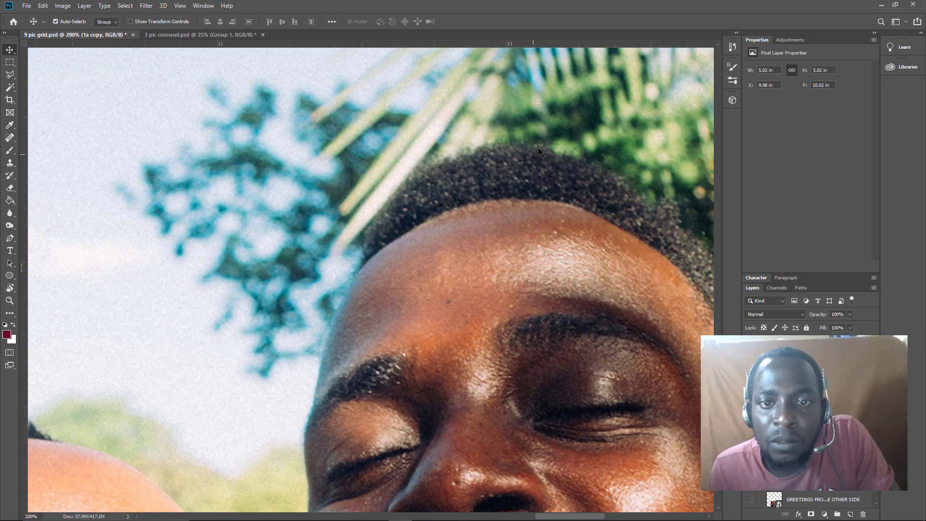
scroll(567, 149, "up", 1)
scroll(566, 148, "up", 4)
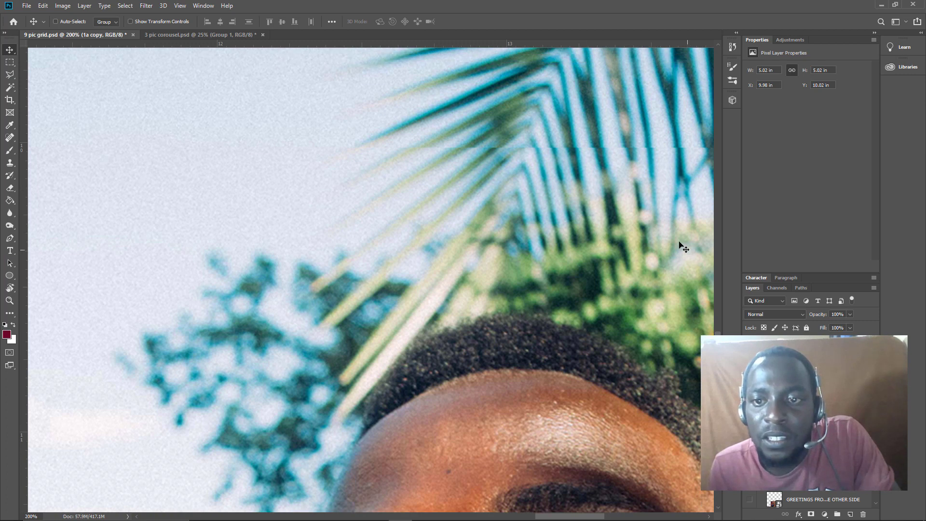
mouse_move(683, 193)
left_mouse_down()
mouse_move(682, 246)
mouse_move(674, 168)
mouse_move(695, 259)
mouse_move(677, 194)
left_mouse_up()
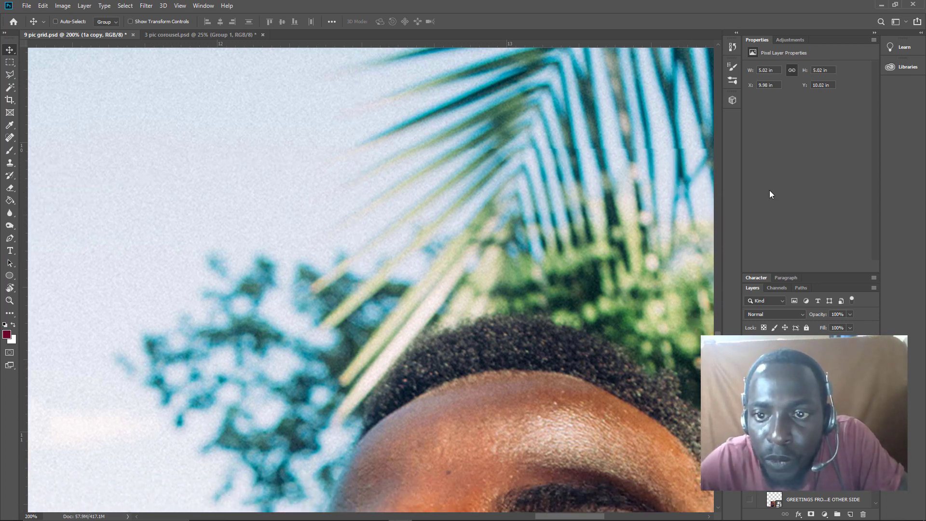
key("Up")
key("Left")
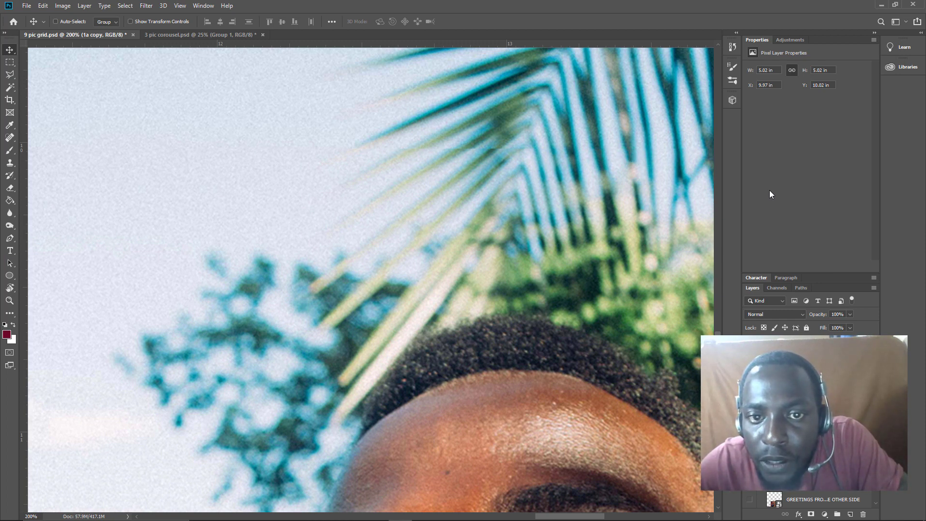
key("Right")
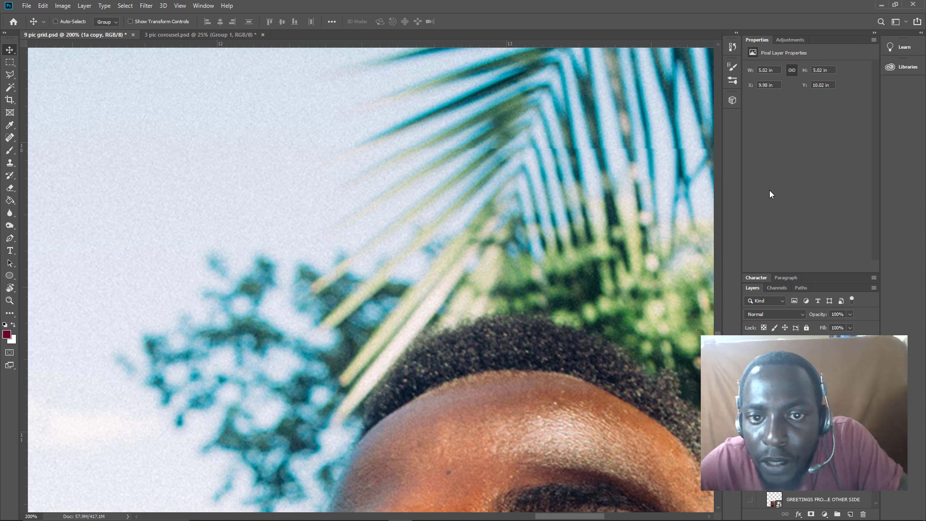
key("Left")
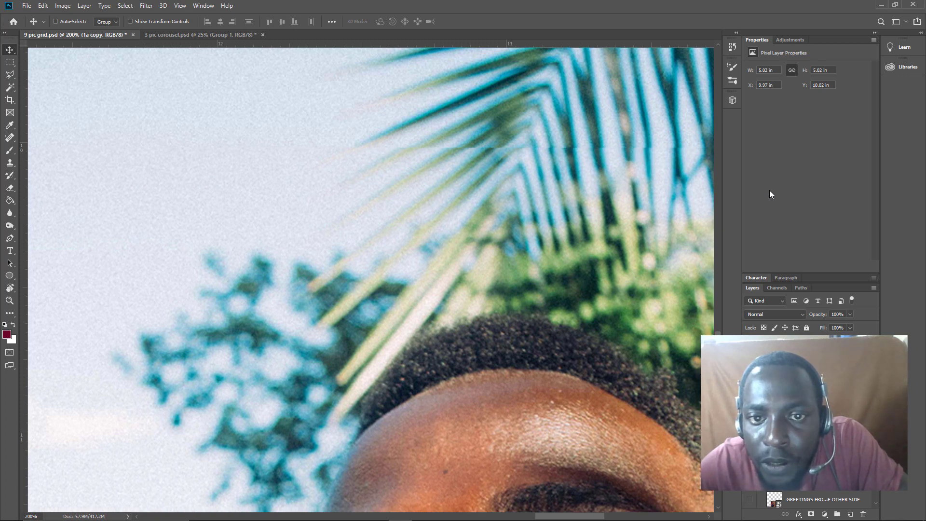
key("Down")
key("Down")
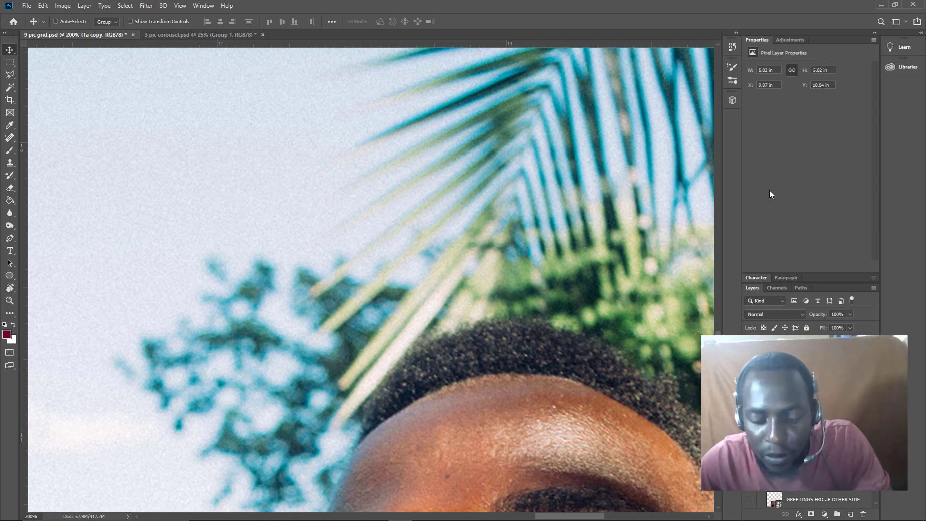
key("ctrl+plus")
key("ctrl+minus")
key("ctrl+minus")
key("ctrl+minus")
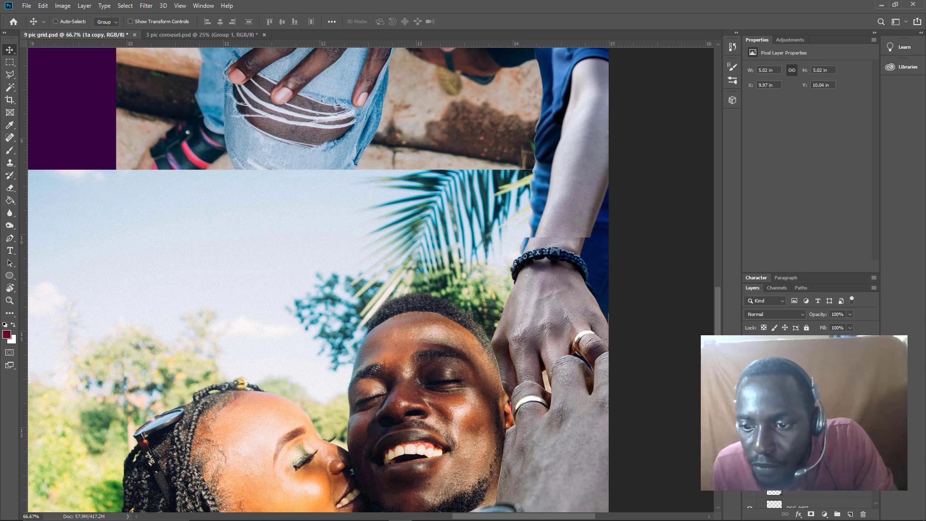
scroll(810, 497, "down", 1)
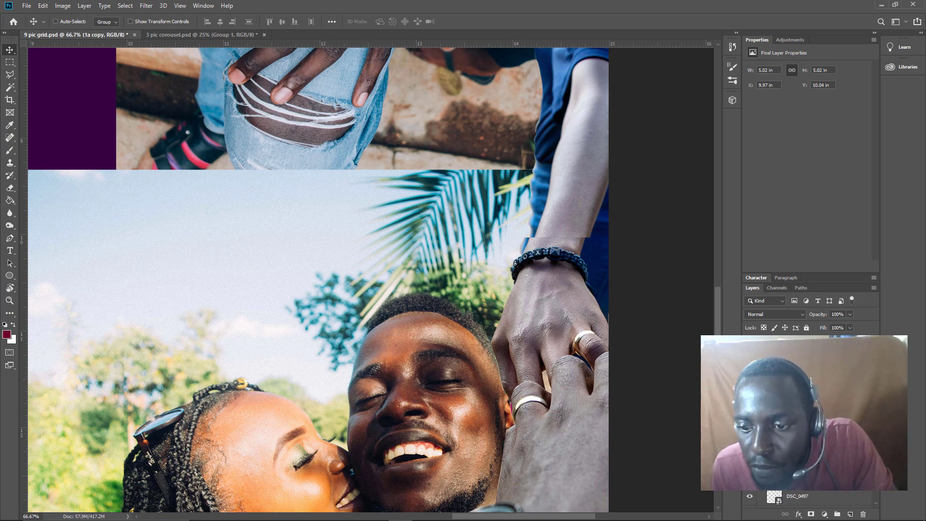
scroll(810, 502, "down", 1)
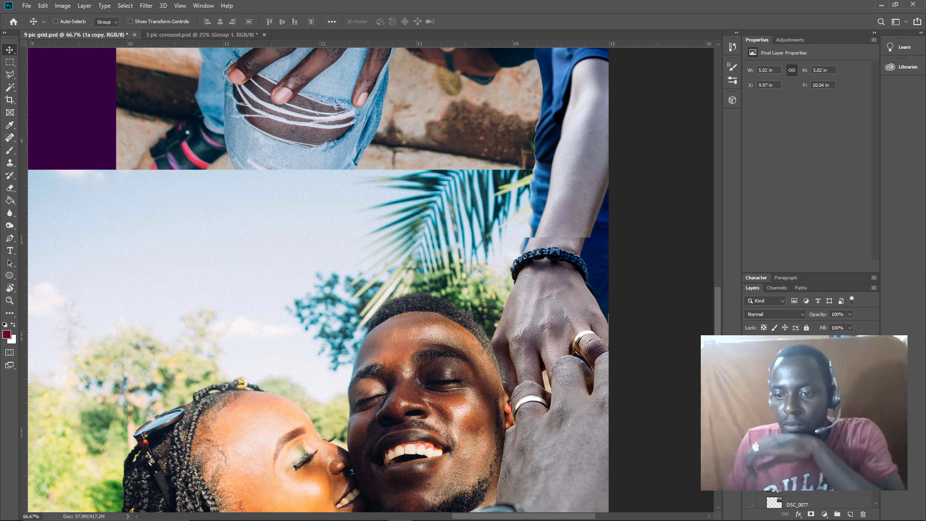
scroll(810, 502, "down", 1)
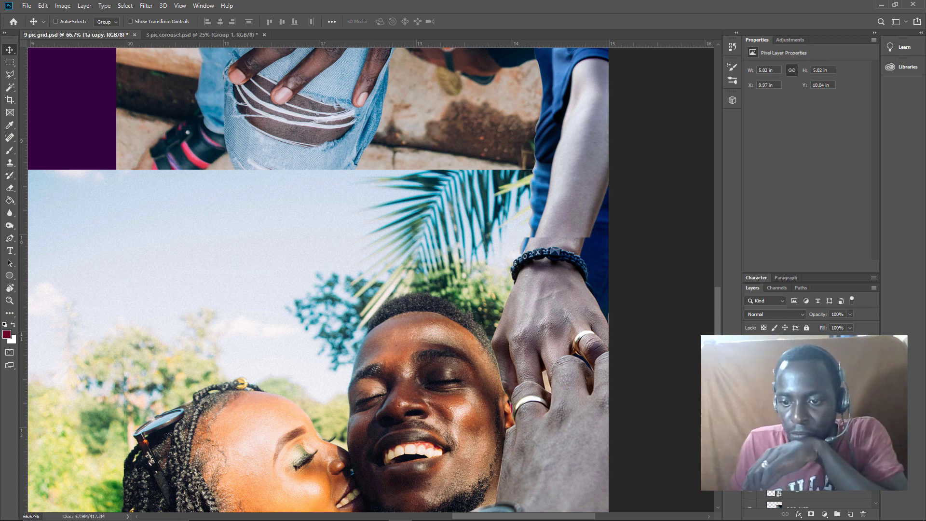
Step: Compare the grid with and without the 1a copy layer around the couple photo, leaving the layer shown
scroll(811, 502, "down", 1)
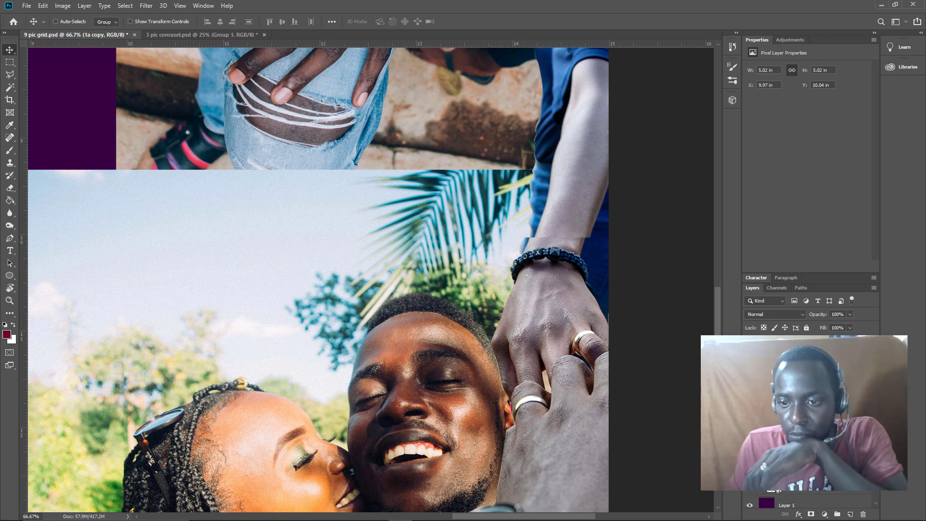
left_click(750, 491)
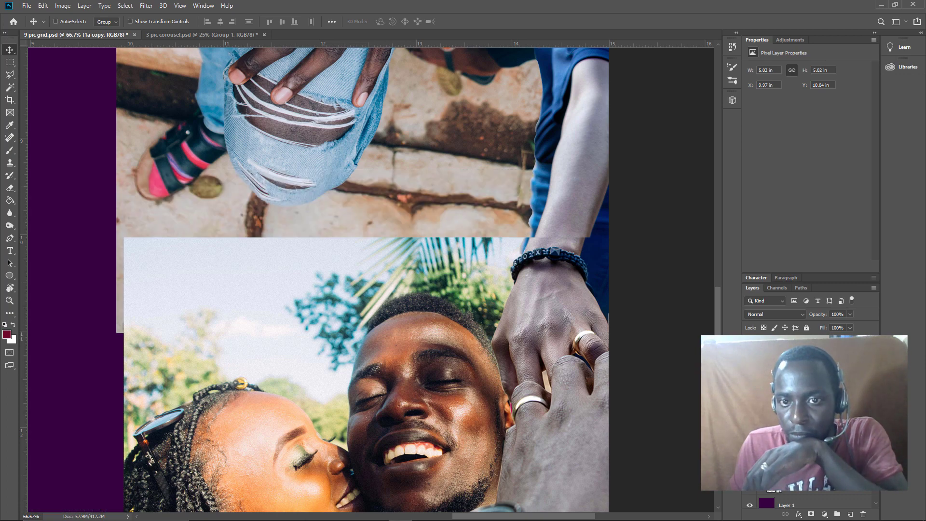
left_click(750, 490)
left_click(750, 490)
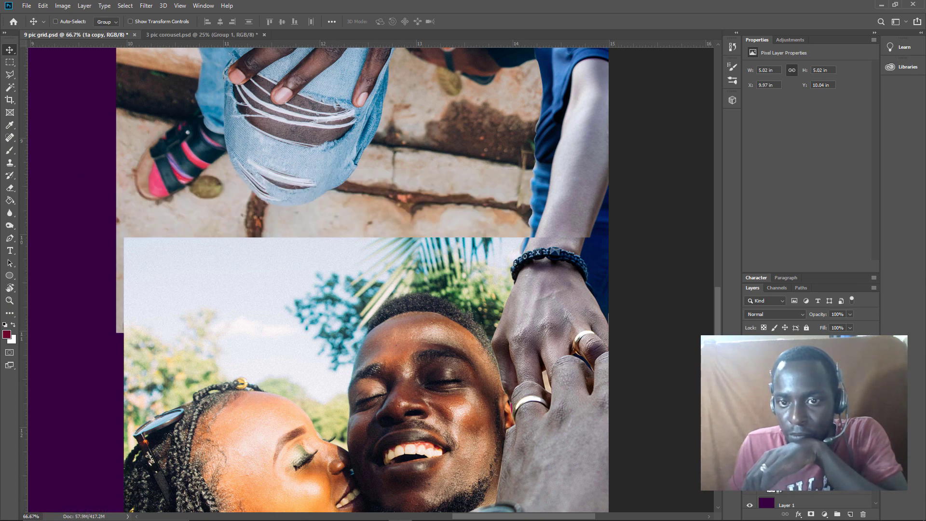
left_click(750, 491)
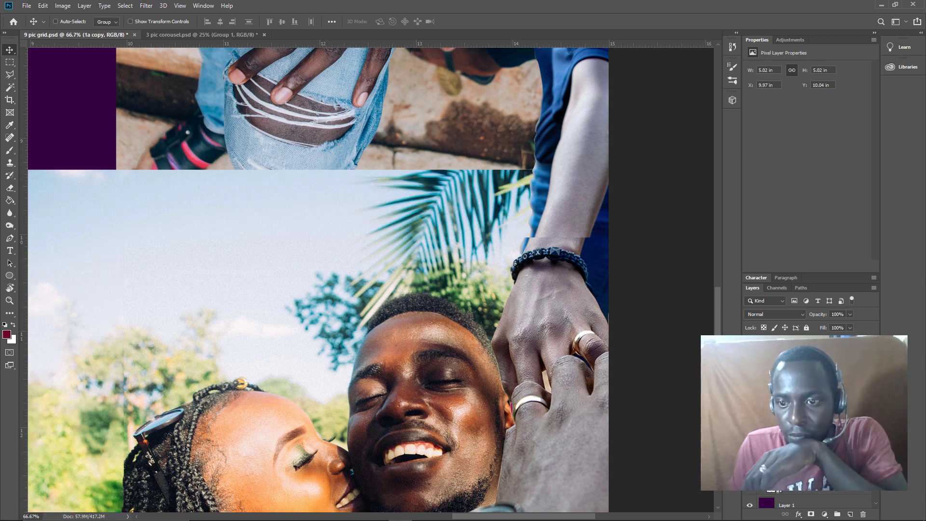
left_click(750, 491)
left_click(750, 491)
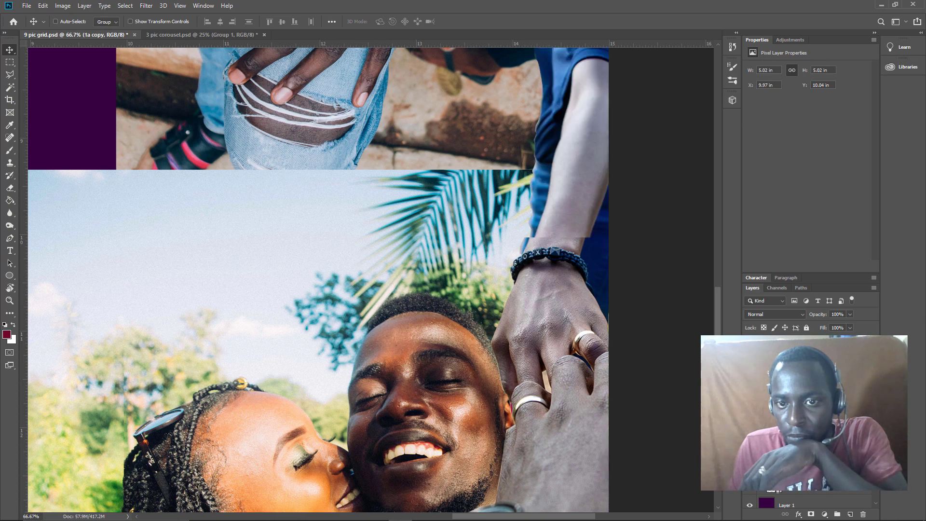
Step: Select the DSC_0511 layer and nudge it left to X 12.21 in, lining its forearm up with the wrist beneath
key("alt+bracketleft")
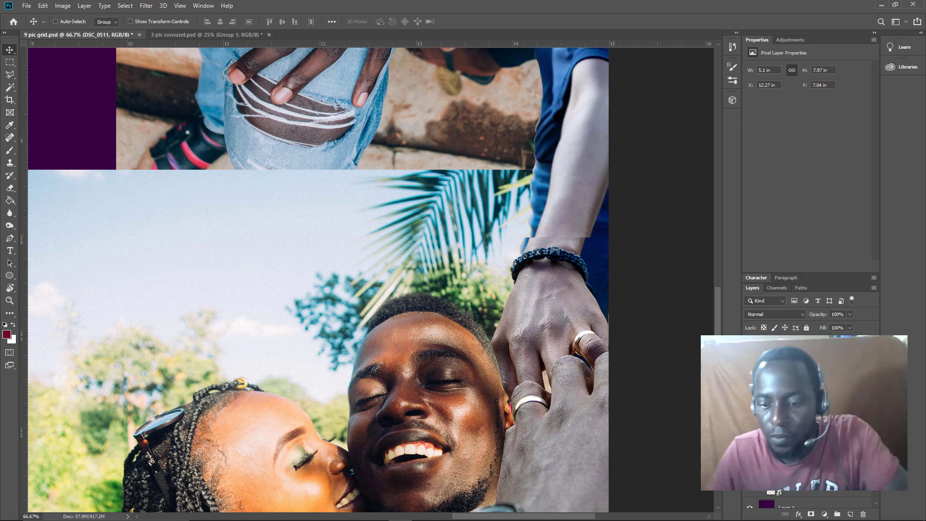
key("Left")
key("Left")
key("Left")
key("Left")
key("Left")
key("Left")
key("Left")
key("Left")
key("Left")
key("Left")
key("Left")
key("Left")
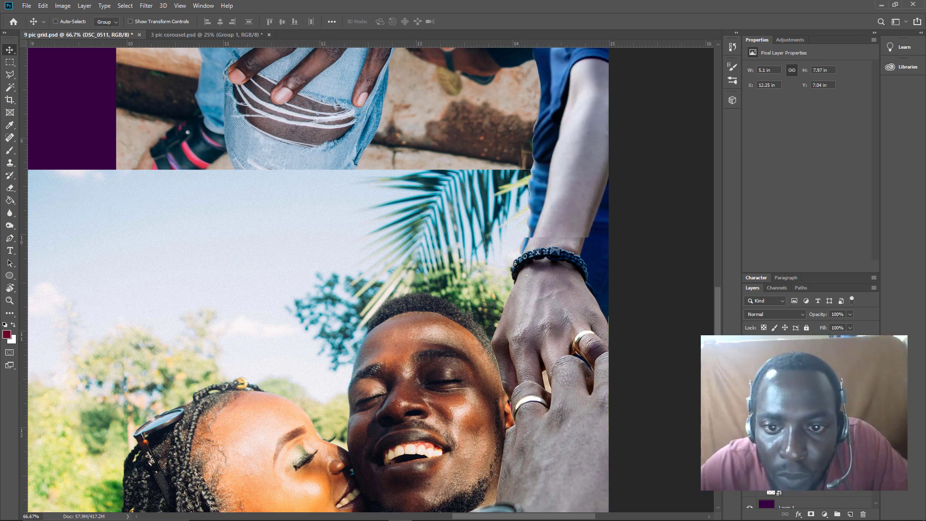
key("Left")
key("Left")
key("Left")
key("Left")
key("Left")
key("Left")
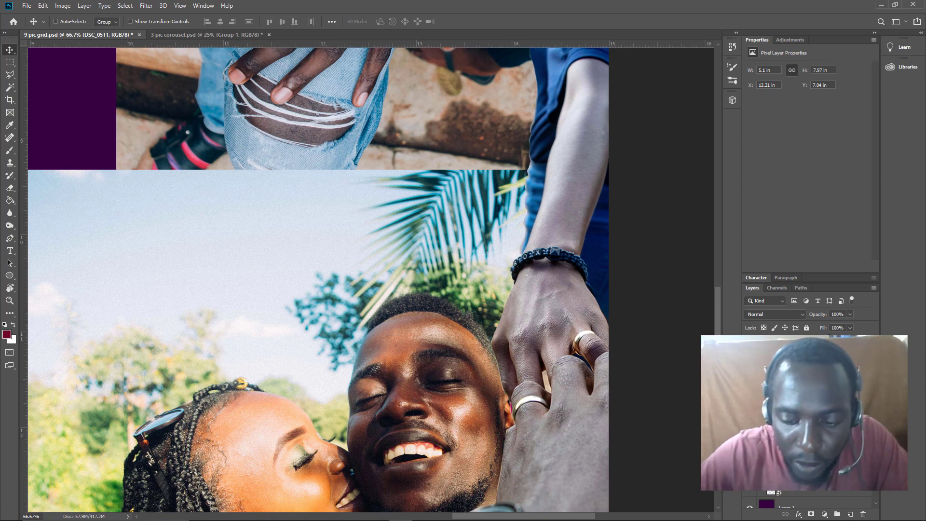
Step: Examine the whole nine-picture grid, checking how the hand, couple and banana leaf photos sit together
key("ctrl+plus")
key("ctrl+minus")
key("ctrl+minus")
key("ctrl+minus")
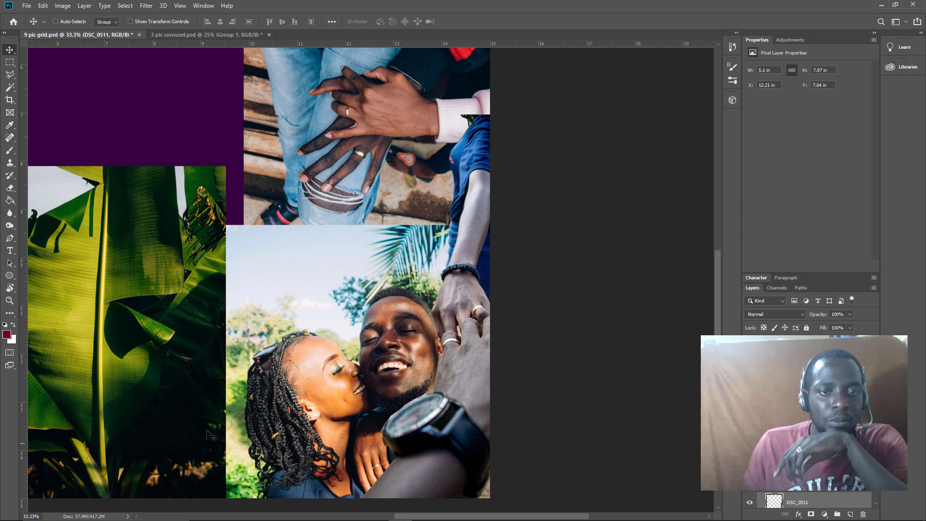
scroll(199, 302, "up", 1)
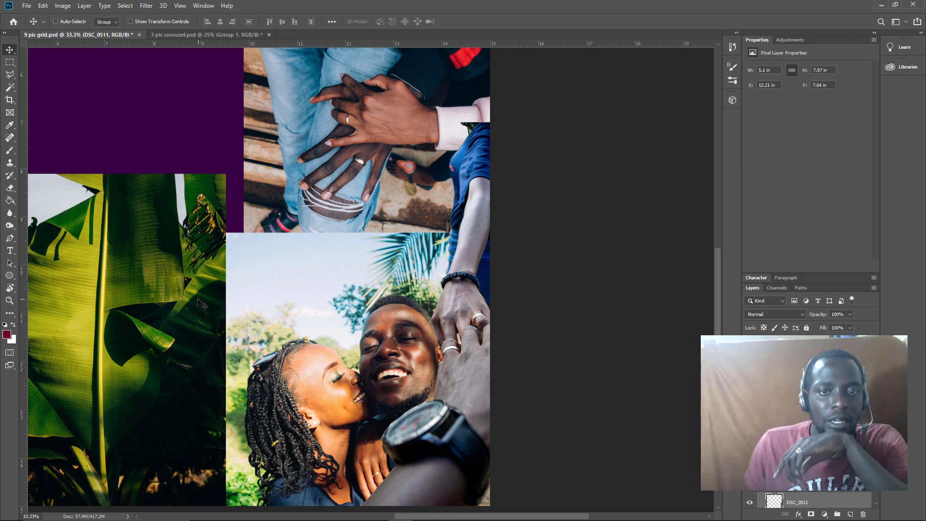
scroll(200, 300, "up", 6)
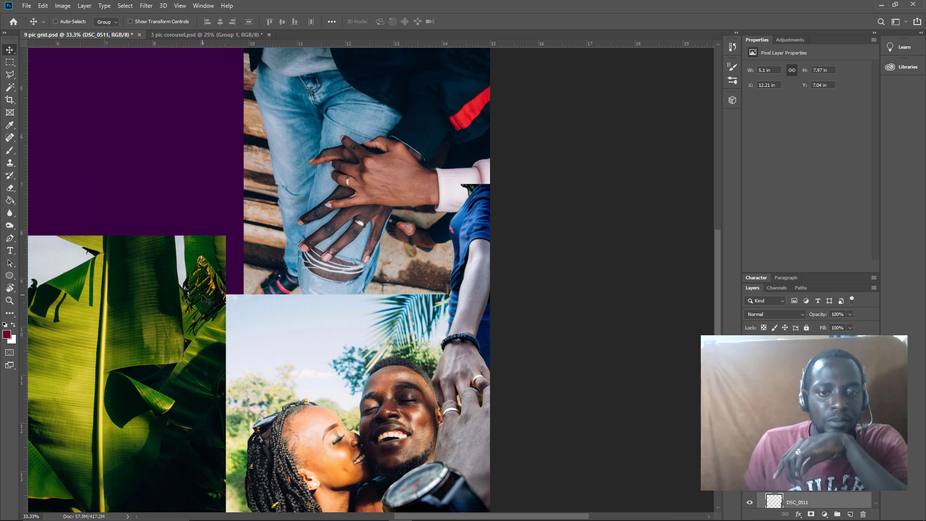
scroll(203, 299, "up", 5)
scroll(211, 313, "down", 8)
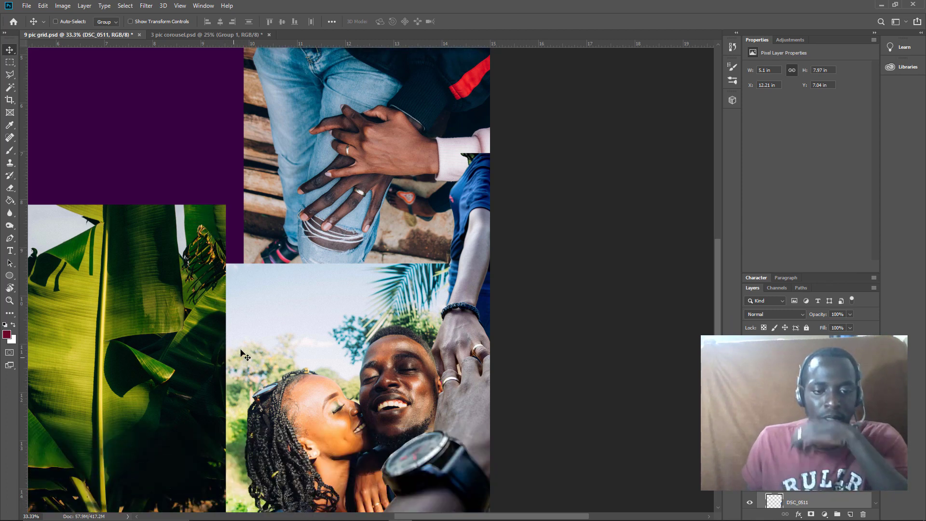
scroll(246, 356, "down", 8)
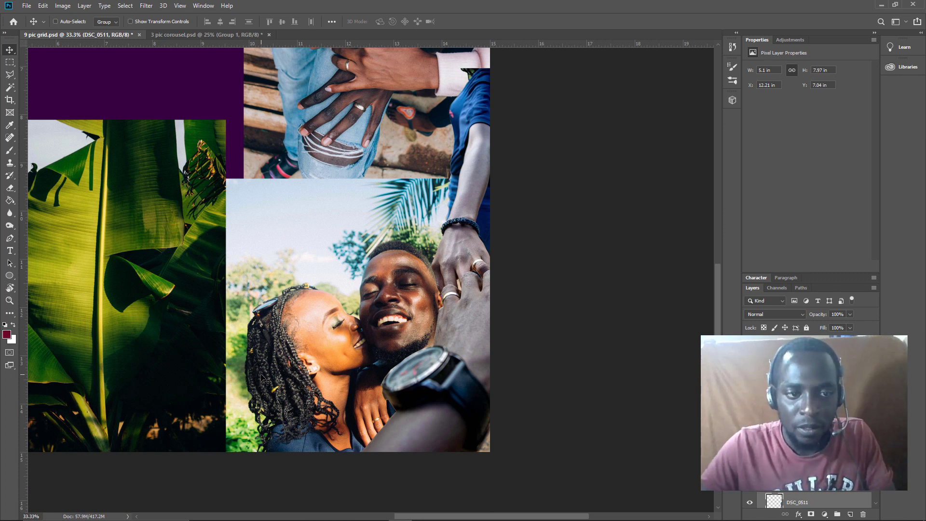
key("ctrl+minus")
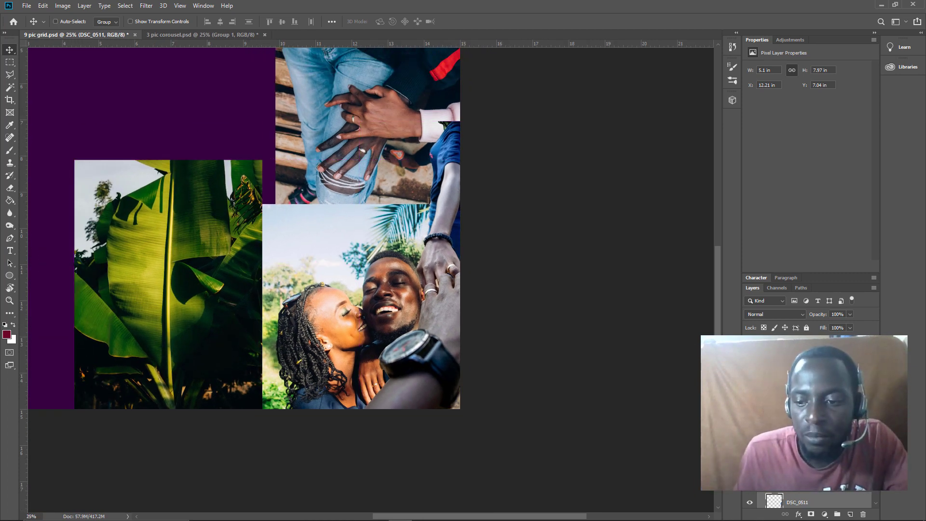
key("ctrl")
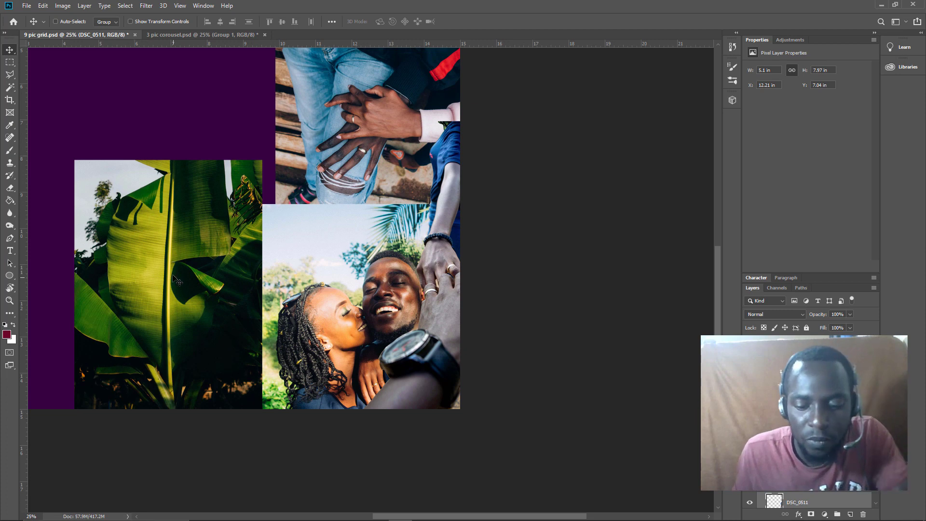
key("ctrl+minus")
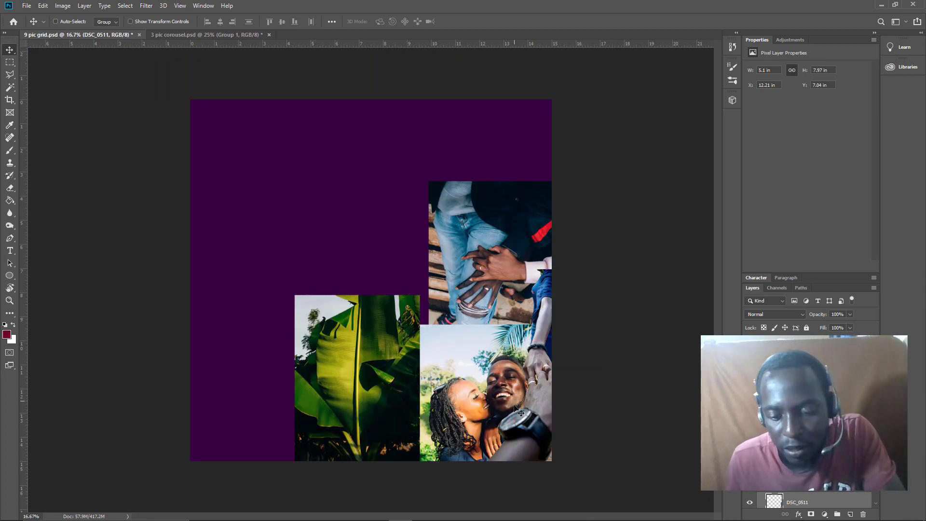
Step: Show the guides and the dark red brush strokes over the seam between the banana leaf and couple photos
key("ctrl+semicolon")
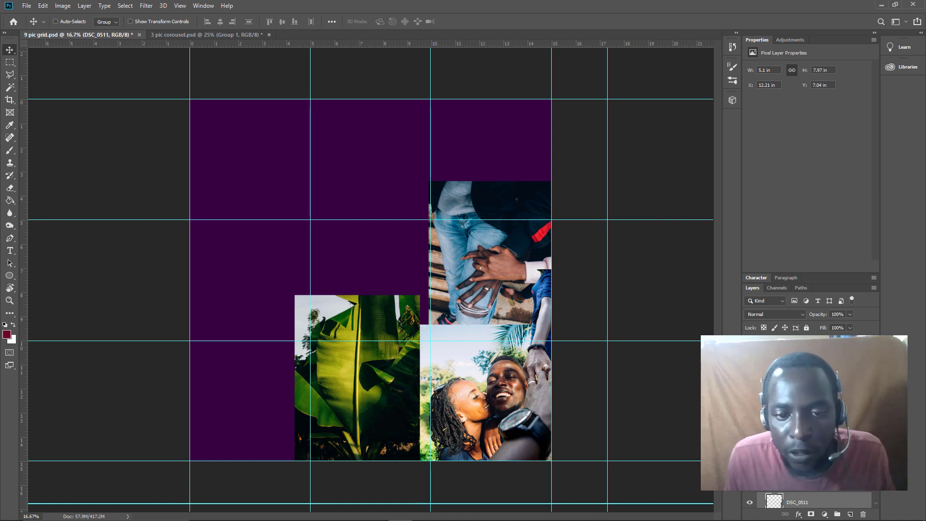
key("ctrl+z")
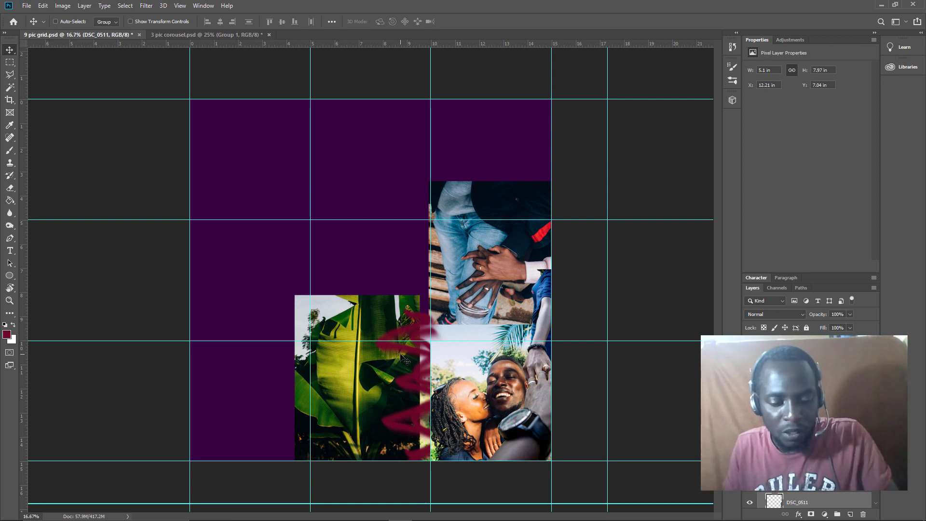
key("ctrl+plus")
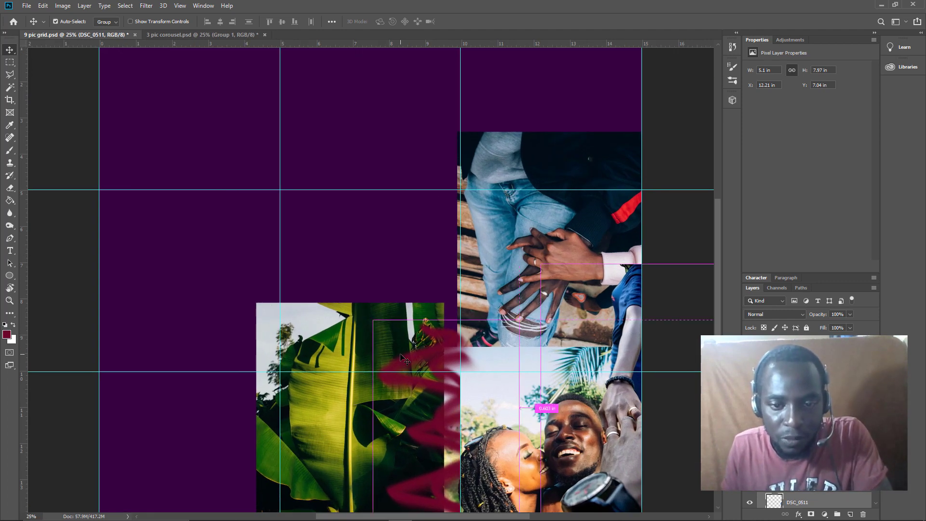
scroll(404, 359, "down", 5)
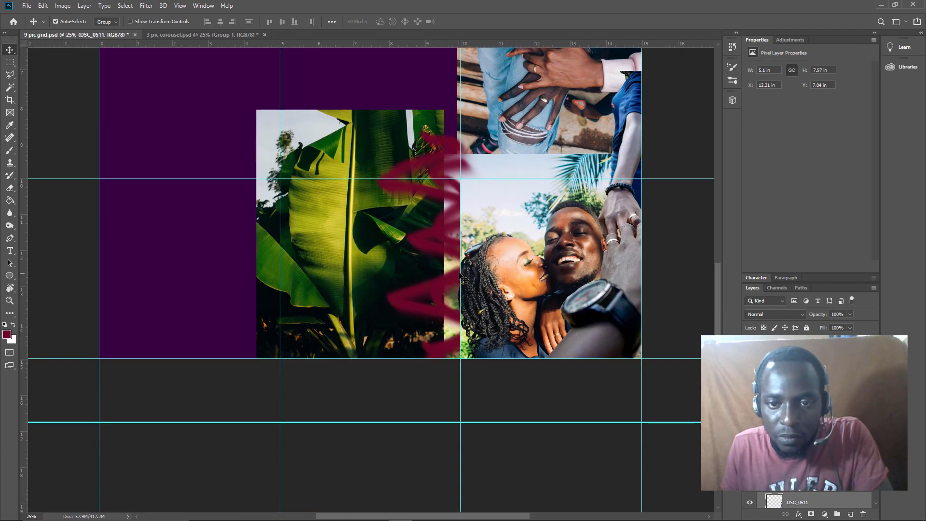
key("ctrl+plus")
scroll(479, 236, "up", 1)
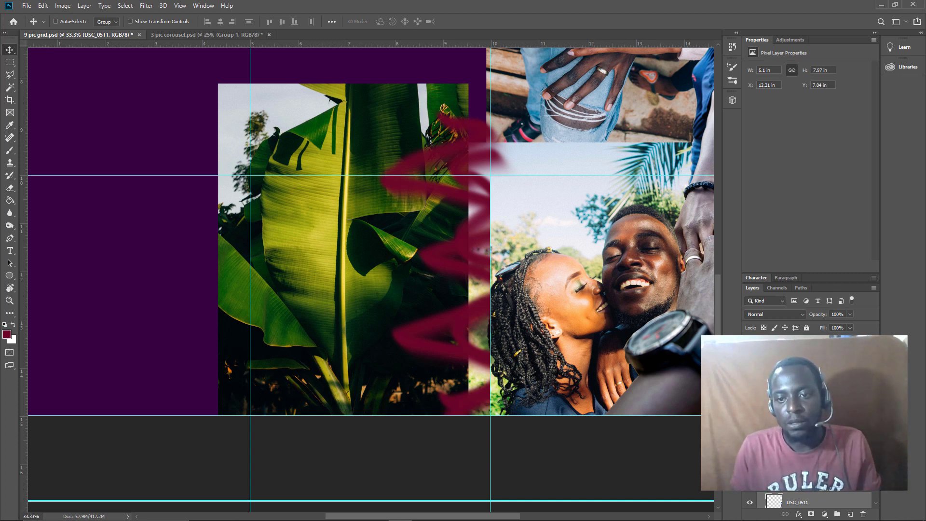
Step: Bring the outstretched-hand photo DSC_1992 into view over the banana leaf photo and select its layer
key("ctrl+v")
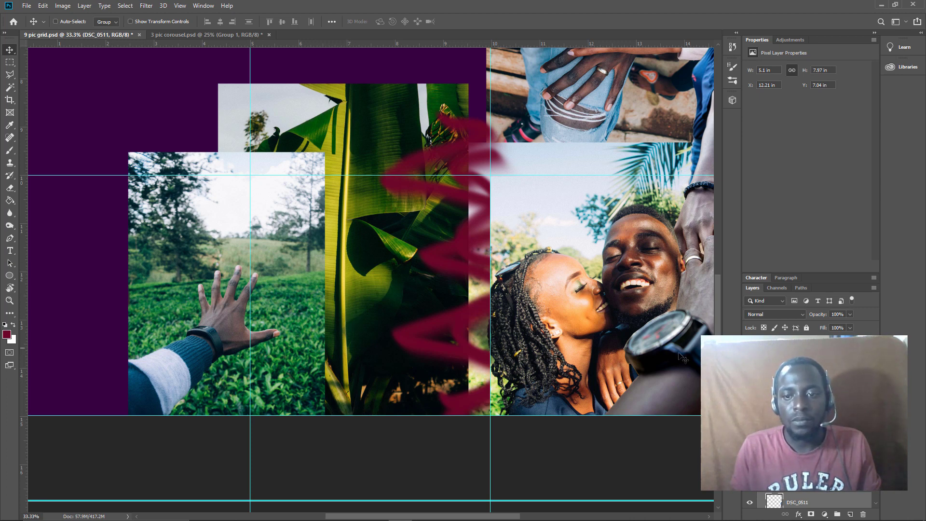
key("alt+bracketleft")
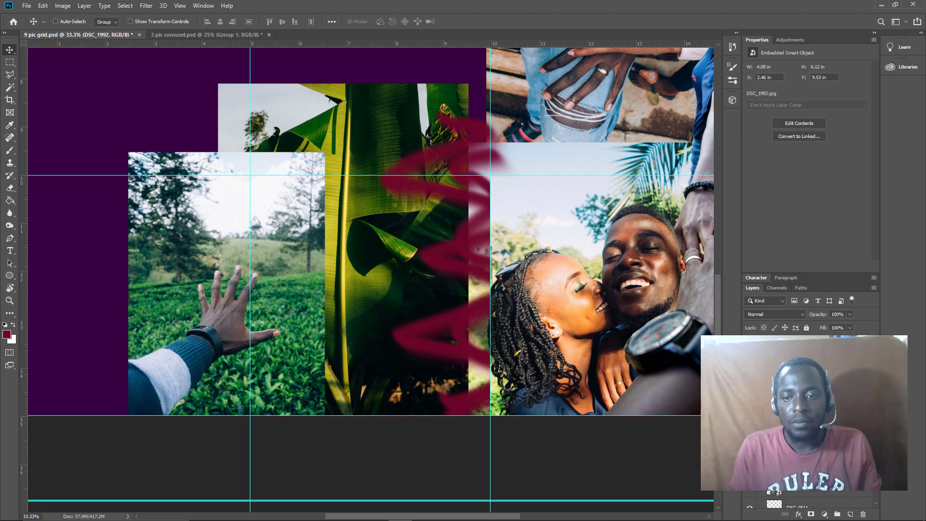
key("ctrl+comma")
key("ctrl+comma")
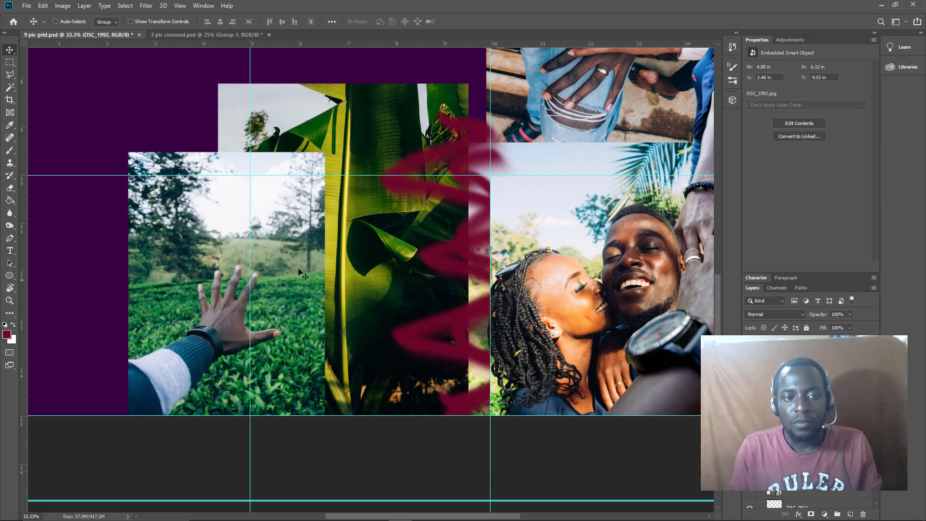
Step: Move the DSC_1992 photo across the seam with the couple photo, to X 7.5 in and Y 9.12 in
left_click_drag(299, 272, 418, 248)
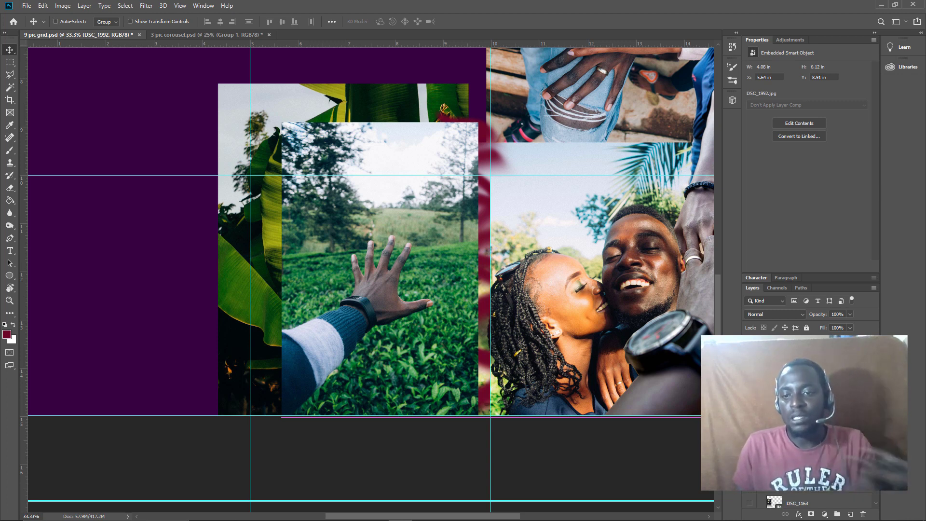
scroll(810, 434, "up", 2)
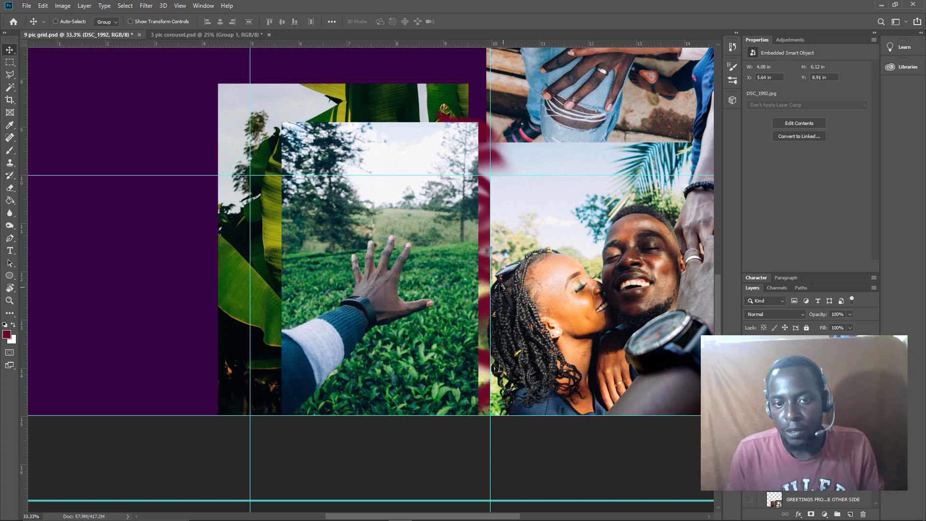
left_click_drag(440, 306, 525, 312)
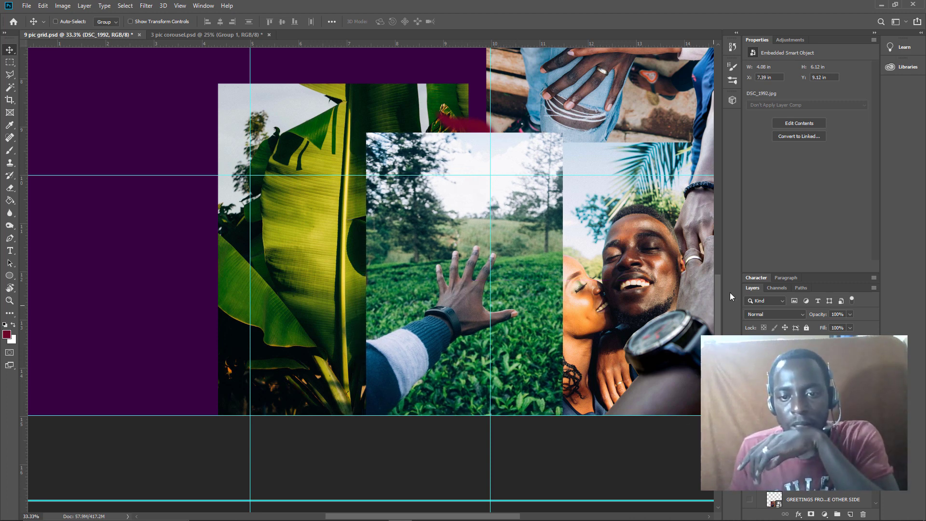
key("shift+Right")
key("shift+Right")
key("shift+Right")
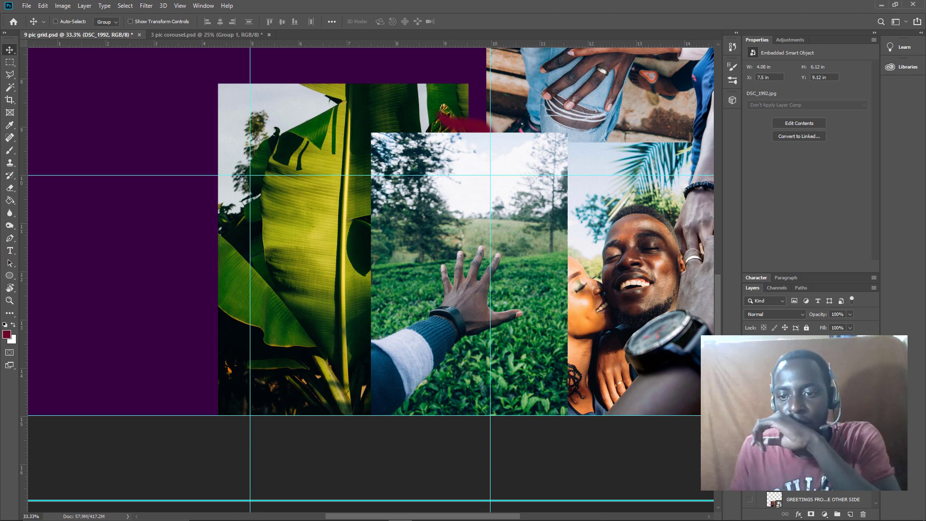
Step: Duplicate the DSC_1992 layer as a hidden backup and rasterize the original layer
left_click(55, 21)
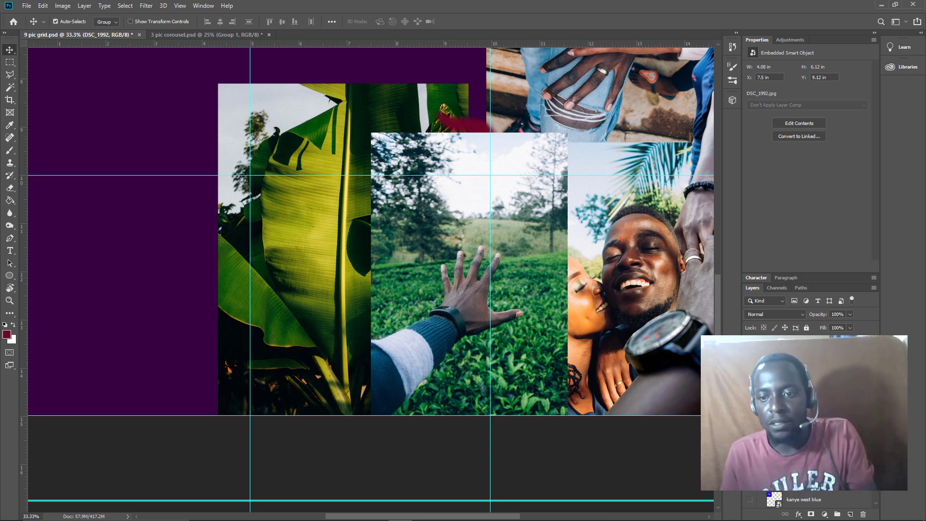
key("ctrl+j")
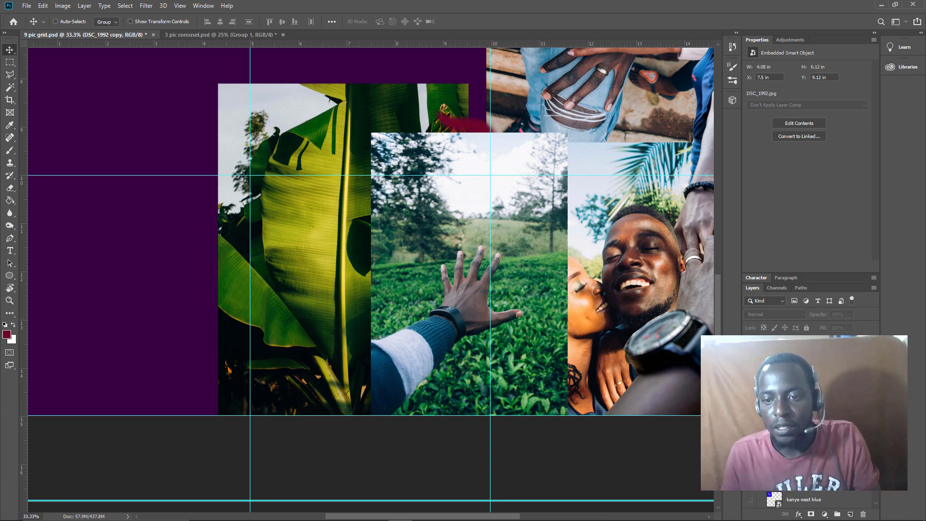
right_click(801, 366)
left_click(706, 283)
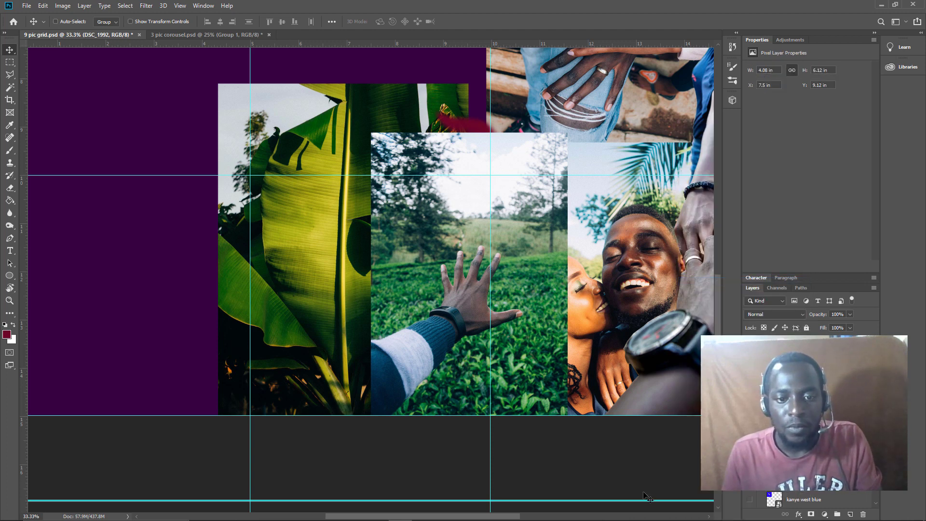
Step: Draw a loose freehand Lasso selection around the outstretched hand and striped sleeve in the DSC_1992 photo
left_click(10, 75)
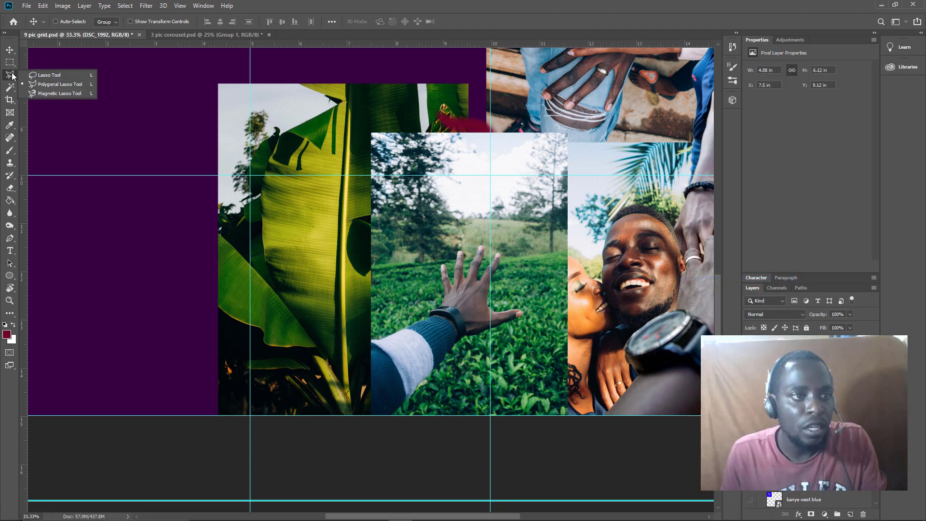
left_click(44, 75)
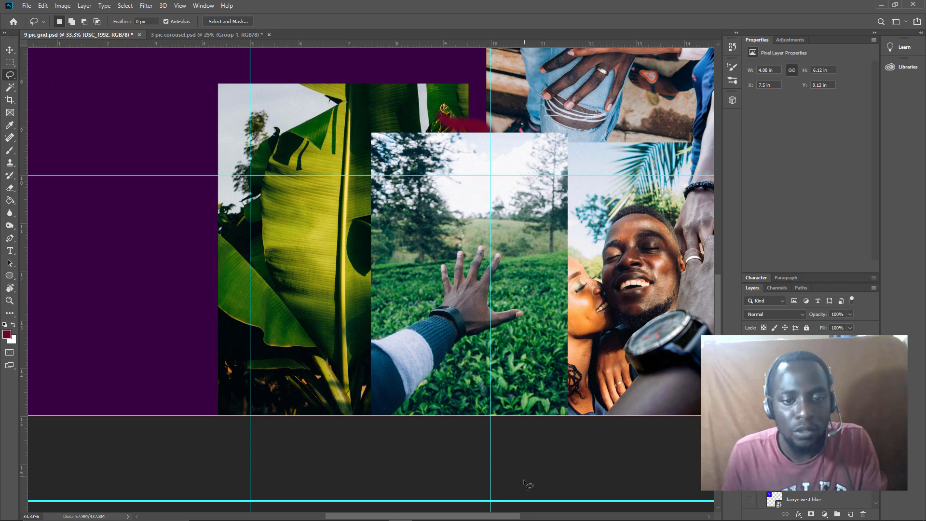
left_click_drag(400, 415, 456, 352)
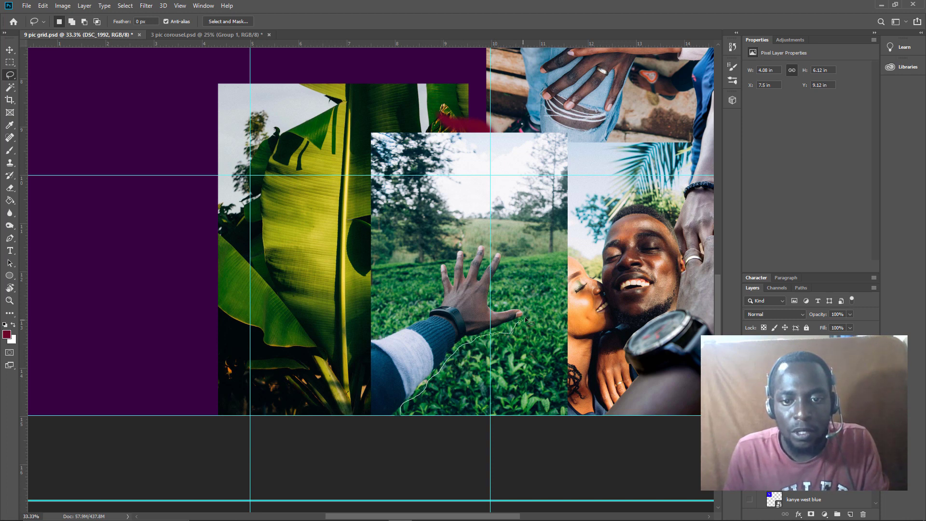
mouse_move(512, 302)
left_mouse_down()
mouse_move(500, 305)
mouse_move(494, 271)
mouse_move(511, 289)
left_mouse_up()
left_click(525, 293)
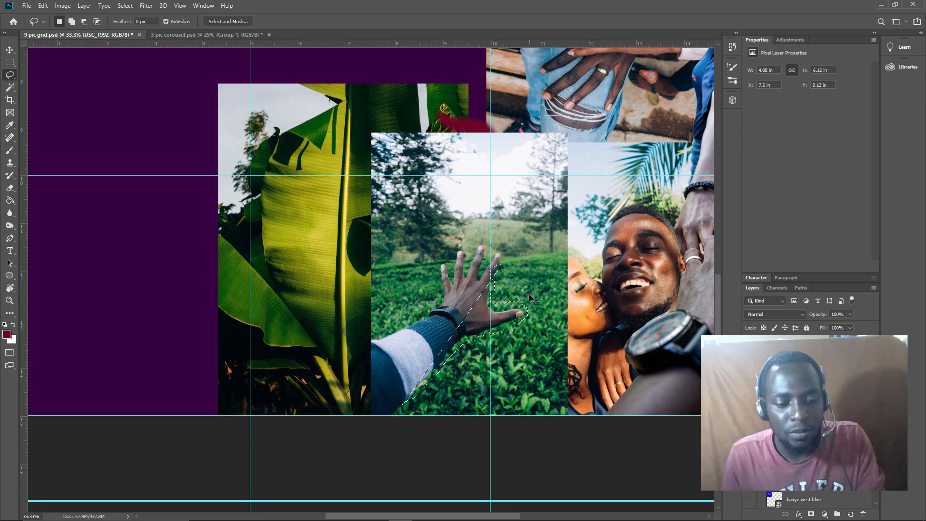
left_click_drag(409, 416, 496, 335)
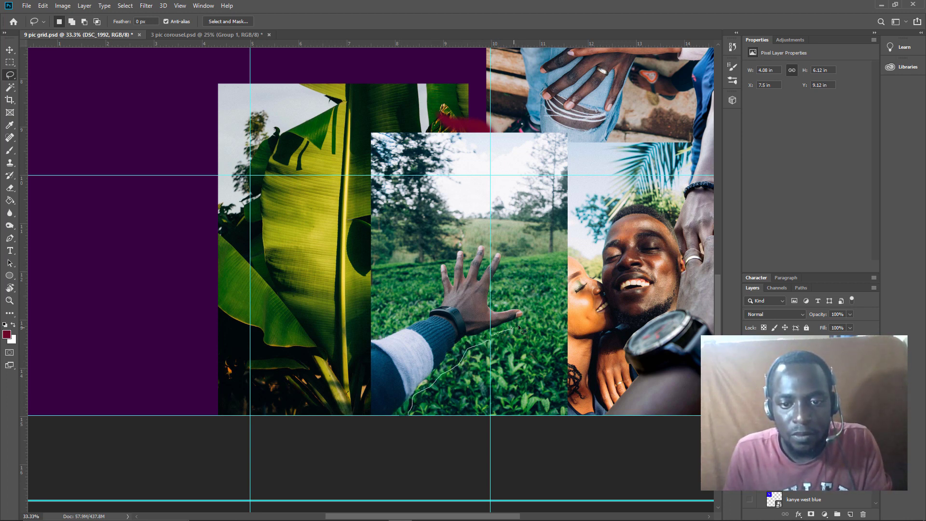
left_click_drag(512, 303, 500, 292)
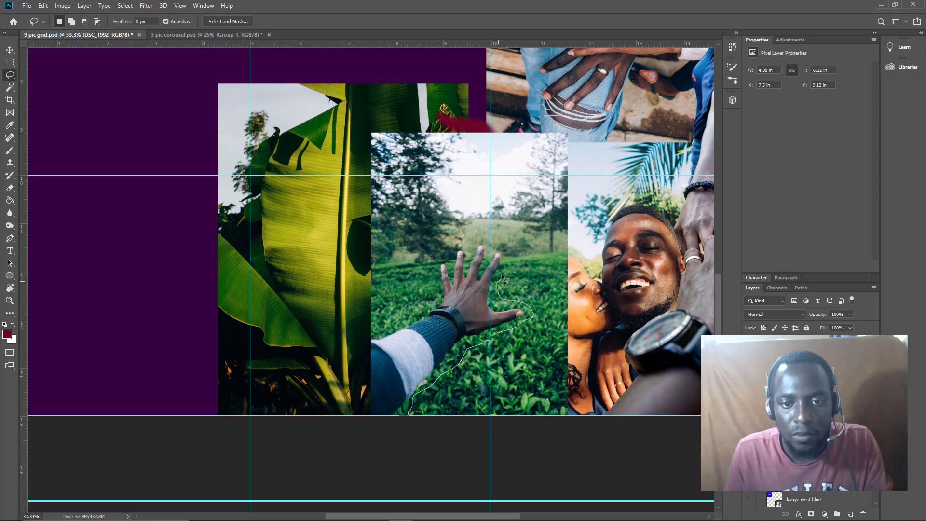
mouse_move(493, 249)
left_mouse_down()
mouse_move(482, 237)
mouse_move(444, 251)
mouse_move(403, 310)
mouse_move(365, 320)
mouse_move(360, 427)
mouse_move(391, 444)
mouse_move(415, 439)
left_mouse_up()
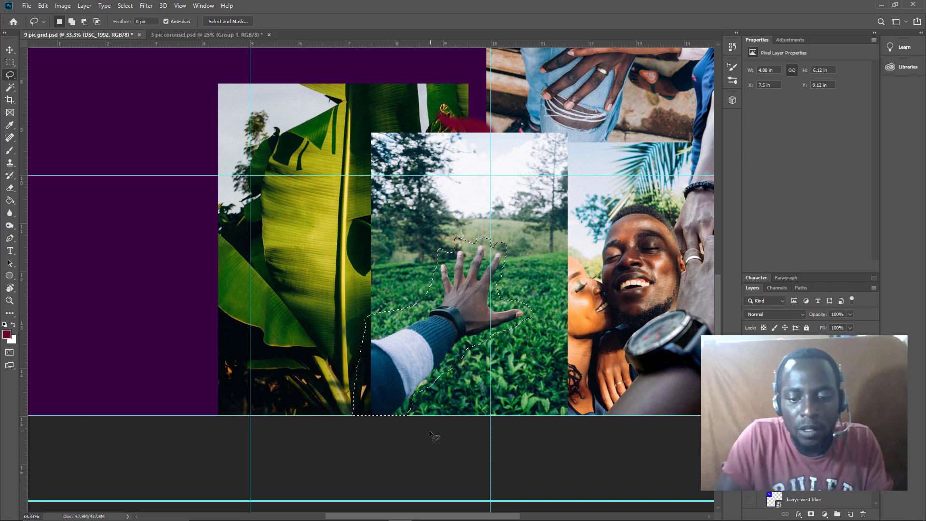
Step: Delete everything outside the selection from the DSC_1992 layer, deselect, and move the hand cut-out to X 7.85 in
key("ctrl+shift+i")
key("Delete")
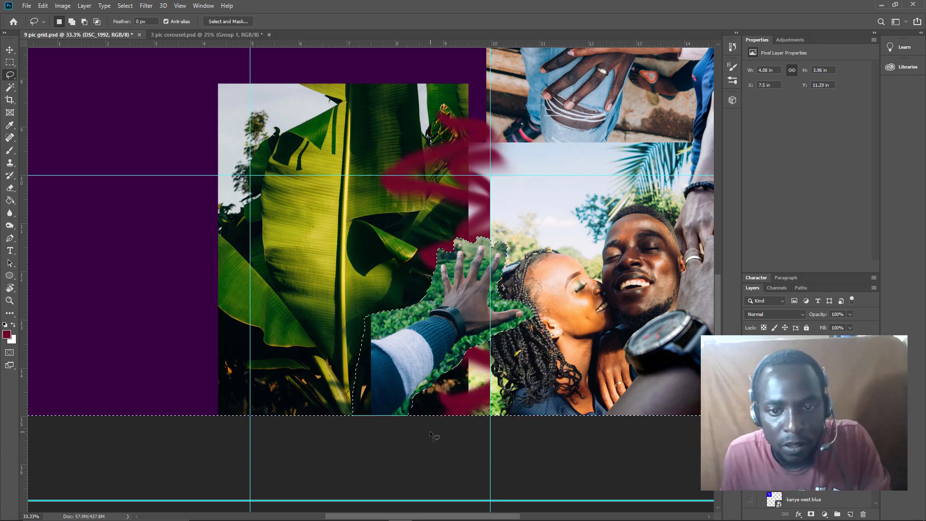
key("ctrl+d")
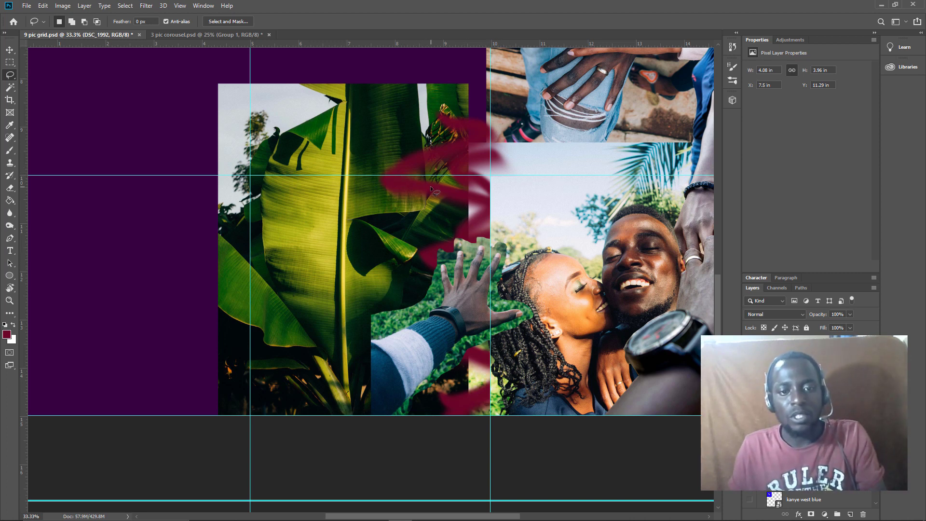
key("v")
mouse_move(428, 298)
left_mouse_down()
mouse_move(442, 285)
mouse_move(445, 305)
mouse_move(427, 257)
mouse_move(444, 297)
left_mouse_up()
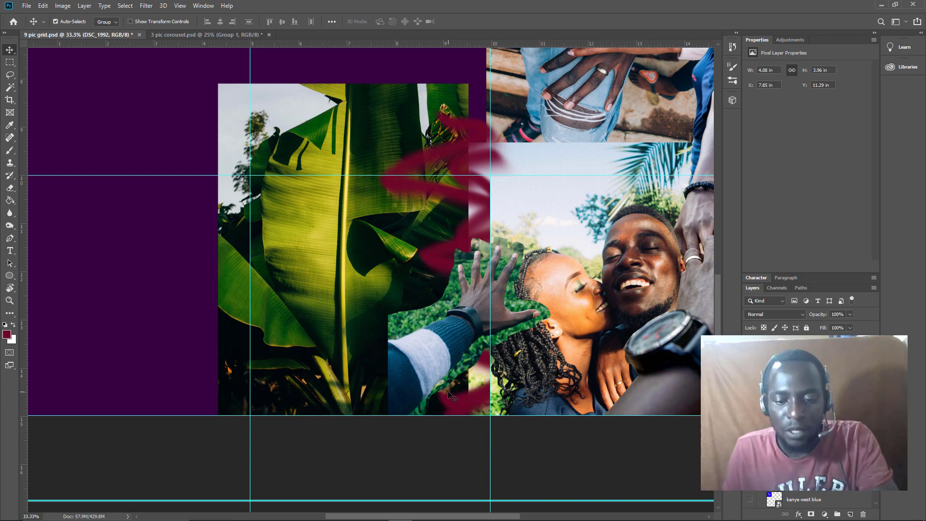
Step: Begin a Polygonal Lasso outline just below the canvas edge and trace the underside of the dark blue sleeve
scroll(443, 403, "up", 3)
scroll(410, 386, "up", 2)
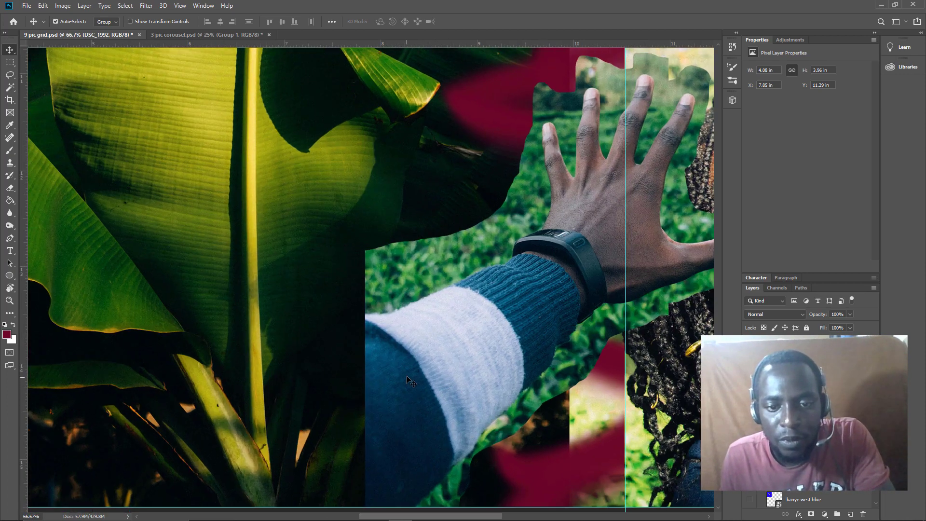
scroll(407, 391, "up", 3)
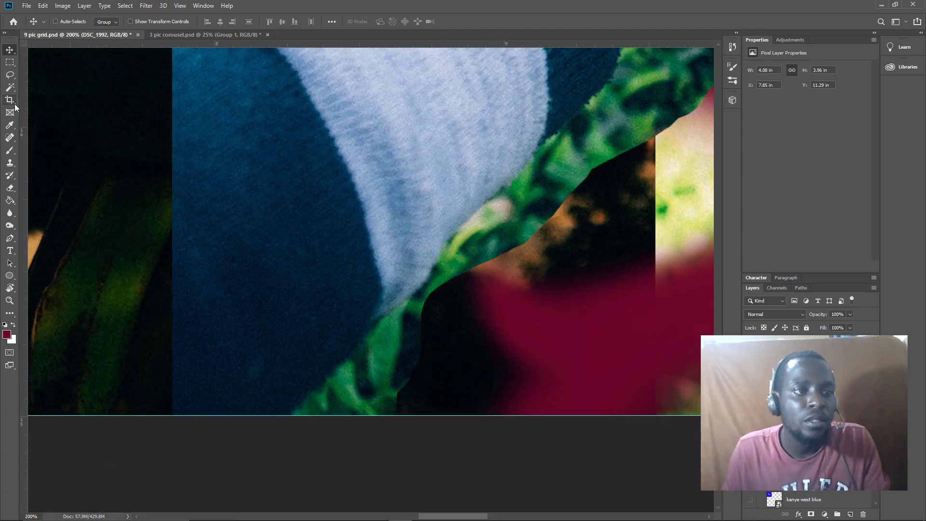
right_click(10, 75)
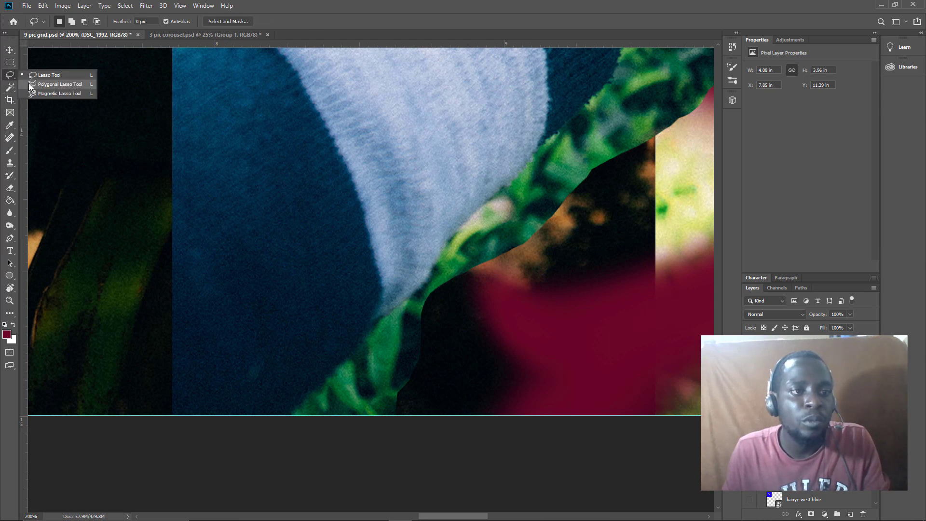
left_click(29, 83)
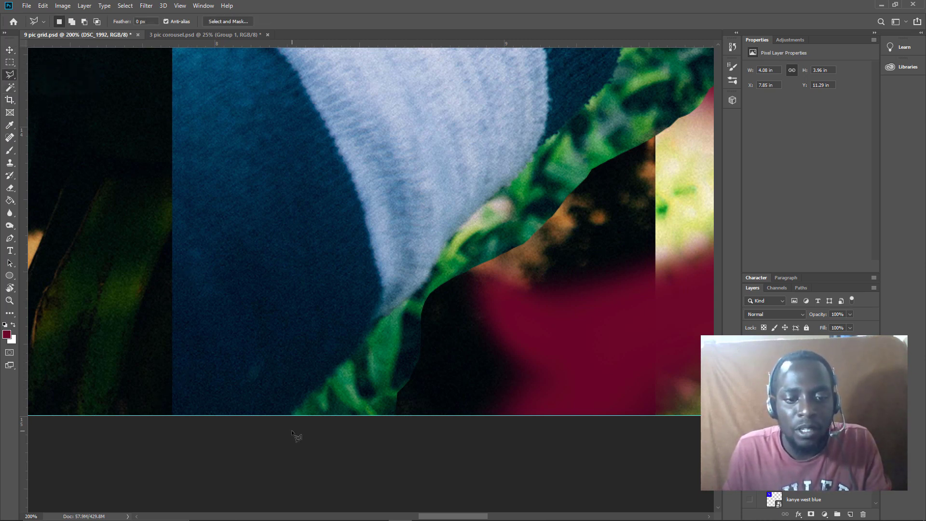
left_click(287, 447)
left_click(290, 418)
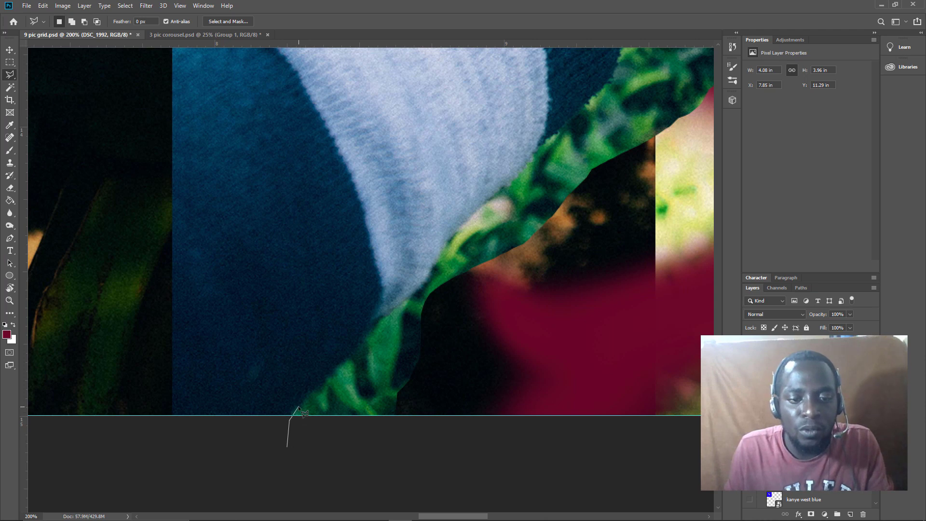
left_click(348, 362)
left_click(355, 344)
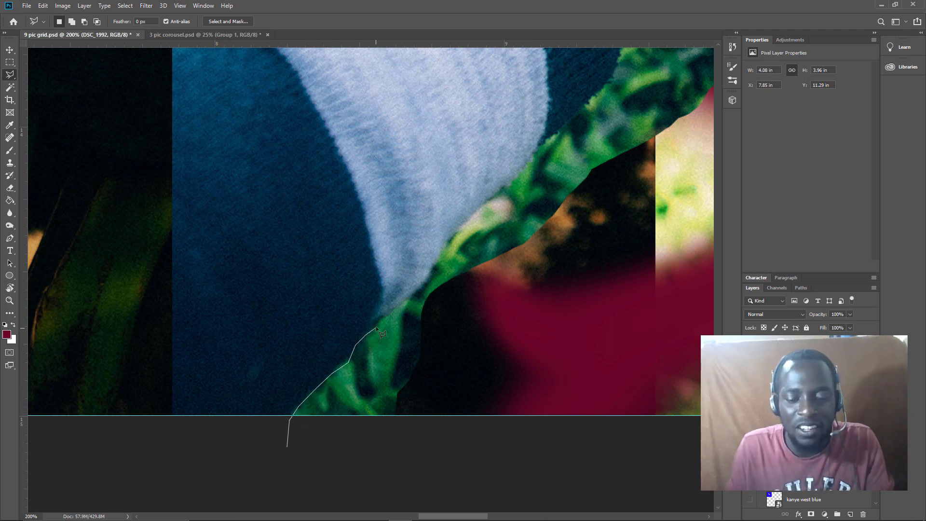
Step: Continue the outline along the white stripe, cuff and underside of the hand towards the thumb, removing misplaced points
scroll(376, 328, "up", 2)
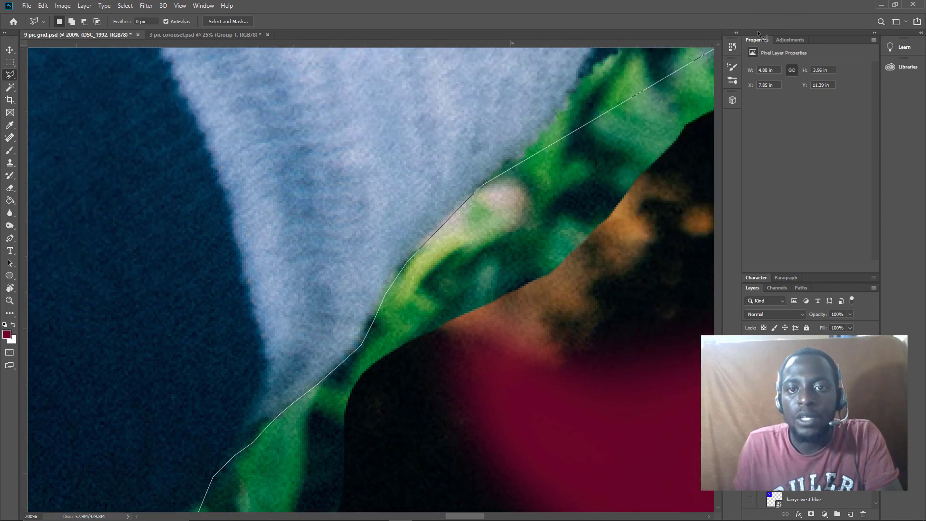
key("BackSpace")
key("BackSpace")
key("BackSpace")
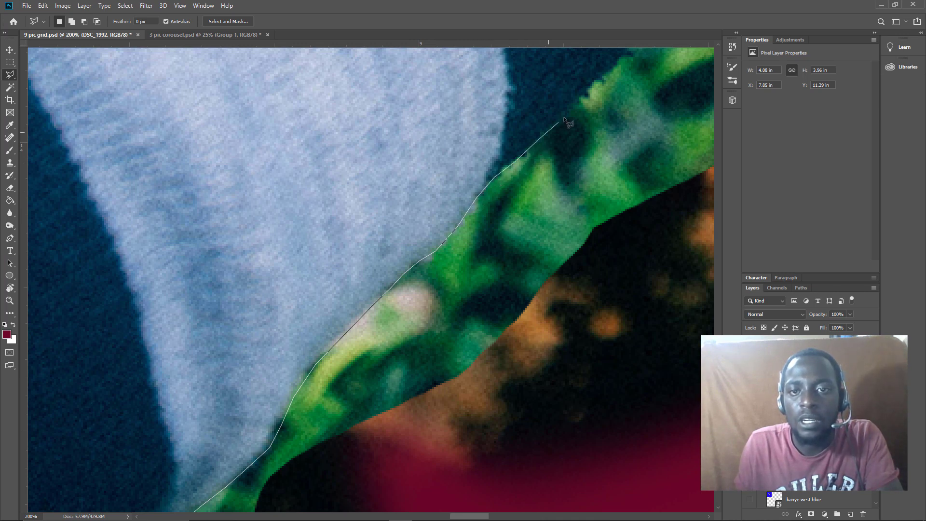
key("BackSpace")
key("BackSpace")
key("BackSpace")
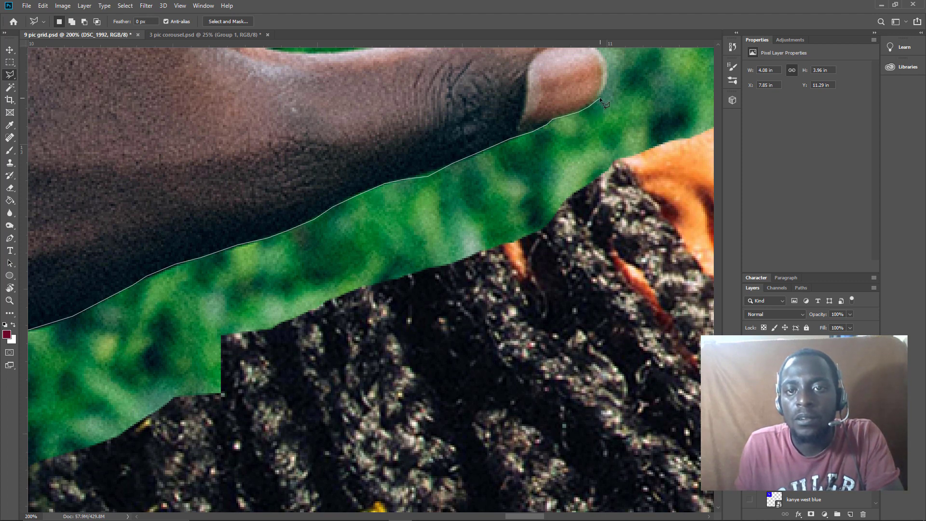
Step: Trace the outline around the thumb tip and take it across the grass onto the woman's face
left_click_drag(600, 99, 578, 198)
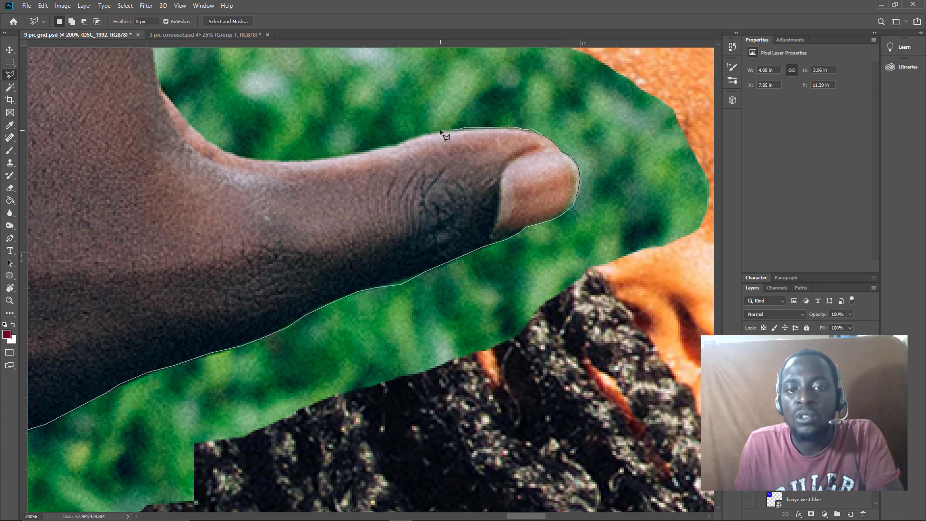
left_click(435, 59)
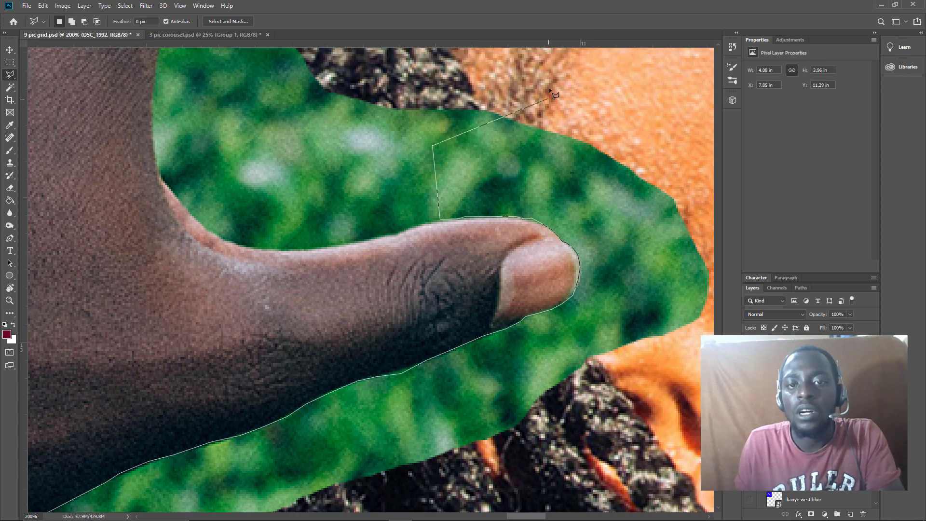
left_click(550, 85)
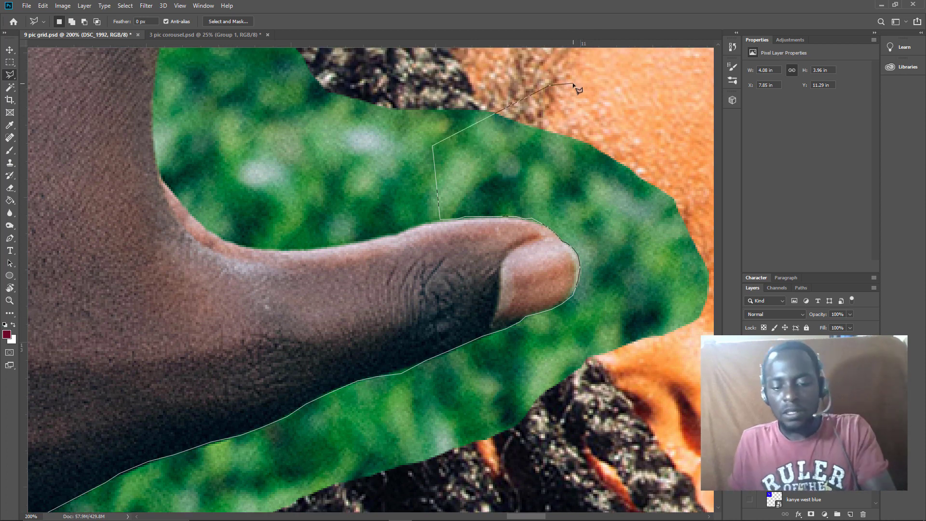
Step: Close the outline below the canvas, delete the enclosed grass under the arm and thumb, and deselect
scroll(579, 90, "down", 5)
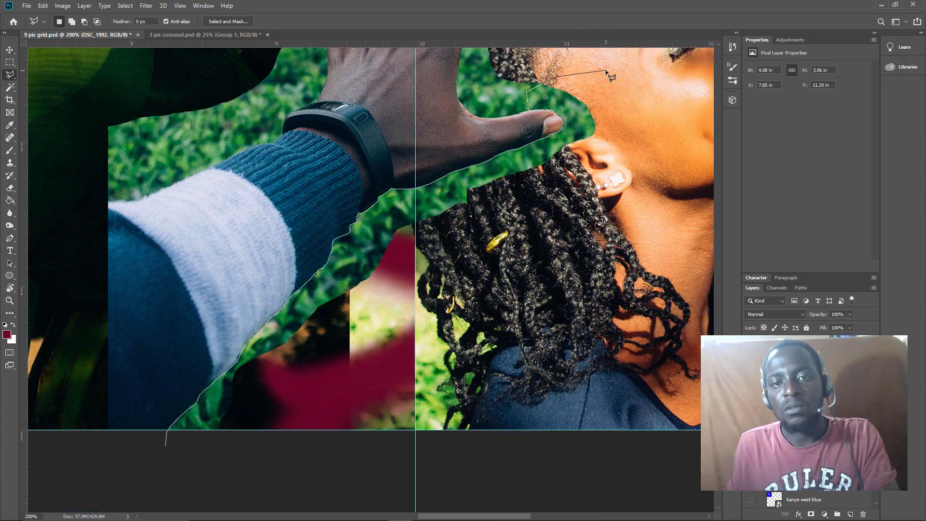
key("Escape")
double_click(661, 477)
key("Delete")
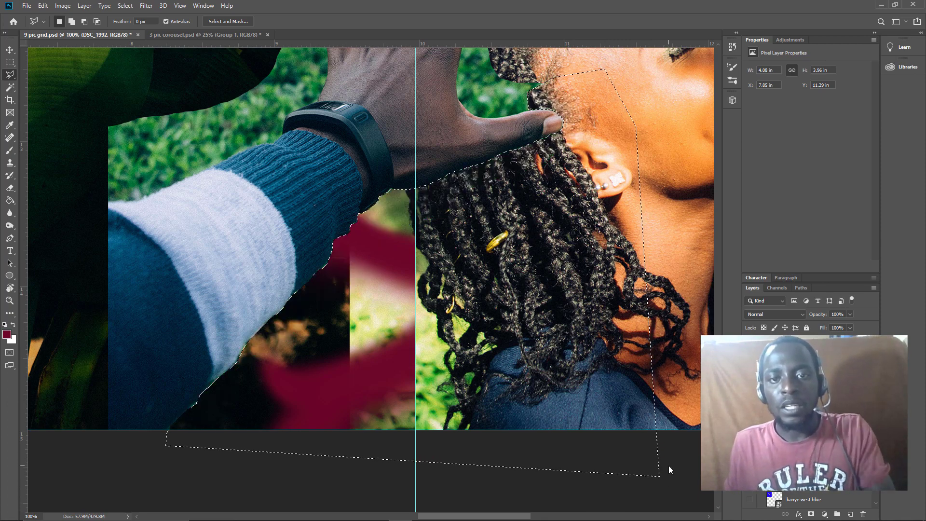
key("ctrl+d")
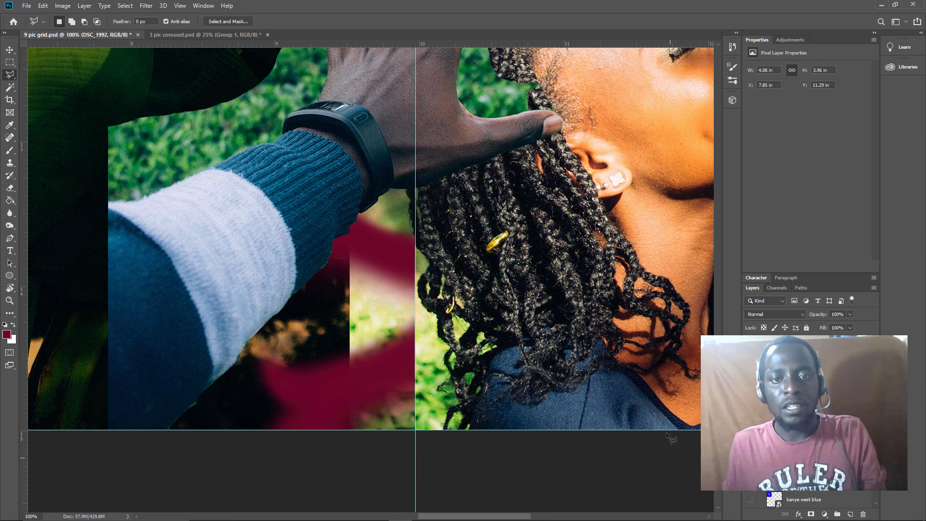
Step: Begin a Polygonal Lasso outline on the dark area beside the sleeve and bring it to the white stripe's upper edge
scroll(586, 234, "up", 2)
scroll(585, 233, "up", 4)
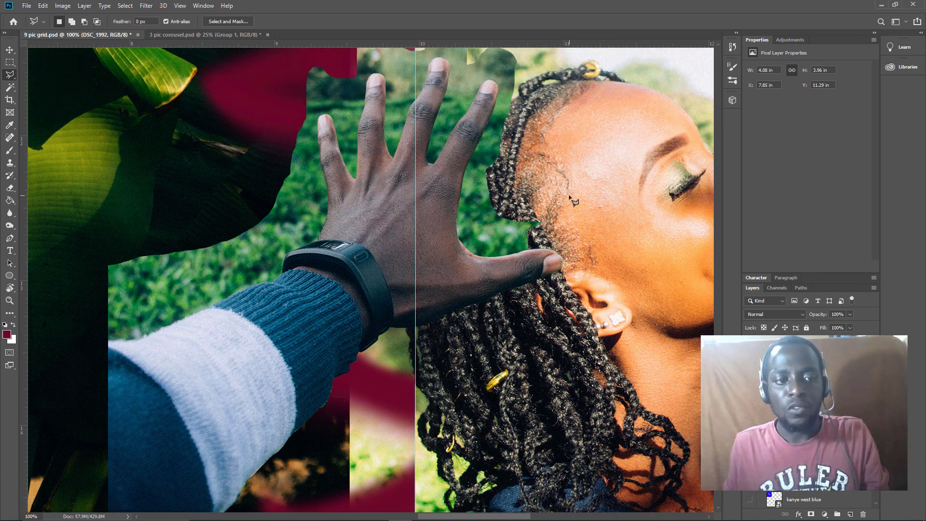
scroll(573, 200, "down", 5)
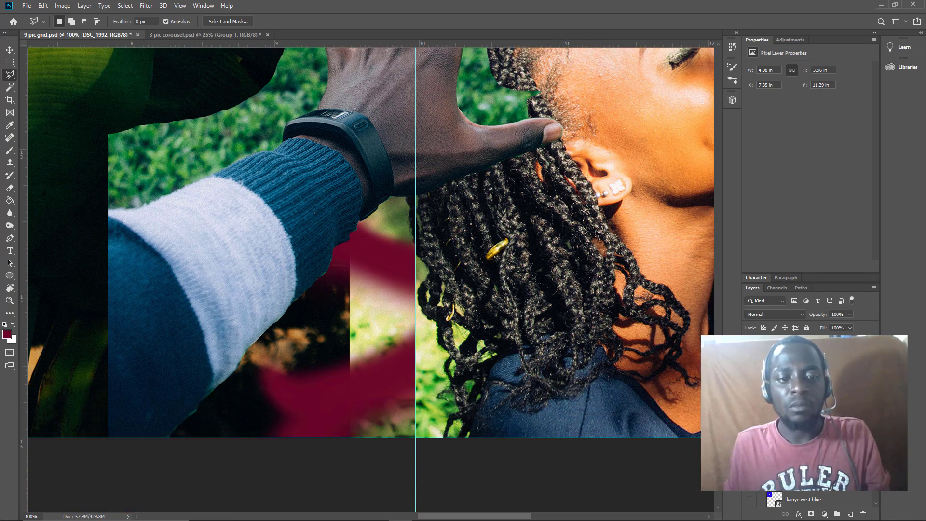
scroll(374, 197, "up", 4)
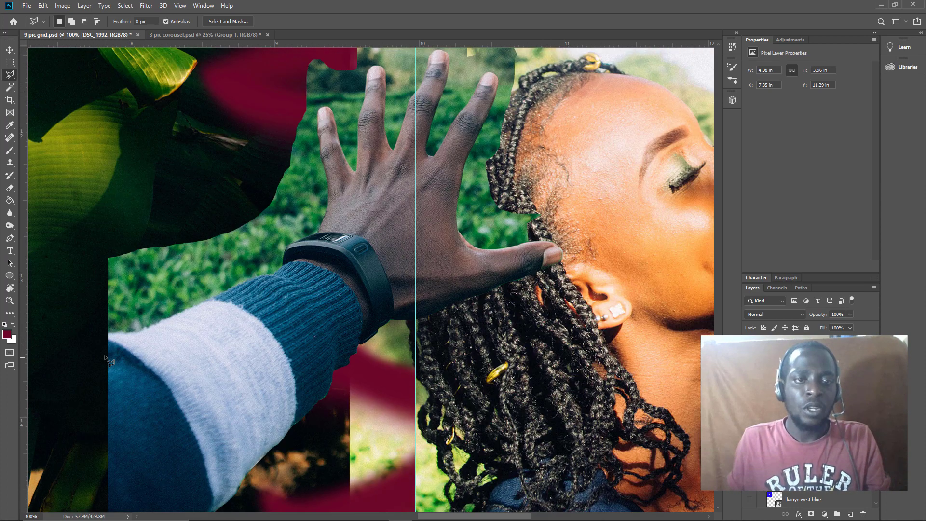
scroll(111, 386, "down", 1)
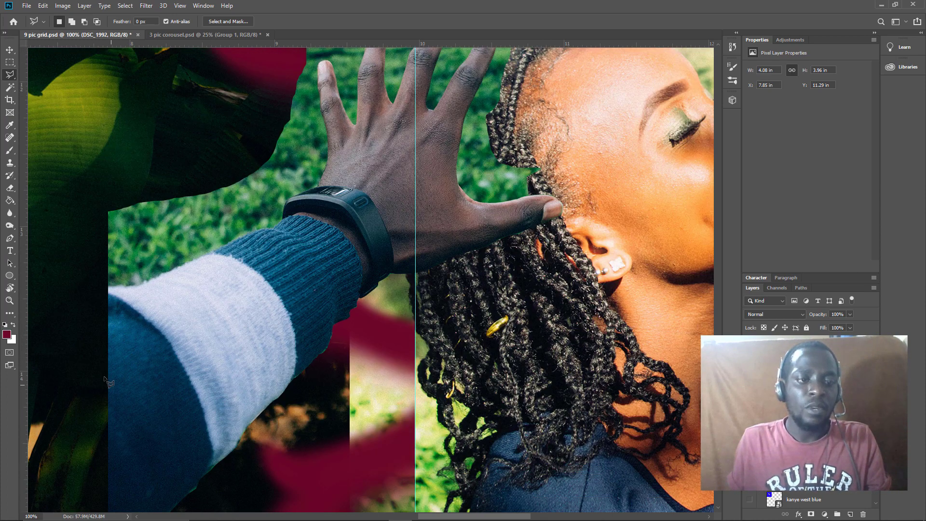
left_click(90, 276)
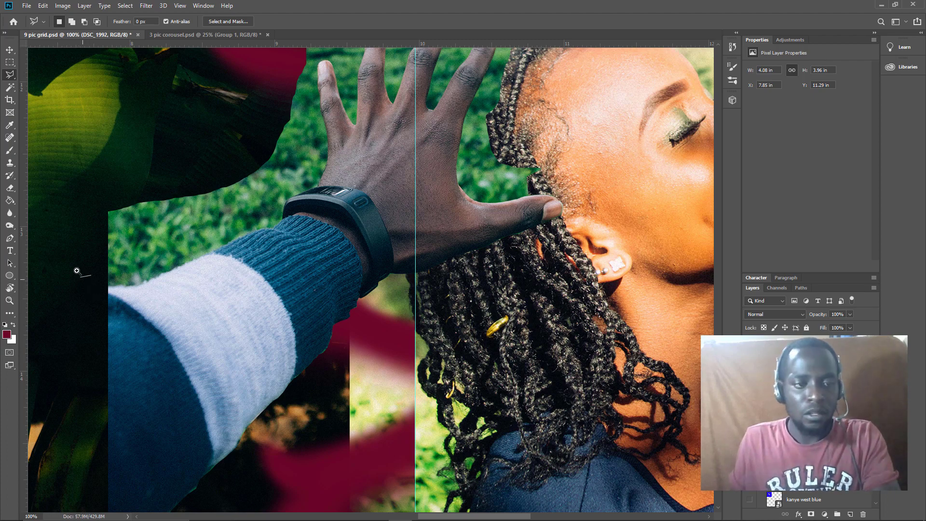
scroll(92, 290, "up", 4)
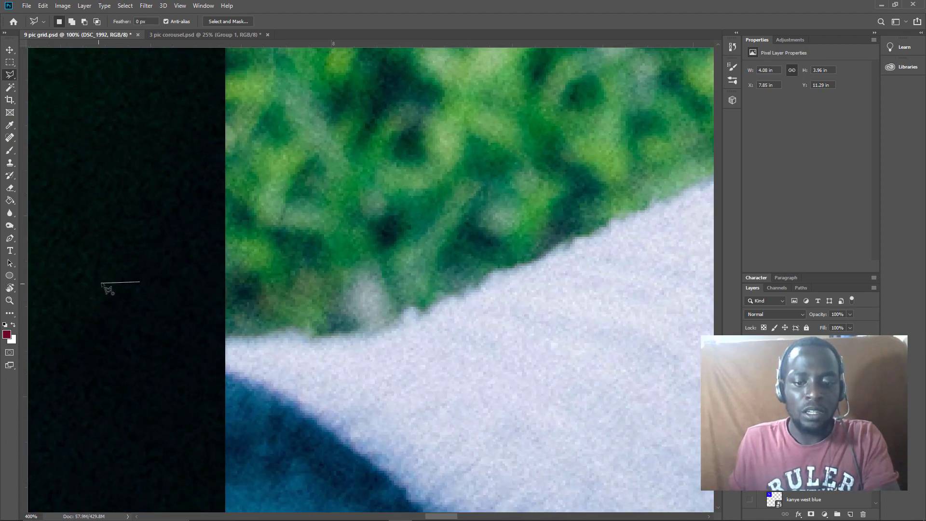
scroll(108, 285, "up", 1)
scroll(128, 290, "down", 1)
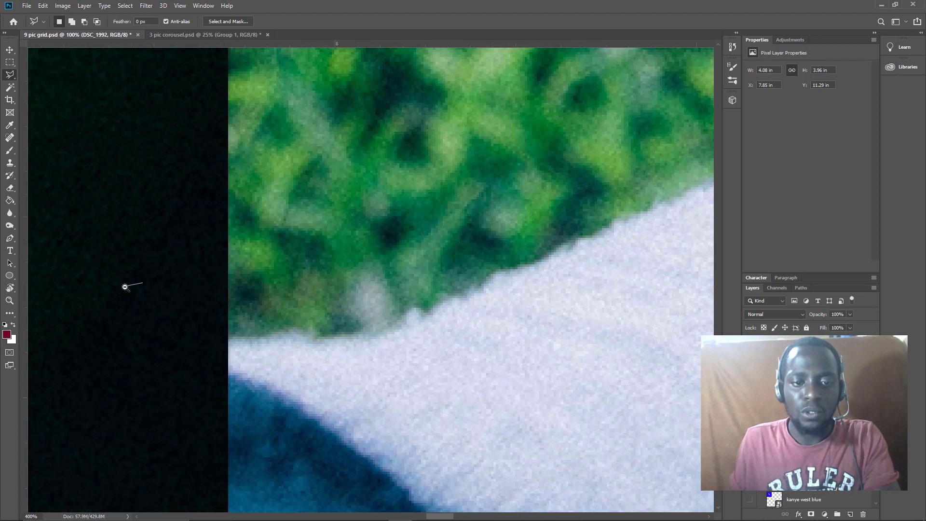
left_click(193, 320)
left_click(201, 333)
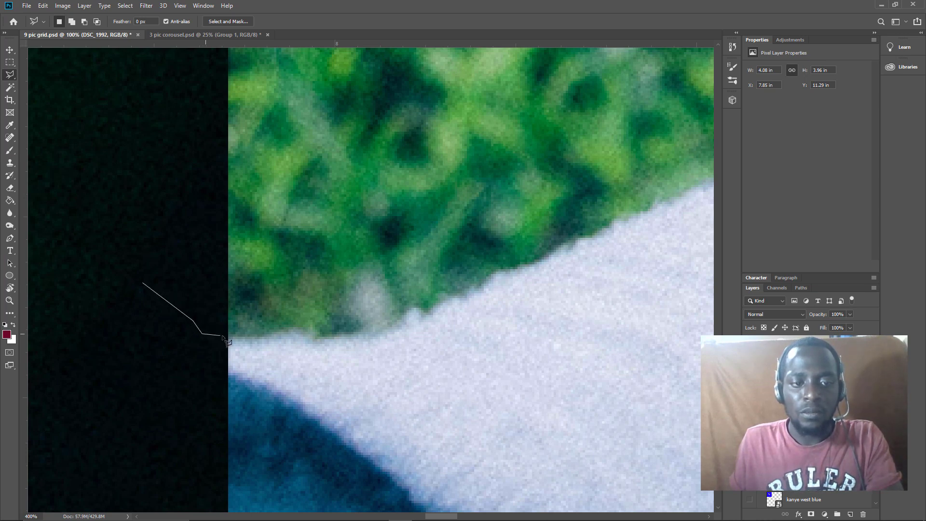
left_click(229, 336)
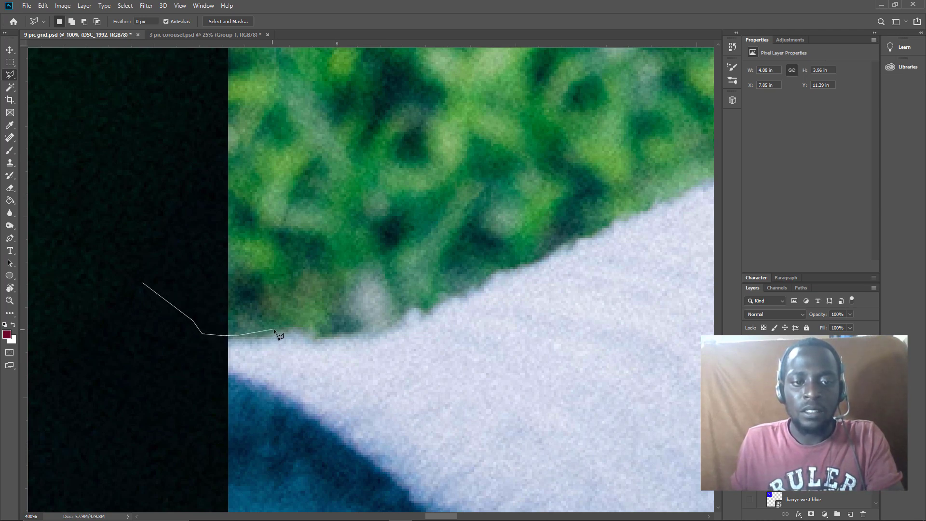
Step: Trace the first stretch of the boundary between the white sleeve stripe and the grass above it
left_click(297, 326)
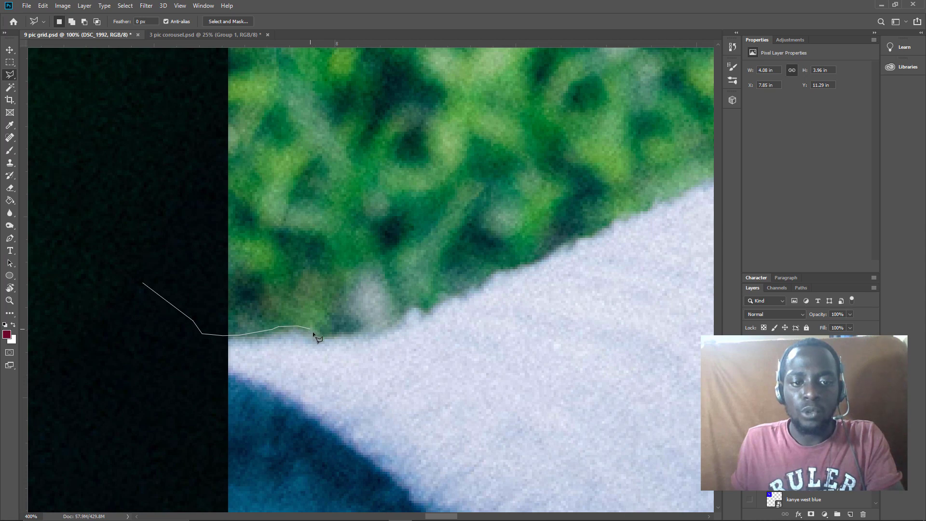
left_click(317, 336)
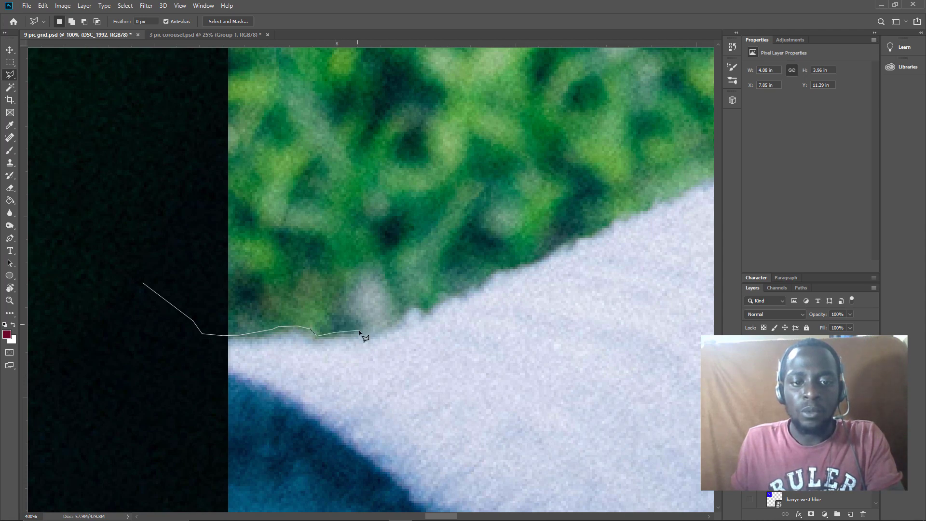
left_click(360, 332)
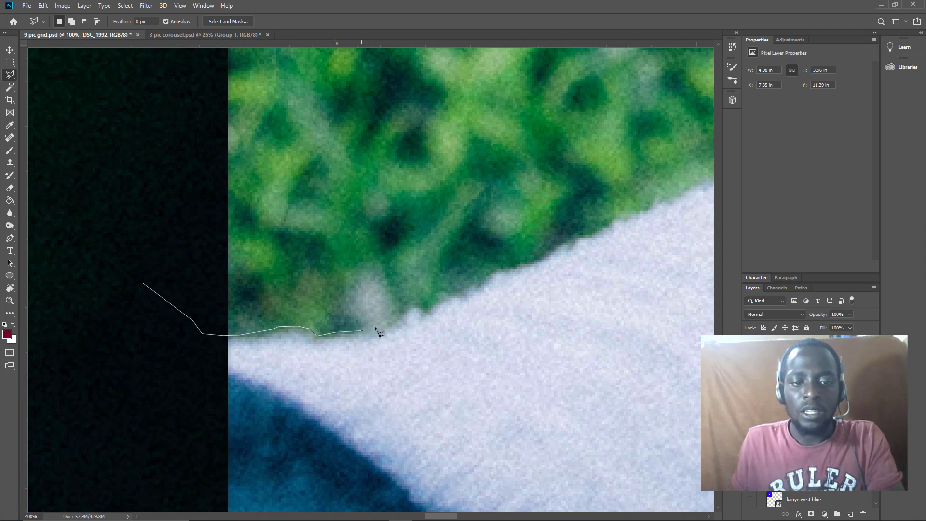
left_click(424, 311)
left_click(436, 299)
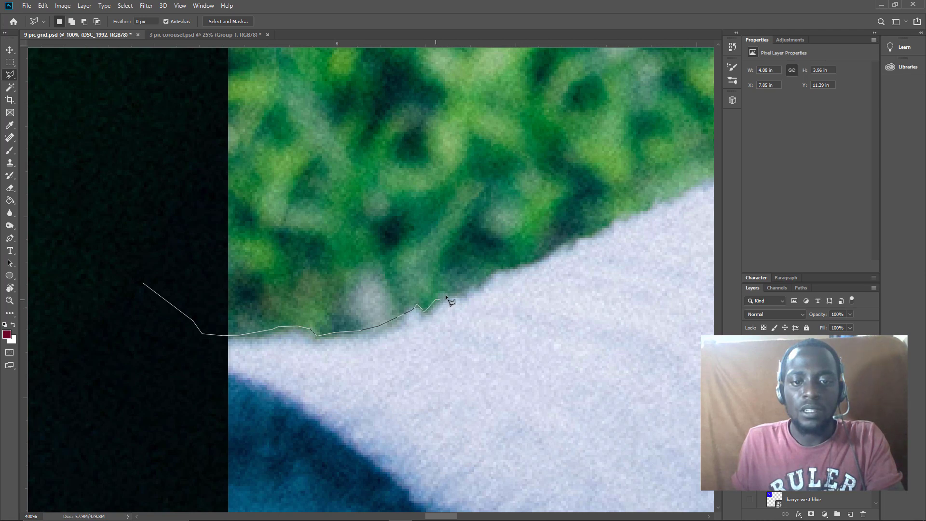
left_click(446, 295)
left_click(464, 292)
left_click(479, 287)
left_click(493, 273)
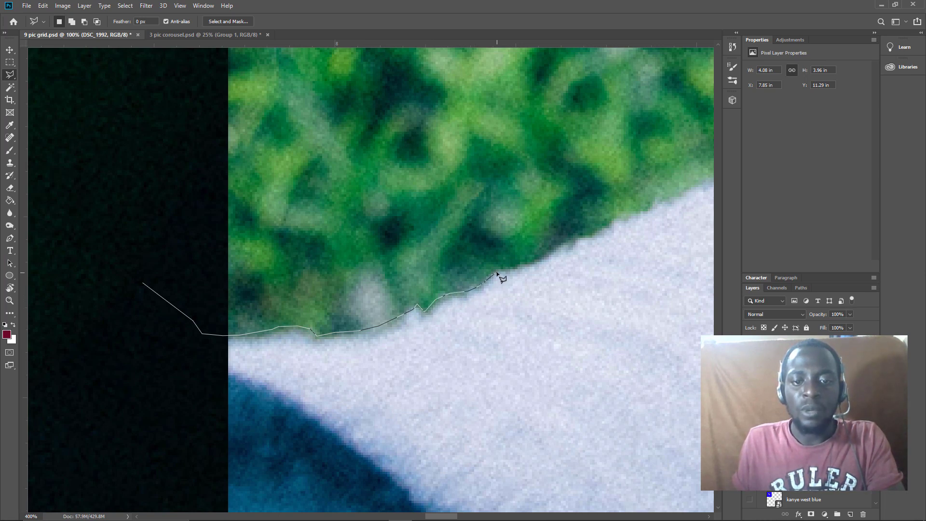
Step: Continue the outline up the sloping edge of the white stripe, stopping just short of the ribbed blue cuff
left_click(498, 269)
left_click(526, 263)
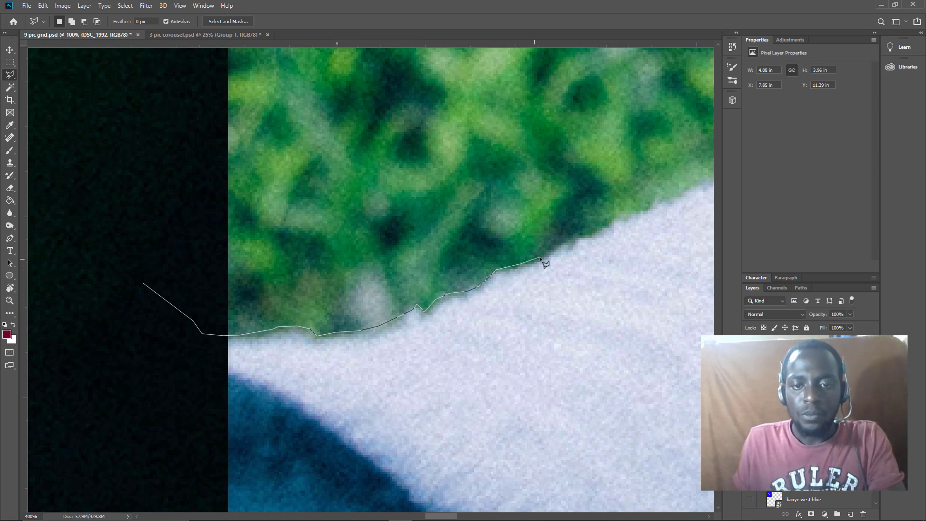
left_click(541, 258)
left_click(567, 241)
left_click(578, 238)
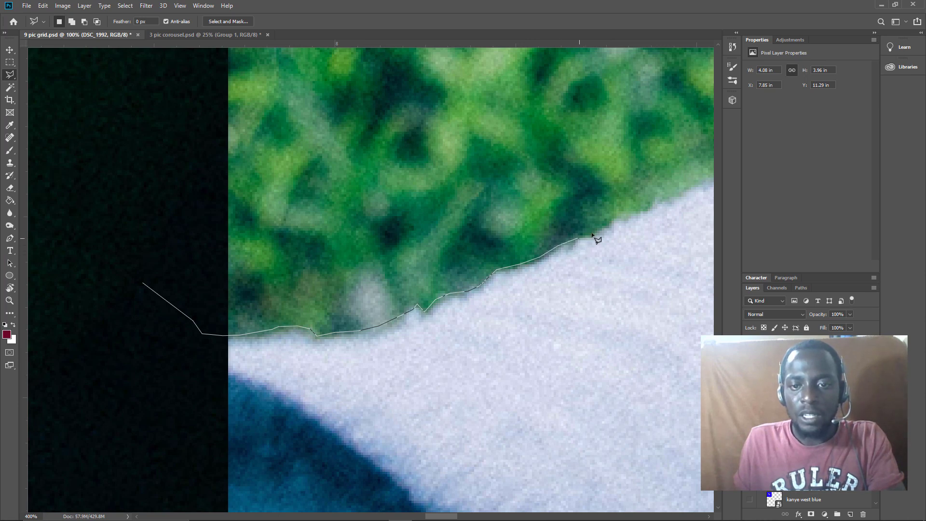
left_click(606, 228)
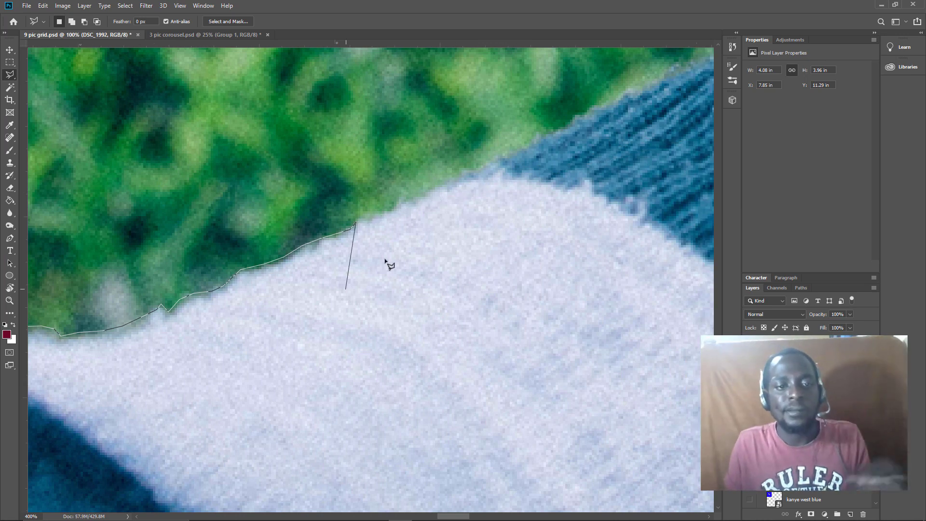
left_click(361, 213)
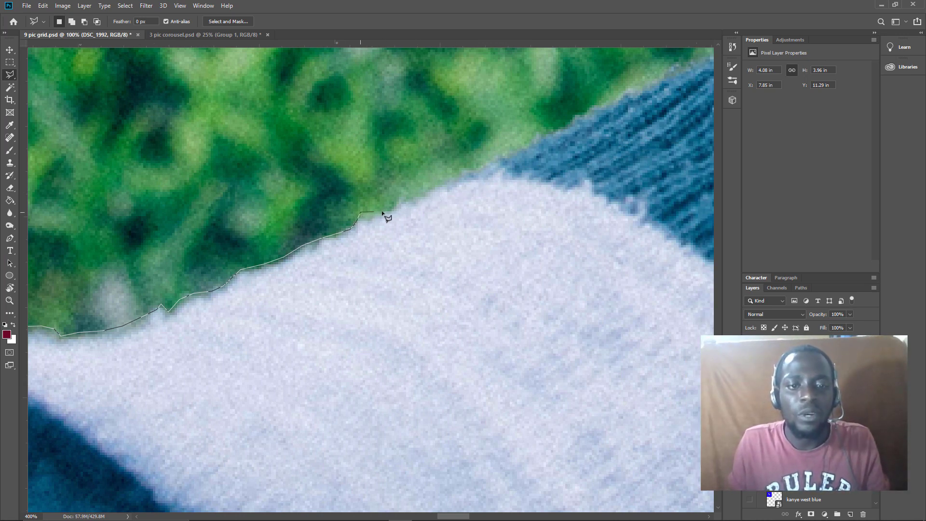
left_click(420, 195)
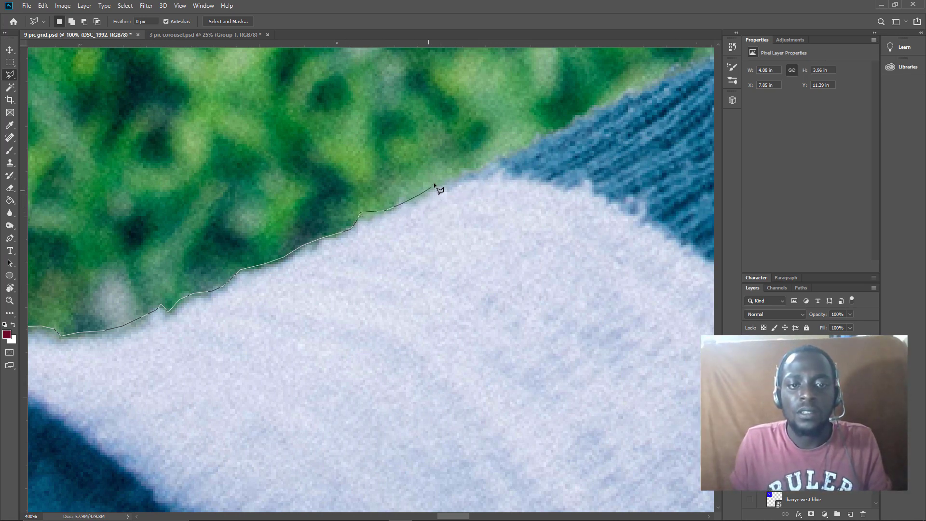
left_click(437, 182)
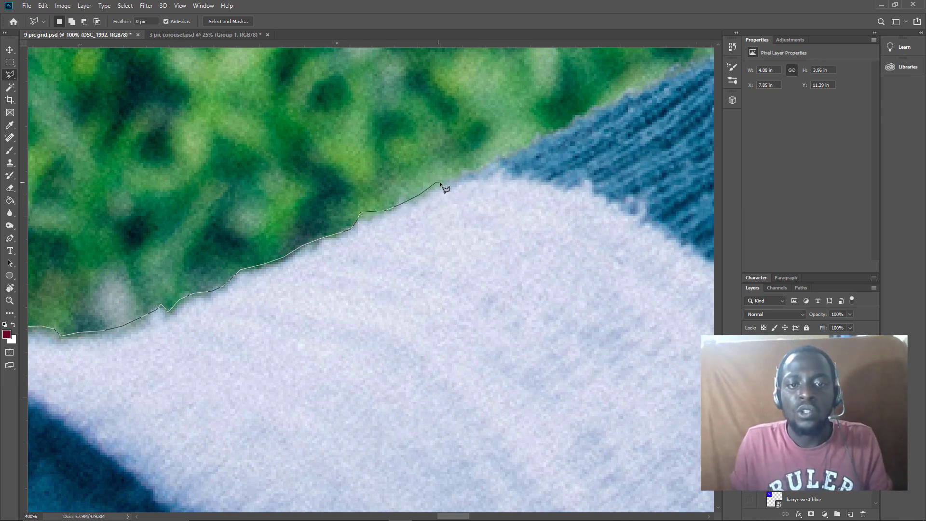
Step: Carry the outline past the end of the white stripe and along the first part of the blue cuff's upper edge
left_click(494, 163)
left_click(512, 151)
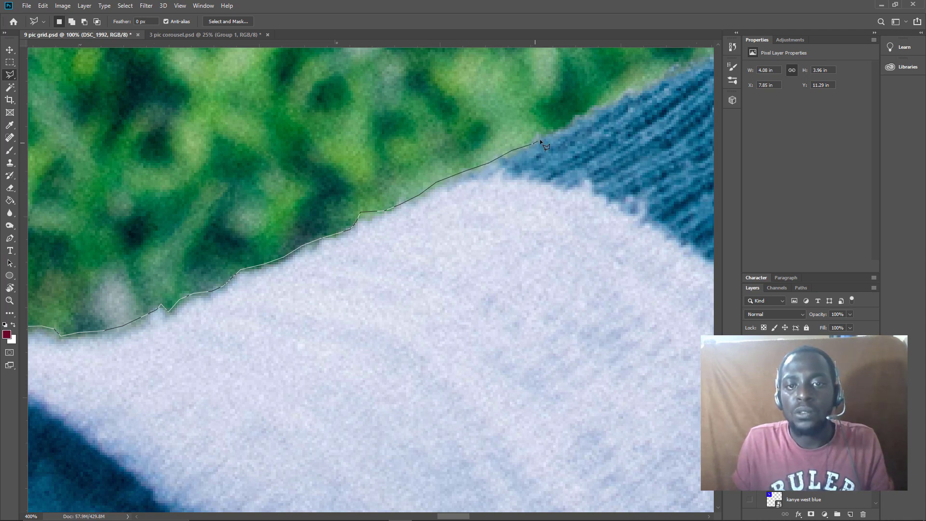
left_click(543, 135)
left_click(579, 116)
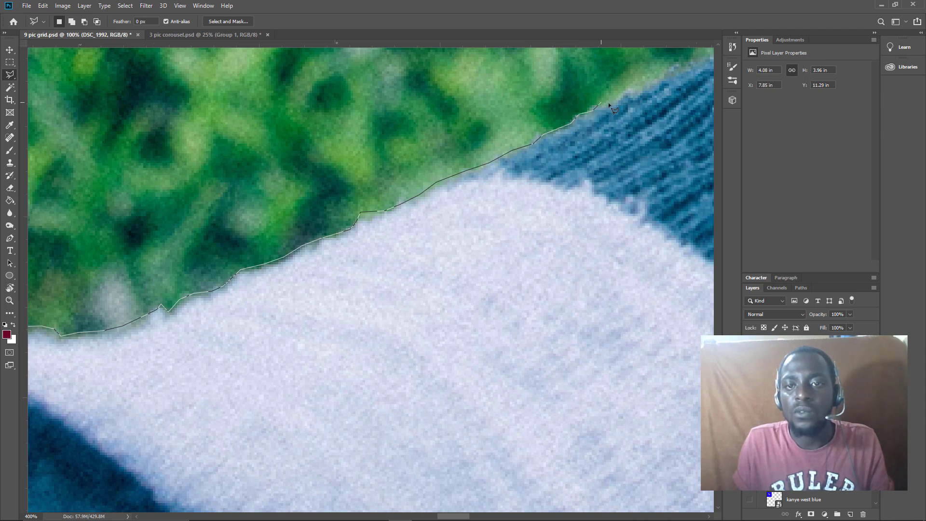
mouse_move(550, 97)
left_mouse_down()
mouse_move(405, 145)
mouse_move(347, 213)
mouse_move(284, 228)
left_mouse_up()
left_click(363, 224)
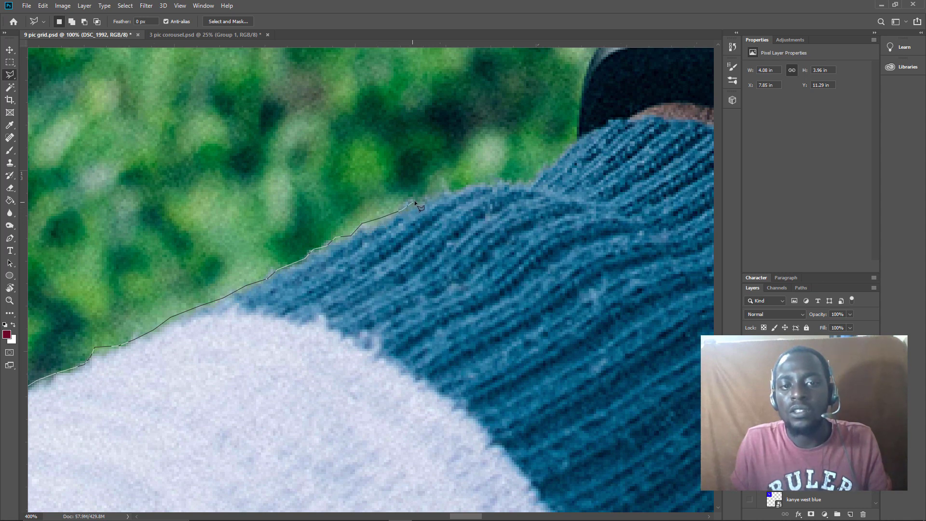
Step: Follow the crest of the ribbed blue cuff with the outline, up to its fold below the wristband
left_click(455, 191)
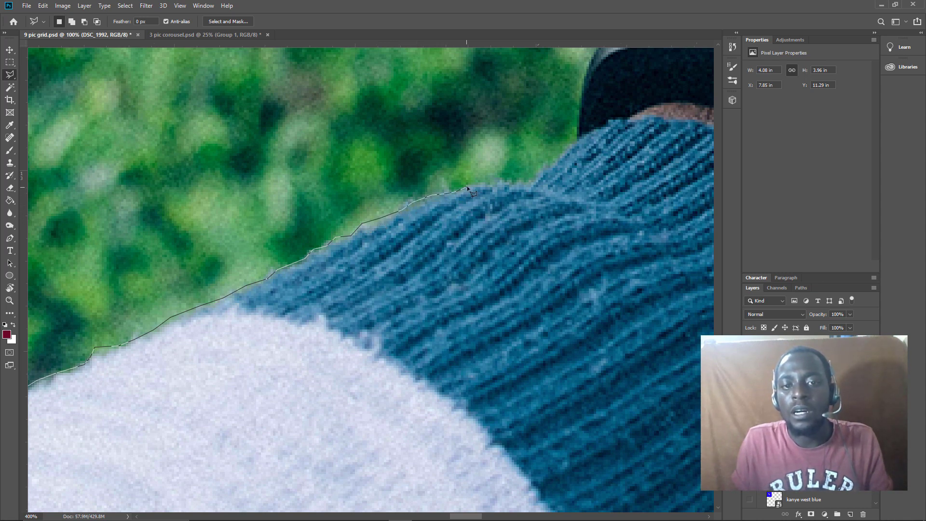
left_click(472, 187)
left_click(488, 183)
left_click(510, 180)
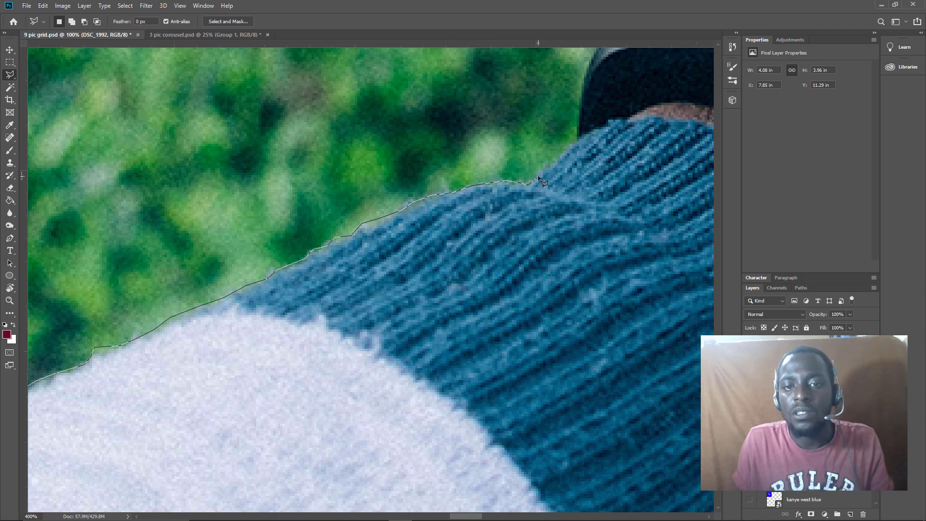
Step: Trace the outline from the cuff around the black wristband's outer edge and onto the side of the wrist
left_click(577, 134)
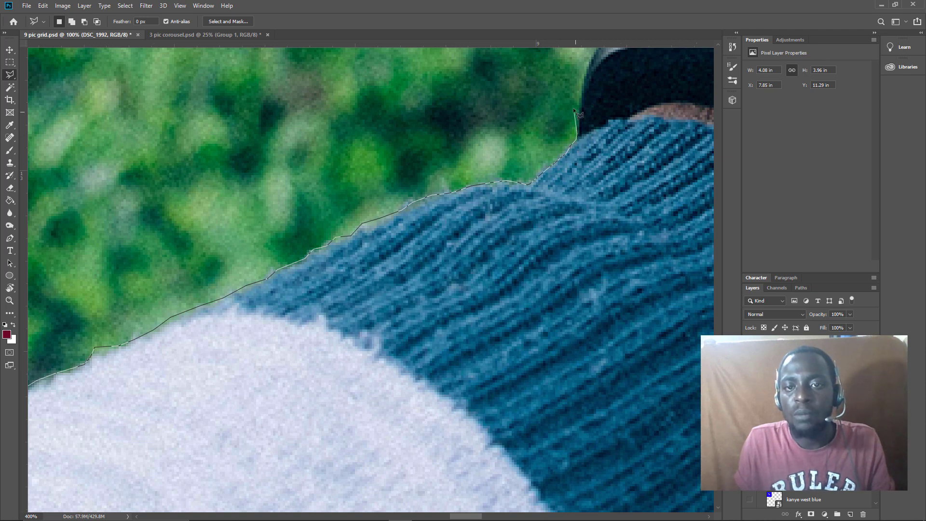
left_click_drag(581, 153, 444, 270)
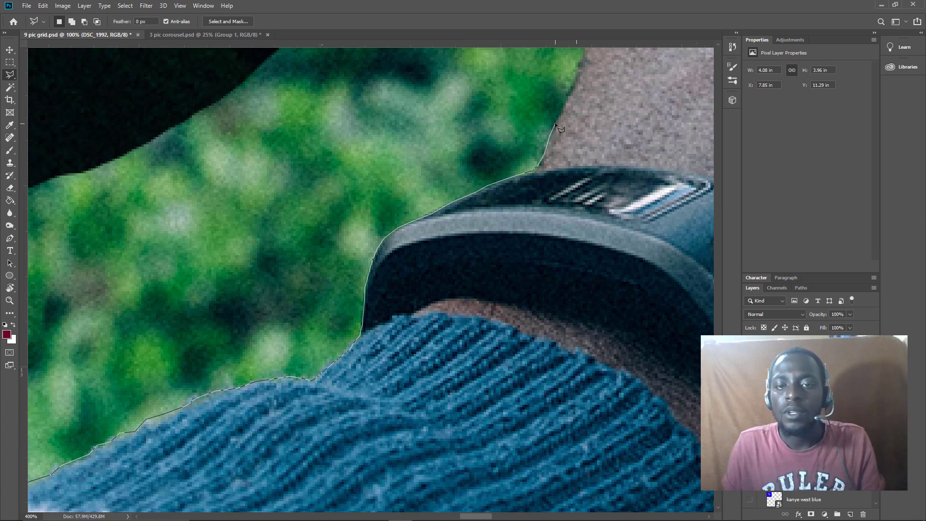
left_click(579, 64)
Step: Extend the outline along the outer side of the hand and past the little finger's lower knuckle
left_click_drag(579, 63, 513, 207)
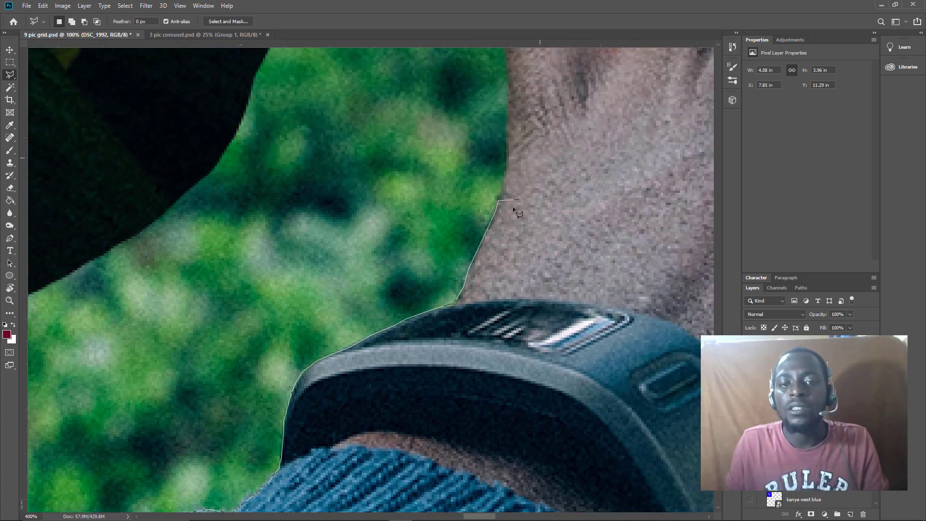
left_click(508, 173)
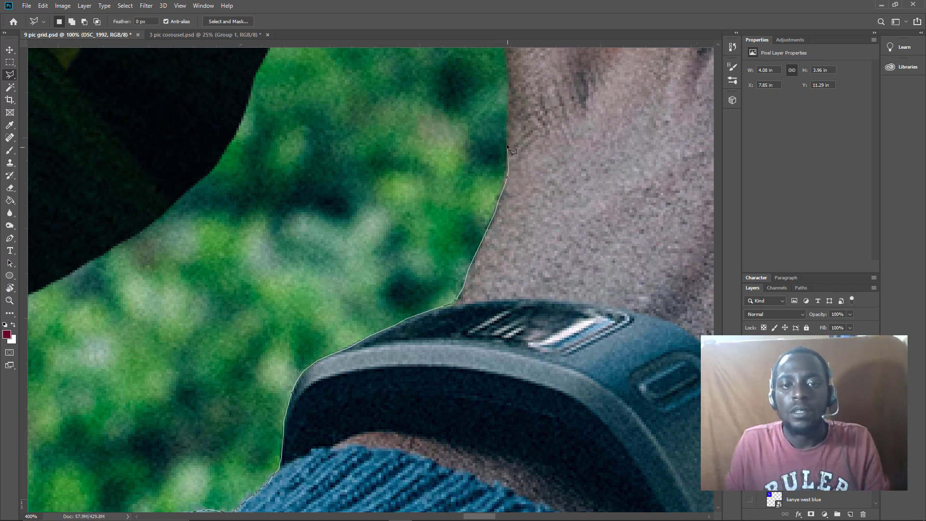
left_click(510, 82)
scroll(521, 145, "up", 5)
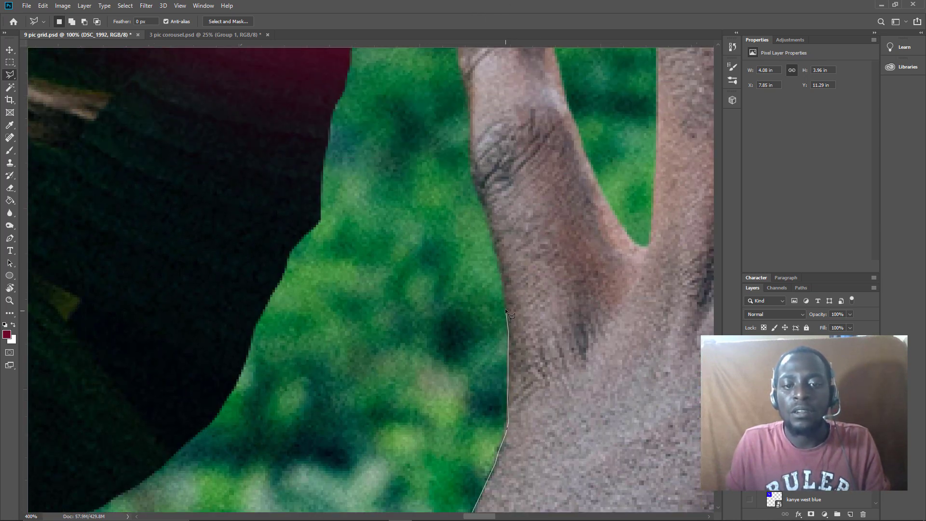
left_click(501, 274)
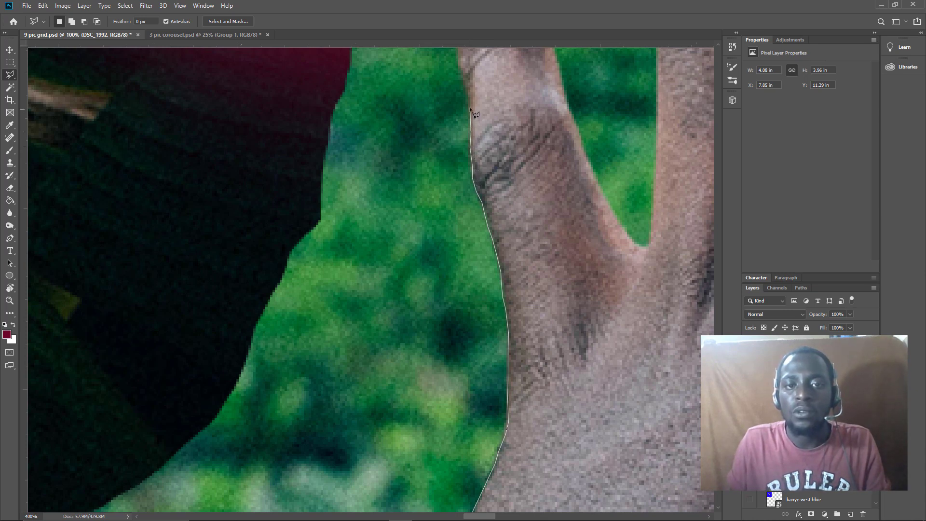
Step: Trace the outline up the outer side of the little finger and around its fingertip
scroll(475, 95, "up", 5)
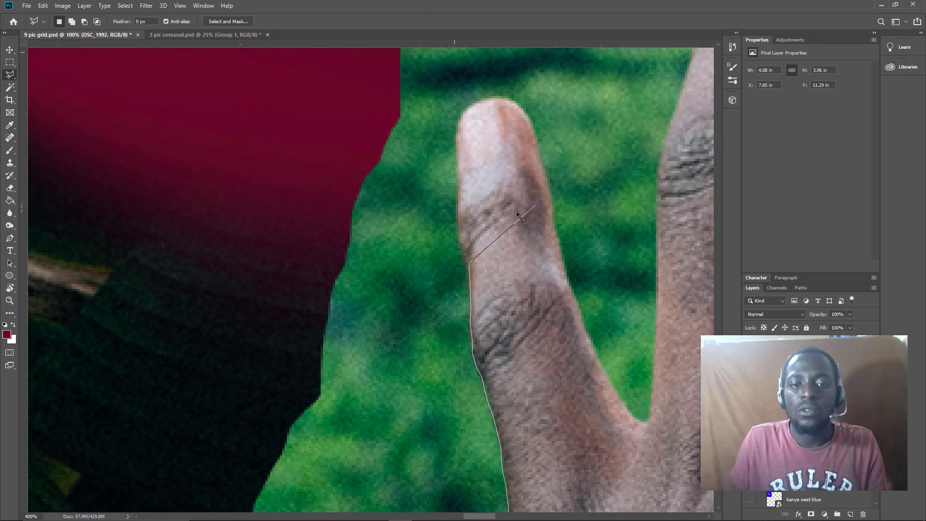
left_click(459, 234)
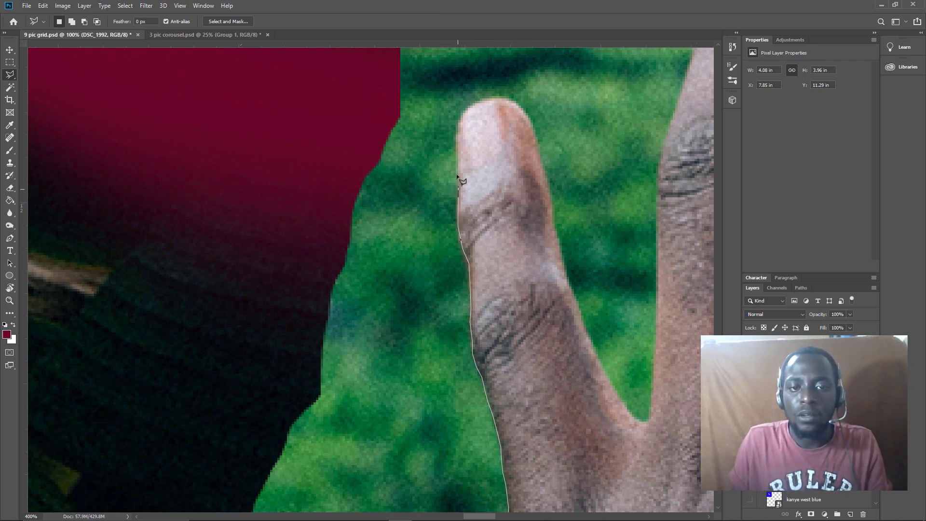
left_click(457, 128)
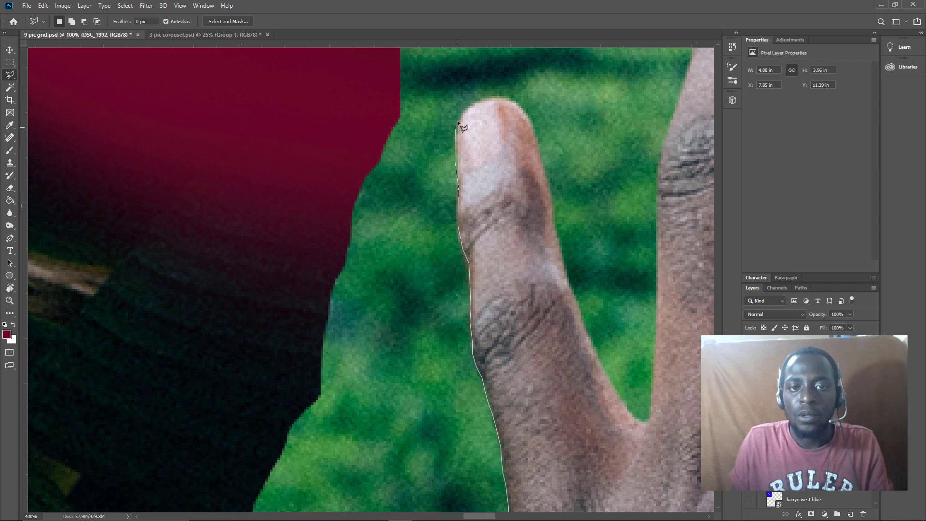
left_click(470, 105)
left_click(482, 99)
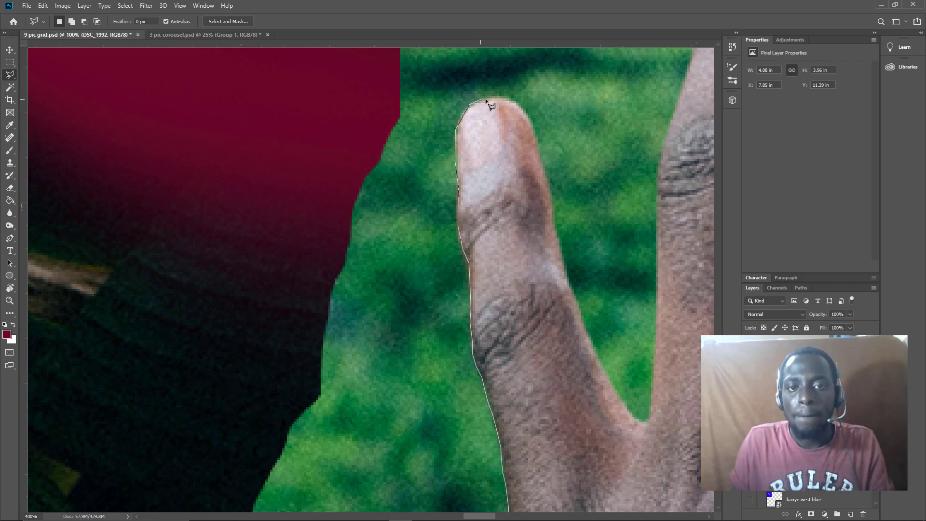
left_click(492, 97)
left_click(500, 98)
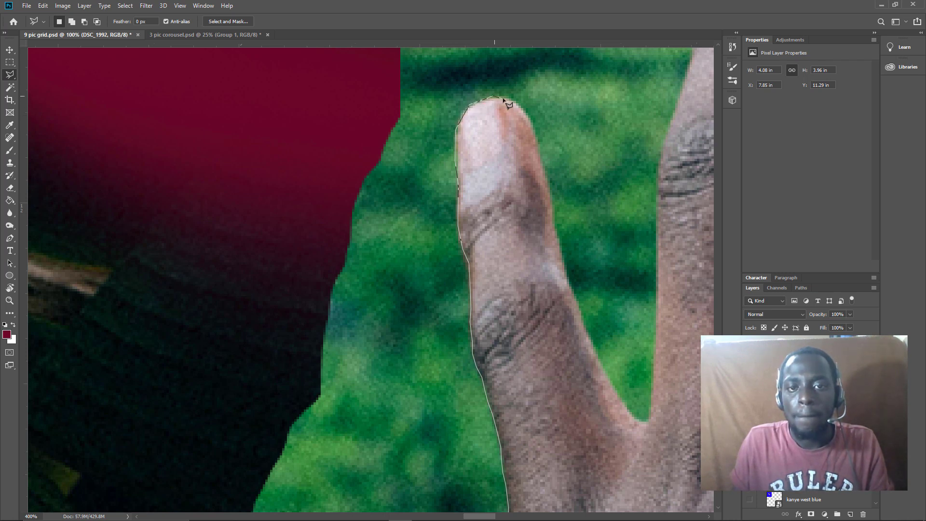
left_click(532, 122)
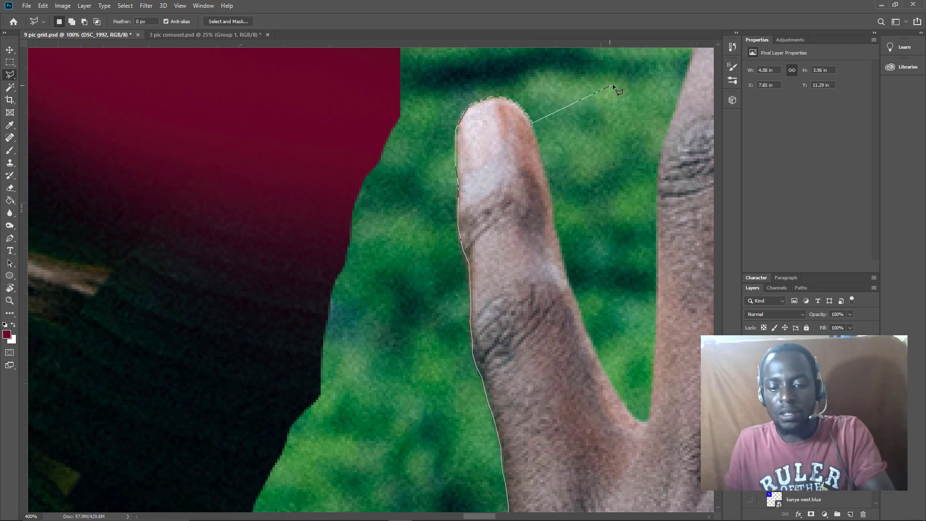
Step: Close the outline around the grass above the arm through the dark leaves, delete the enclosed area, and deselect
scroll(620, 90, "down", 5)
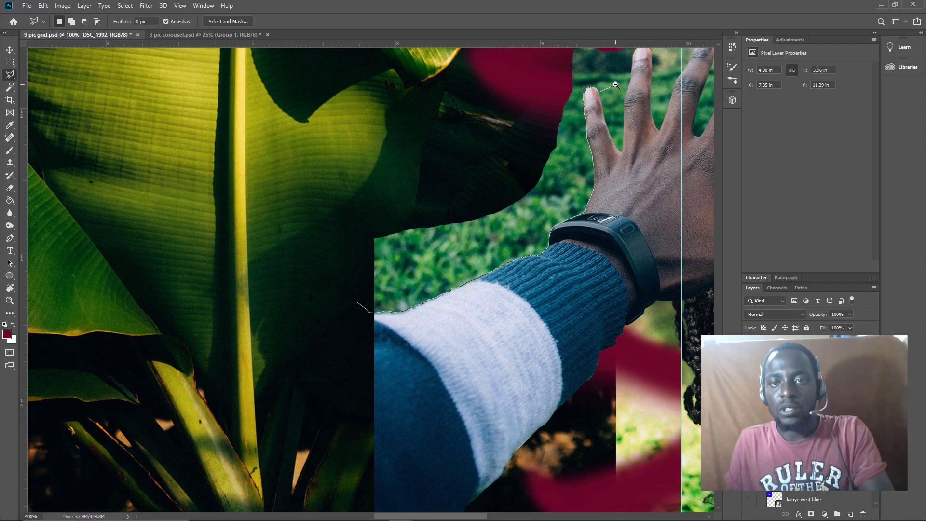
left_click(617, 83)
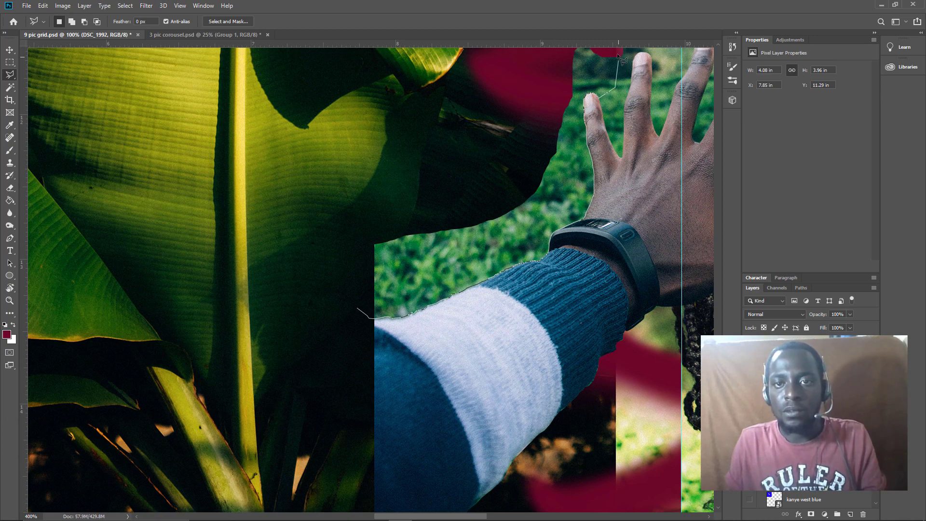
left_click(616, 50)
left_click(570, 74)
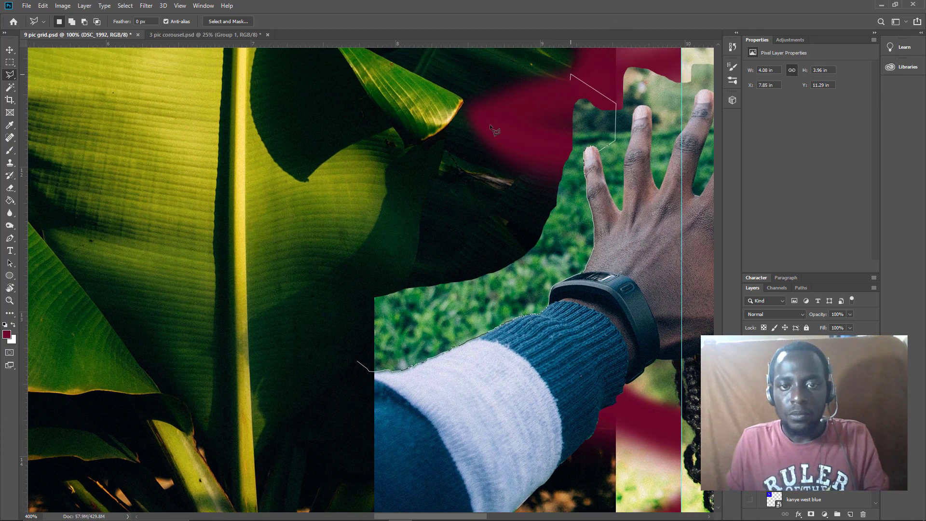
left_click(351, 222)
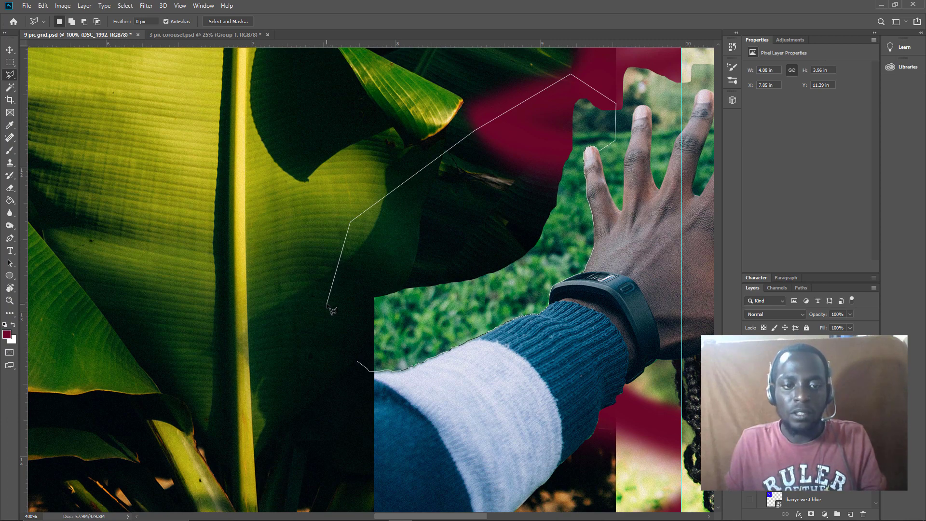
double_click(328, 306)
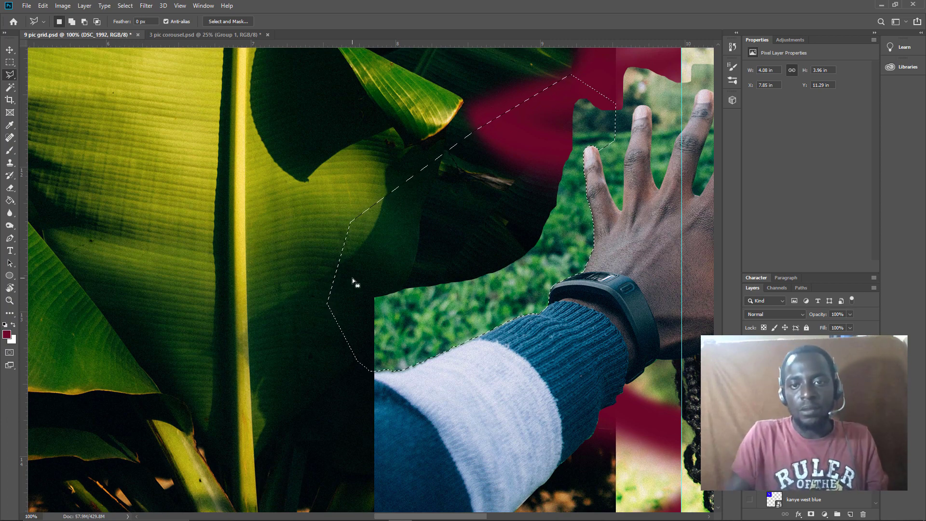
key("Delete")
key("ctrl+d")
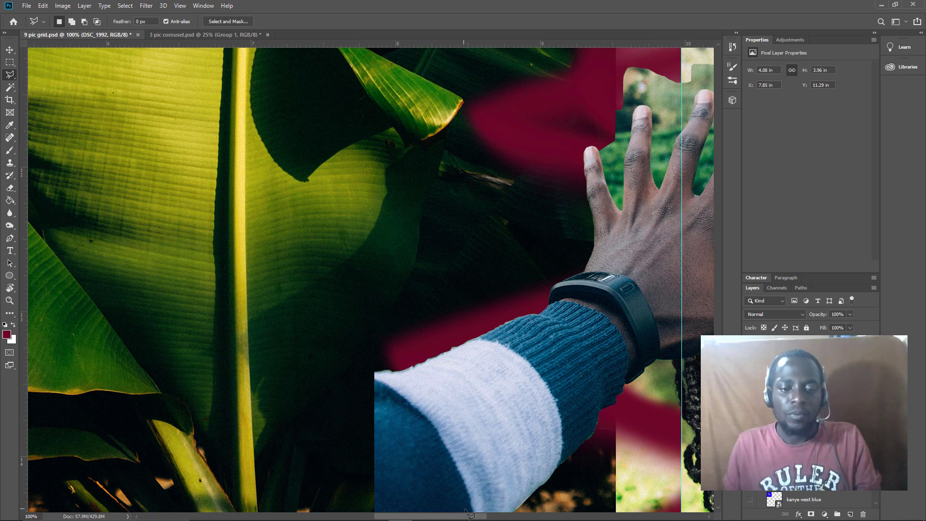
Step: Start a new polygonal outline on the braids above the thumb and follow the thumb's upper edge toward the hand
left_click_drag(467, 517, 539, 517)
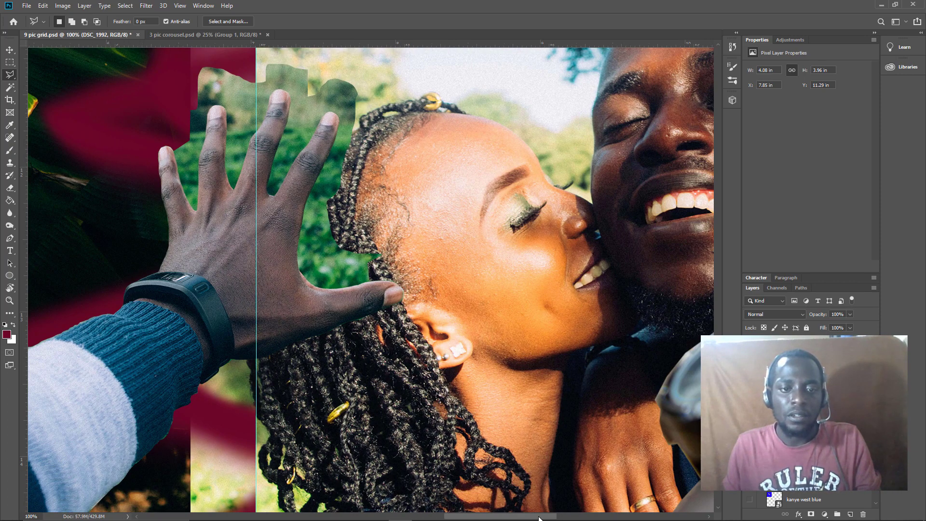
scroll(462, 254, "left", 5)
scroll(462, 253, "up", 1)
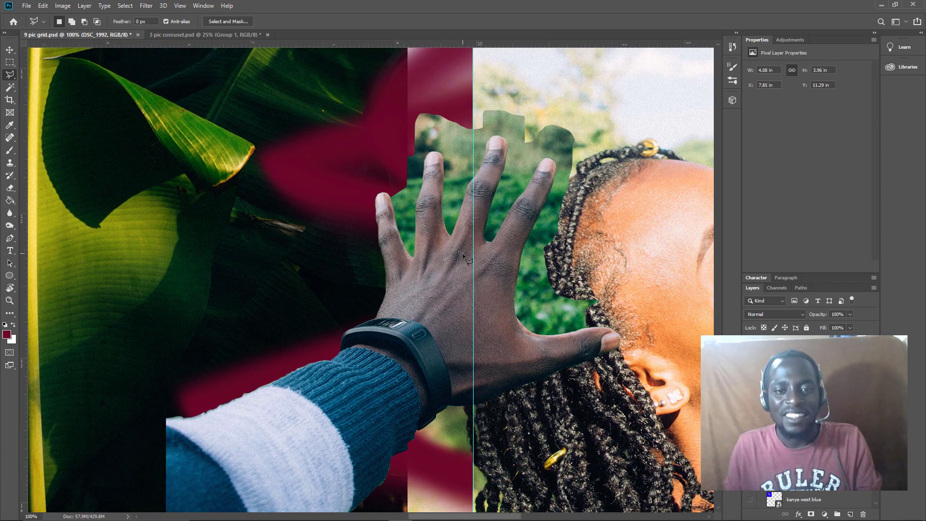
scroll(462, 253, "up", 3)
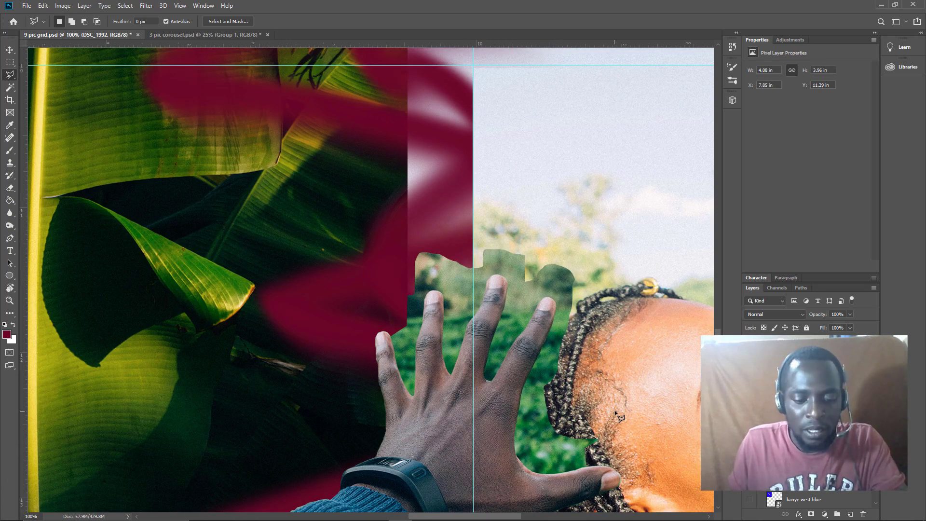
key("ctrl+plus")
key("ctrl+plus")
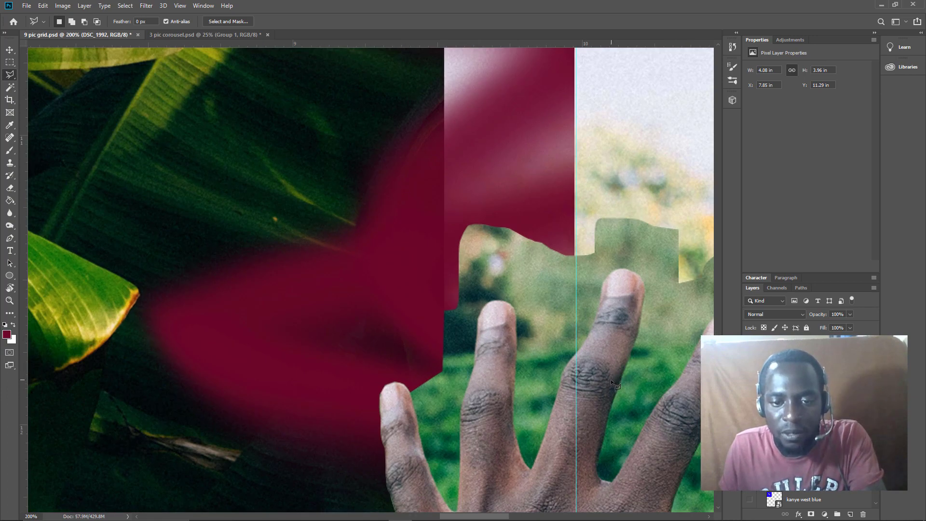
scroll(616, 387, "down", 5)
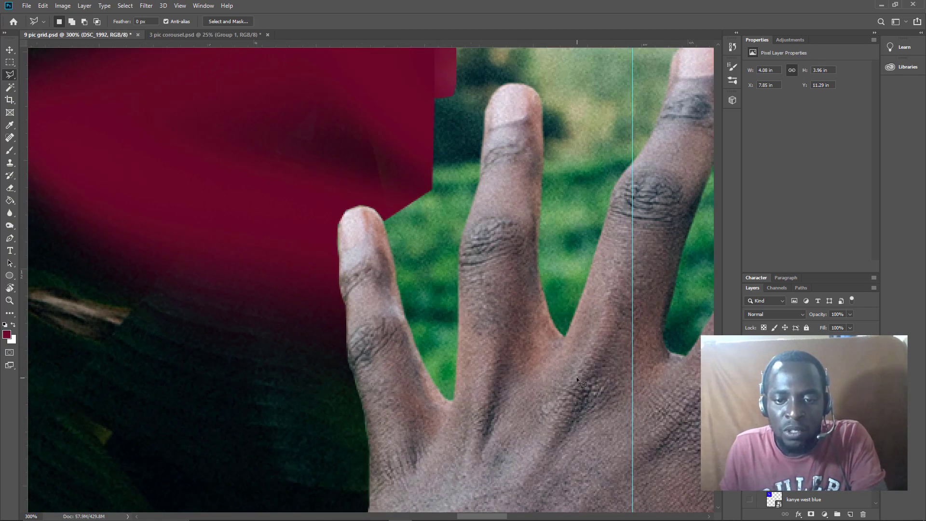
scroll(595, 387, "down", 1)
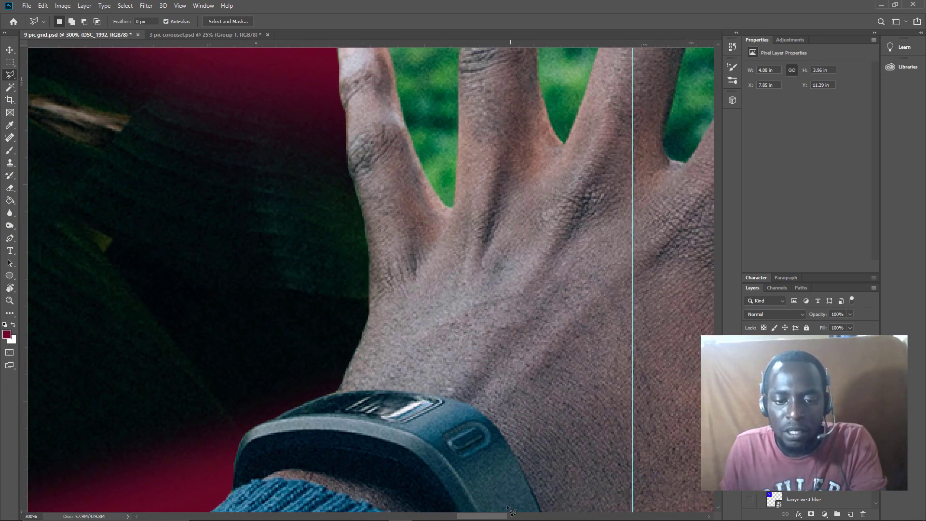
left_click_drag(504, 516, 539, 517)
scroll(542, 430, "down", 2)
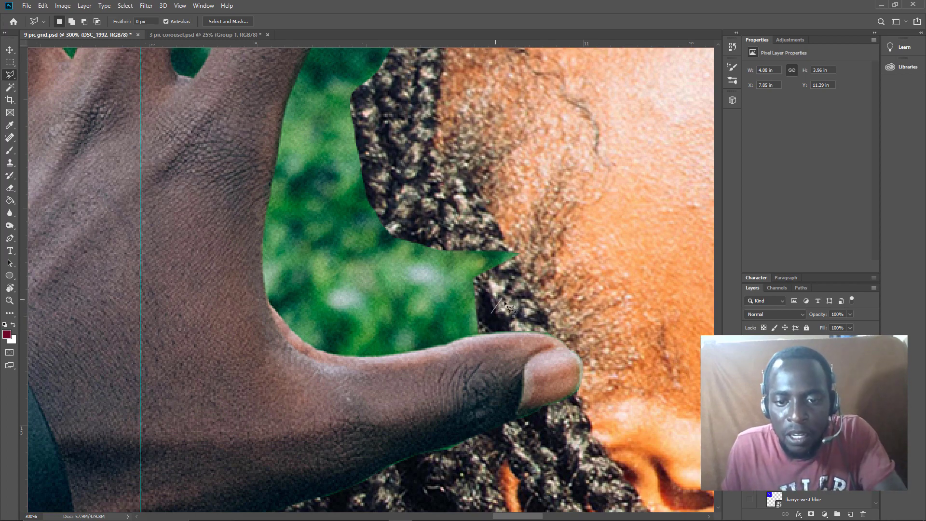
scroll(497, 304, "up", 3)
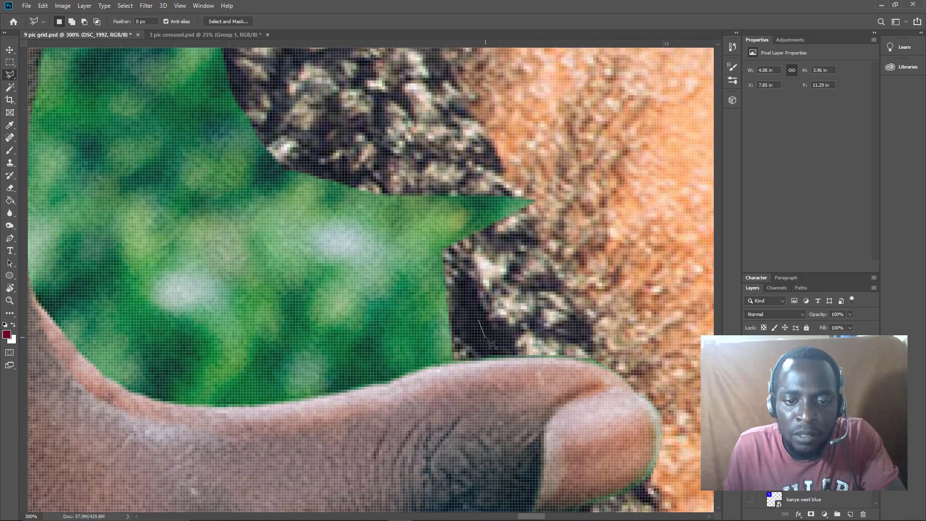
scroll(488, 340, "down", 1)
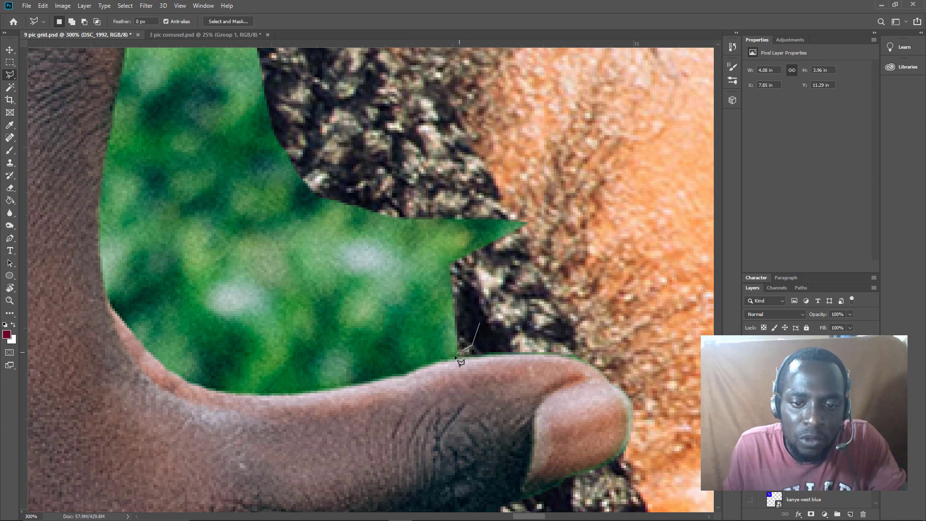
left_click(456, 356)
left_click(436, 362)
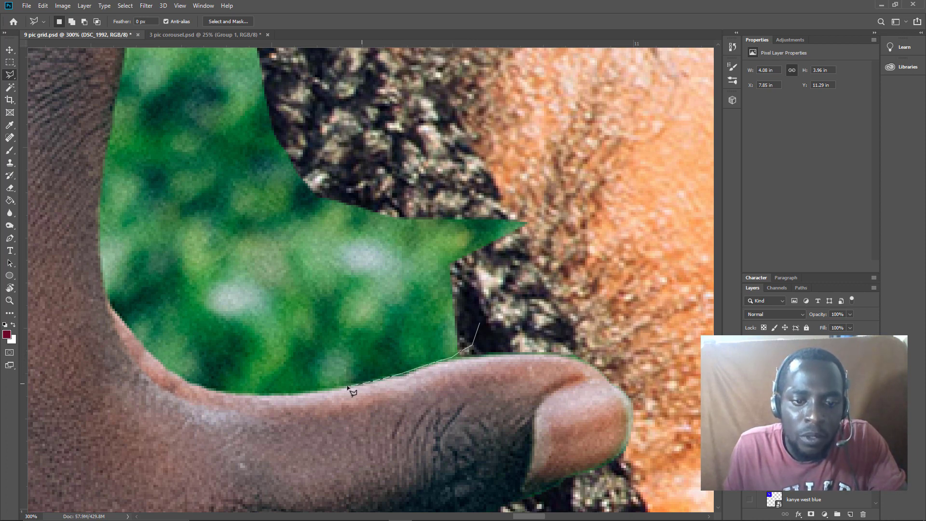
left_click(333, 389)
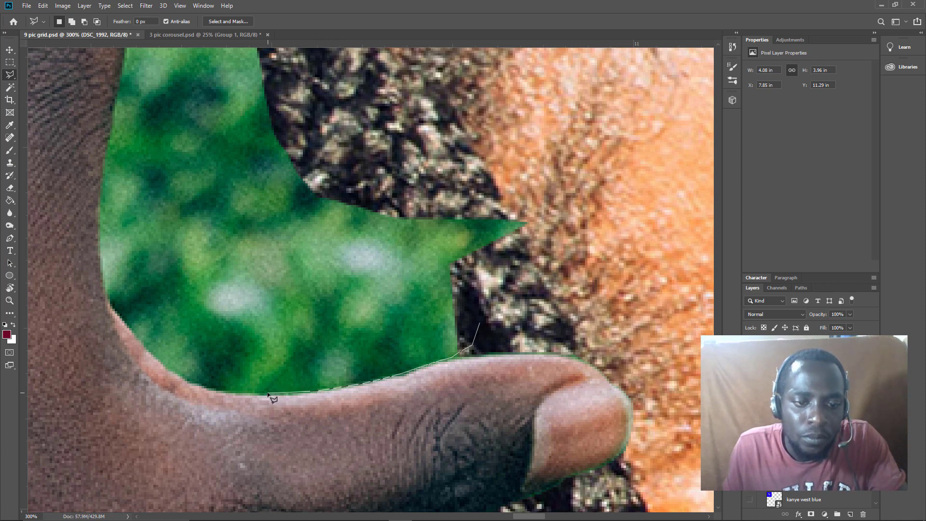
left_click(248, 392)
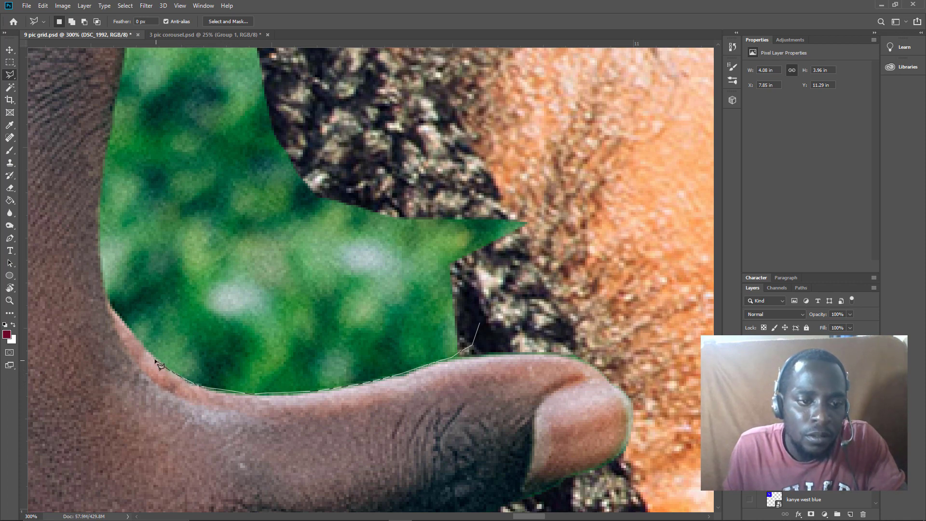
Step: Continue the outline around the curve between thumb and index finger and up the side of the hand
left_click(128, 325)
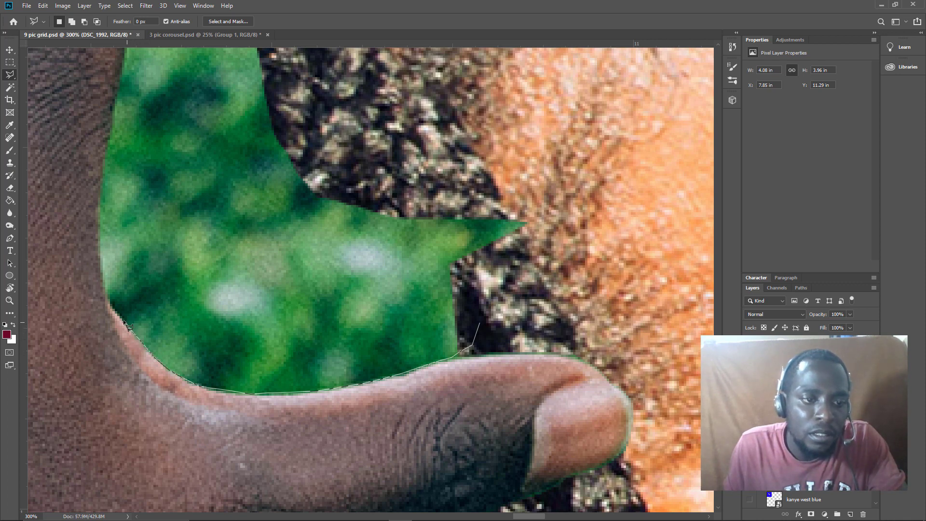
left_click(105, 285)
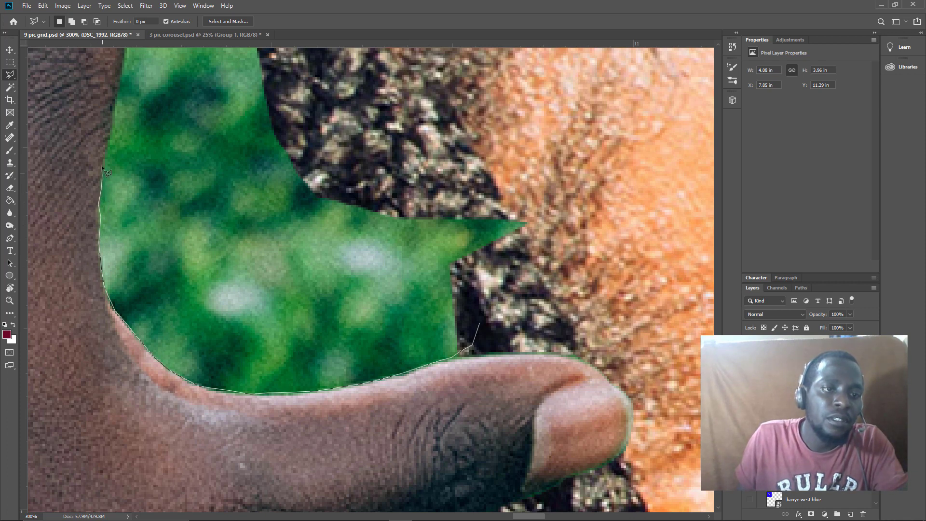
left_click(109, 140)
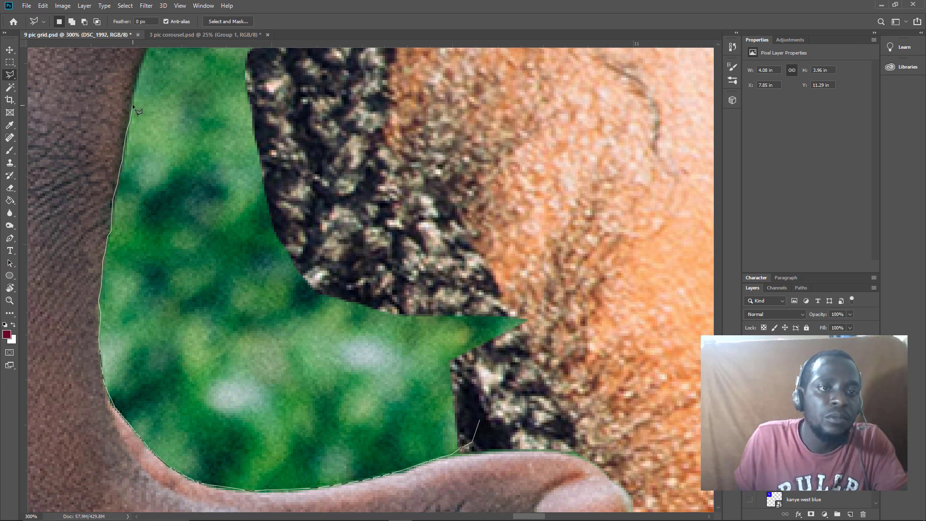
key("space")
left_click_drag(134, 83, 164, 263)
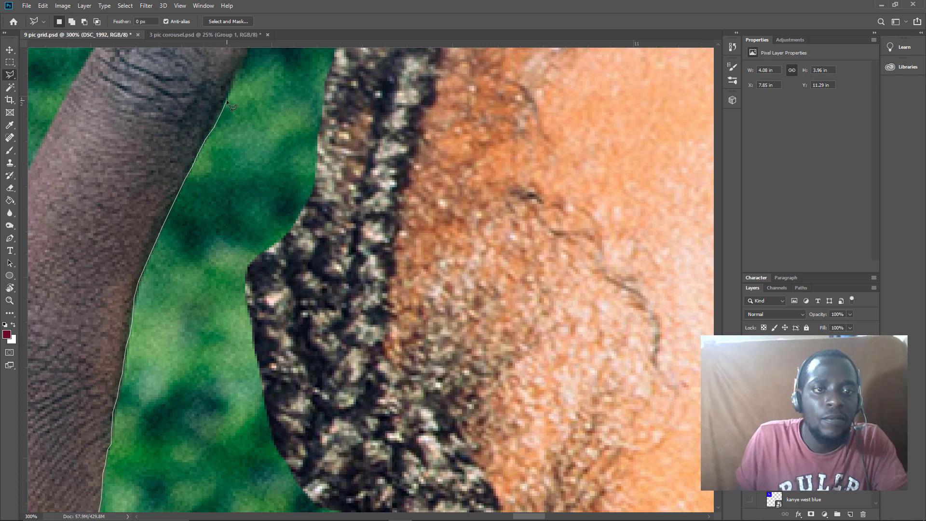
Step: Extend the outline along the index finger's outer edge, past the knuckle and around the fingertip
scroll(231, 105, "up", 5)
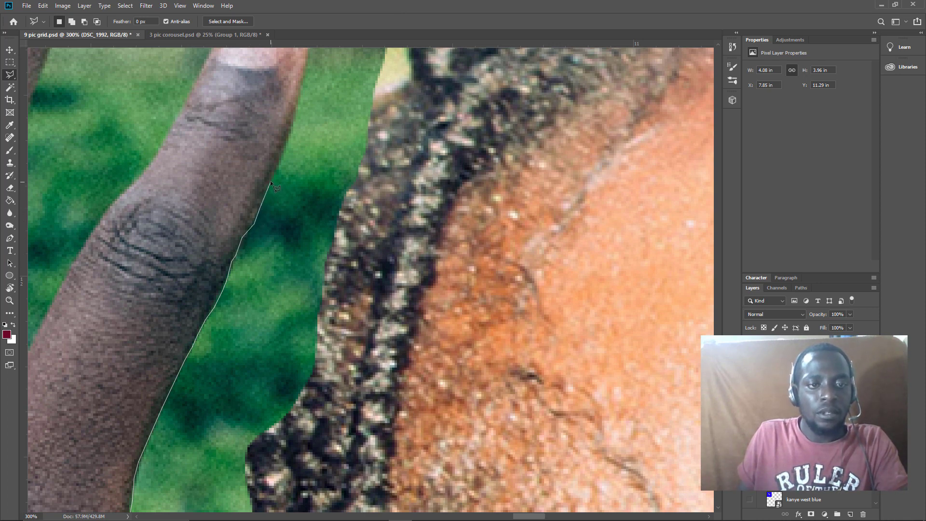
left_click(283, 159)
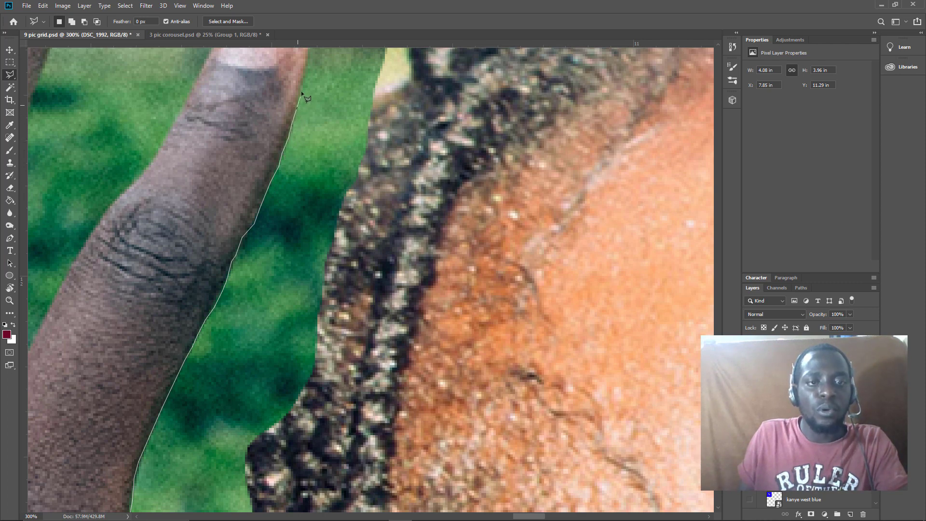
scroll(308, 96, "up", 3)
key("BackSpace")
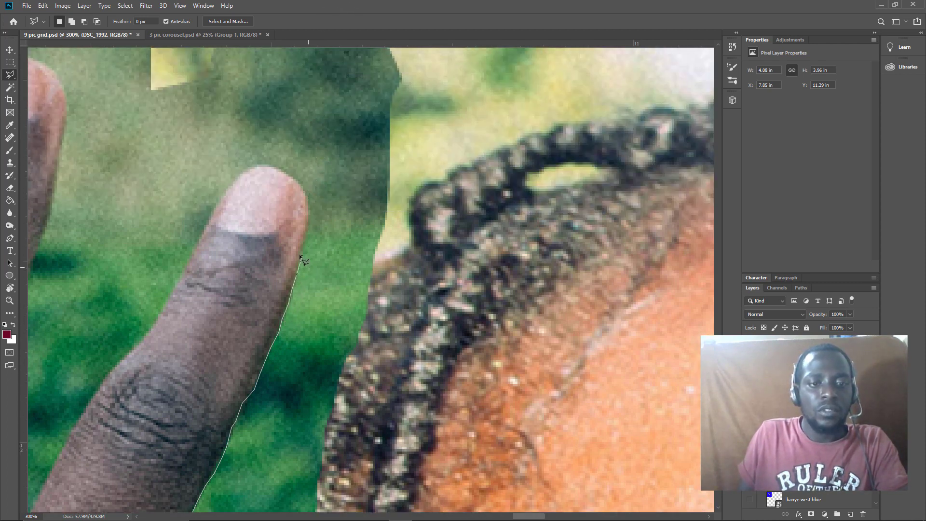
left_click(304, 232)
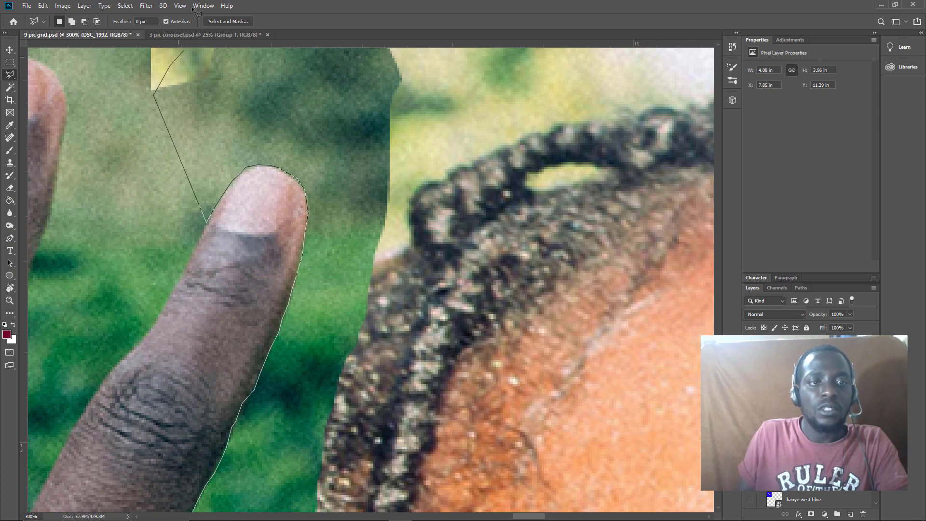
Step: Close the outline around the grass between the index finger and the woman's braids and forehead, delete the enclosed area, and deselect
scroll(217, 68, "up", 3)
left_click(226, 71)
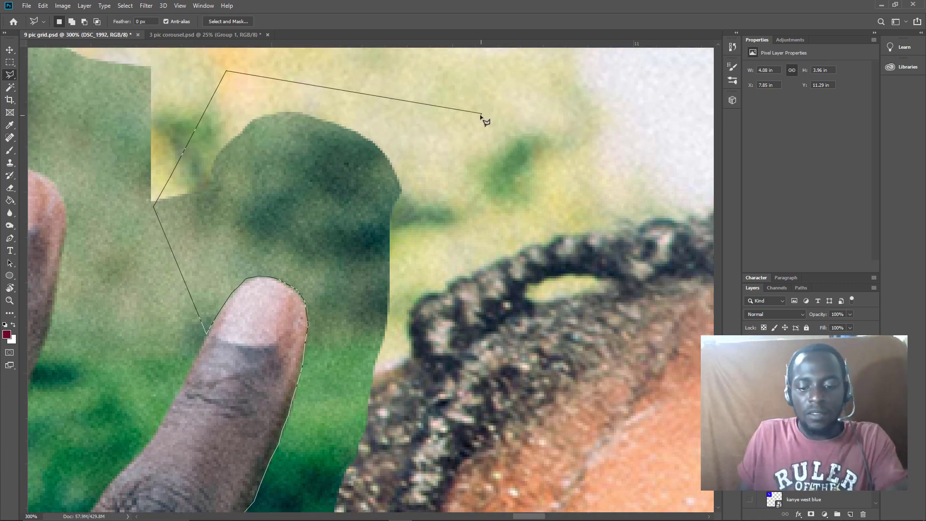
scroll(472, 114, "down", 4)
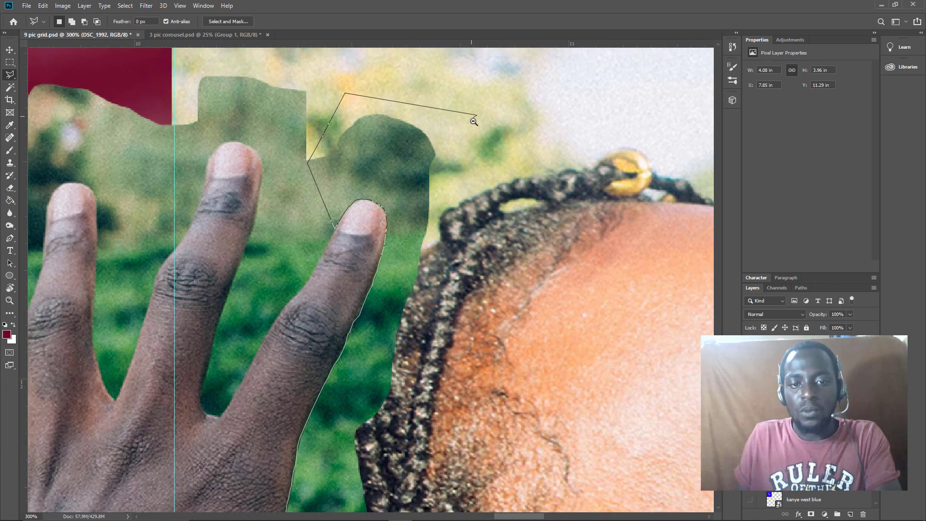
left_click(476, 115)
left_click(654, 436)
scroll(655, 437, "down", 3)
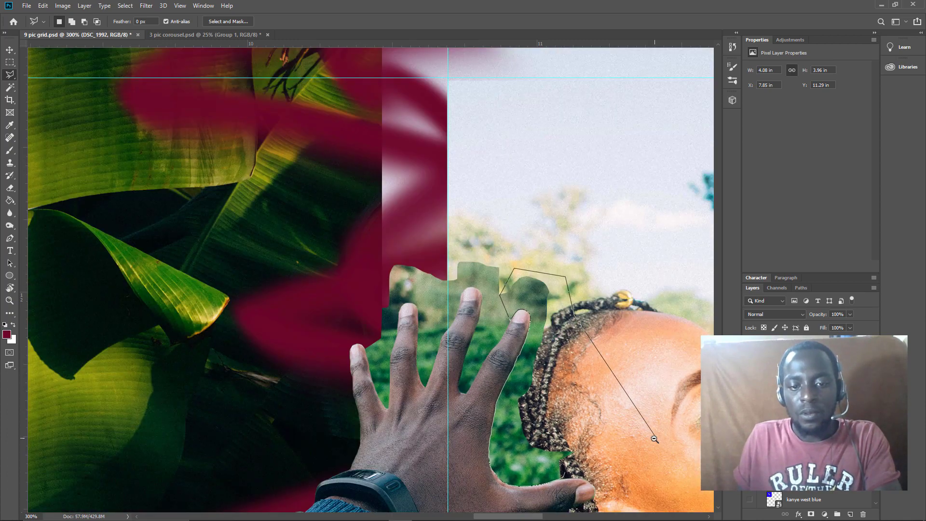
double_click(631, 451)
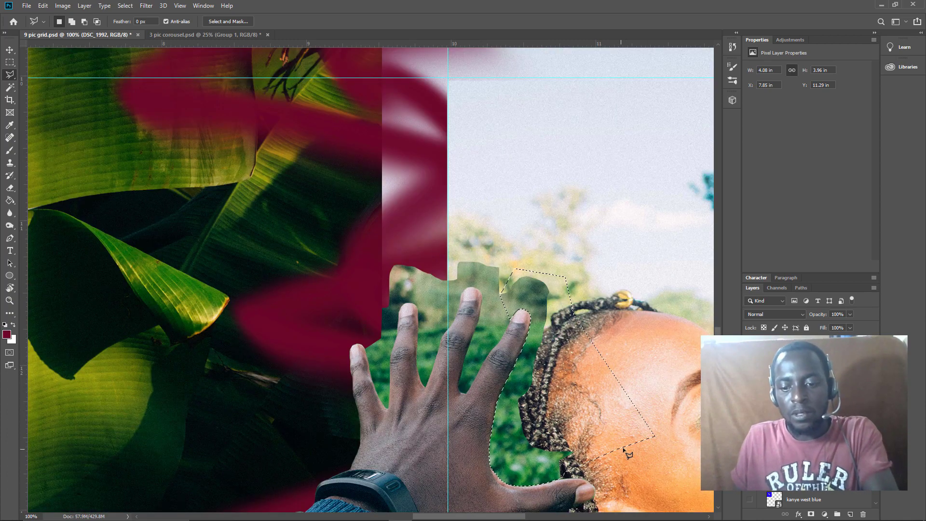
key("Delete")
key("ctrl+d")
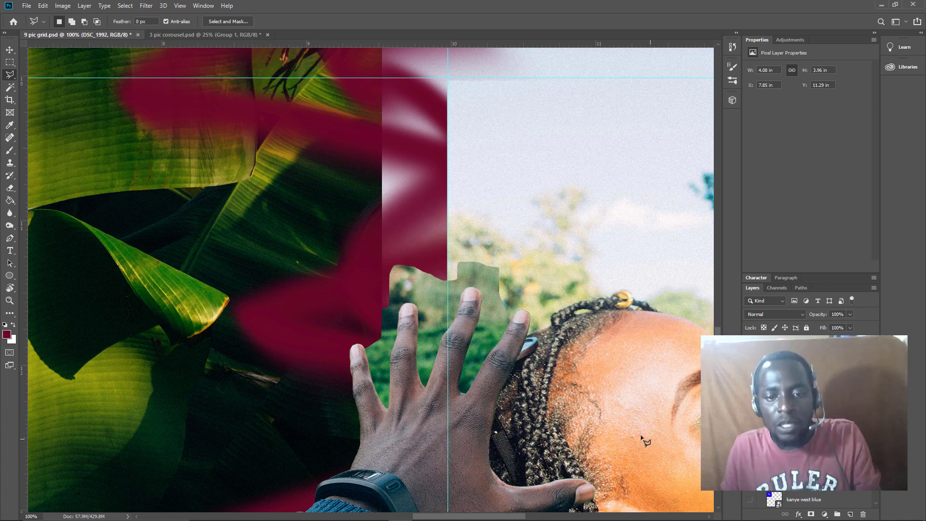
Step: Inspect the cut edges around the hand, thumb and sleeve against the braids and leaves
scroll(587, 425, "down", 1)
scroll(539, 289, "up", 1)
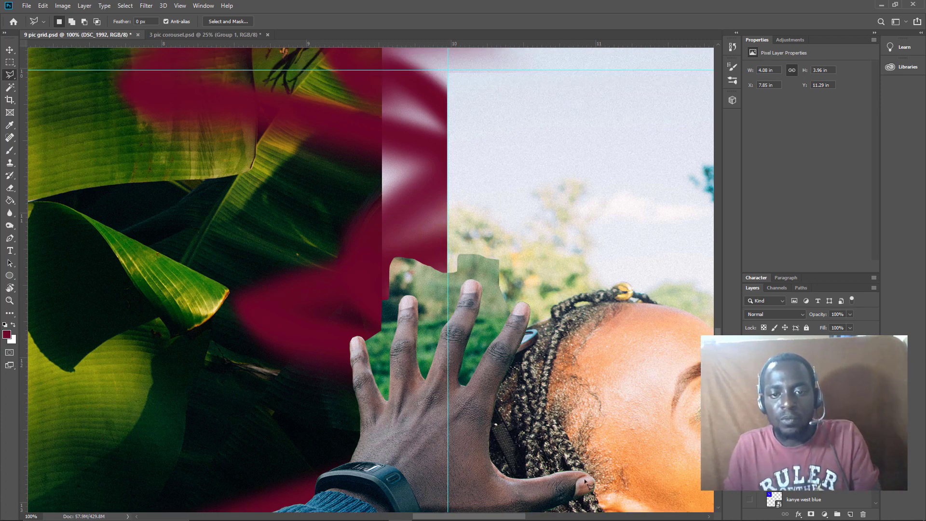
scroll(540, 289, "down", 4)
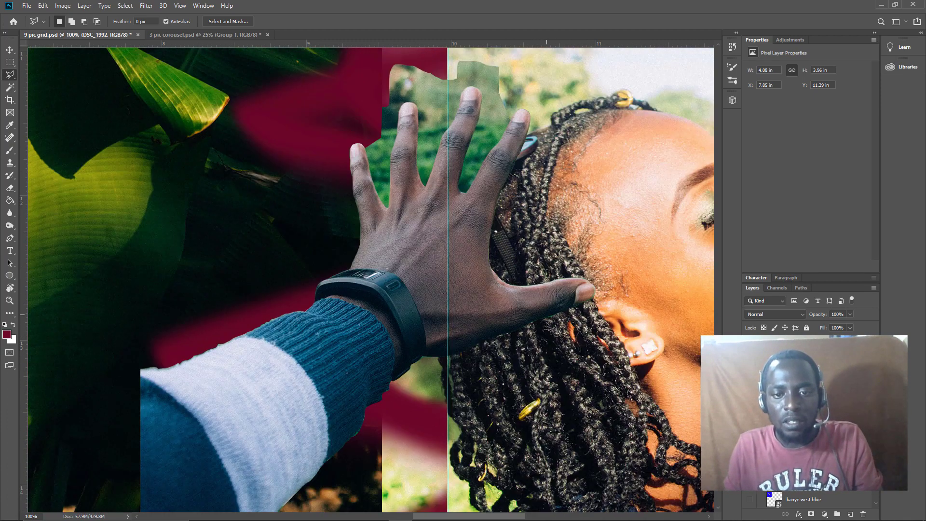
scroll(549, 331, "down", 1)
scroll(536, 322, "down", 2)
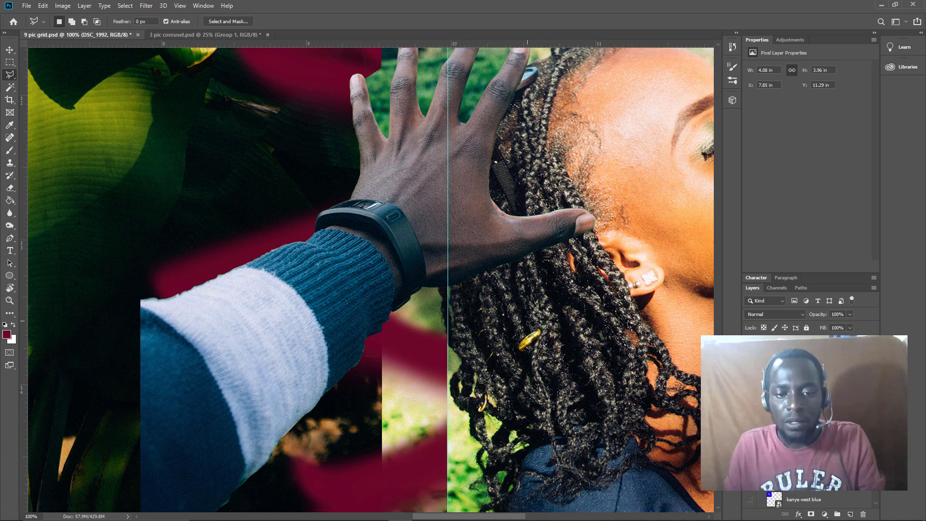
scroll(521, 322, "up", 1)
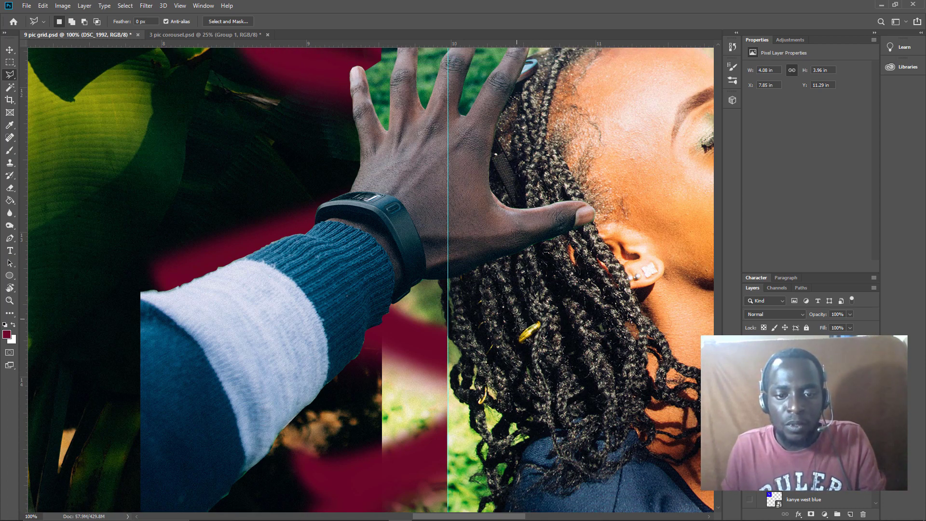
scroll(510, 315, "up", 3)
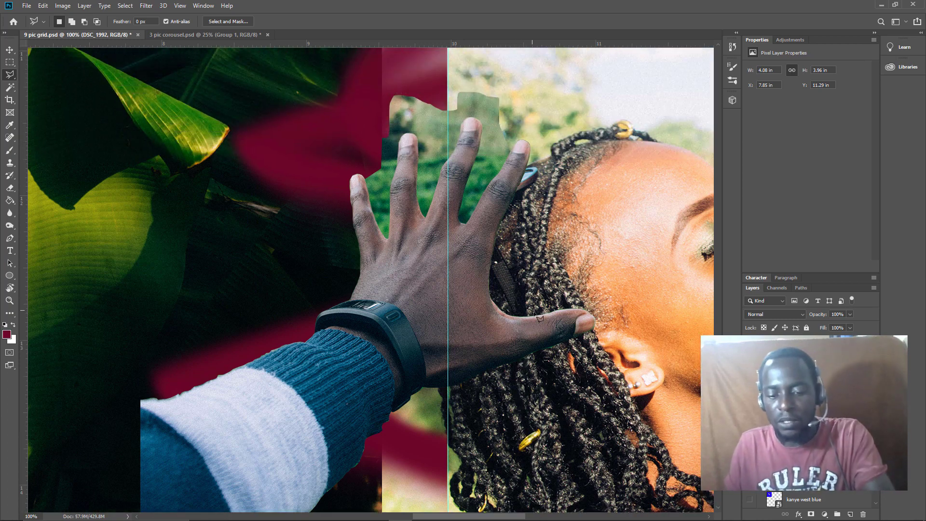
Step: Start a new polygonal outline just above the little finger and follow the finger's inner edge down past its upper joint
scroll(547, 326, "up", 1)
scroll(547, 327, "up", 2)
scroll(555, 289, "up", 3)
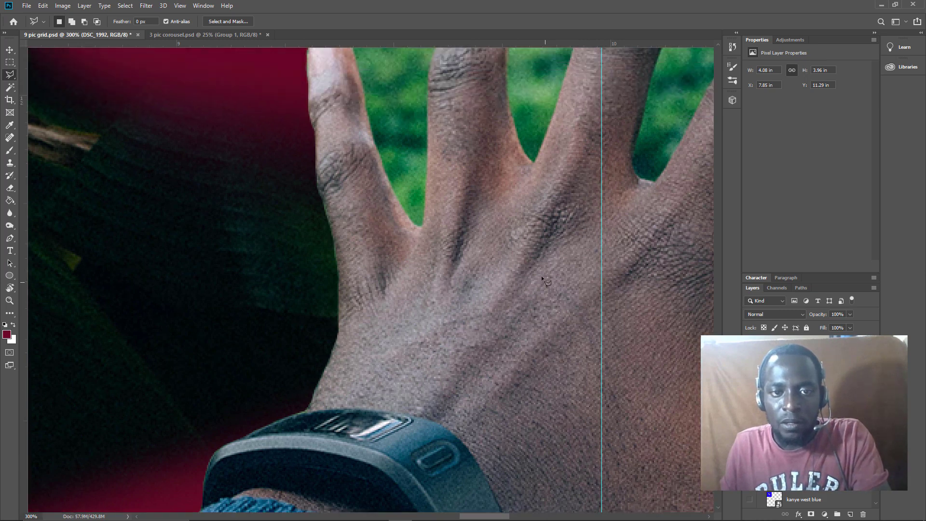
scroll(467, 193, "up", 2)
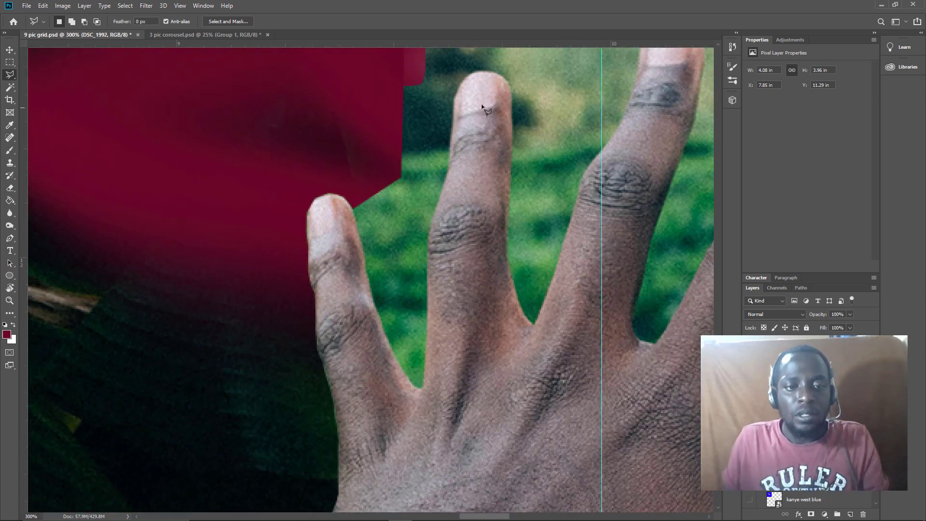
left_click(352, 153)
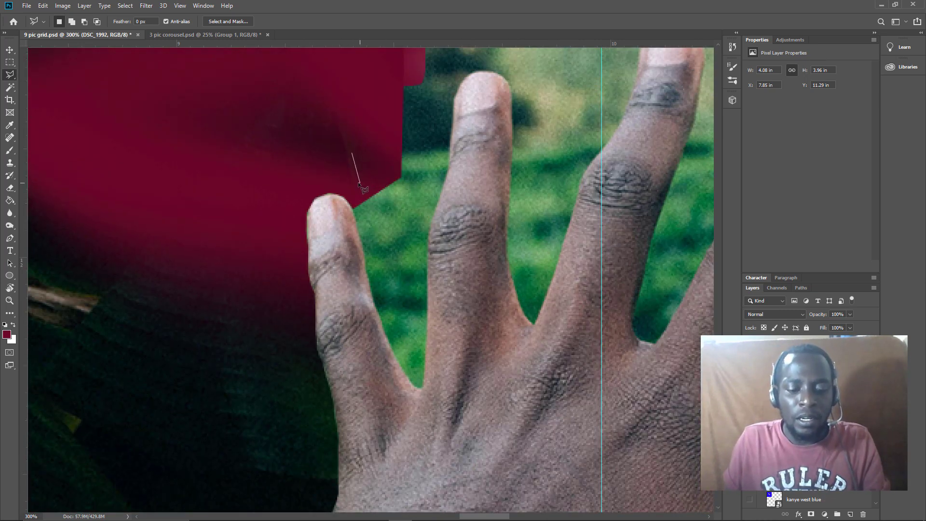
scroll(361, 186, "up", 3)
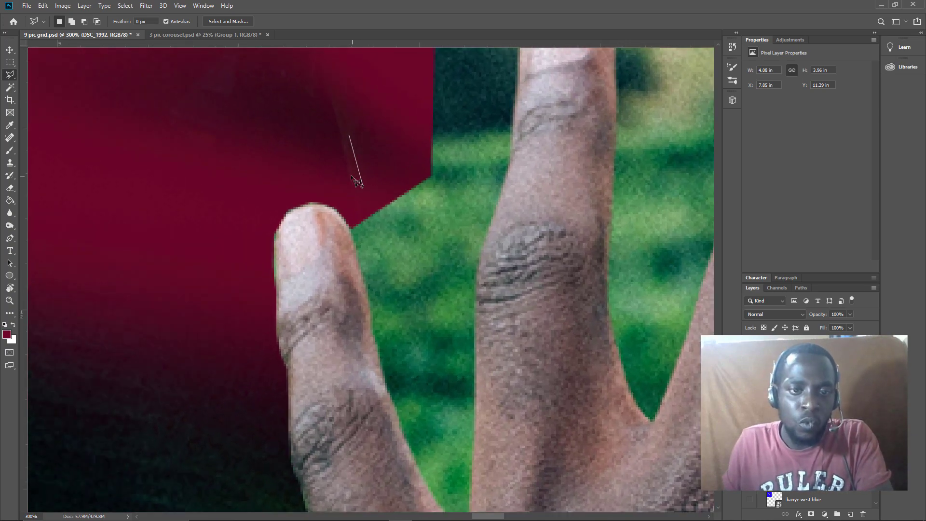
scroll(361, 184, "down", 1)
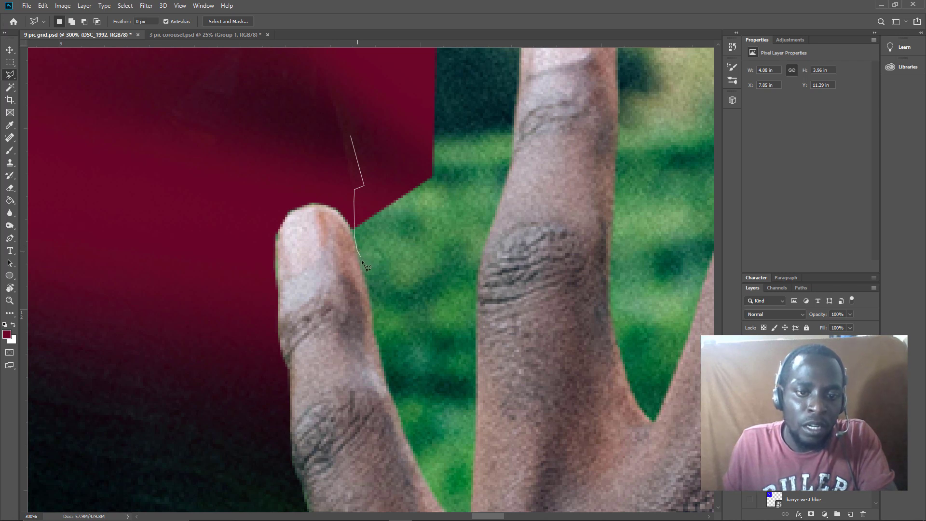
left_click(372, 304)
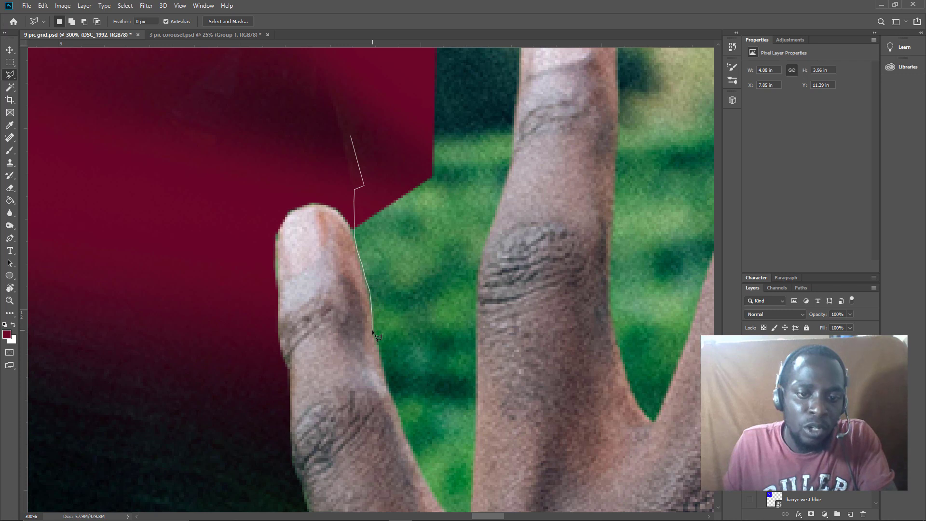
left_click(373, 330)
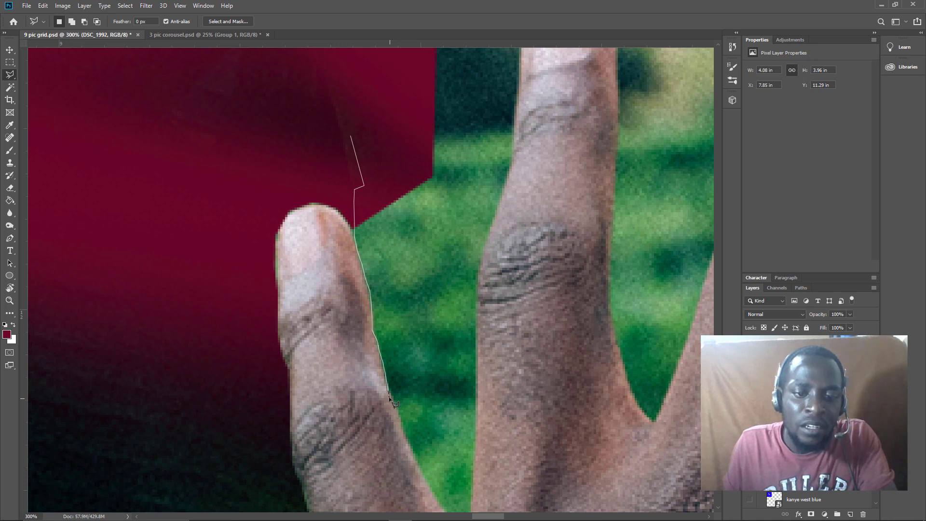
left_click(437, 492)
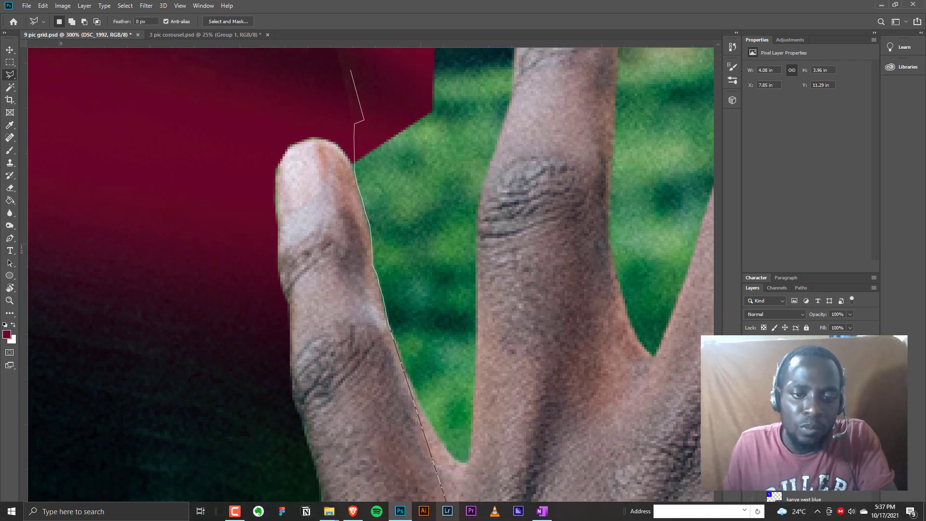
key("BackSpace")
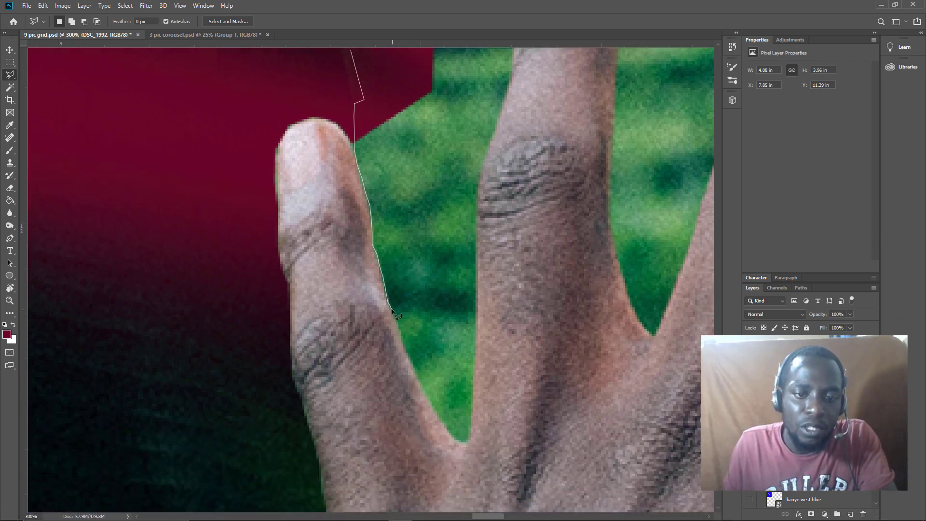
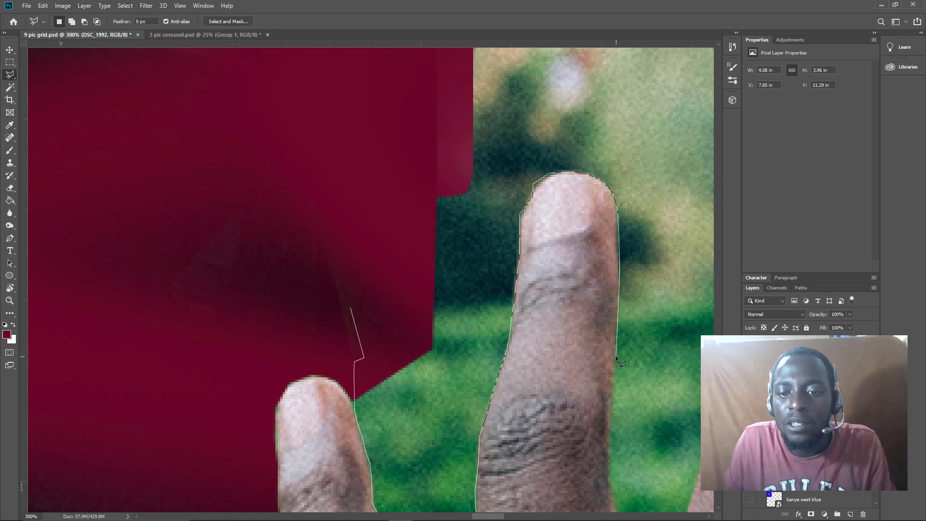
Step: Continue the outline down the ring finger's inner edge, through the gap, and up the middle finger's side to its knuckle
left_click(613, 389)
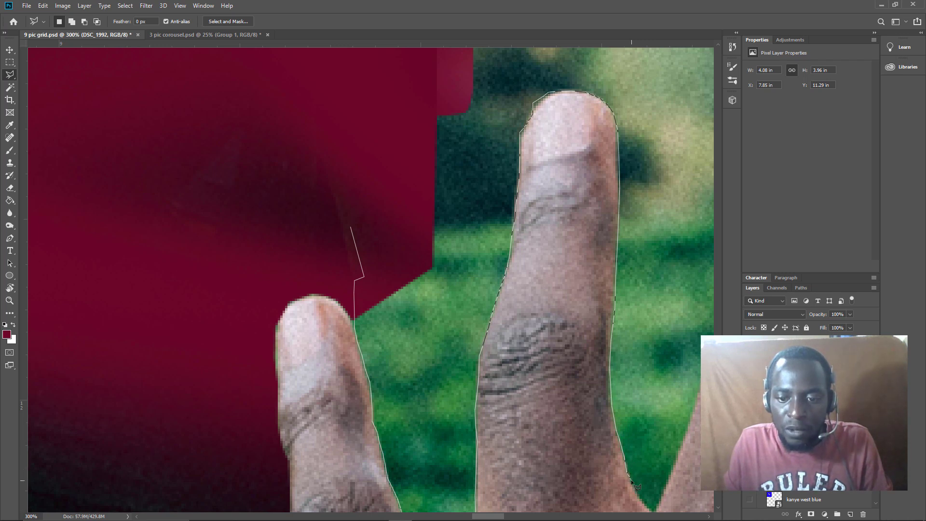
scroll(670, 413, "down", 3)
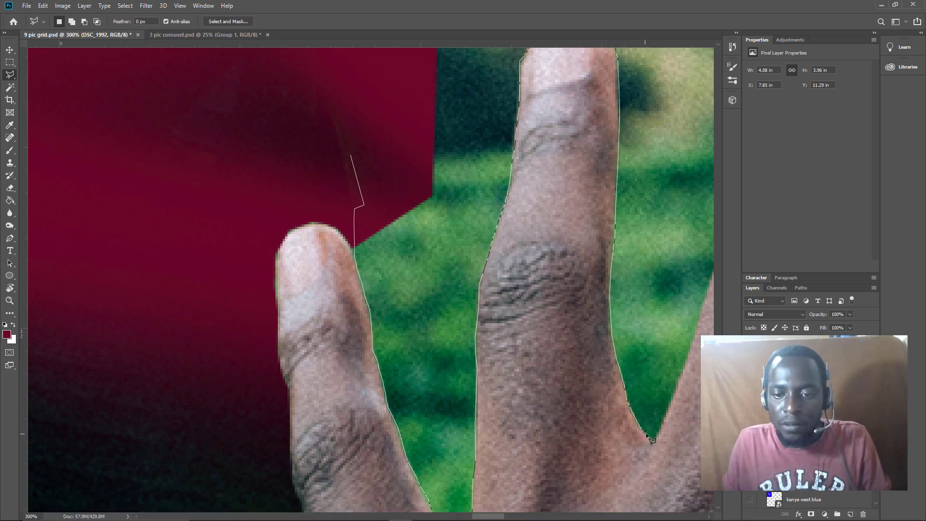
left_click(655, 441)
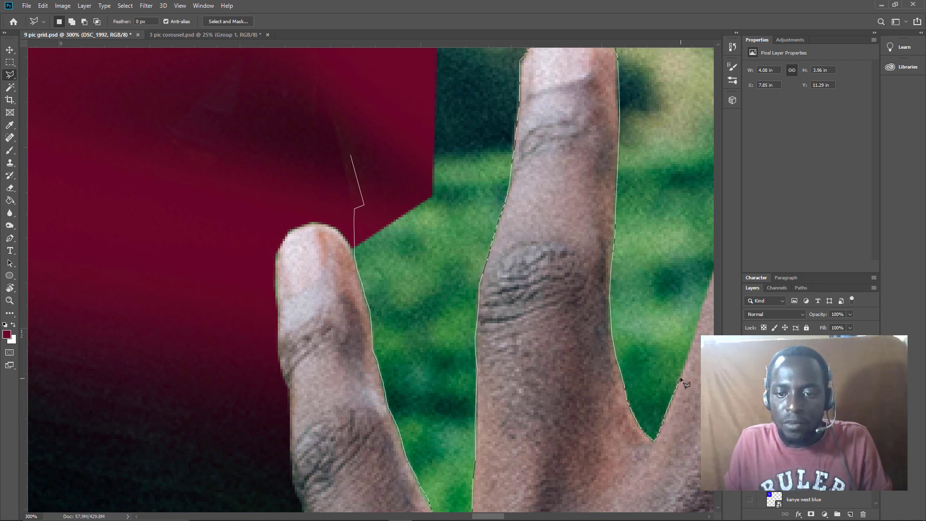
left_click(697, 340)
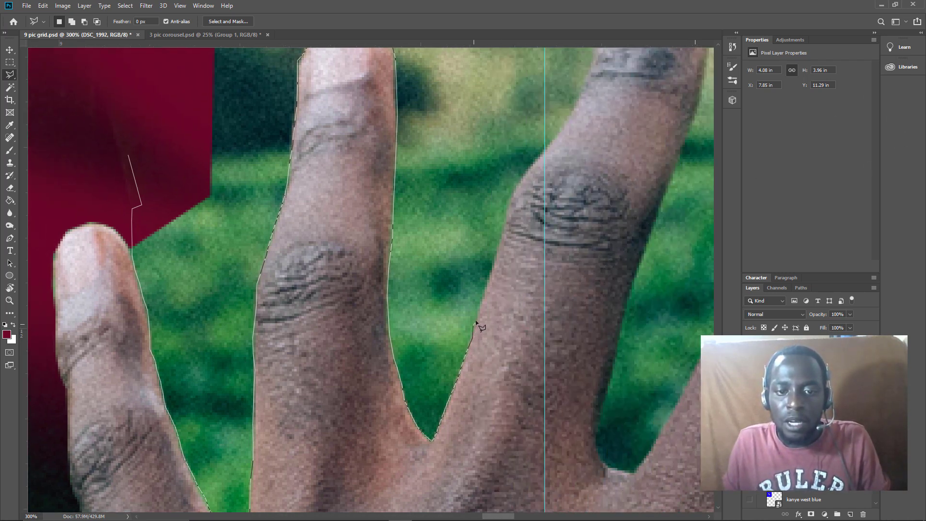
left_click(484, 290)
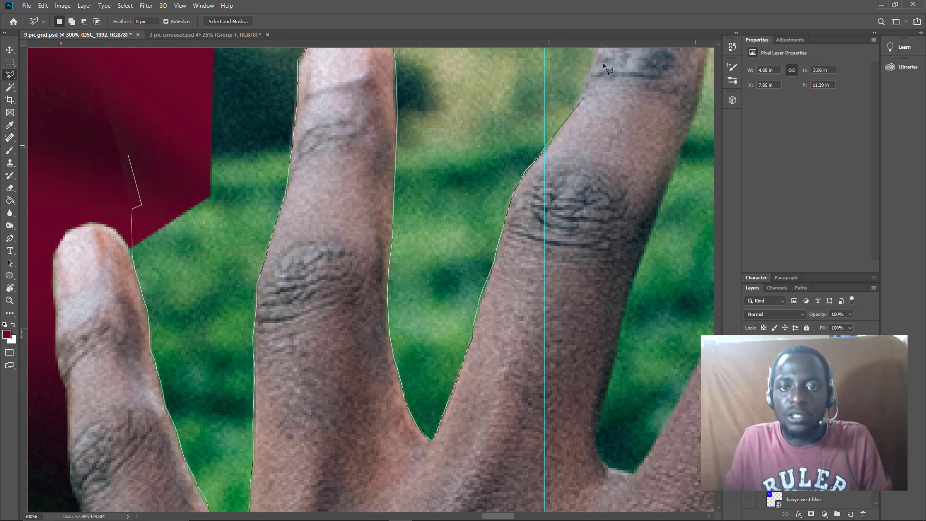
Step: Extend the outline around the middle fingertip and down the finger's other edge toward the gap beside the index finger
scroll(550, 148, "up", 5)
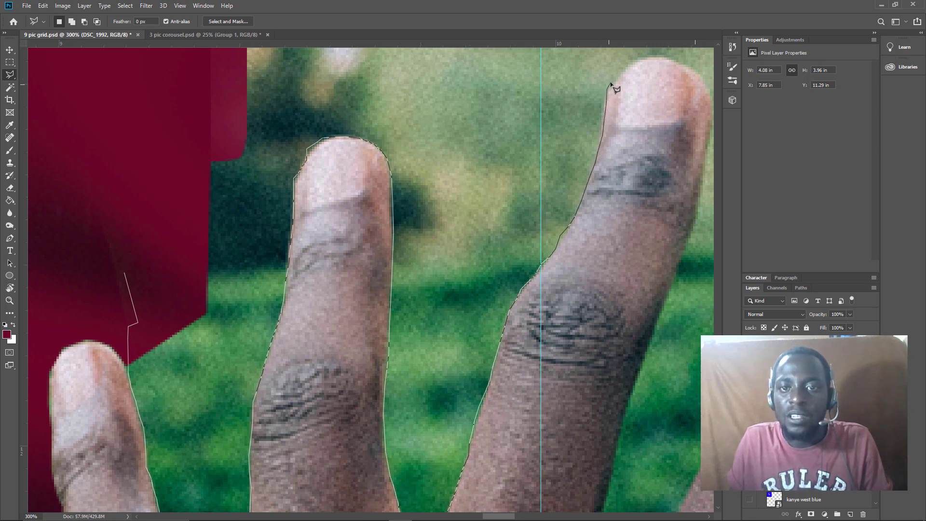
left_click_drag(627, 77, 546, 161)
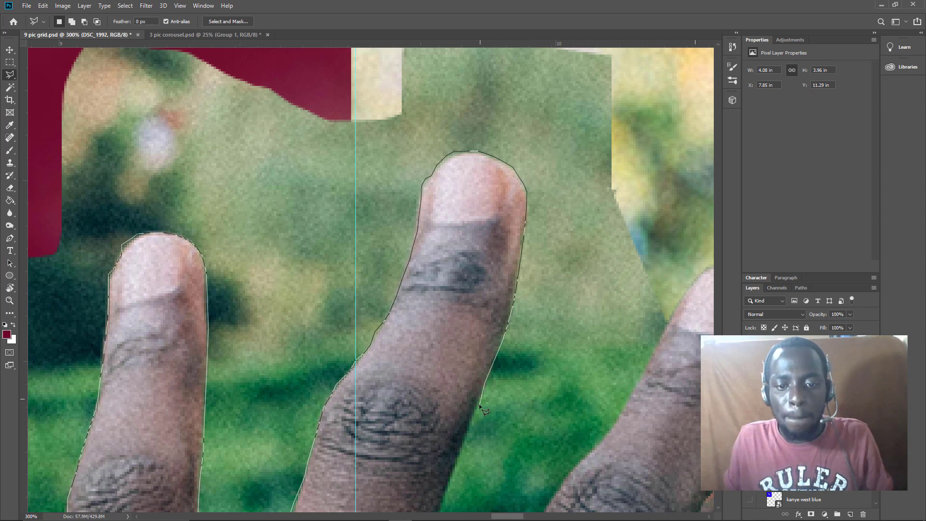
scroll(480, 407, "down", 3)
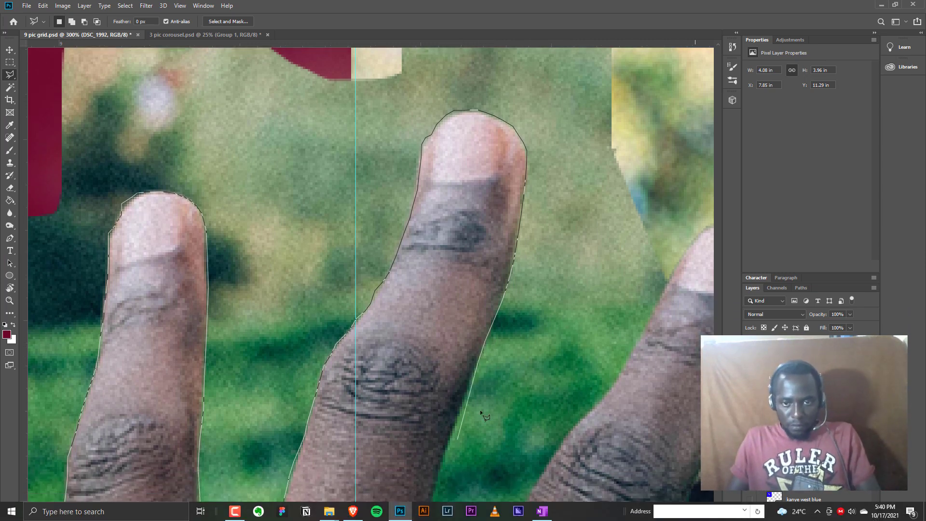
scroll(521, 473, "down", 2)
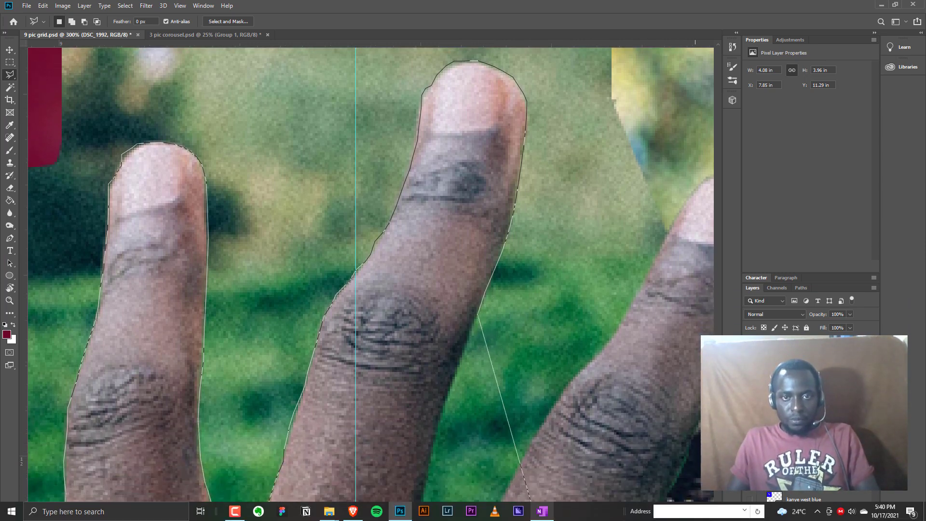
scroll(531, 502, "down", 3)
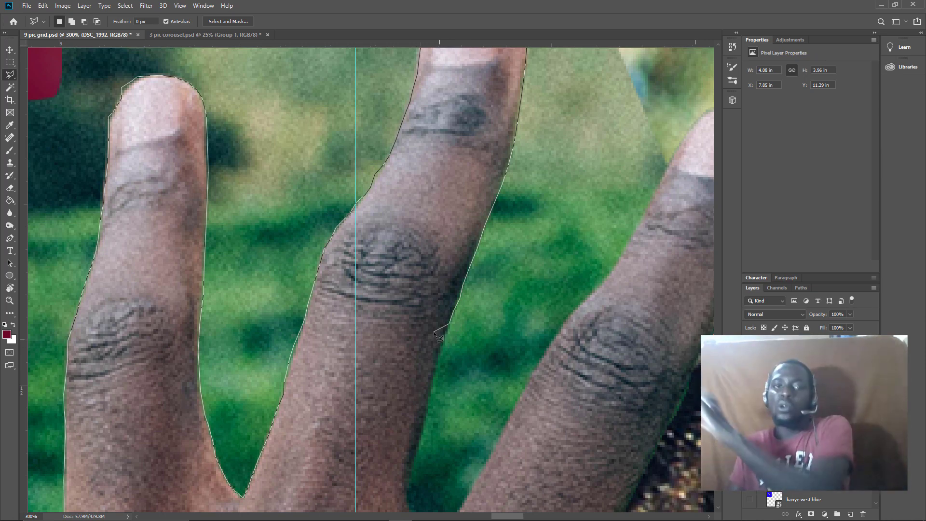
scroll(449, 321, "down", 1)
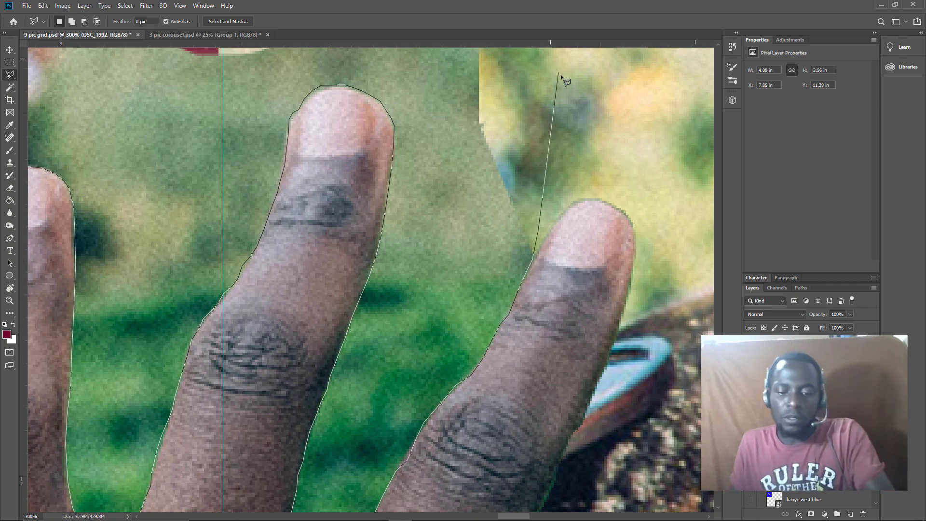
Step: Close the outline around the background above the fingertips, delete the enclosed grass between the fingers, and deselect
left_click(584, 84, "alt")
left_click(577, 65, "alt")
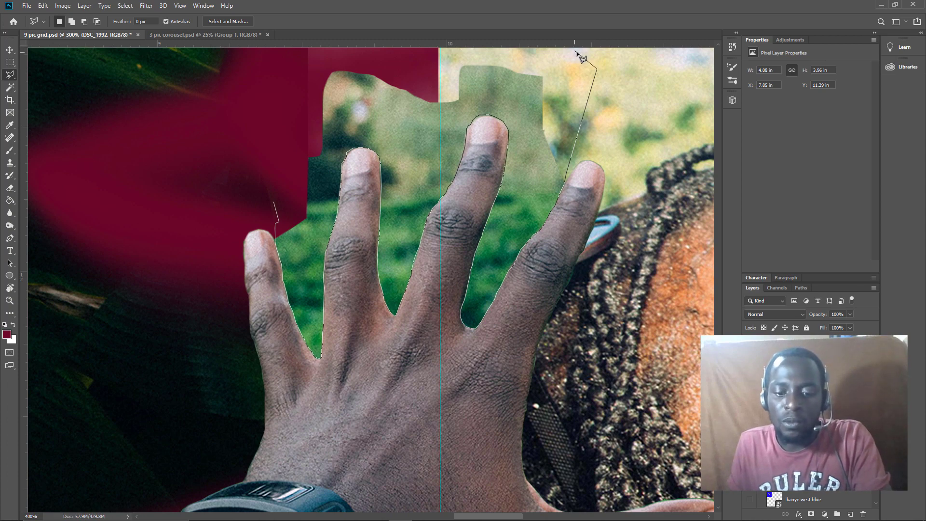
left_click(581, 48, "alt")
left_click(581, 46, "alt")
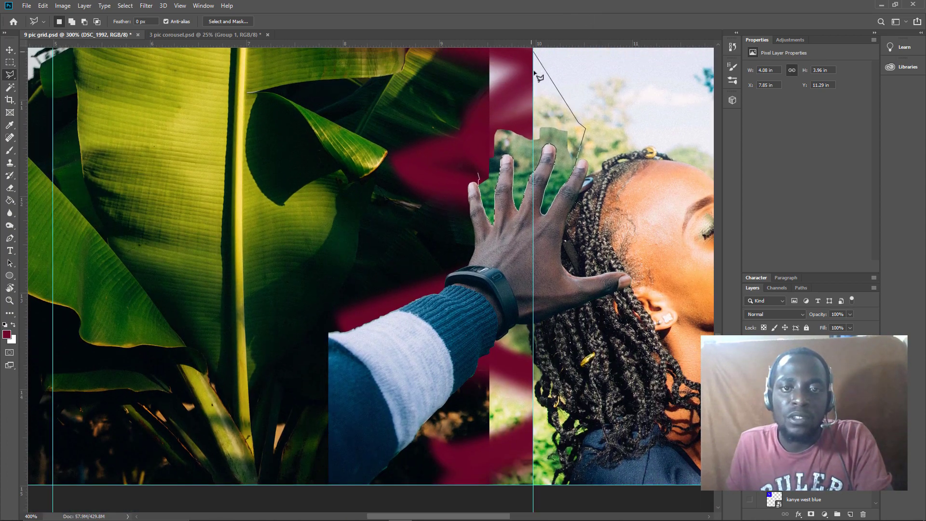
double_click(475, 121)
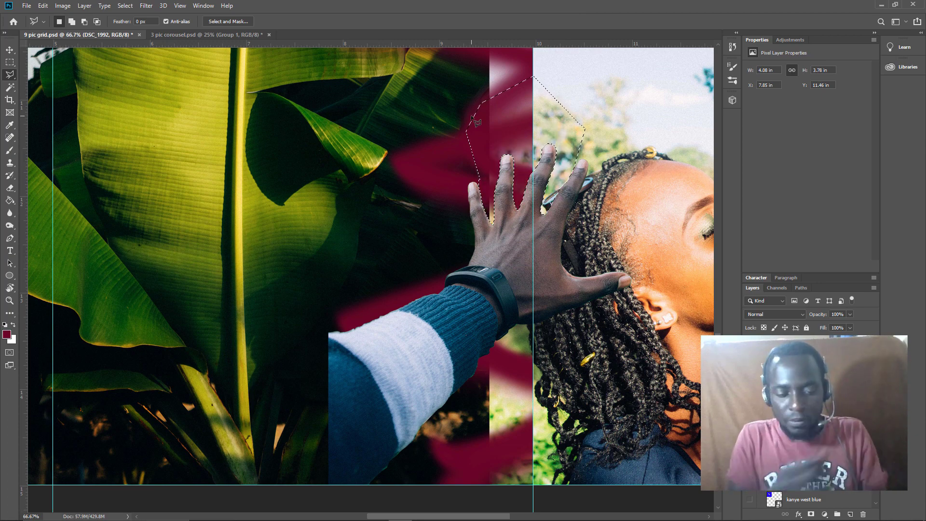
key("ctrl+d")
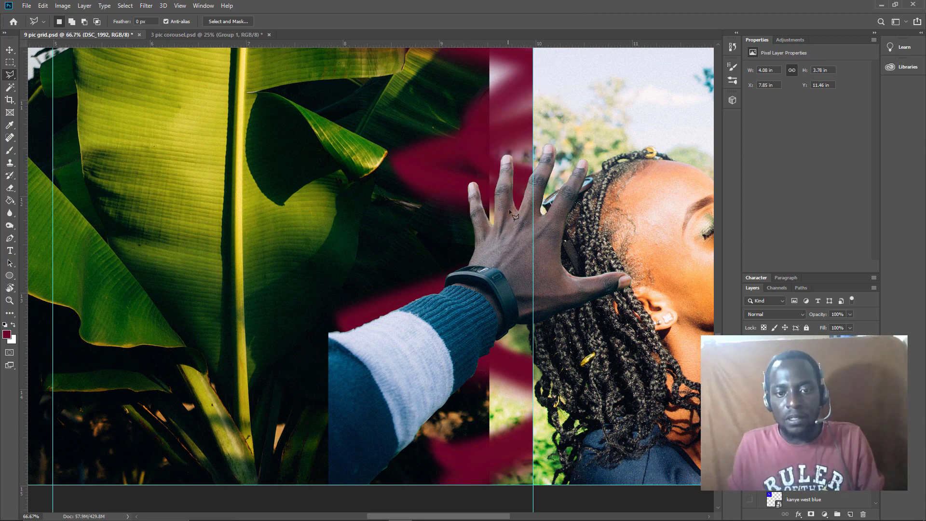
Step: Review the grid composition with the cut-out hand, check 3 pic corousel.psd for comparison, and return to 9 pic grid.psd
scroll(497, 290, "down", 2)
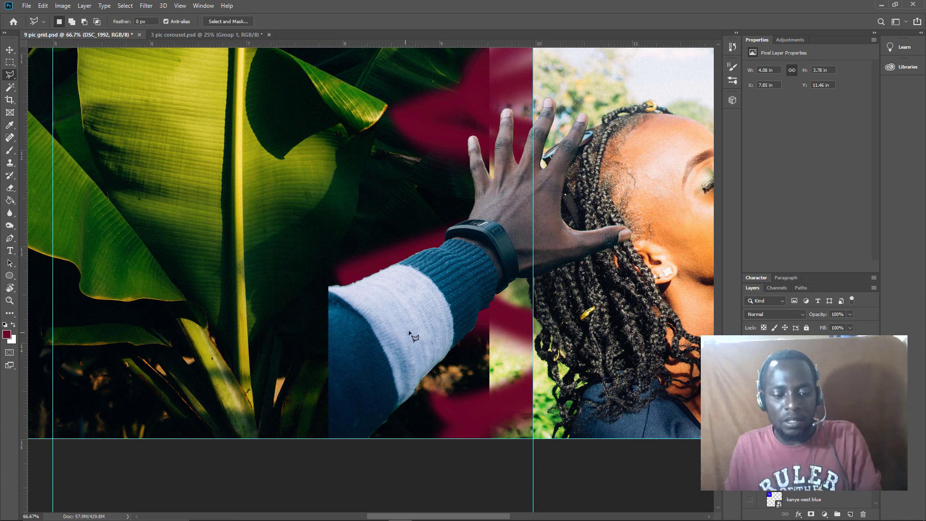
key("v")
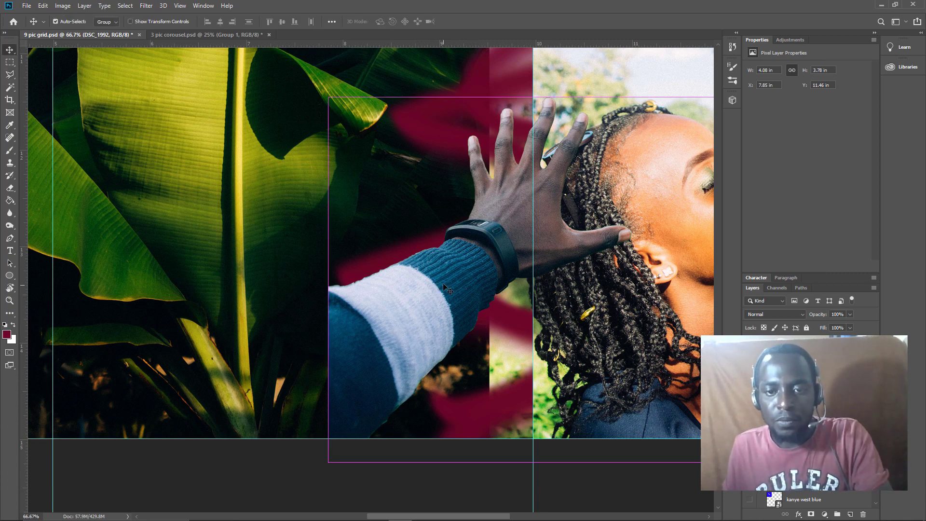
scroll(443, 282, "down", 3)
scroll(450, 263, "down", 1)
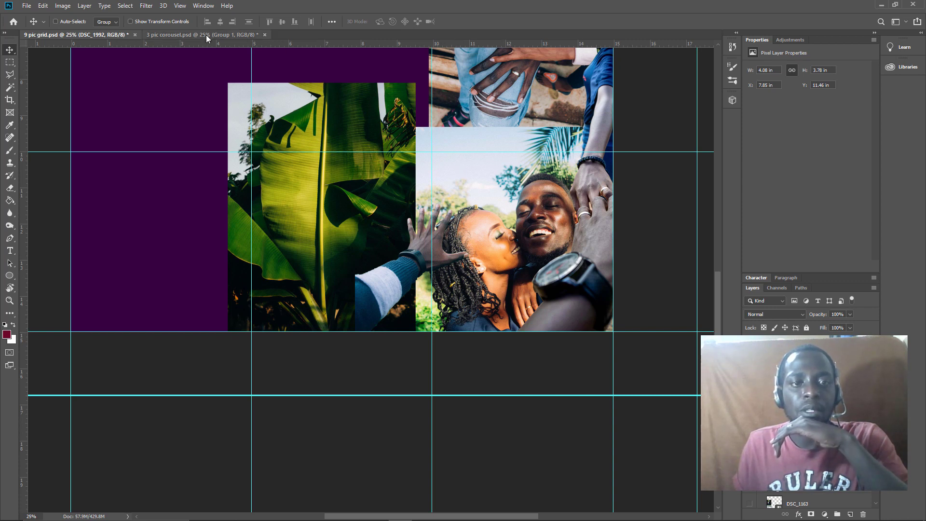
key("ctrl+Tab")
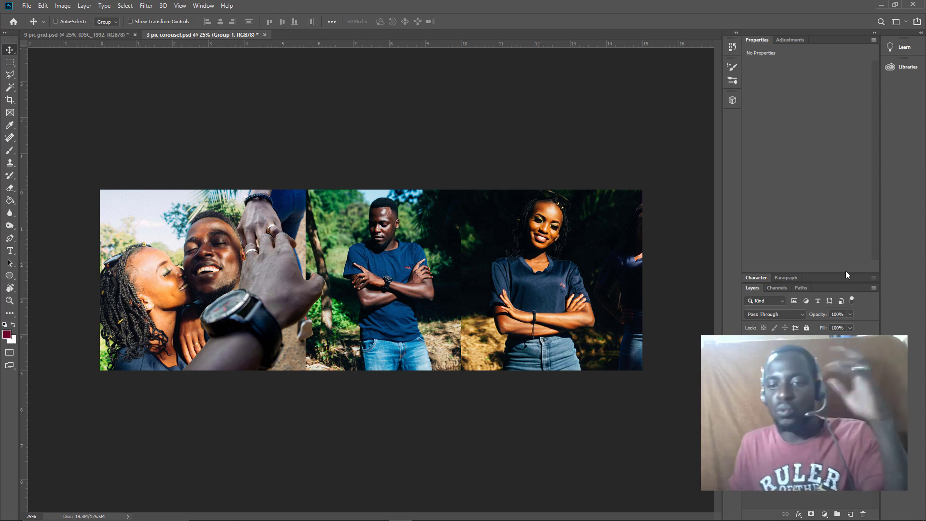
left_click(79, 34)
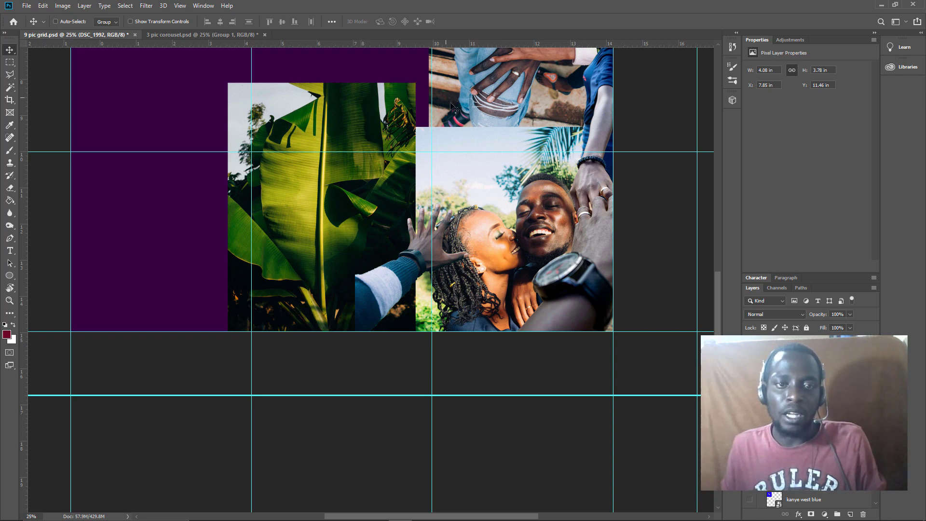
Step: Try enlarging the cut-out hand to about 127% and shifting it further over the banana leaf photo
left_click_drag(466, 129, 413, 168)
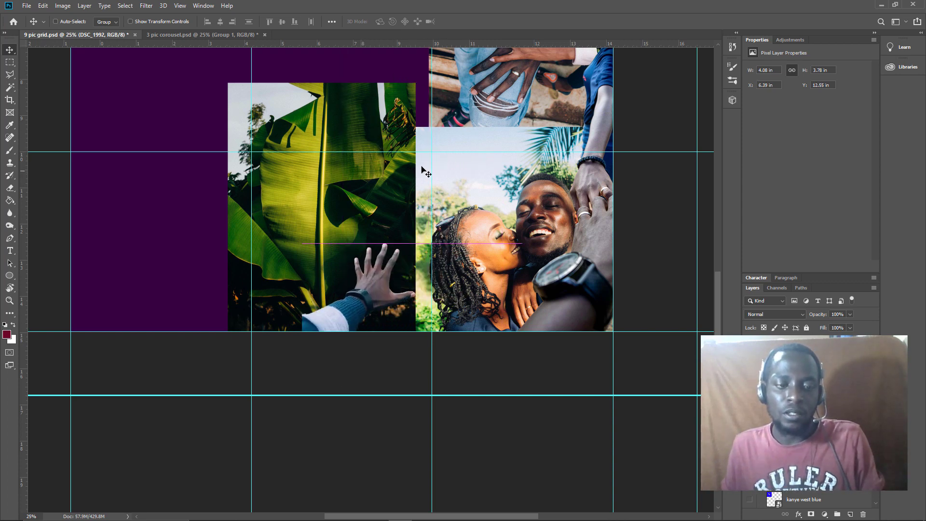
mouse_move(437, 238)
left_mouse_down()
mouse_move(428, 237)
mouse_move(424, 193)
mouse_move(422, 260)
mouse_move(423, 248)
left_mouse_up()
key("ctrl+t")
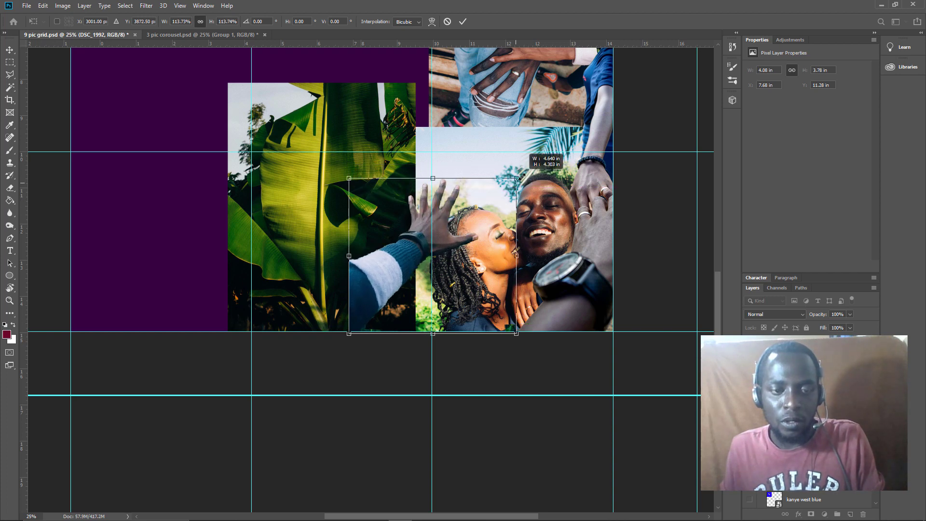
left_click_drag(496, 197, 537, 159)
left_click_drag(429, 269, 406, 288)
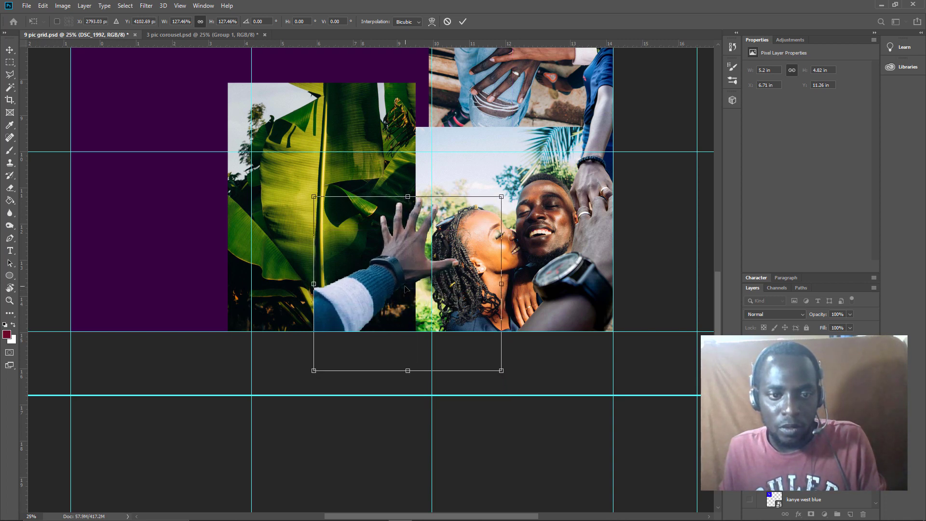
key("Return")
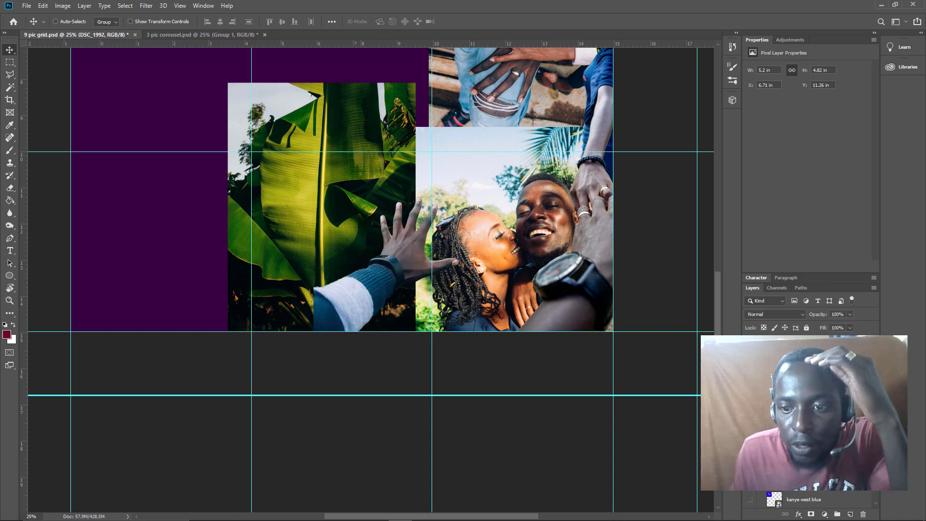
Step: Show the full hand photo copy and try scaling it to 24.63%, lined up with the cut-out sleeve's outer edge
key("ctrl+v")
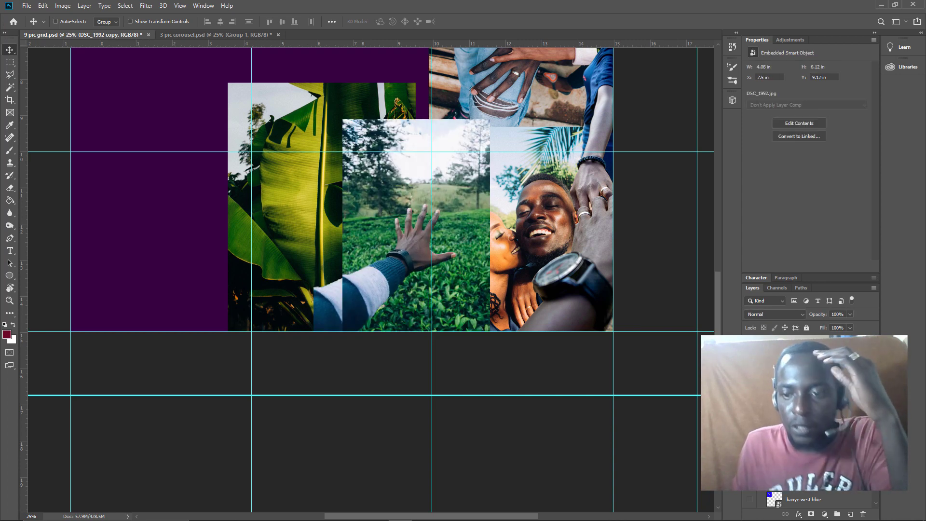
left_click_drag(416, 250, 520, 245)
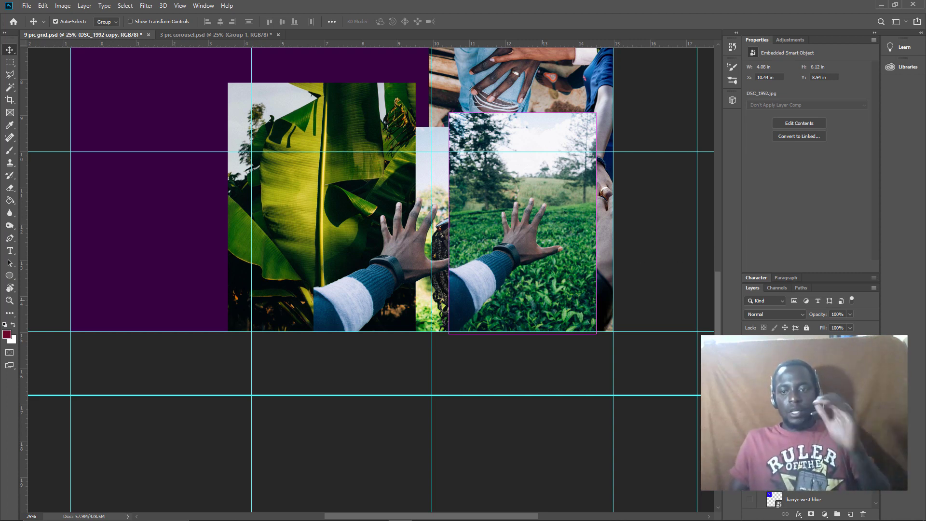
key("ctrl+t")
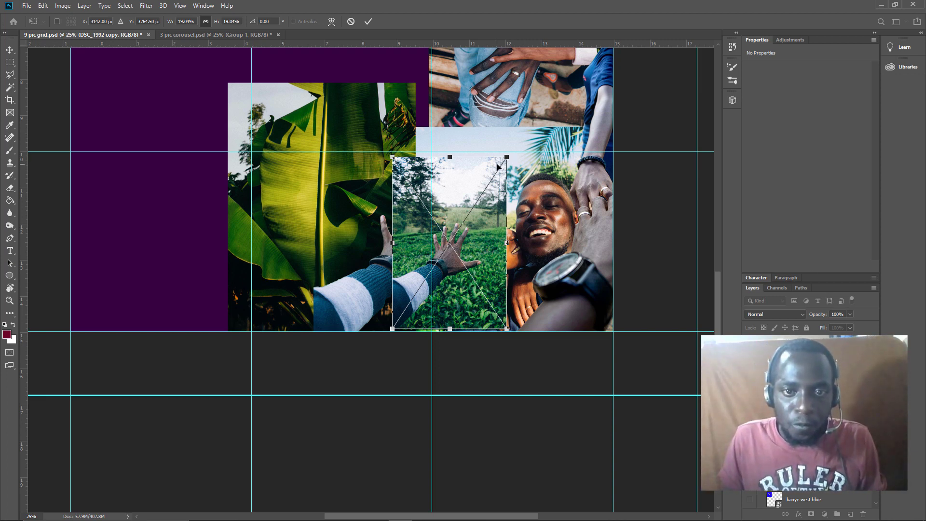
left_click_drag(517, 150, 551, 101)
left_click_drag(501, 225, 438, 243)
key("Return")
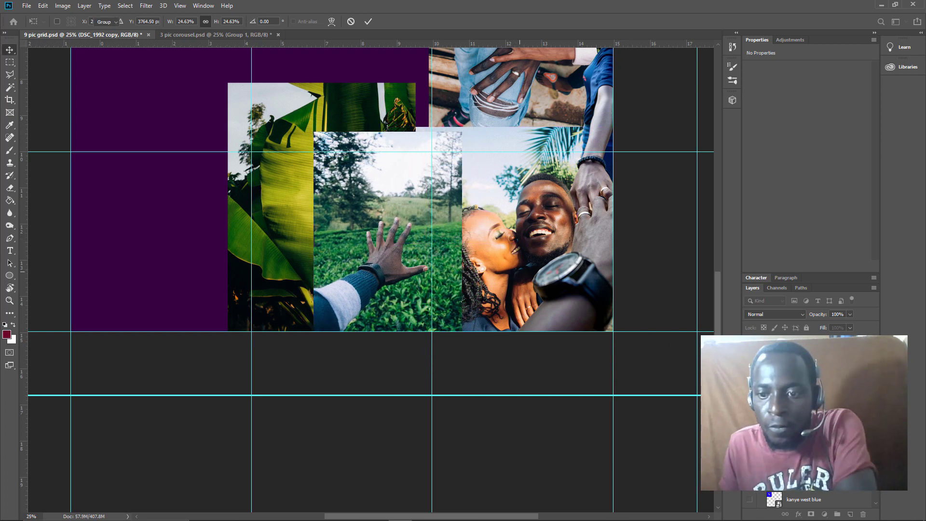
Step: Toggle the full hand photo on and off to compare its hand size with the cut-out hand underneath
key("ctrl+z")
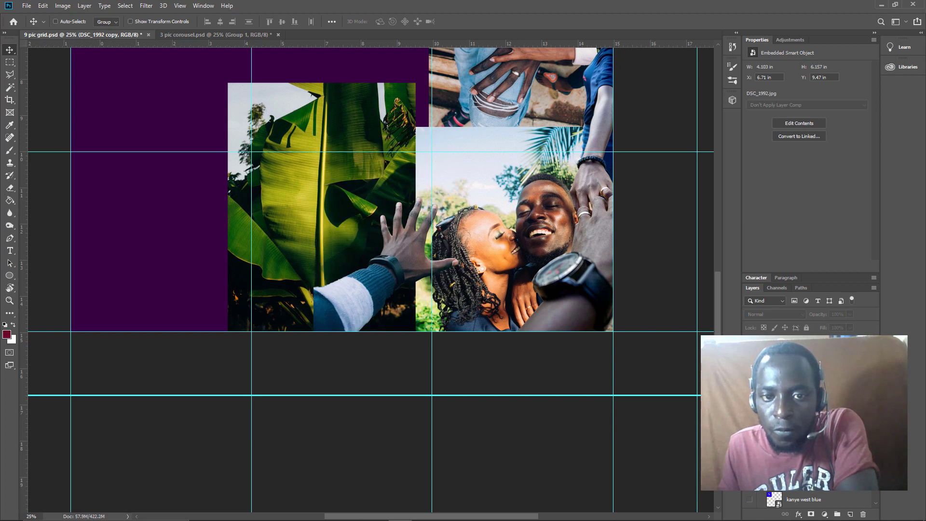
key("ctrl+shift+z")
key("ctrl+z")
key("ctrl+shift+z")
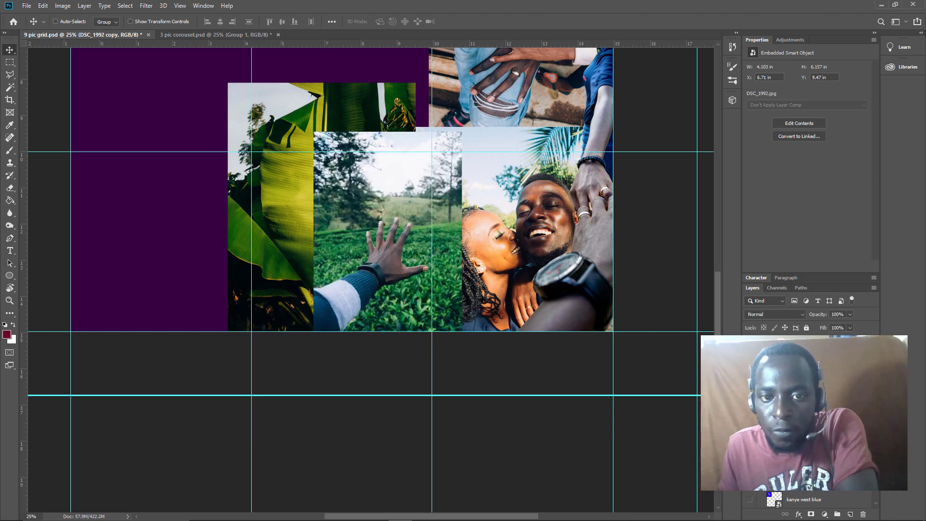
key("ctrl+z")
key("ctrl+shift+z")
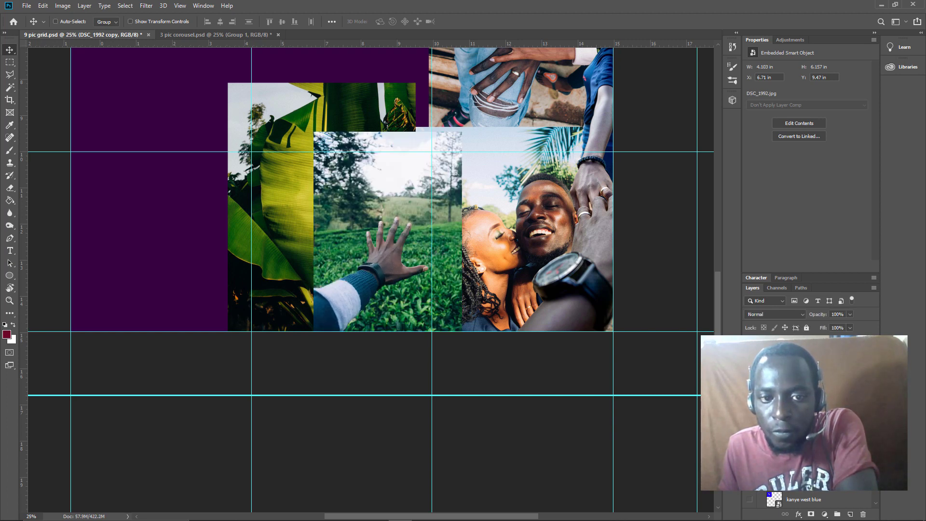
key("ctrl+z")
key("ctrl+shift+z")
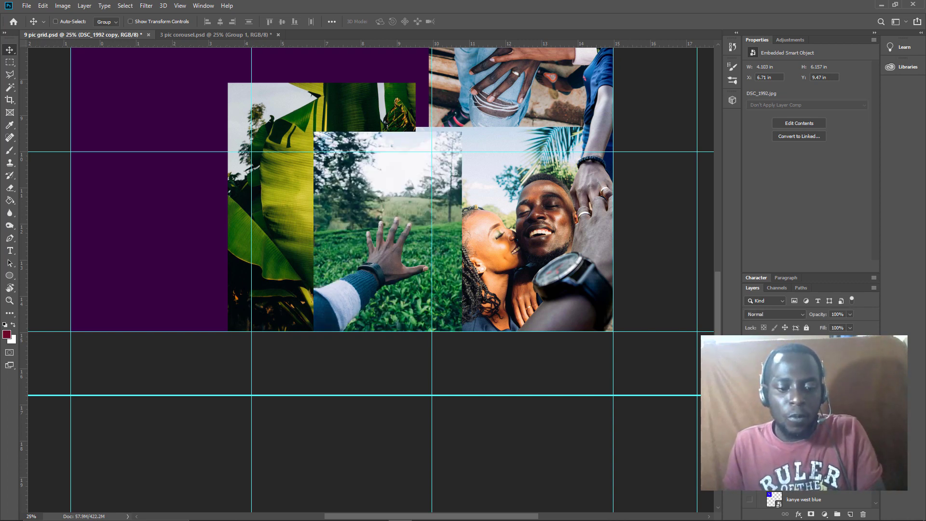
Step: Try enlarging the full hand photo to 28.96% and moving it down to Y 8.65 in to match the cut-out hand
key("ctrl+t")
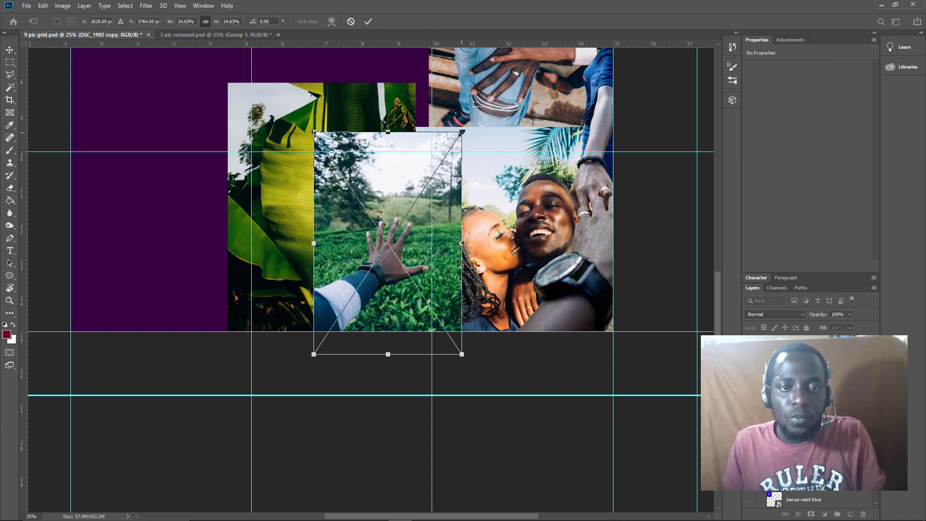
left_click_drag(462, 132, 488, 93)
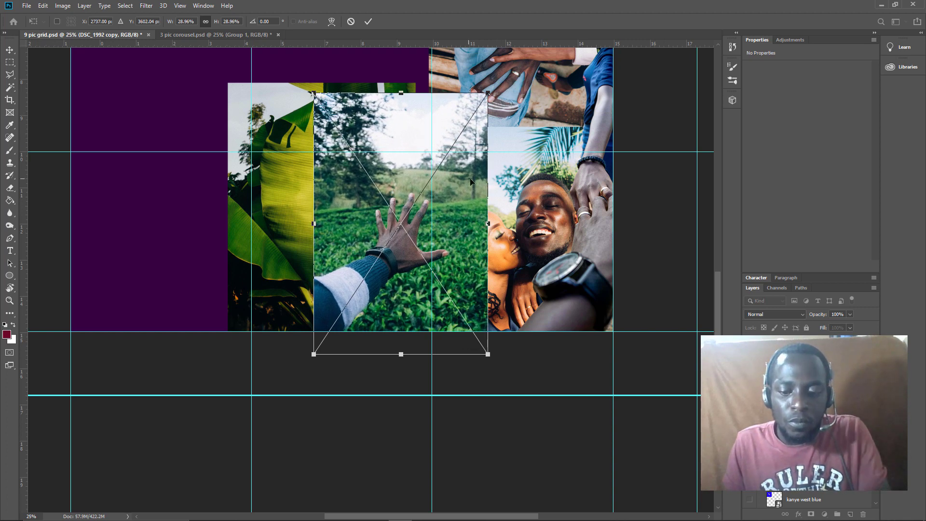
key("Return")
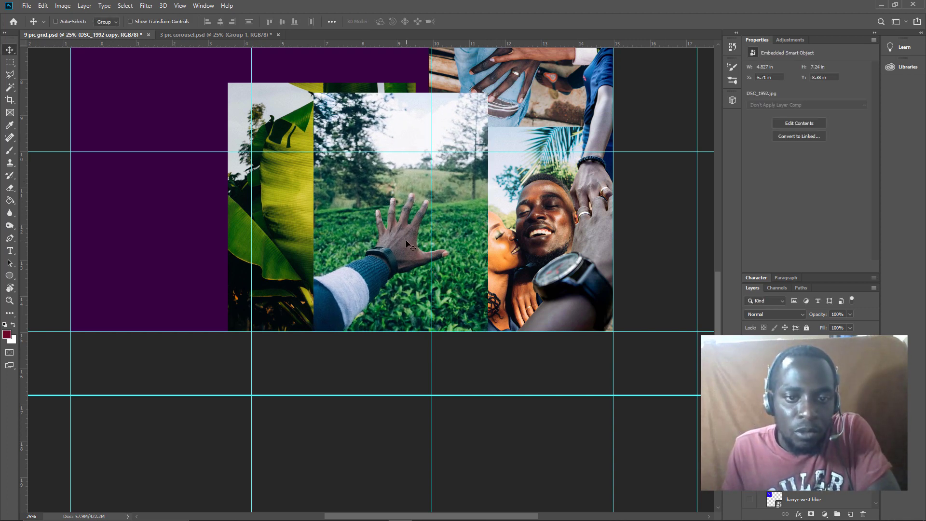
mouse_move(403, 241)
left_mouse_down()
mouse_move(415, 243)
mouse_move(455, 216)
mouse_move(434, 245)
mouse_move(404, 251)
left_mouse_up()
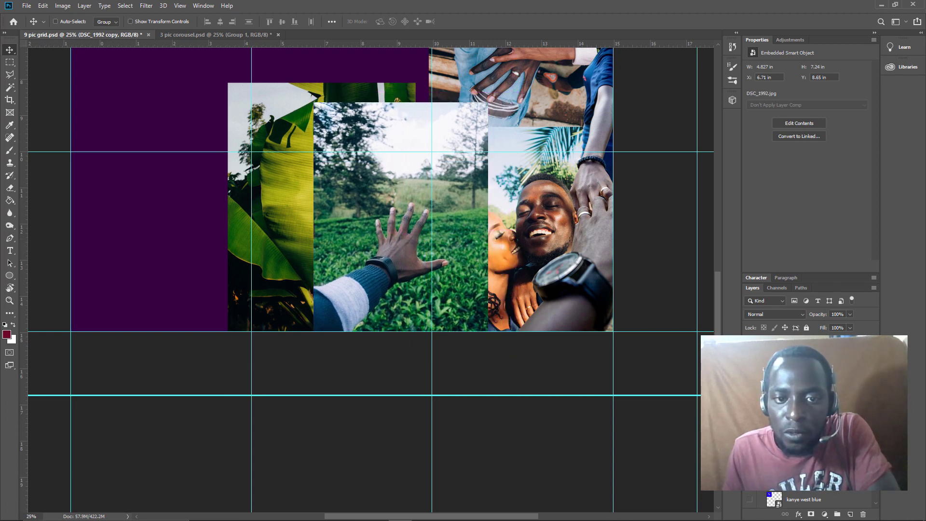
Step: Switch the enlarged full hand photo's visibility repeatedly to check its alignment against the cut-out hand
key("ctrl+comma")
key("ctrl+comma")
key("ctrl+comma")
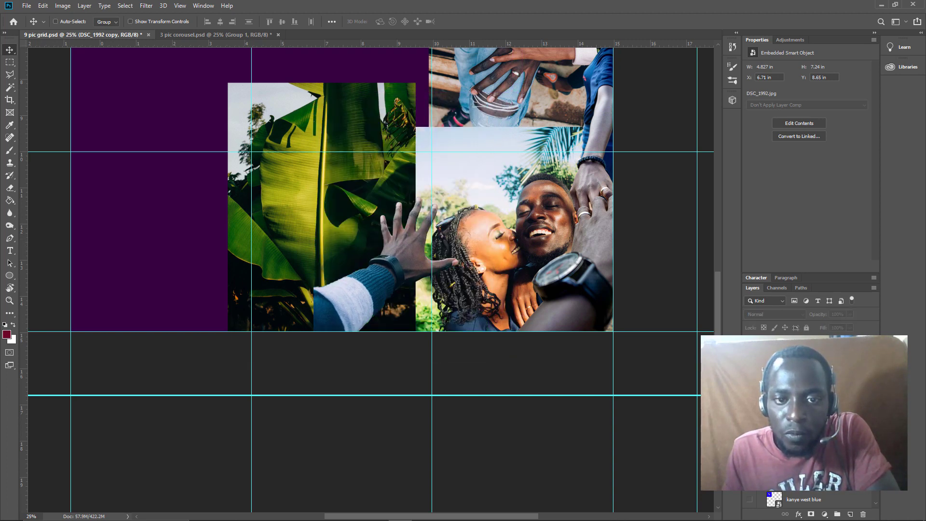
key("ctrl+comma")
key("ctrl+comma")
key("ctrl+comma")
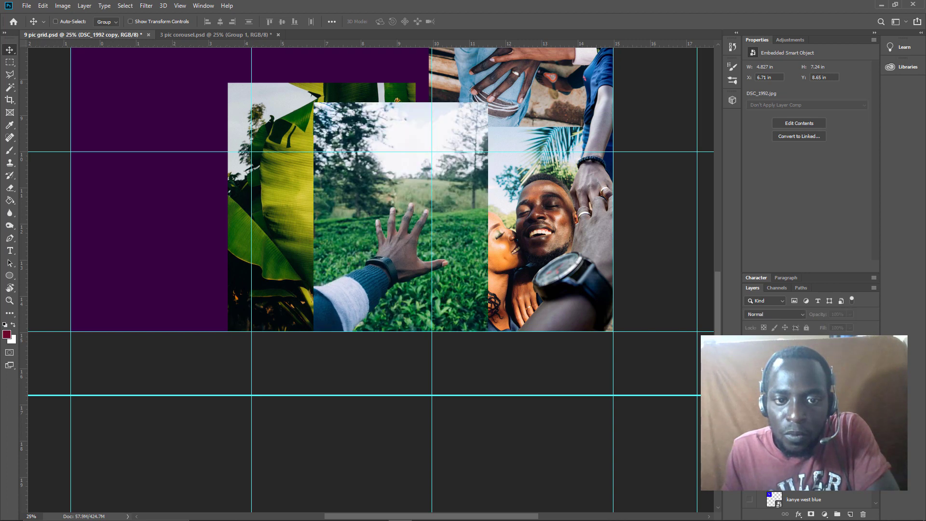
key("ctrl+comma")
key("ctrl+comma")
key("ctrl+comma")
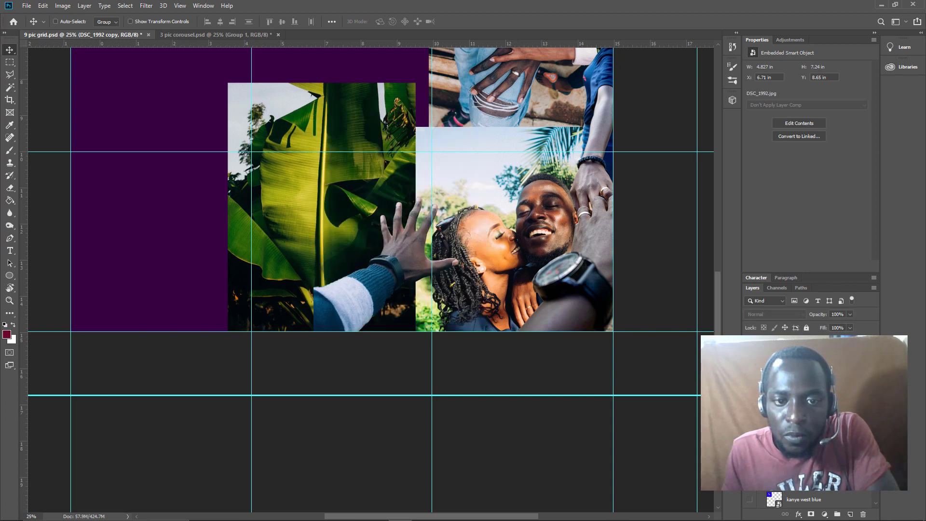
key("ctrl+comma")
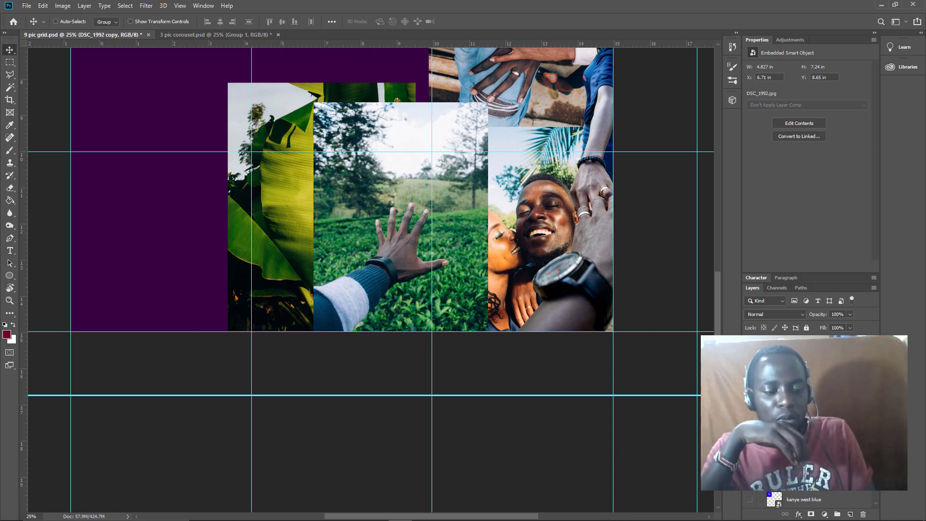
key("ctrl+comma")
key("ctrl+comma")
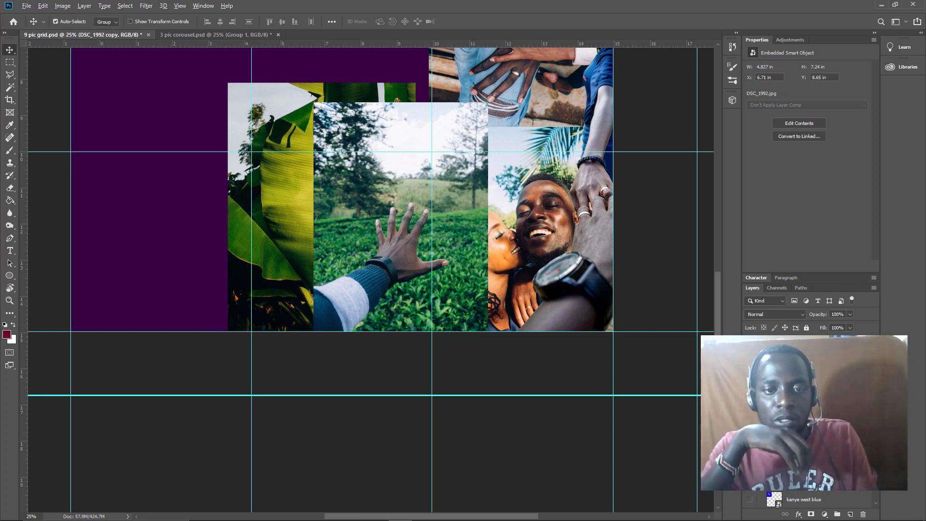
key("ctrl+comma")
key("ctrl+comma")
key("ctrl+comma")
key("ctrl+comma")
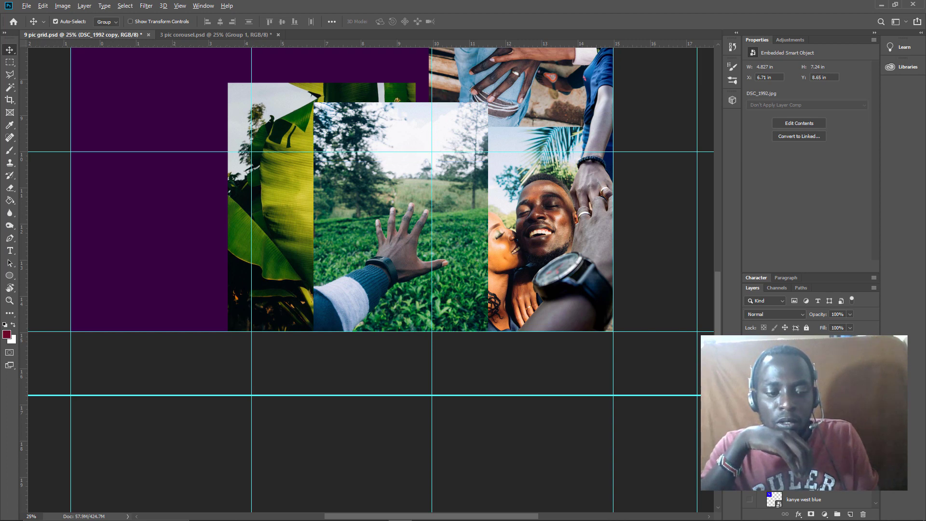
Step: Undo the scaling and moves of the full hand photo and the cut-out hand, and hide the full photo copy
key("ctrl+z")
key("ctrl+z")
key("ctrl+z")
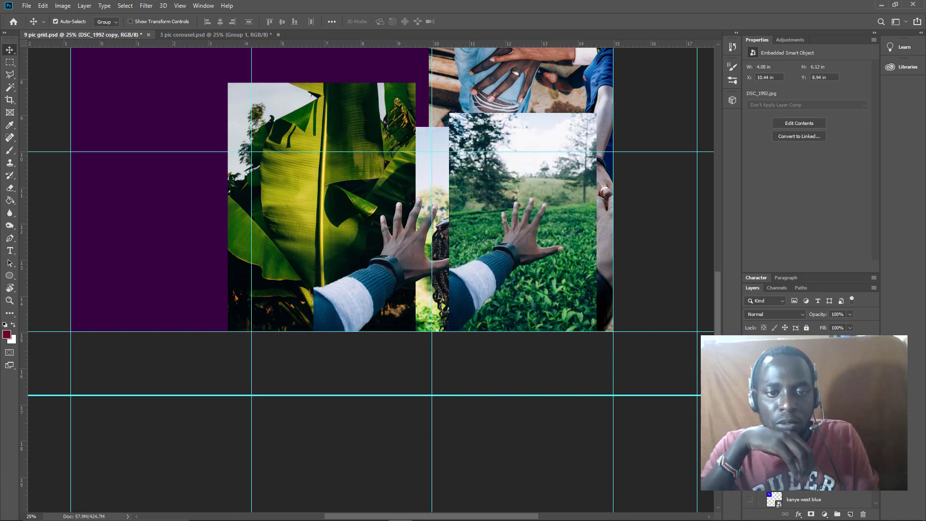
key("ctrl+z")
key("ctrl+z")
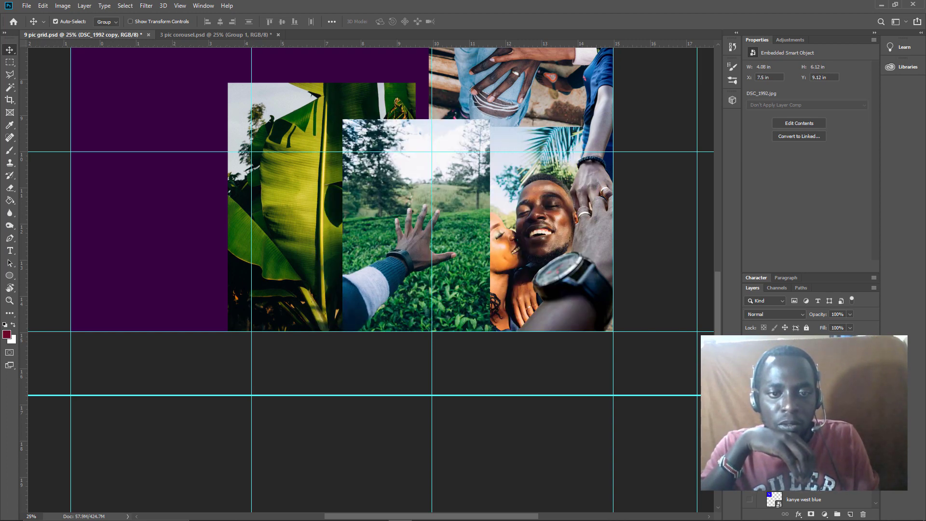
key("ctrl+z")
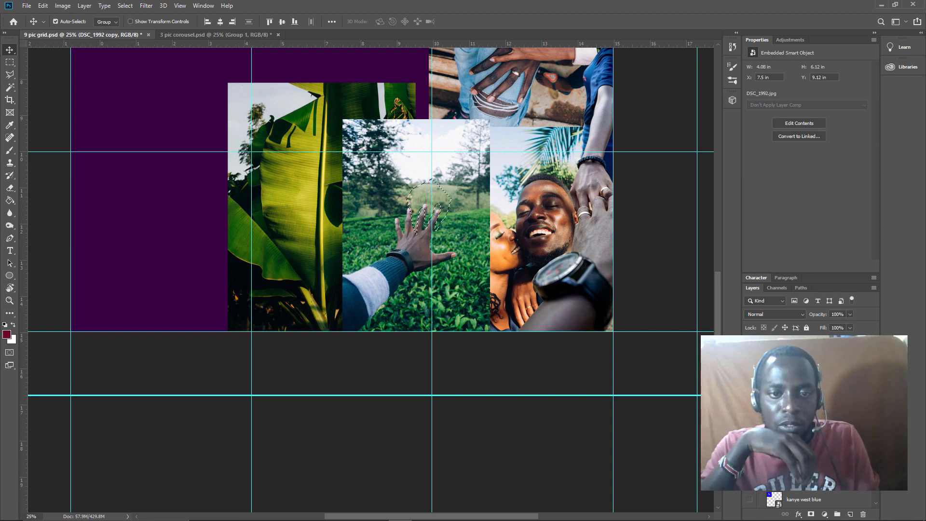
key("ctrl")
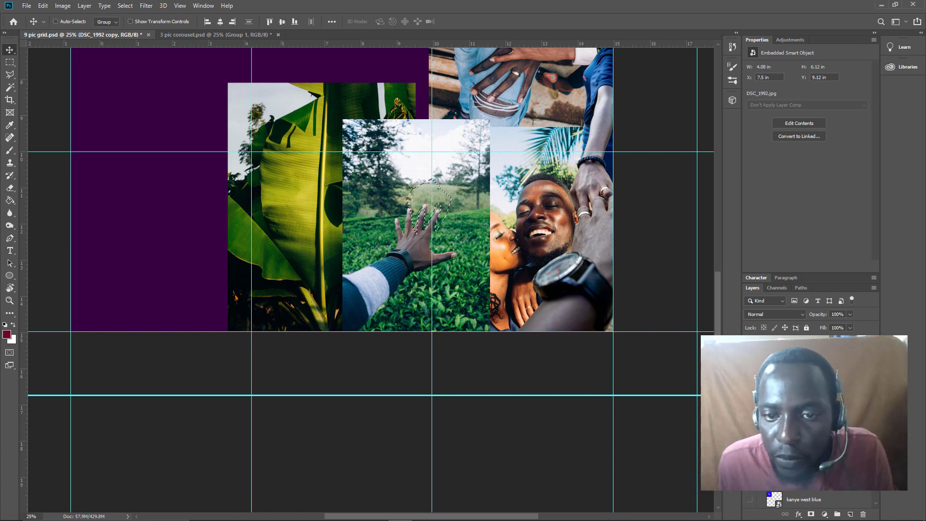
key("ctrl+d")
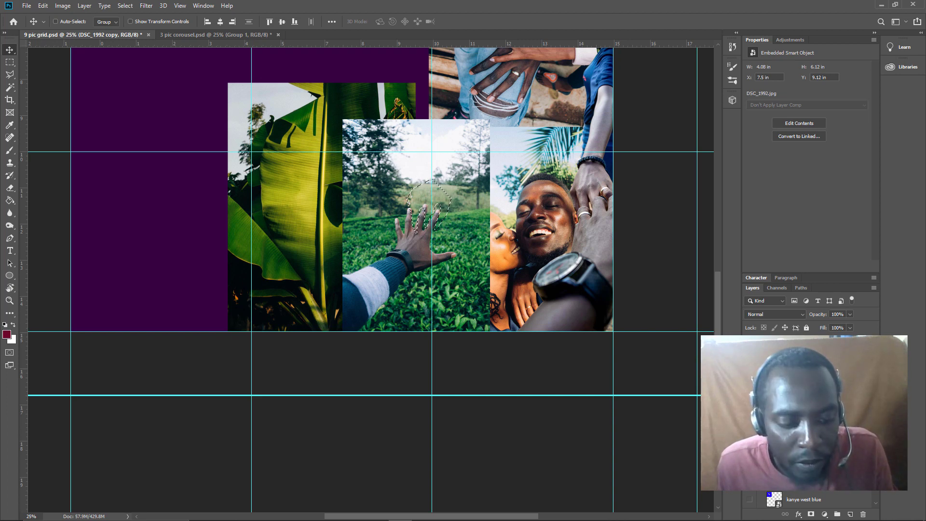
key("ctrl")
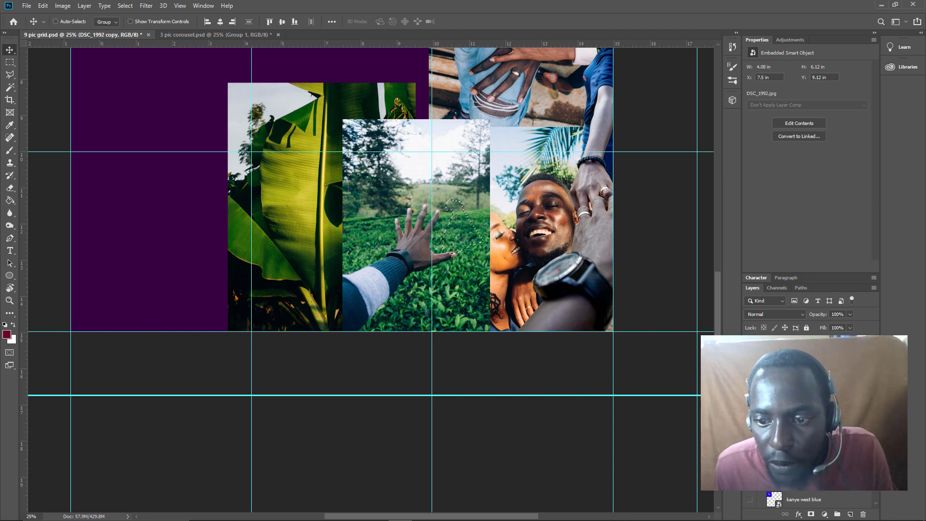
key("Delete")
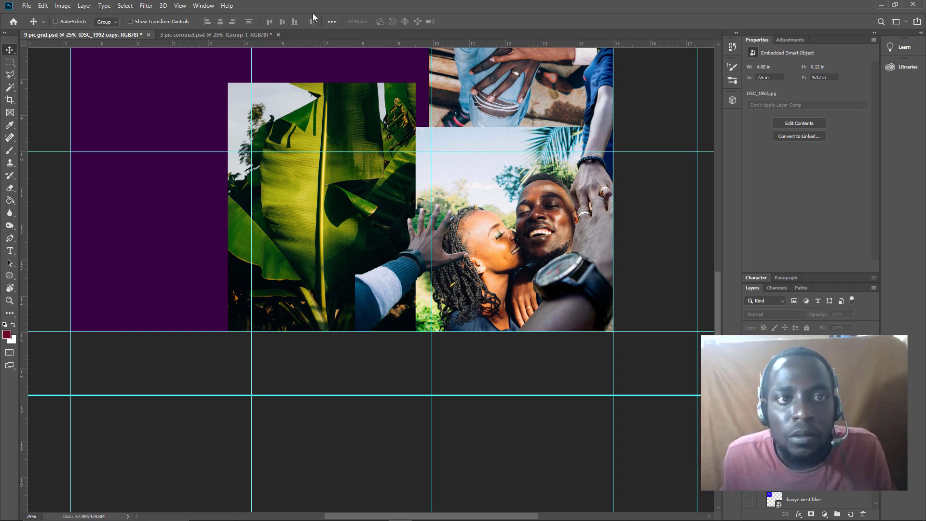
left_click(227, 5)
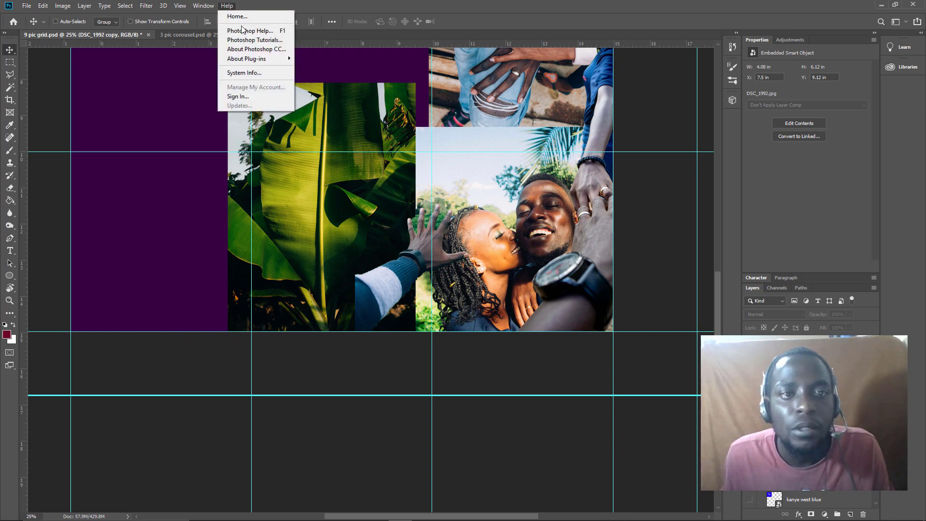
Step: Look through the document's history states for the earlier hand cut-out edits
left_click(738, 32)
left_click(736, 33)
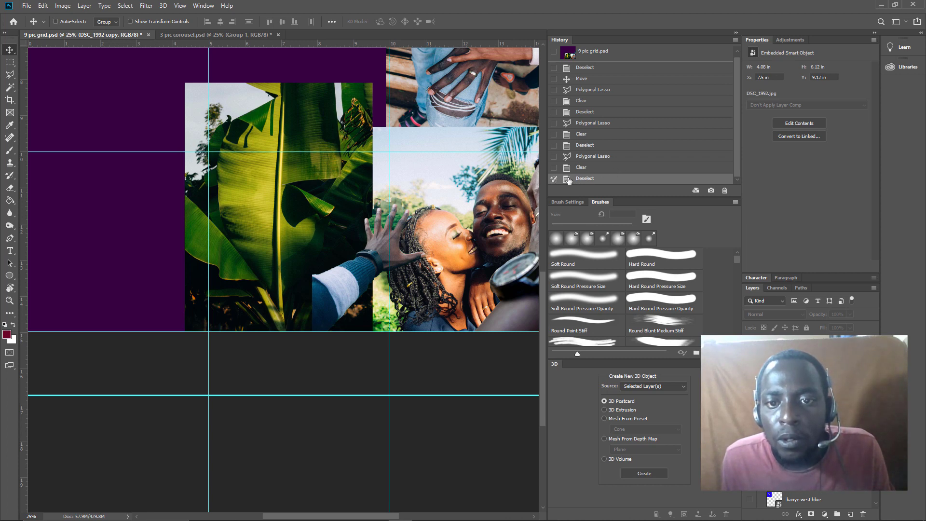
scroll(647, 73, "up", 1)
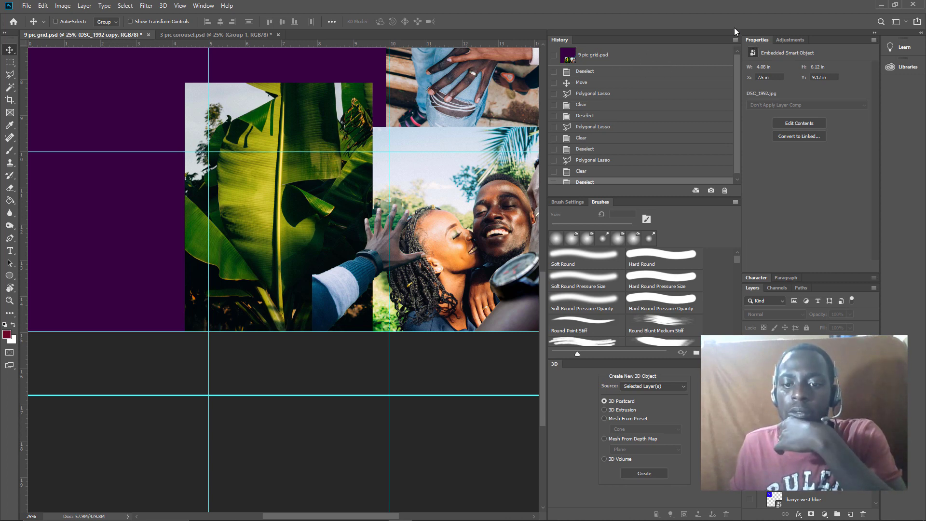
scroll(675, 328, "down", 2)
scroll(685, 299, "up", 2)
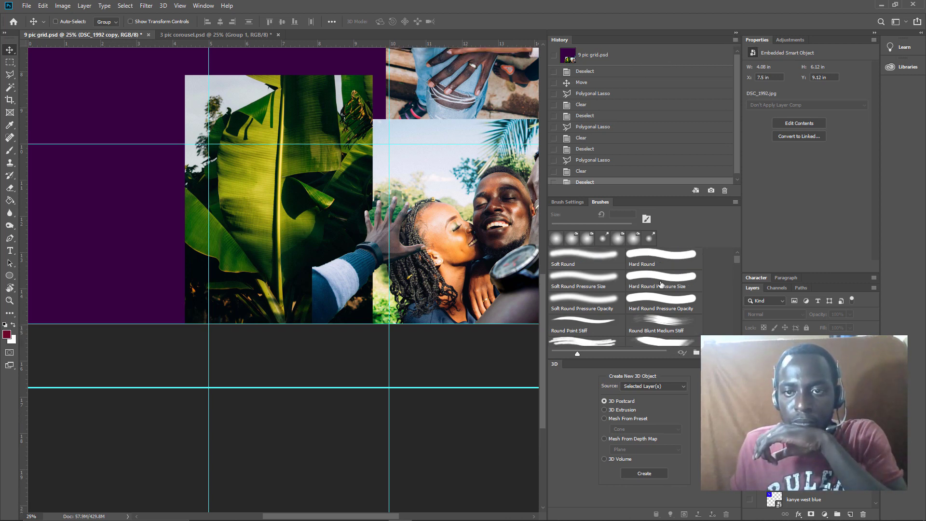
left_click(736, 35)
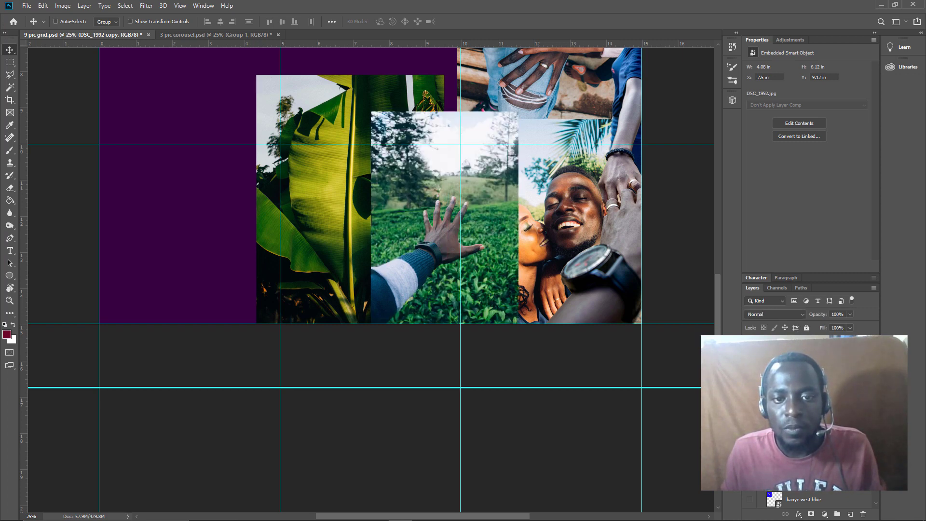
Step: Delete the old cut-out hand layer and show the full hand photo again
key("ctrl+comma")
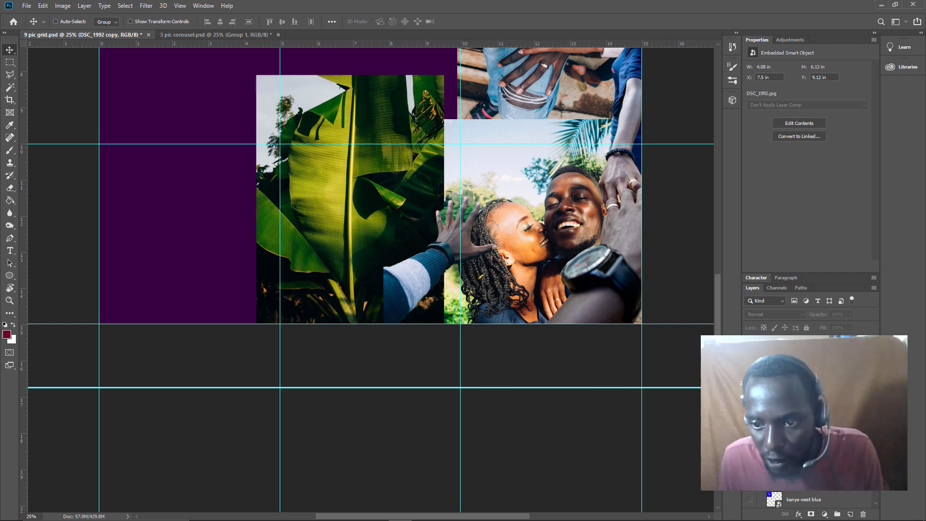
key("alt+bracketleft")
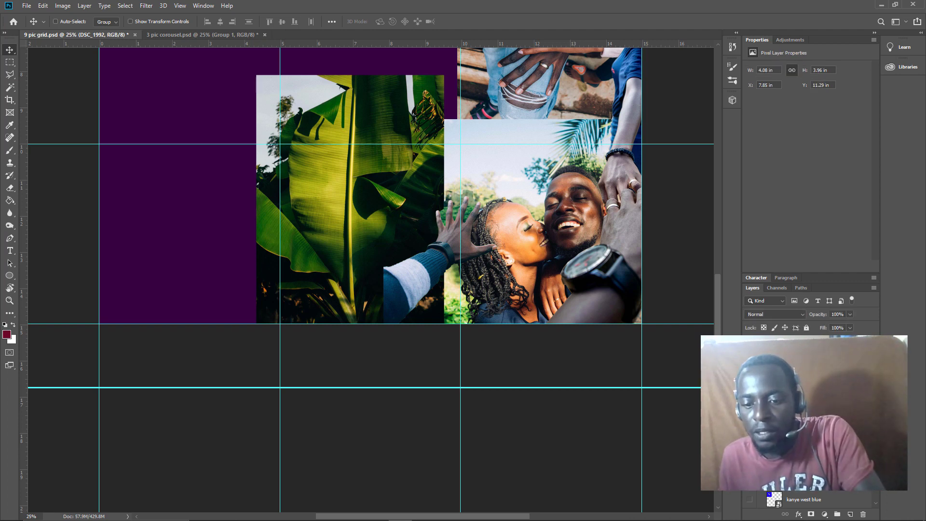
key("ctrl+comma")
key("alt+bracketleft")
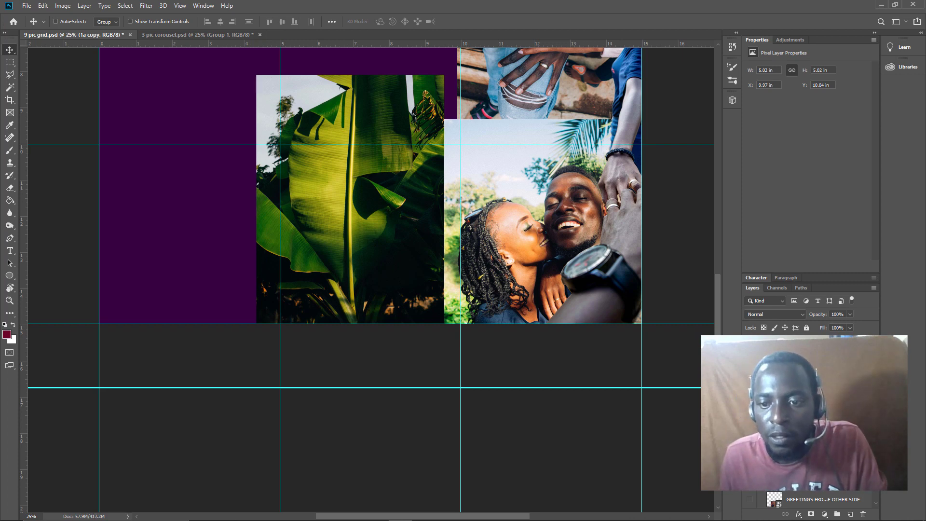
key("ctrl+comma")
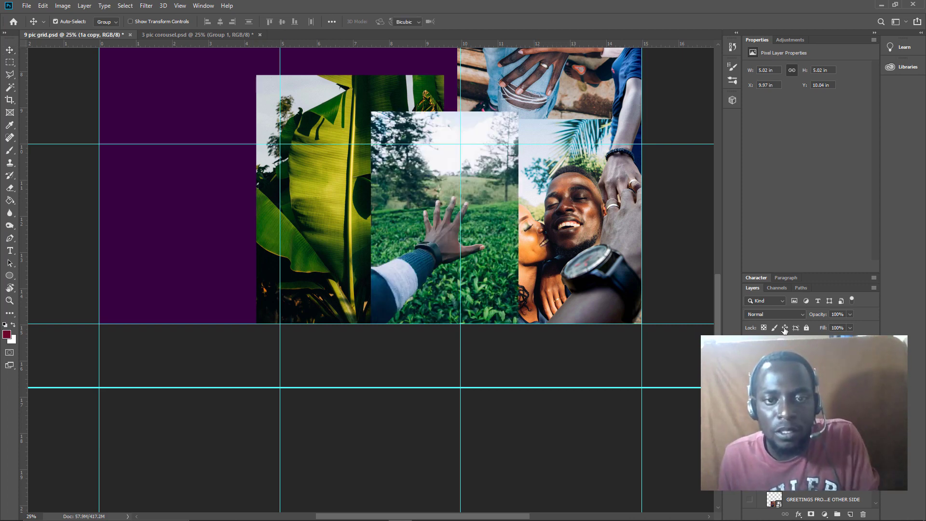
Step: Enlarge the full hand photo to about 4.9 by 7.35 in and place it at X 7.5 in, Y 8.32 in
key("ctrl+t")
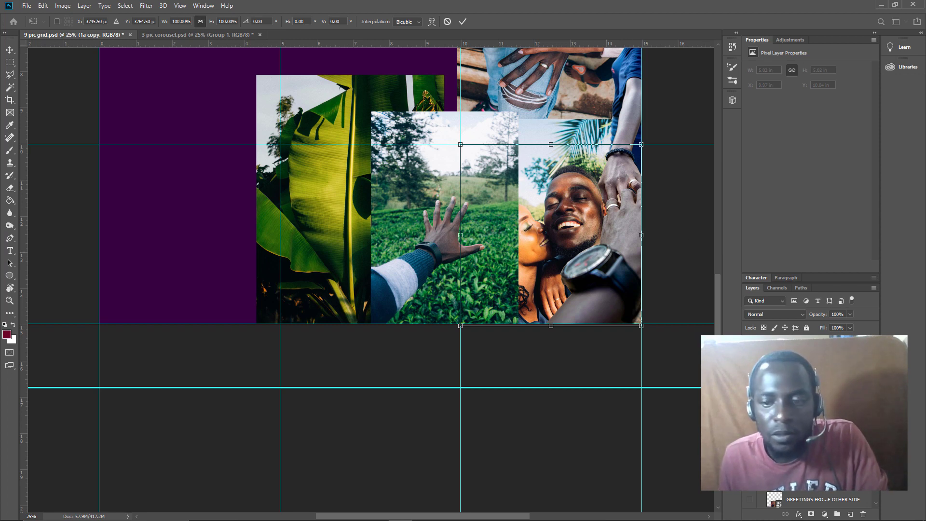
key("Return")
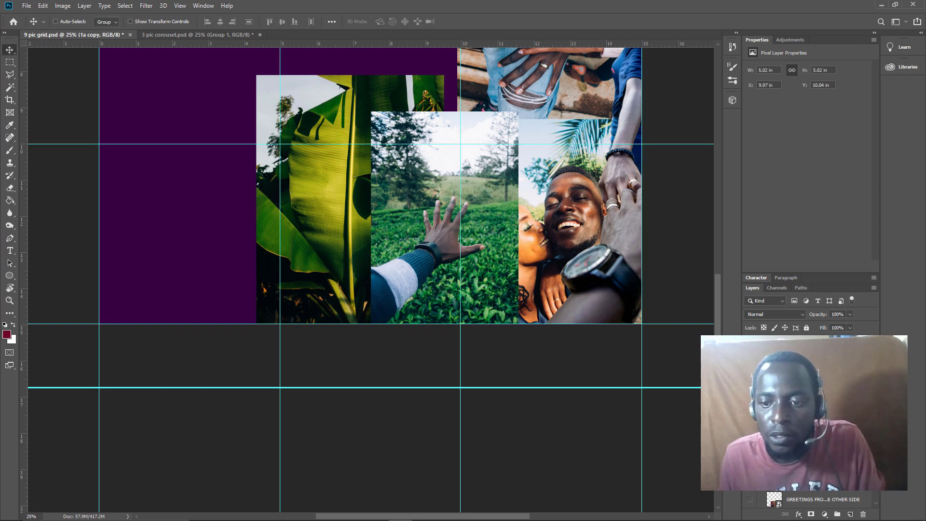
key("alt+bracketright")
key("ctrl+t")
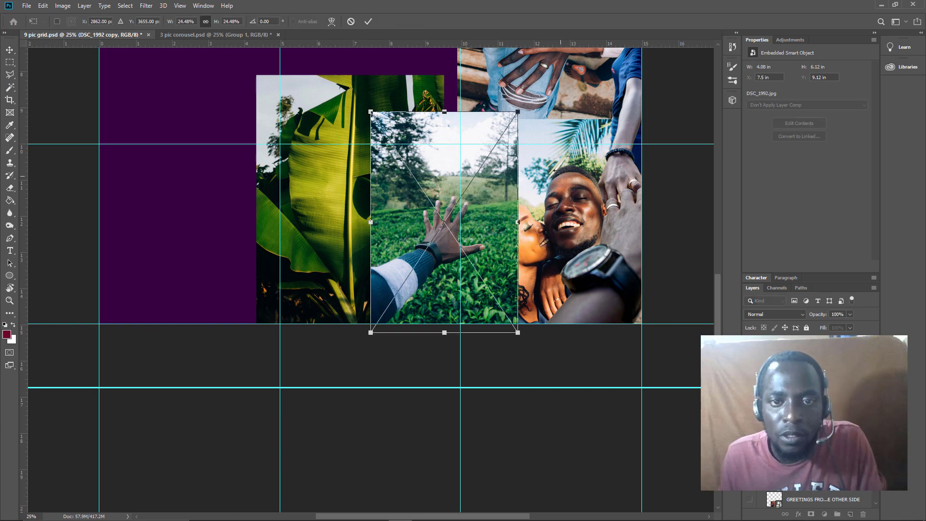
left_click_drag(517, 111, 560, 70)
left_click_drag(492, 216, 494, 234)
mouse_move(489, 233)
left_mouse_down()
mouse_move(518, 225)
mouse_move(491, 234)
left_mouse_up()
key("Return")
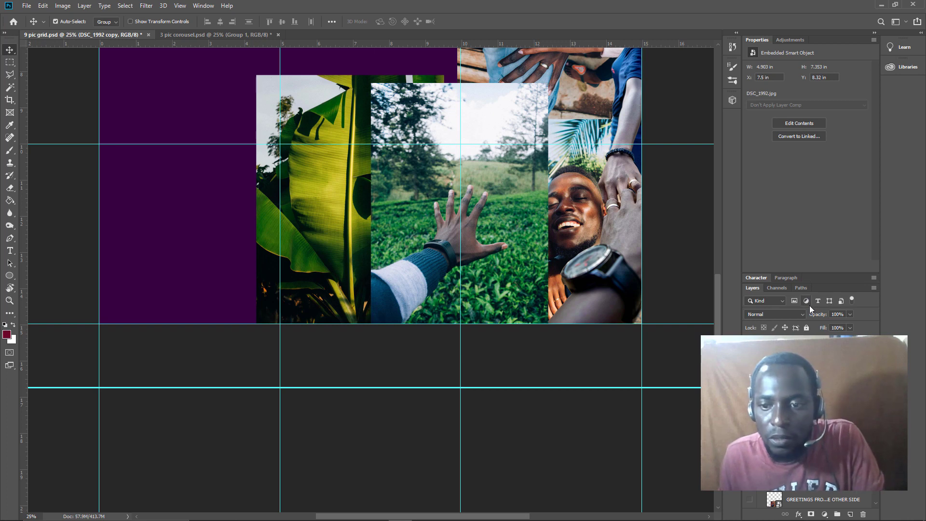
Step: Duplicate the enlarged hand photo layer and rasterize the duplicate
key("ctrl+j")
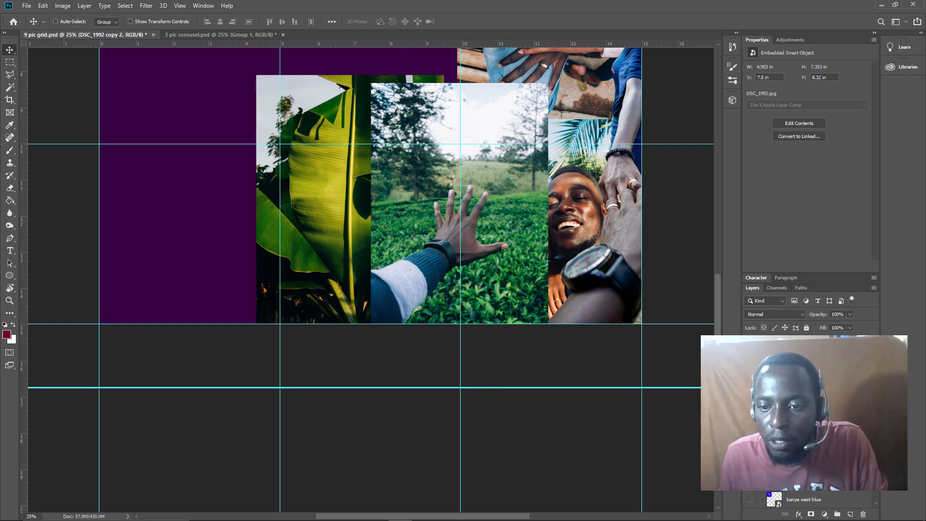
right_click(755, 384)
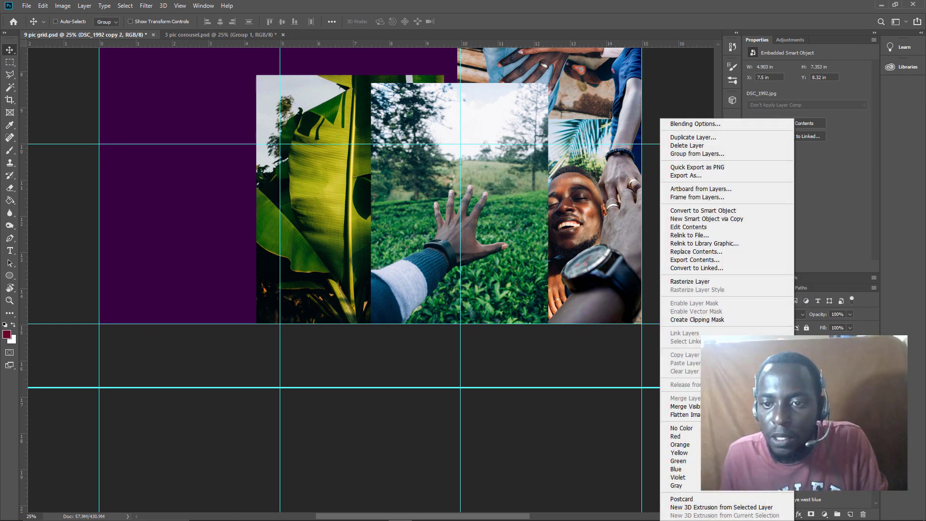
left_click(721, 281)
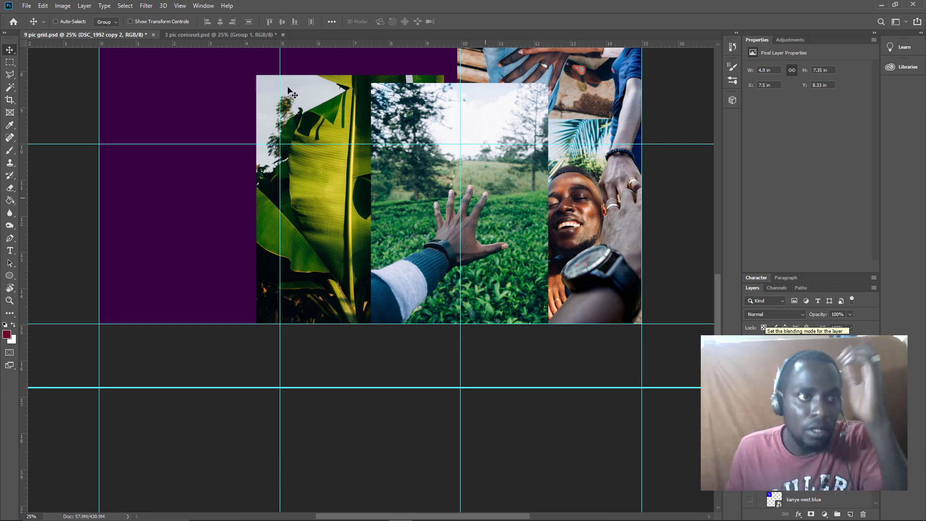
Step: Try to select the hand in the duplicate with the Magic Wand at tolerance 20
left_click(9, 87)
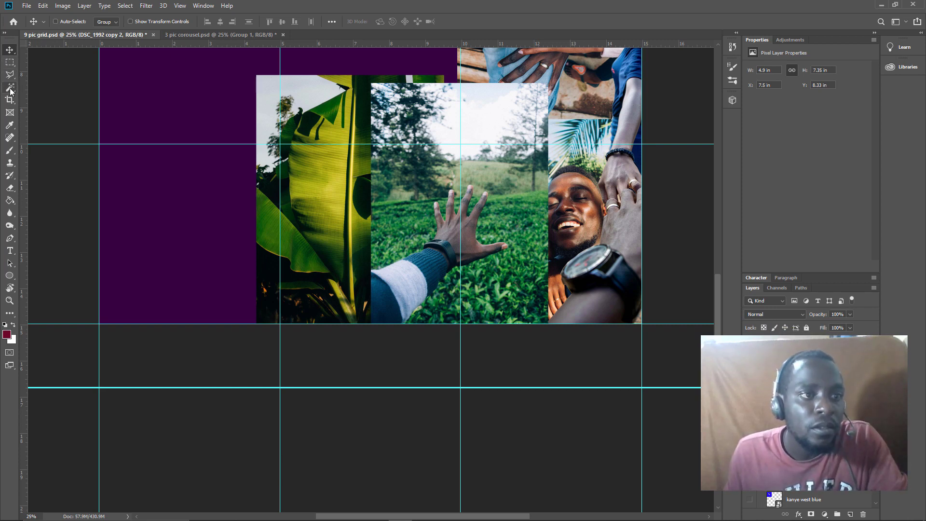
left_click(447, 235)
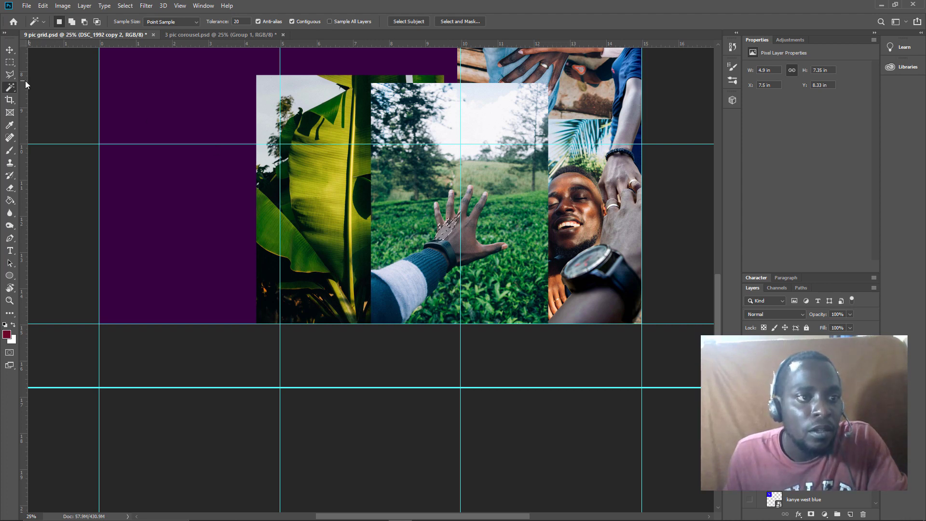
right_click(9, 87)
left_click(39, 98)
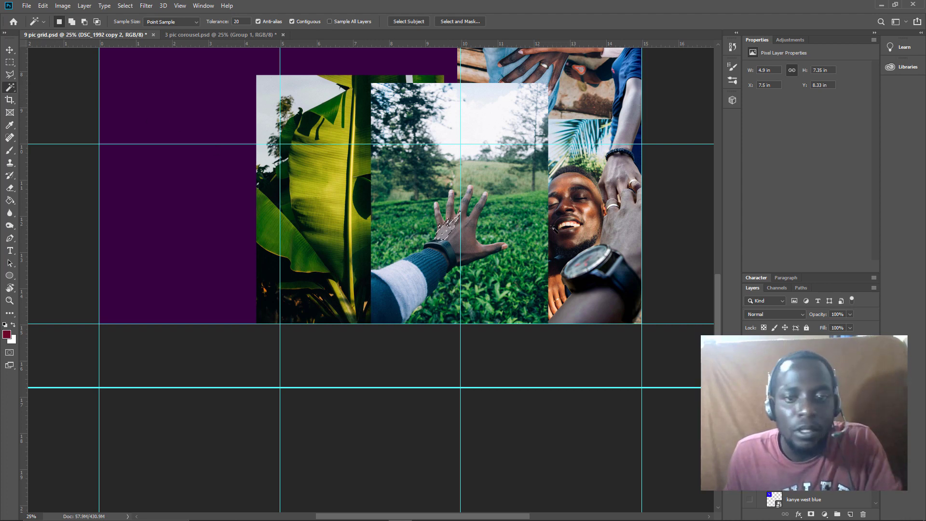
left_click(472, 230)
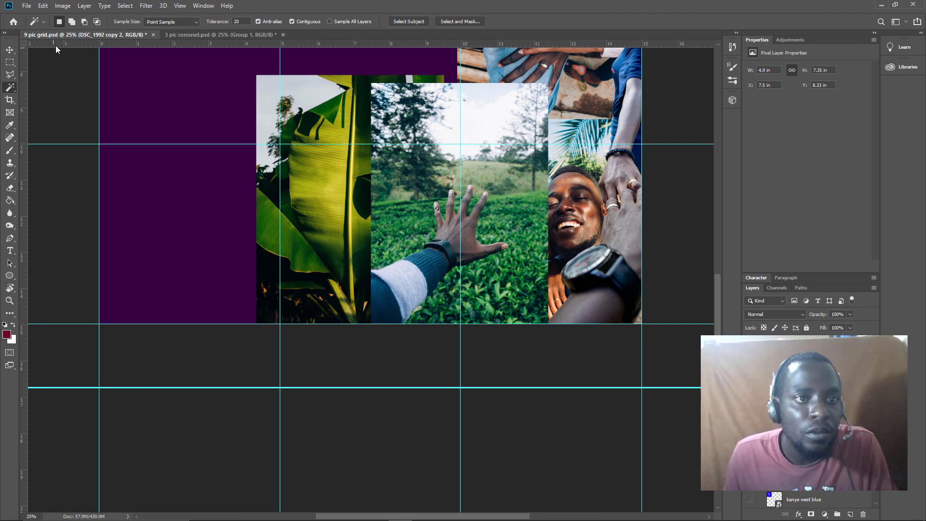
Step: Select the hand and sleeve with the Quick Selection tool, invert the selection, delete the background and deselect
right_click(9, 90)
left_click(50, 88)
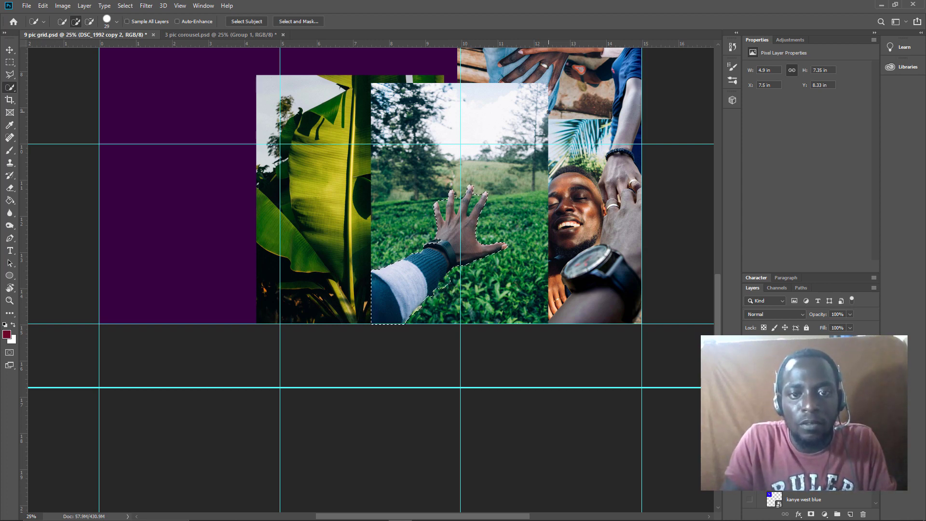
key("ctrl+shift+i")
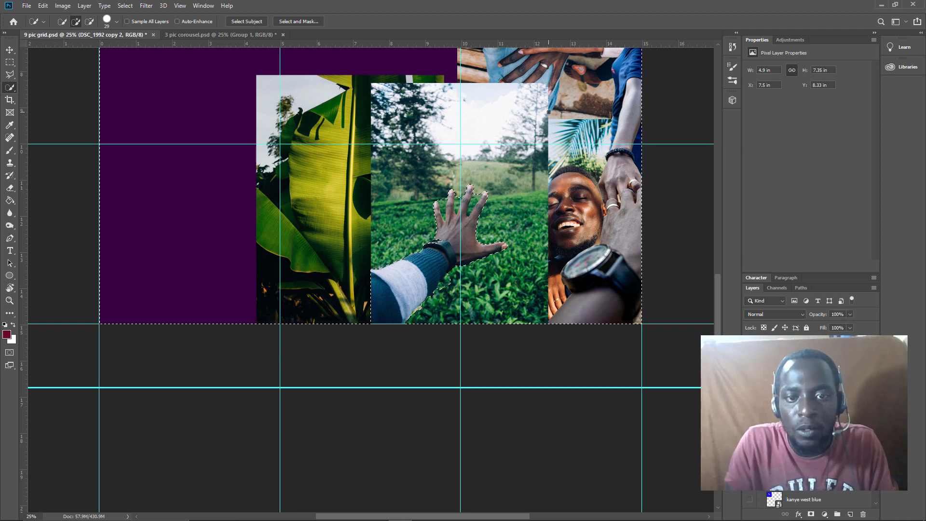
key("Delete")
key("ctrl+d")
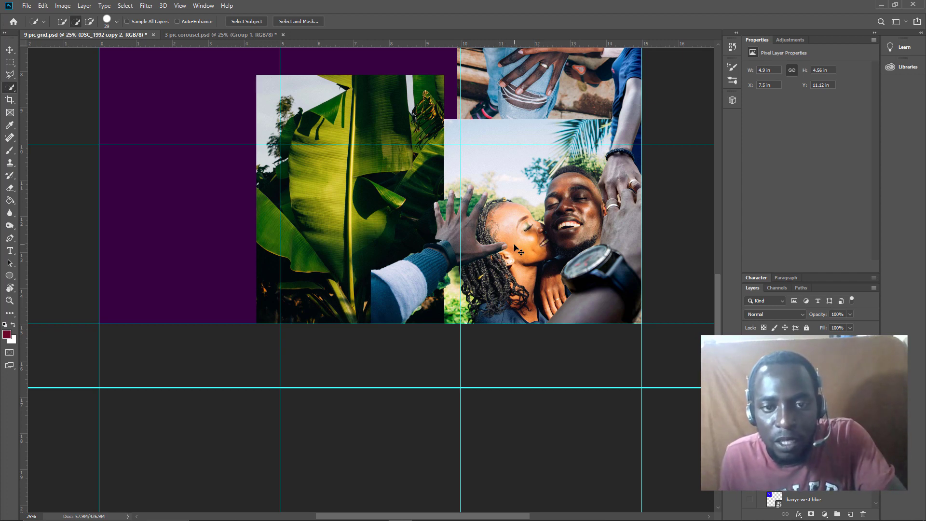
key("ctrl+plus")
key("ctrl+plus")
key("ctrl+plus")
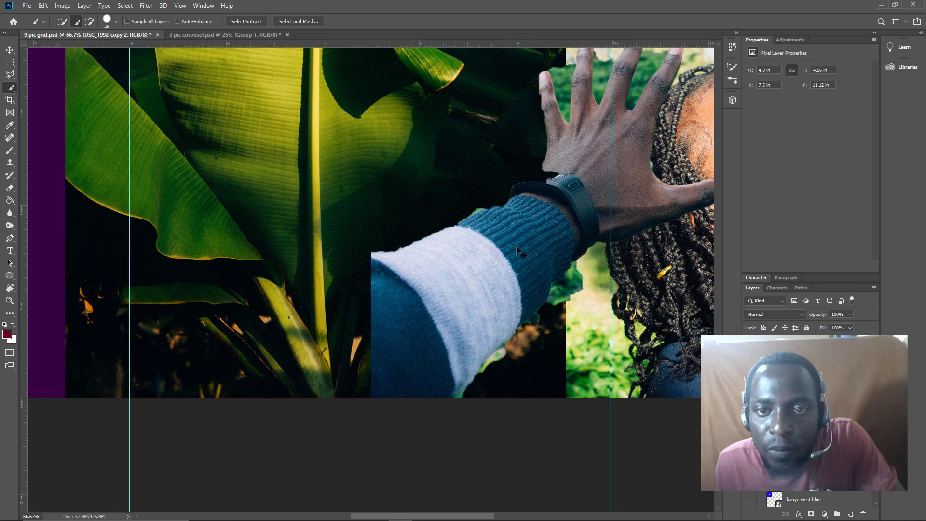
key("ctrl+minus")
key("ctrl+minus")
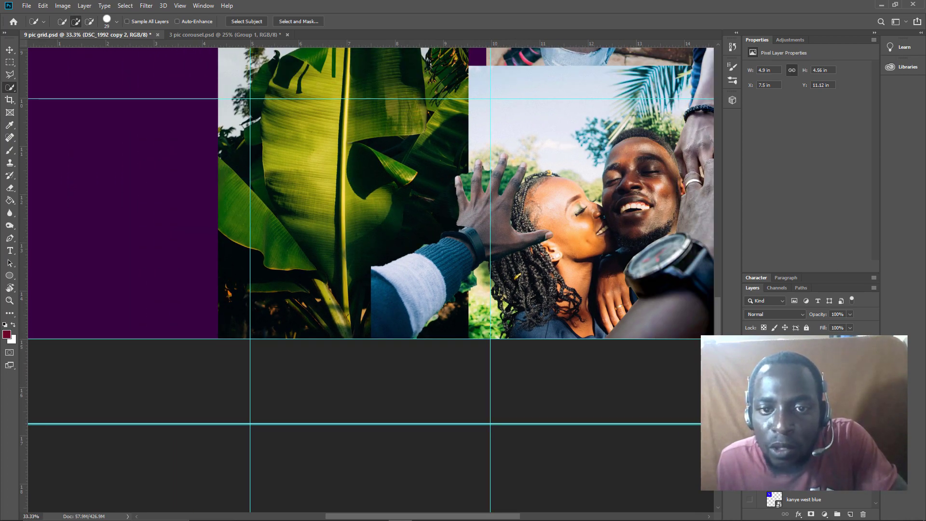
Step: Show the full hand photo beneath the new cut-out, rasterize it and add a layer mask
key("ctrl+z")
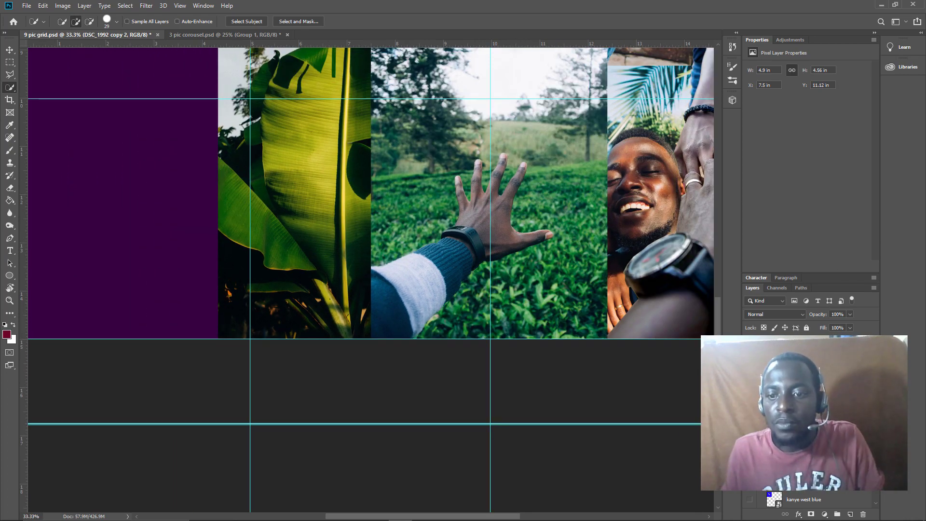
right_click(801, 463)
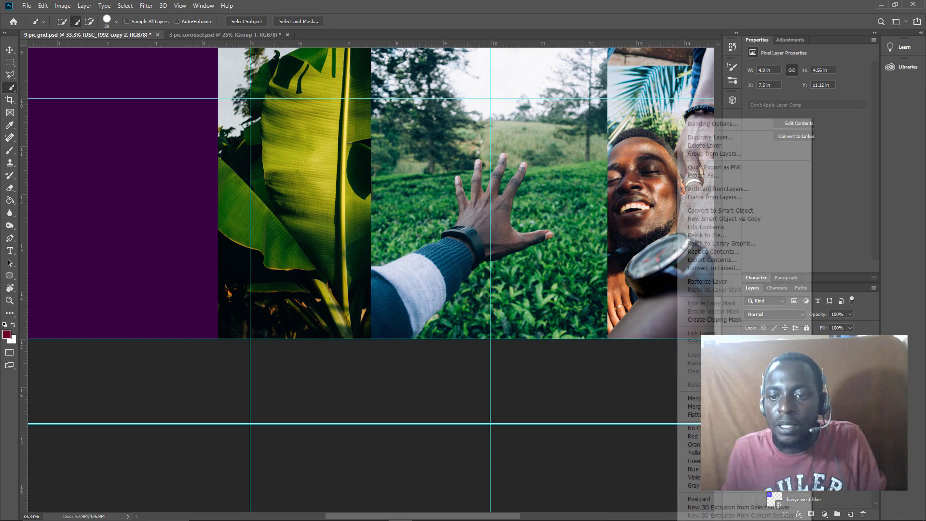
left_click(737, 282)
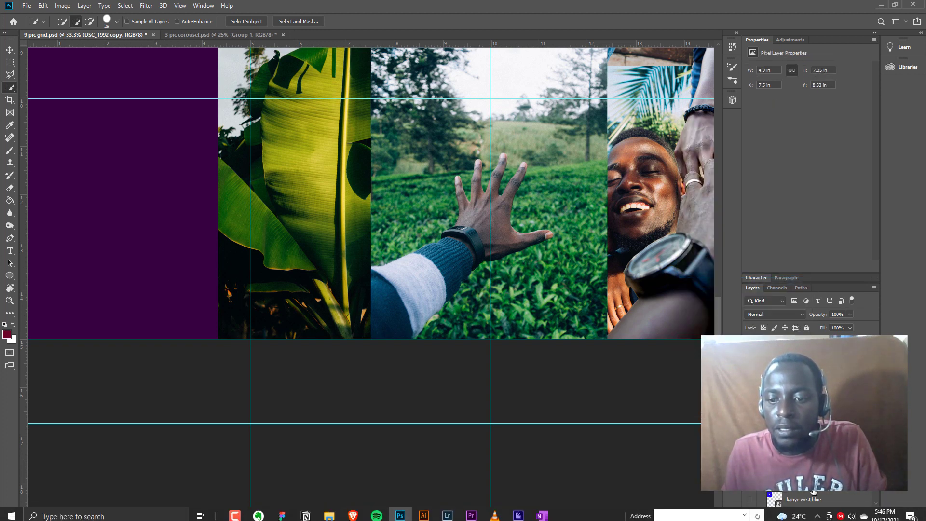
left_click(812, 515)
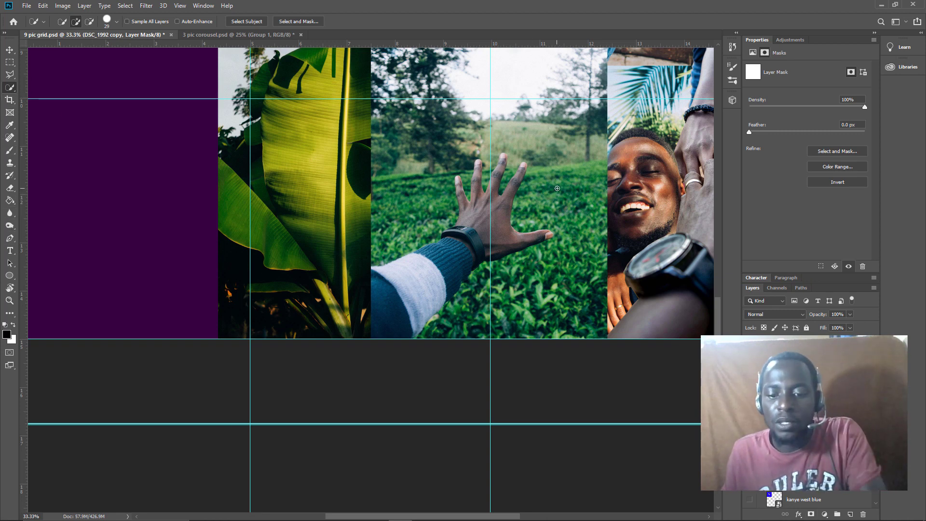
Step: Enlarge the Quick Selection brush to 500 and try selecting the grass along the hand photo's right edge
key("bracketright")
key("bracketright")
key("bracketright")
key("bracketright")
key("bracketright")
key("bracketright")
key("bracketright")
key("bracketright")
key("bracketright")
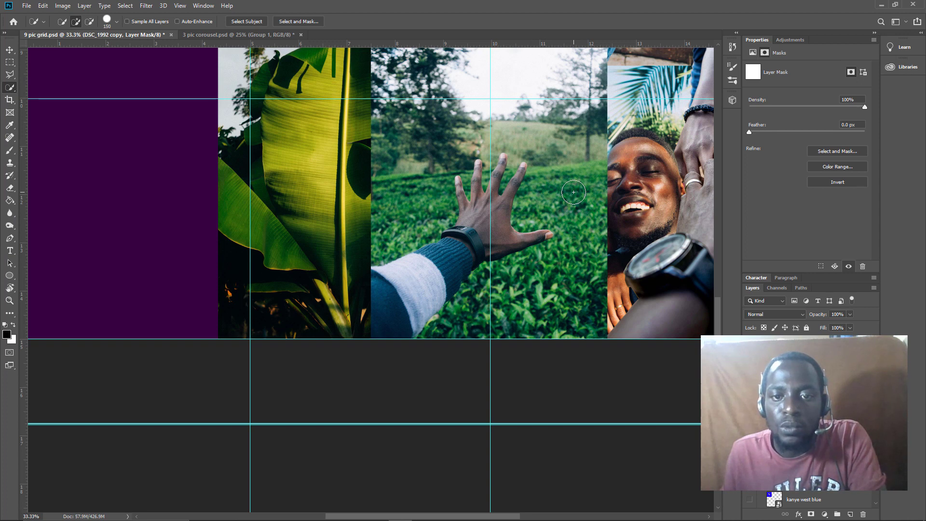
key("bracketright")
key("bracketright")
key("bracketright")
key("bracketright")
key("bracketright")
key("bracketright")
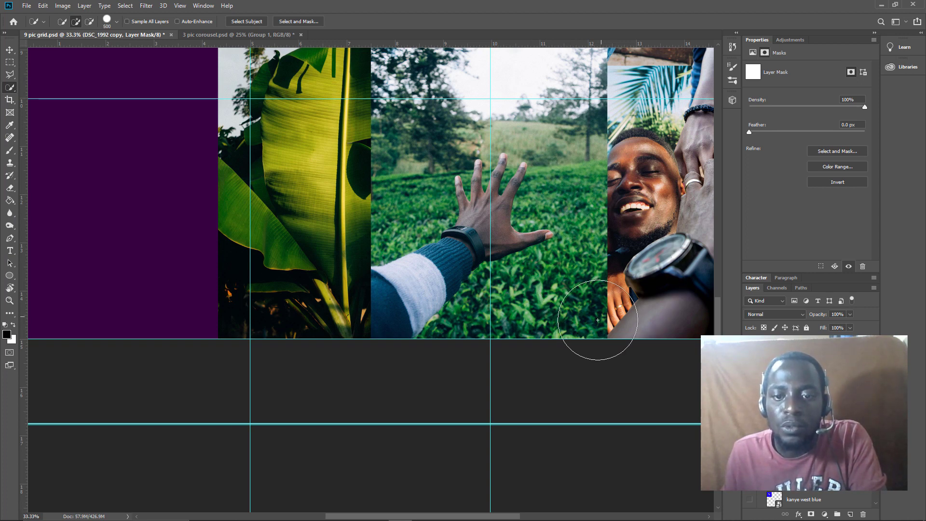
mouse_move(598, 320)
left_mouse_down()
mouse_move(605, 260)
mouse_move(597, 219)
left_mouse_up()
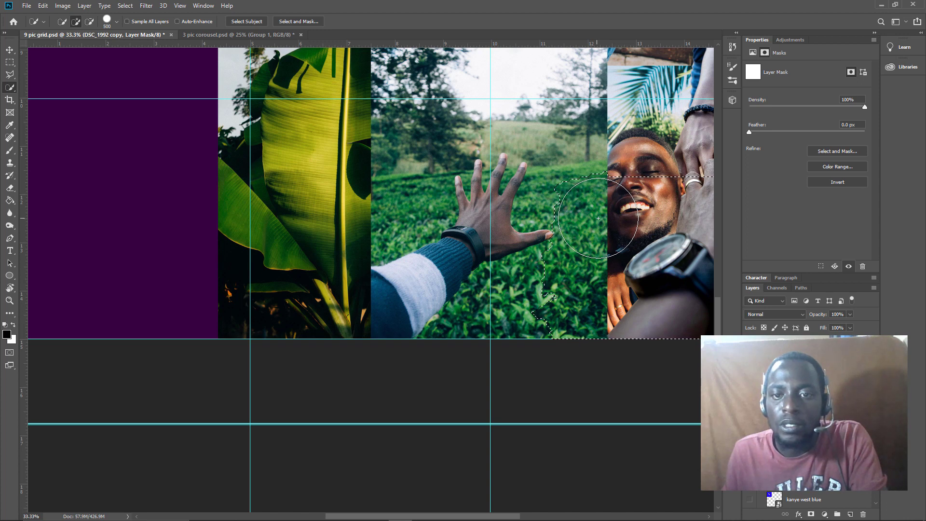
key("ctrl+d")
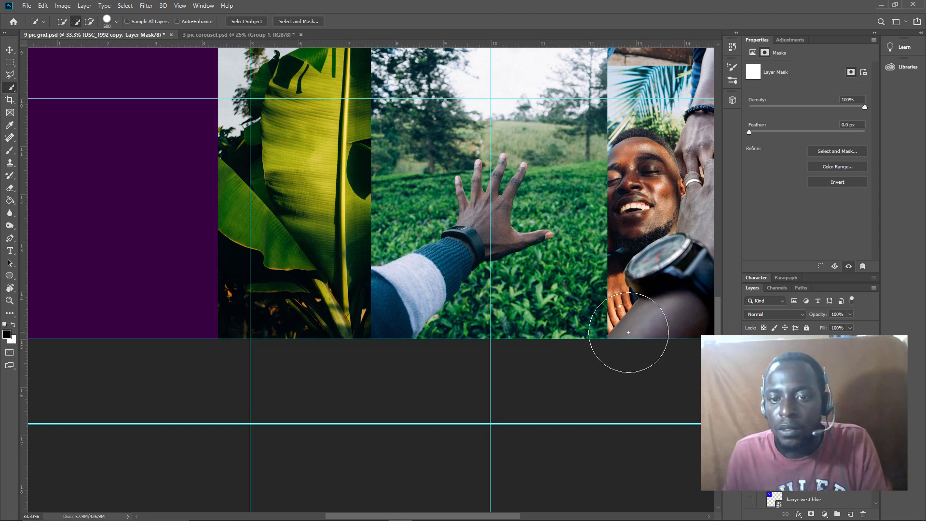
Step: Try selecting the grass, trees and sky along the hand photo's full right side, and clear the selection
mouse_move(628, 328)
left_mouse_down()
mouse_move(613, 256)
mouse_move(637, 164)
mouse_move(625, 128)
mouse_move(616, 146)
left_mouse_up()
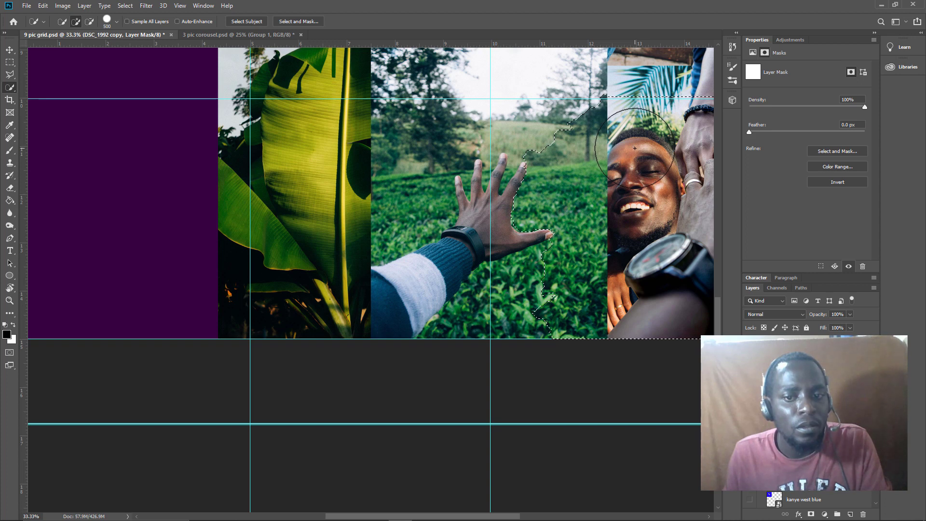
mouse_move(636, 148)
left_mouse_down()
mouse_move(641, 116)
mouse_move(607, 102)
mouse_move(623, 72)
left_mouse_up()
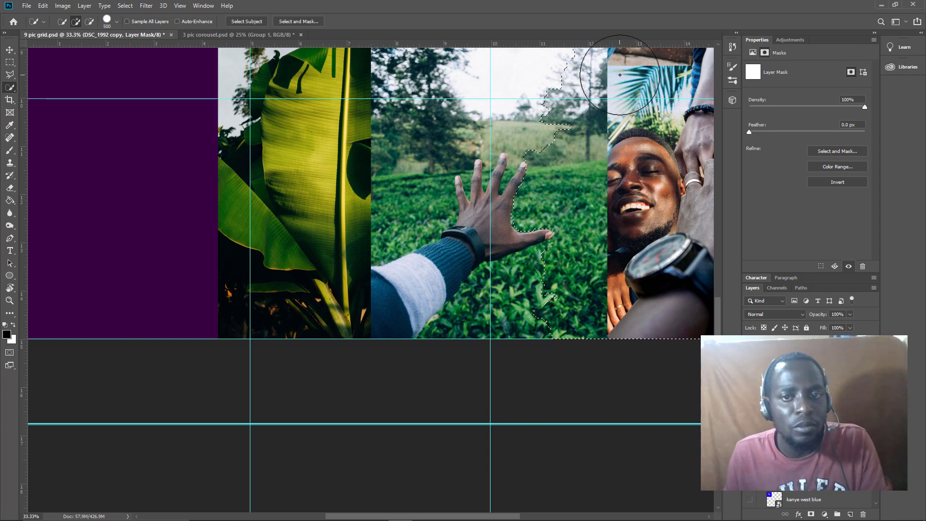
key("ctrl+d")
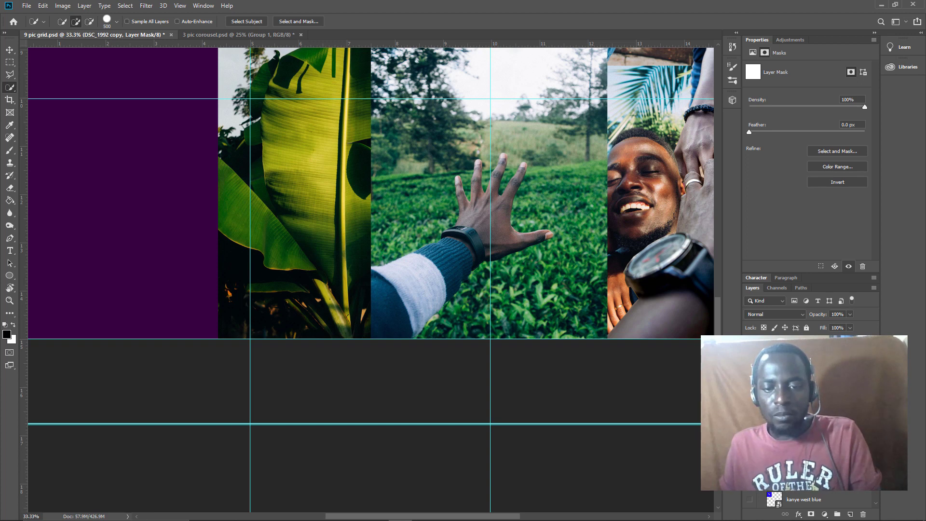
Step: Try masking out the hand photo's right side with a size 700 Brush, and undo the stroke
key("b")
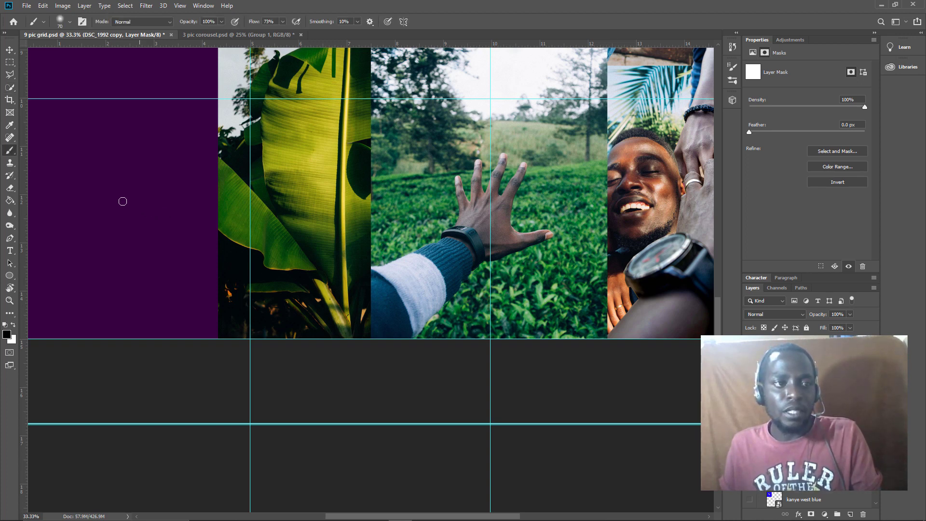
key("bracketright")
key("bracketright")
key("bracketright")
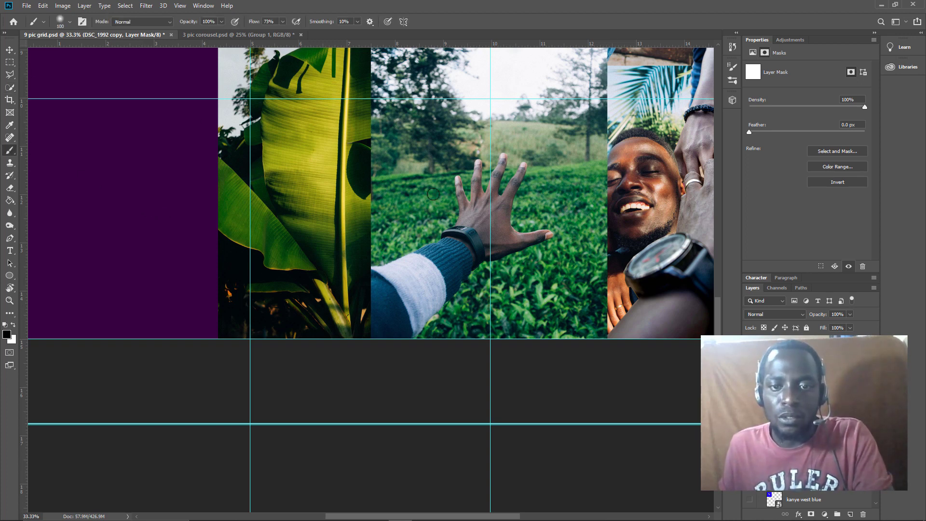
key("bracketright")
key("bracketright")
key("bracketright")
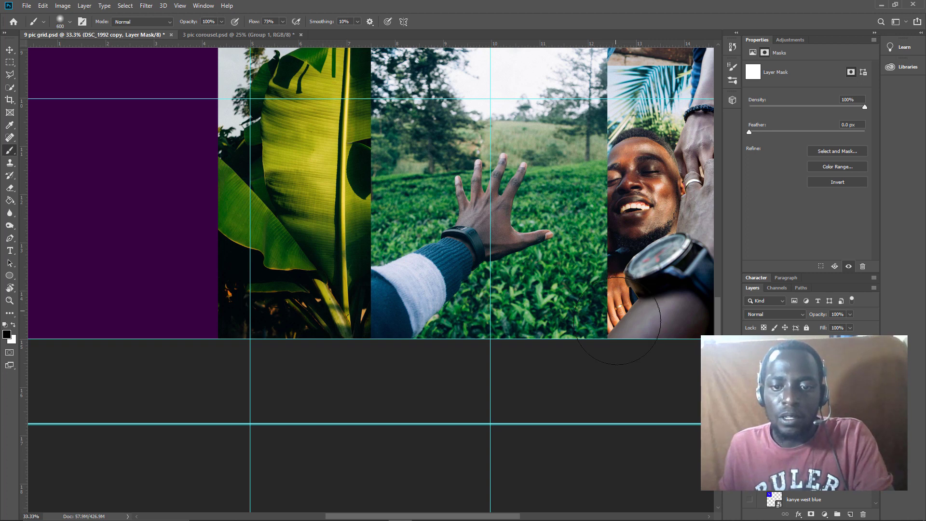
mouse_move(608, 306)
left_mouse_down()
mouse_move(625, 186)
mouse_move(606, 124)
mouse_move(620, 158)
mouse_move(594, 113)
mouse_move(597, 130)
mouse_move(607, 123)
mouse_move(598, 115)
mouse_move(606, 153)
mouse_move(587, 110)
mouse_move(586, 129)
mouse_move(639, 211)
mouse_move(598, 182)
mouse_move(609, 197)
mouse_move(592, 185)
mouse_move(571, 202)
mouse_move(558, 230)
mouse_move(585, 286)
mouse_move(563, 257)
mouse_move(550, 210)
mouse_move(587, 343)
mouse_move(553, 169)
mouse_move(534, 175)
mouse_move(513, 98)
mouse_move(554, 163)
mouse_move(494, 77)
mouse_move(552, 207)
mouse_move(568, 325)
mouse_move(564, 305)
mouse_move(503, 341)
mouse_move(579, 273)
mouse_move(539, 288)
mouse_move(565, 188)
mouse_move(576, 252)
mouse_move(521, 93)
mouse_move(513, 143)
mouse_move(609, 210)
mouse_move(510, 87)
mouse_move(540, 106)
mouse_move(579, 156)
mouse_move(495, 78)
mouse_move(564, 109)
mouse_move(582, 129)
mouse_move(588, 100)
left_mouse_up()
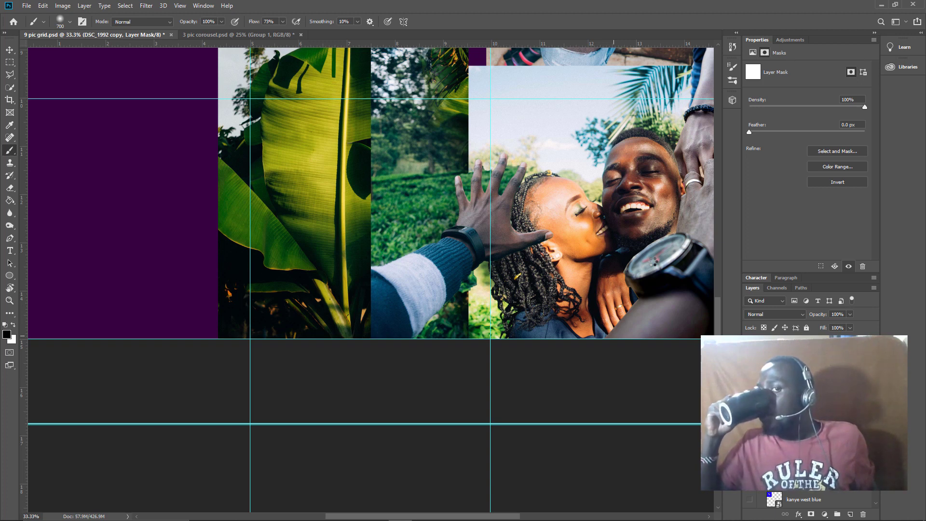
key("ctrl+z")
scroll(652, 263, "up", 1)
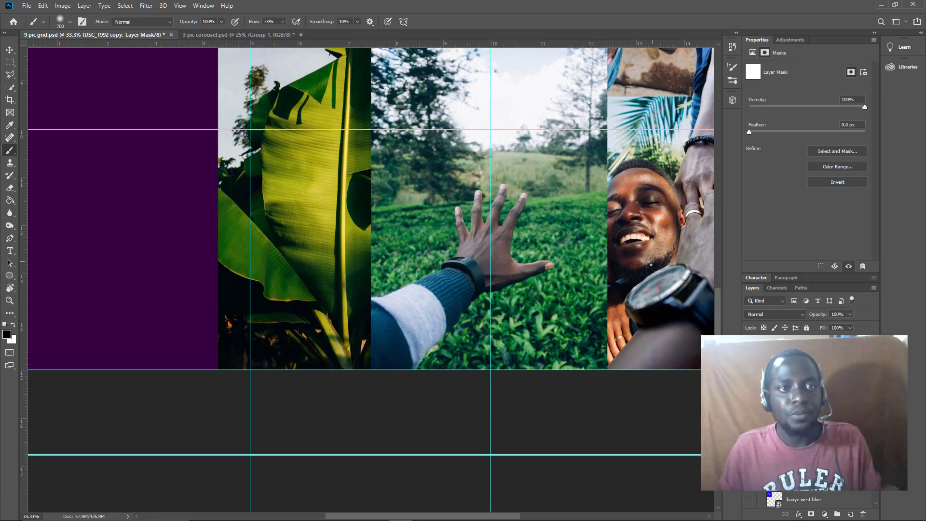
Step: Paint the hand photo's mask with a size 400 Brush to hide its right side over the kissing couple
left_click(219, 22)
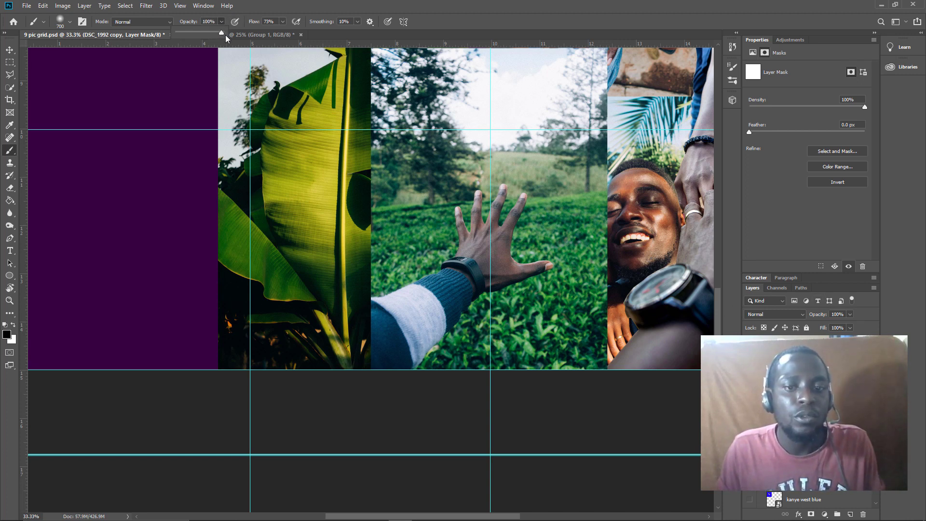
key("bracketleft")
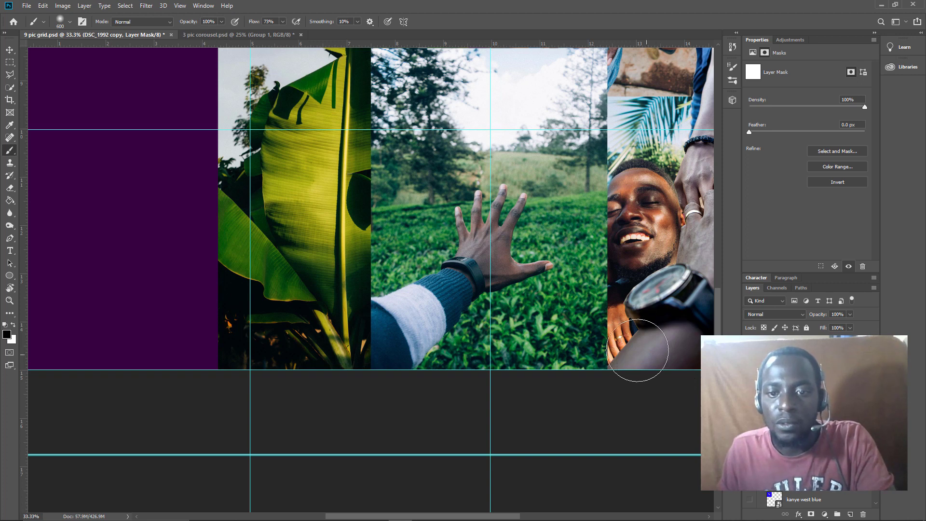
key("bracketleft")
key("bracketleft")
mouse_move(598, 370)
left_mouse_down()
mouse_move(605, 326)
mouse_move(596, 285)
mouse_move(616, 272)
mouse_move(600, 255)
mouse_move(599, 201)
mouse_move(604, 223)
mouse_move(592, 190)
mouse_move(573, 194)
mouse_move(543, 152)
mouse_move(500, 119)
mouse_move(576, 179)
mouse_move(625, 181)
mouse_move(590, 169)
mouse_move(537, 122)
mouse_move(544, 181)
mouse_move(574, 198)
mouse_move(542, 139)
mouse_move(512, 148)
mouse_move(584, 275)
mouse_move(535, 367)
mouse_move(536, 387)
mouse_move(614, 349)
mouse_move(557, 376)
mouse_move(557, 349)
mouse_move(596, 327)
mouse_move(550, 345)
mouse_move(560, 321)
mouse_move(543, 345)
mouse_move(635, 259)
left_mouse_up()
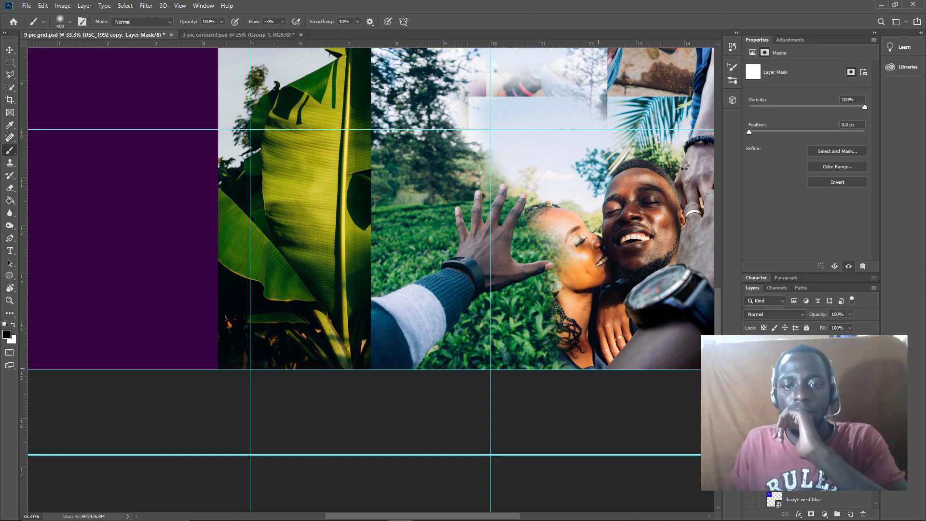
left_click_drag(488, 166, 557, 253)
left_click_drag(541, 338, 519, 353)
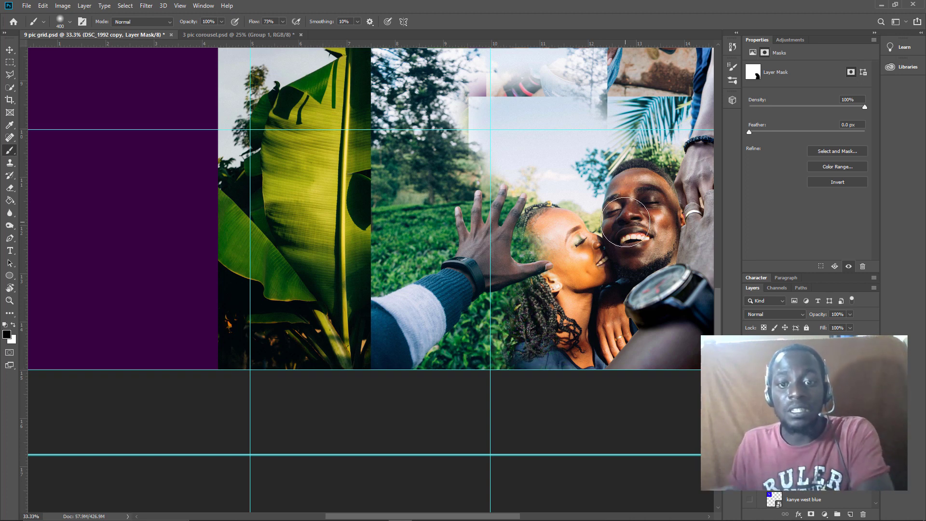
Step: Blend the mask edge around the fingers and the woman's hair with a size 125 Brush at 36% opacity
key("bracketleft")
key("bracketleft")
key("bracketleft")
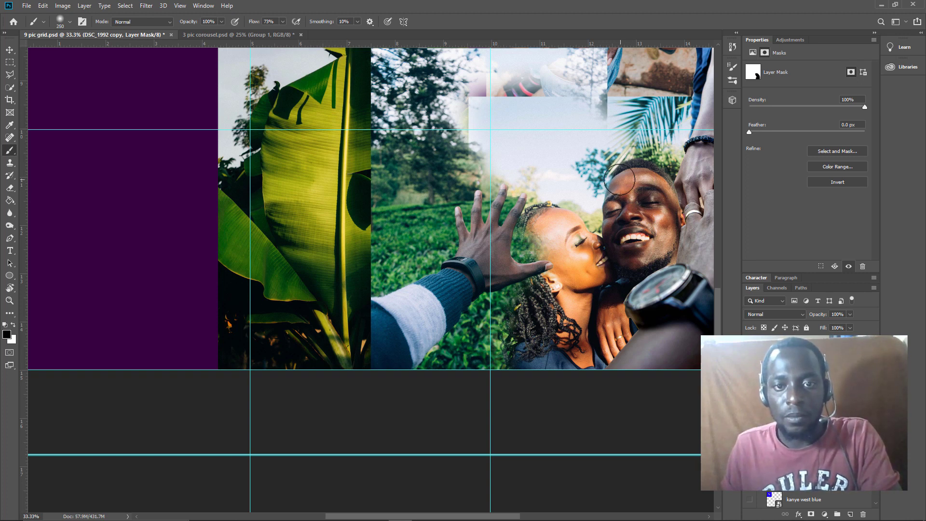
key("bracketleft")
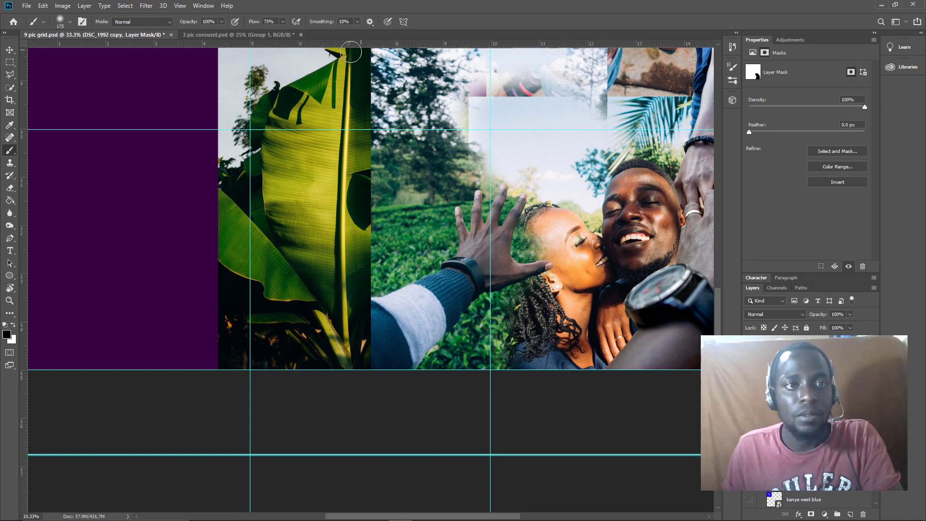
left_click(221, 21)
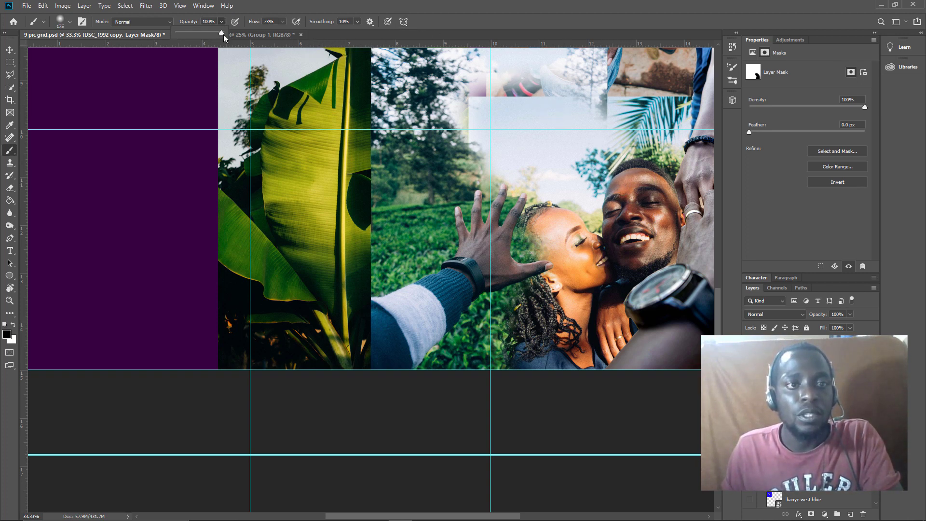
left_click_drag(200, 34, 192, 34)
key("bracketleft")
key("bracketleft")
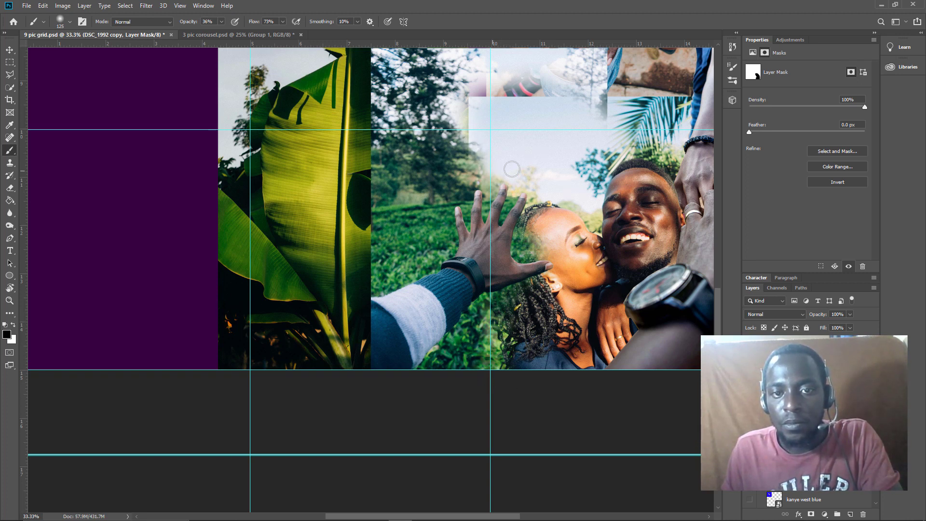
mouse_move(512, 169)
left_mouse_down()
mouse_move(481, 175)
mouse_move(487, 151)
mouse_move(471, 174)
mouse_move(486, 108)
mouse_move(496, 130)
mouse_move(507, 114)
mouse_move(486, 106)
left_mouse_up()
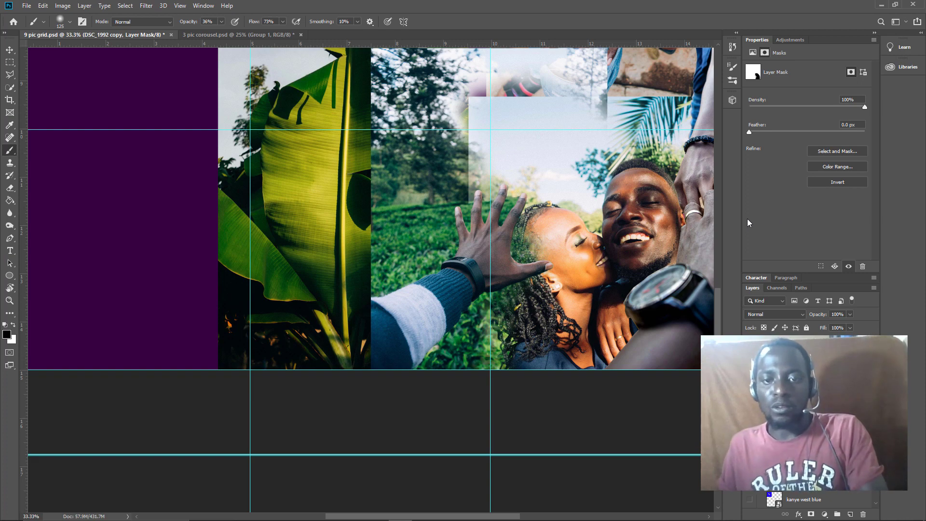
Step: Examine the blend between the hand photo and the couple photo up close and across the whole grid
key("ctrl+minus")
key("ctrl+minus")
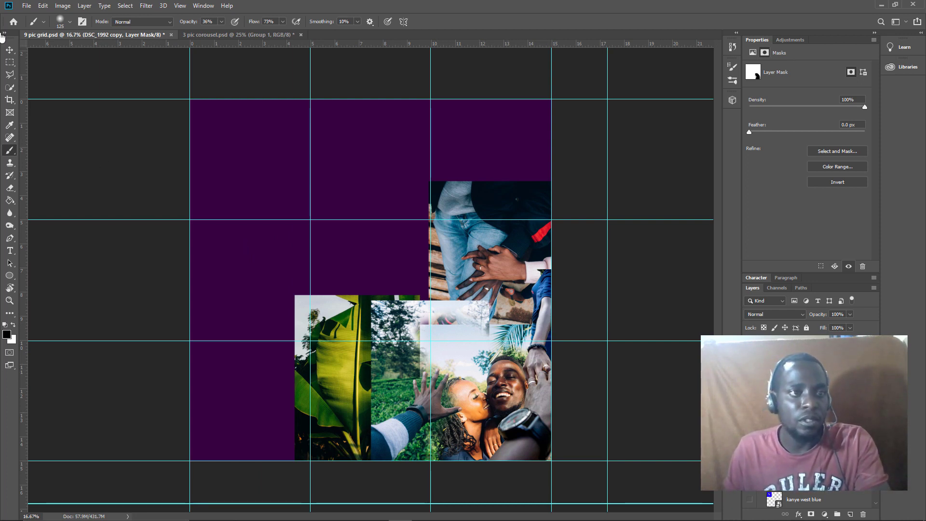
left_click(10, 49)
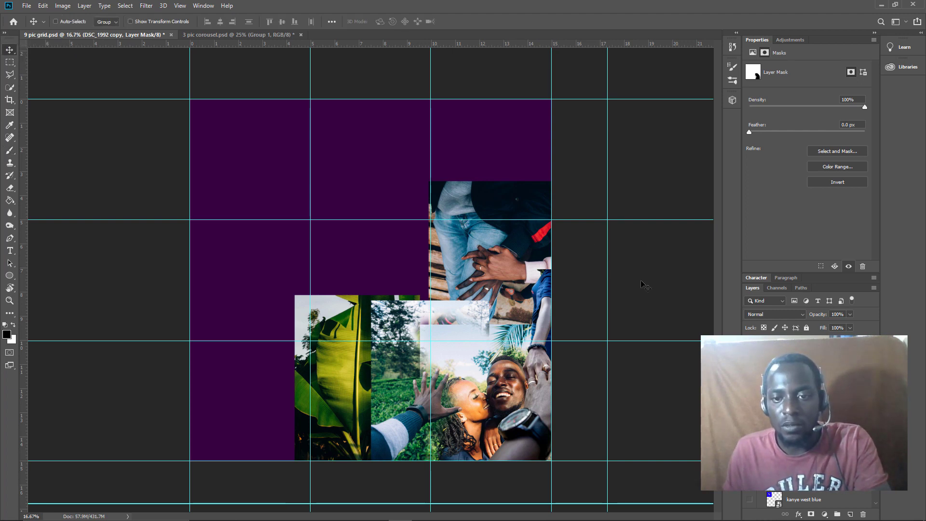
key("ctrl+plus")
key("ctrl+plus")
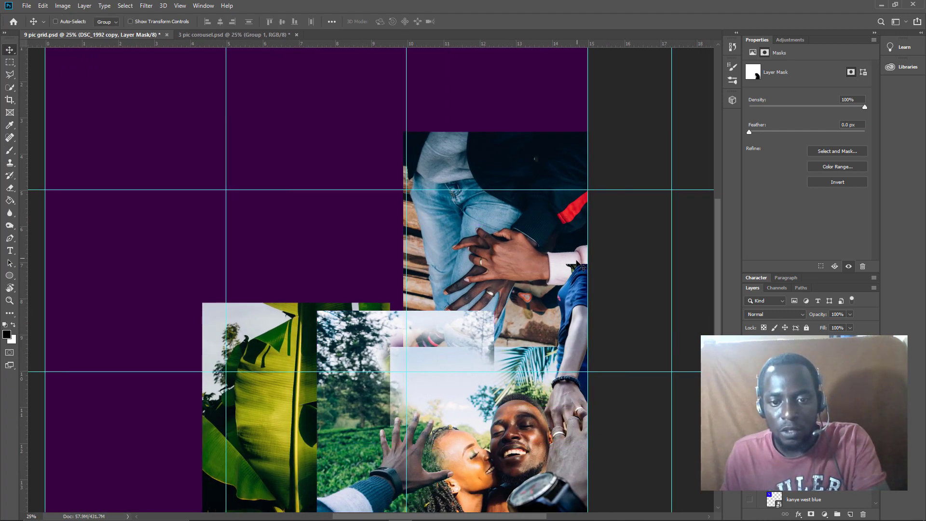
scroll(574, 269, "down", 5)
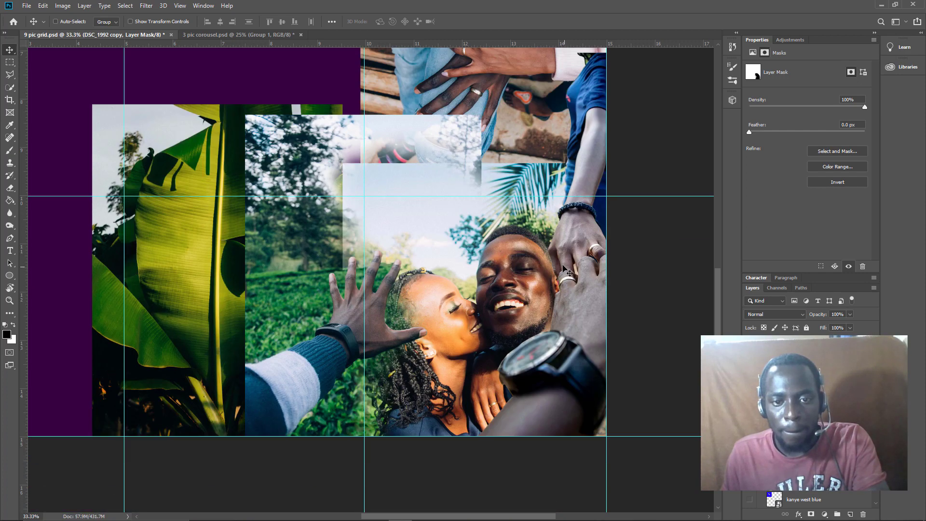
key("ctrl+plus")
scroll(560, 265, "down", 4)
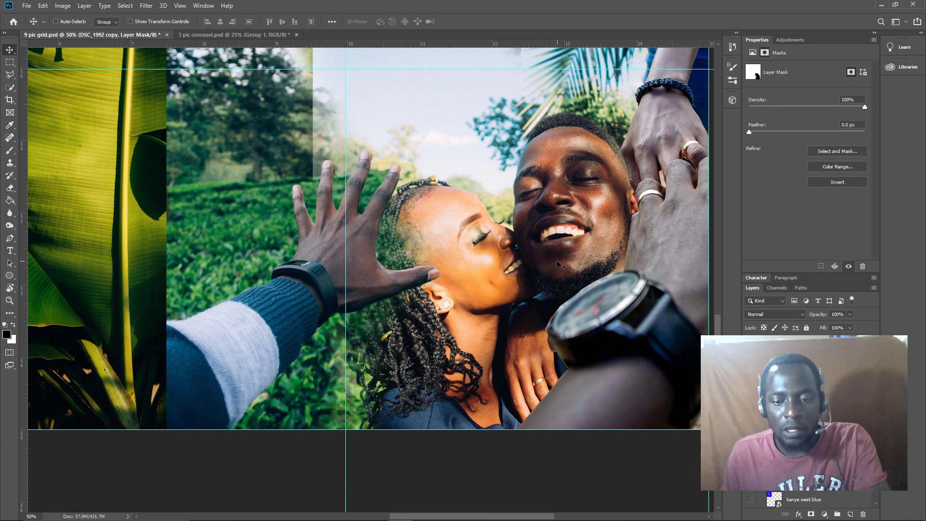
scroll(560, 266, "up", 1)
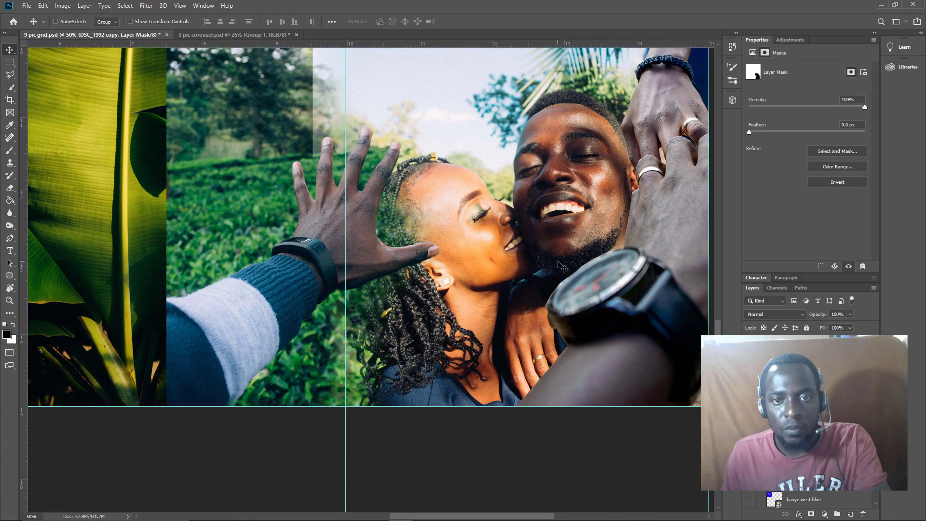
scroll(559, 266, "down", 1)
scroll(560, 263, "up", 1)
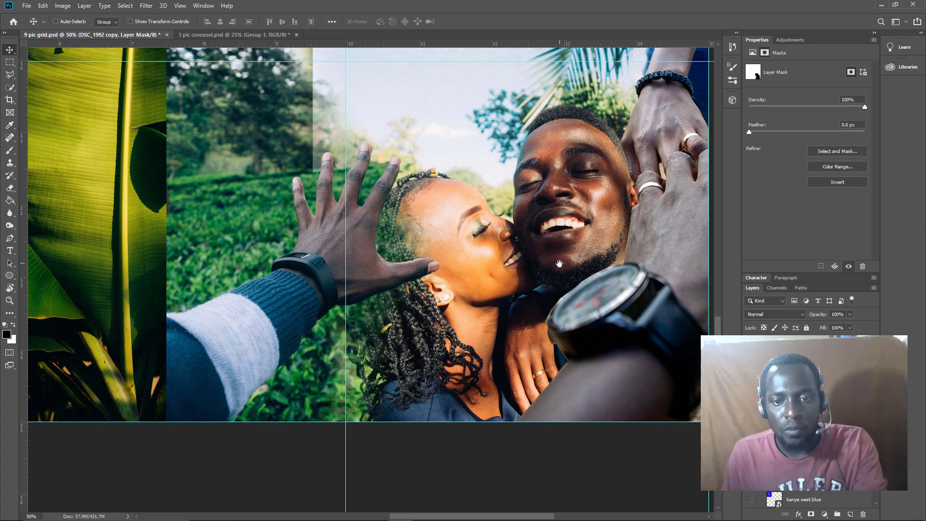
scroll(560, 265, "down", 14)
scroll(565, 270, "down", 9)
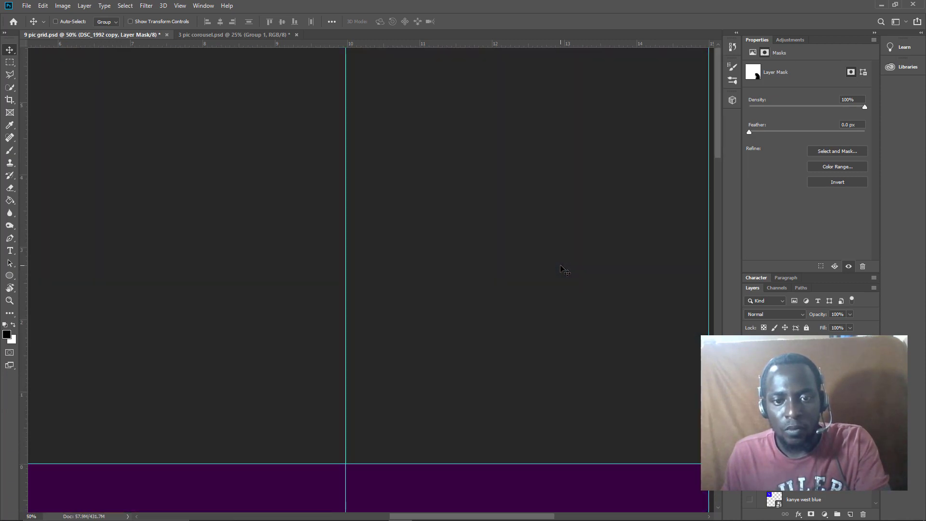
scroll(565, 271, "up", 9)
scroll(564, 270, "down", 20)
scroll(565, 270, "up", 20)
scroll(565, 270, "up", 8)
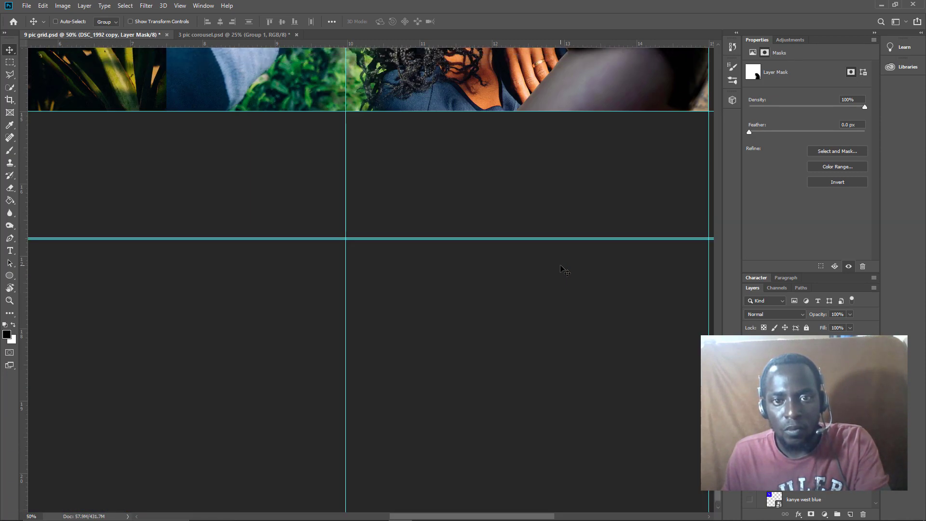
scroll(566, 267, "up", 5)
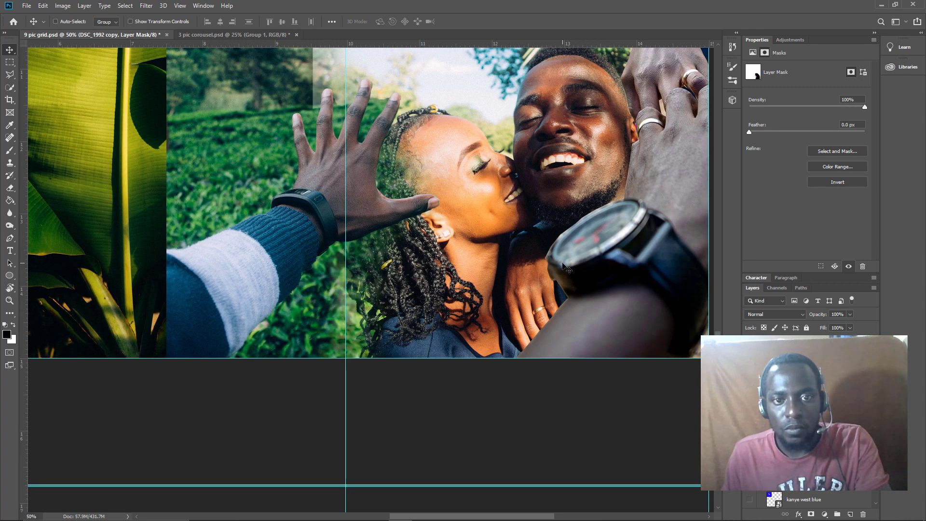
left_click_drag(590, 282, 508, 366)
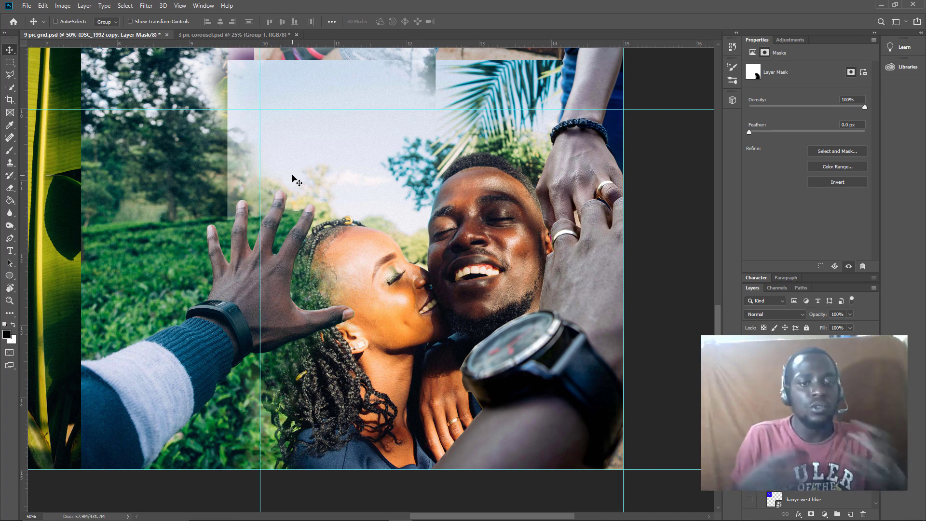
key("ctrl+minus")
key("ctrl+minus")
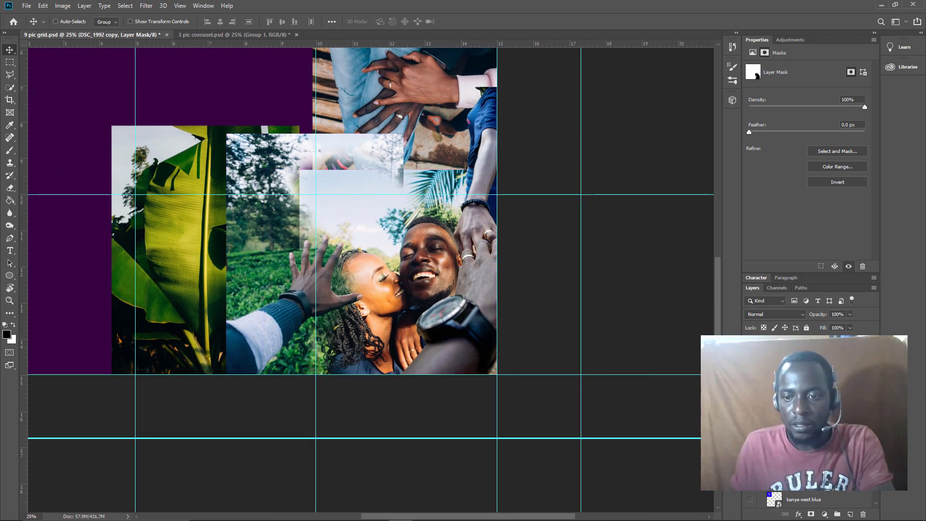
Step: Briefly hide the hand cut-out to compare, restore it, and target the full hand photo's layer mask again
key("ctrl+2")
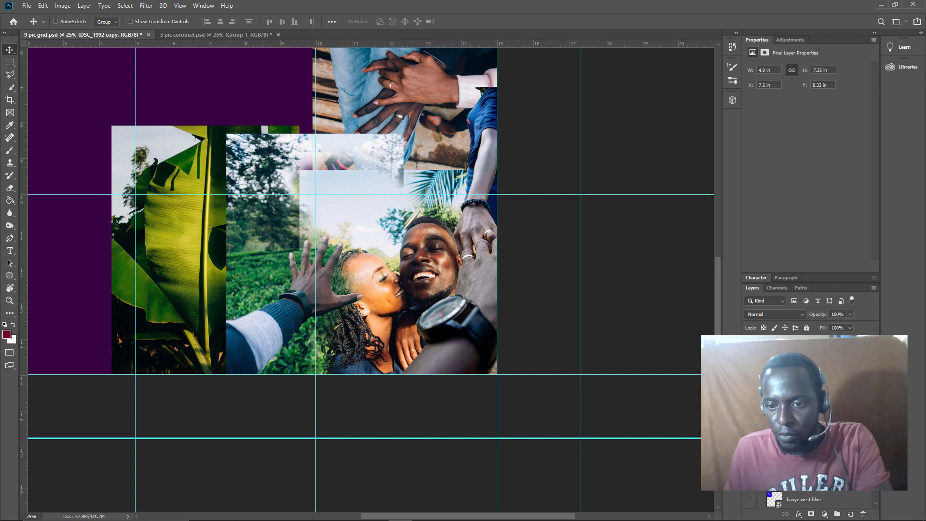
left_click(327, 273)
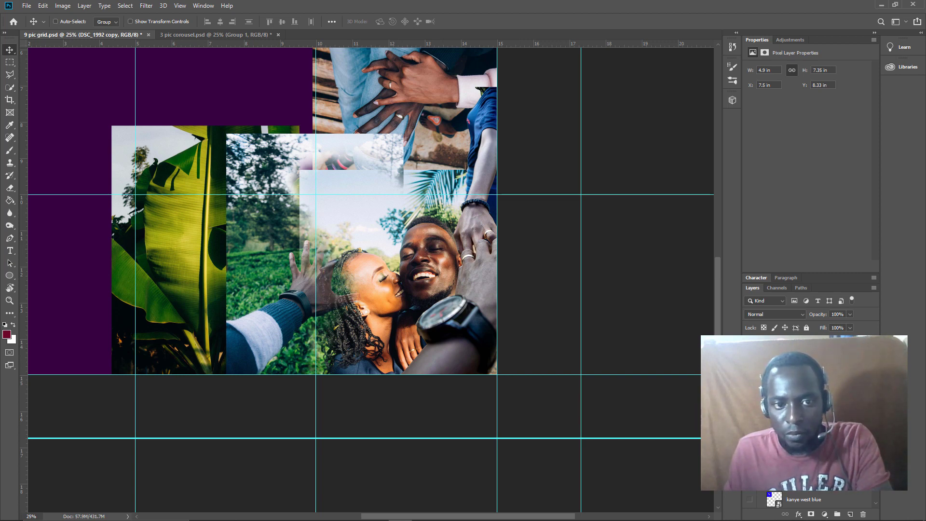
key("ctrl+z")
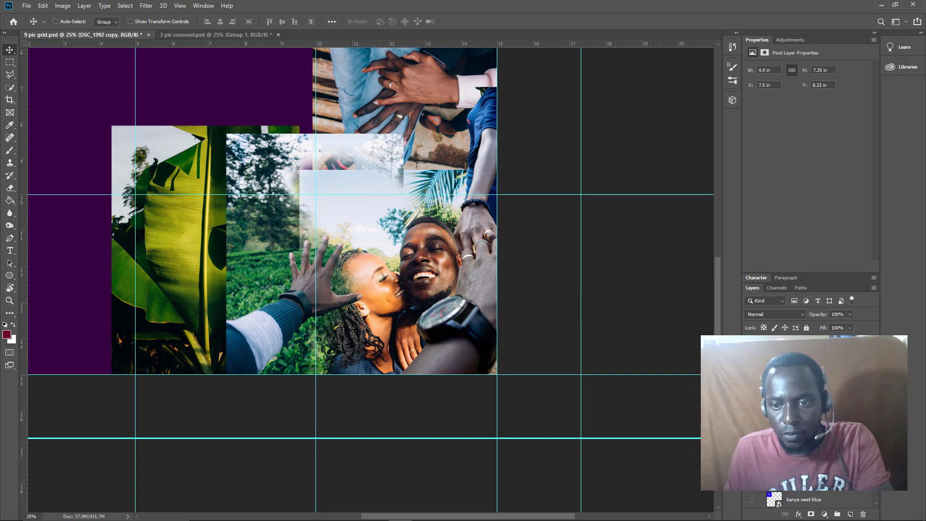
key("ctrl+backslash")
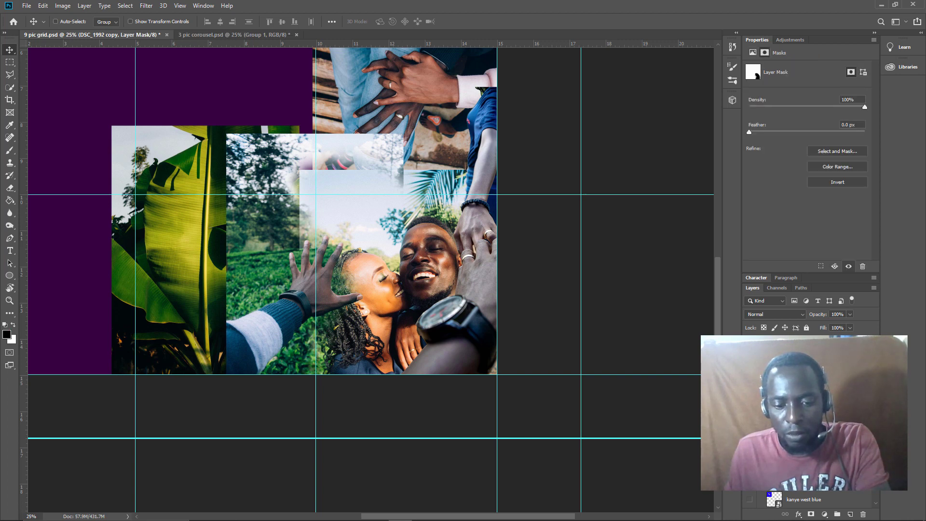
Step: Mask out the hand photo's trees and sky with a size 200 Brush at 100% opacity to uncover the leaves and clasped hands
key("b")
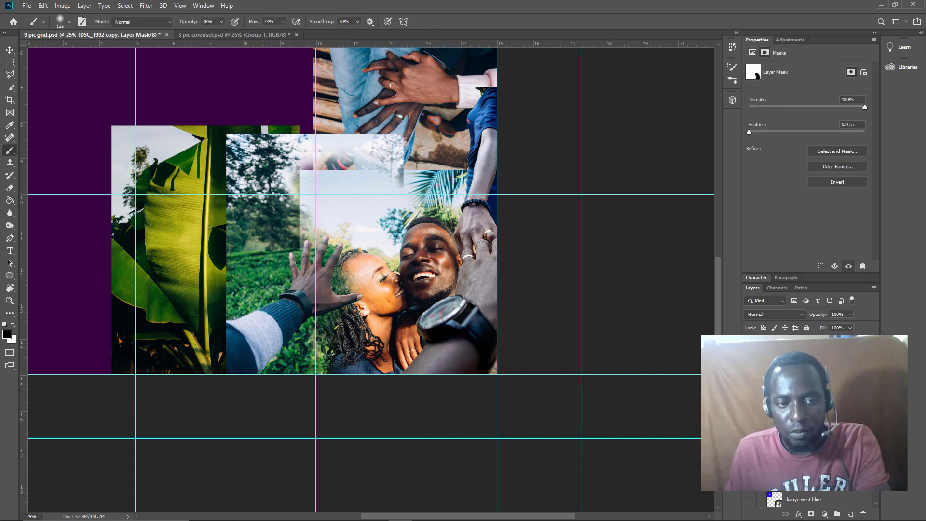
mouse_move(224, 302)
left_mouse_down()
mouse_move(235, 196)
mouse_move(251, 148)
mouse_move(287, 180)
mouse_move(255, 203)
left_mouse_up()
key("bracketright")
key("bracketright")
key("bracketright")
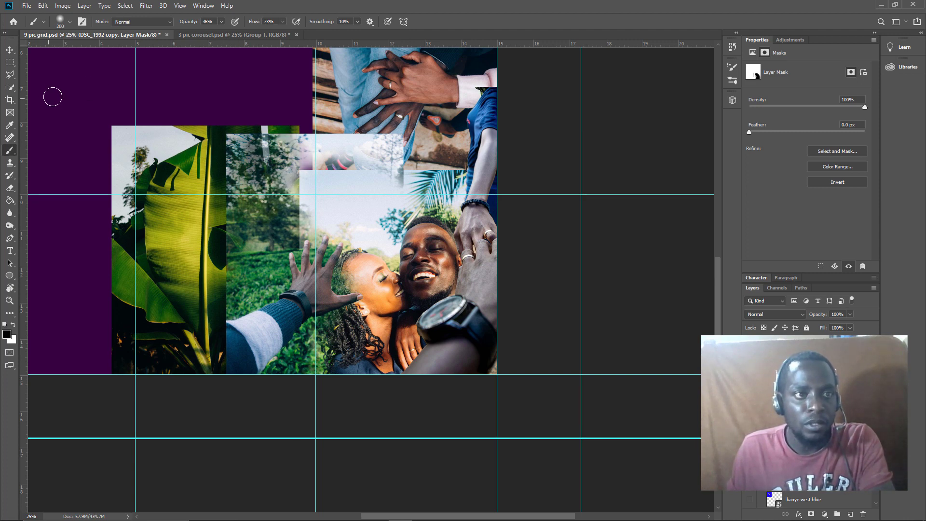
left_click(222, 22)
mouse_move(285, 134)
left_mouse_down()
mouse_move(243, 170)
mouse_move(250, 197)
mouse_move(332, 157)
mouse_move(299, 159)
mouse_move(223, 205)
mouse_move(228, 172)
mouse_move(258, 187)
mouse_move(224, 174)
left_mouse_up()
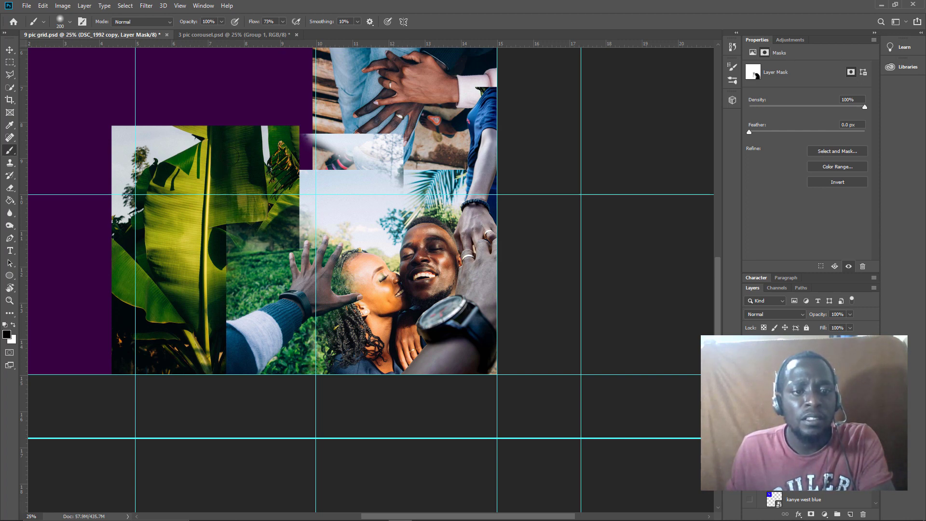
left_click_drag(230, 155, 230, 134)
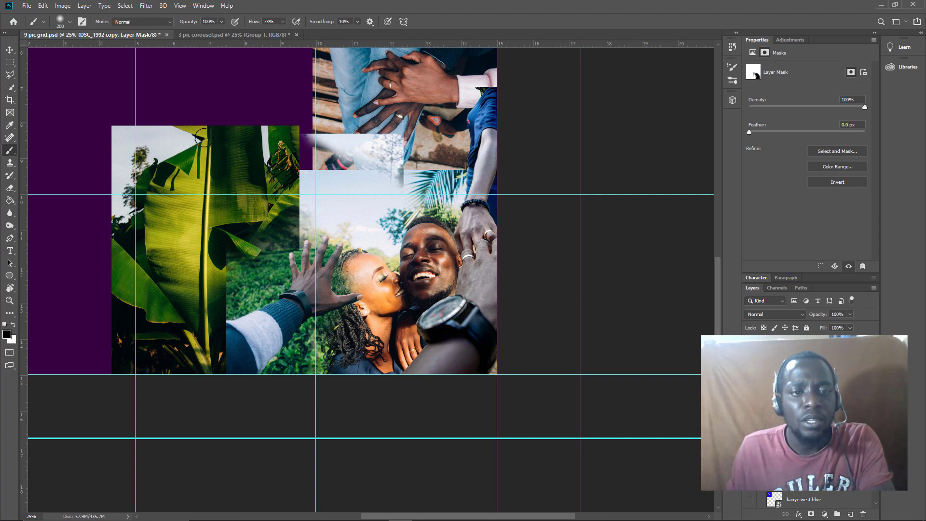
mouse_move(333, 145)
left_mouse_down()
mouse_move(402, 156)
mouse_move(369, 148)
mouse_move(401, 156)
mouse_move(345, 170)
left_mouse_up()
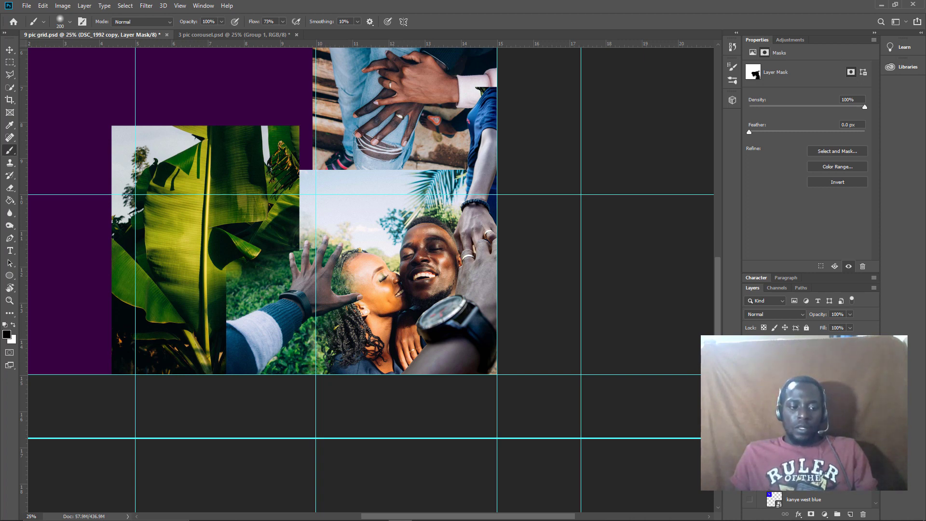
Step: Group the hand photo layers and name the group "2nd grid hands"
key("ctrl+2")
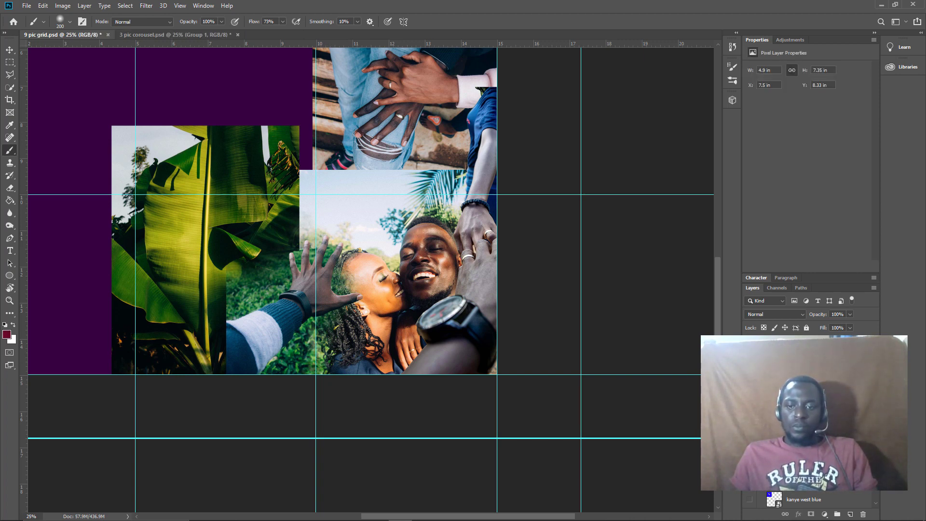
key("alt+bracketright")
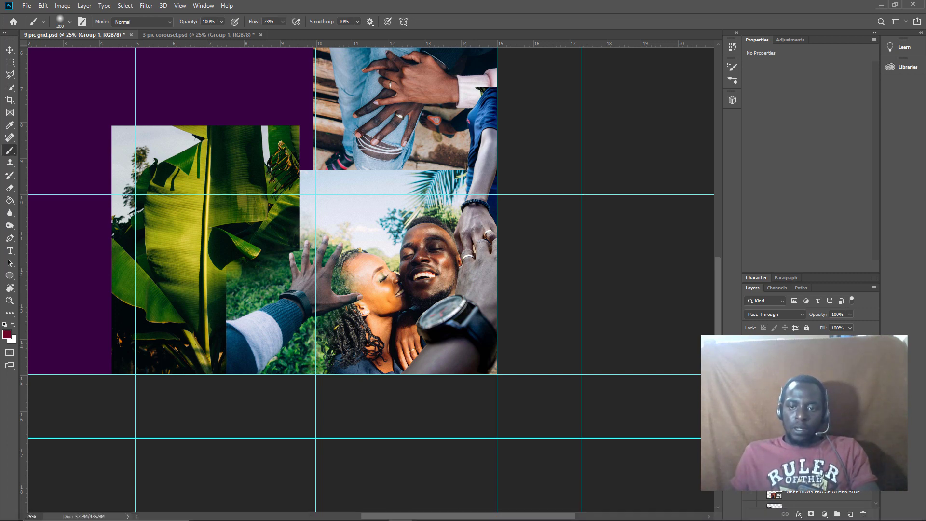
key("alt+bracketleft")
Step: Briefly hide the "2nd grid hands" group to compare with the photos underneath, restore it and dismiss the brush error
key("ctrl+comma")
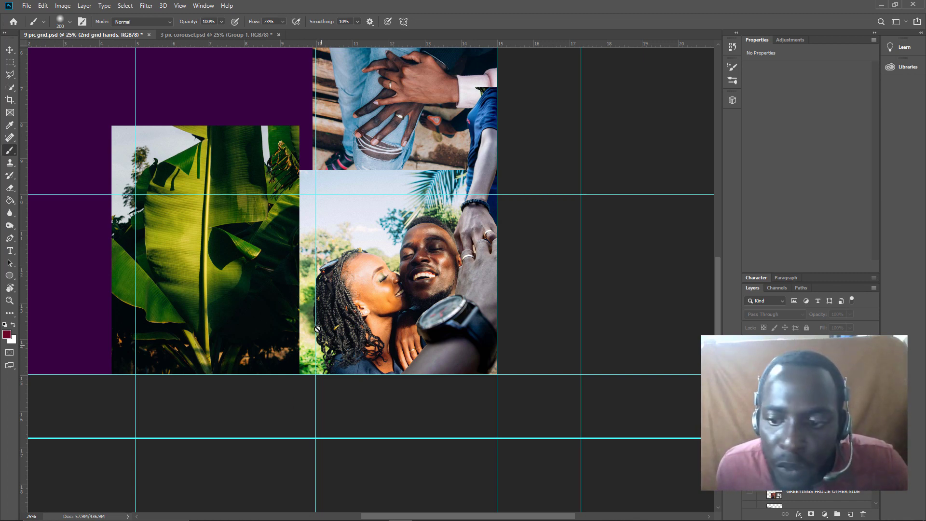
key("ctrl+comma")
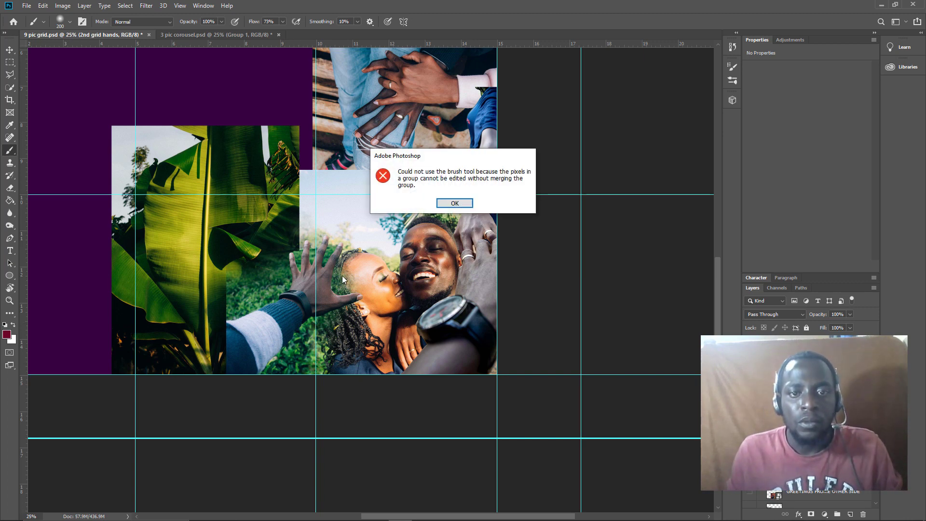
left_click(449, 204)
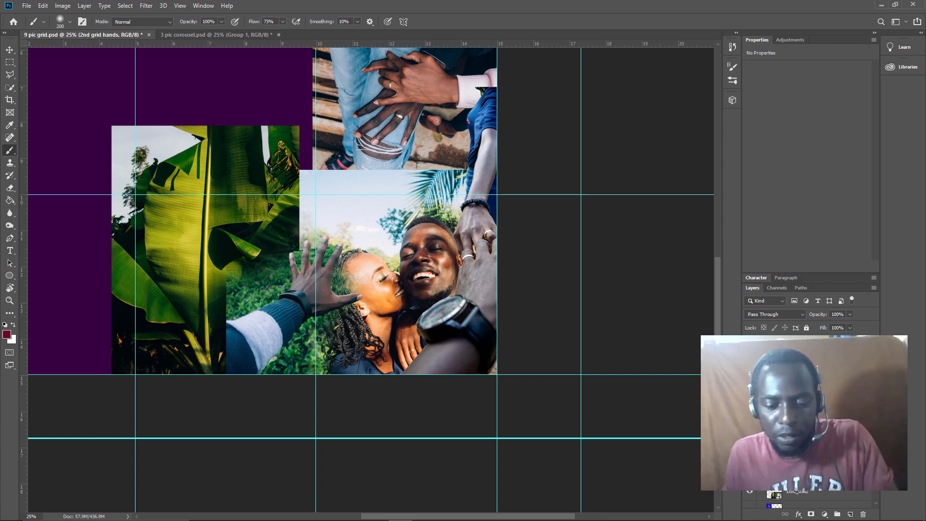
Step: Uncover the woman's braids below the outstretched hand by painting black on the DSC_1992 copy layer mask with a size 40 Brush
left_click(791, 386)
scroll(372, 226, "up", 2)
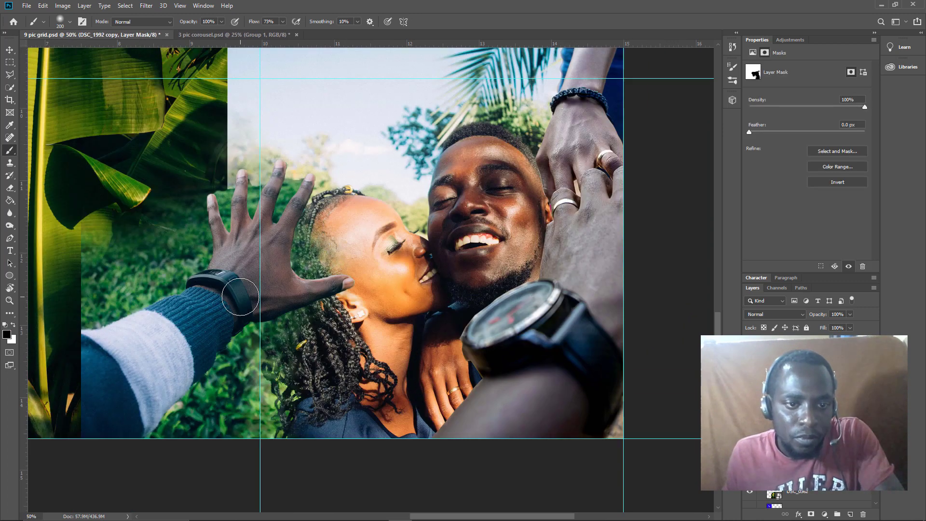
scroll(372, 226, "down", 1)
key("bracketleft")
key("bracketleft")
key("bracketleft")
key("bracketleft")
key("bracketleft")
key("bracketleft")
key("bracketleft")
key("bracketleft")
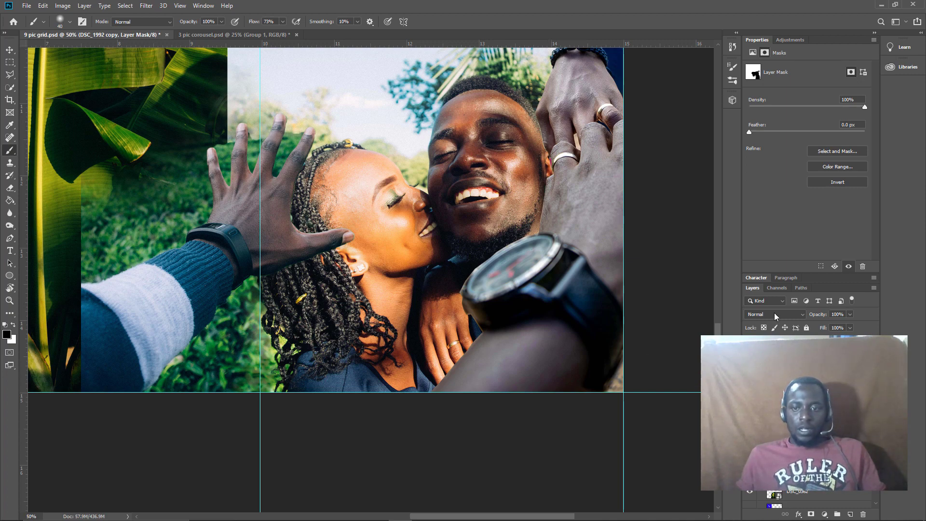
Step: Select the "2nd grid hands" group and toggle it off and on to compare the refined hair blend
key("alt+bracketright")
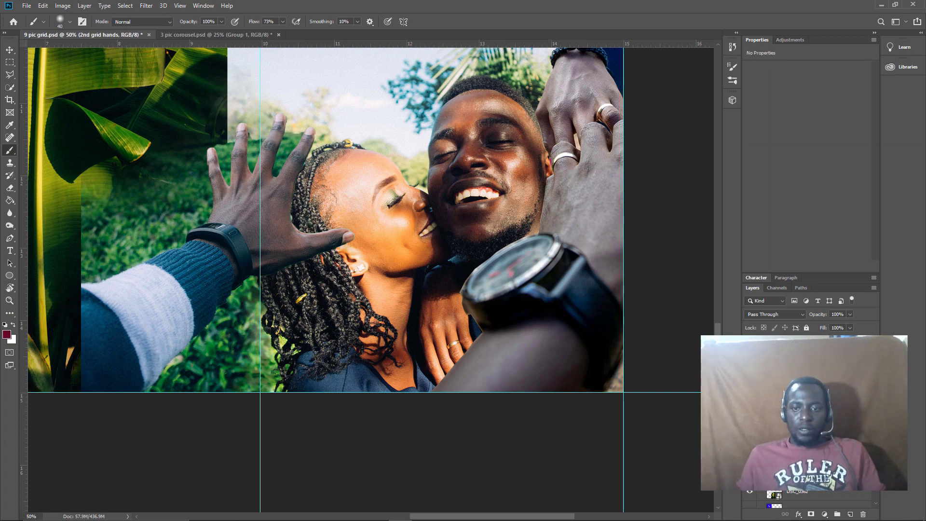
key("ctrl+comma")
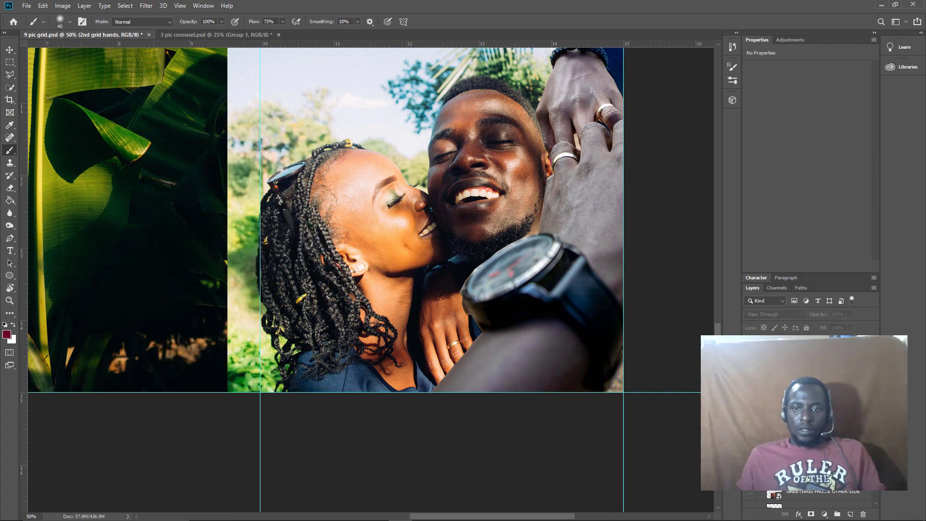
key("ctrl+comma")
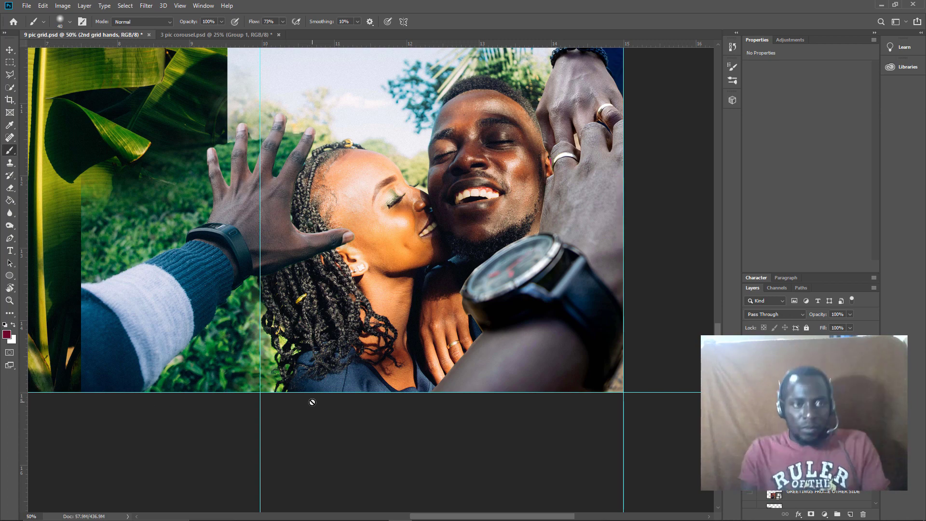
Step: Examine how the hand blends with the woman's hair and the couple photo at several magnifications
key("ctrl+minus")
key("ctrl+minus")
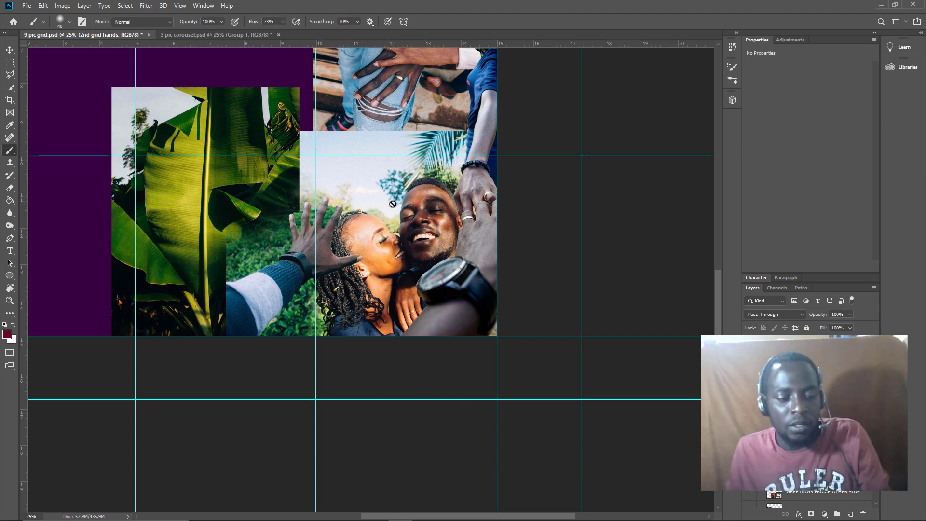
key("ctrl+plus")
key("ctrl+plus")
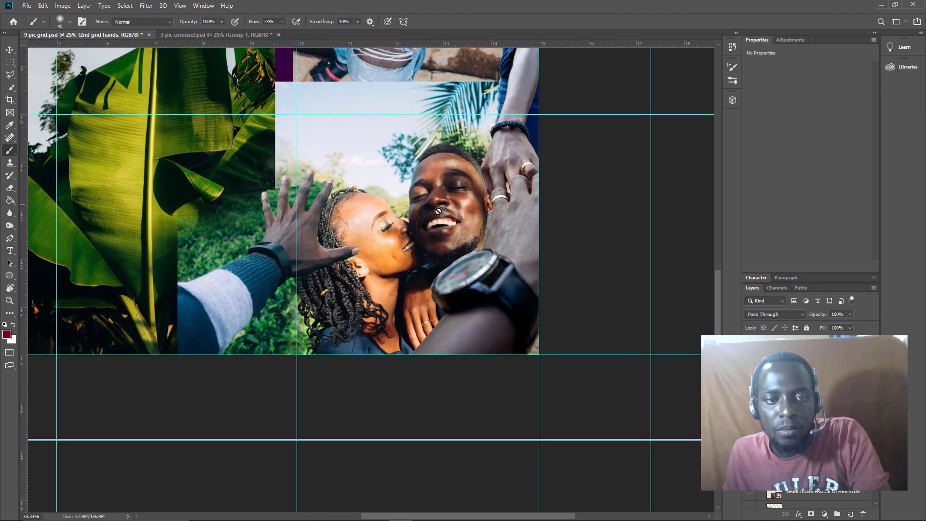
scroll(468, 224, "up", 3)
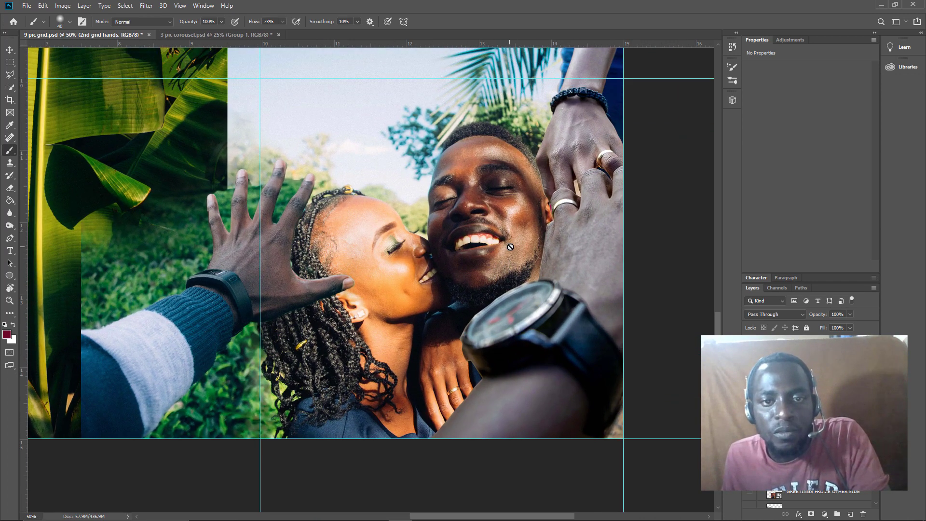
key("ctrl+plus")
scroll(539, 261, "down", 1)
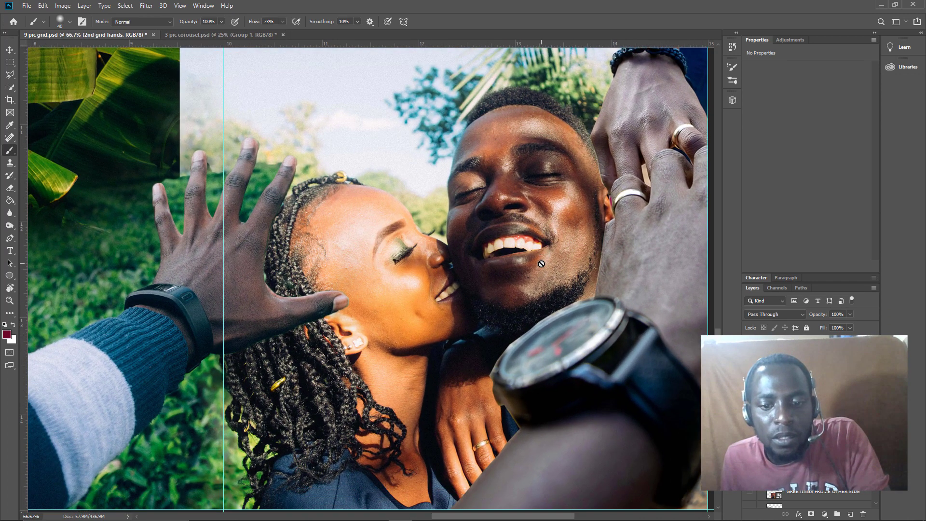
scroll(539, 265, "up", 2)
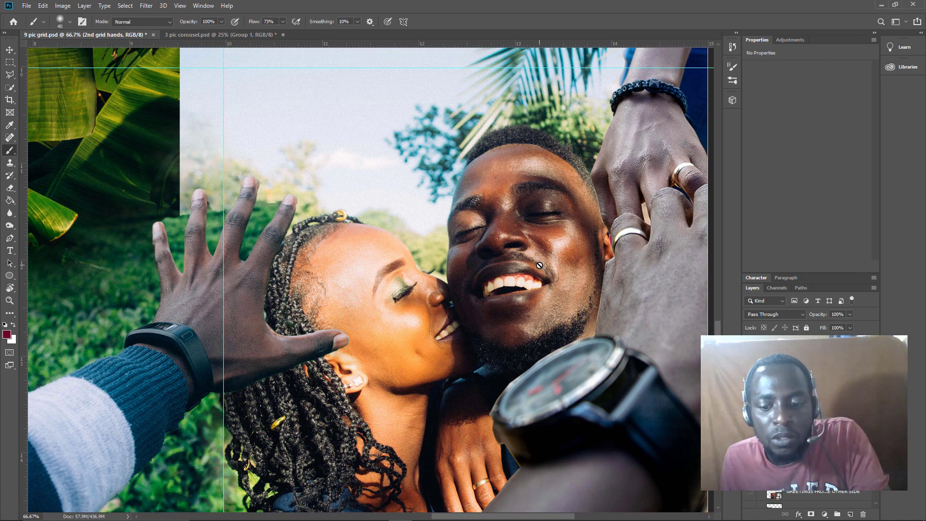
key("ctrl+minus")
scroll(535, 271, "down", 2)
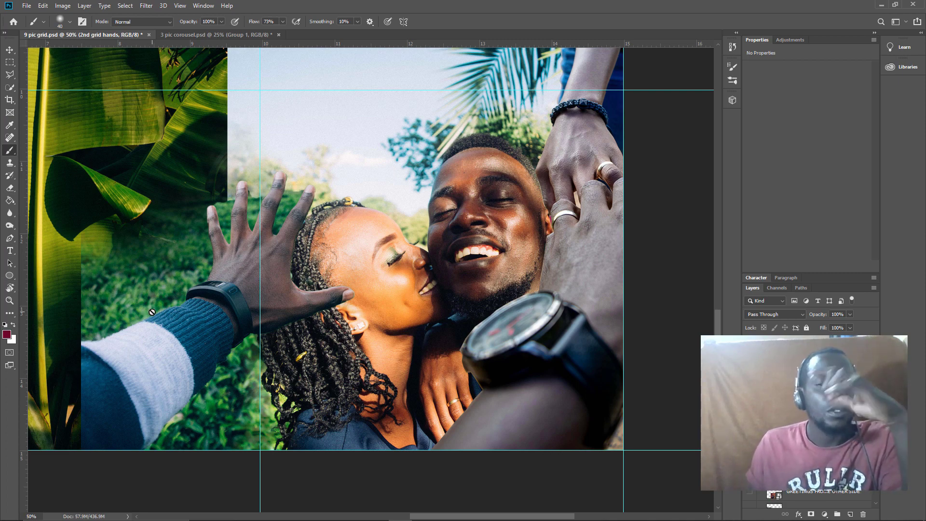
scroll(244, 232, "down", 2)
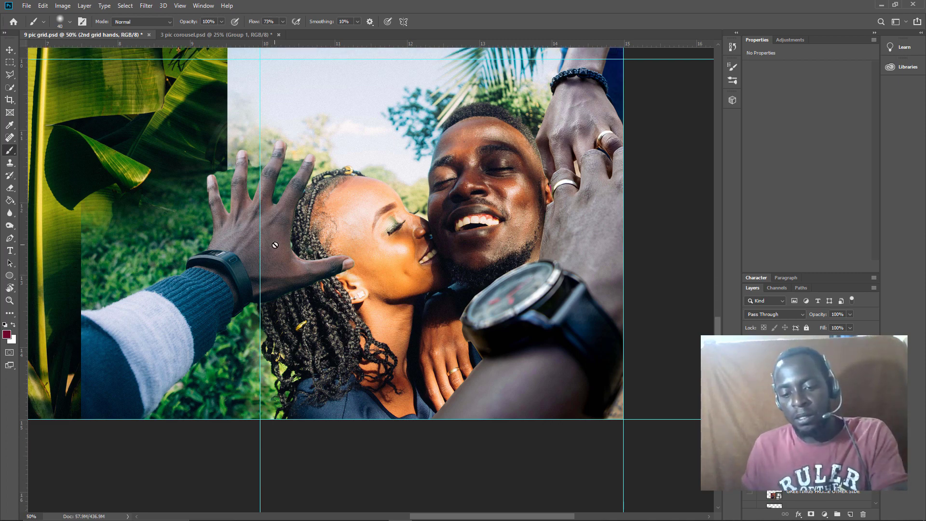
Step: Review the whole grid and the edges where the leaf, hand and couple photos meet
key("ctrl+minus")
key("ctrl+minus")
key("ctrl+minus")
key("ctrl+minus")
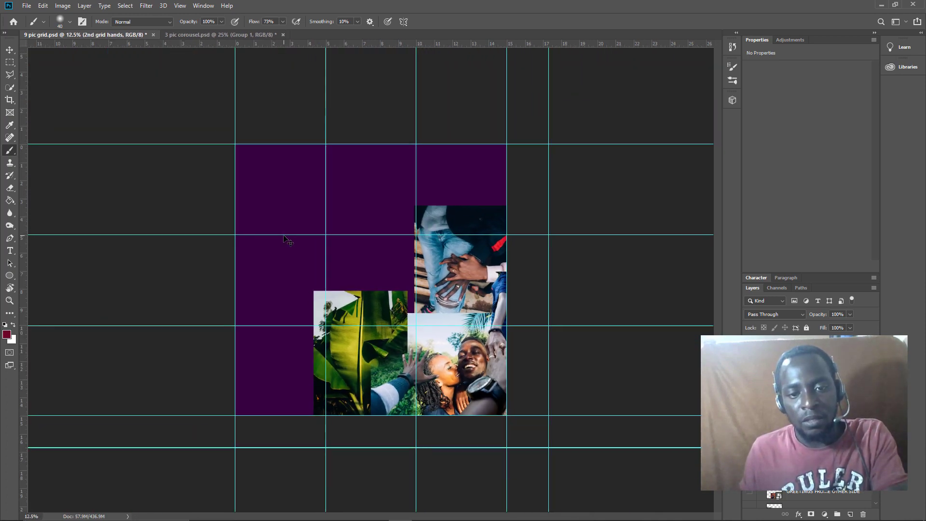
key("ctrl+plus")
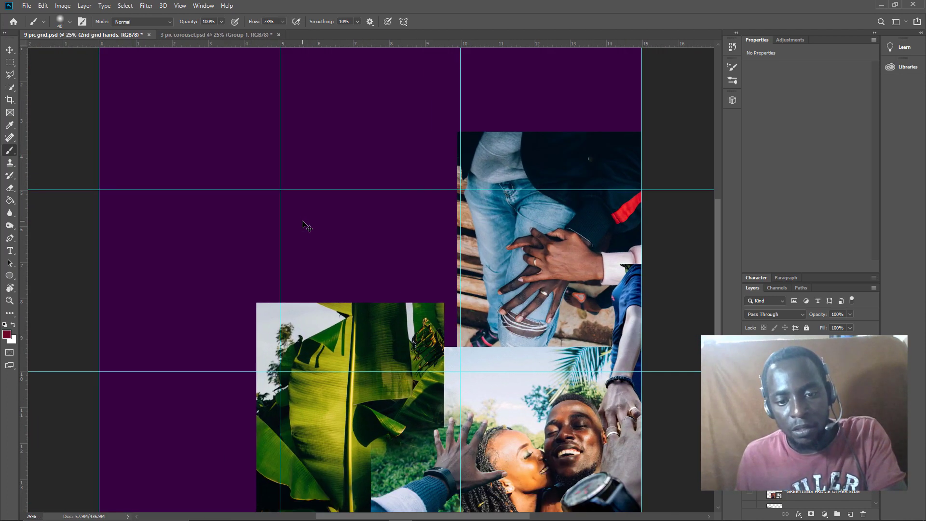
scroll(305, 227, "down", 6)
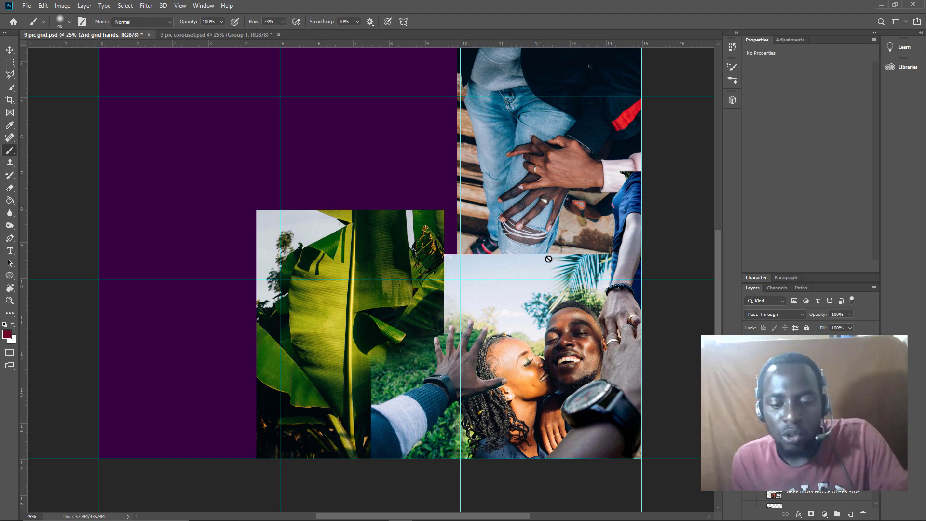
key("ctrl+plus")
key("ctrl+plus")
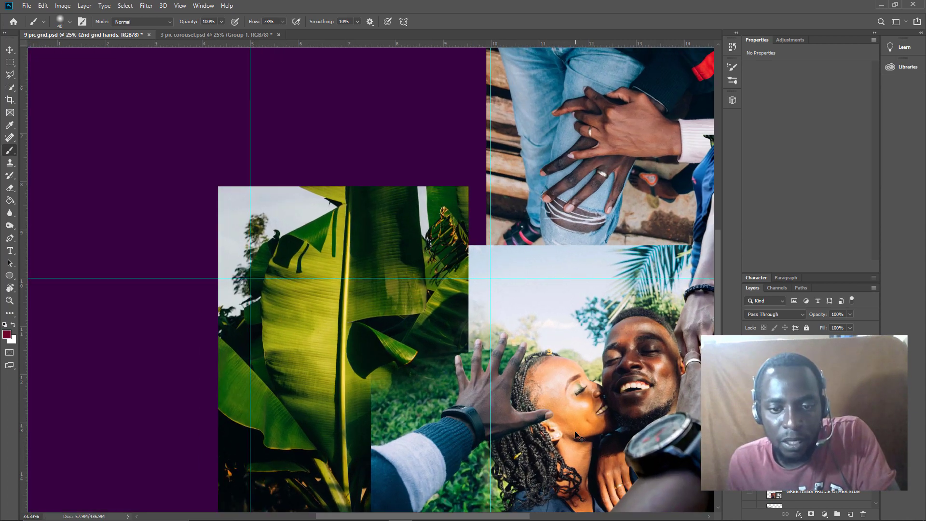
scroll(573, 435, "down", 2)
scroll(569, 417, "down", 1)
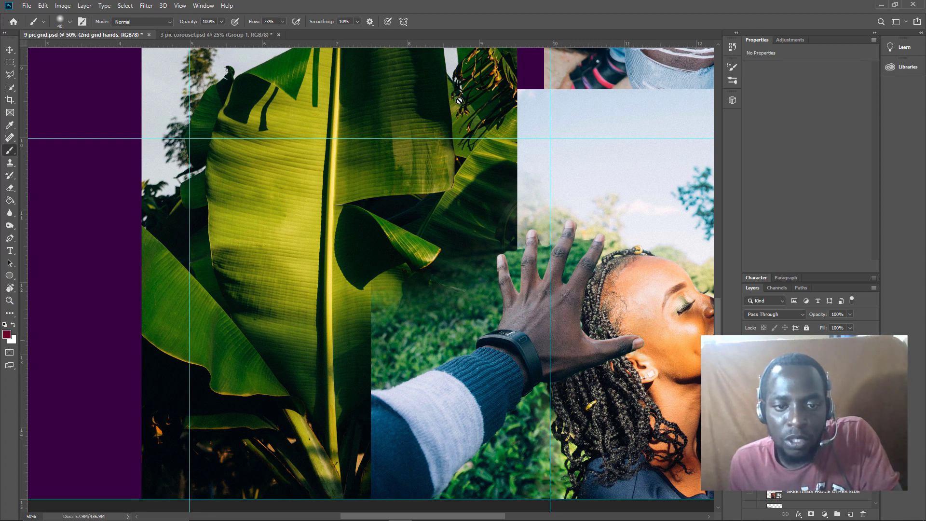
scroll(285, 148, "down", 1)
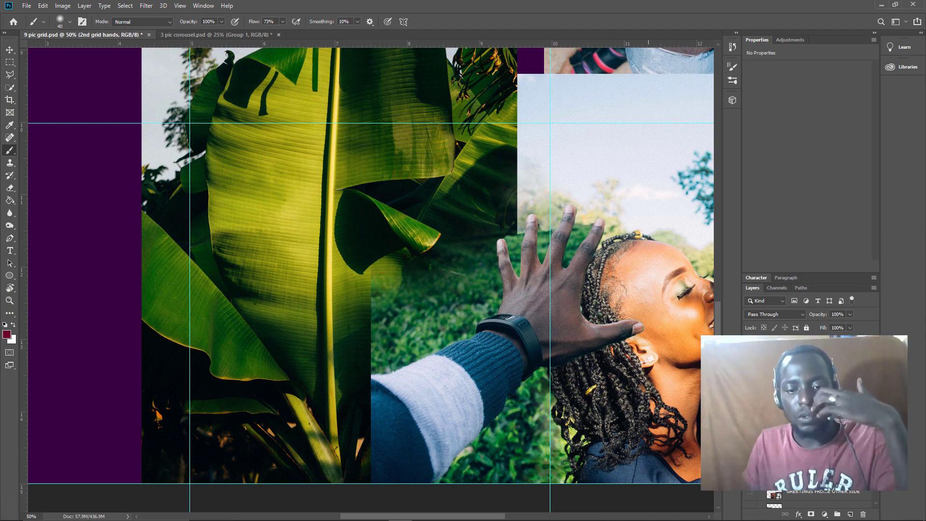
left_click_drag(504, 516, 551, 501)
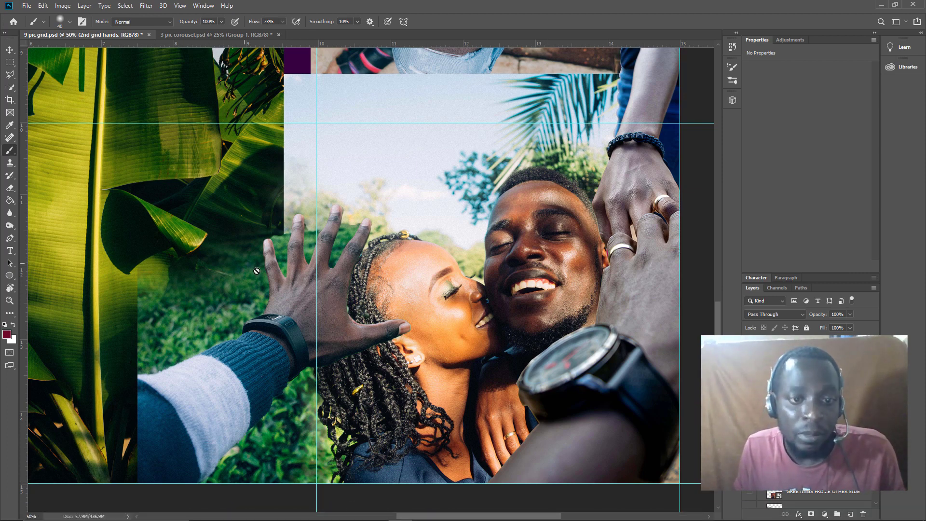
scroll(298, 303, "down", 2)
scroll(354, 423, "up", 2)
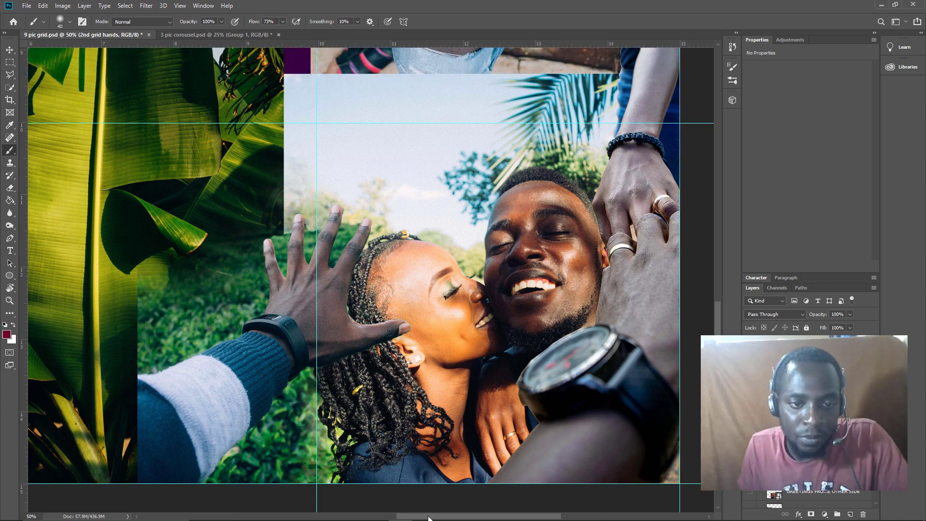
left_click_drag(429, 518, 380, 505)
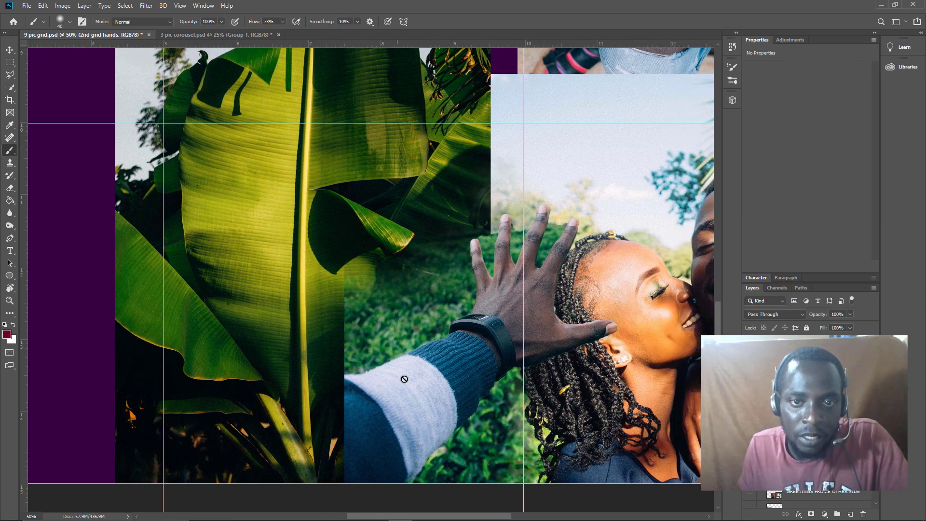
scroll(521, 105, "up", 3)
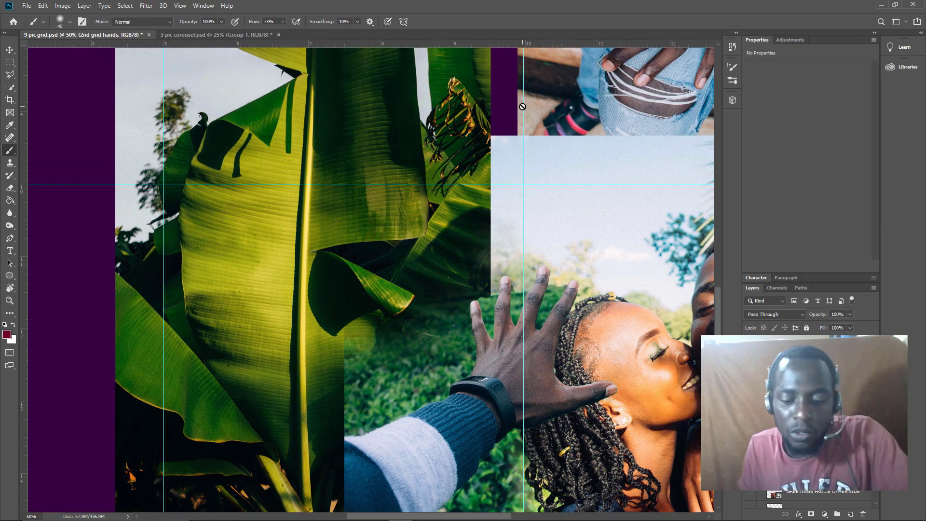
key("ctrl+minus")
key("ctrl+minus")
key("ctrl+minus")
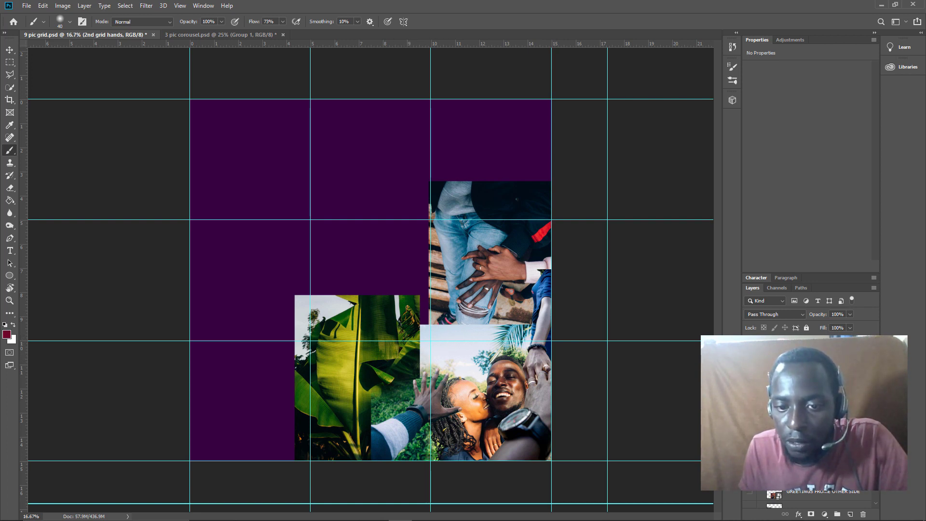
Step: Show the photo of the woman in the red headwrap and the hidden "GREETINGS" photo layer behind the leaves
key("ctrl+z")
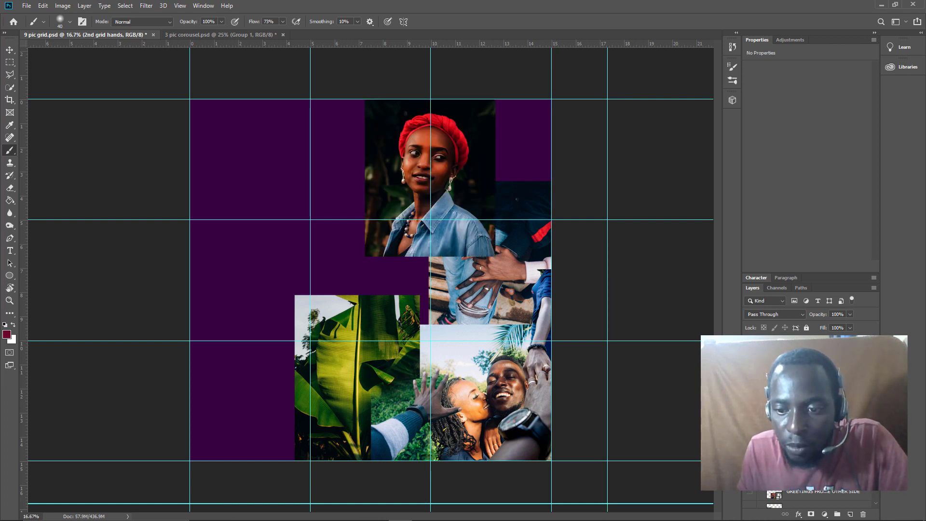
left_click(749, 497)
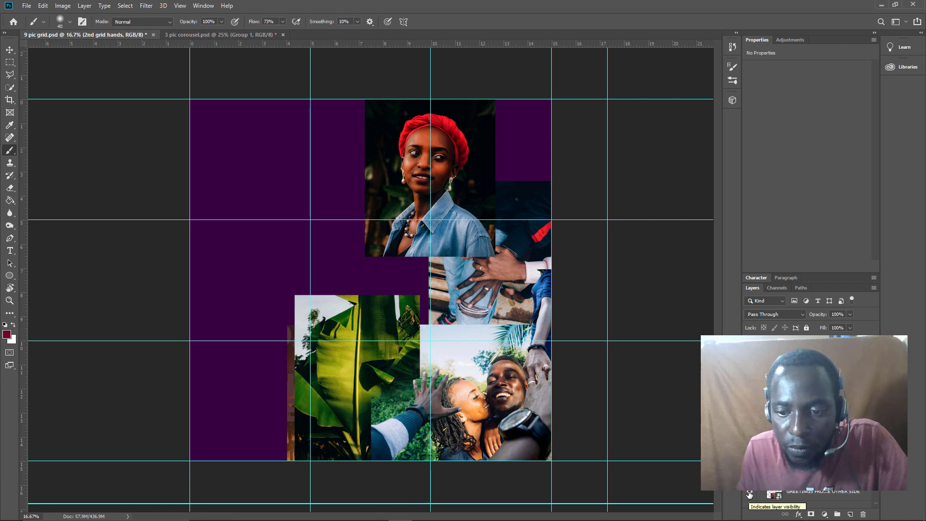
Step: Move the GREETINGS FROM THE OTHER SIDE photo into the grid's lower-left corner at about X -0.2, Y 9.4 in and hide its layer
left_click(774, 496)
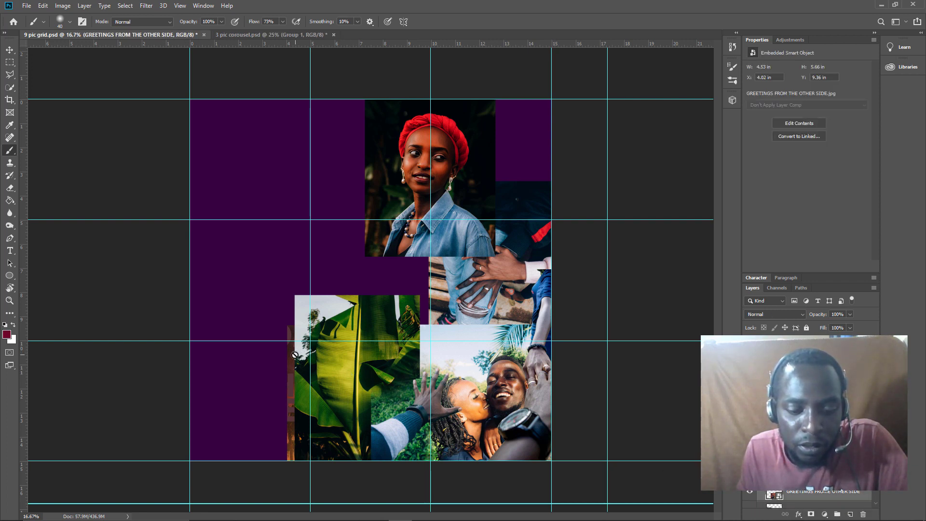
key("v")
left_click_drag(292, 363, 188, 365)
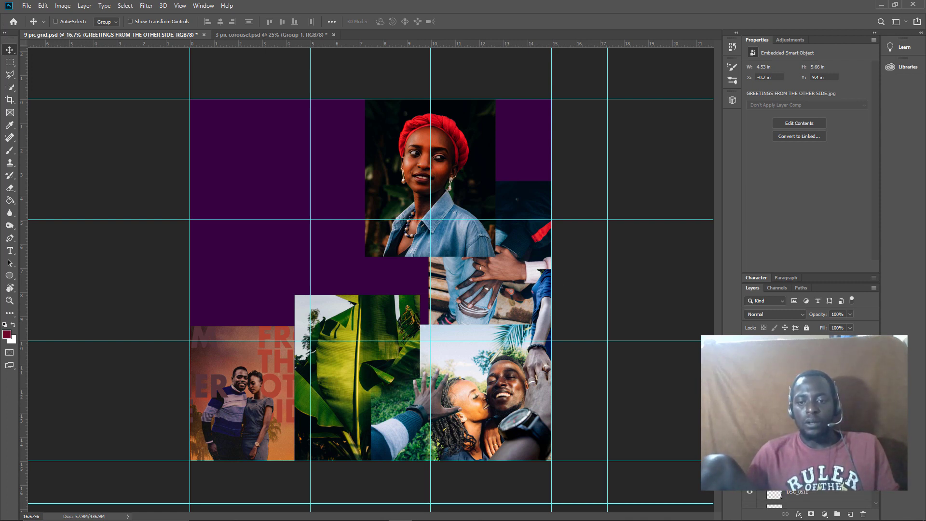
key("ctrl+comma")
Step: Show the DSC_1163 photo and enlarge it to about 6.09 by 9.13 in along the canvas's left edge
key("ctrl+comma")
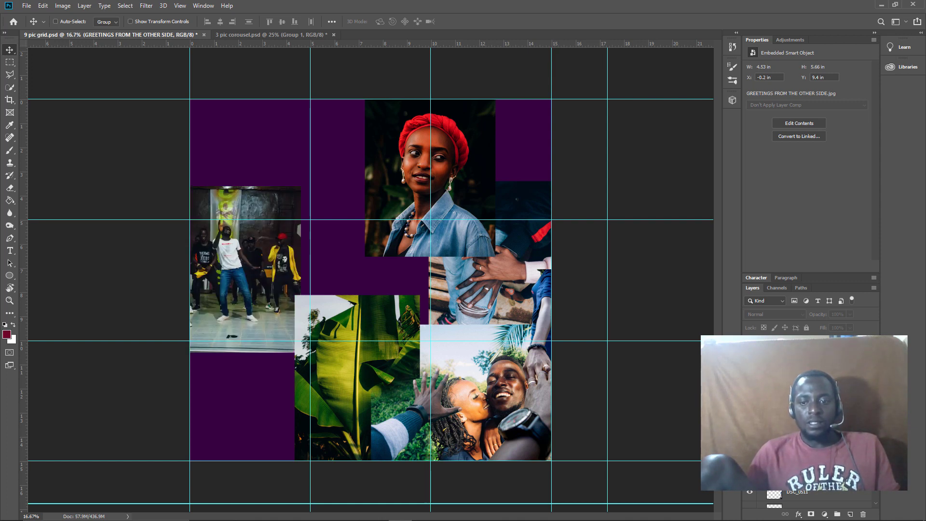
key("alt+bracketright")
key("ctrl")
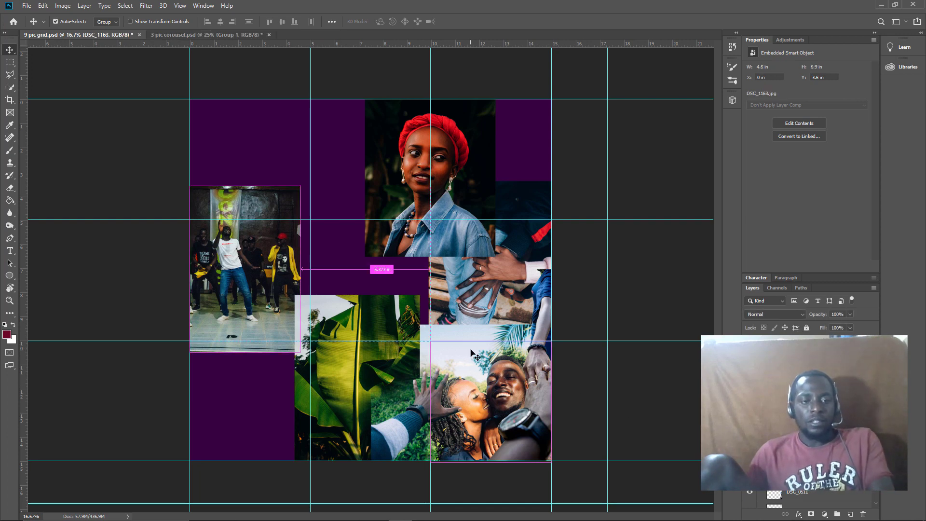
key("ctrl+t")
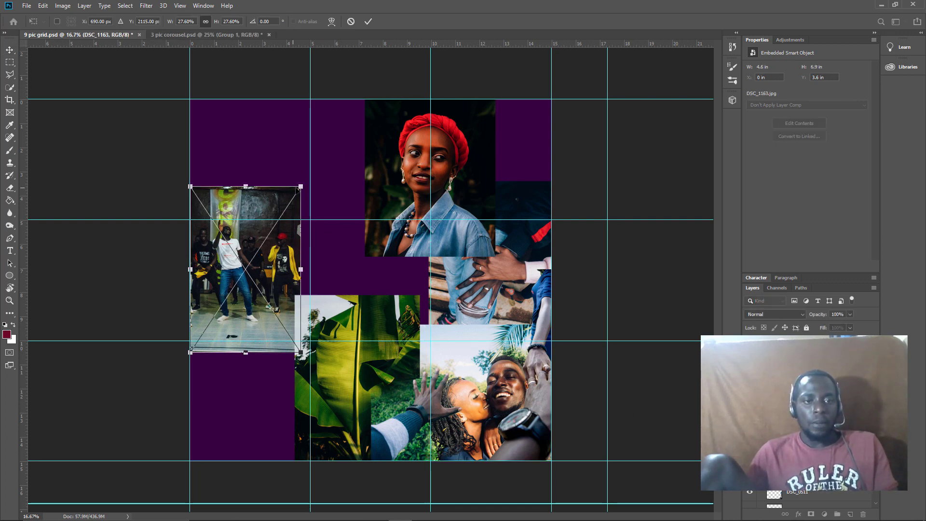
left_click_drag(300, 186, 337, 132)
left_click_drag(291, 189, 286, 228)
key("Return")
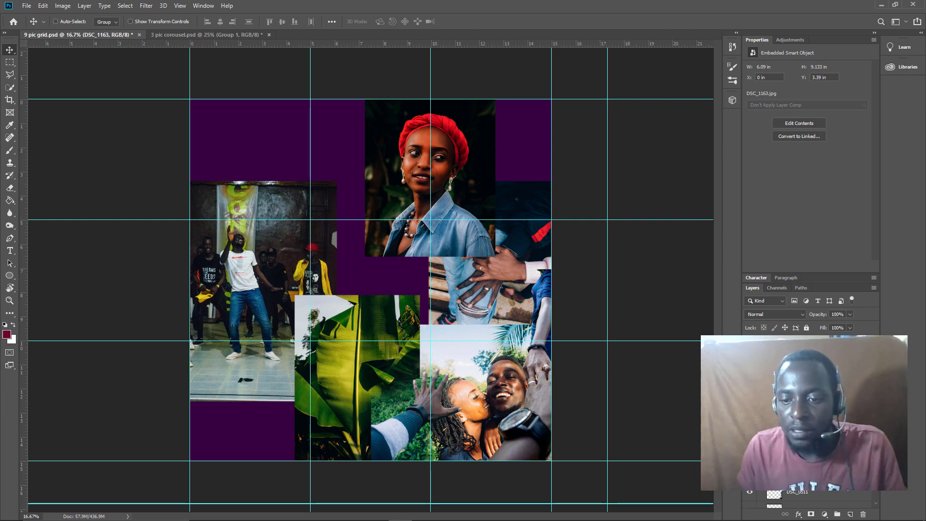
Step: Swap DSC_1163 for the my bomb square photo, scale it to 5.6 by 5.6 in and place it around the grid's middle cell
key("Delete")
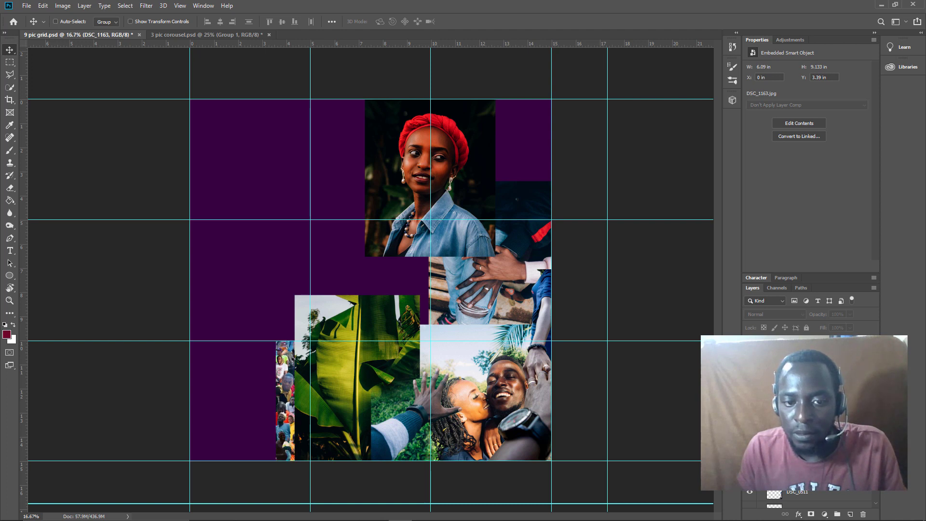
left_click(801, 411)
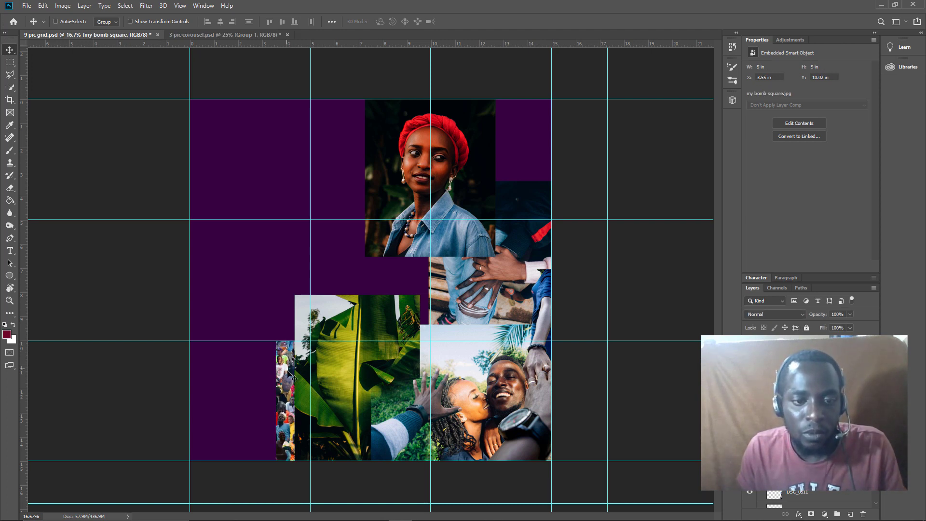
left_click_drag(290, 375, 223, 206)
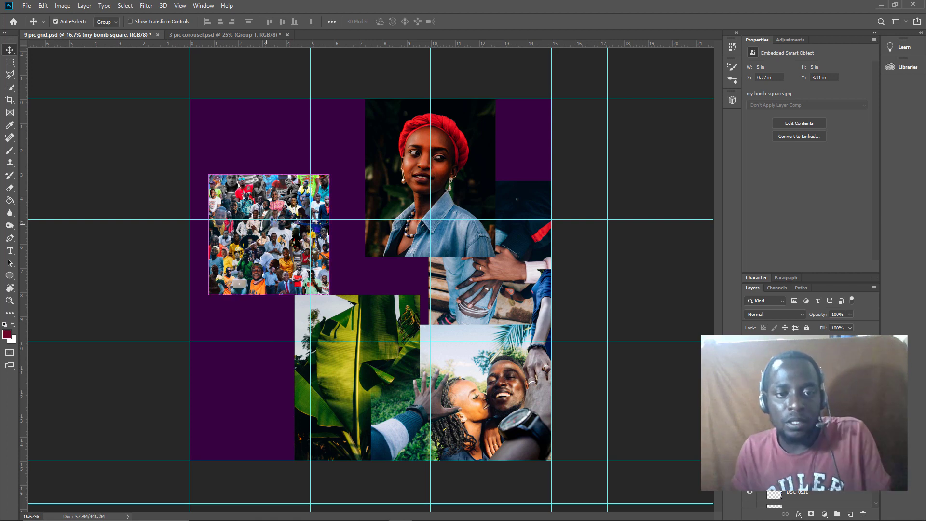
key("ctrl+t")
mouse_move(329, 174)
left_mouse_down()
mouse_move(358, 145)
mouse_move(377, 153)
mouse_move(336, 163)
left_mouse_up()
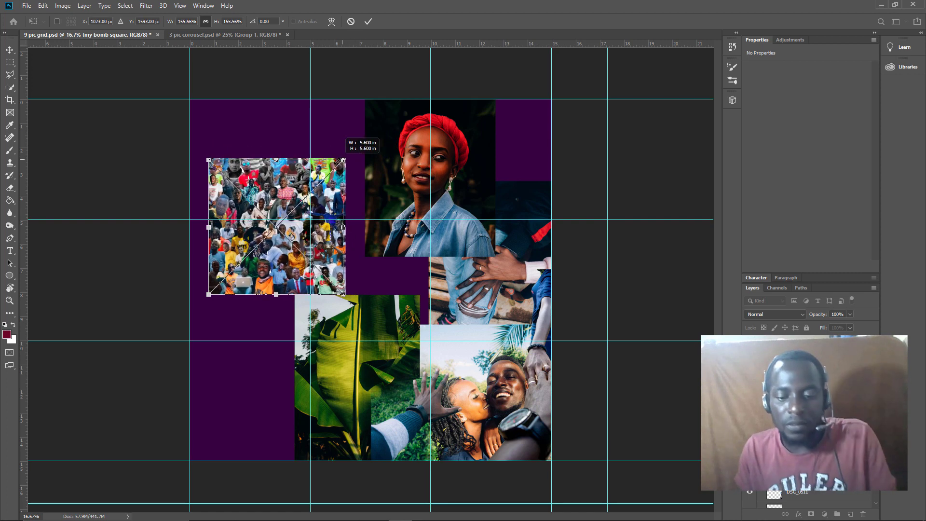
key("Return")
left_click_drag(286, 189, 370, 241)
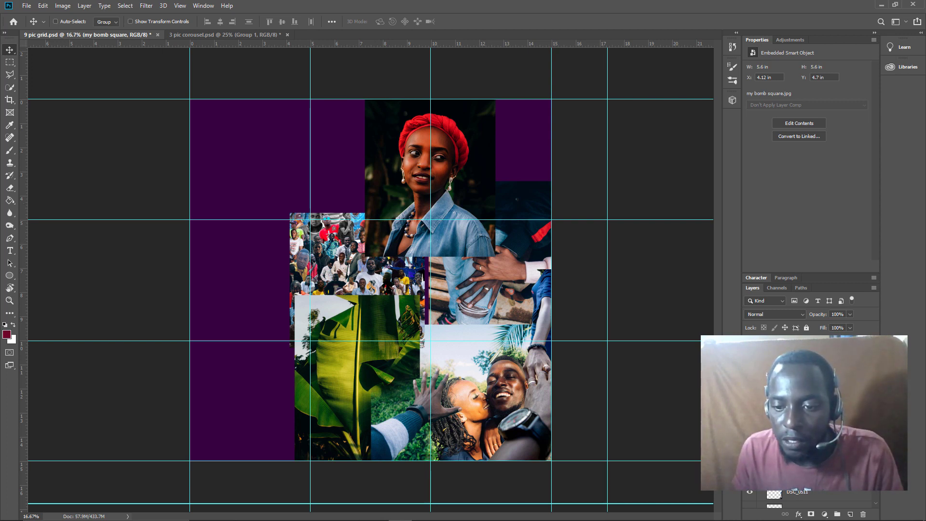
Step: Hide the my bomb square photo, show DSC_0213 and move it into the grid's lower-left corner
key("Delete")
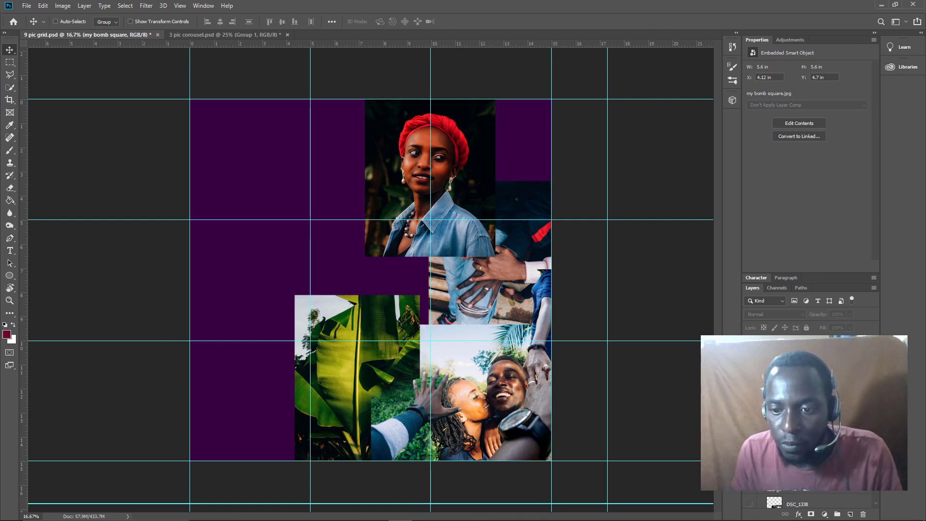
scroll(810, 483, "down", 1)
key("ctrl+z")
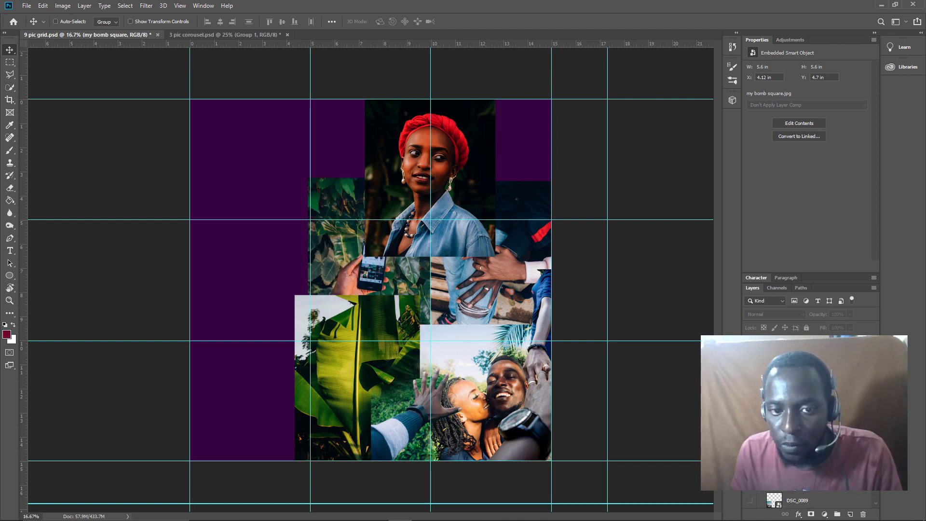
key("alt+[")
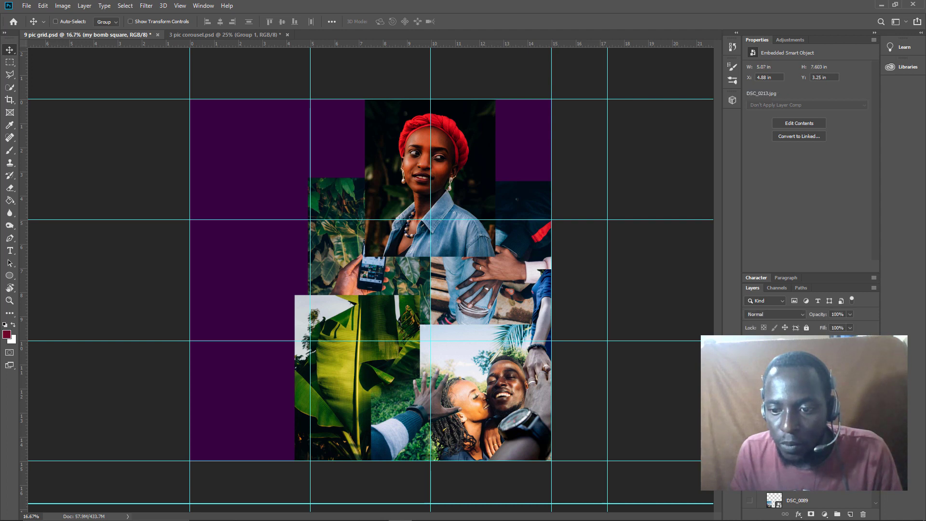
left_click_drag(360, 287, 242, 403)
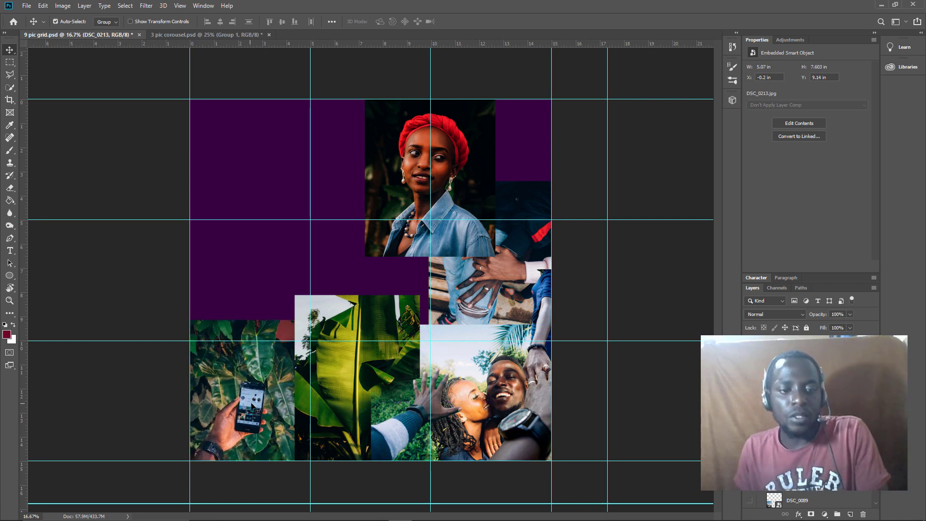
Step: Enlarge the DSC_0213 phone photo to about 7.15 by 10.72 in, keeping the hand and phone within the grid's lower-left cell
key("ctrl+t")
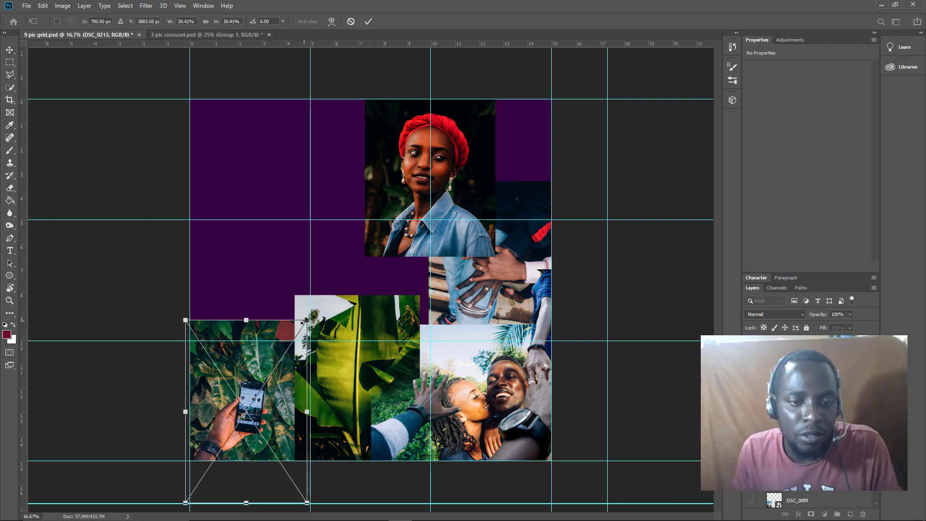
left_click_drag(305, 321, 382, 262)
left_click_drag(280, 358, 247, 393)
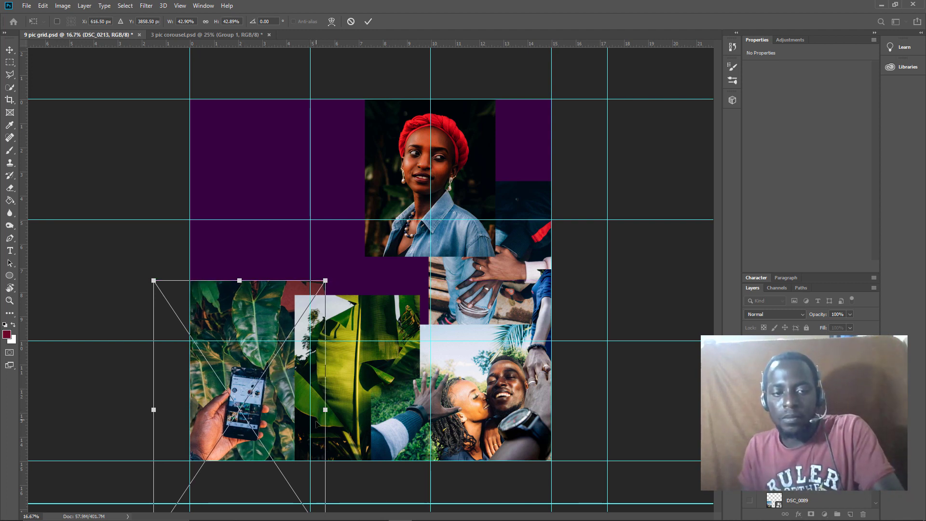
key("Return")
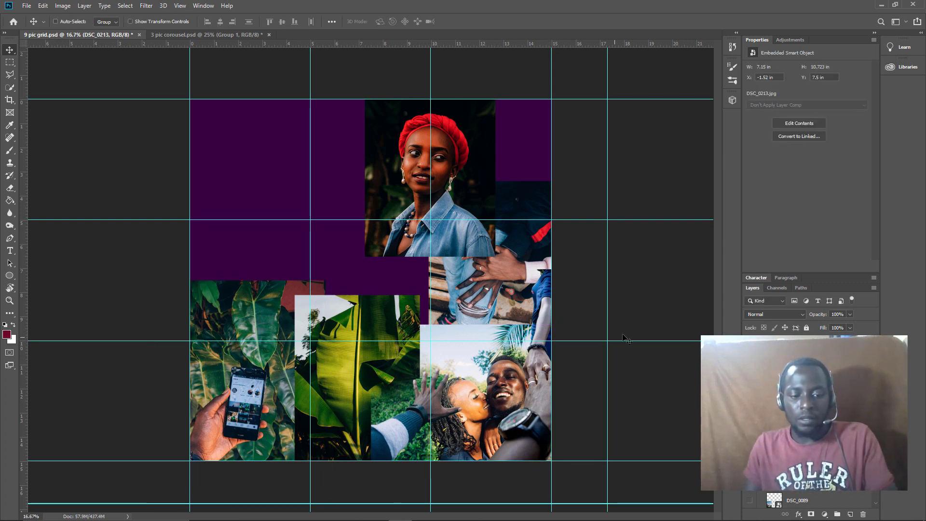
Step: Examine up close how the phone photo meets the banana leaf photo along the bottom row
key("ctrl+plus")
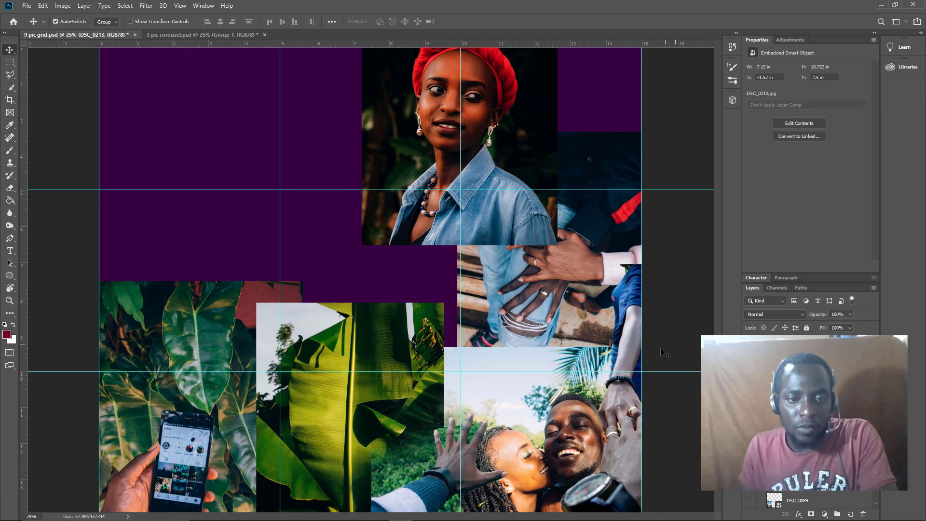
key("ctrl+plus")
scroll(685, 309, "down", 5)
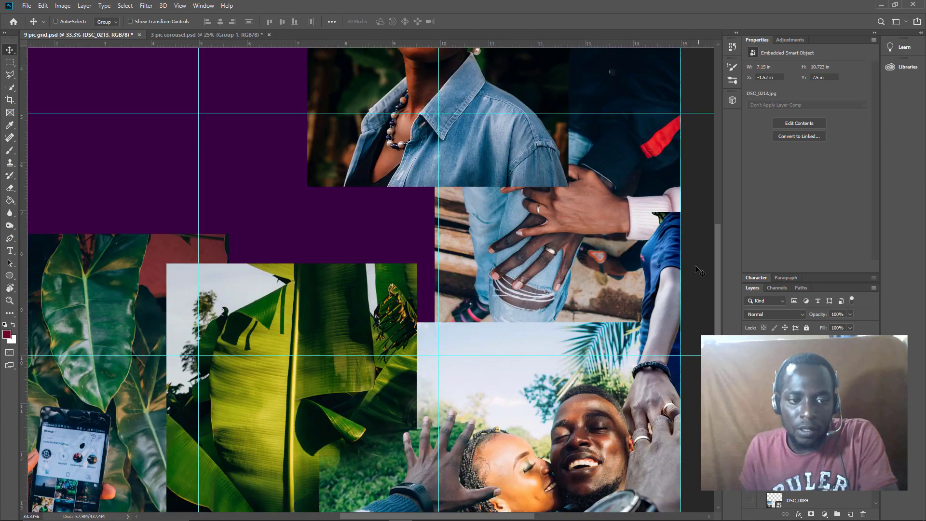
scroll(700, 279, "down", 3)
left_click_drag(434, 308, 514, 297)
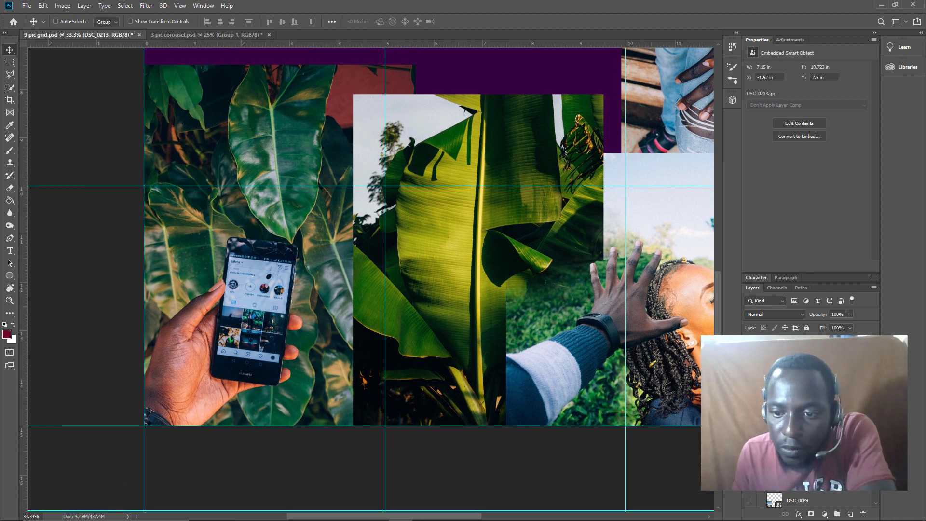
key("ctrl+z")
key("ctrl+shift+z")
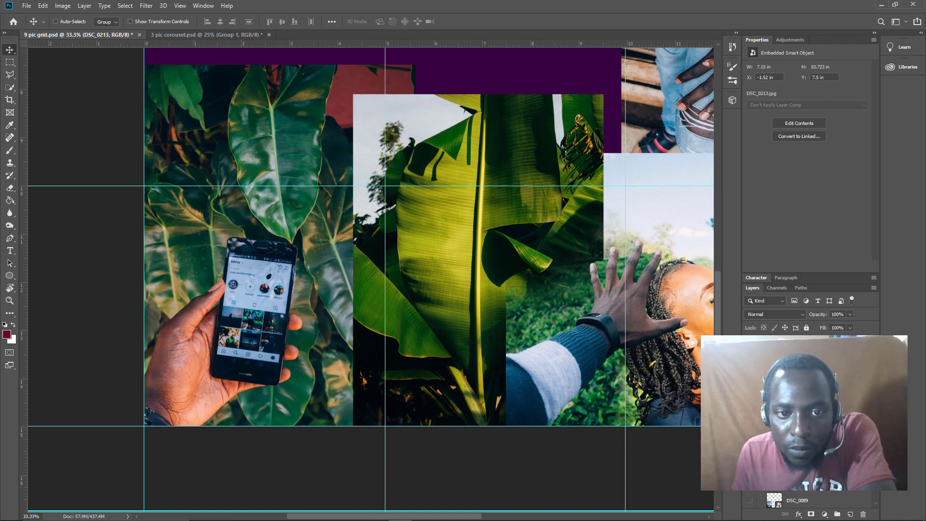
key("ctrl+z")
key("ctrl+shift+z")
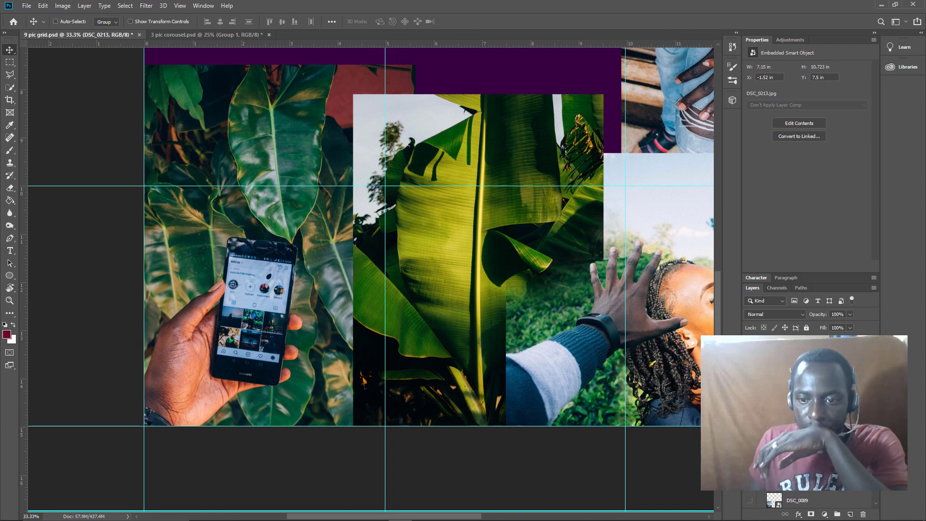
Step: Rasterize the DSC_0362 banana leaf photo layer
scroll(811, 497, "up", 1)
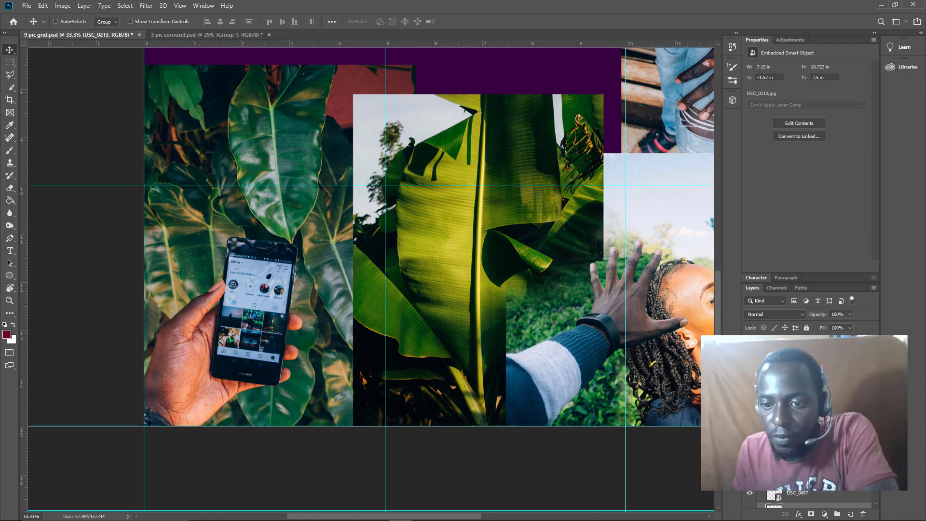
key("ctrl+comma")
key("ctrl+comma")
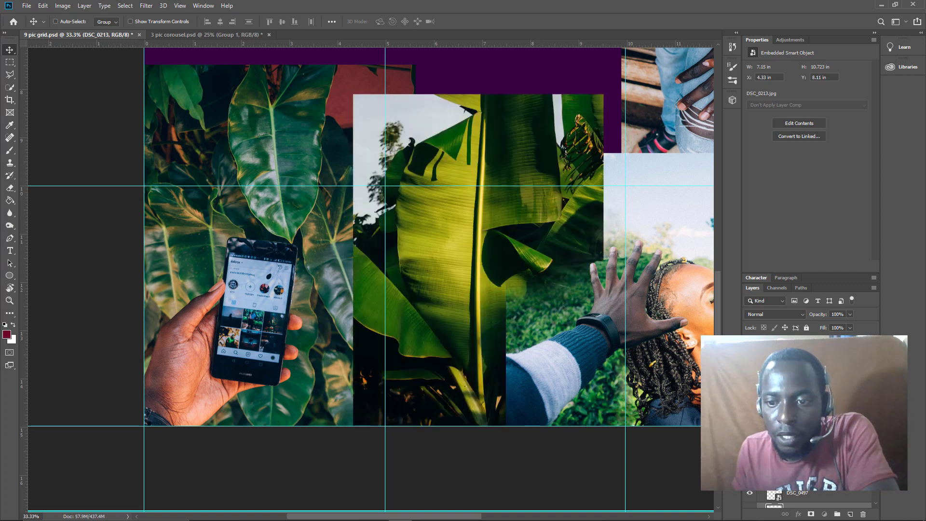
right_click(808, 492)
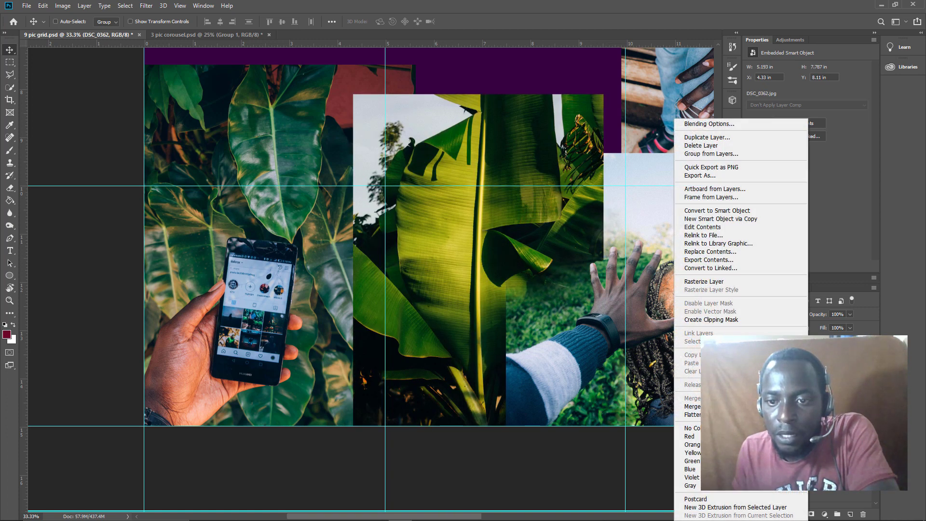
left_click(743, 282)
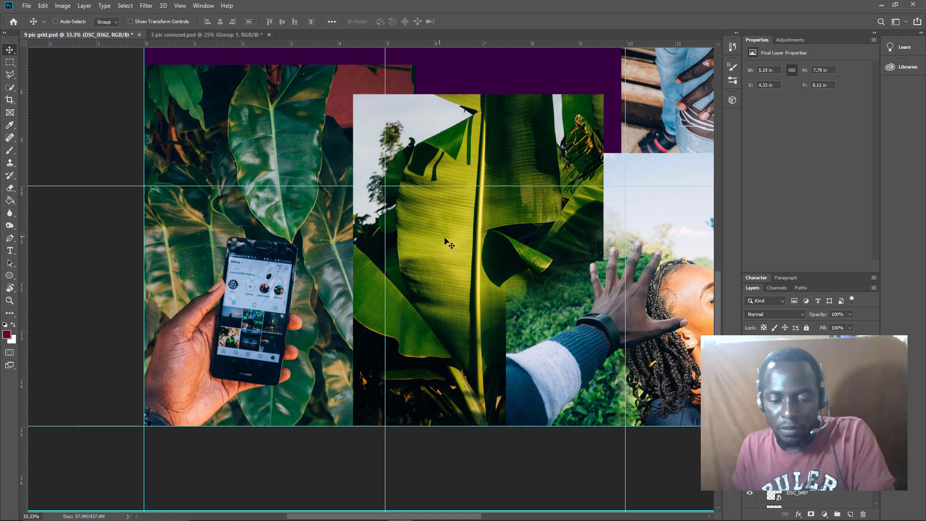
Step: Try cutting away a small dark patch above the lower leaf at DSC_0362's left edge with the Polygonal Lasso, and undo the cut
key("l")
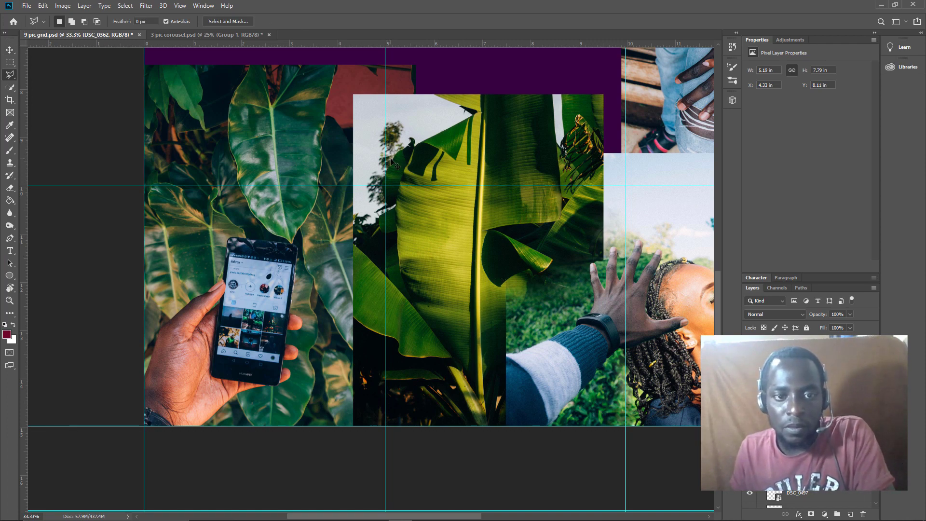
scroll(392, 160, "up", 4)
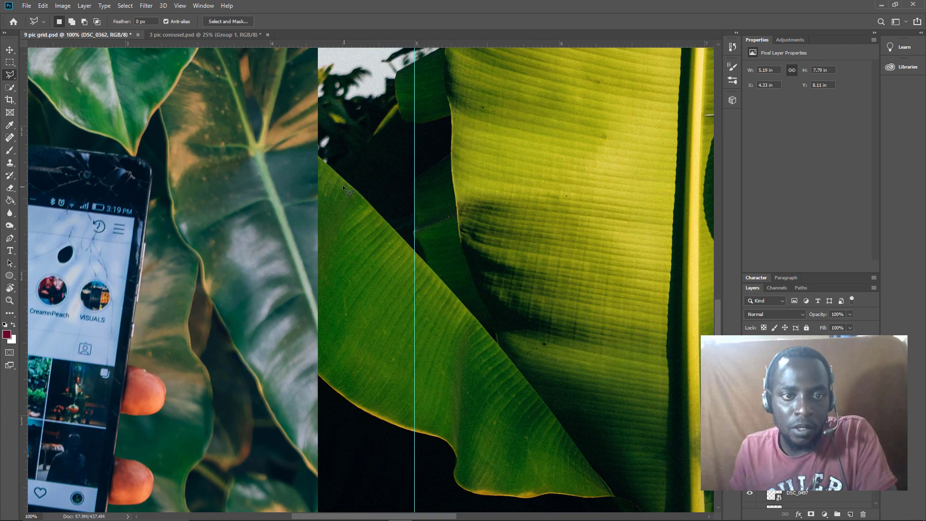
scroll(343, 184, "up", 4)
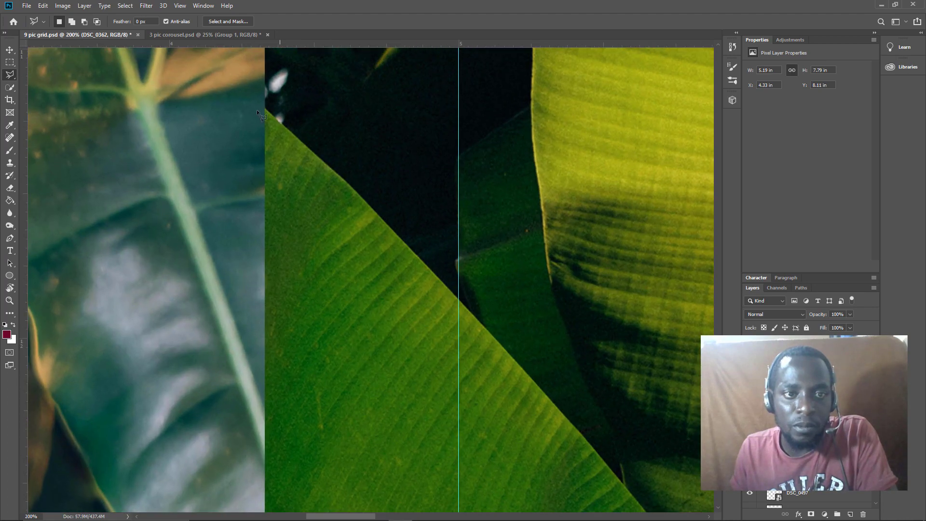
scroll(257, 109, "up", 5)
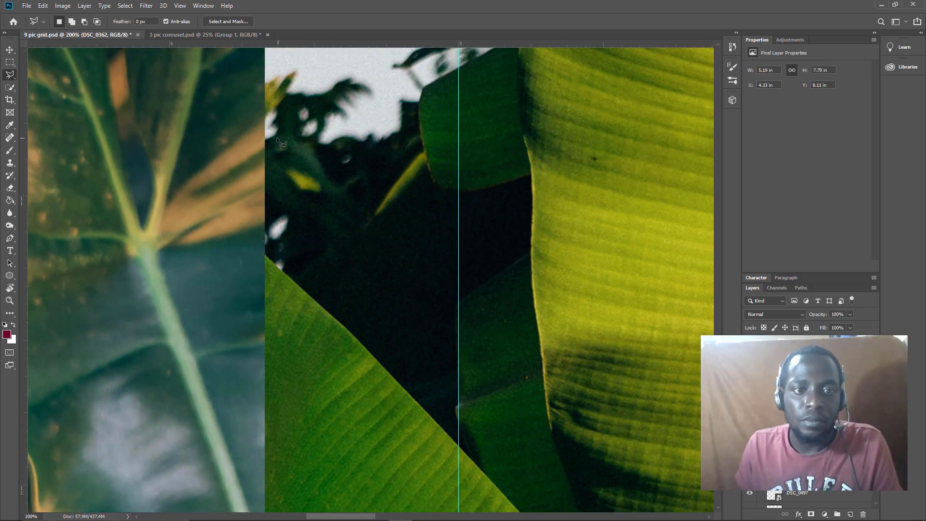
left_click(286, 269)
left_click(296, 247)
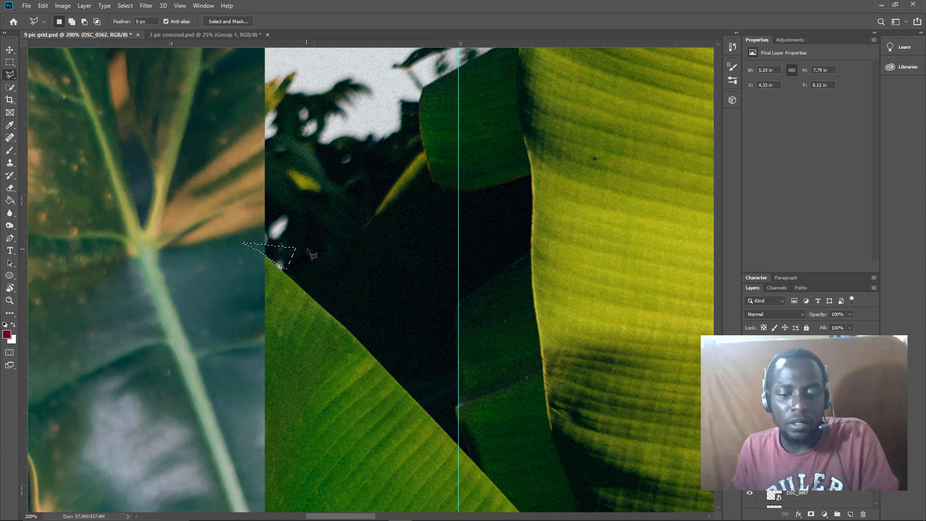
key("Return")
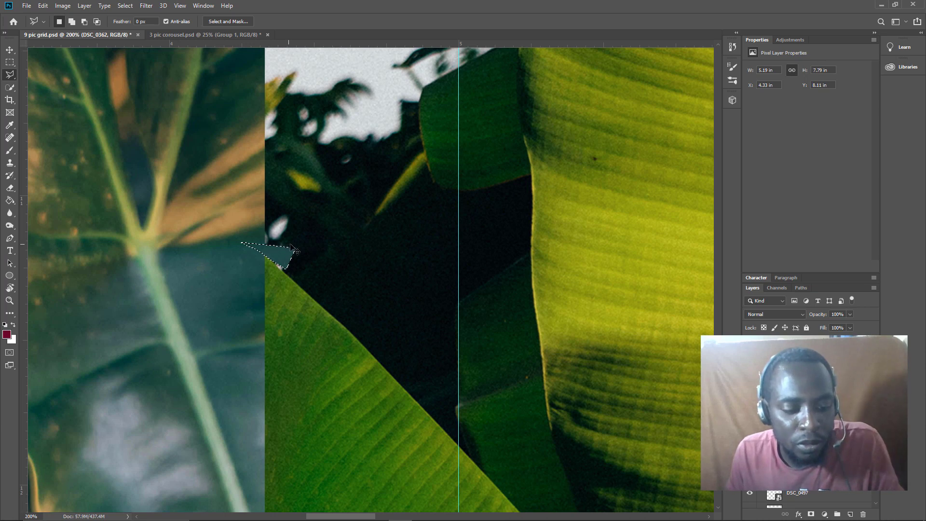
key("ctrl+d")
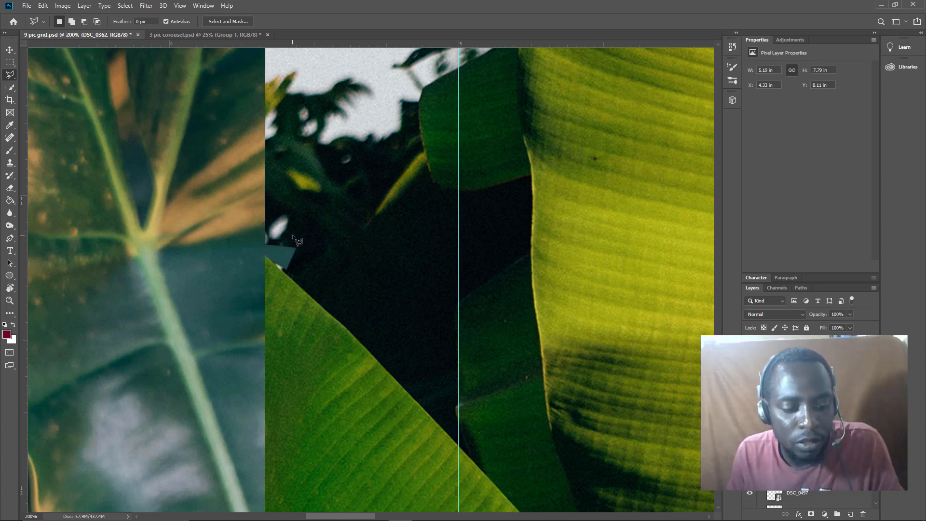
key("ctrl+z")
key("ctrl+z")
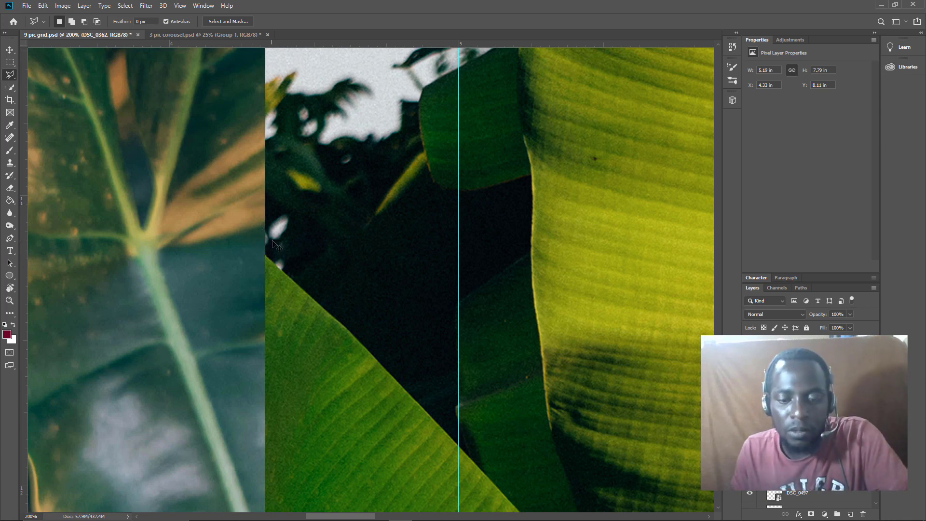
Step: Start a Polygonal Lasso outline on DSC_0362 left of the photo's edge and follow the lower leaf's upper rim
key("ctrl+plus")
key("ctrl+plus")
key("ctrl+plus")
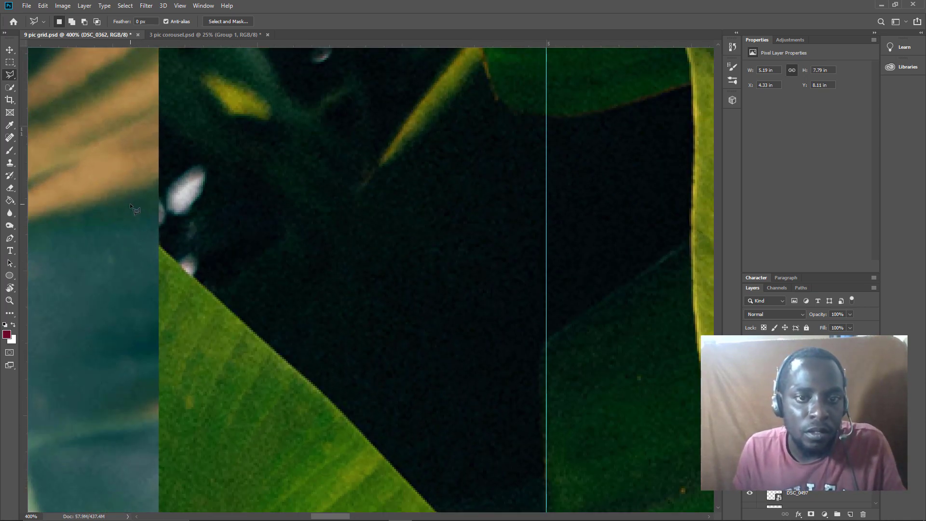
scroll(129, 204, "up", 2)
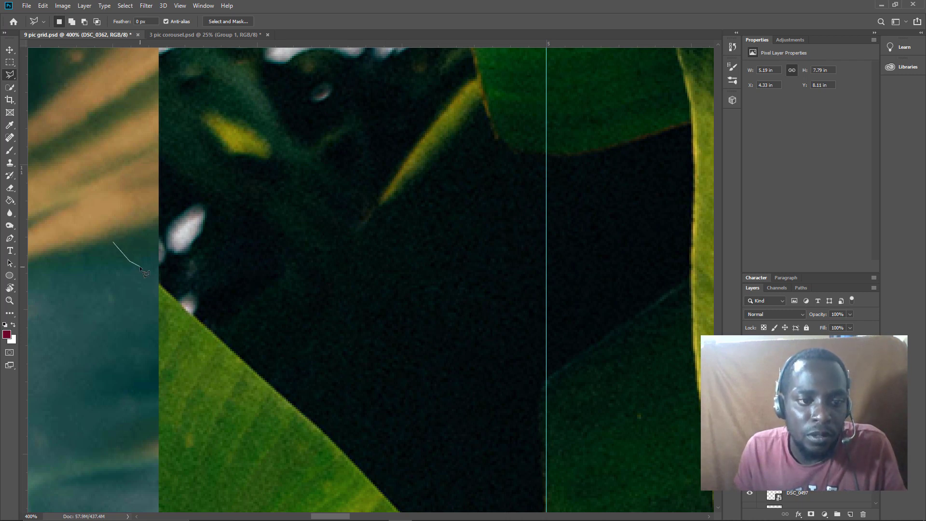
left_click(156, 280)
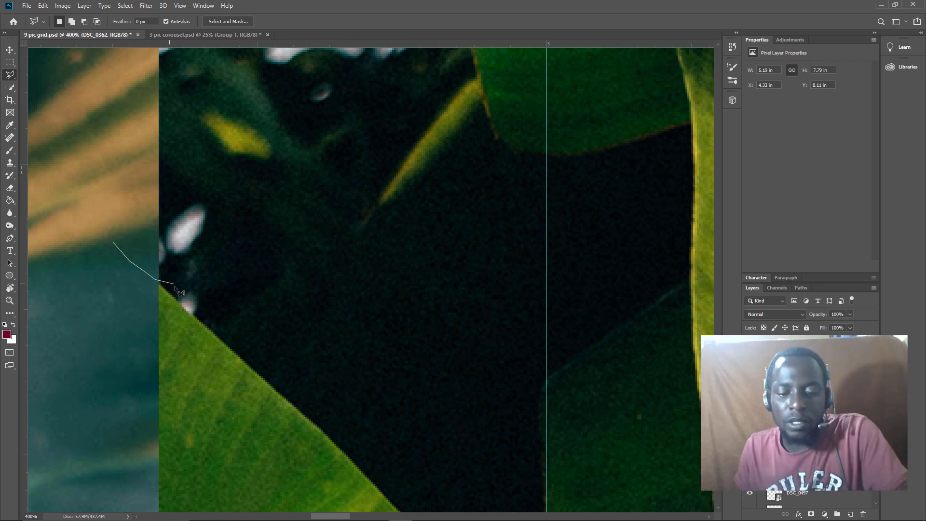
scroll(173, 287, "up", 1)
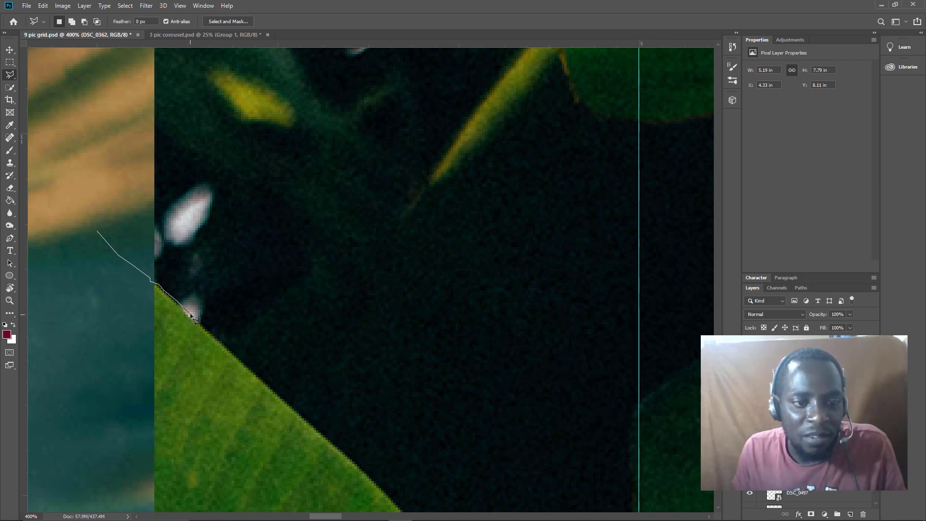
left_click(222, 344)
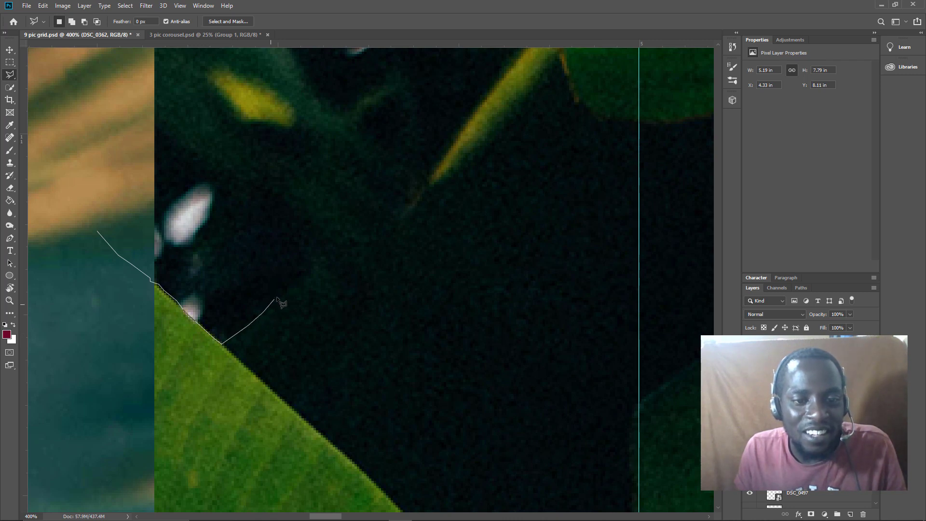
Step: Extend the lasso outline diagonally across the dark background to the lower tip of the thin yellow leaf
left_click(311, 273)
left_click(323, 258)
left_click(350, 236)
left_click(388, 214)
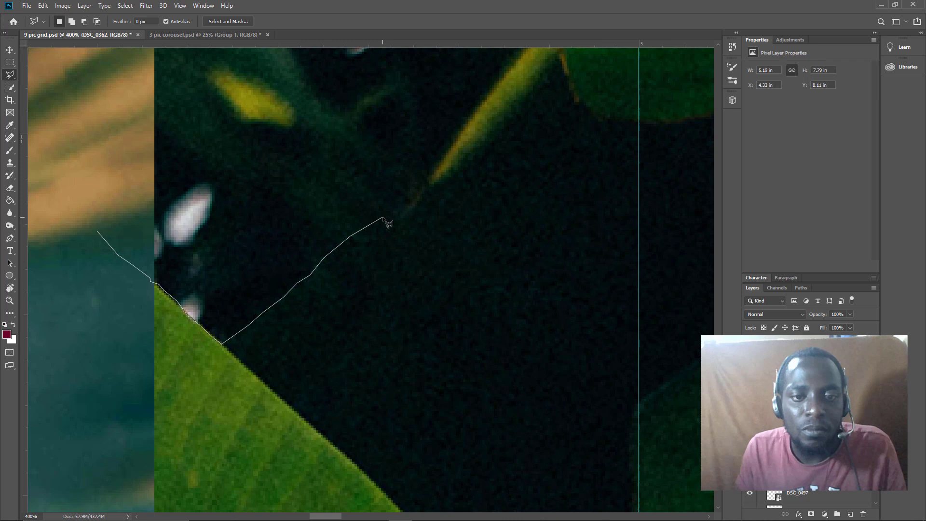
left_click(409, 210)
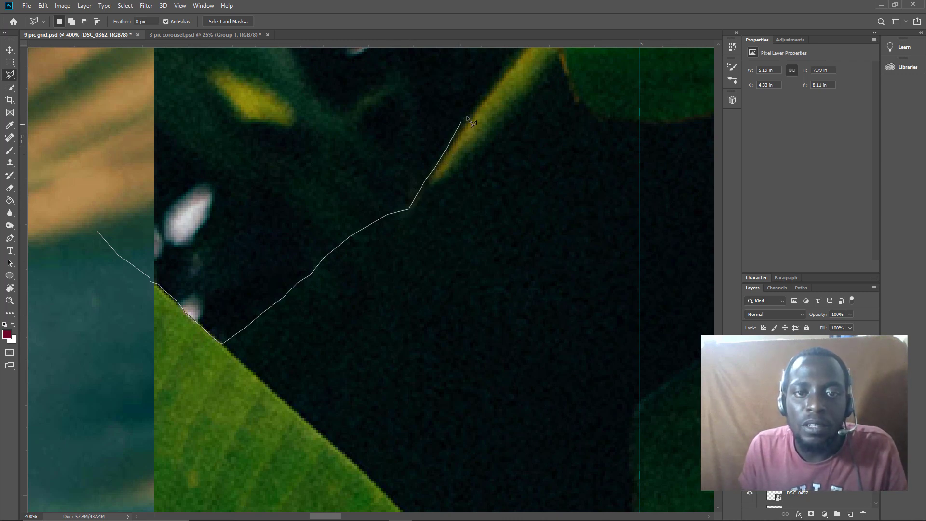
Step: Trace the lasso outline up the thin yellow leaf, along the dark green leaf's edge and around the bright sky gap above it
left_click(485, 96)
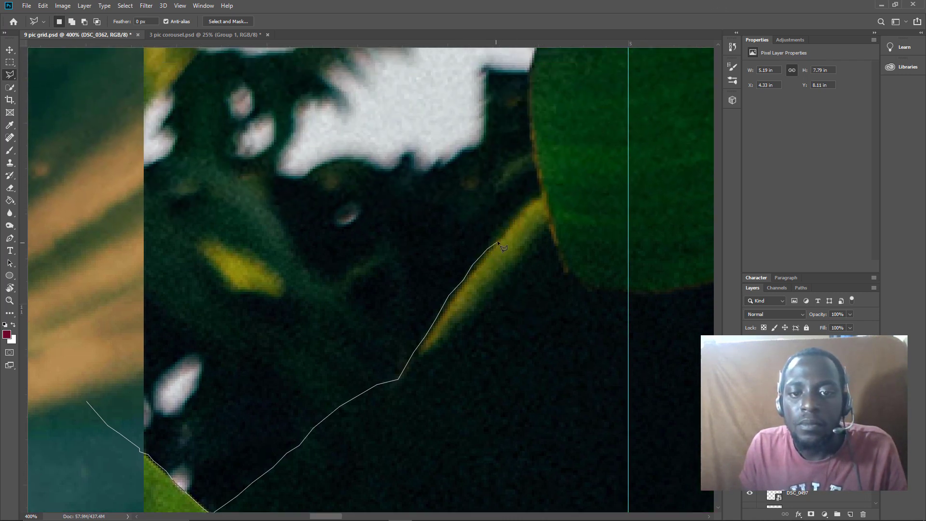
left_click(540, 195)
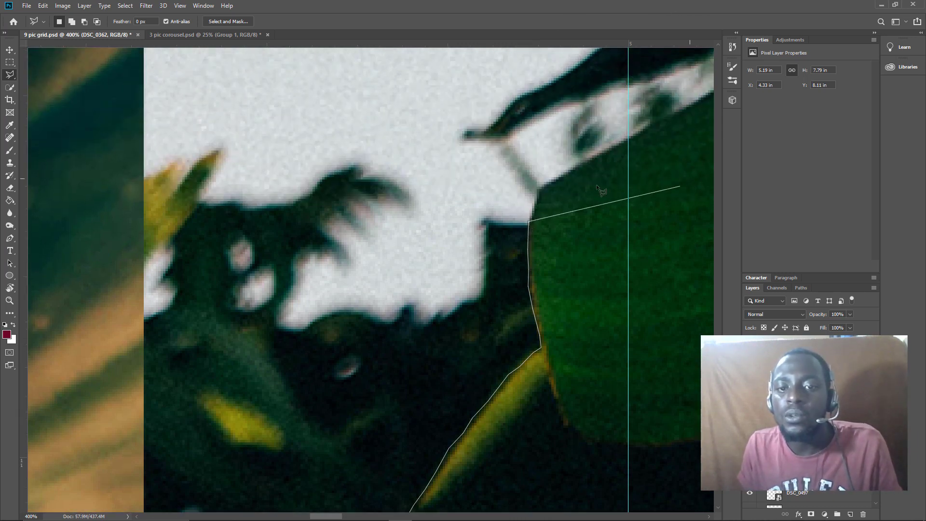
left_click(530, 220)
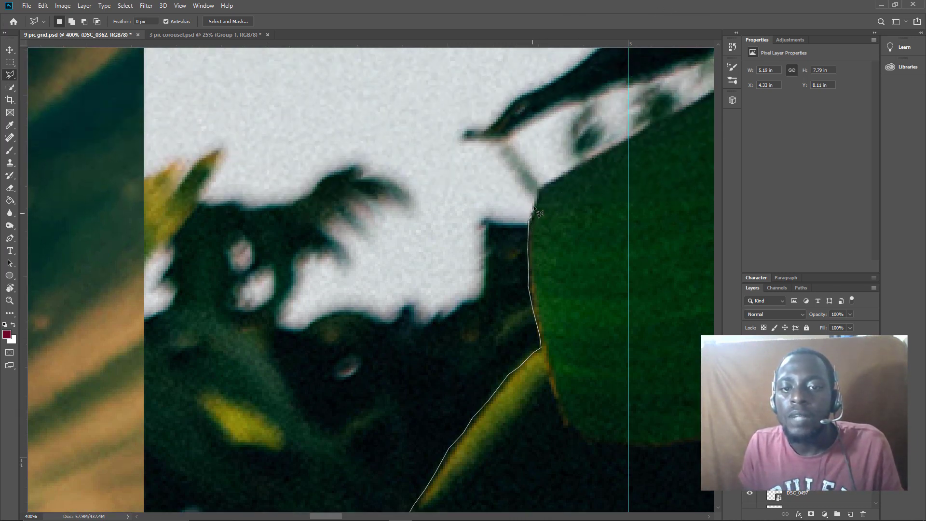
left_click_drag(544, 183, 629, 140)
mouse_move(834, 28)
left_mouse_down()
mouse_move(837, 7)
mouse_move(603, 187)
mouse_move(430, 275)
mouse_move(538, 215)
mouse_move(570, 182)
mouse_move(570, 148)
mouse_move(532, 177)
mouse_move(424, 214)
left_mouse_up()
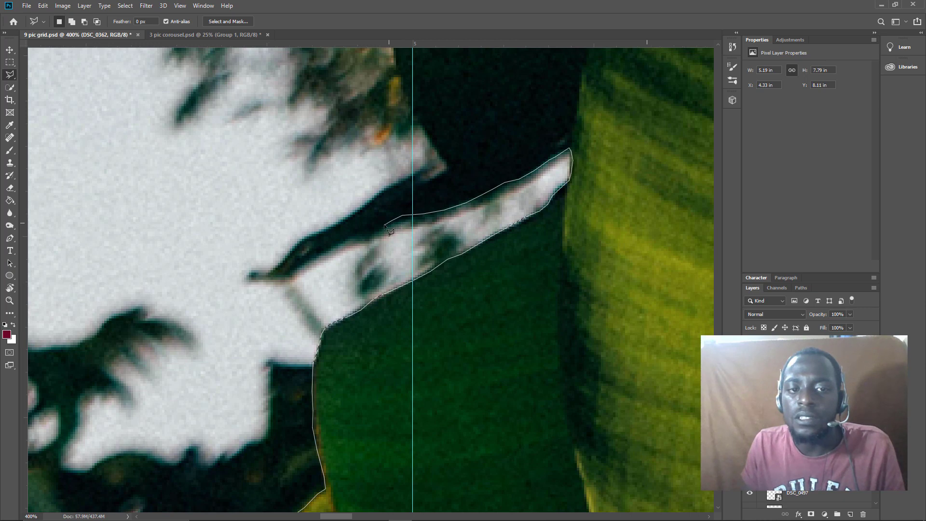
Step: Continue the lasso outline up the large leaf's outer edge to its shoulder below the curled tip, removing misplaced points
mouse_move(370, 237)
left_mouse_down()
mouse_move(288, 276)
mouse_move(264, 276)
mouse_move(408, 182)
mouse_move(450, 167)
mouse_move(355, 37)
mouse_move(465, 362)
mouse_move(435, 356)
mouse_move(396, 257)
mouse_move(368, 109)
mouse_move(338, 58)
mouse_move(279, 7)
left_mouse_up()
key("BackSpace")
key("BackSpace")
key("BackSpace")
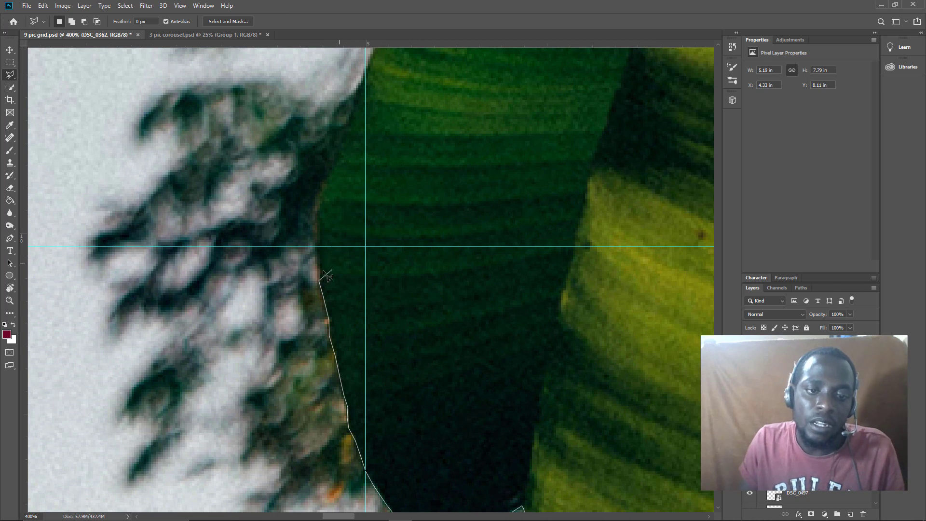
mouse_move(319, 260)
left_mouse_down()
mouse_move(317, 187)
mouse_move(342, 153)
mouse_move(357, 91)
mouse_move(443, 0)
mouse_move(461, 1)
mouse_move(441, 3)
mouse_move(457, 22)
mouse_move(472, 238)
mouse_move(435, 323)
mouse_move(379, 357)
left_mouse_up()
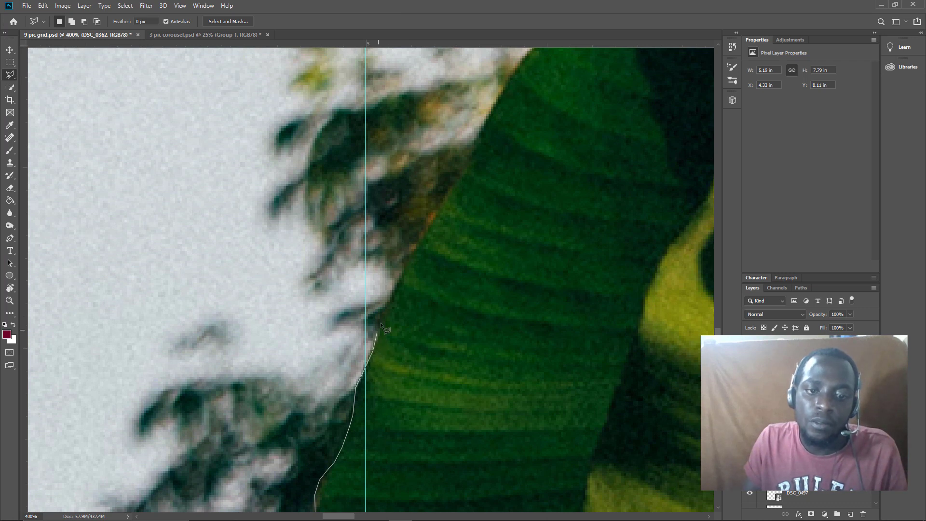
left_click_drag(380, 323, 425, 238)
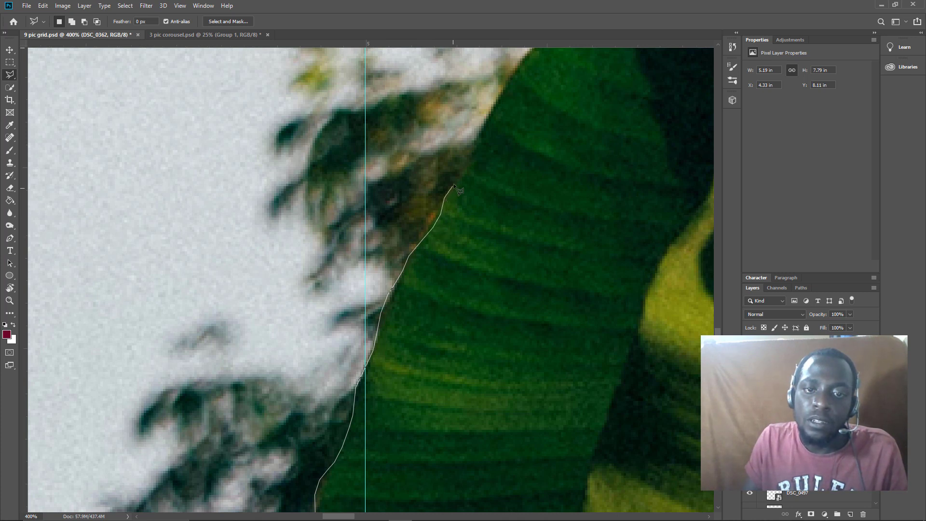
mouse_move(454, 184)
left_mouse_down()
mouse_move(475, 143)
mouse_move(428, 90)
mouse_move(535, 0)
mouse_move(549, 0)
mouse_move(564, 32)
mouse_move(510, 133)
mouse_move(459, 269)
mouse_move(514, 364)
mouse_move(494, 346)
mouse_move(482, 303)
mouse_move(525, 232)
mouse_move(575, 187)
mouse_move(725, 146)
mouse_move(789, 61)
mouse_move(546, 116)
mouse_move(497, 210)
mouse_move(467, 150)
left_mouse_up()
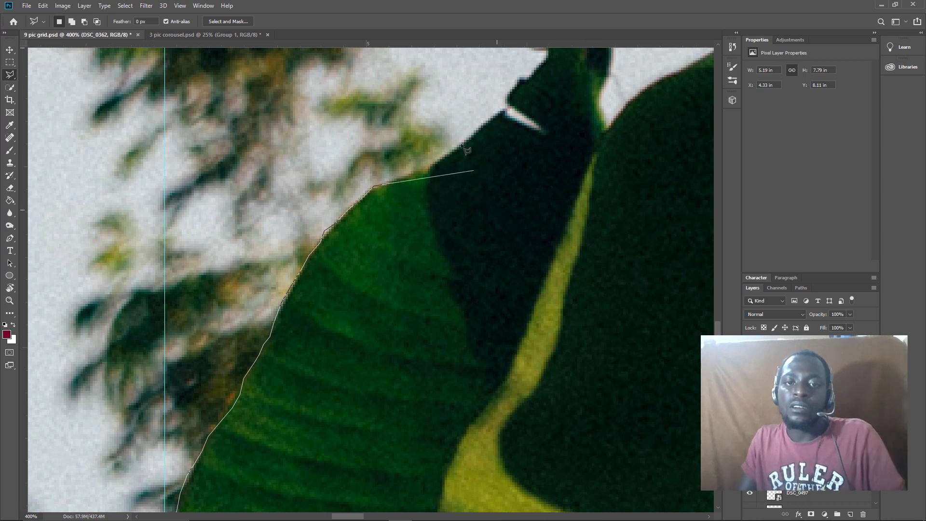
scroll(467, 151, "up", 3)
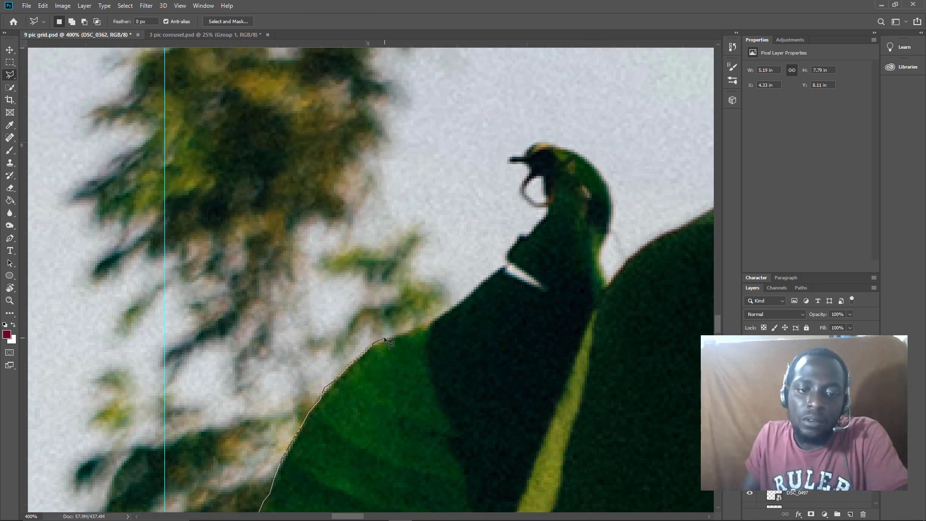
Step: Trace the lasso outline around the curled tip, along the folded leaf's upper edge and dark notch, and up to the photo's top edge
mouse_move(384, 341)
left_mouse_down()
mouse_move(432, 334)
mouse_move(431, 323)
mouse_move(503, 271)
mouse_move(549, 297)
mouse_move(521, 284)
mouse_move(516, 273)
mouse_move(544, 291)
mouse_move(508, 259)
mouse_move(512, 242)
mouse_move(549, 218)
mouse_move(550, 189)
mouse_move(532, 181)
mouse_move(534, 154)
mouse_move(545, 146)
mouse_move(716, 233)
mouse_move(343, 64)
mouse_move(445, 148)
left_mouse_up()
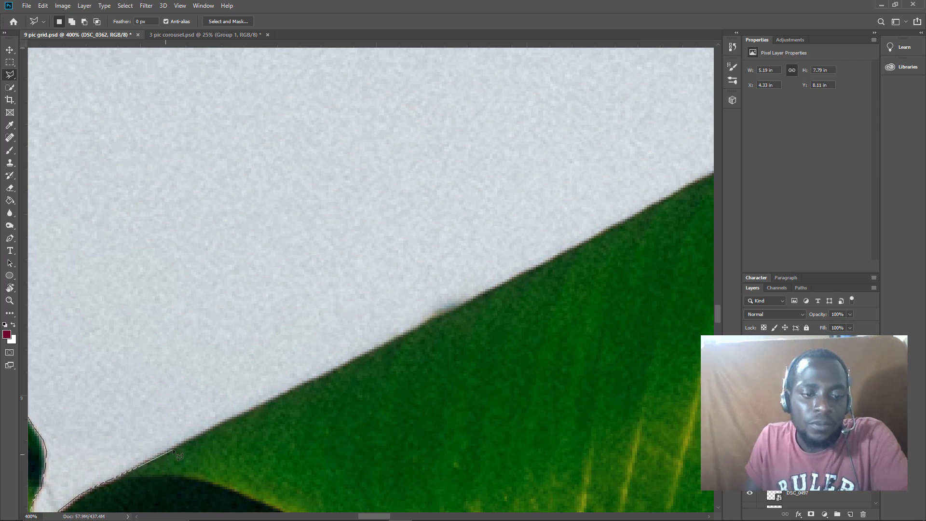
left_click(245, 414)
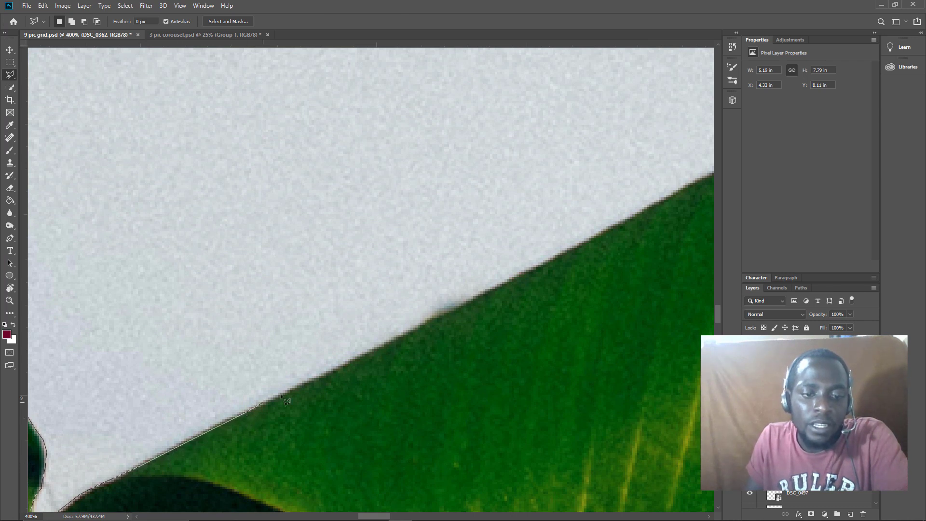
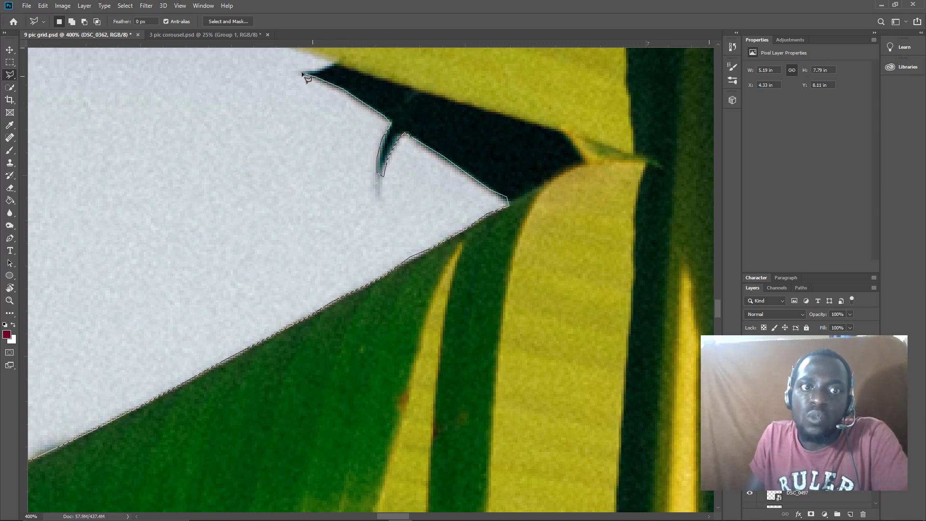
scroll(290, 79, "up", 3)
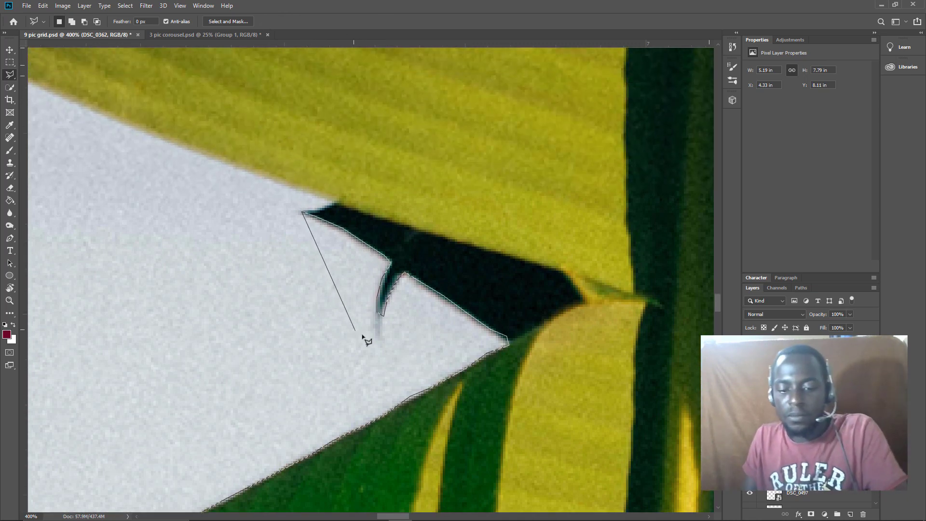
scroll(375, 357, "down", 2)
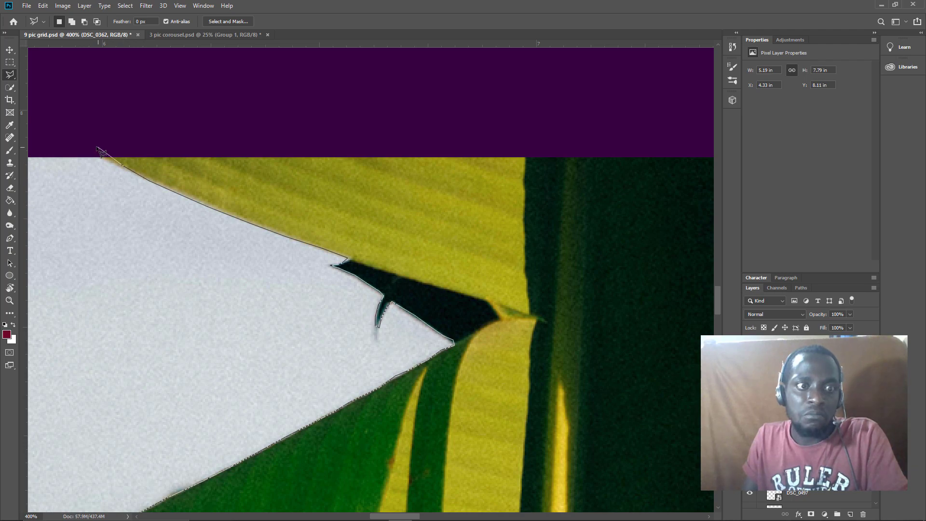
Step: Close the lasso outline around the sky and trees beside the banana leaf, delete that background from DSC_0362, and deselect
scroll(98, 130, "down", 6)
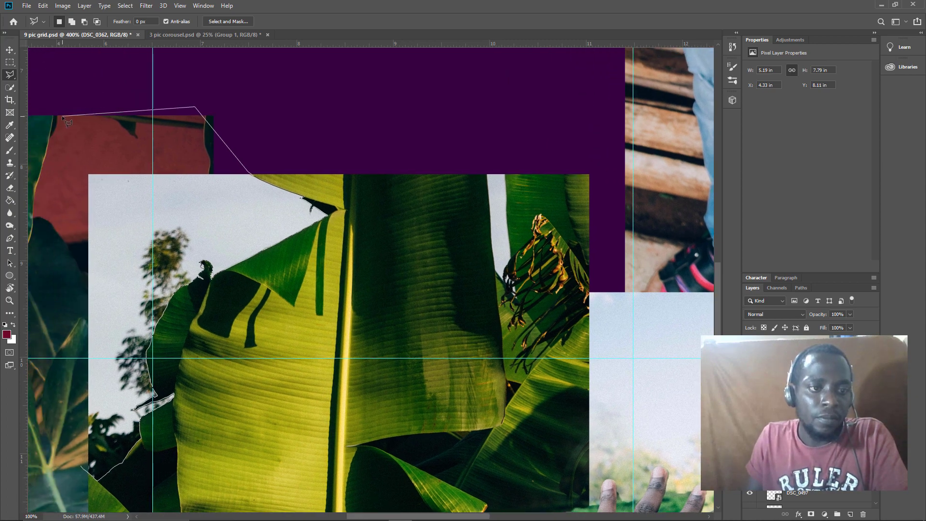
double_click(37, 288)
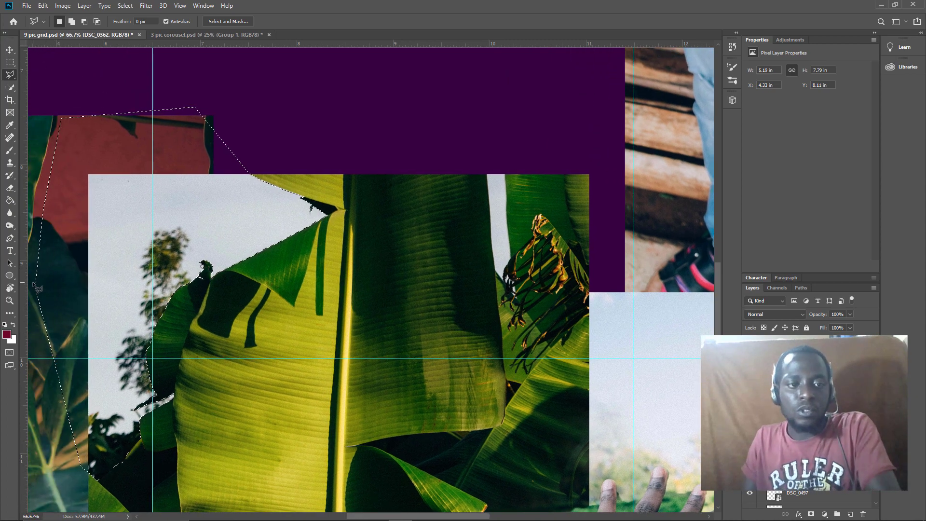
key("Delete")
key("ctrl+d")
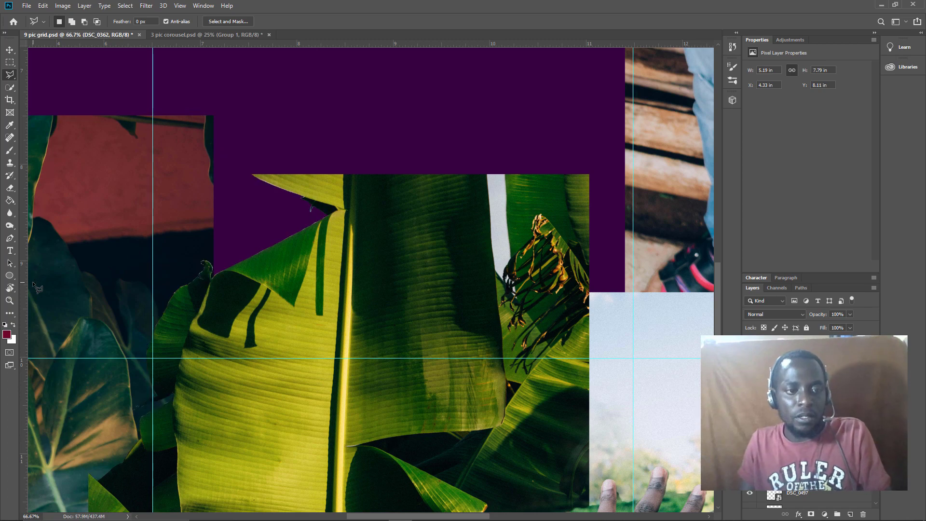
Step: Examine how the cut-out banana leaf sits against the phone and couple photos across the grid
scroll(259, 231, "down", 2)
scroll(263, 241, "down", 4)
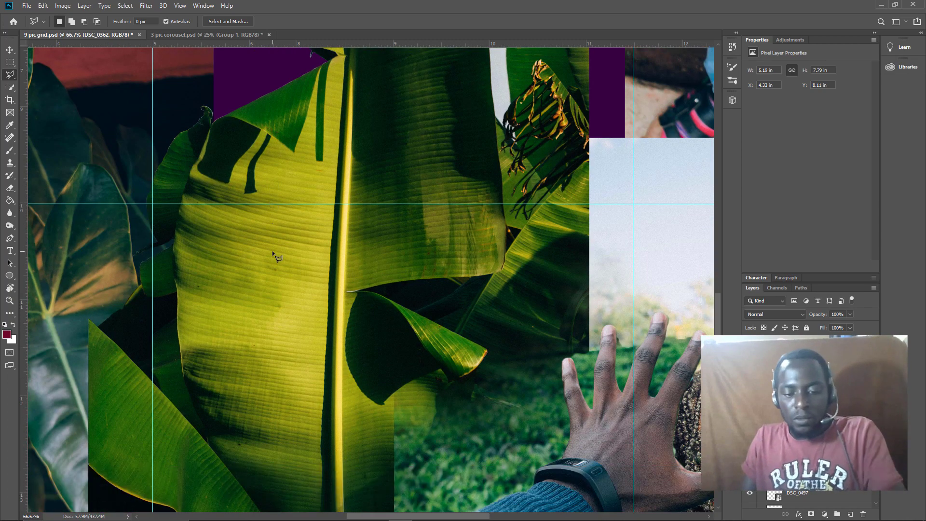
scroll(274, 256, "down", 4)
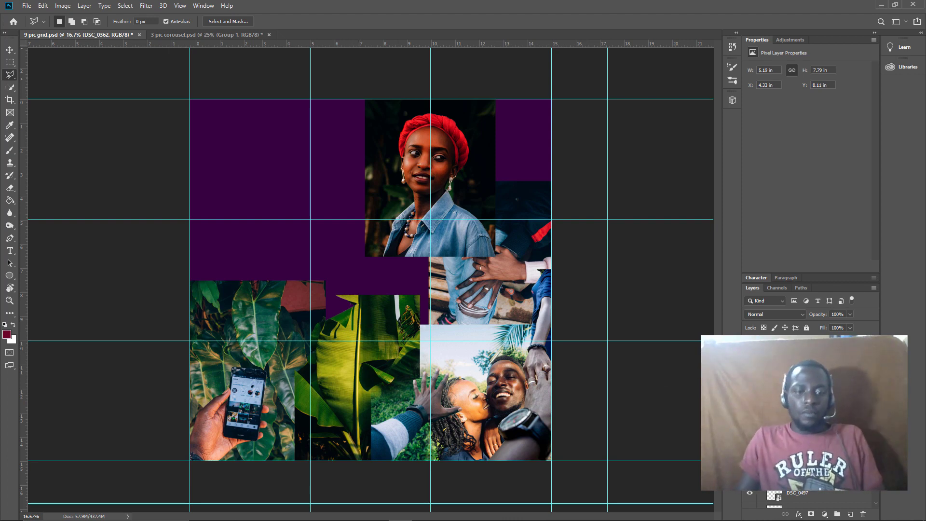
key("ctrl+plus")
key("ctrl+plus")
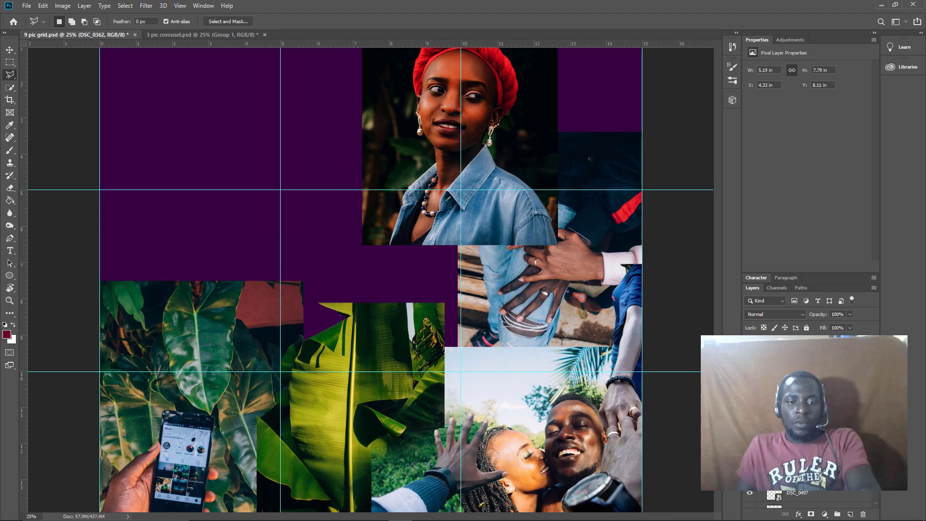
scroll(640, 409, "down", 5)
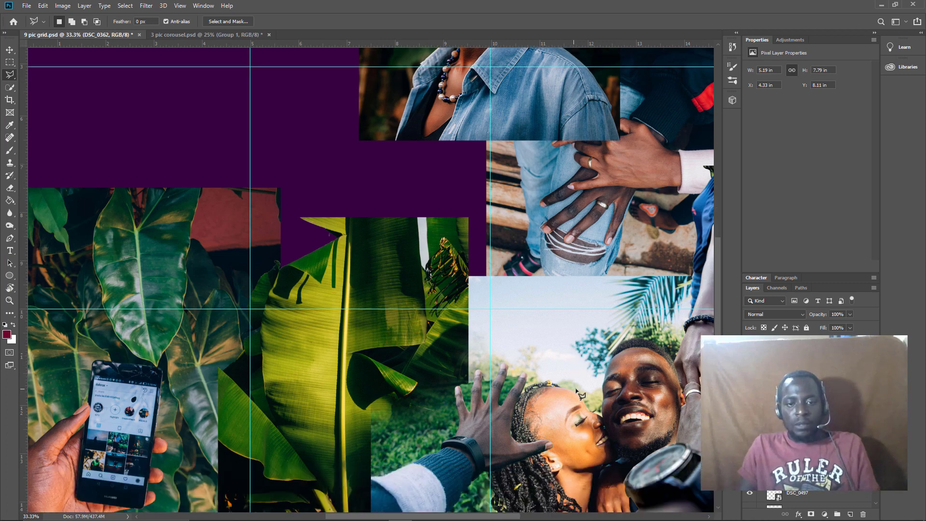
scroll(603, 325, "down", 1)
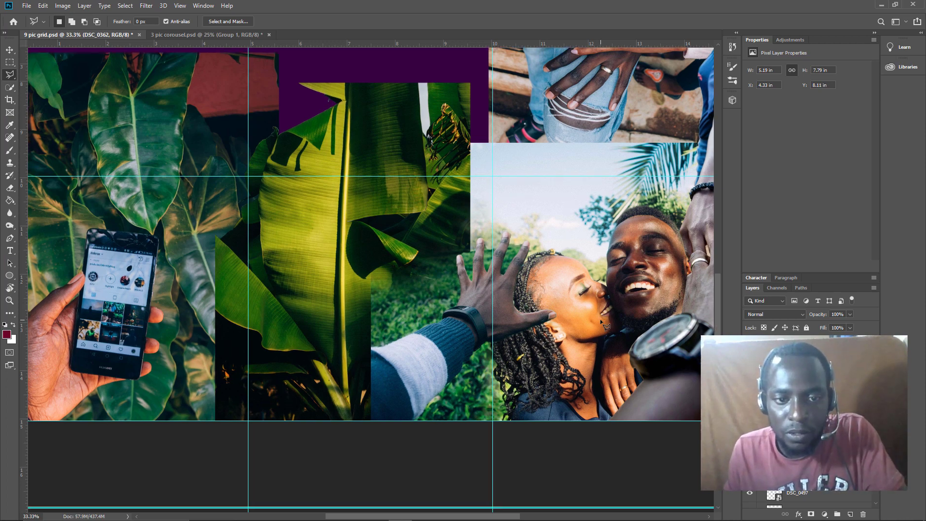
Step: Paint black on the DSC_1992 copy layer mask along the seam beside the hand photo to reveal more banana leaf
key("ctrl+plus")
key("ctrl+plus")
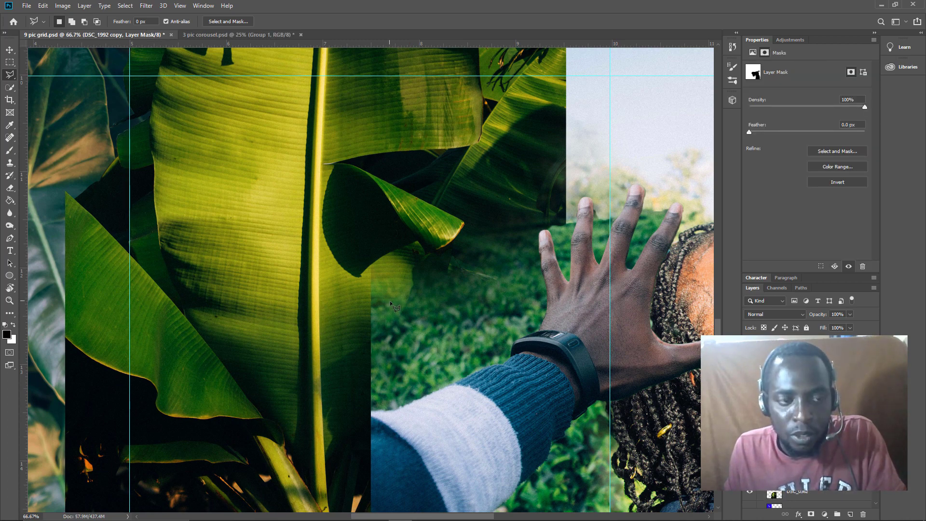
key("b")
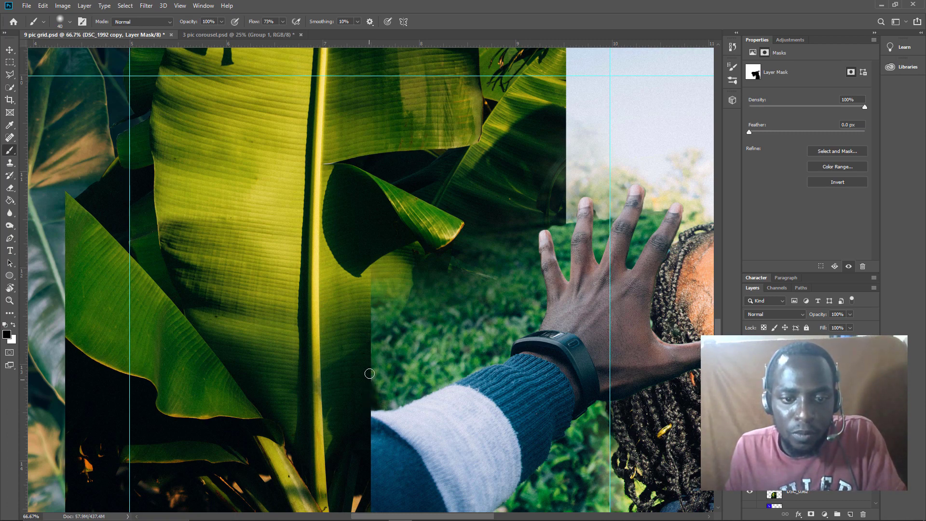
left_click_drag(373, 324, 379, 241)
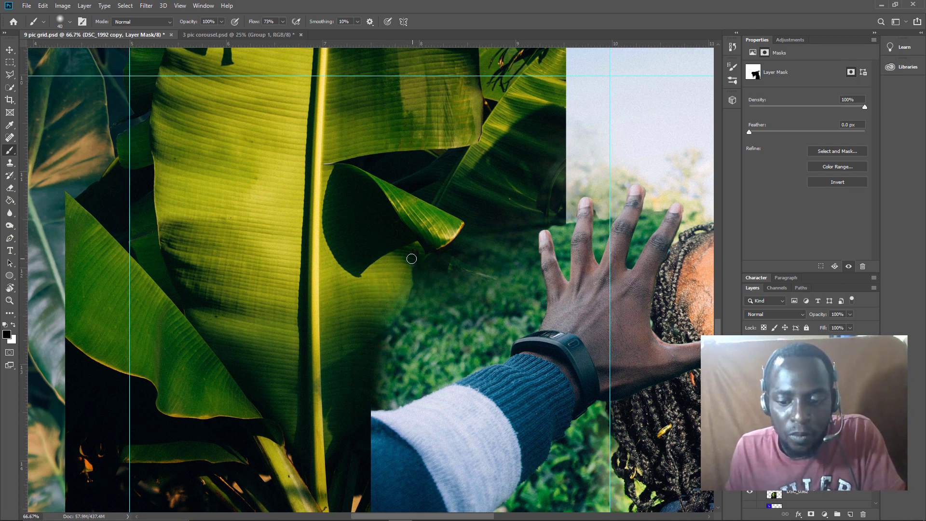
Step: Enlarge the mask brush to 70 px and set its opacity to 36%
key("bracketright")
key("bracketright")
key("bracketright")
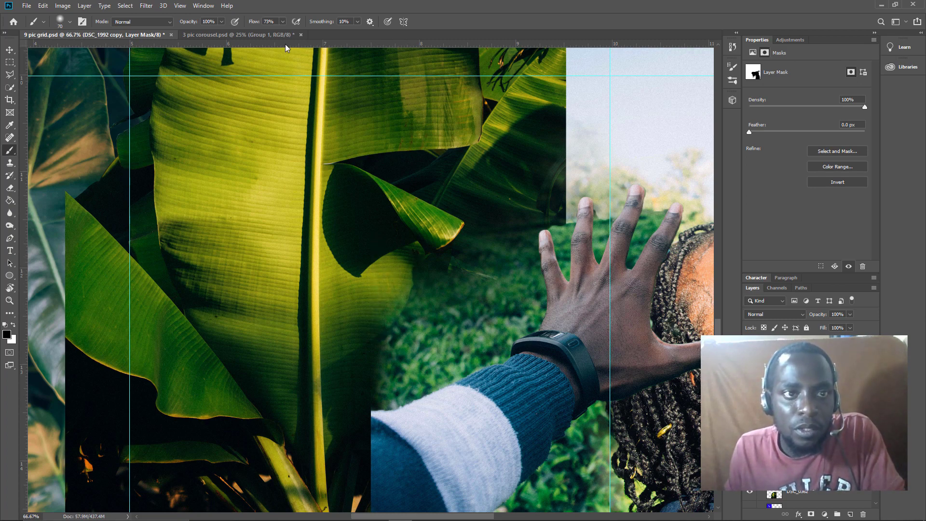
left_click(222, 21)
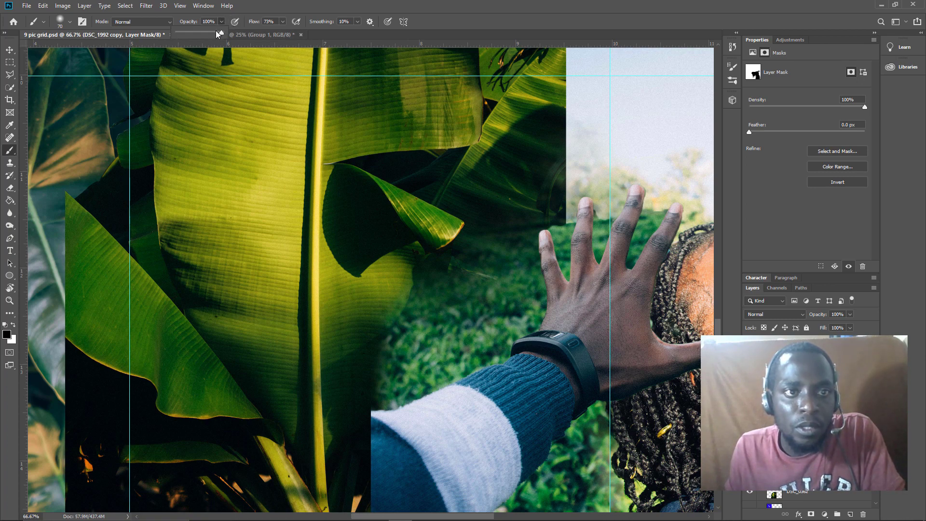
left_click_drag(220, 33, 193, 35)
left_click(393, 249)
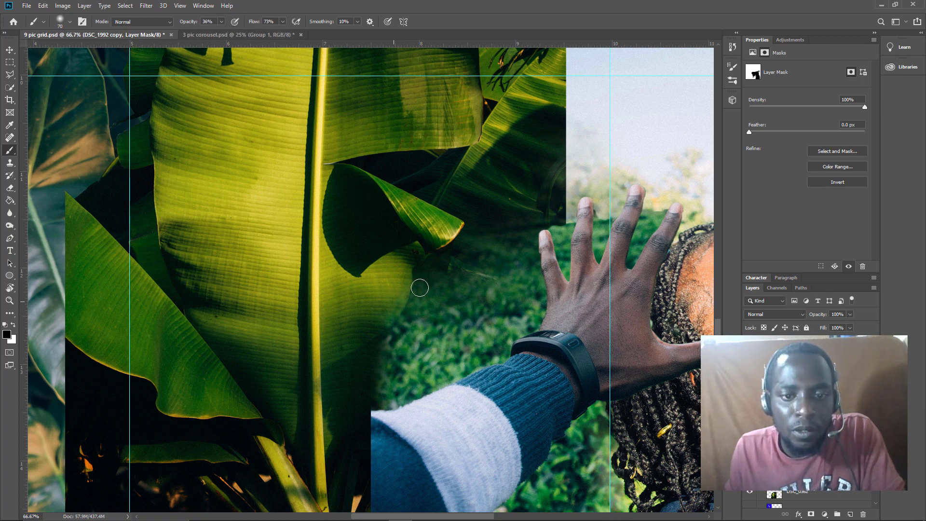
Step: Paint black on the DSC_1992 copy layer mask along the leaf's lower edge, and set the brush to 74% opacity and 30 px
mouse_move(439, 263)
left_mouse_down()
mouse_move(404, 305)
mouse_move(363, 369)
left_mouse_up()
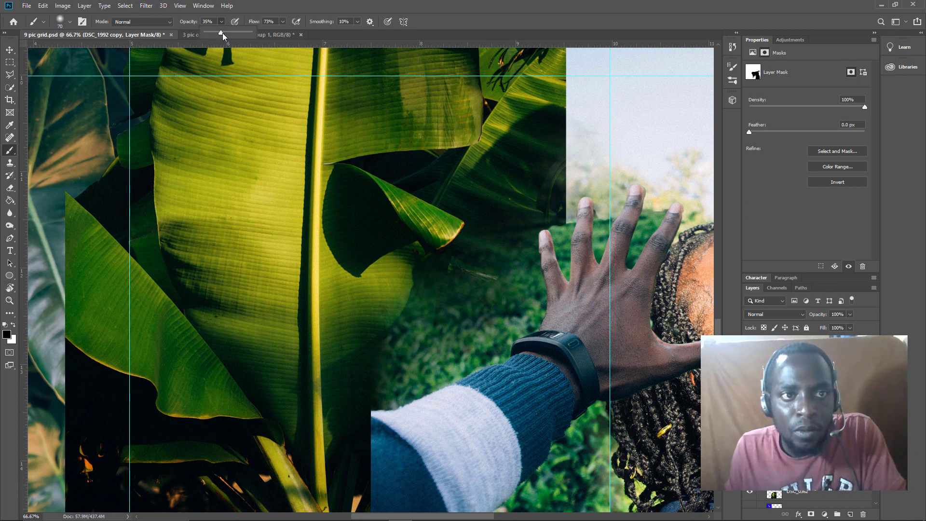
left_click_drag(230, 34, 241, 34)
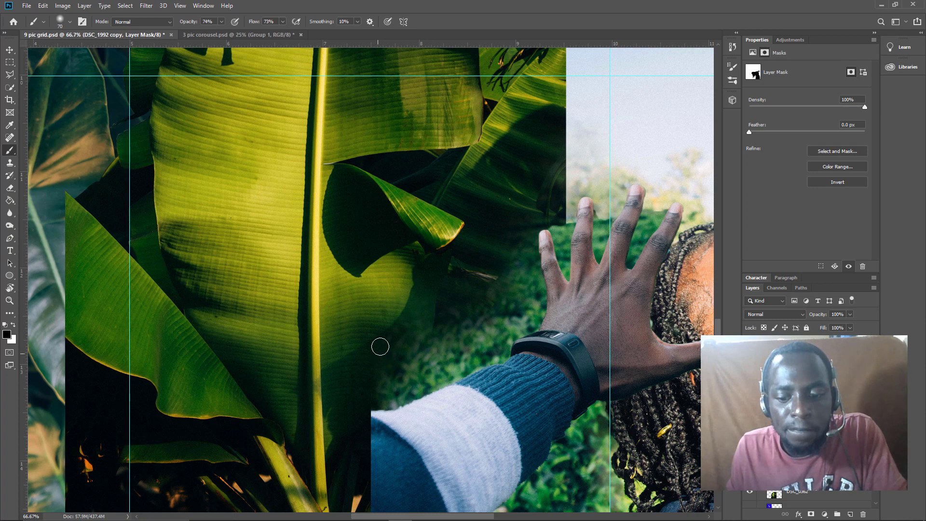
key("bracketleft")
key("bracketleft")
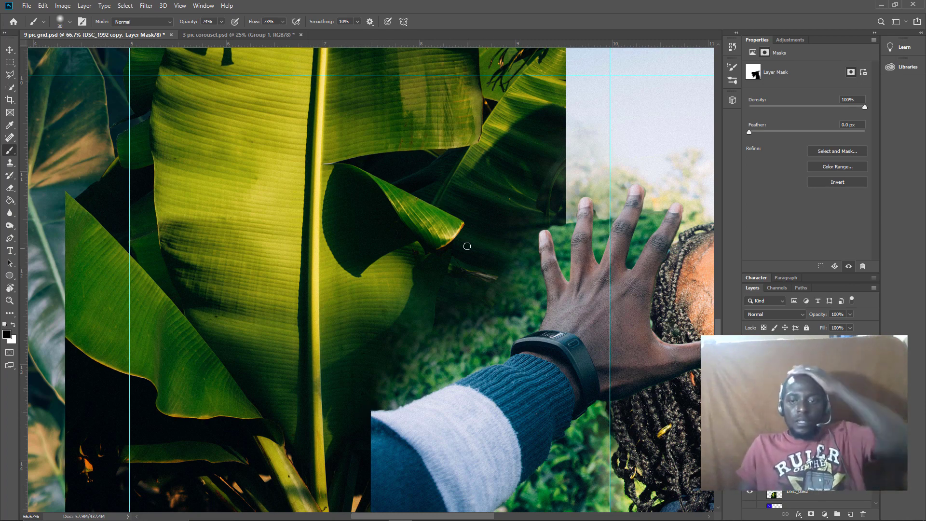
Step: Examine how the blended banana leaf and hand photo fit together, both up close and within the whole grid
key("v")
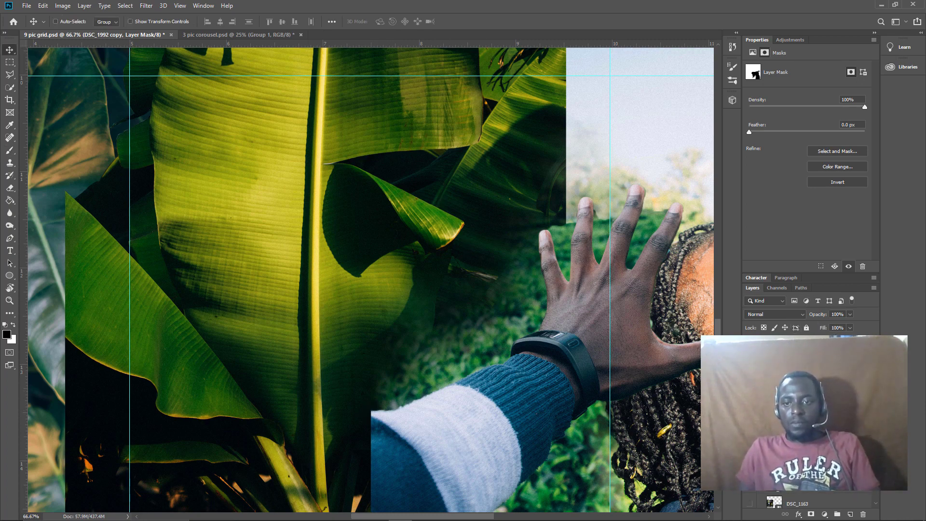
key("alt+bracketright")
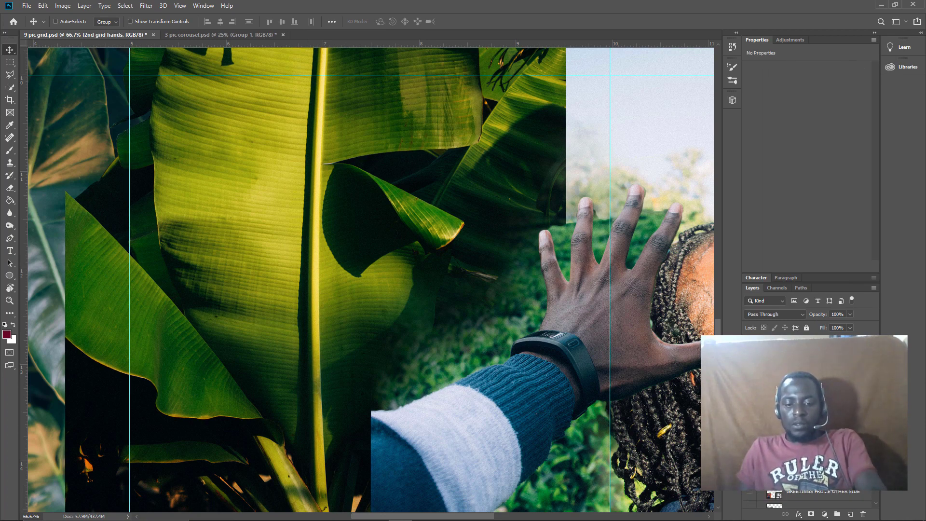
key("ctrl+minus")
key("ctrl+minus")
key("ctrl+minus")
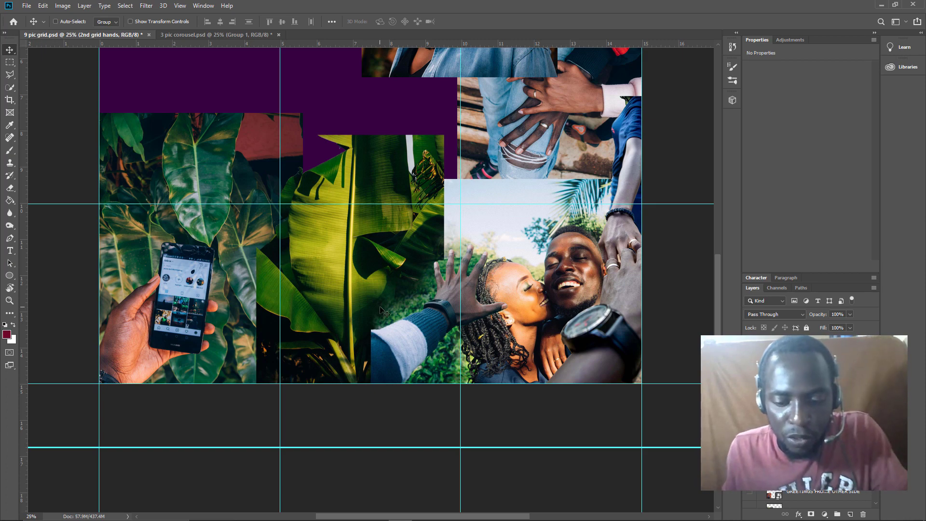
key("ctrl+plus")
key("ctrl+plus")
scroll(467, 292, "down", 2)
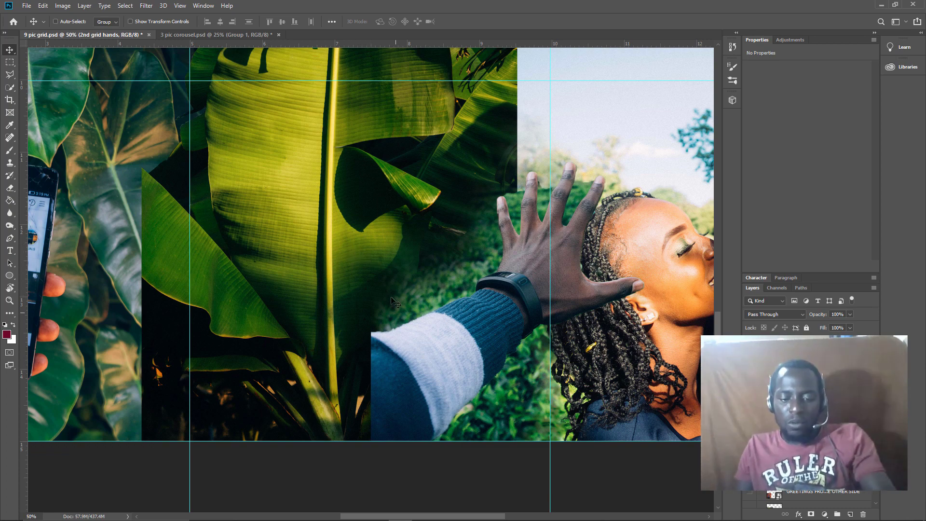
key("ctrl")
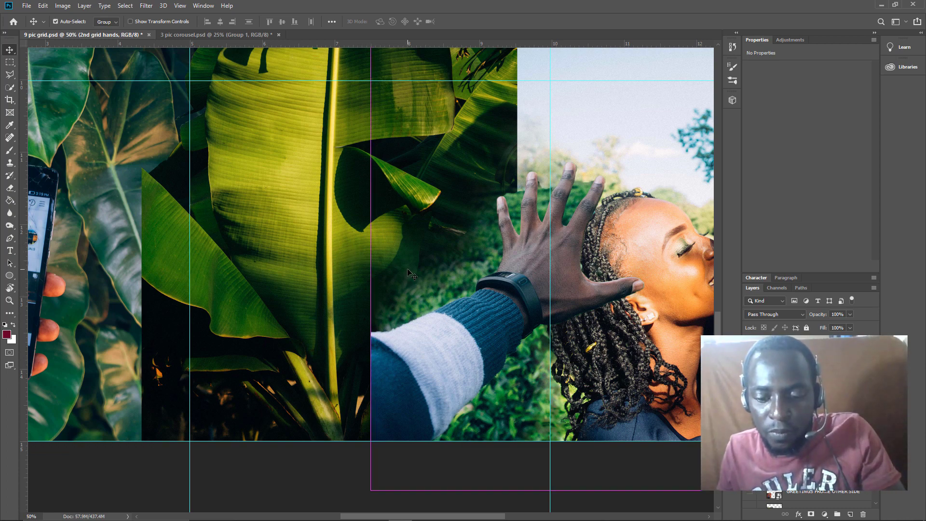
key("ctrl+minus")
key("ctrl+minus")
key("ctrl+minus")
key("ctrl+minus")
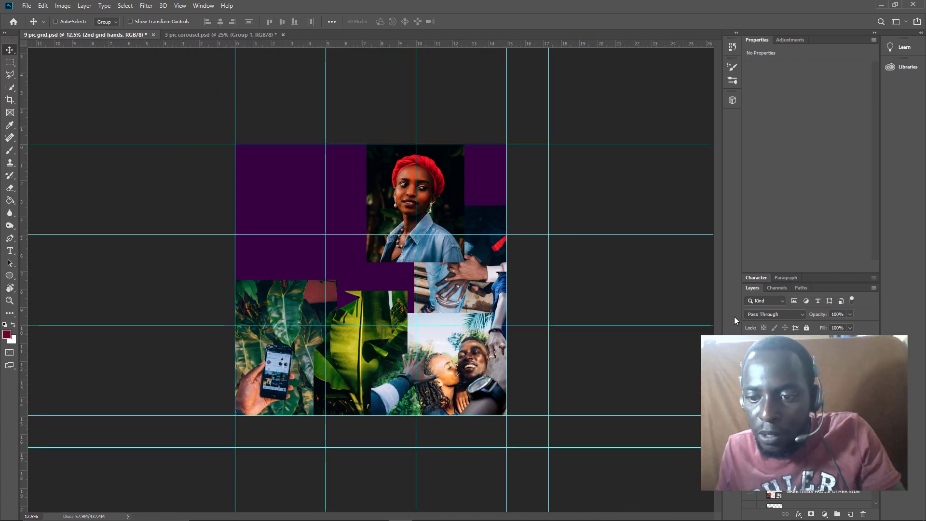
Step: Move the red-headwrap portrait DSC_0100b to X 2.29 in, Y 4.42 in, across the first two grid columns
left_click(749, 359)
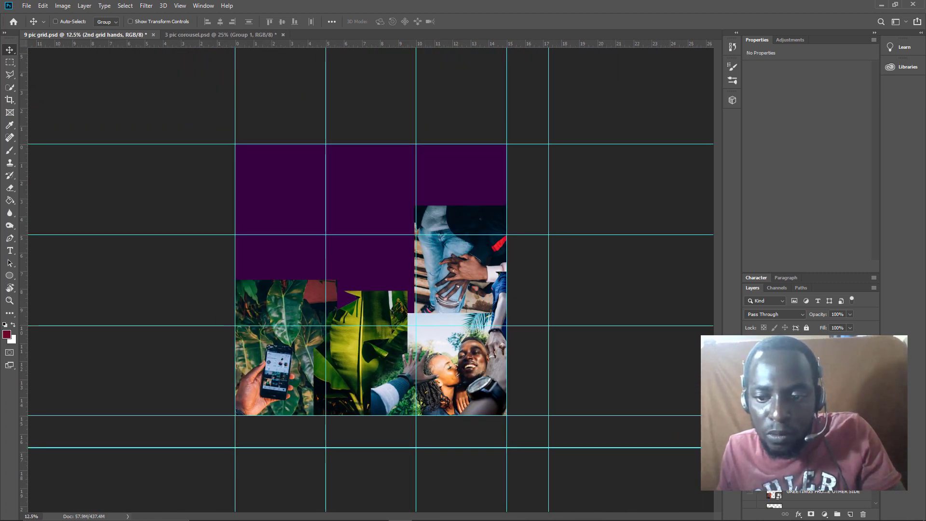
left_click(749, 360)
left_click(456, 244, "ctrl")
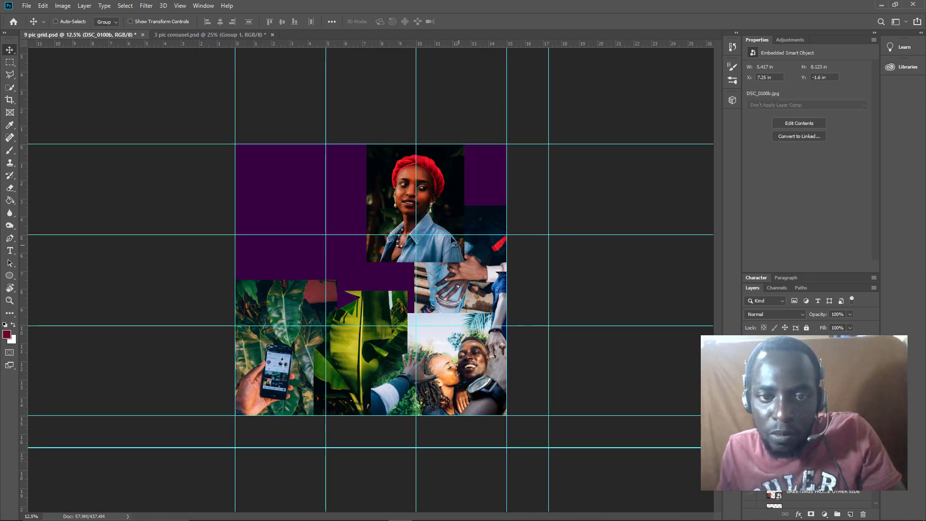
left_click_drag(437, 198, 349, 306)
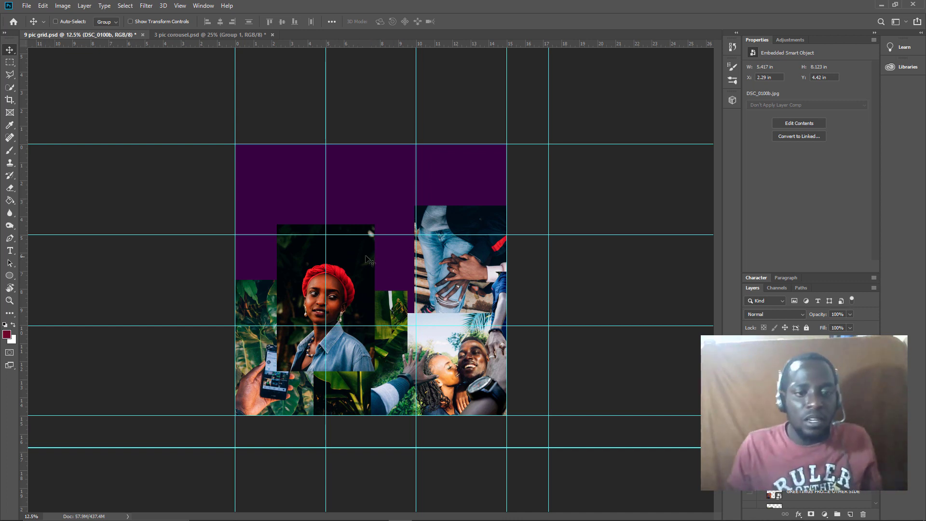
Step: Duplicate DSC_0100b, flip the copy vertically, and move it down to Y 5.96 in
key("ctrl+j")
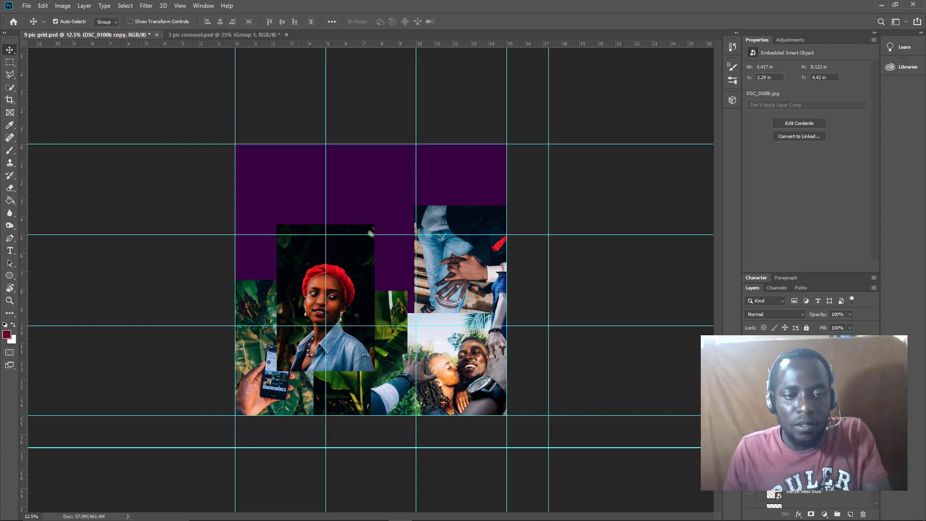
key("ctrl")
key("ctrl+t")
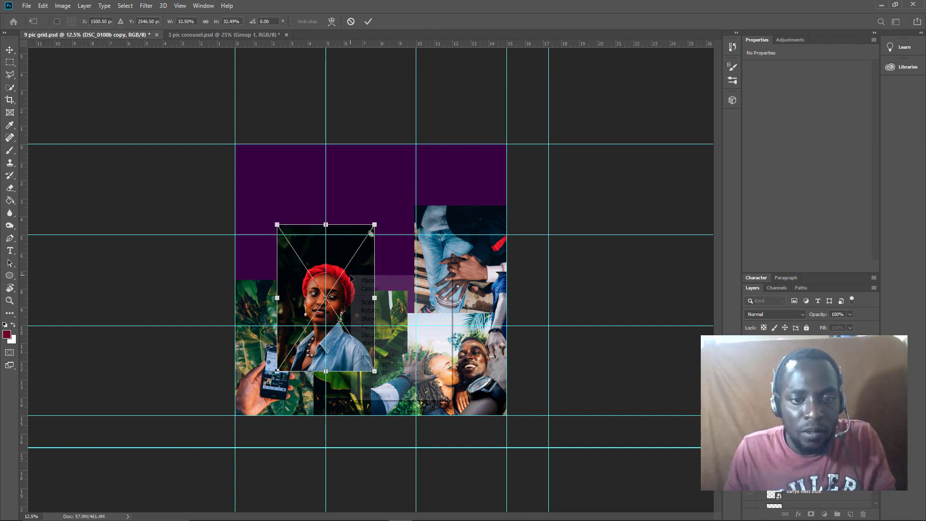
right_click(352, 276)
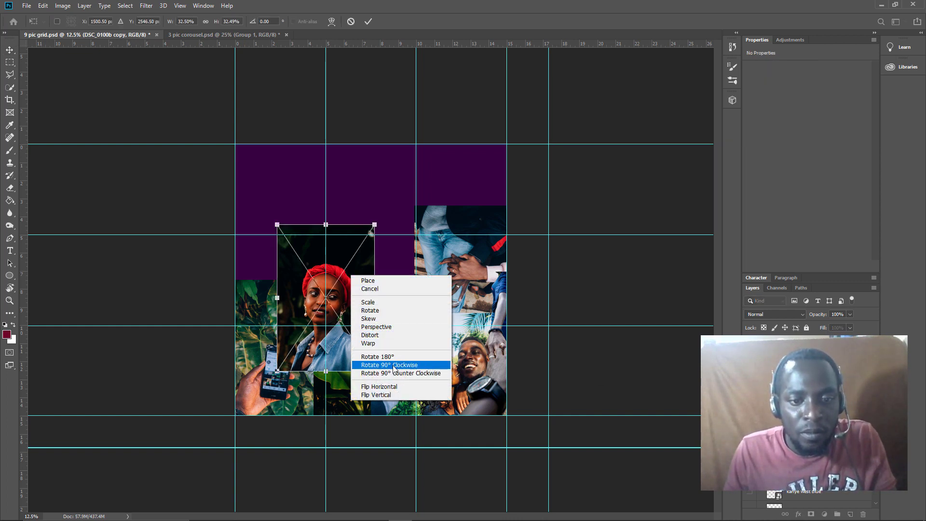
left_click(393, 395)
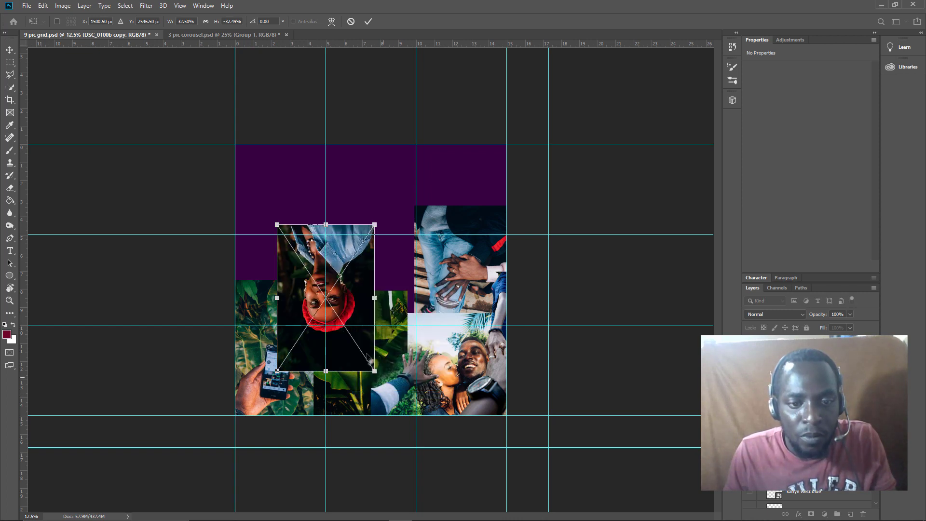
left_click_drag(332, 292, 334, 315)
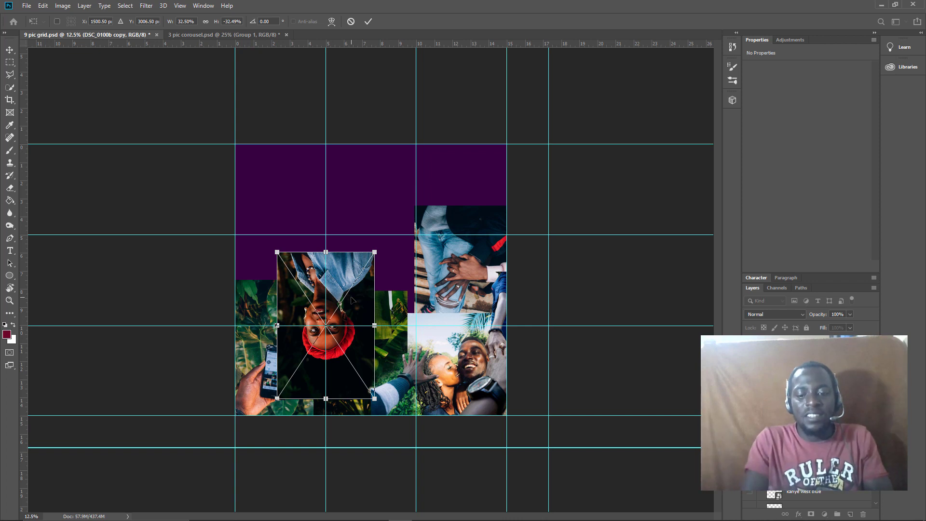
key("Return")
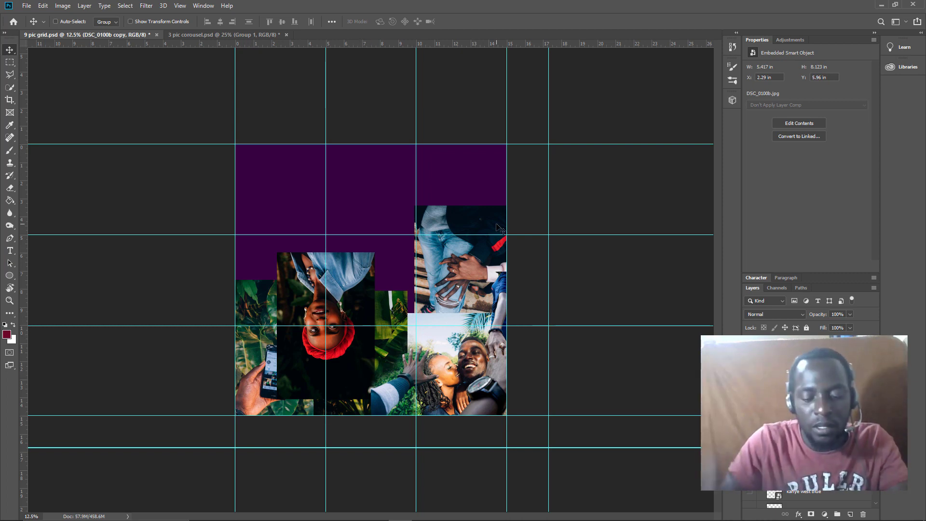
Step: Reposition the upside-down portrait copy at X 2.44 in, Y 6.74 in and rasterize its layer
key("ctrl+plus")
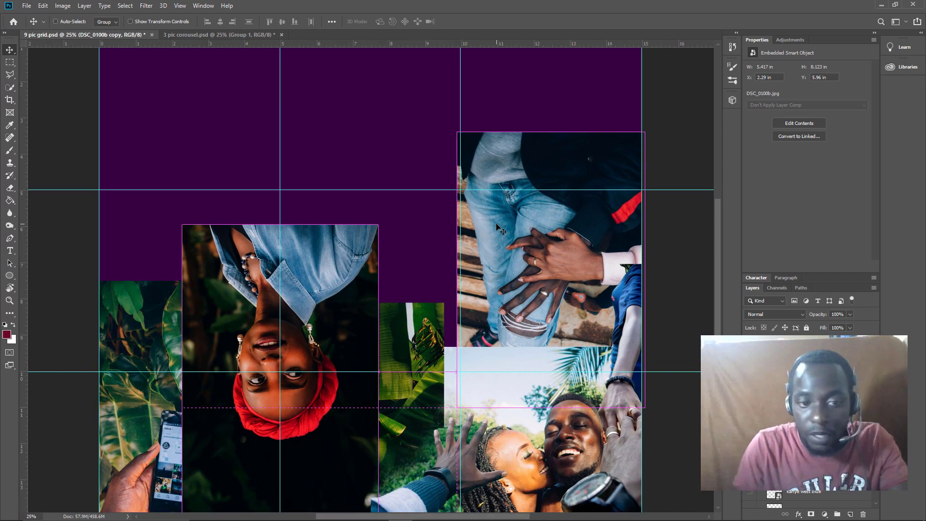
scroll(385, 130, "down", 4)
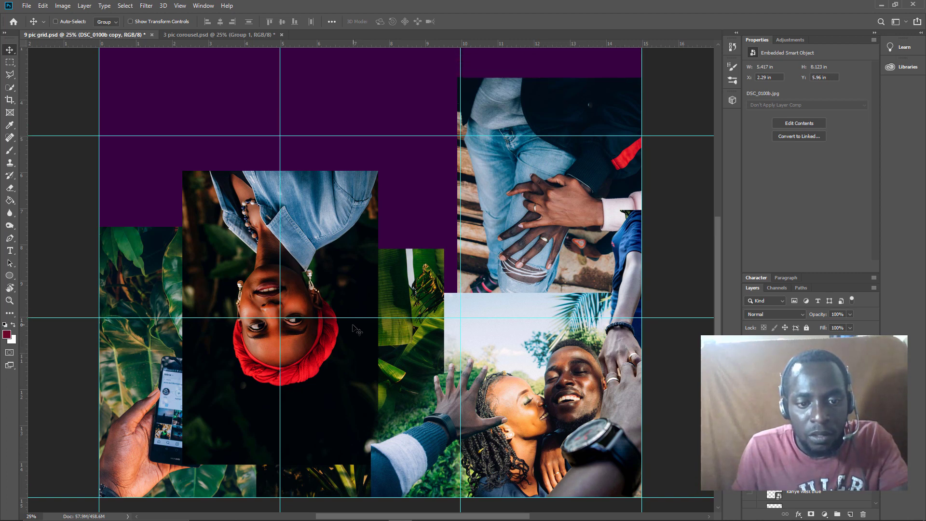
left_click_drag(317, 332, 322, 361)
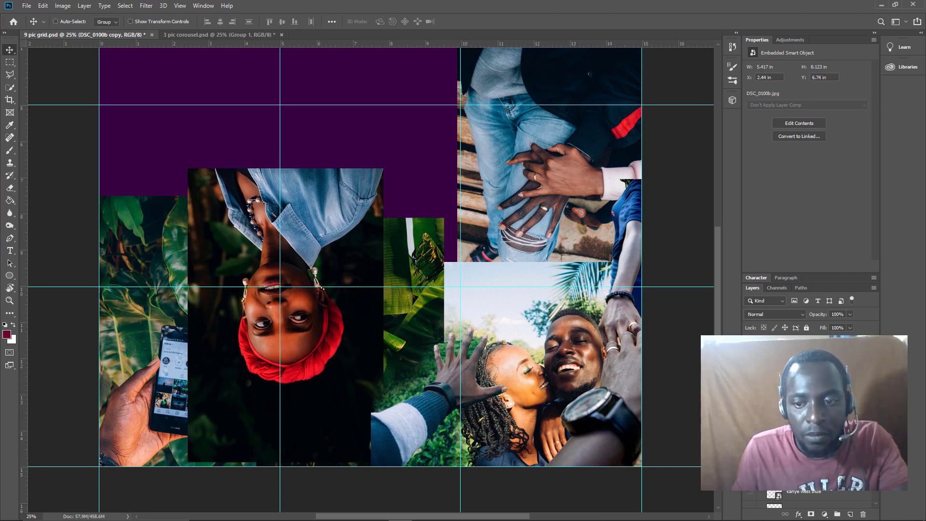
right_click(810, 367)
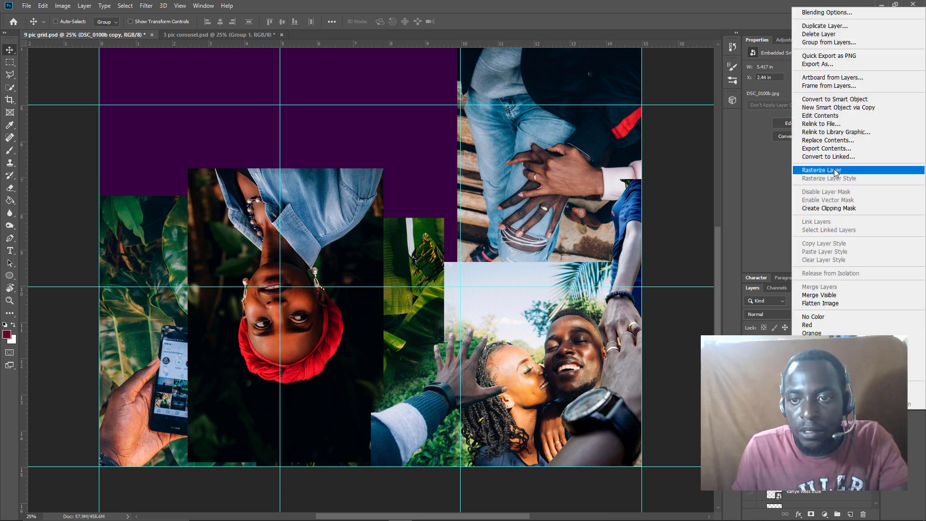
left_click(821, 172)
Step: Delete the dark strip below the red headwrap from DSC_0100b copy with a rectangular selection, and deselect
scroll(363, 401, "down", 3)
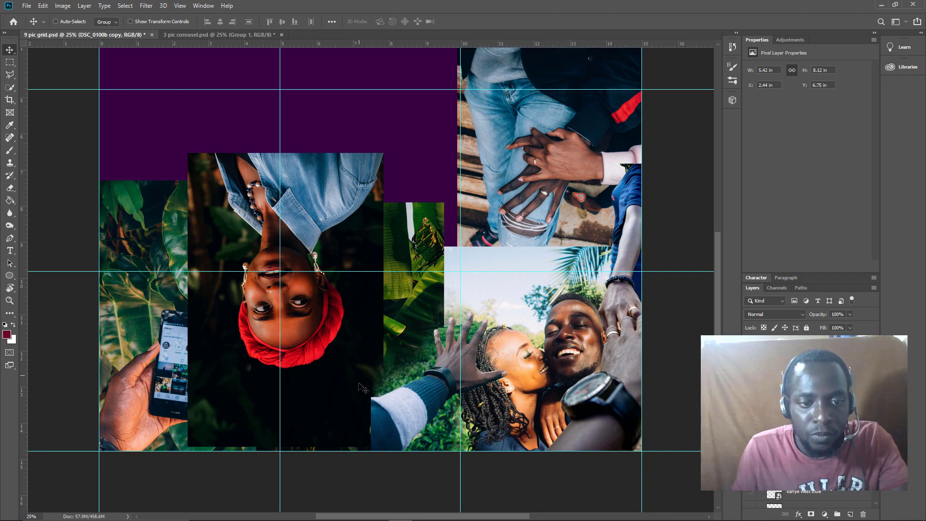
left_click(9, 62)
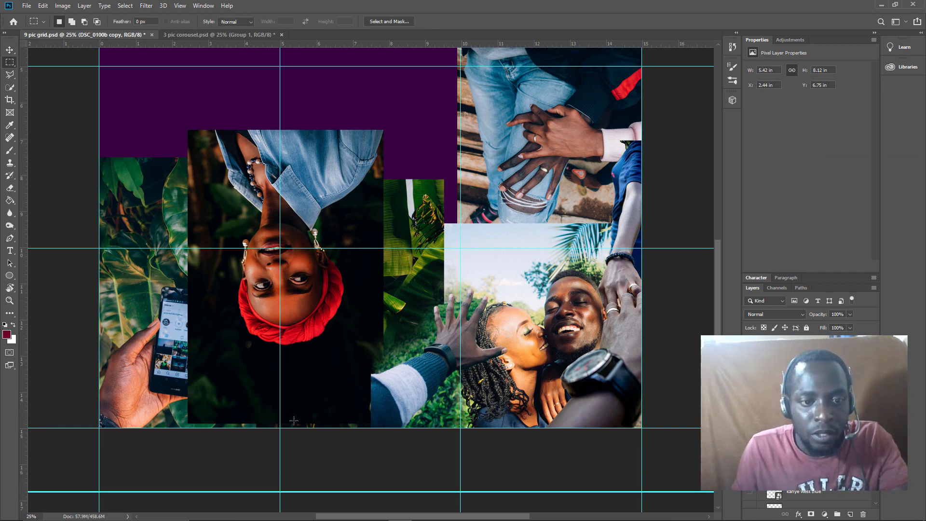
left_click_drag(175, 347, 428, 446)
key("Delete")
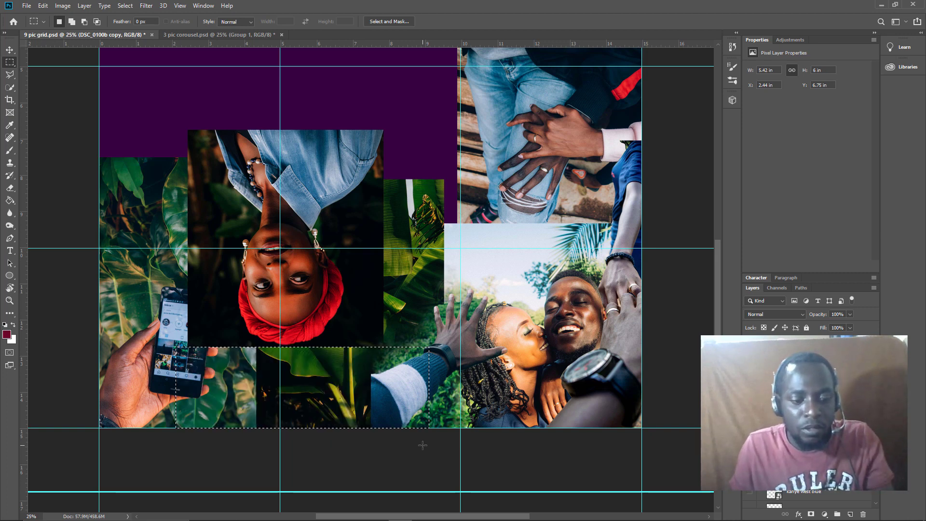
left_click(422, 445)
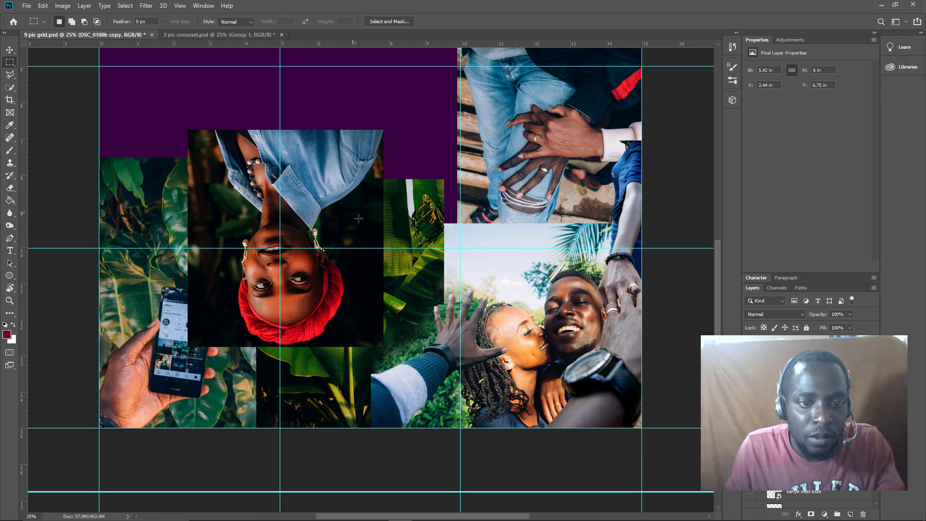
Step: Lasso loosely around the upside-down woman, delete everything outside that outline from DSC_0100b copy, and deselect
left_click(10, 75)
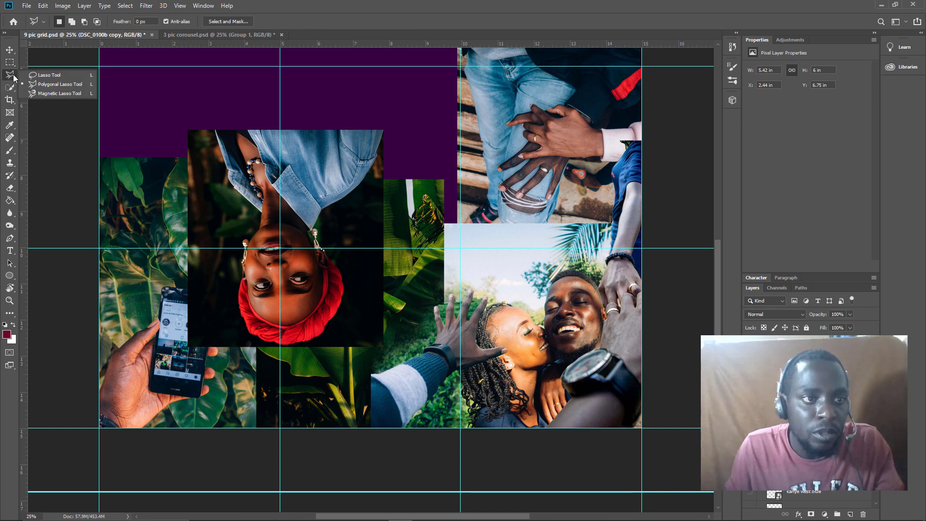
left_click(39, 73)
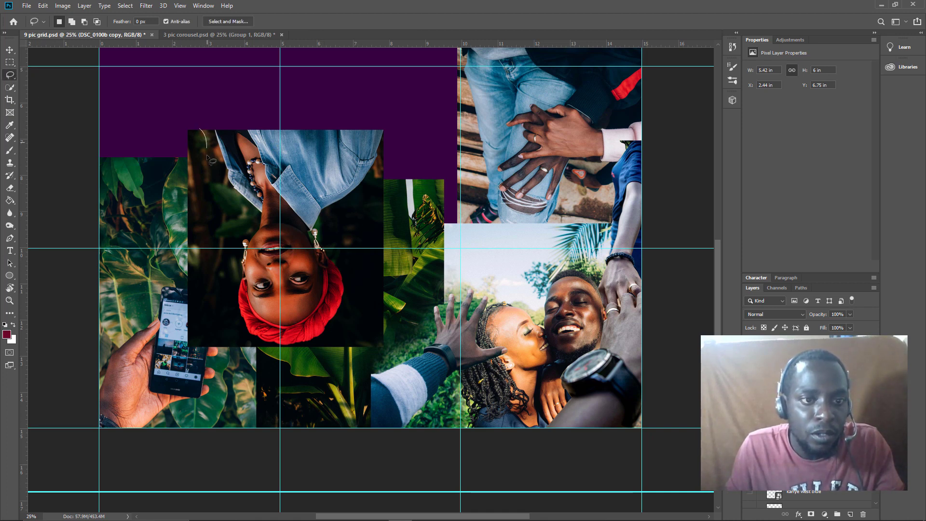
mouse_move(217, 188)
left_mouse_down()
mouse_move(240, 220)
mouse_move(222, 298)
left_mouse_up()
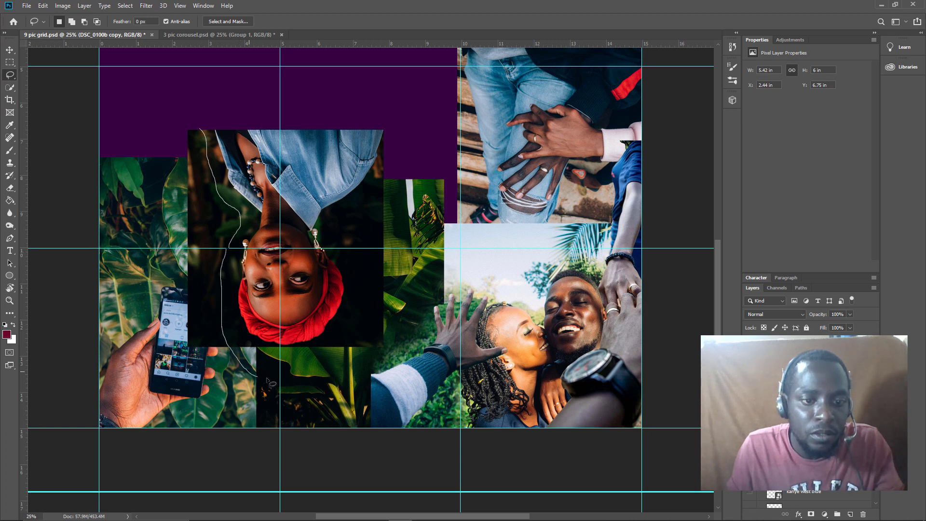
mouse_move(270, 384)
left_mouse_down()
mouse_move(303, 373)
mouse_move(333, 341)
mouse_move(358, 303)
mouse_move(356, 268)
left_mouse_up()
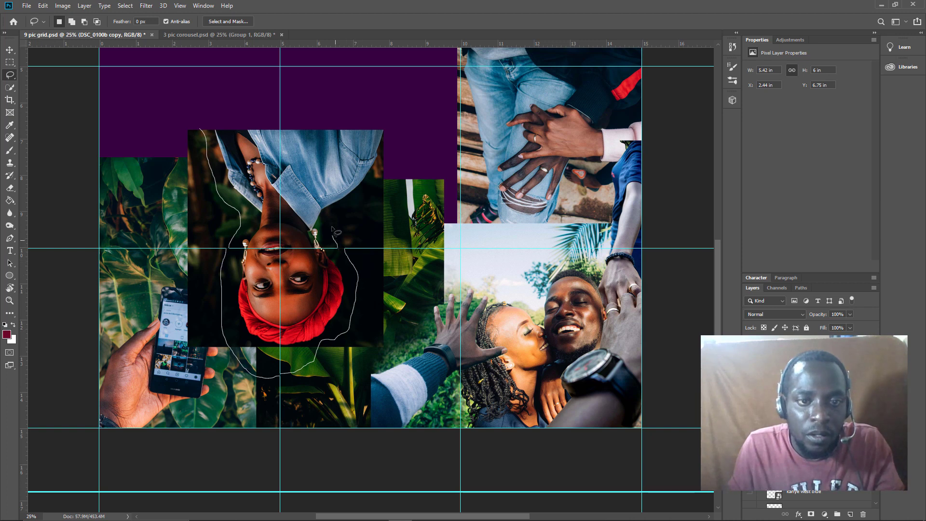
left_click_drag(332, 226, 349, 215)
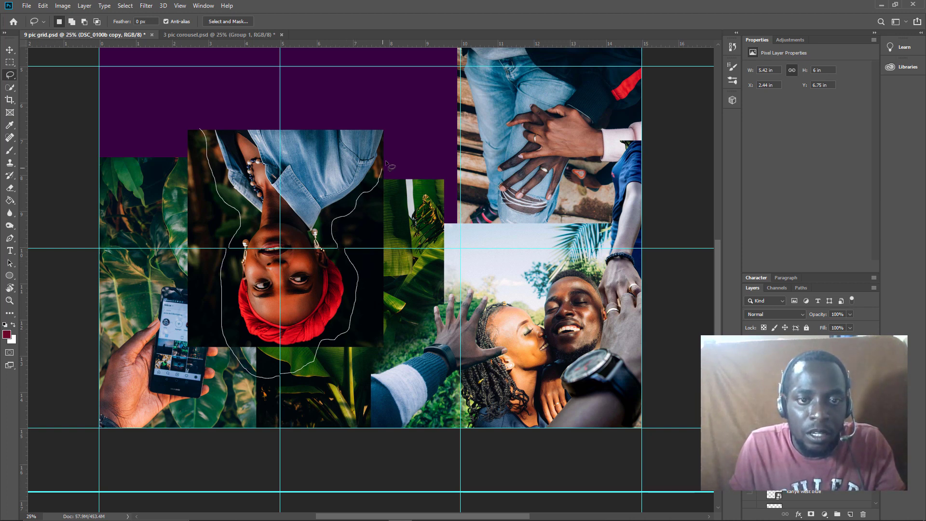
mouse_move(386, 161)
left_mouse_down()
mouse_move(404, 149)
mouse_move(414, 116)
mouse_move(379, 102)
mouse_move(372, 109)
left_mouse_up()
key("shift")
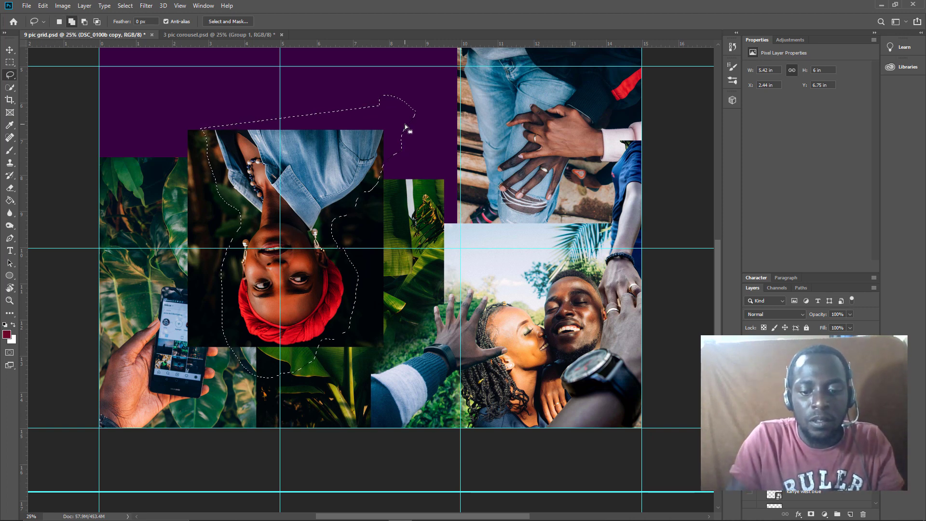
key("ctrl+shift+i")
key("Delete")
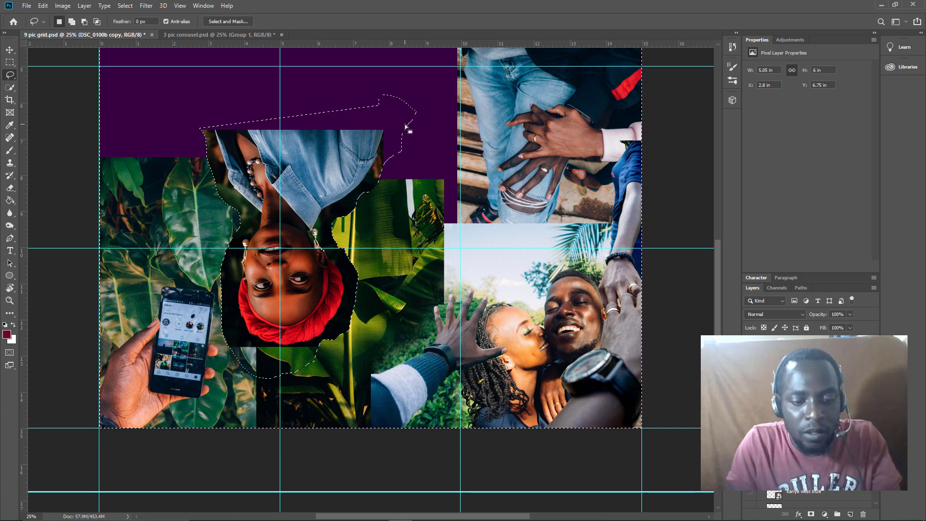
key("ctrl+d")
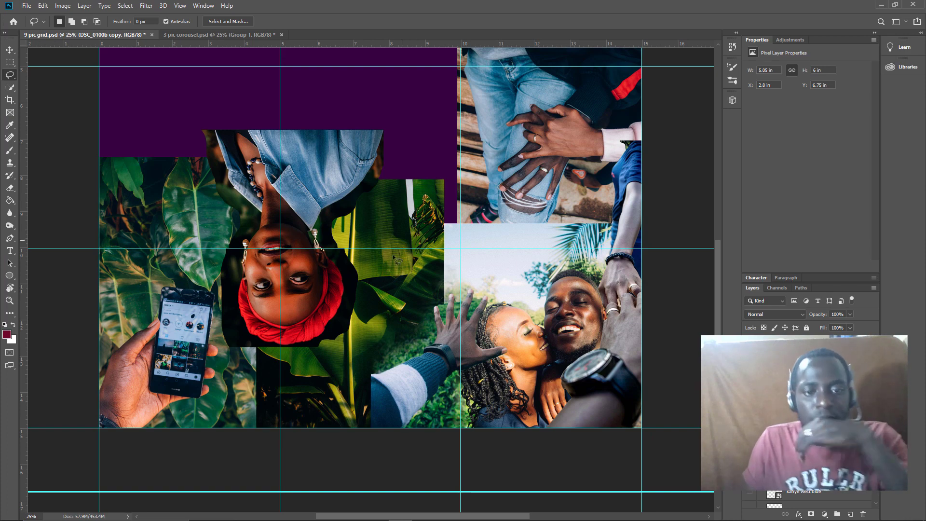
scroll(409, 311, "down", 5)
scroll(410, 306, "up", 4)
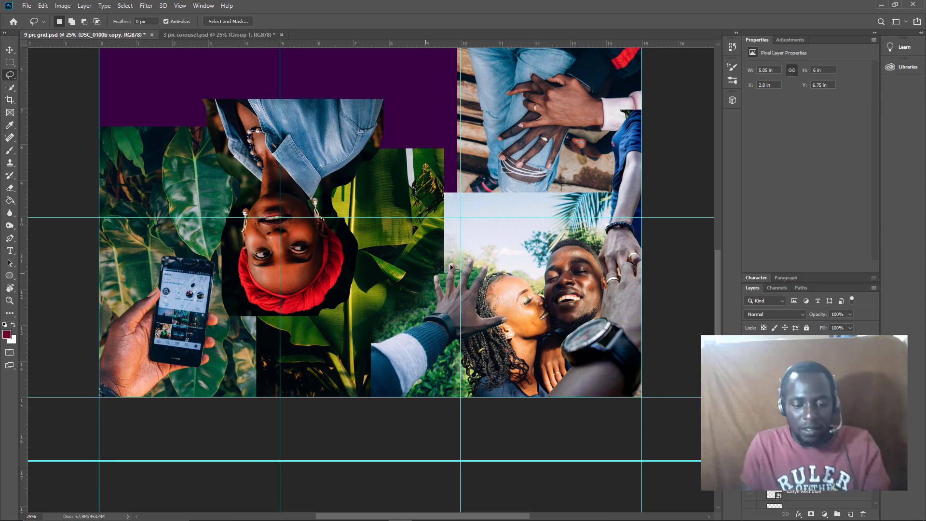
Step: Start a Polygonal Lasso outline on the DSC_0100b copy layer, just below the lowest edge of the upside-down woman's red headwrap
scroll(451, 267, "up", 4)
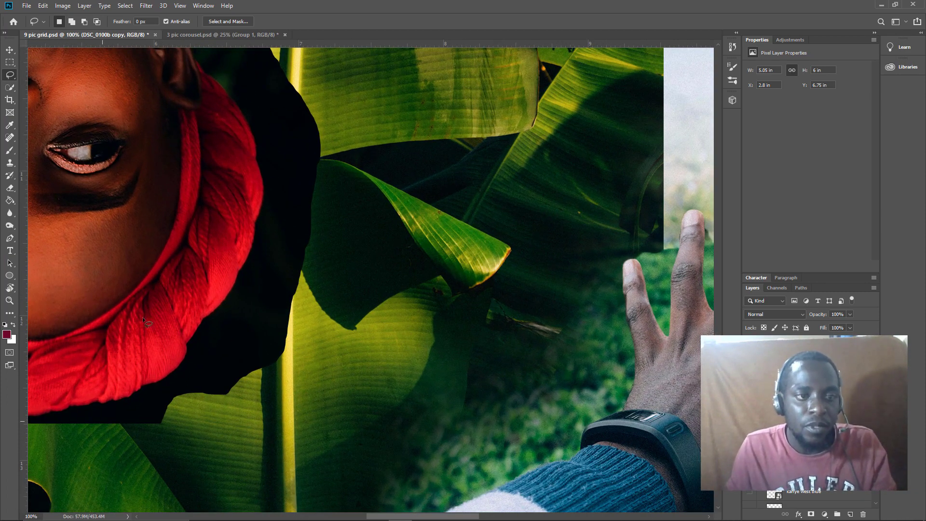
scroll(167, 293, "up", 4)
scroll(278, 378, "down", 4)
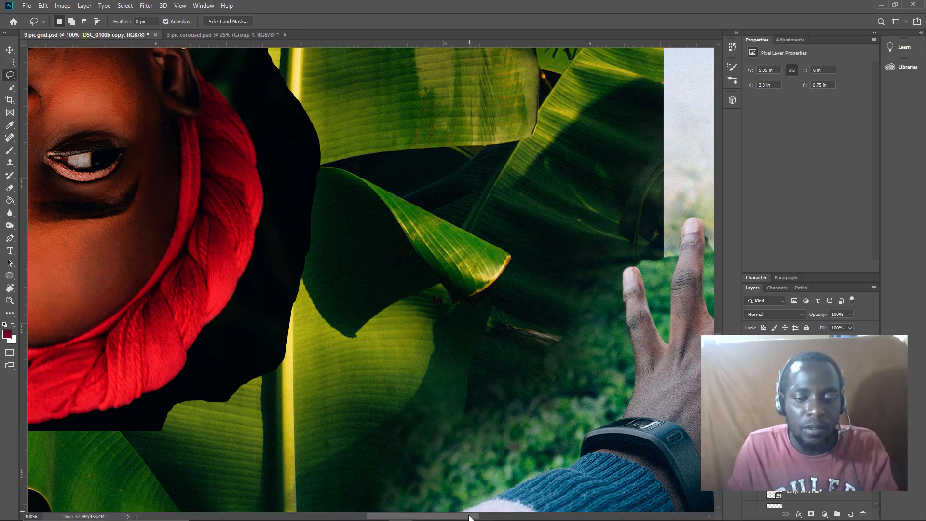
scroll(382, 499, "left", 5)
scroll(382, 494, "left", 4)
scroll(403, 491, "right", 3)
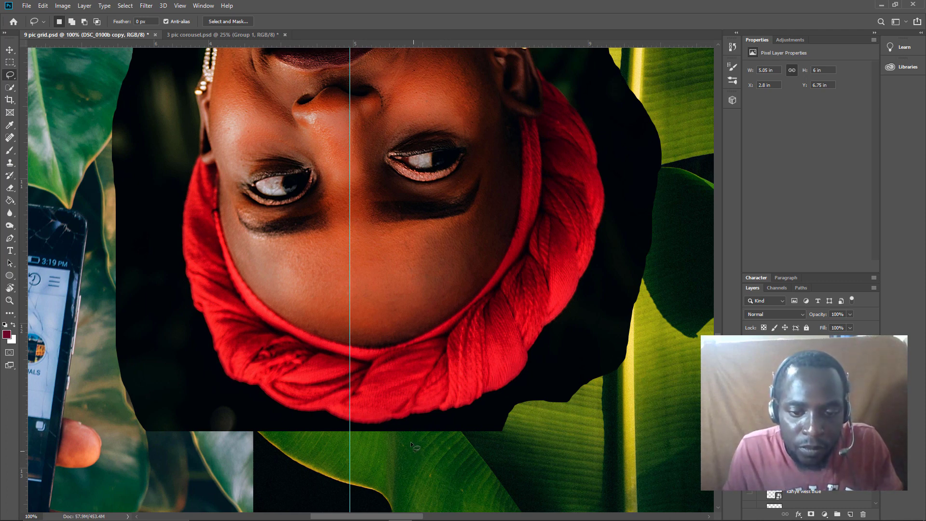
right_click(10, 76)
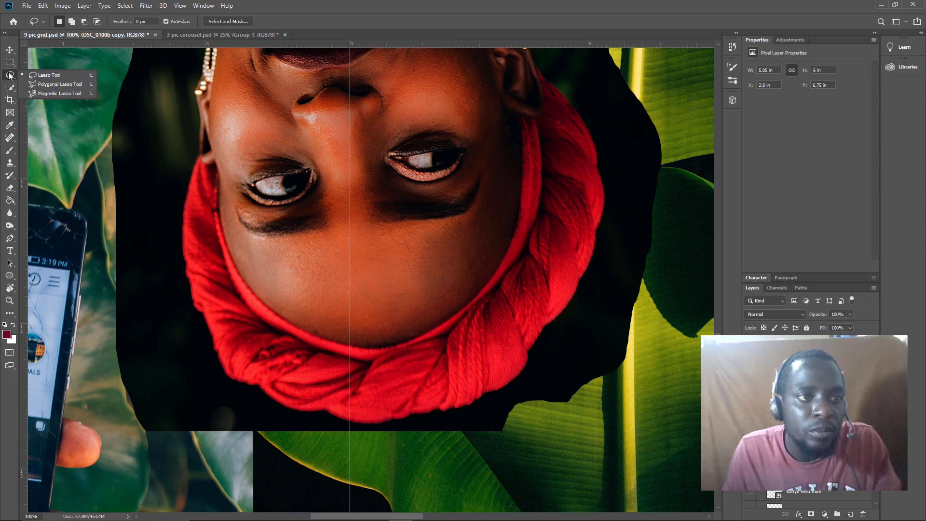
left_click(33, 85)
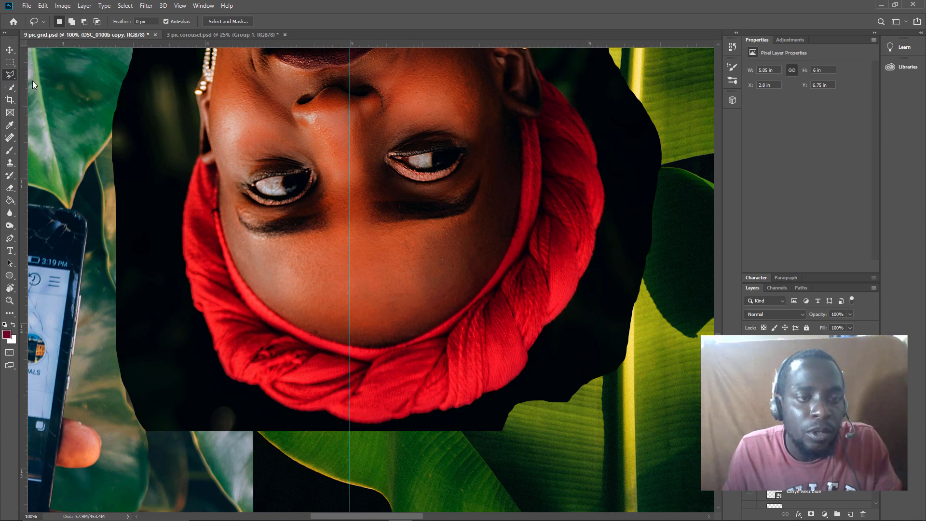
left_click(386, 452)
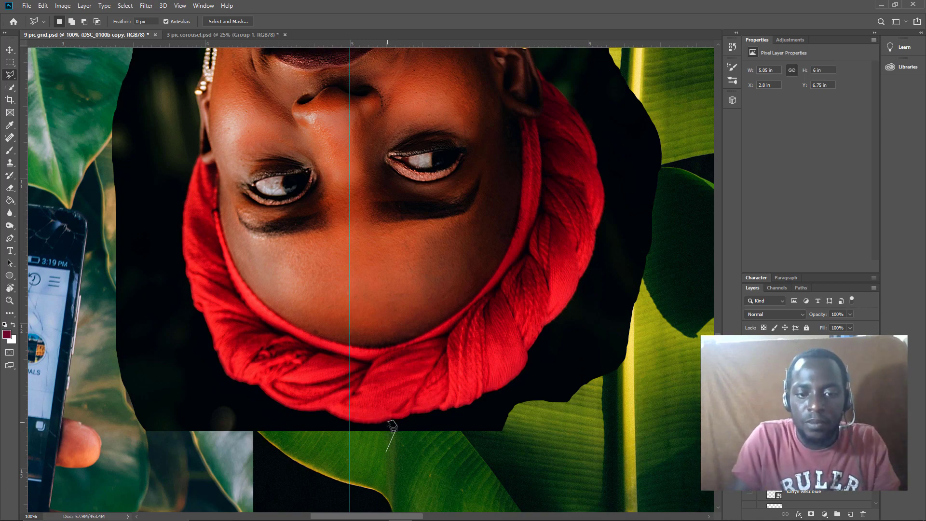
left_click(397, 425)
left_click(393, 420)
scroll(388, 422, "up", 3)
scroll(392, 427, "up", 5)
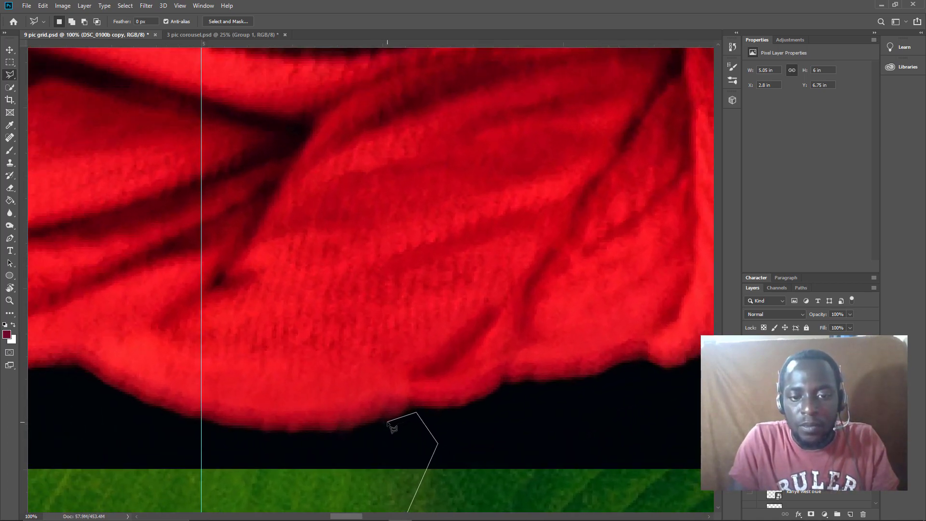
scroll(389, 424, "down", 1)
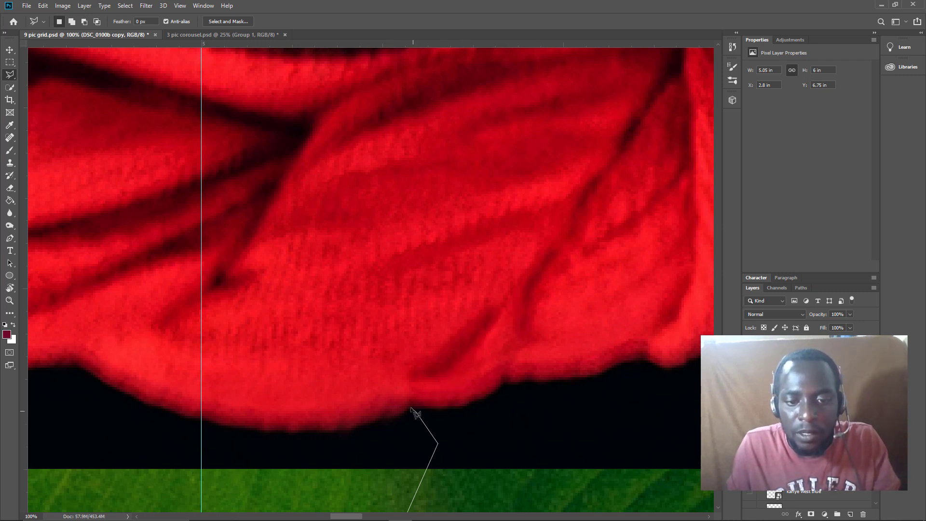
Step: Trace the polygonal outline closely along the bumpy lower edge of the red headwrap, heading toward the banana leaf side
left_click(454, 411)
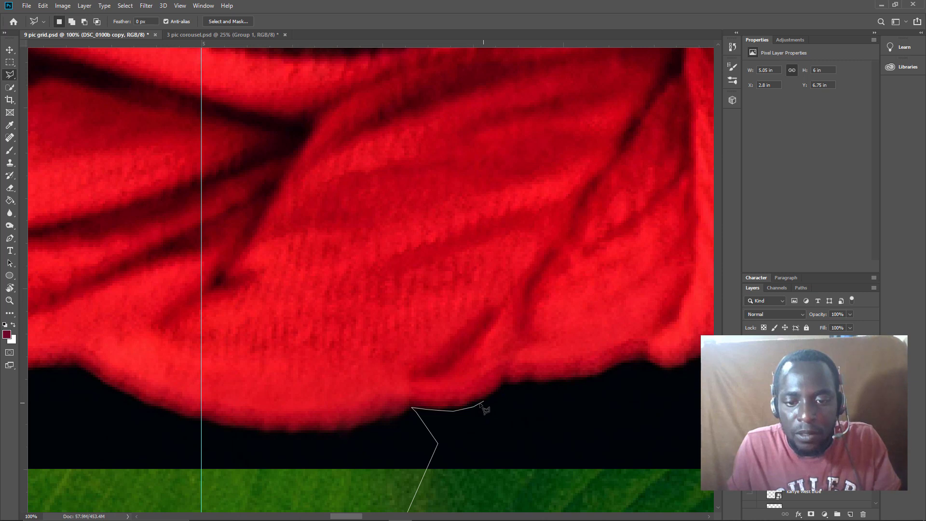
left_click(482, 400)
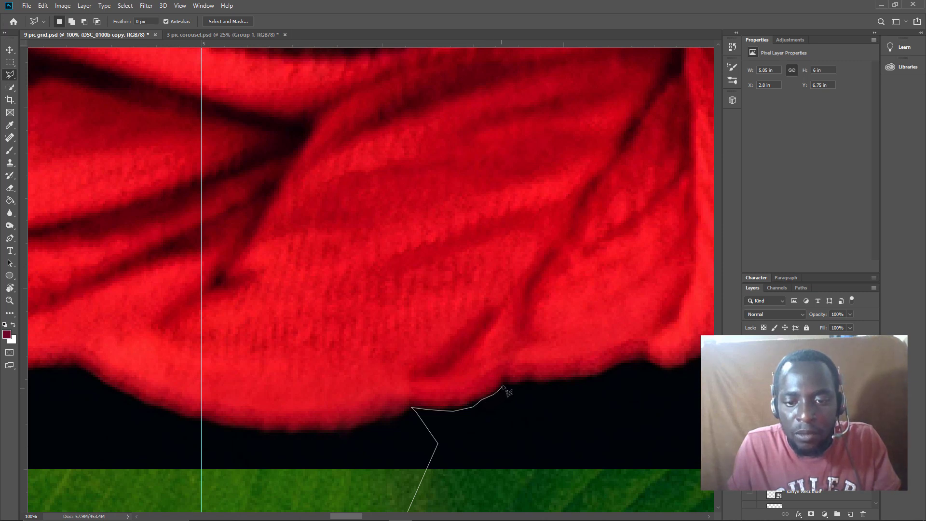
left_click(508, 385)
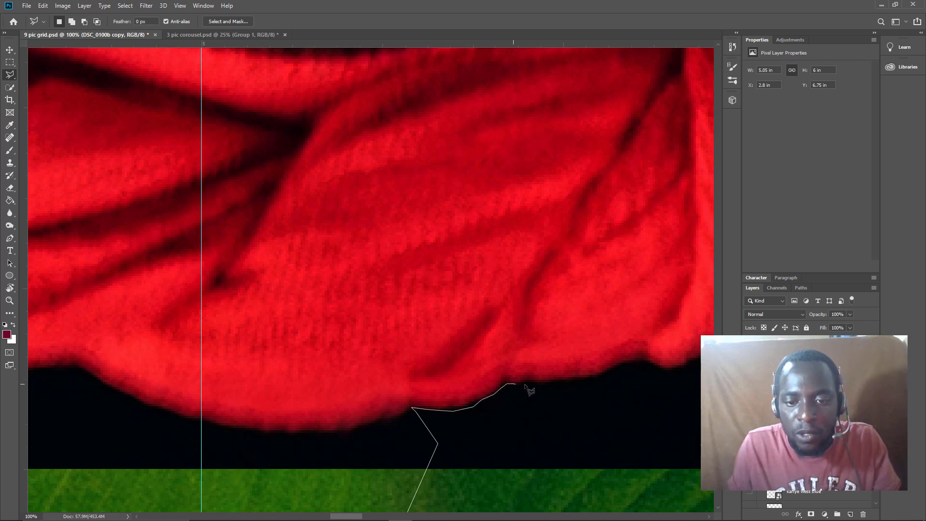
left_click(552, 384)
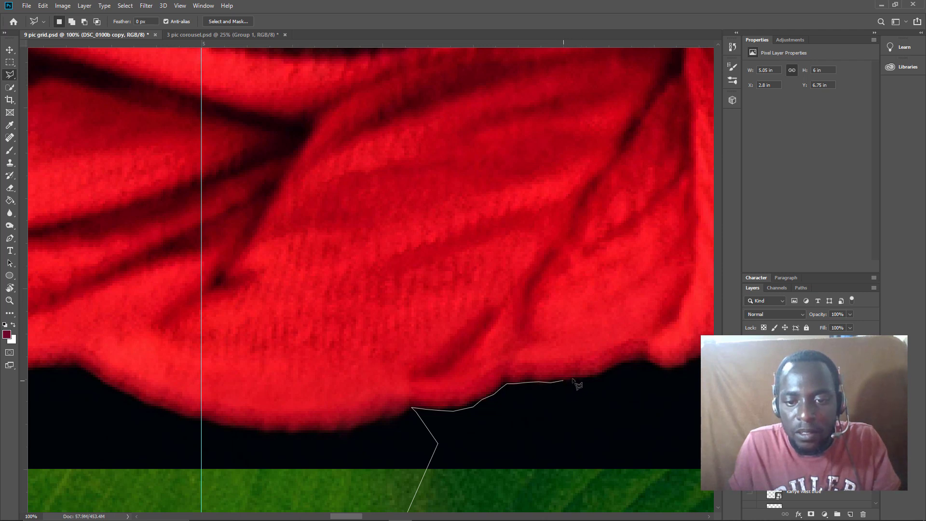
left_click(614, 370)
left_click(622, 363)
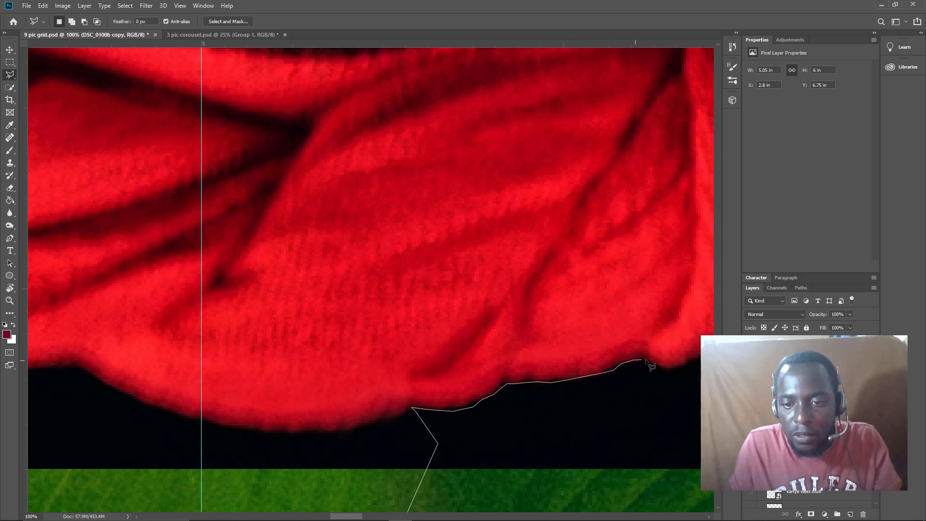
left_click(648, 361)
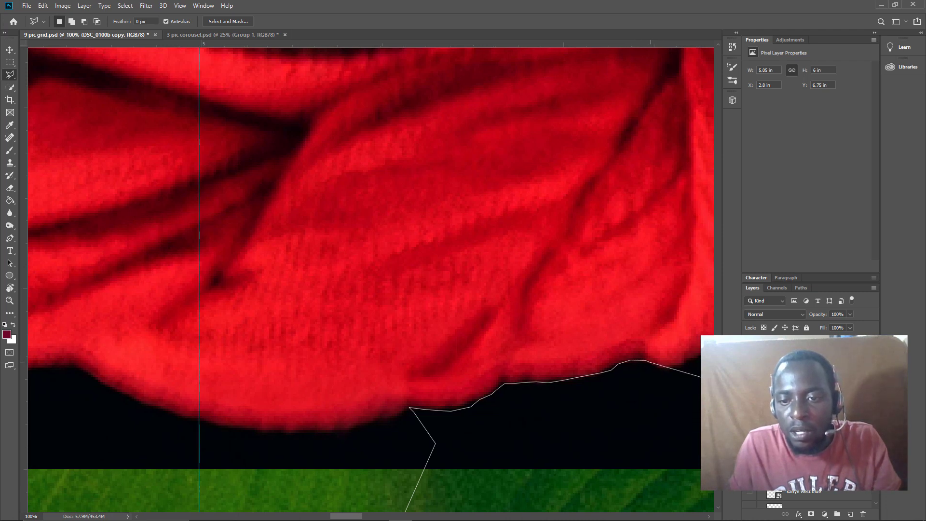
Step: Continue the polygonal outline up the leaf-side edge of the red headwrap to where the fabric meets the woman's ear
mouse_move(709, 379)
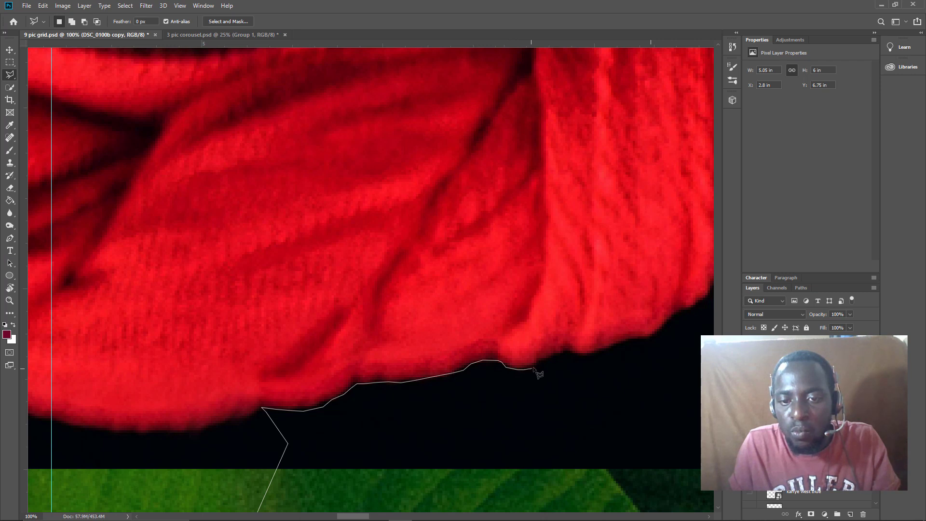
mouse_move(547, 360)
left_mouse_down()
mouse_move(652, 339)
mouse_move(685, 309)
mouse_move(770, 309)
mouse_move(505, 329)
mouse_move(493, 312)
mouse_move(473, 312)
mouse_move(496, 279)
mouse_move(569, 261)
mouse_move(527, 280)
mouse_move(674, 369)
mouse_move(308, 157)
left_mouse_up()
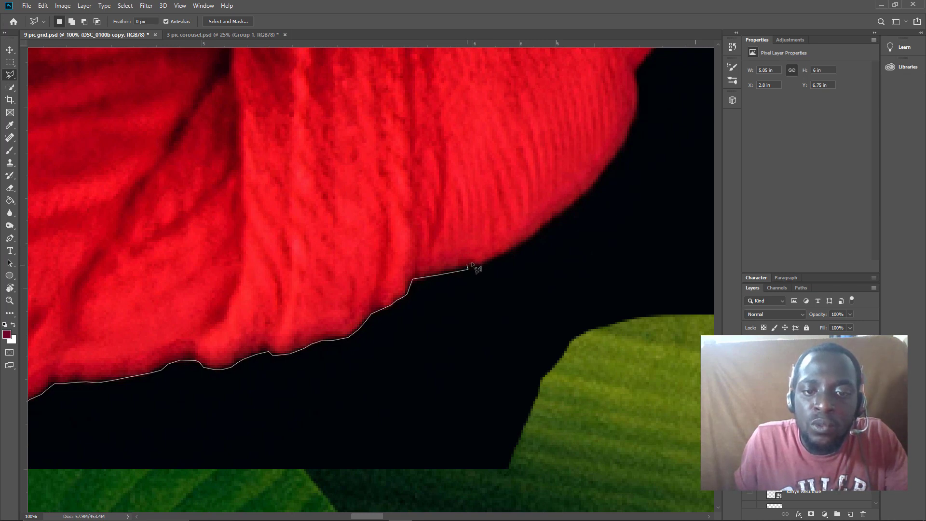
mouse_move(478, 265)
left_mouse_down()
mouse_move(603, 175)
mouse_move(637, 116)
mouse_move(633, 70)
mouse_move(654, 72)
mouse_move(736, 125)
mouse_move(656, 318)
mouse_move(664, 336)
mouse_move(666, 159)
mouse_move(639, 6)
mouse_move(550, 0)
mouse_move(621, 74)
mouse_move(668, 174)
mouse_move(616, 36)
mouse_move(683, 193)
mouse_move(528, 460)
mouse_move(687, 196)
mouse_move(530, 472)
mouse_move(629, 272)
mouse_move(540, 219)
mouse_move(594, 124)
left_mouse_up()
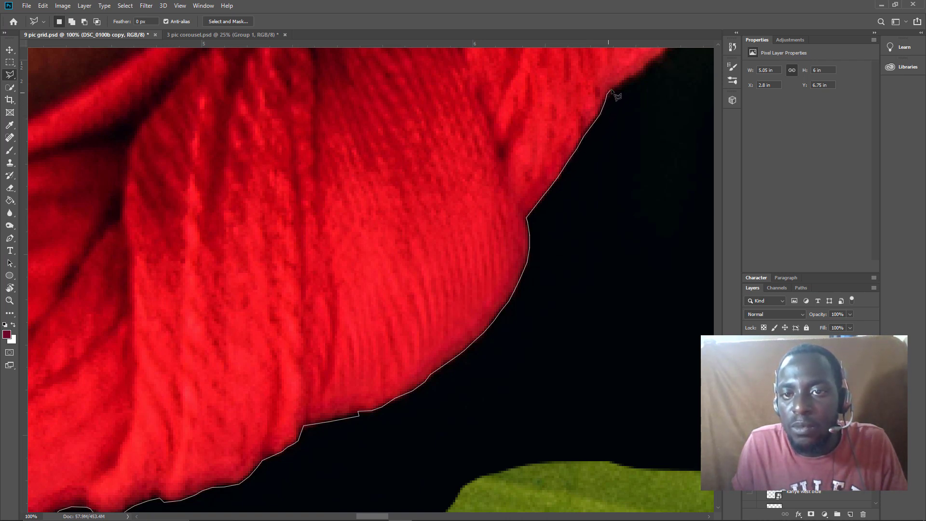
mouse_move(618, 96)
left_mouse_down()
mouse_move(719, 53)
mouse_move(455, 182)
mouse_move(546, 86)
mouse_move(570, 44)
mouse_move(618, 23)
mouse_move(585, 285)
mouse_move(568, 219)
mouse_move(618, 100)
mouse_move(635, 79)
mouse_move(737, 94)
mouse_move(674, 10)
left_mouse_up()
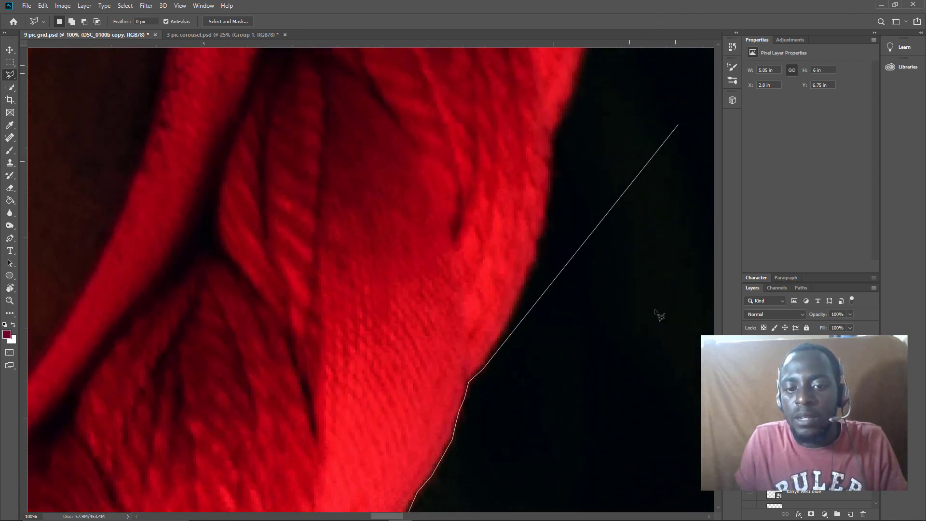
key("BackSpace")
mouse_move(491, 356)
left_mouse_down()
mouse_move(539, 259)
mouse_move(549, 212)
mouse_move(567, 330)
mouse_move(513, 68)
mouse_move(627, 0)
mouse_move(641, 72)
mouse_move(623, 104)
mouse_move(602, 330)
mouse_move(561, 363)
mouse_move(551, 357)
mouse_move(560, 283)
mouse_move(591, 207)
mouse_move(595, 109)
mouse_move(600, 142)
mouse_move(594, 50)
mouse_move(598, 217)
mouse_move(535, 347)
mouse_move(526, 271)
left_mouse_up()
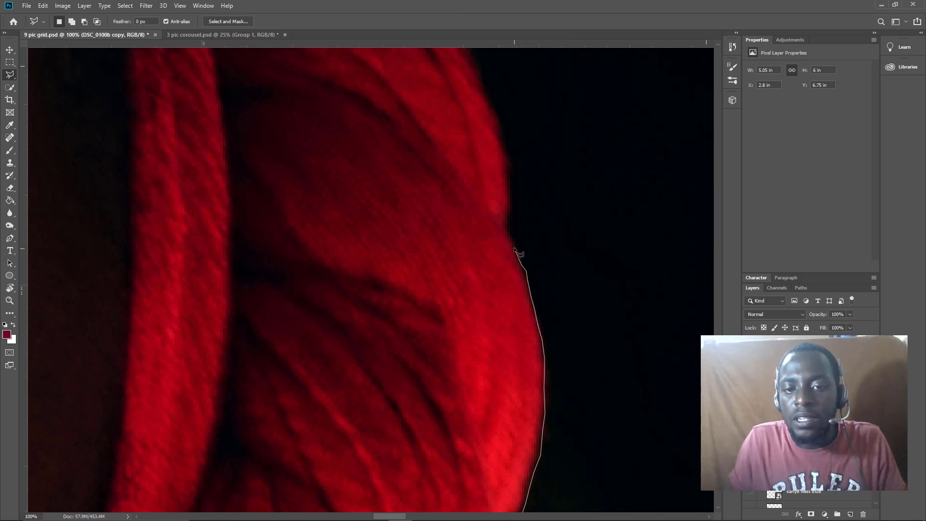
mouse_move(512, 238)
left_mouse_down()
mouse_move(512, 177)
mouse_move(500, 118)
mouse_move(457, 113)
mouse_move(439, 1)
mouse_move(467, 1)
mouse_move(446, 9)
mouse_move(517, 430)
mouse_move(415, 253)
mouse_move(370, 210)
mouse_move(423, 268)
mouse_move(456, 330)
mouse_move(199, 1)
mouse_move(45, 1)
mouse_move(72, 6)
mouse_move(285, 325)
mouse_move(331, 412)
mouse_move(368, 436)
mouse_move(290, 325)
mouse_move(372, 441)
mouse_move(245, 326)
left_mouse_up()
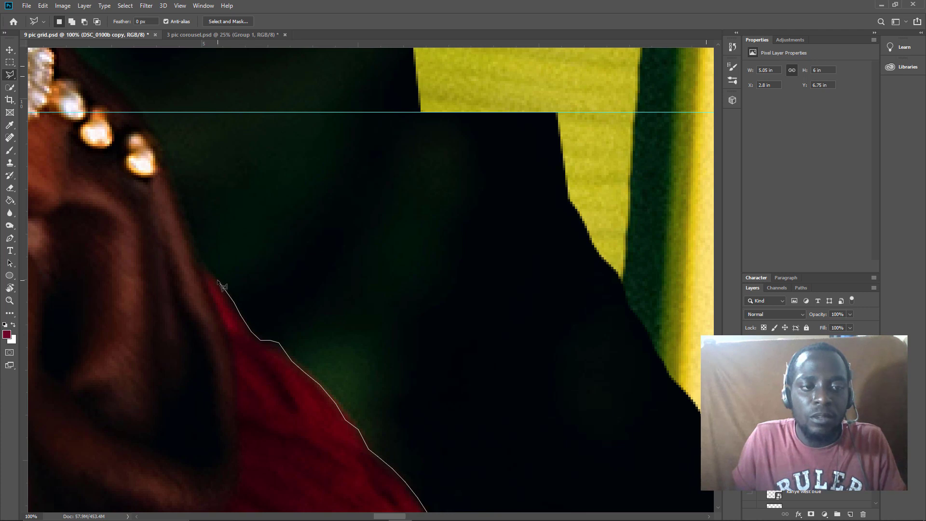
Step: Run the outline past the ear, close it around the dark backdrop over the banana leaf, delete the enclosed area, and deselect
mouse_move(198, 261)
left_mouse_down()
mouse_move(179, 218)
mouse_move(176, 184)
mouse_move(86, 4)
mouse_move(178, 5)
mouse_move(224, 30)
mouse_move(148, 187)
left_mouse_up()
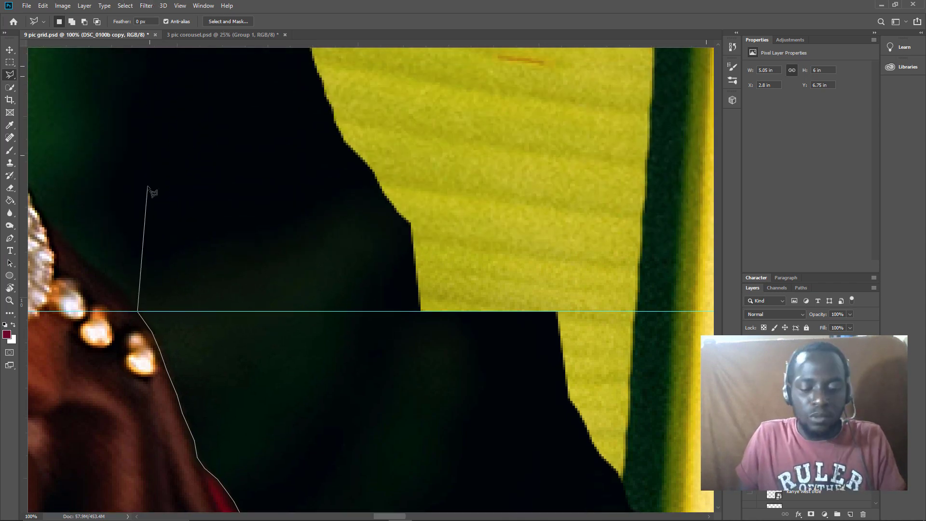
scroll(176, 198, "down", 2)
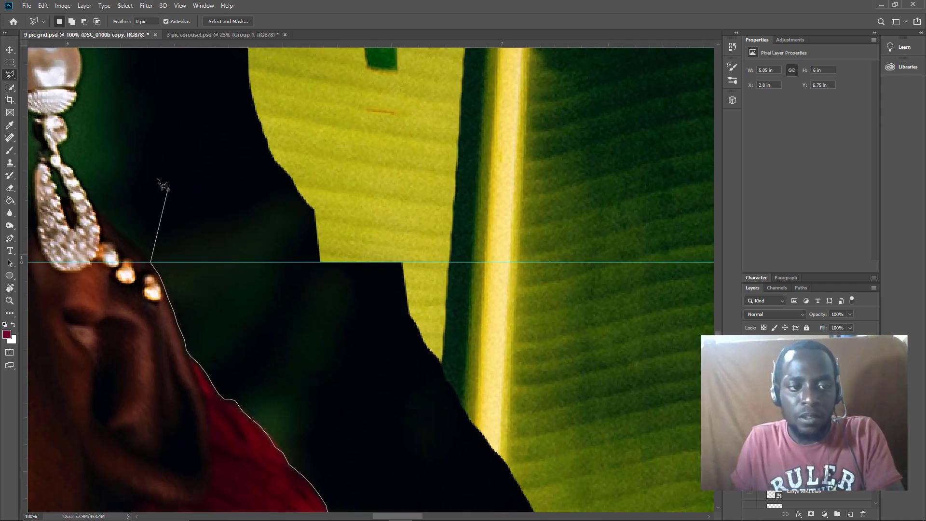
scroll(163, 186, "down", 3)
left_click(228, 138)
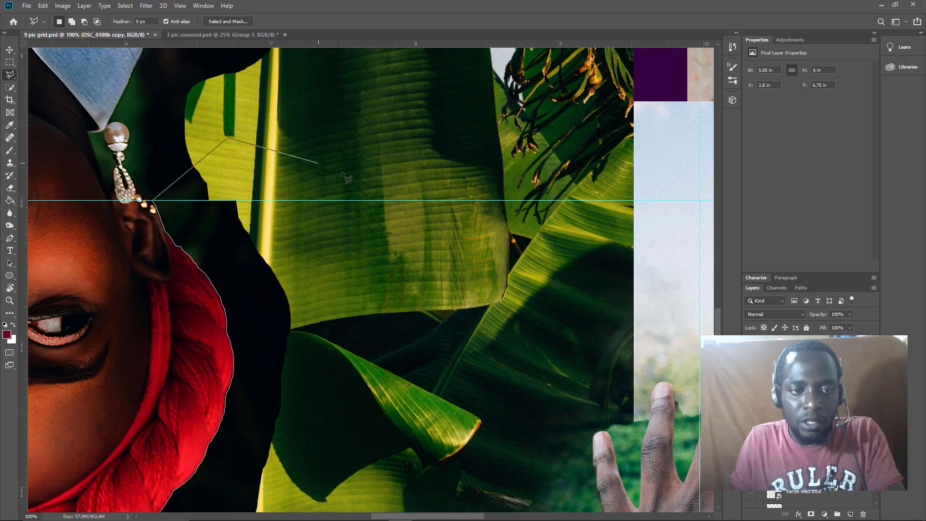
left_click(342, 172)
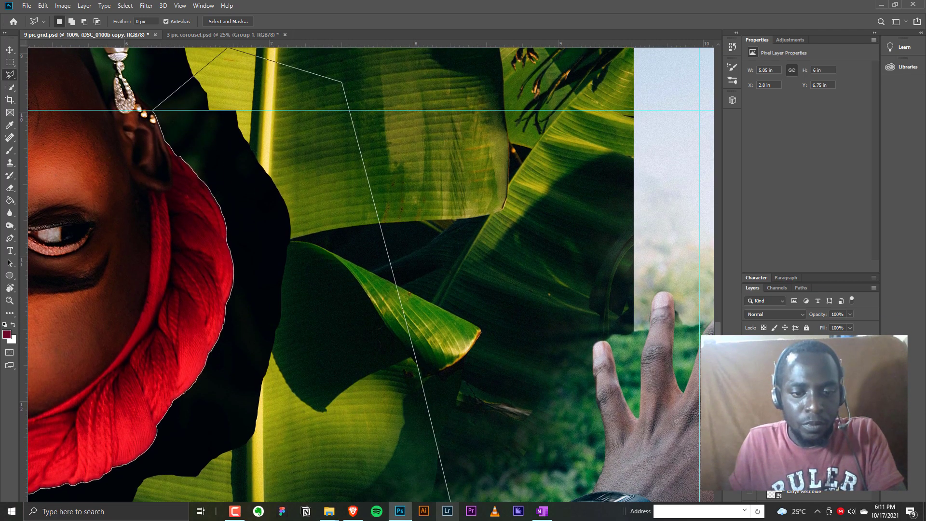
left_click(415, 342)
left_click(403, 421)
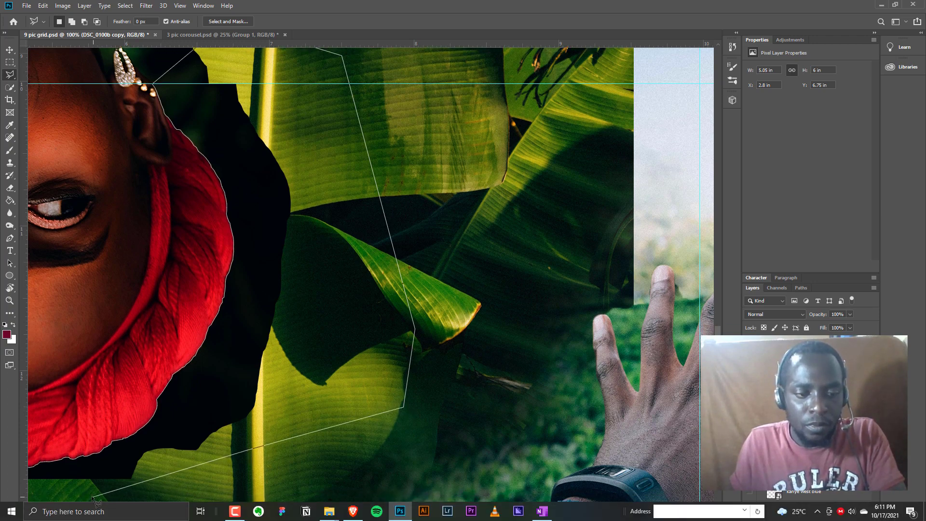
key("Escape")
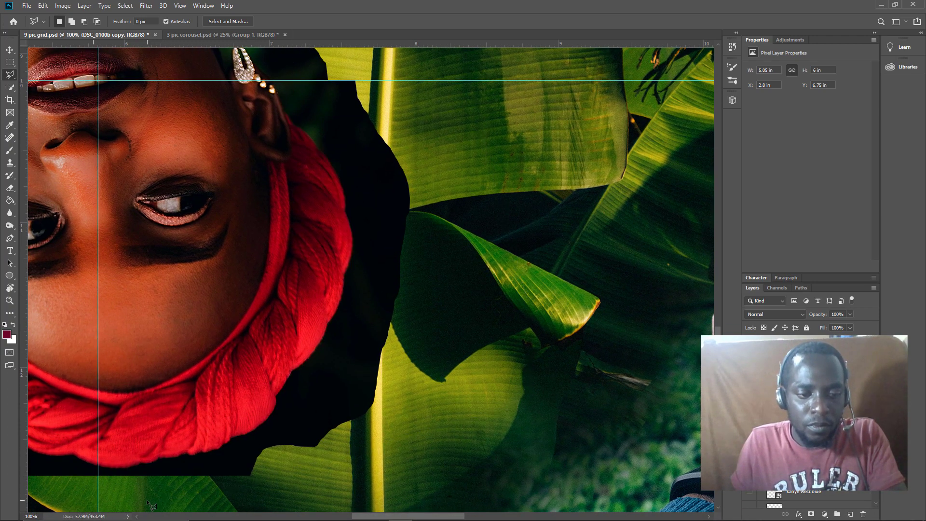
double_click(149, 503)
key("Delete")
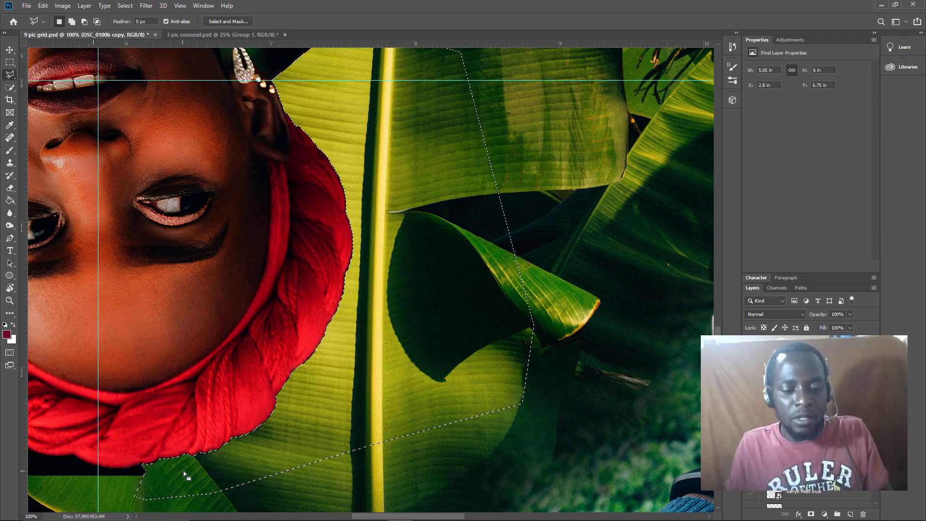
key("ctrl+d")
Step: Examine the cut edge of the headwrap against the leaf and the portrait's place in the whole nine-picture grid
scroll(337, 312, "up", 2)
scroll(336, 312, "up", 2)
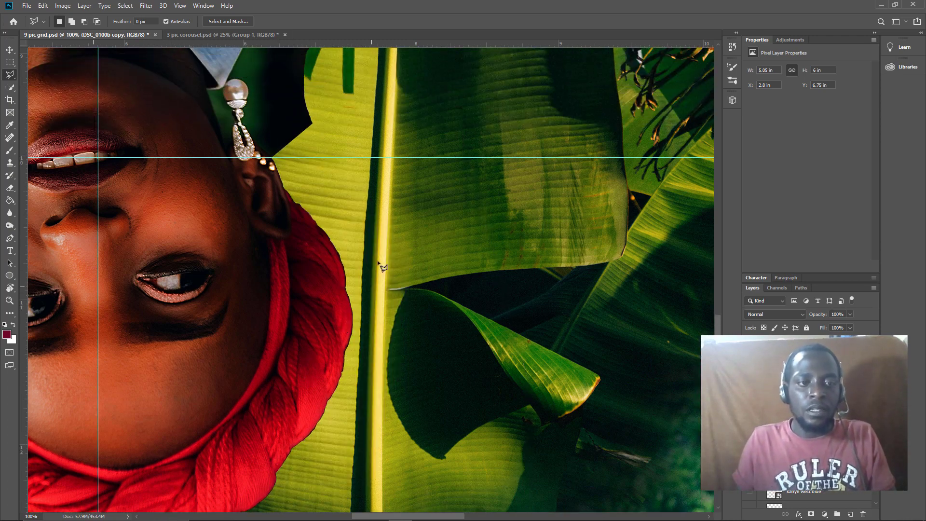
scroll(378, 265, "down", 5)
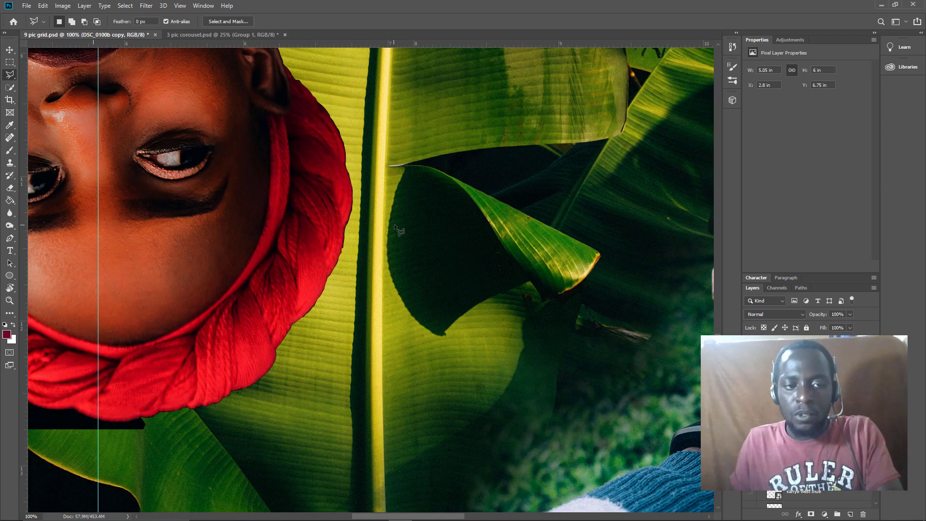
scroll(396, 227, "down", 2)
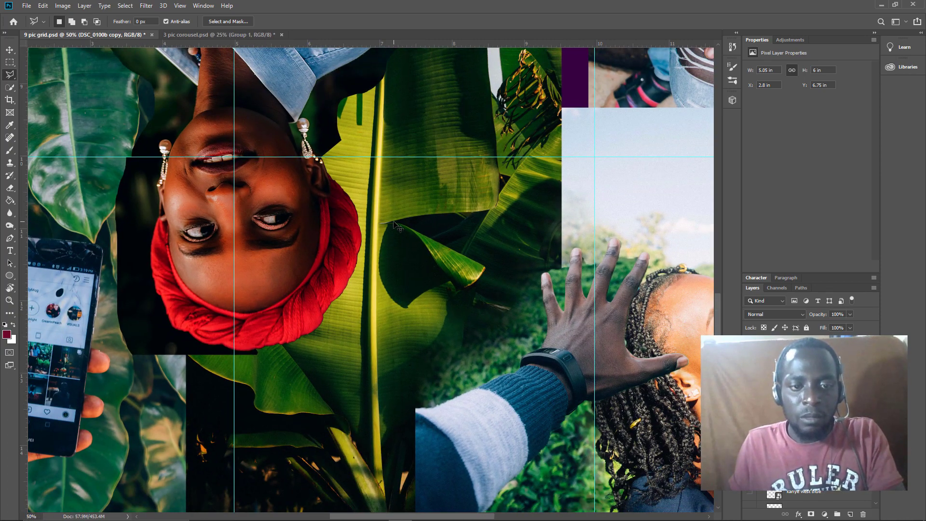
scroll(461, 255, "up", 2)
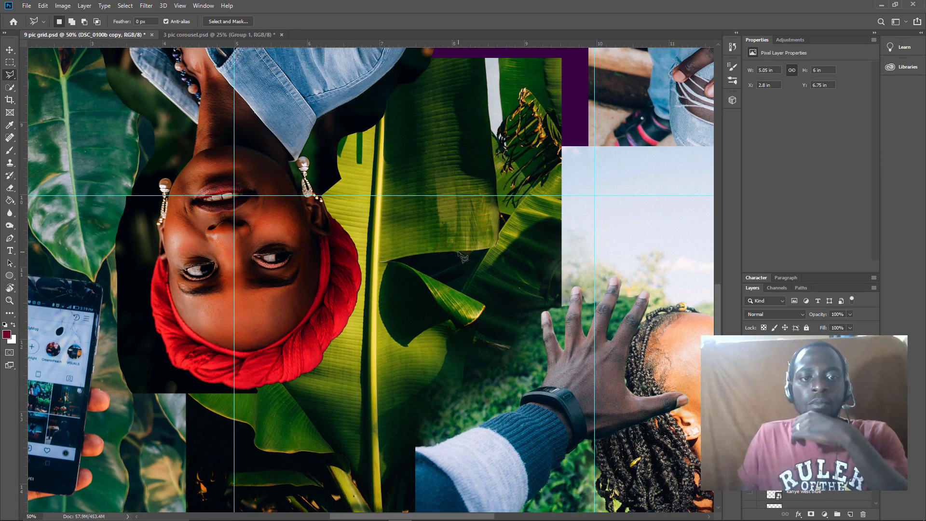
scroll(444, 254, "down", 2)
scroll(452, 262, "up", 3)
scroll(455, 272, "down", 1)
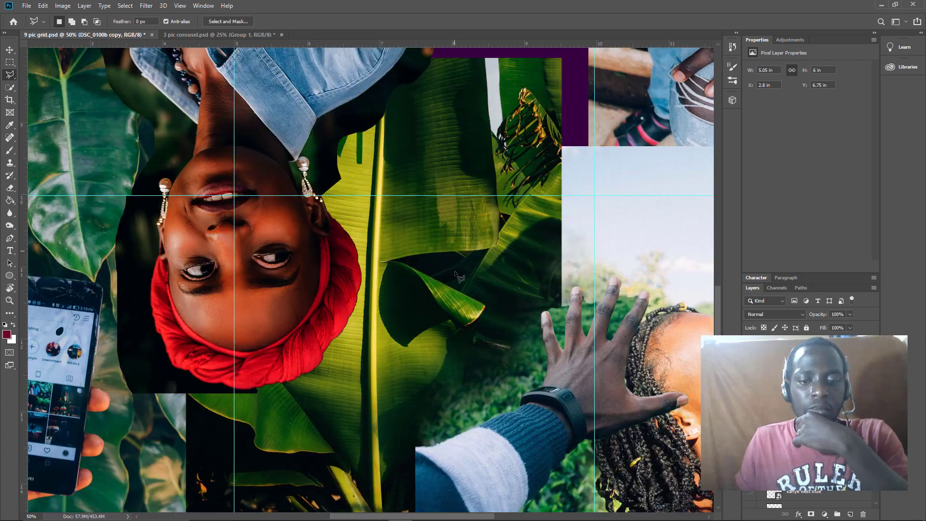
scroll(458, 275, "down", 4)
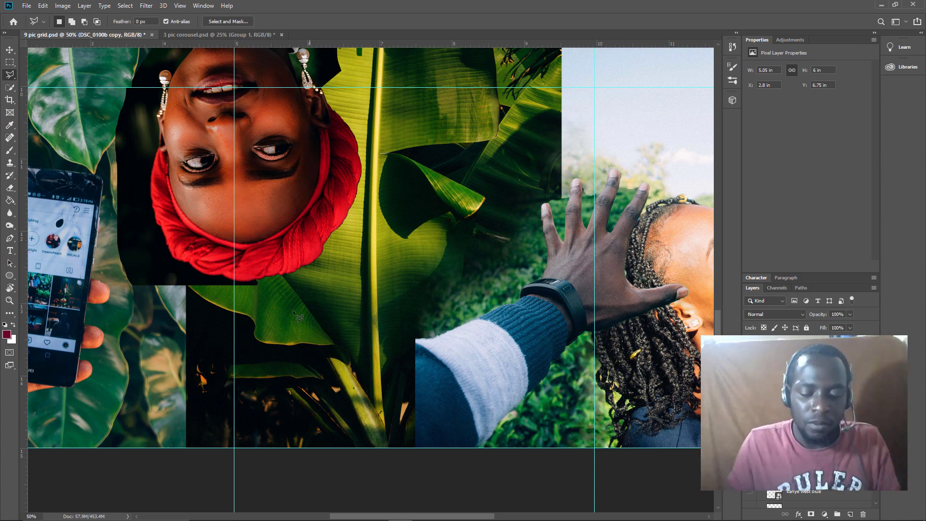
key("ctrl+minus")
key("ctrl+minus")
key("ctrl+minus")
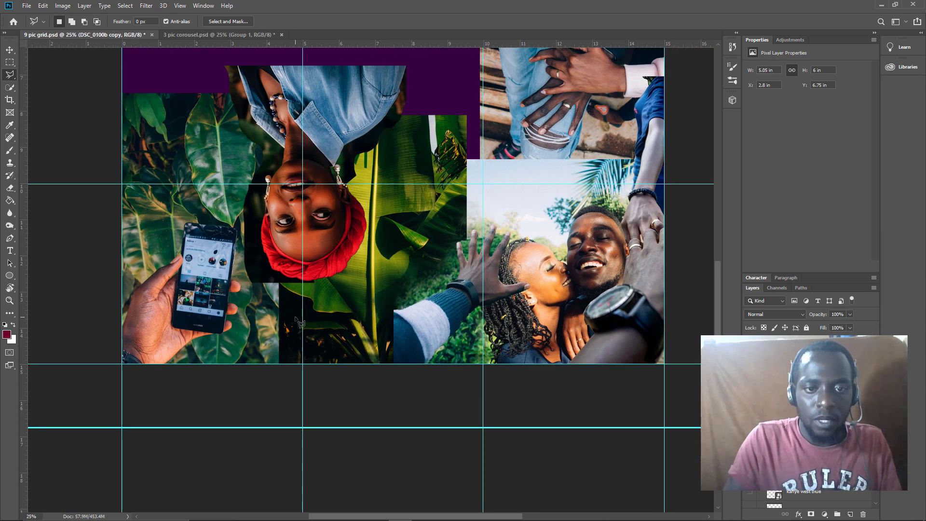
key("ctrl+0")
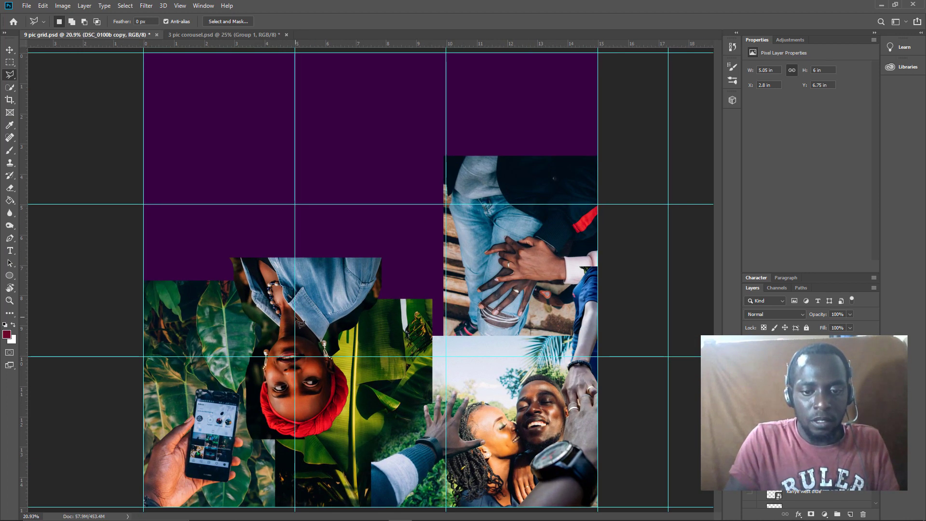
Step: Start a new polygonal outline on the leaf beneath the headwrap and trace the headwrap's lowest edge toward the vertical guide
scroll(296, 318, "up", 2)
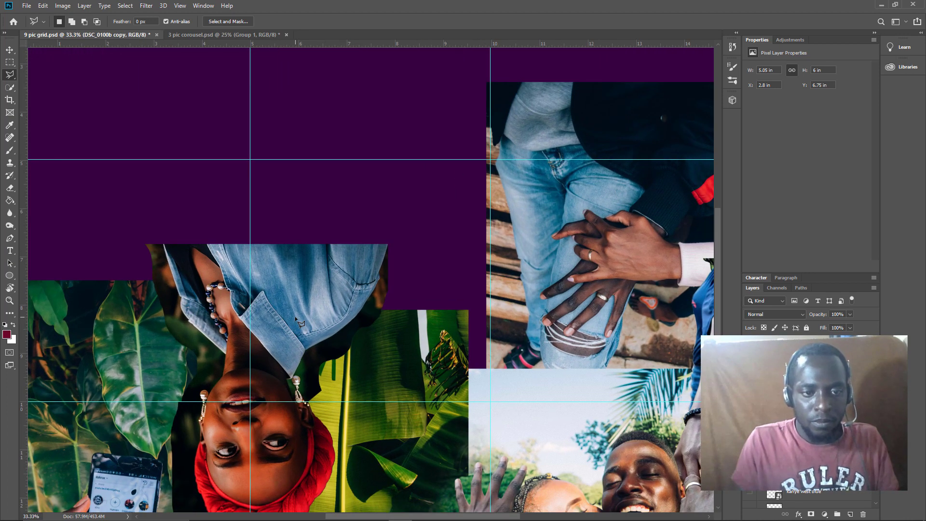
scroll(312, 347, "down", 5)
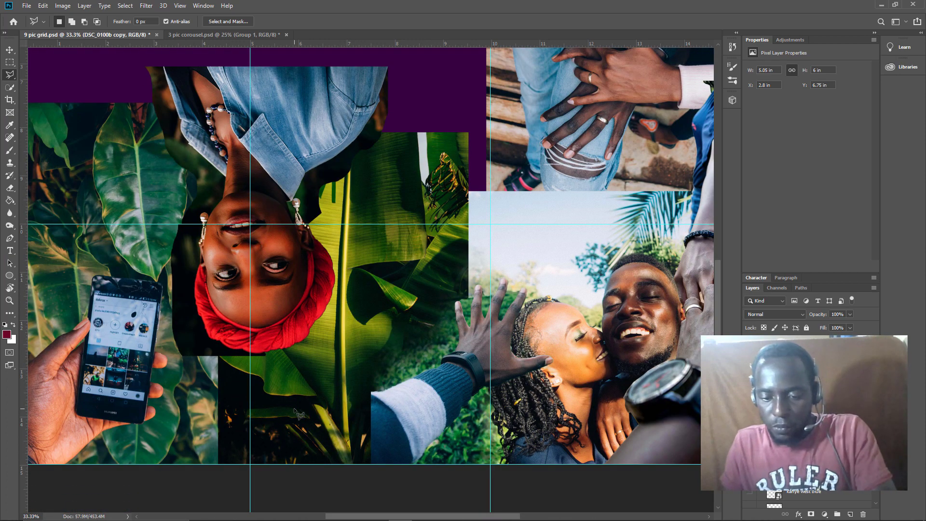
scroll(296, 411, "up", 2)
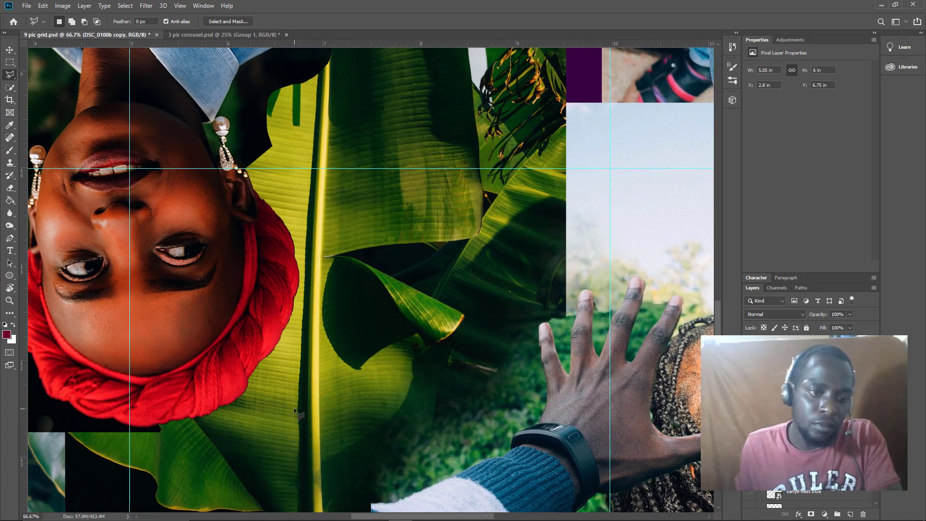
scroll(270, 406, "down", 1)
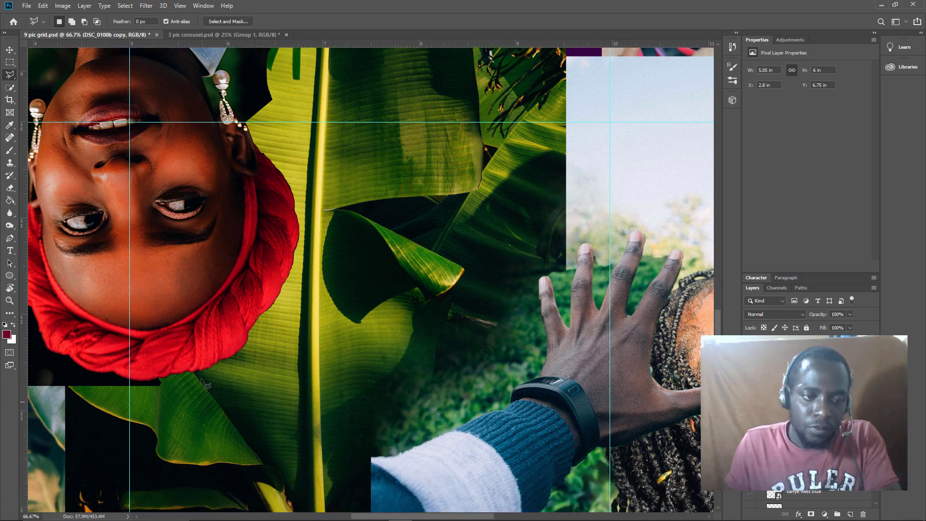
scroll(159, 396, "up", 1)
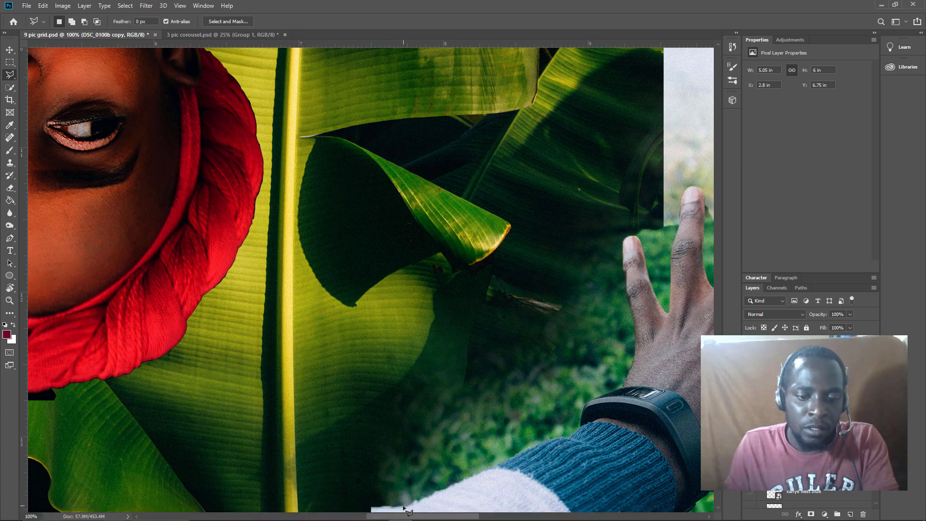
left_click_drag(404, 516, 339, 504)
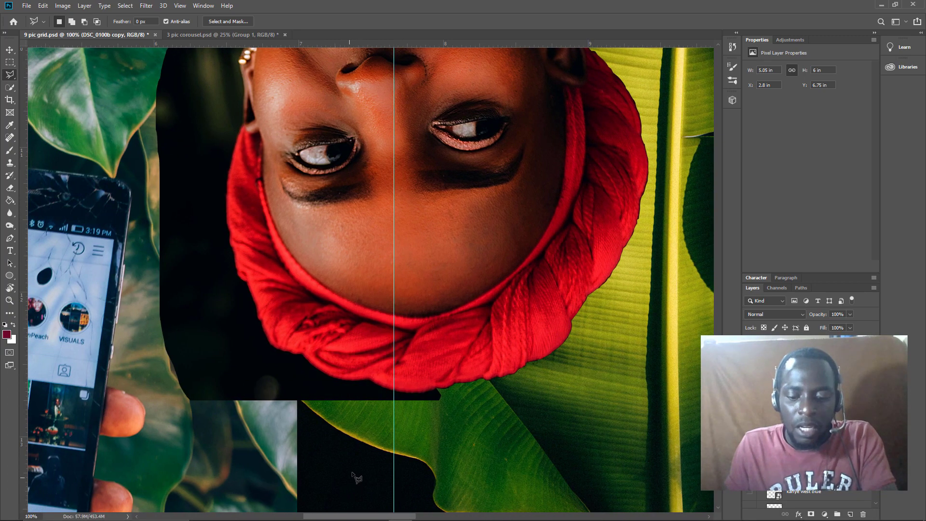
key("ctrl+plus")
scroll(368, 419, "down", 5)
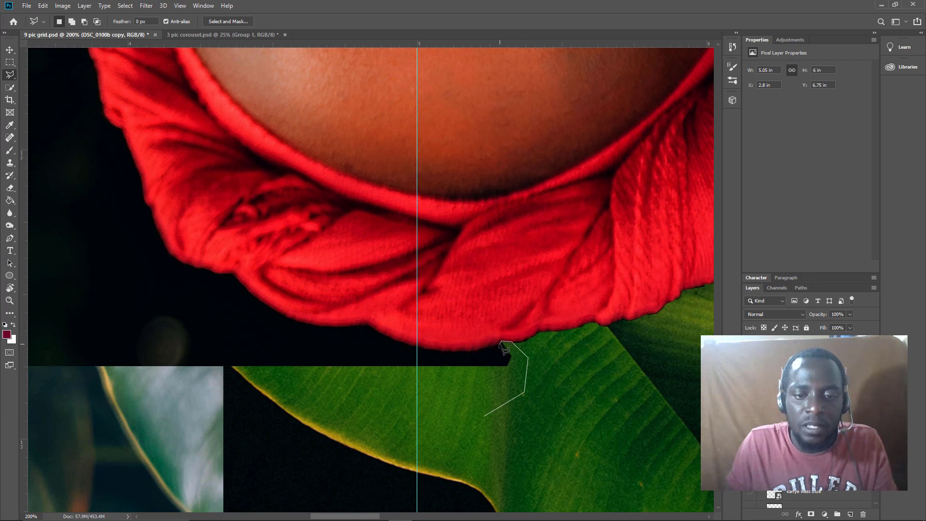
left_click(474, 351)
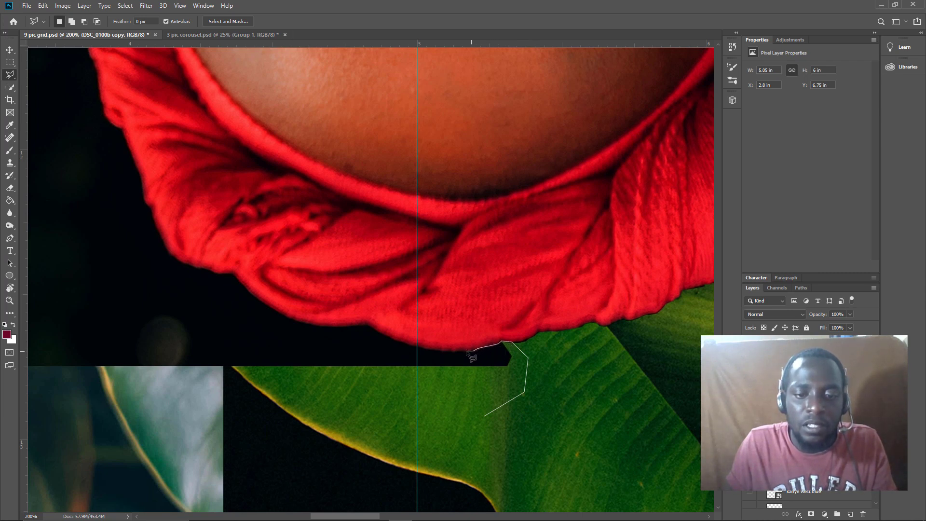
scroll(448, 357, "up", 1)
left_click(437, 354)
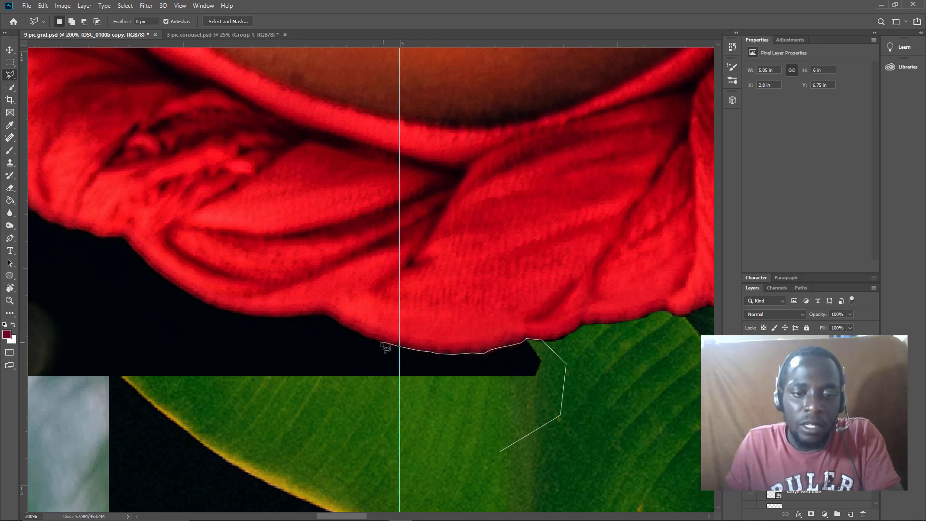
Step: Continue the polygonal outline past the vertical guide along the headwrap's lower edge, heading toward the phone side
left_click(356, 337)
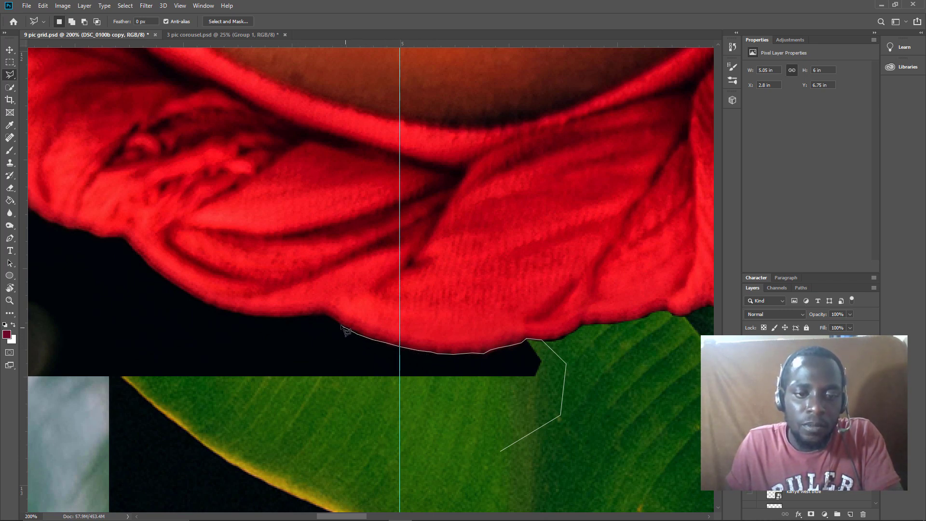
left_click(324, 316)
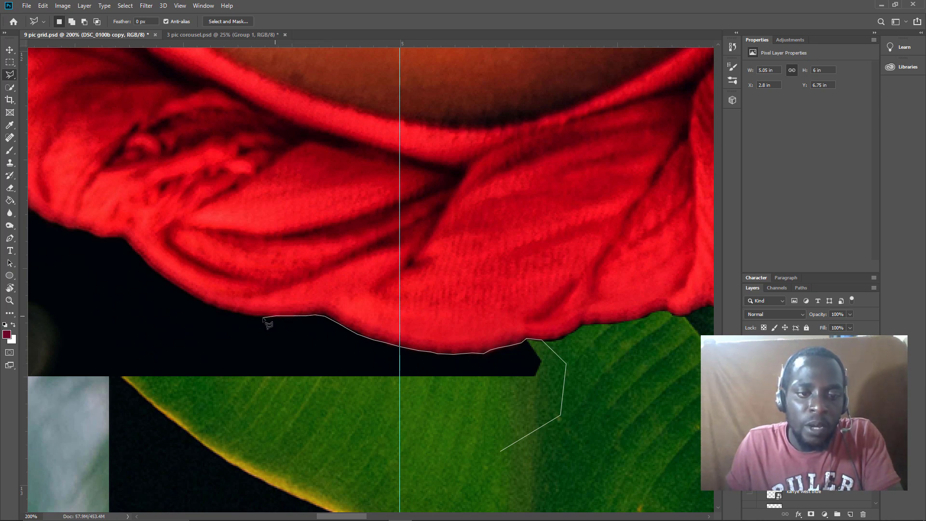
left_click(248, 317)
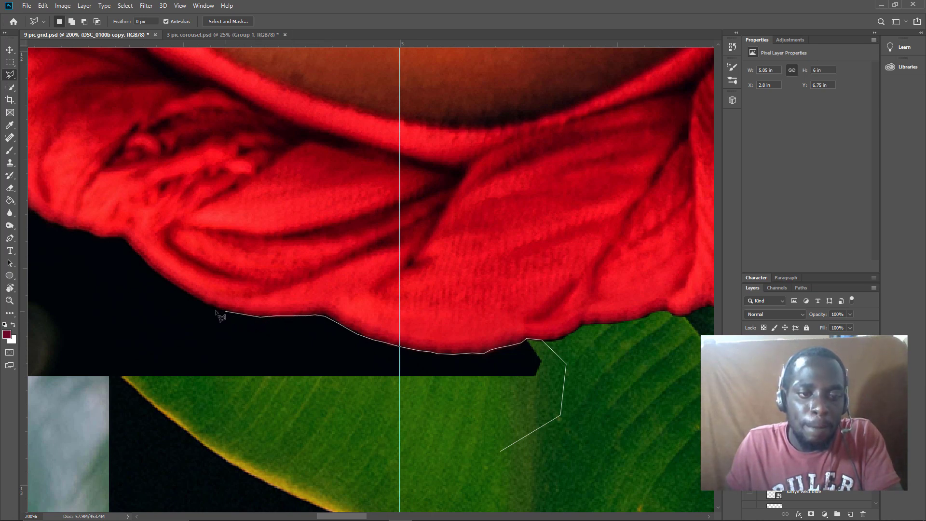
left_click(215, 309)
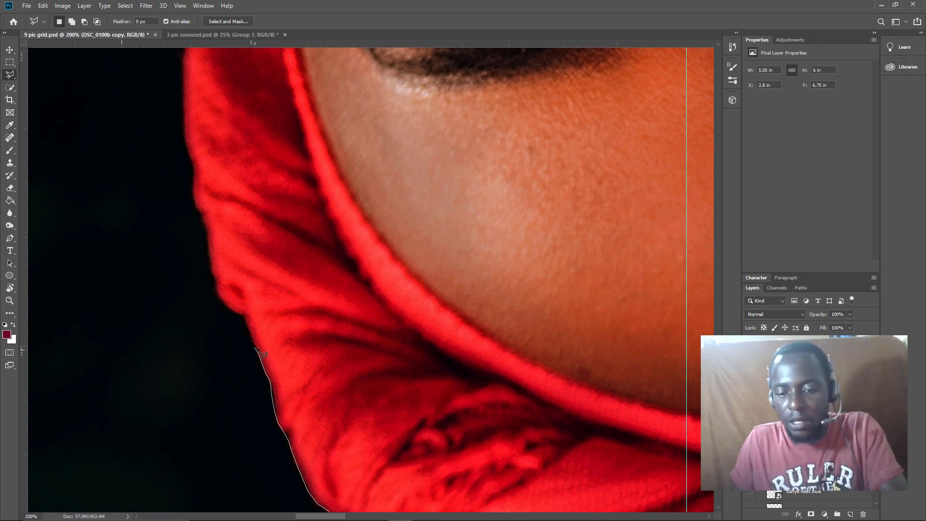
Step: Follow the phone-side edge of the headwrap around its small bump, removing misplaced outline points
scroll(261, 356, "up", 1)
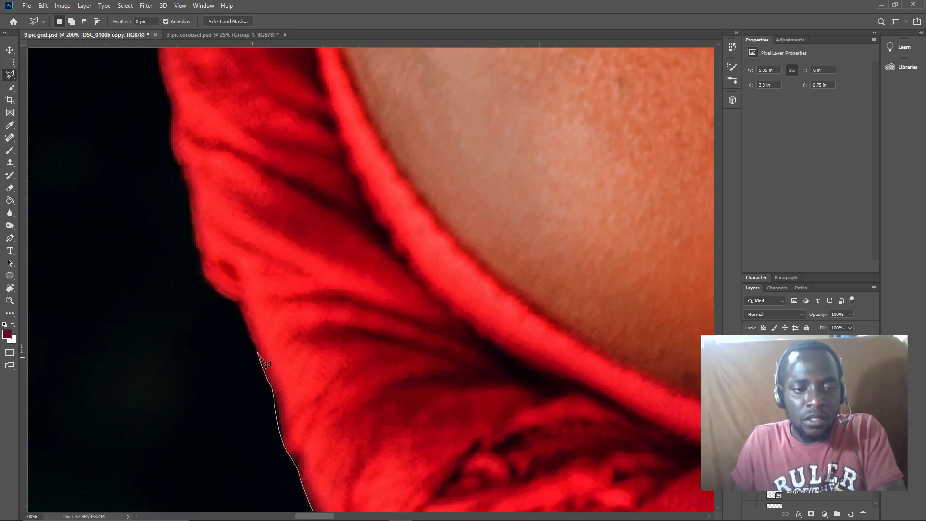
scroll(265, 363, "up", 1)
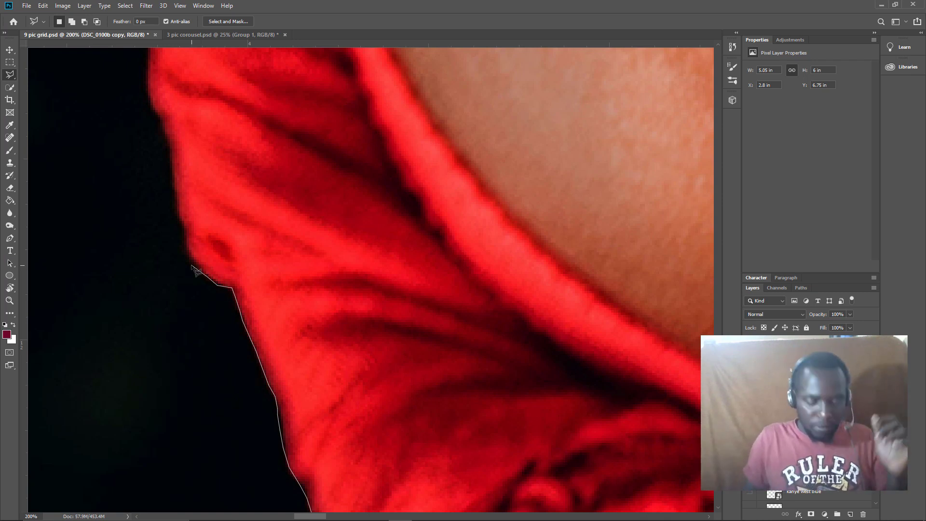
scroll(211, 254, "down", 1)
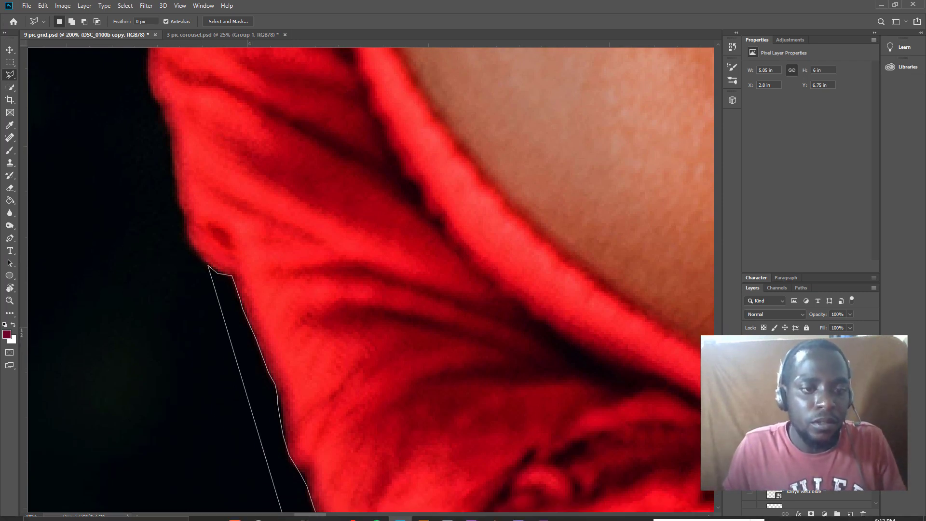
key("BackSpace")
key("BackSpace")
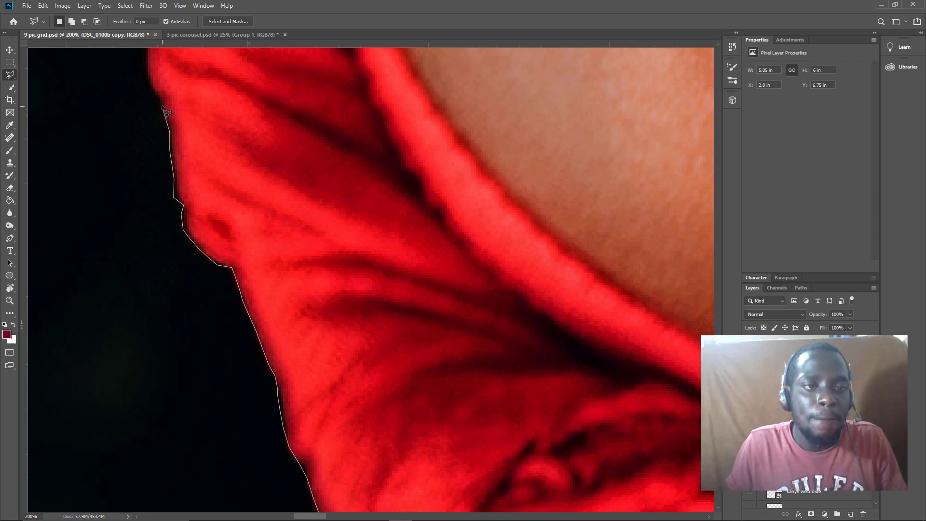
Step: Extend the outline up the phone-side edge of the headwrap to eyebrow level, removing the stray points on the dark backdrop
scroll(148, 80, "up", 5)
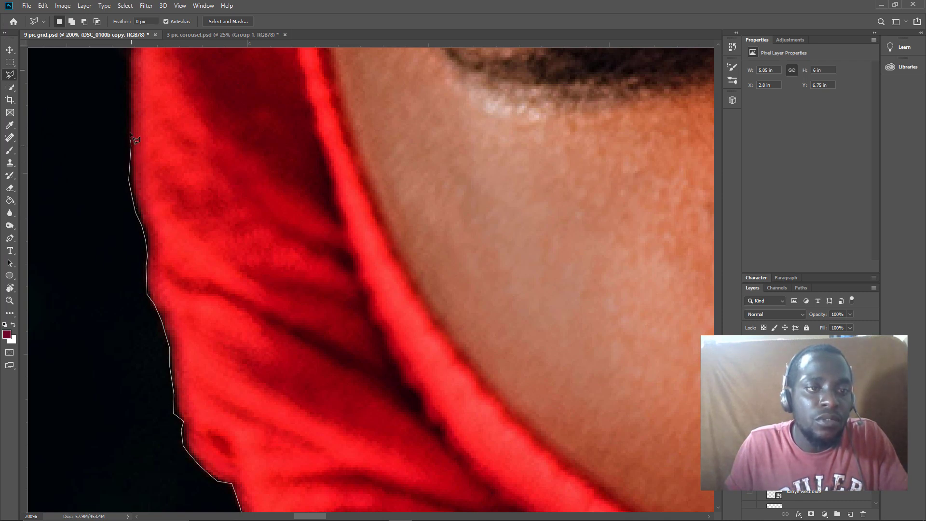
scroll(136, 133, "up", 5)
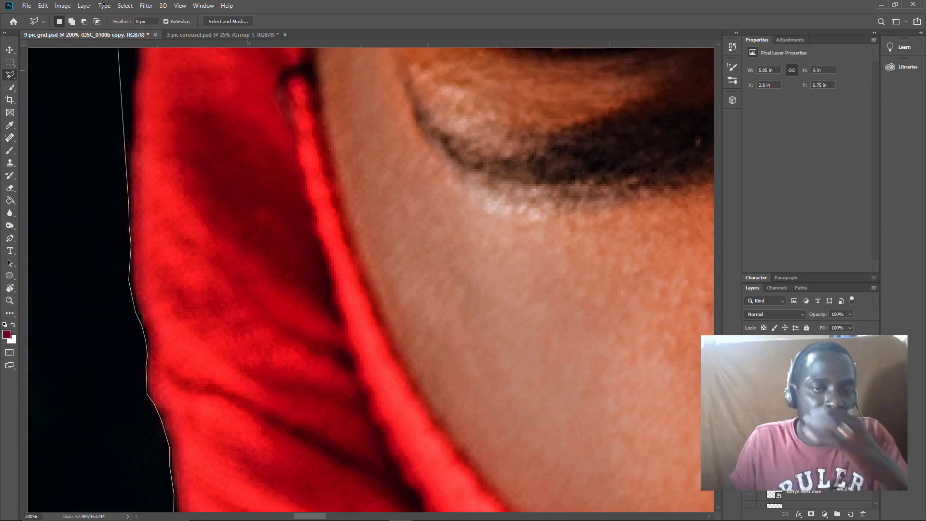
key("BackSpace")
key("BackSpace")
key("BackSpace")
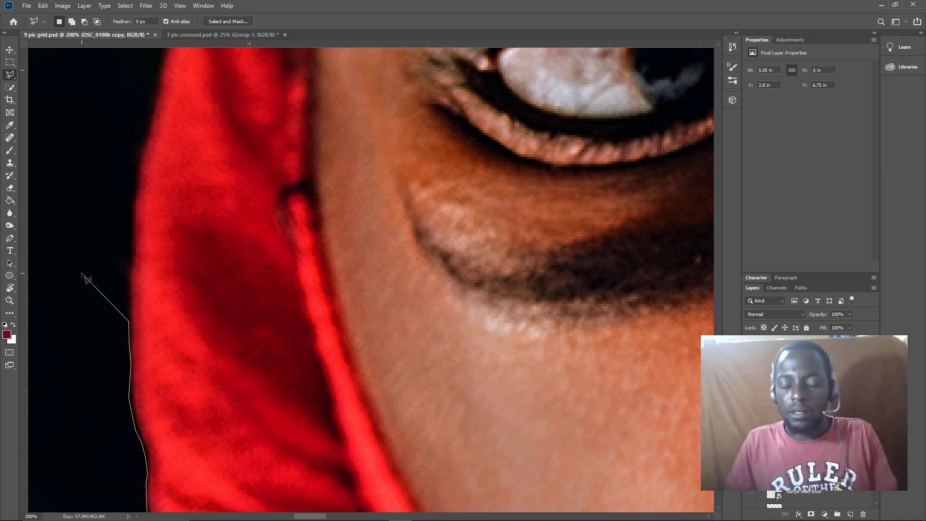
scroll(360, 405, "down", 1)
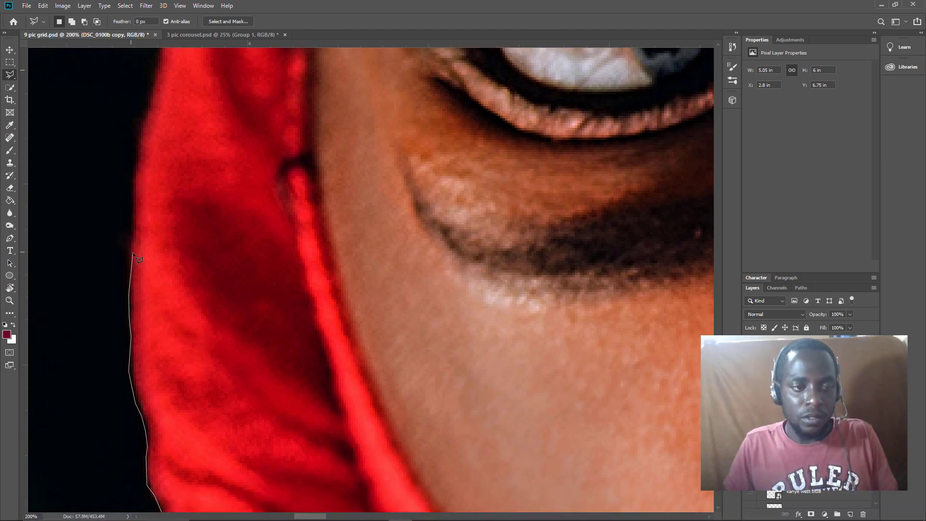
left_click(126, 241)
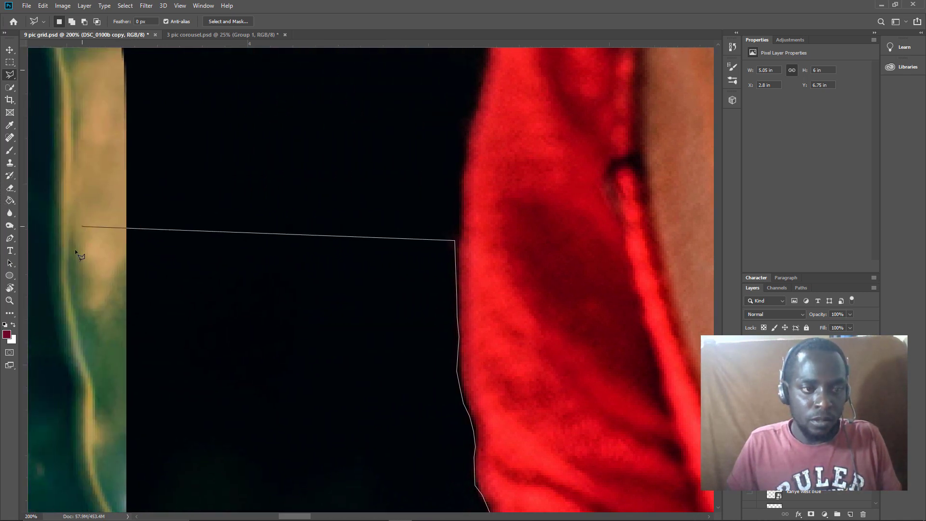
Step: Close the outline around the dark backdrop between the phone and the headwrap, delete the enclosed area, and deselect
left_click(81, 256)
left_click(67, 435)
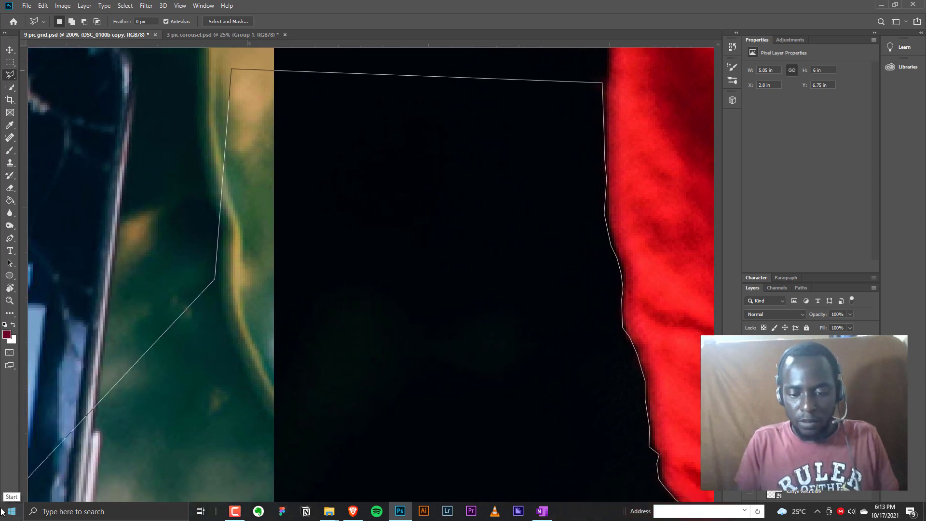
key("ctrl+minus")
key("ctrl+minus")
key("ctrl+minus")
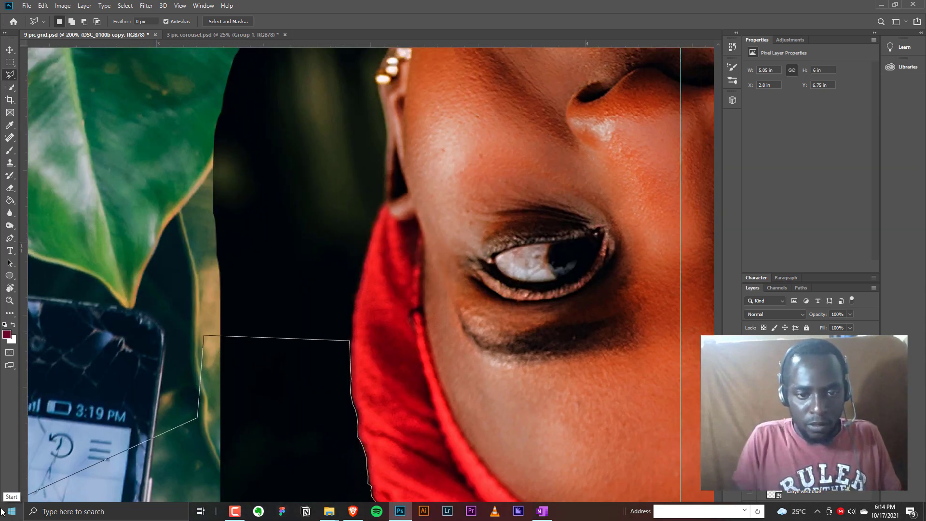
key("ctrl+minus")
key("ctrl+minus")
key("ctrl+minus")
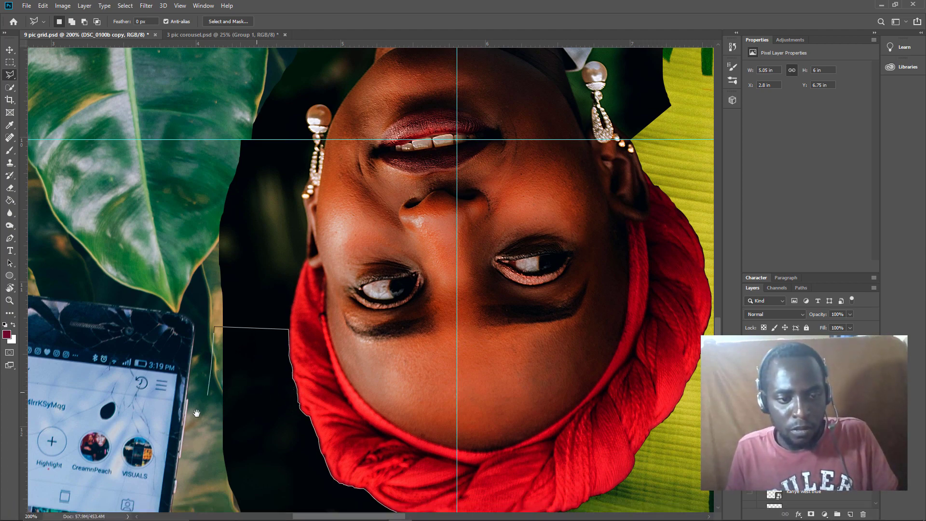
left_click_drag(199, 444, 247, 121)
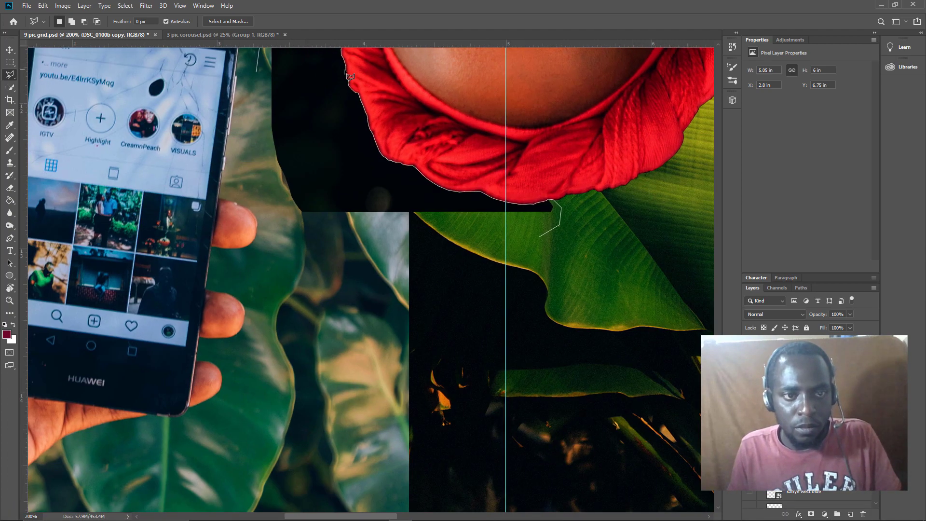
left_click(220, 257)
left_click(526, 263)
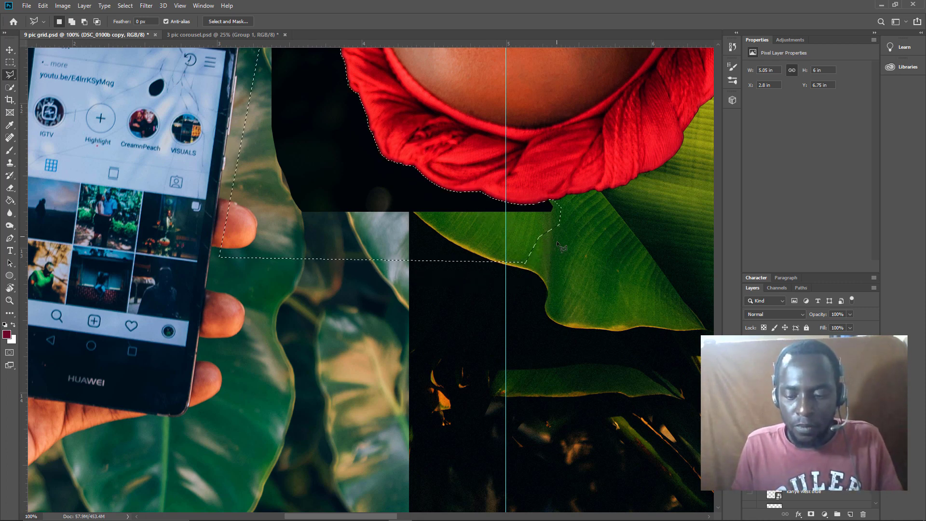
left_click(540, 238)
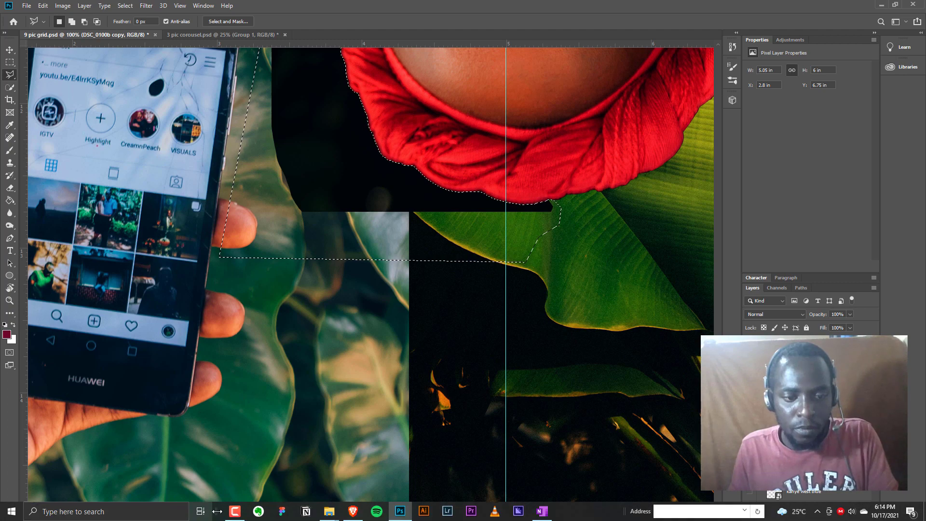
key("ctrl+d")
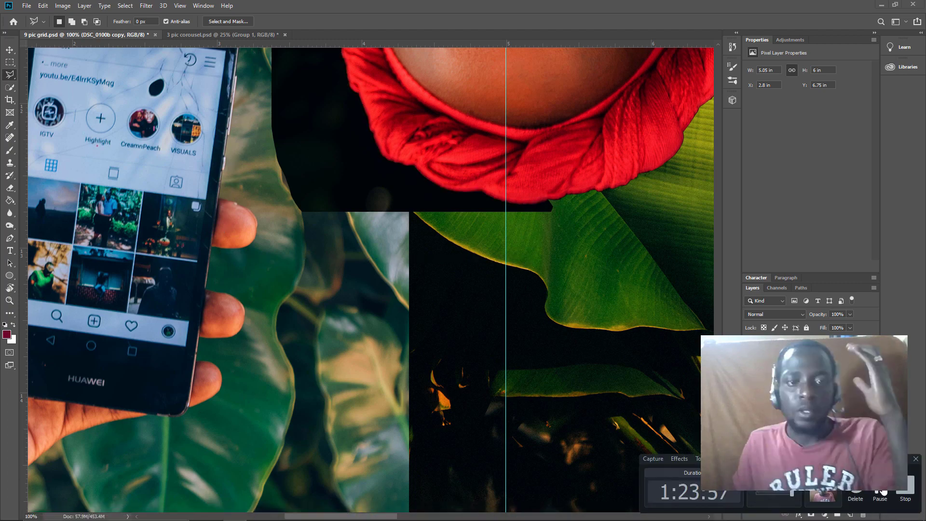
Step: Outline the phone-side edge of the red headwrap with the Polygonal Lasso, from brow level up to the ear
scroll(391, 155, "up", 2)
scroll(391, 156, "up", 2)
scroll(387, 151, "up", 6)
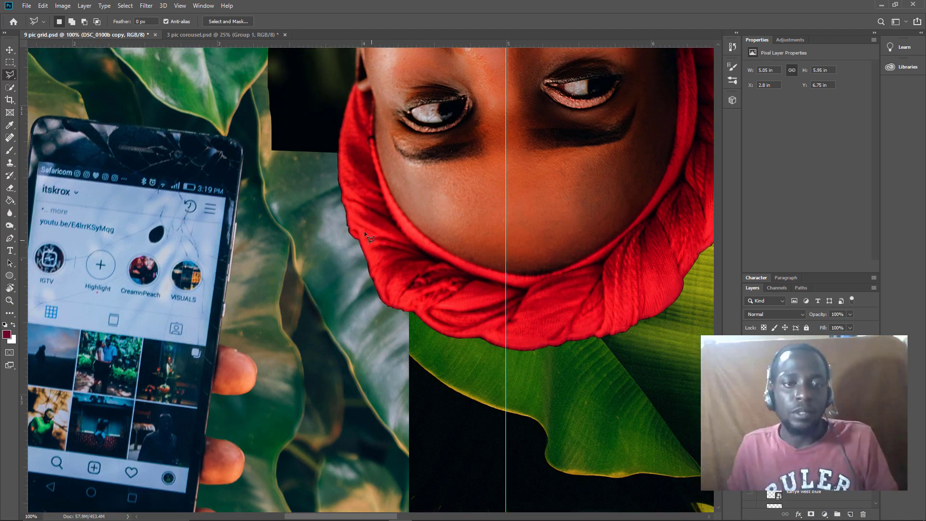
scroll(369, 172, "up", 4)
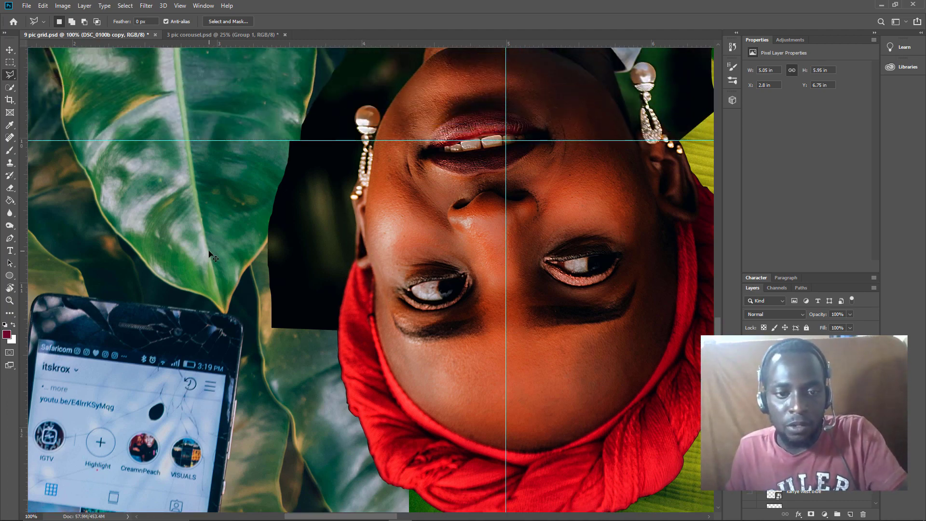
scroll(211, 254, "up", 3)
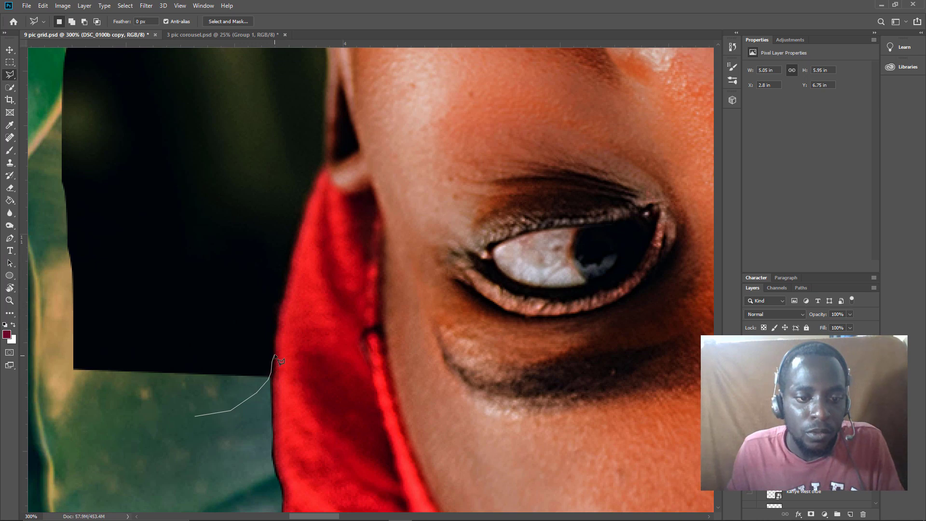
scroll(280, 360, "up", 1)
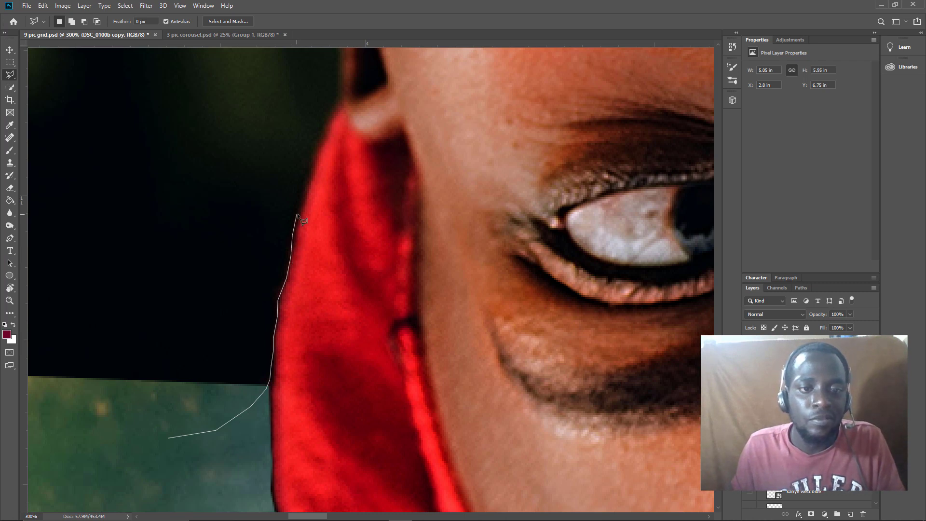
left_click(311, 161)
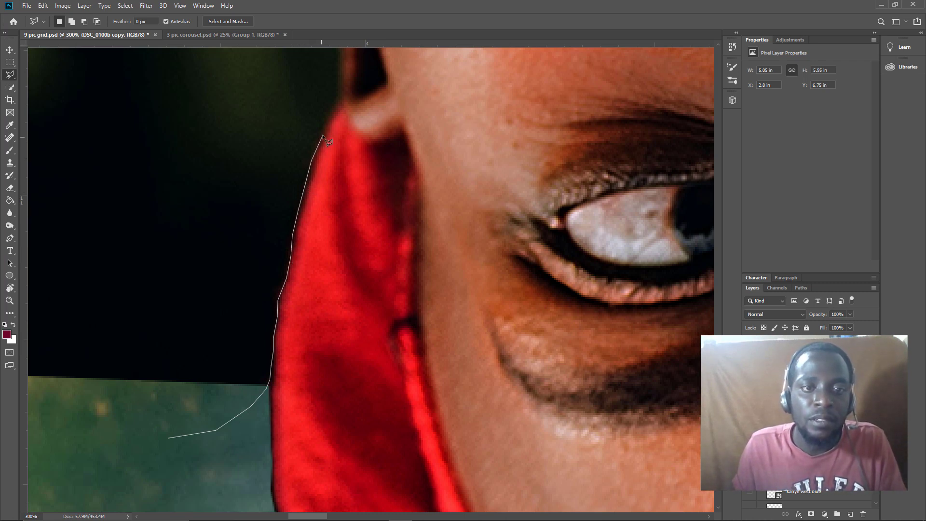
left_click(339, 101)
Step: Continue the outline along the ear and the beaded earring up to the edge of its pearl
scroll(340, 145, "up", 5)
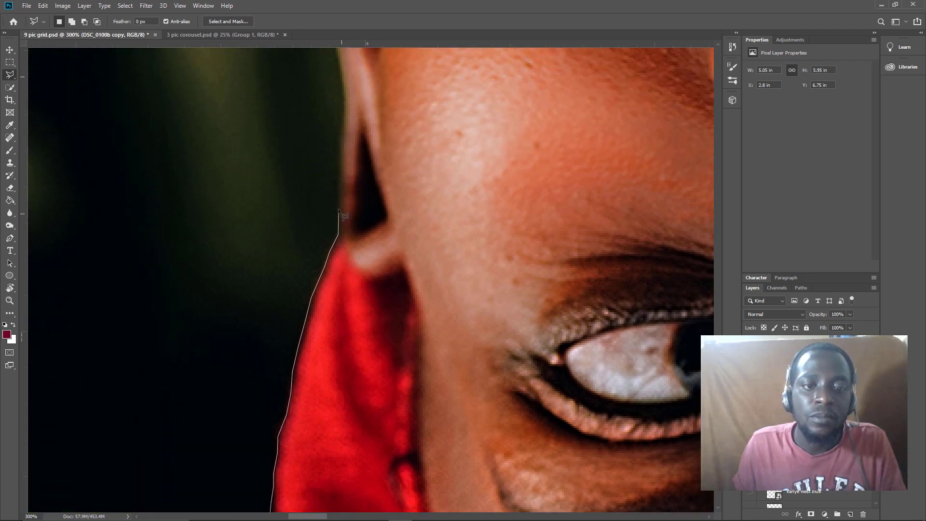
left_click(343, 114)
scroll(338, 193, "up", 6)
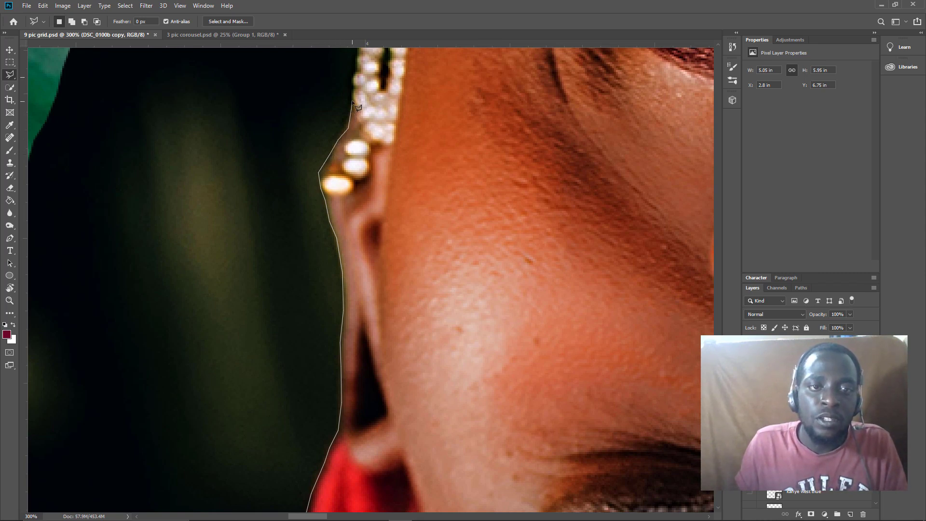
scroll(357, 106, "up", 5)
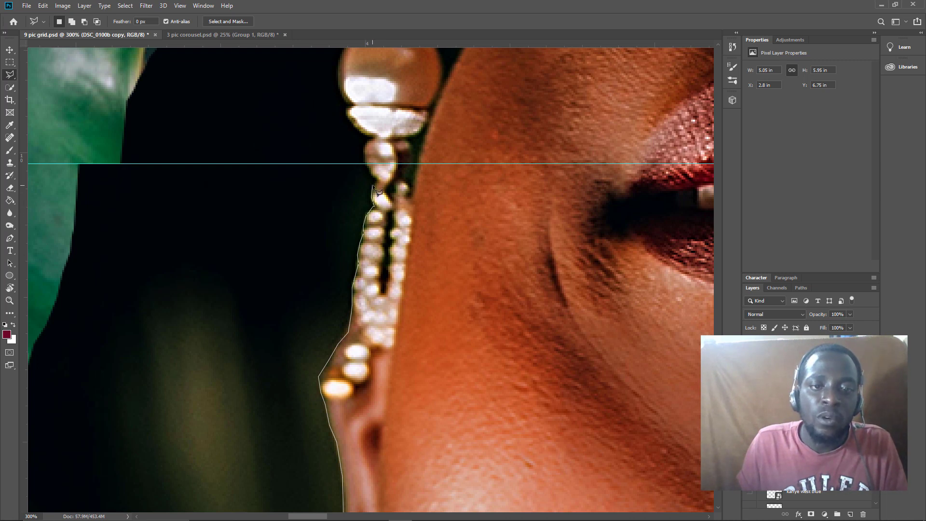
left_click(369, 139)
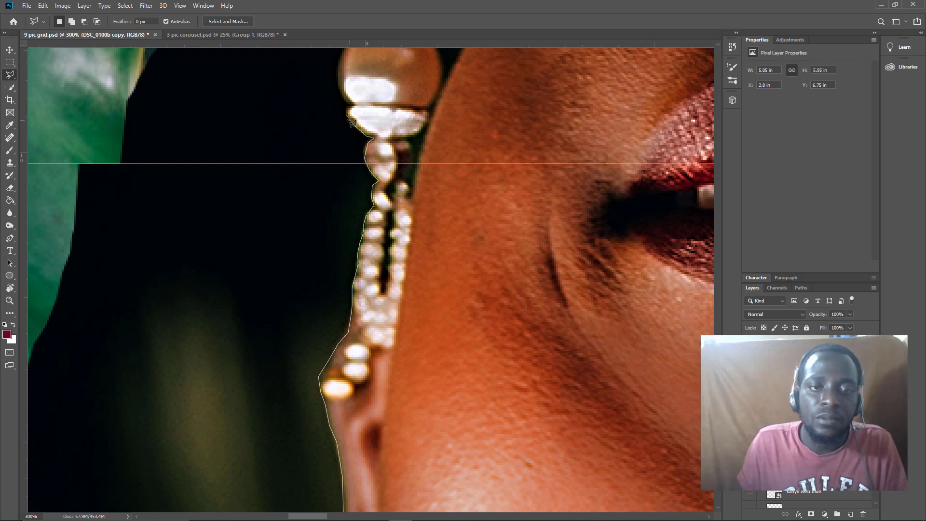
left_click(345, 98)
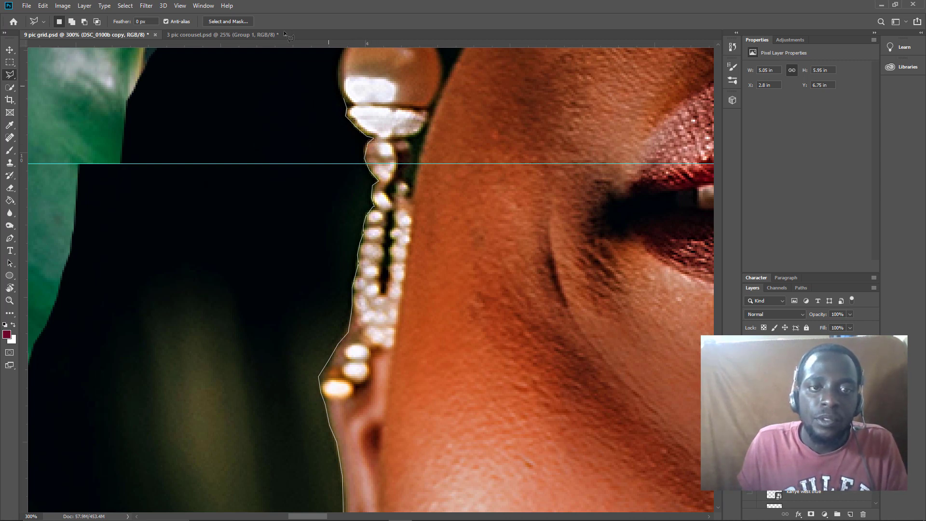
Step: Close the outline around the dark backdrop beside the ear and earring, delete the enclosed area, and deselect
left_click(137, 101)
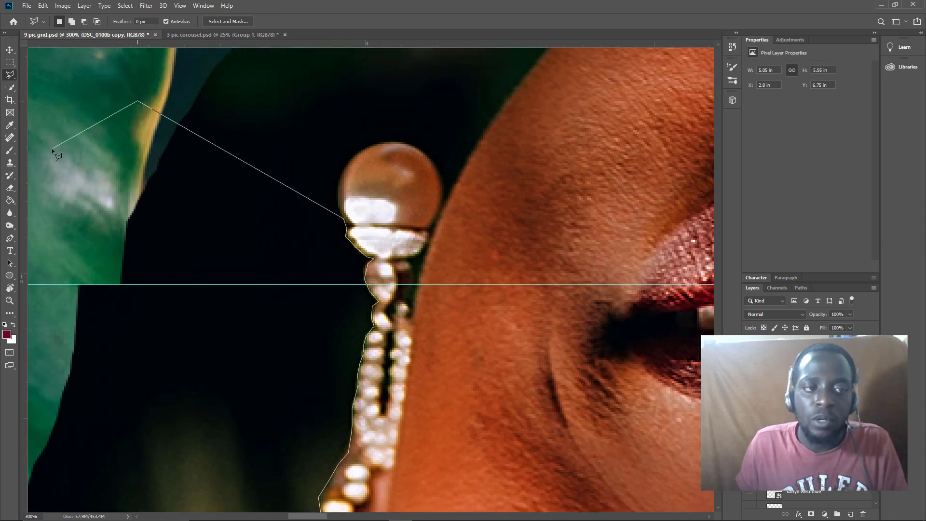
left_click(51, 149)
scroll(56, 137, "down", 5)
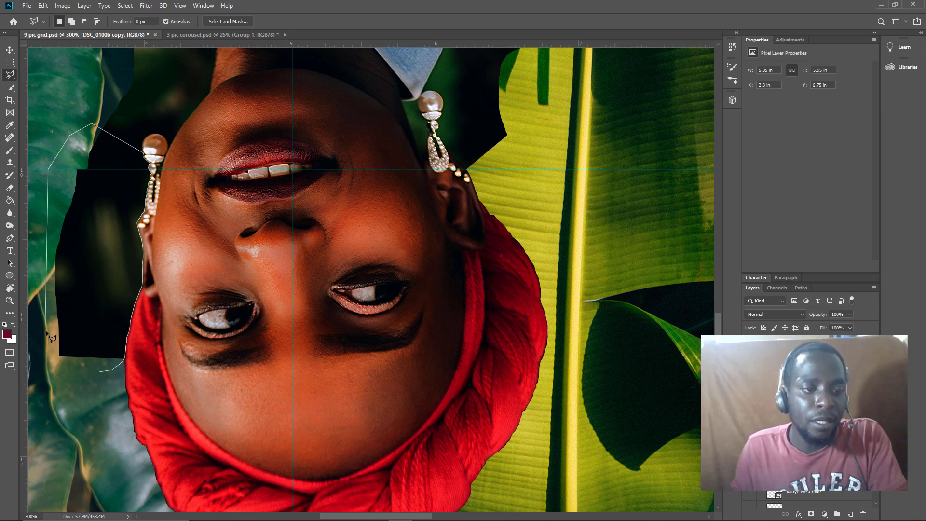
left_click(30, 357)
double_click(50, 377)
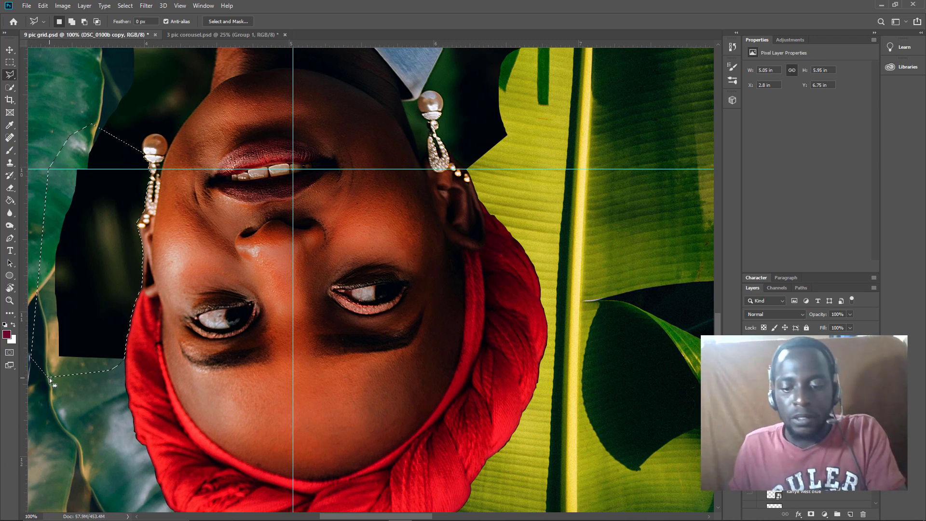
key("Delete")
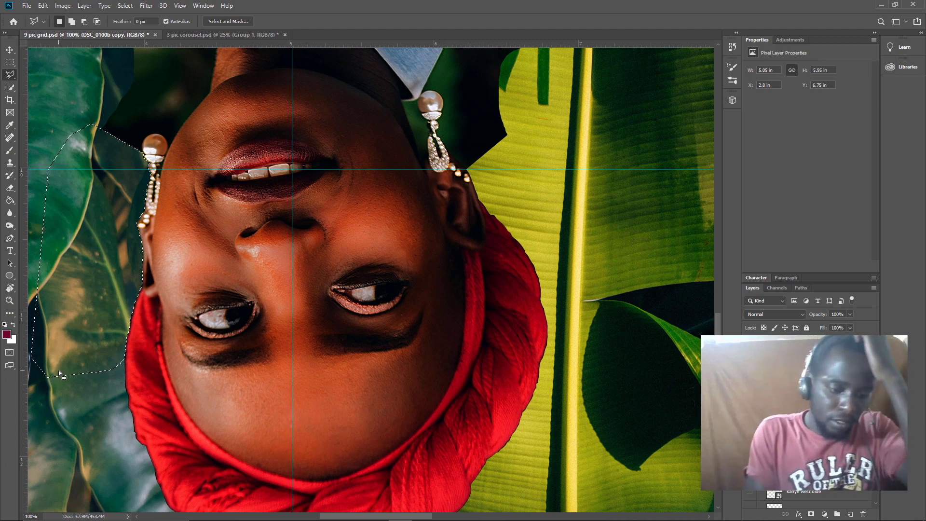
key("ctrl+d")
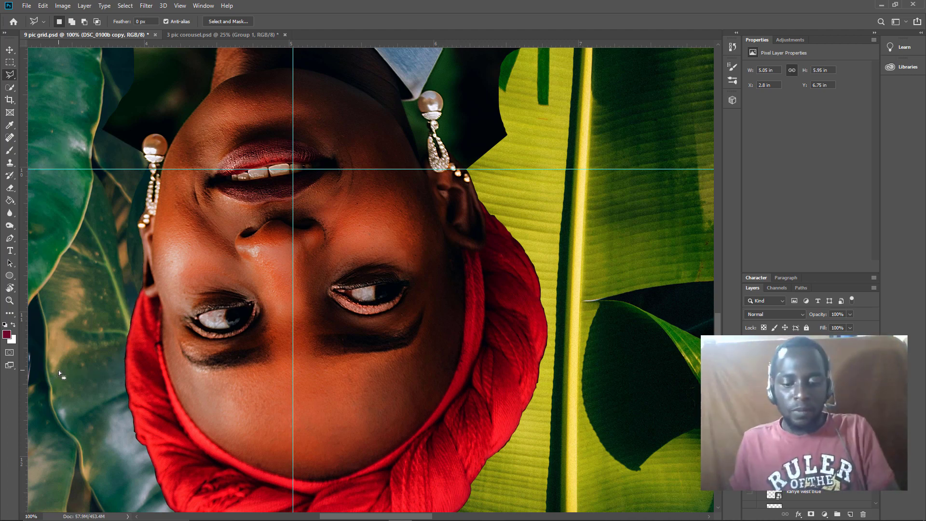
Step: Review the whole grid, checking how the phone, portrait, banana leaf and couple pictures fit together
key("ctrl+minus")
key("ctrl+minus")
key("ctrl+minus")
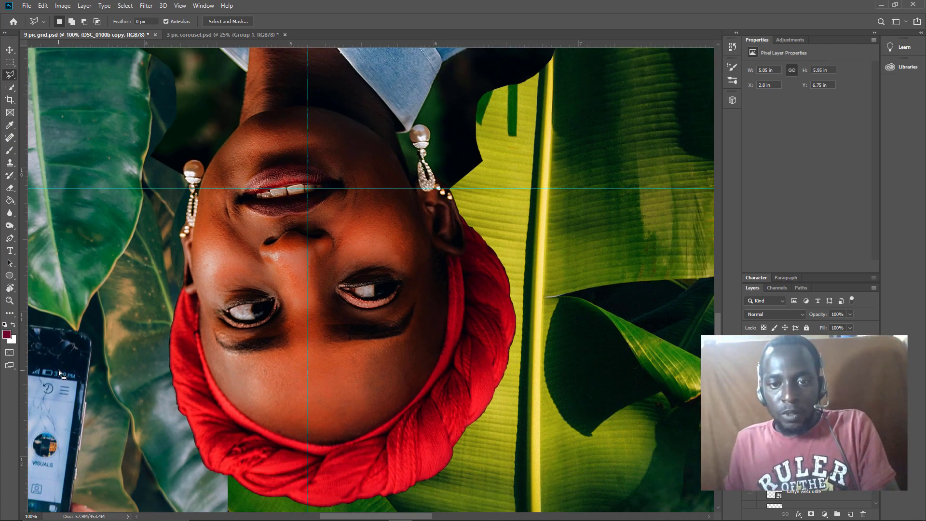
key("ctrl+minus")
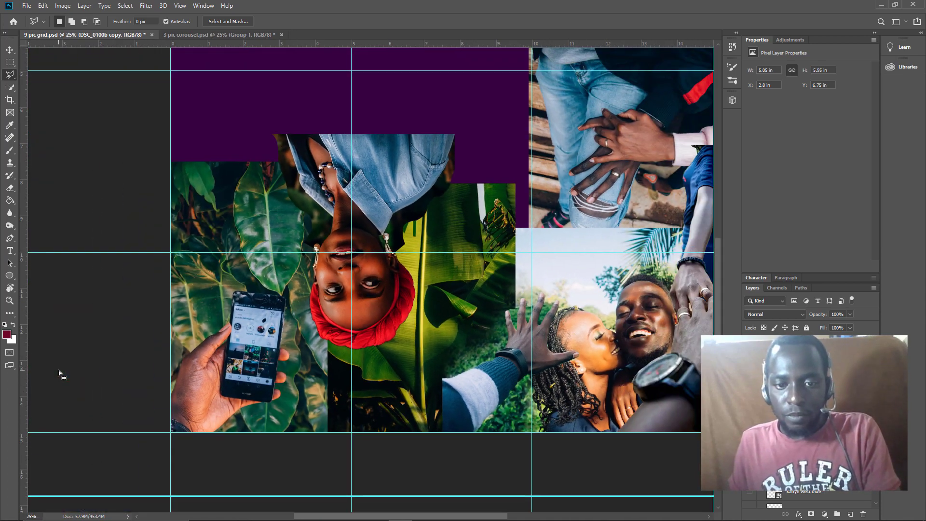
scroll(609, 314, "down", 5)
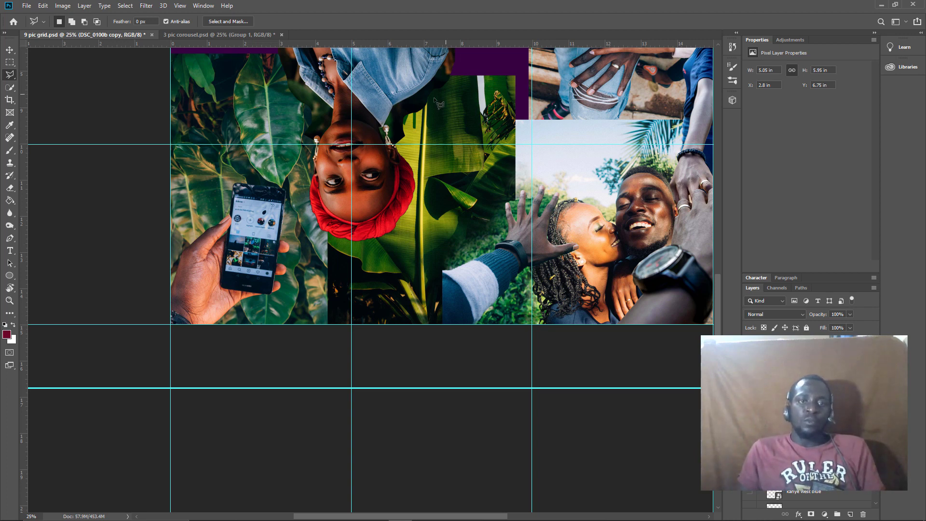
scroll(465, 153, "up", 3)
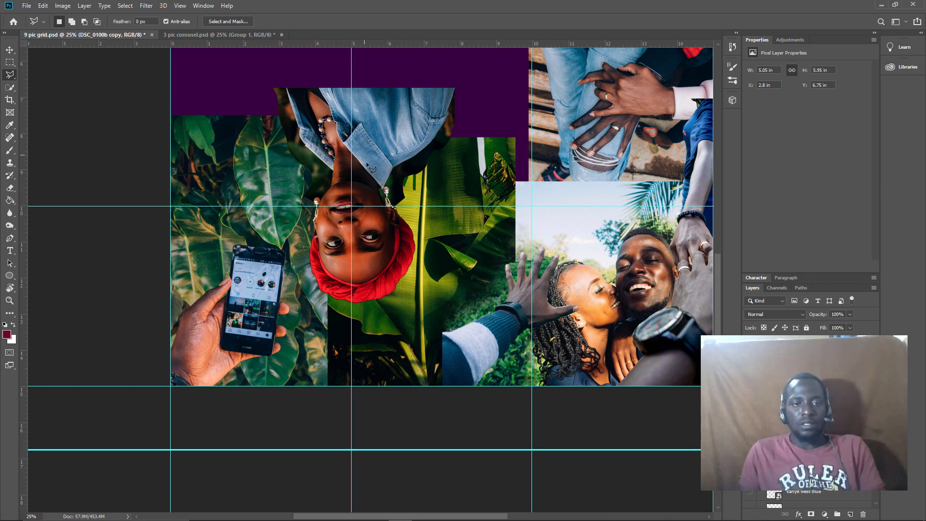
scroll(365, 215, "down", 3)
scroll(368, 229, "up", 4)
scroll(365, 227, "up", 3)
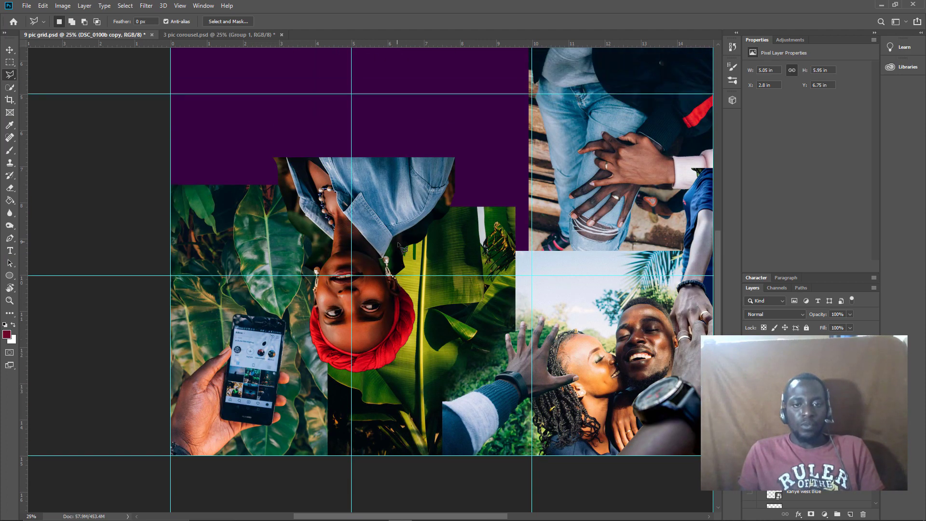
scroll(414, 279, "down", 3)
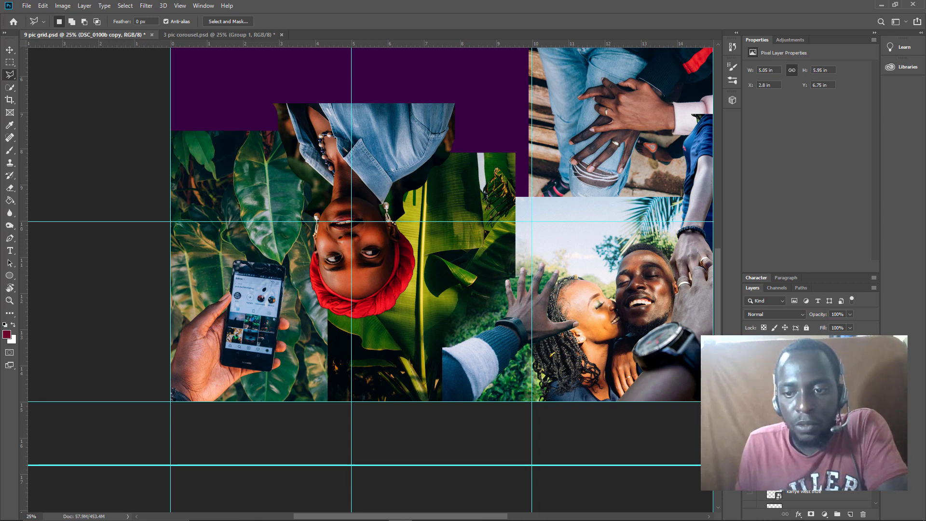
Step: Duplicate the 2nd grid hands group, flip the copy horizontally, place it against the original so the arms meet, and put it behind the headwrap
key("alt+bracketleft")
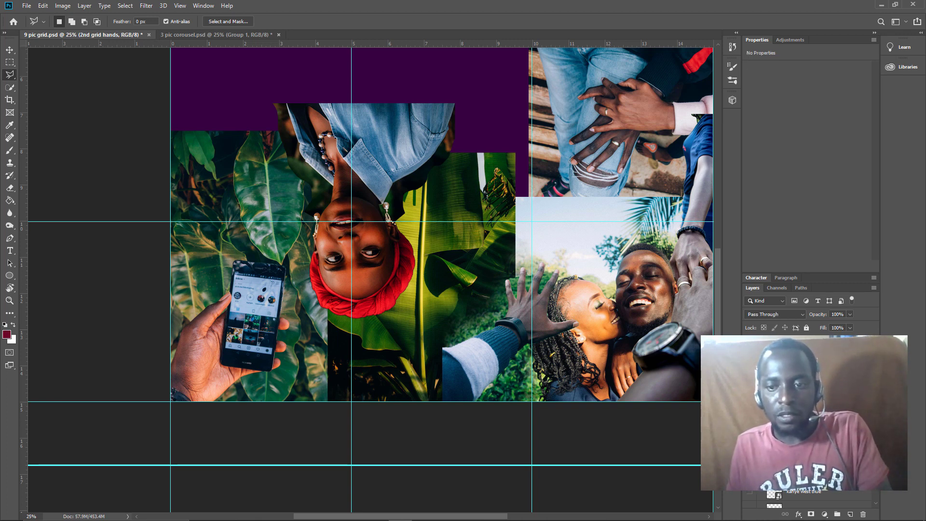
key("ctrl+j")
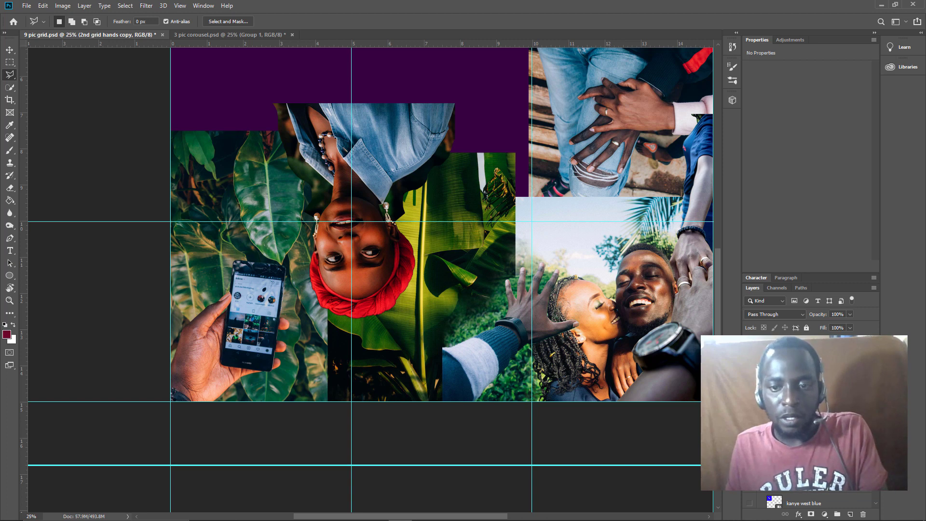
key("ctrl+t")
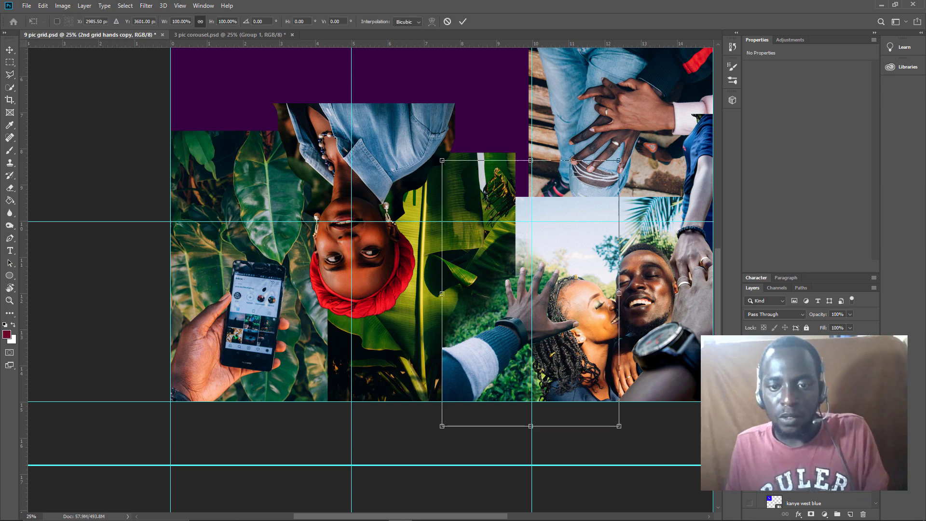
right_click(530, 279)
left_click(561, 401)
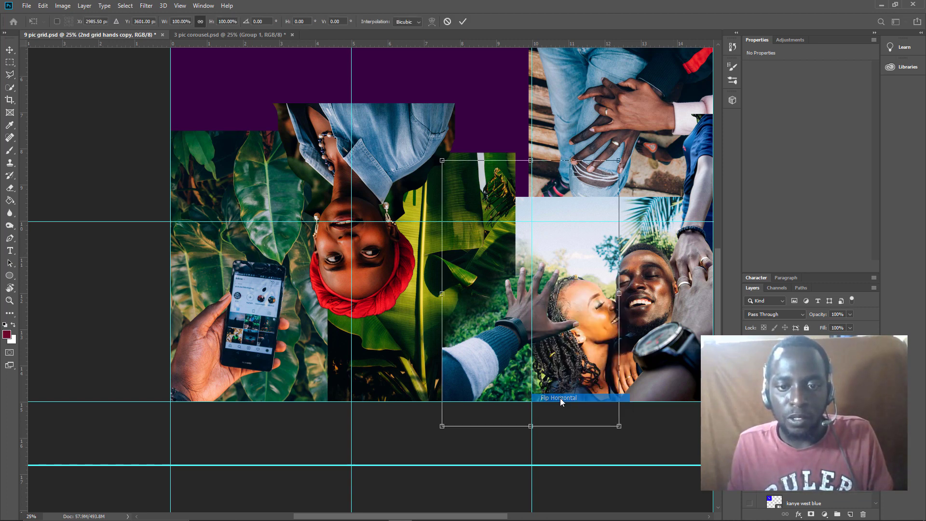
left_click_drag(579, 351, 411, 353)
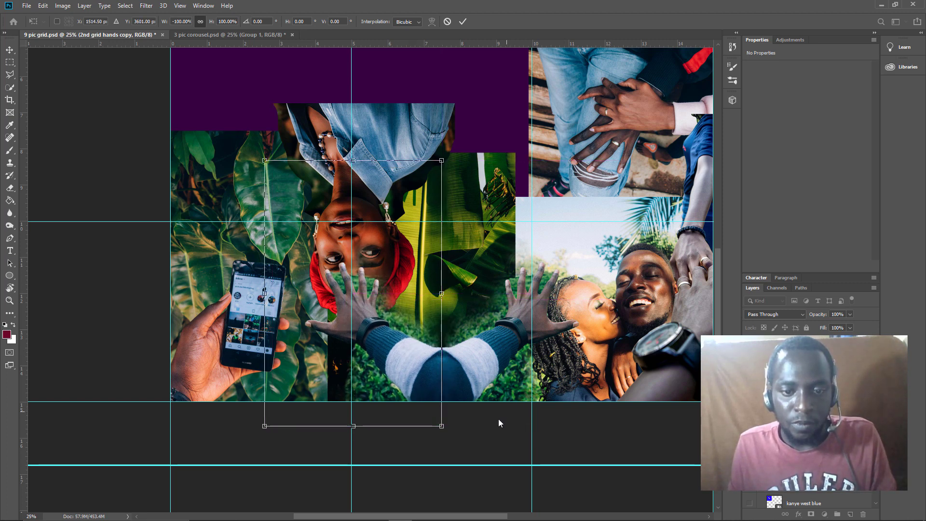
key("l")
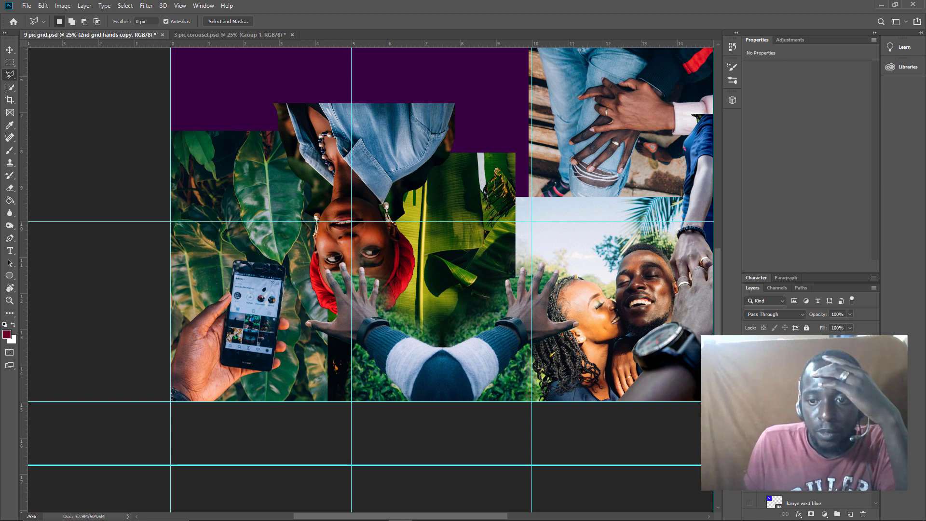
key("ctrl+z")
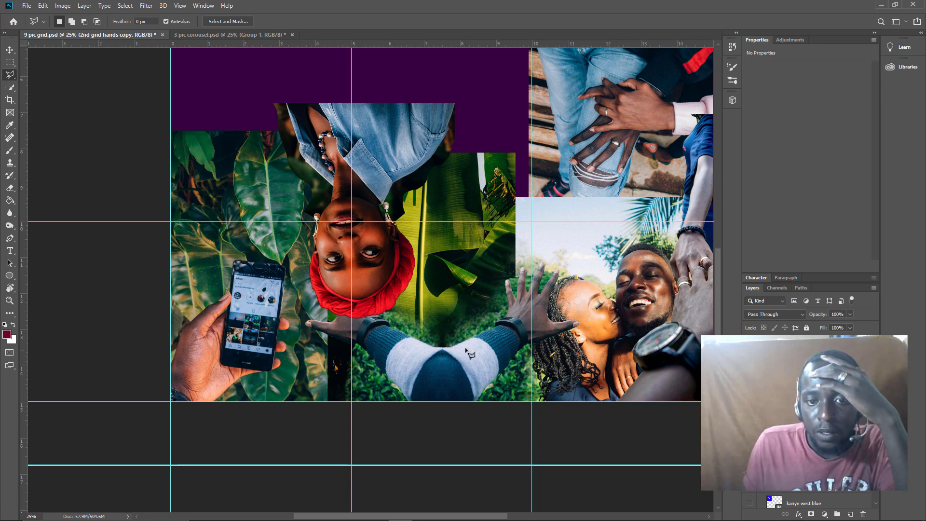
left_click(418, 350)
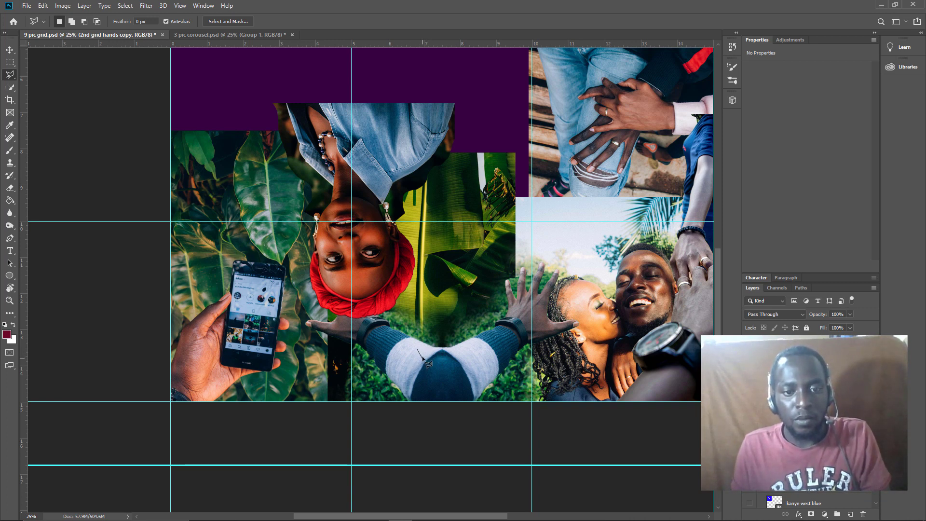
double_click(442, 360)
left_click(437, 197)
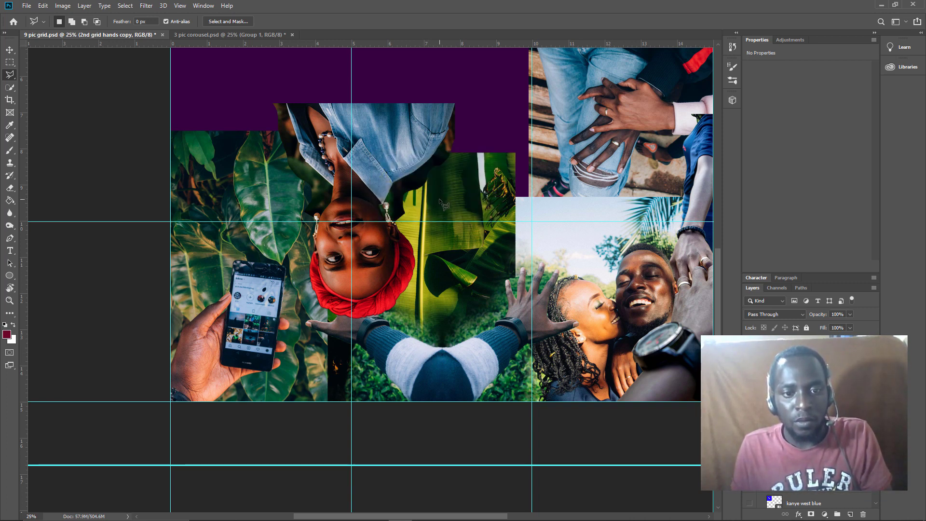
Step: Shift the original and mirrored hands groups down together so both hands reach up below the headwrap
key("v")
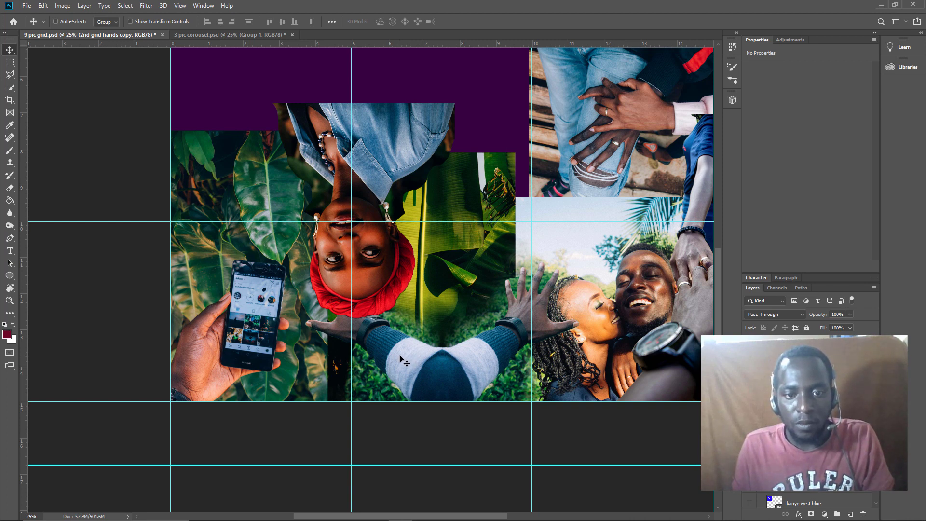
left_click_drag(402, 356, 401, 356)
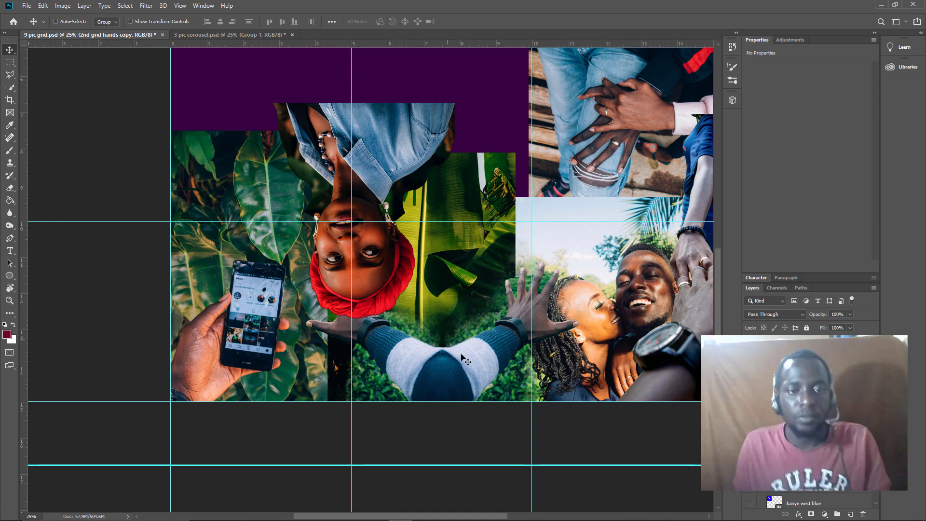
scroll(490, 291, "up", 1)
scroll(490, 292, "up", 7)
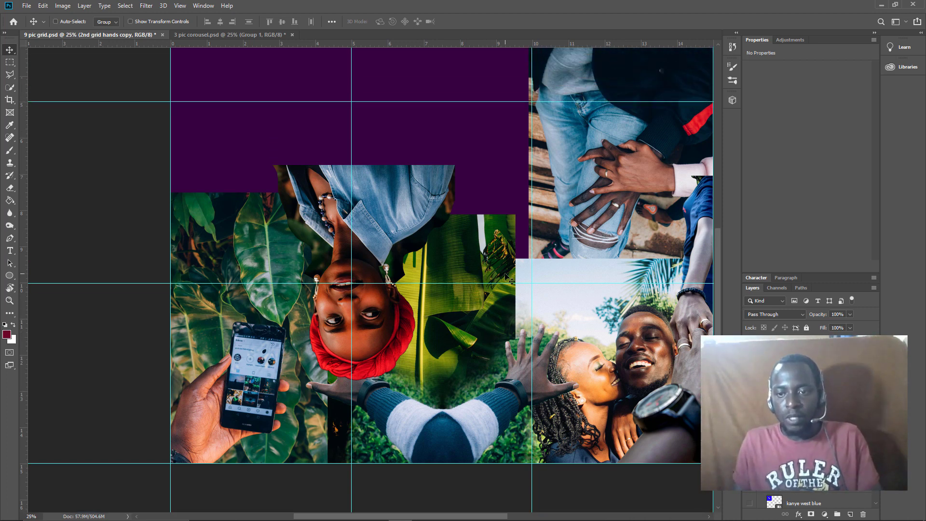
key("ctrl+alt+a")
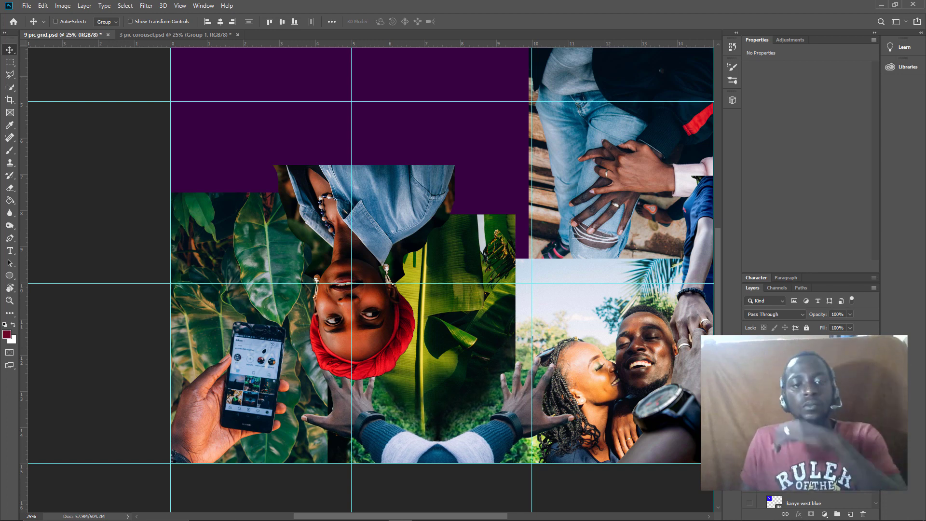
scroll(464, 359, "down", 1)
scroll(466, 361, "down", 5)
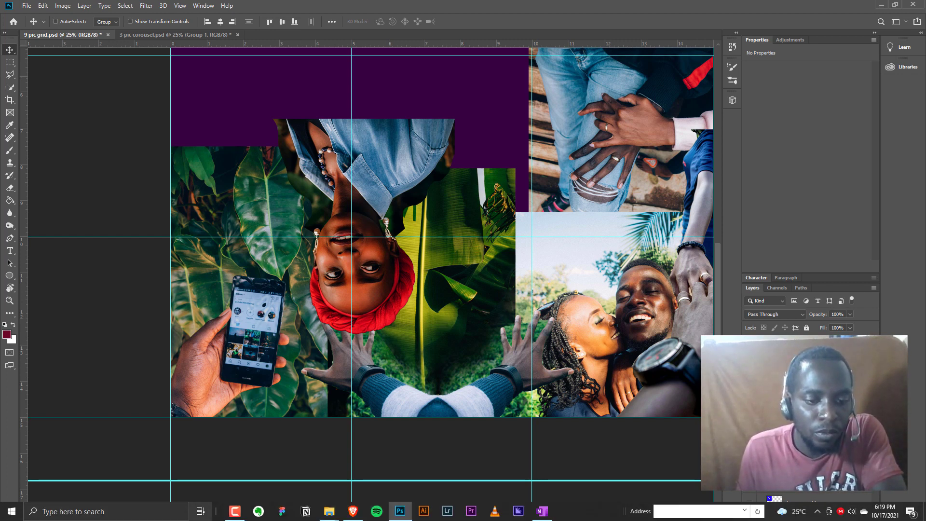
left_click(235, 516)
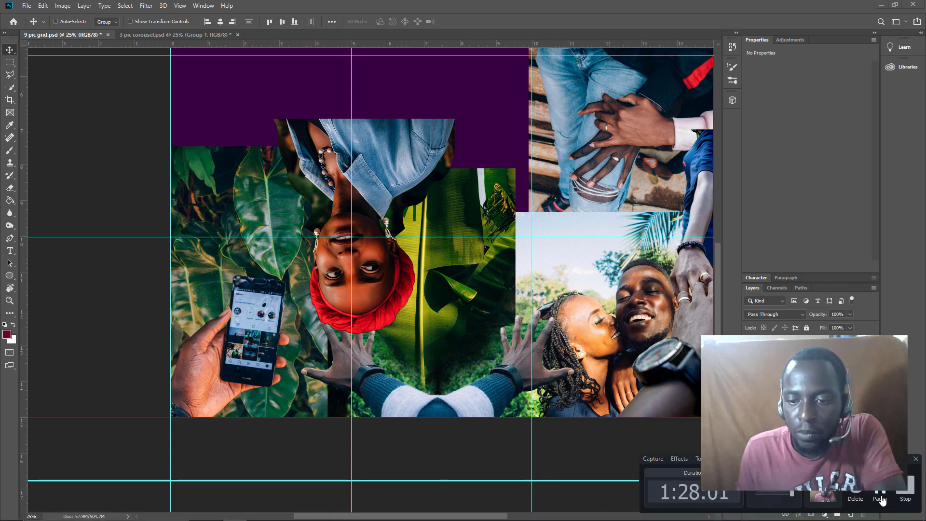
left_click(897, 491)
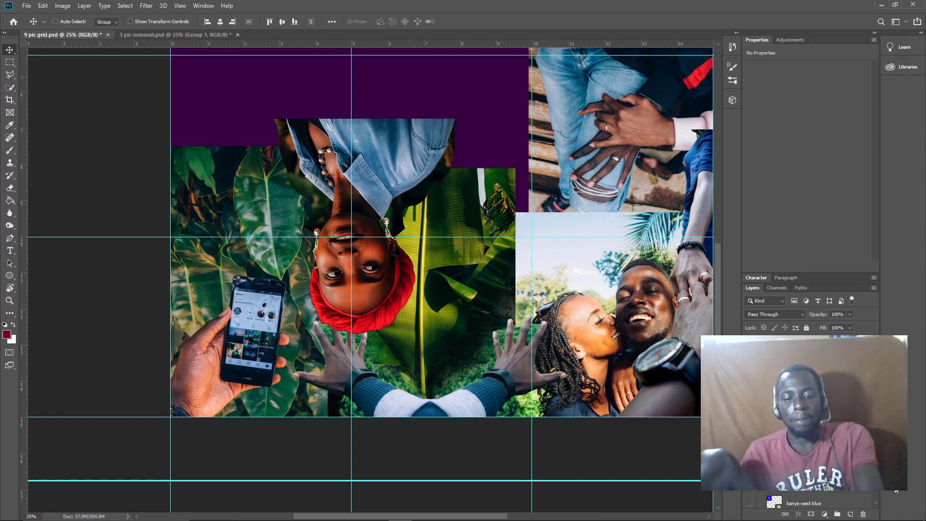
Step: Examine how the mirrored hands meet the headwrap, banana leaf and couple picture, up close and across the whole grid
key("ctrl+plus")
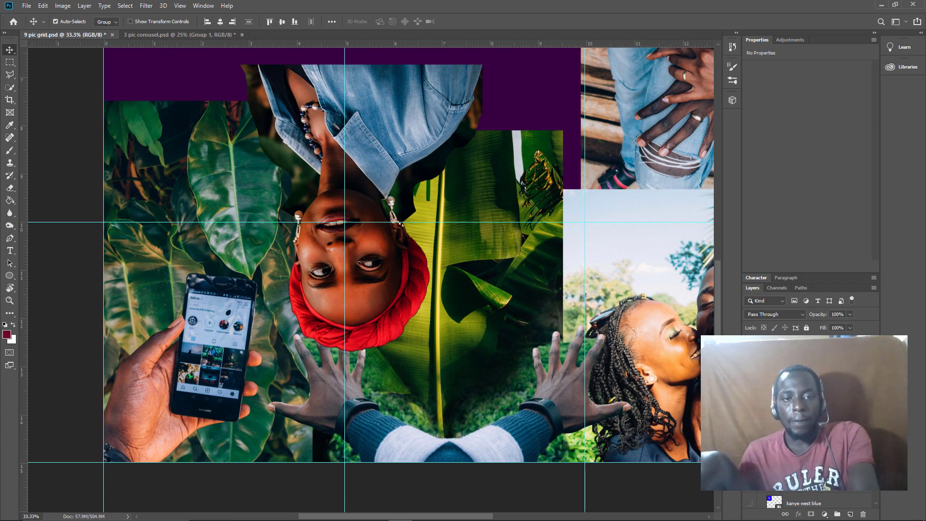
key("ctrl+plus")
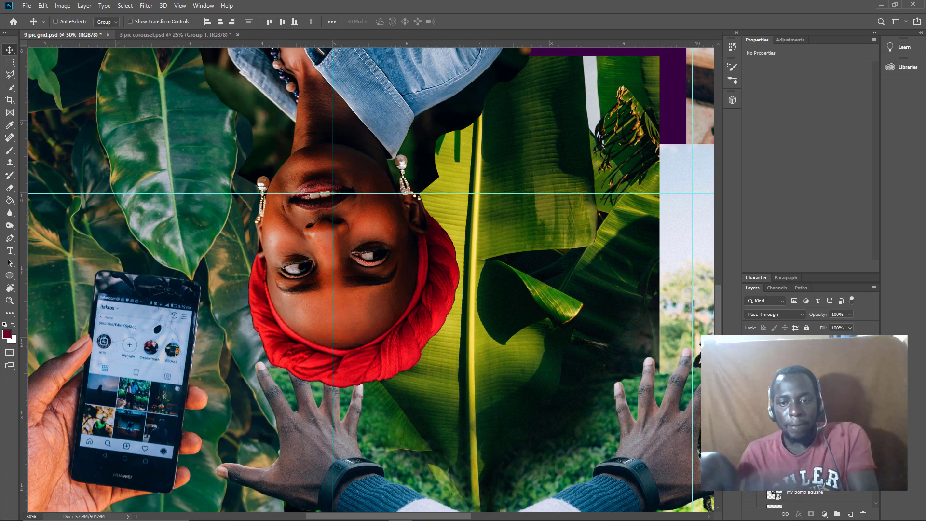
scroll(610, 392, "down", 5)
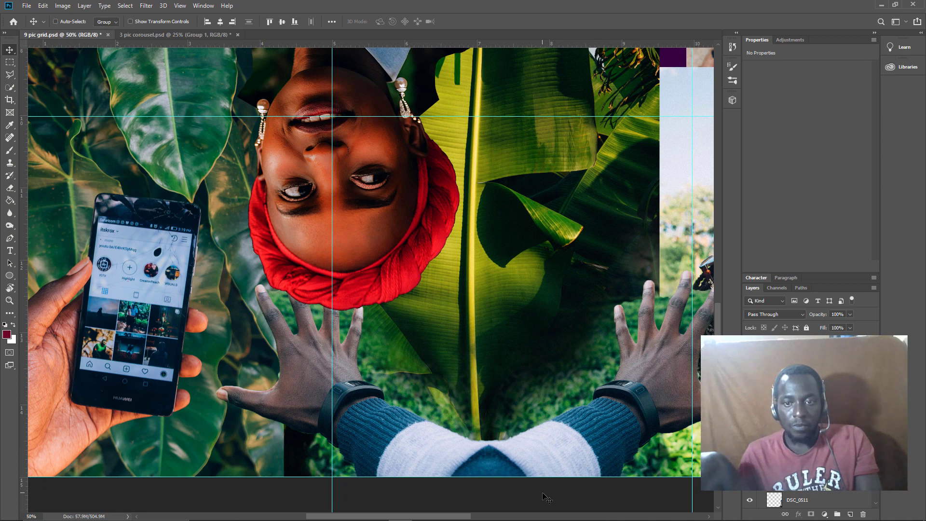
left_click_drag(462, 516, 481, 519)
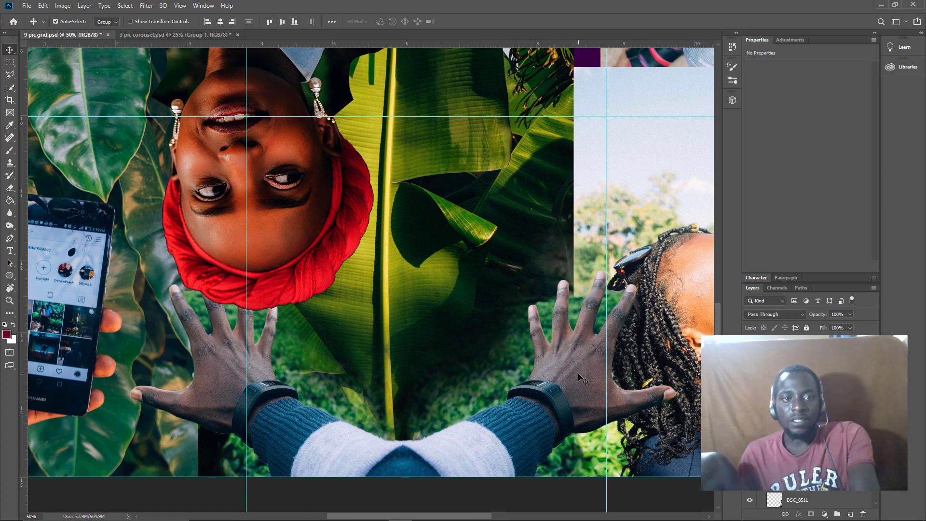
key("ctrl+plus")
scroll(590, 361, "down", 1)
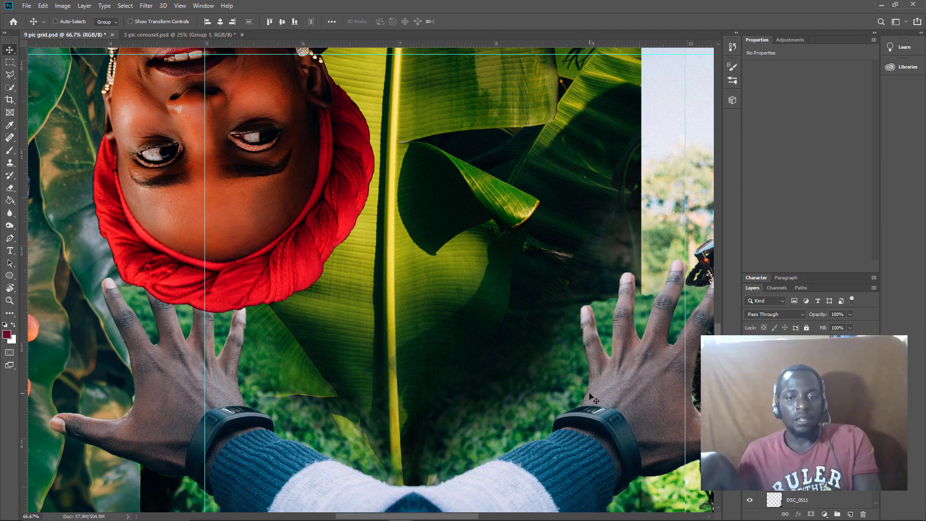
scroll(598, 395, "down", 2)
scroll(596, 388, "up", 2)
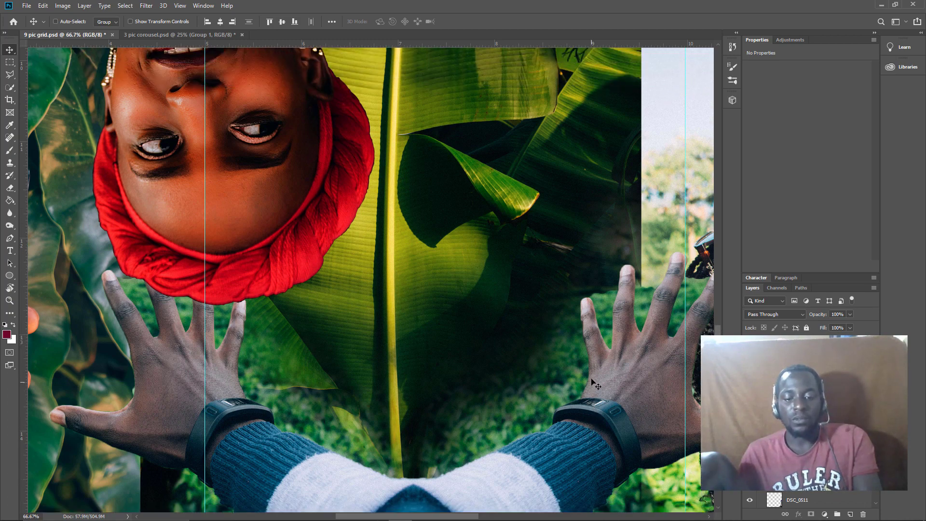
scroll(595, 383, "down", 4)
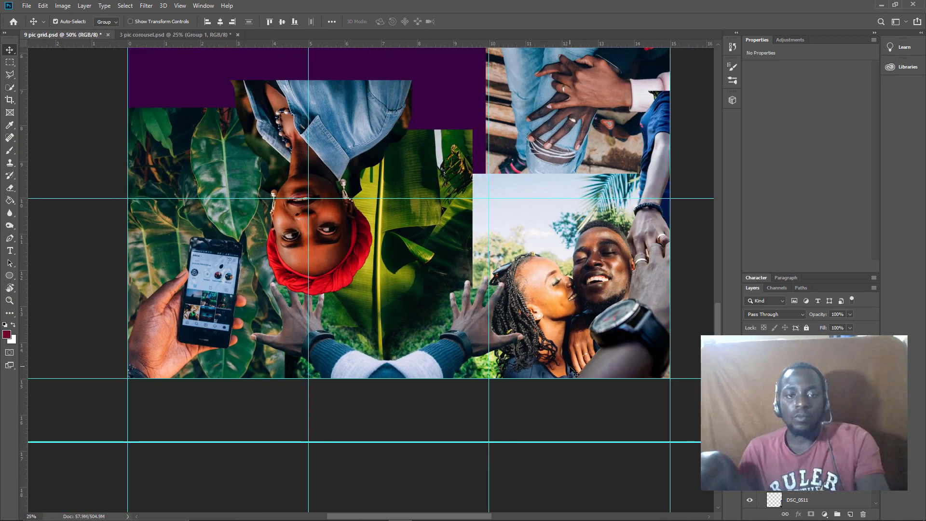
scroll(581, 380, "down", 1)
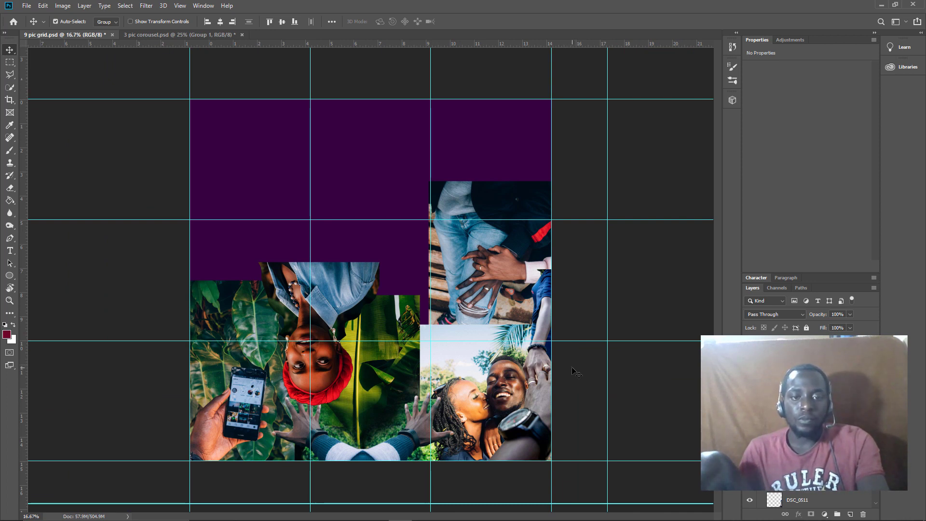
Step: Show the GREETINGS FROM THE OTHER SIDE poster and move it to the middle cell, behind the flipped portrait
key("ctrl")
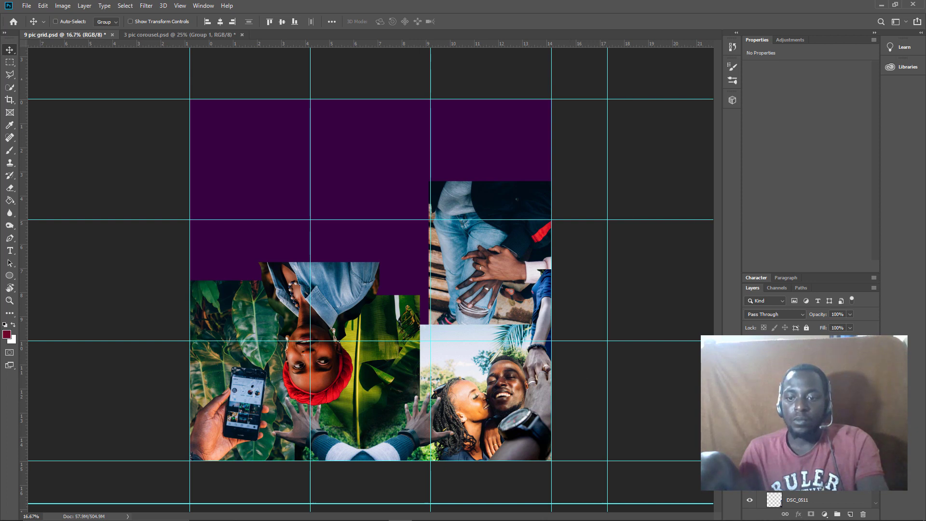
key("ctrl+v")
key("ctrl+z")
key("shift+ctrl+z")
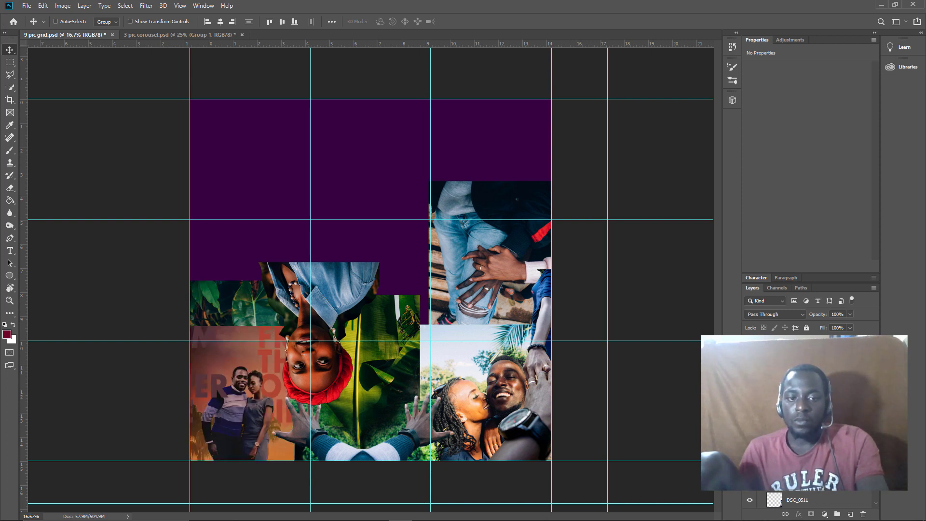
left_click_drag(262, 413, 412, 255)
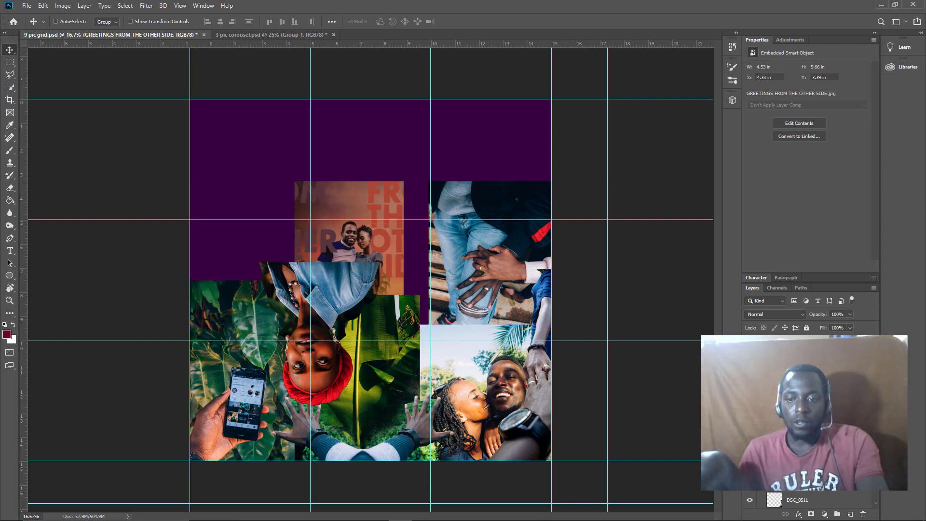
Step: Preview the group dance picture in place of the poster, and restore the poster
key("Delete")
key("ctrl+z")
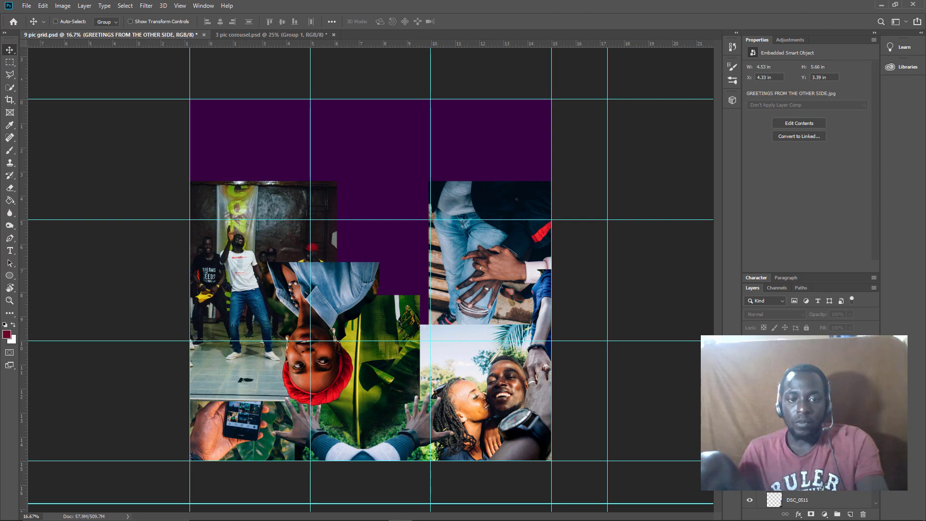
key("ctrl+z")
key("ctrl+z")
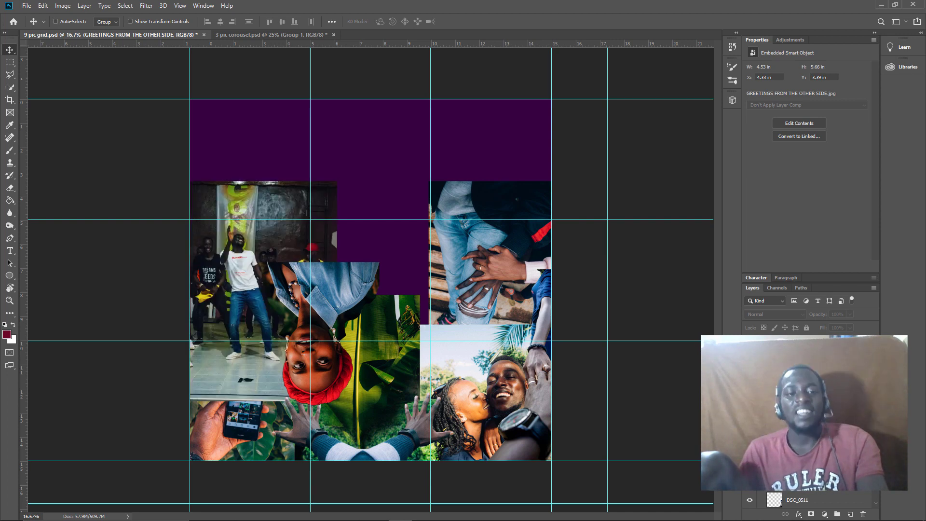
key("ctrl+z")
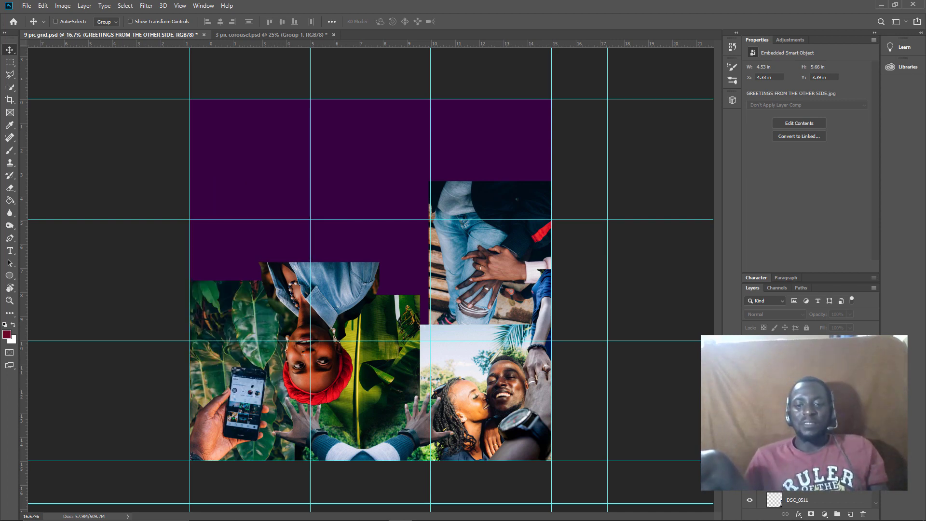
key("ctrl+shift+z")
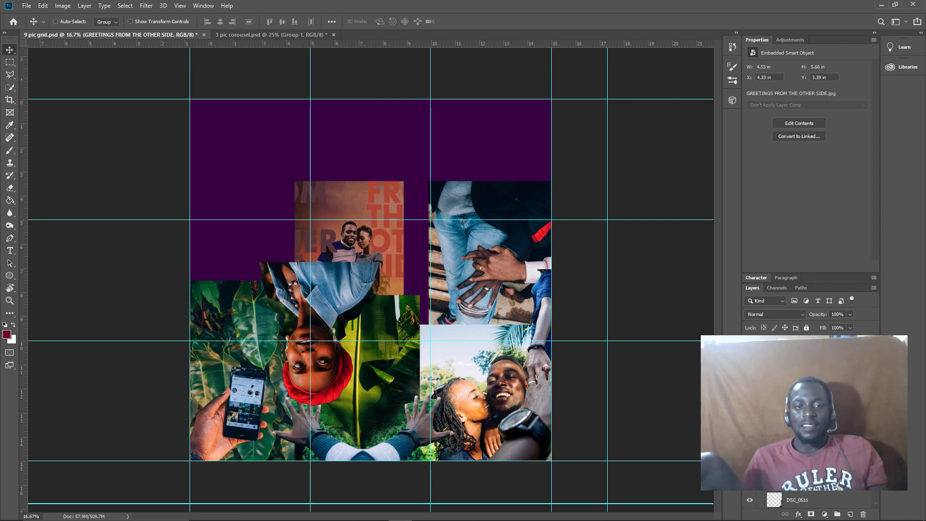
key("ctrl+shift+z")
key("ctrl+z")
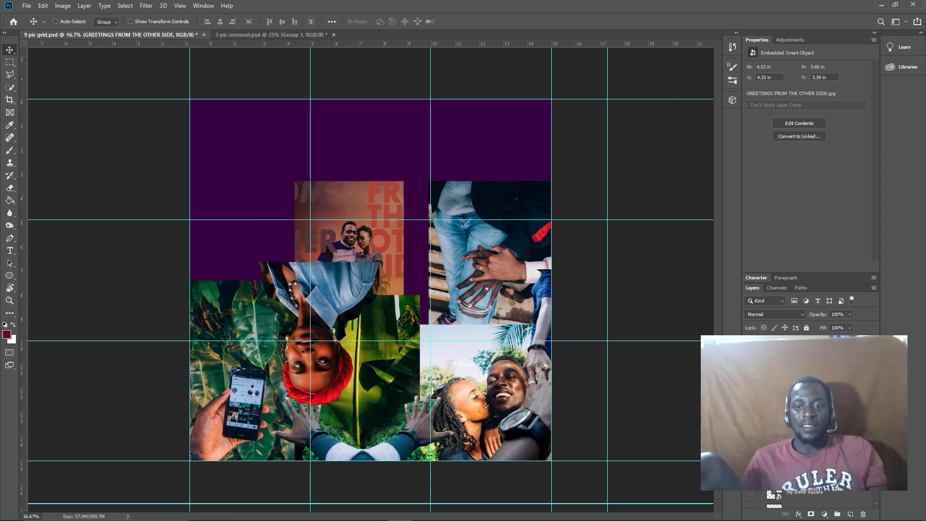
Step: Show the DSC_1338 picture of the man in the green T-shirt and place it in the upper part of the grid's left column
scroll(811, 497, "down", 1)
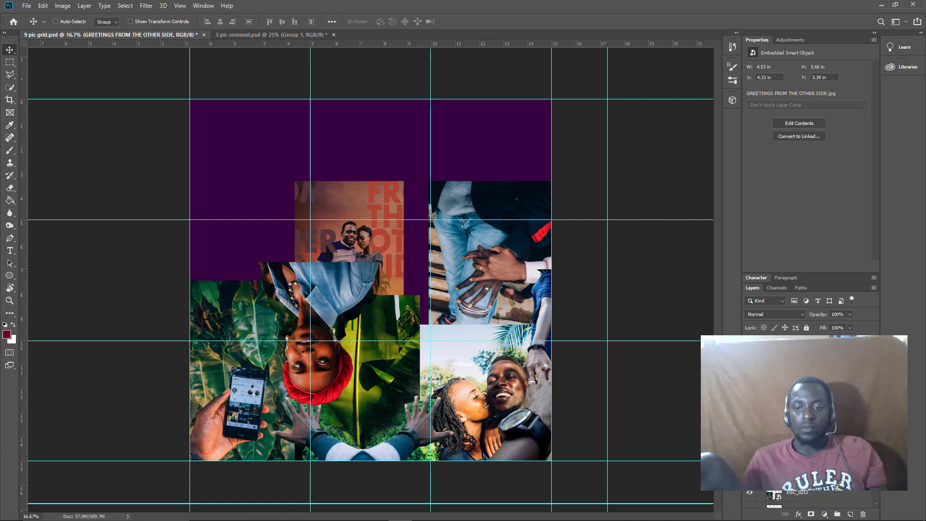
scroll(811, 501, "down", 1)
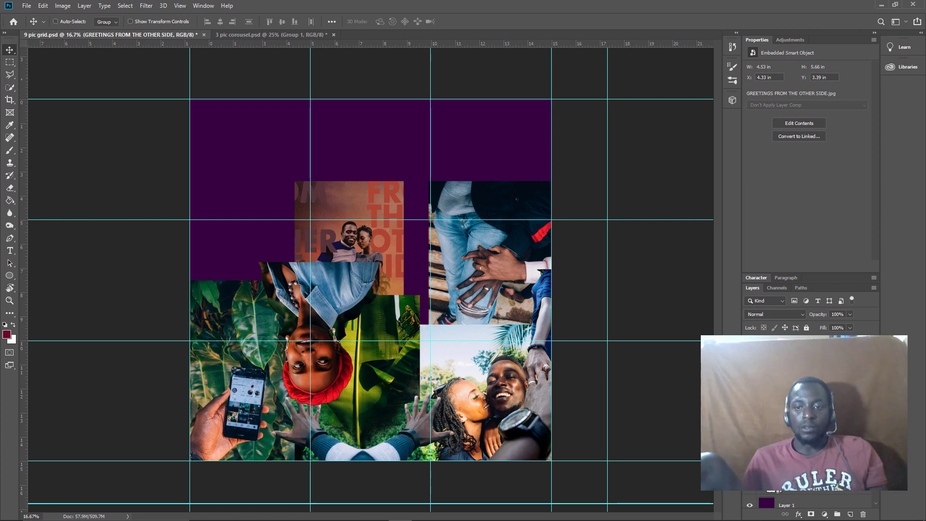
left_click(766, 487)
left_click_drag(407, 283, 286, 103)
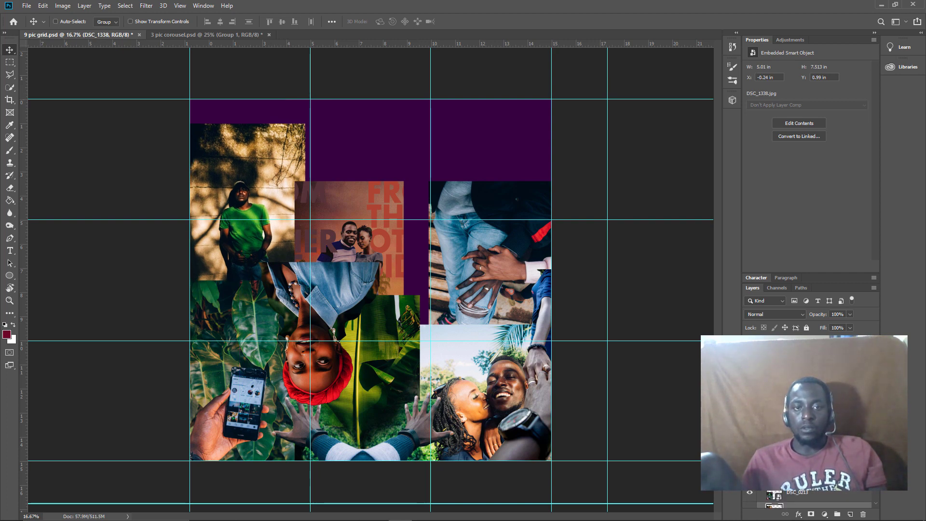
Step: Hide the poster and place the DSC_0089 shopfront and sky picture in the middle column, beside the green T-shirt picture
left_click(751, 480)
scroll(781, 497, "down", 1)
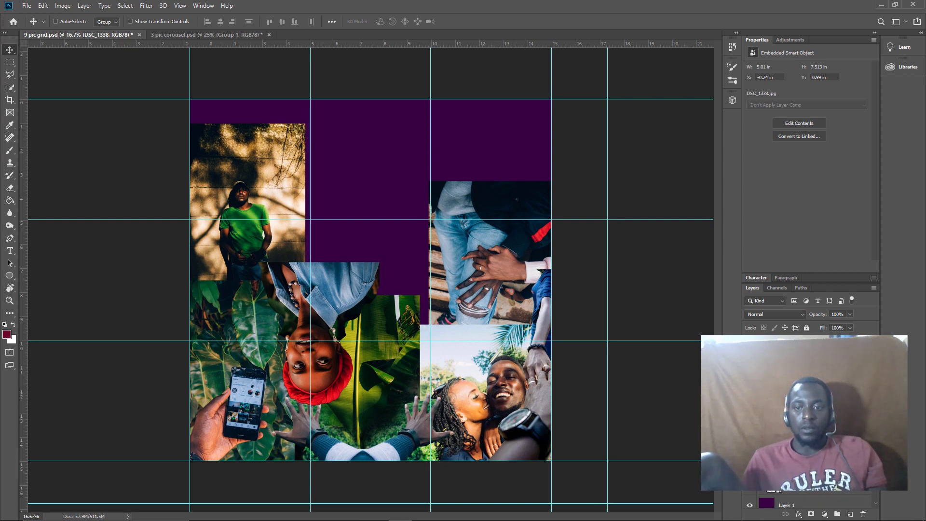
left_click(765, 487)
left_click_drag(378, 282, 460, 150)
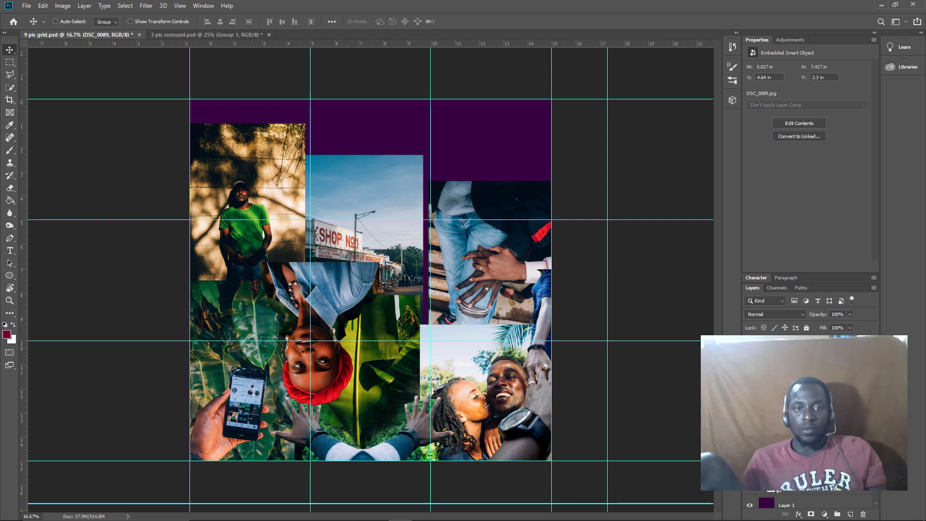
Step: Show the red 4G building and DSC_0069 building pictures in the top row, and shift DSC_0069 slightly up to Y -2.74 in
left_click(765, 487)
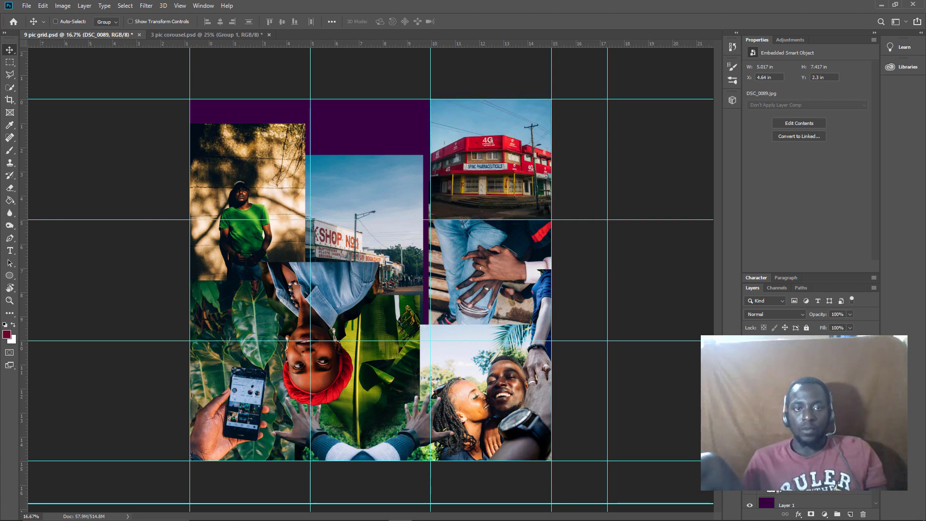
left_click(749, 485)
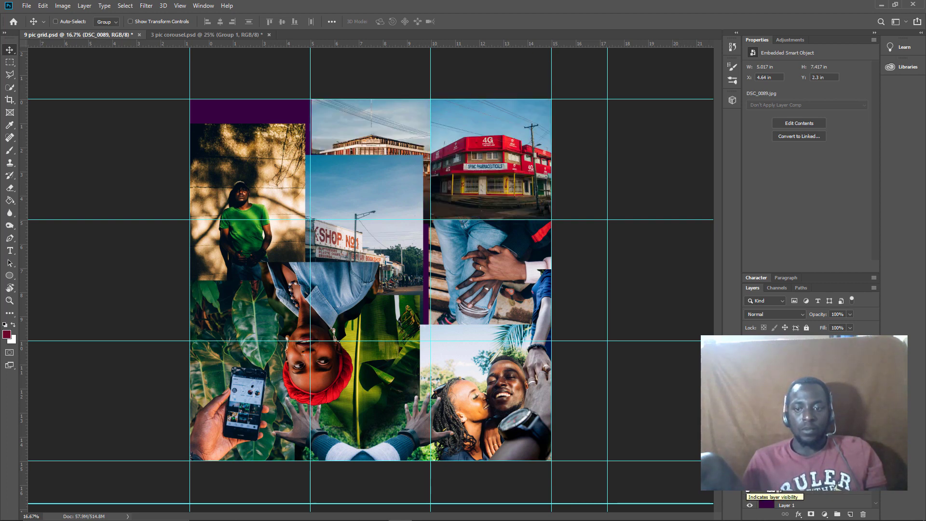
left_click(750, 487)
left_click(750, 488)
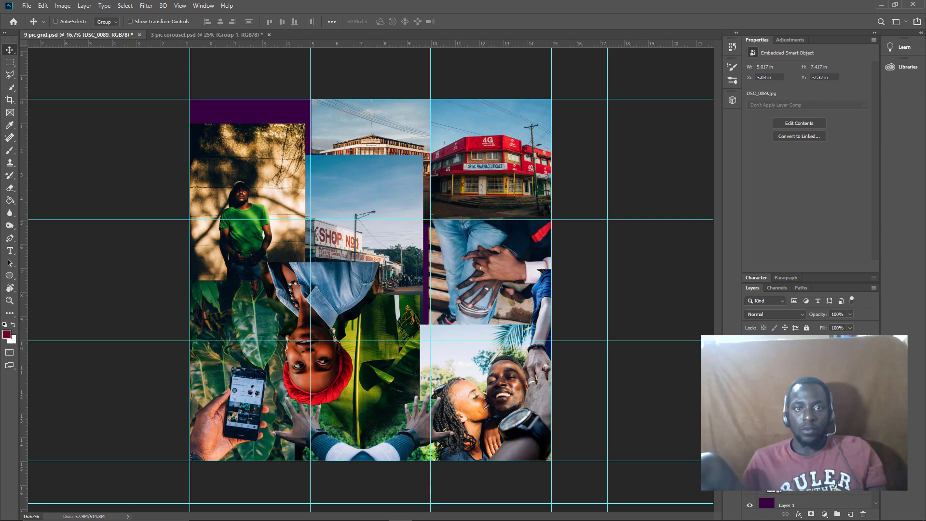
mouse_move(370, 112)
left_mouse_down()
mouse_move(349, 102)
mouse_move(415, 114)
mouse_move(402, 113)
mouse_move(410, 126)
mouse_move(374, 116)
left_mouse_up()
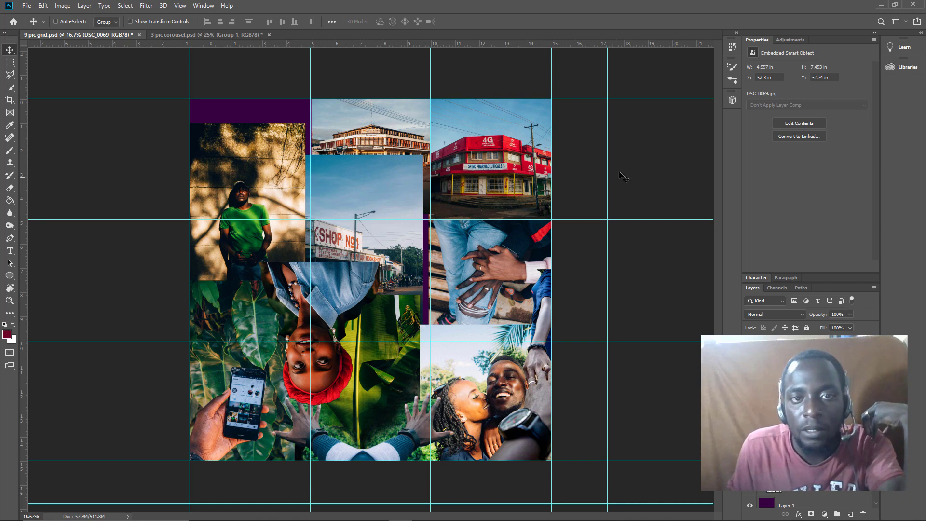
Step: Check the 3 pic corousel document, and place the DSC_1163 group dance picture in the grid's middle cell behind the flipped portrait
left_click(178, 36)
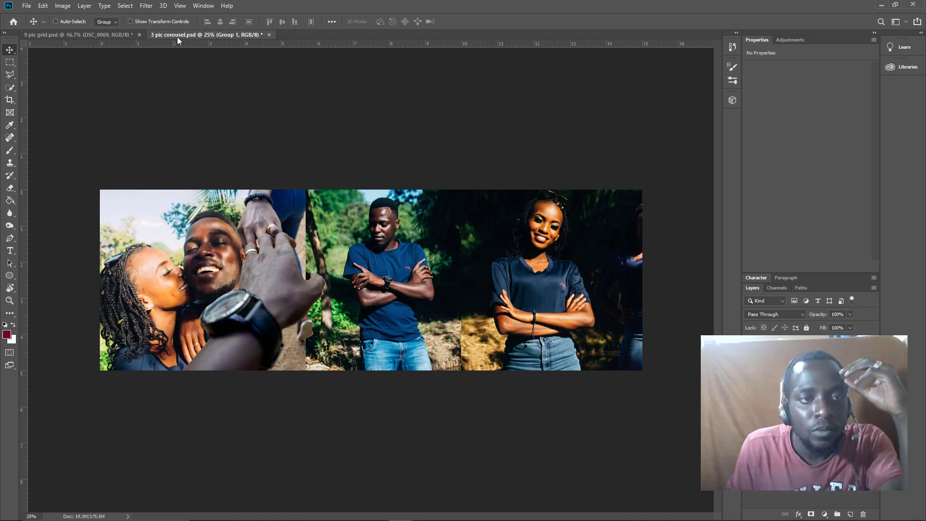
left_click(70, 33)
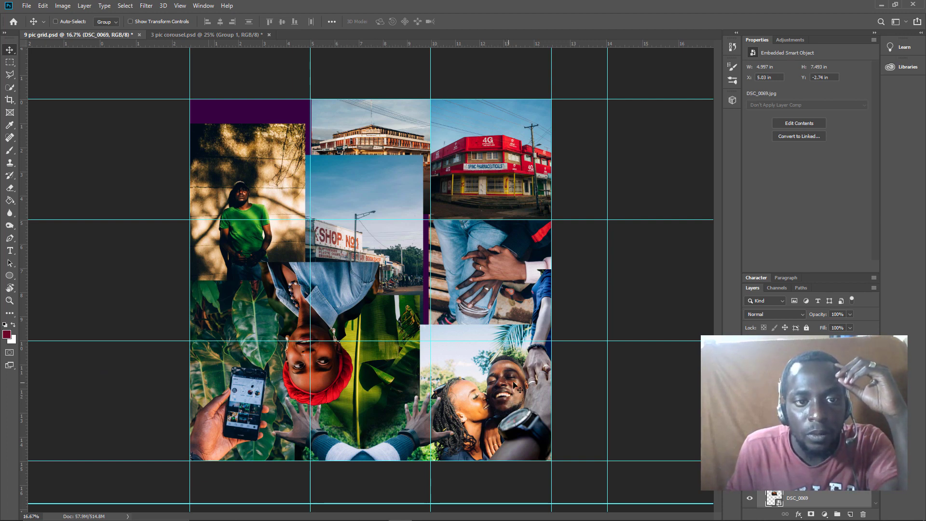
scroll(811, 434, "down", 1)
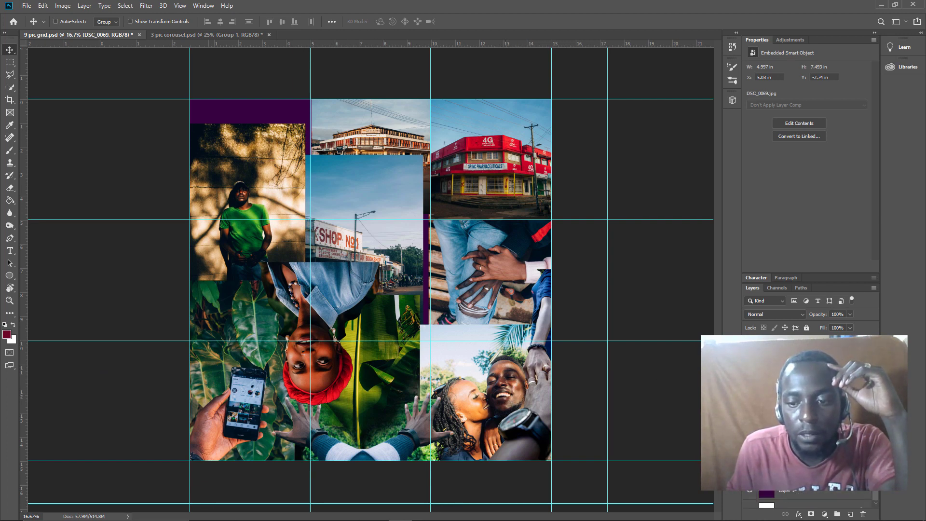
scroll(811, 434, "down", 1)
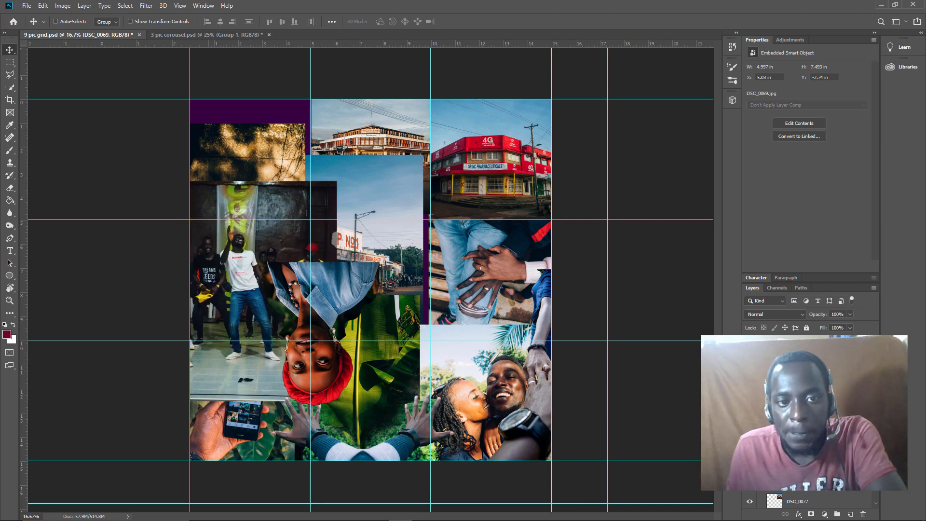
left_click_drag(251, 259, 350, 218)
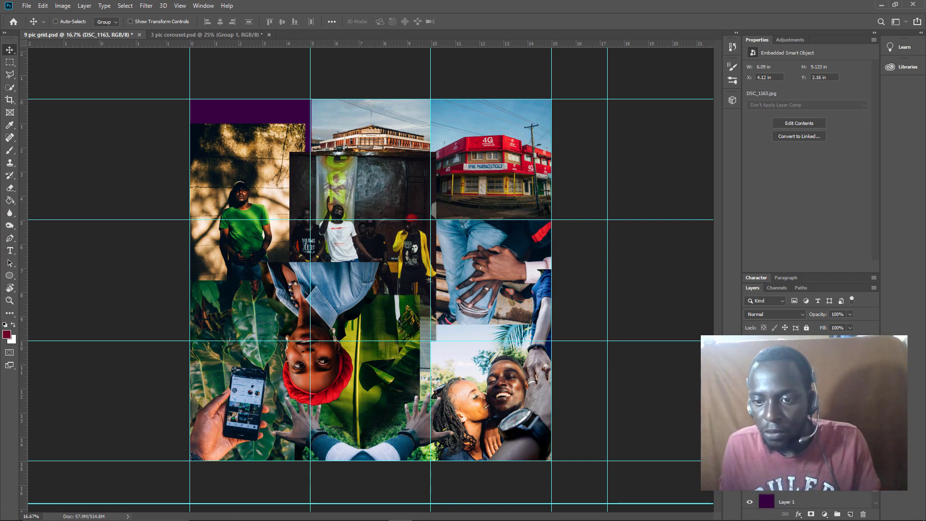
scroll(811, 500, "up", 2)
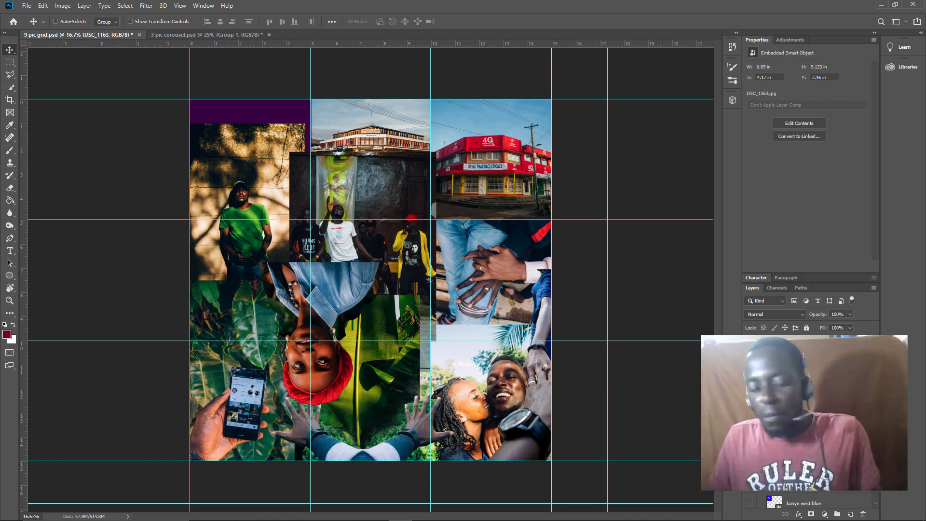
key("alt")
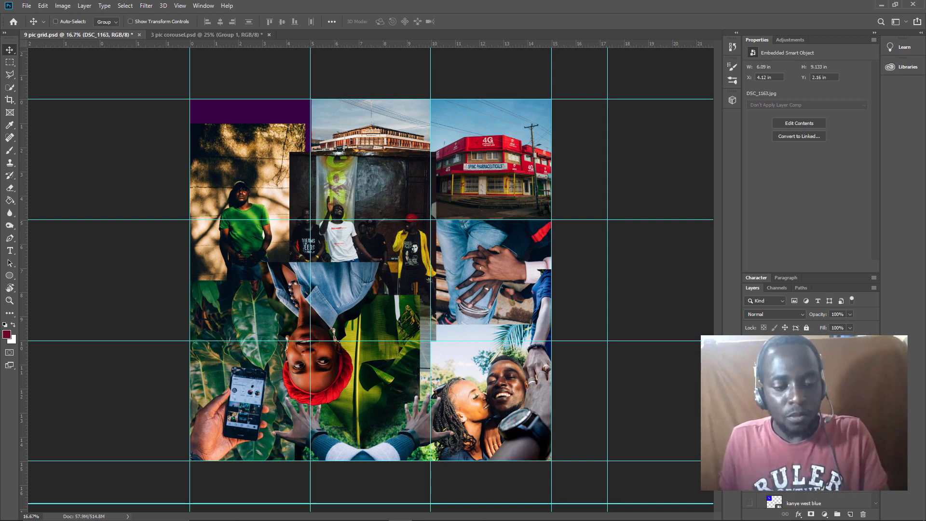
key("alt+Tab")
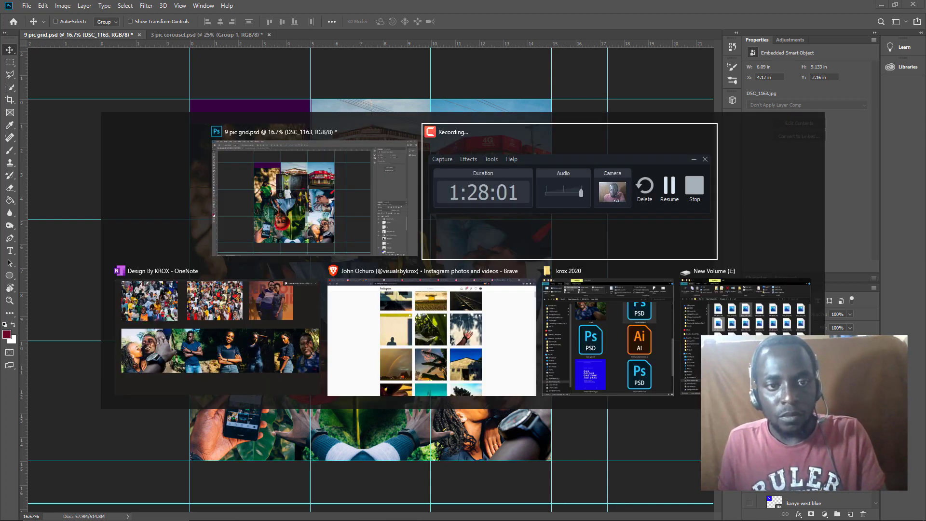
Step: Switch to the Design By KROX page in OneNote and look through the earlier posters, crowd collages and carousel artwork
key("Tab")
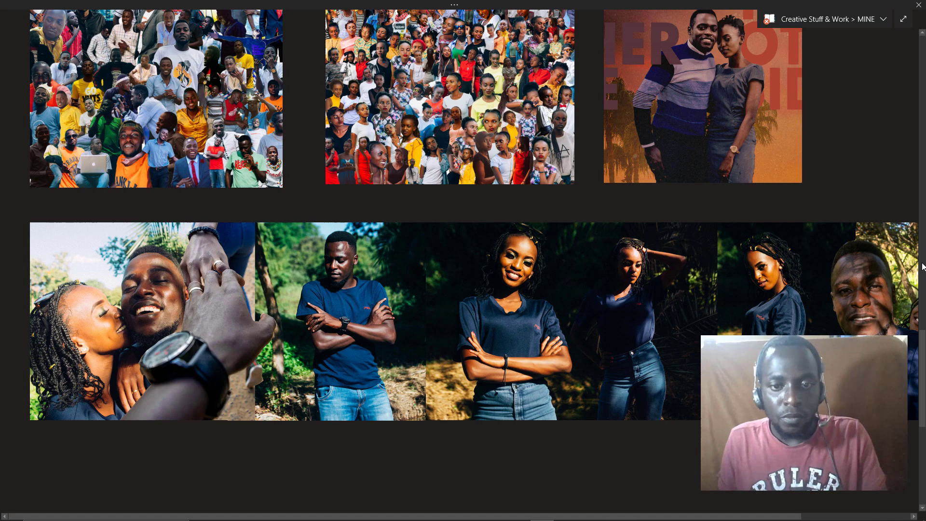
scroll(654, 483, "up", 3)
scroll(653, 483, "down", 3)
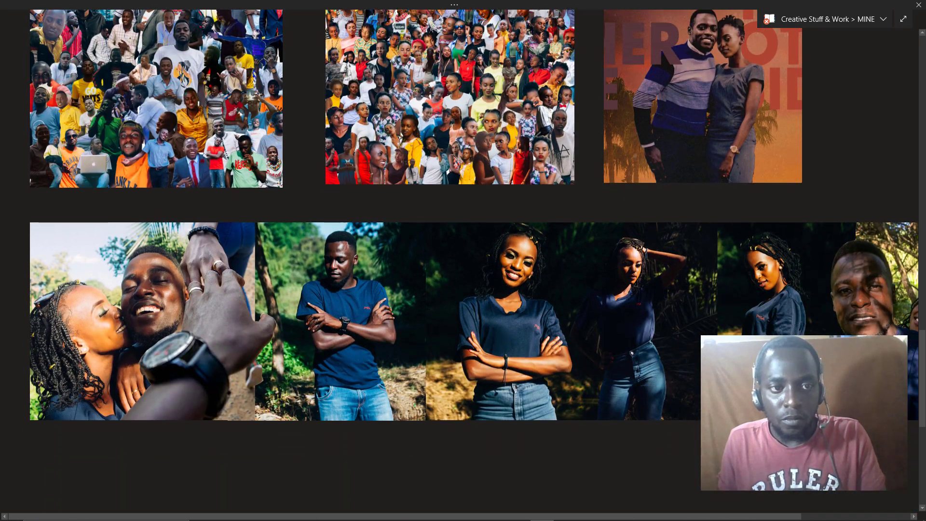
scroll(653, 483, "up", 3)
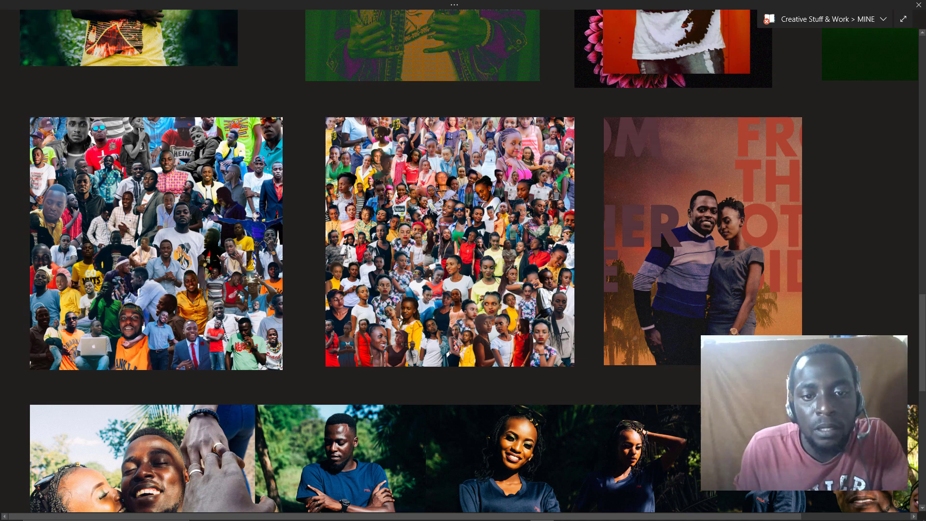
scroll(295, 335, "down", 2)
scroll(296, 335, "up", 10)
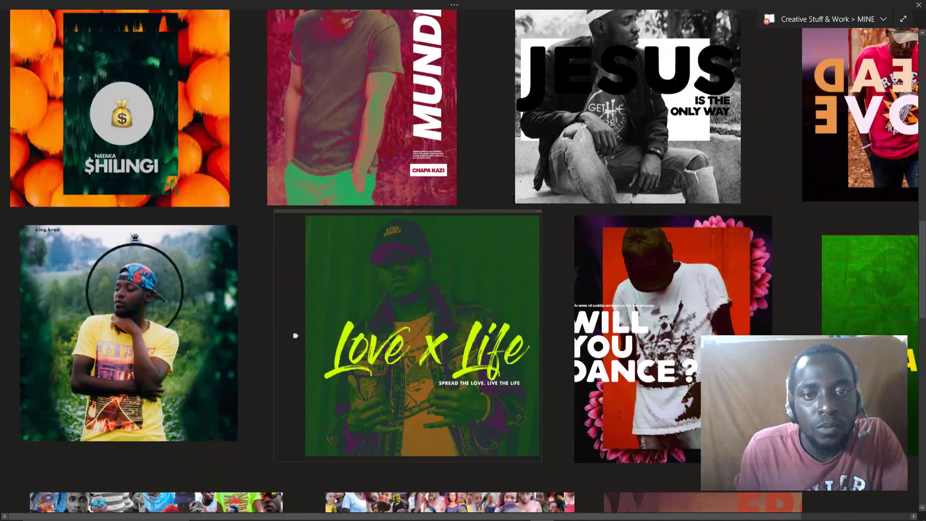
scroll(296, 336, "up", 15)
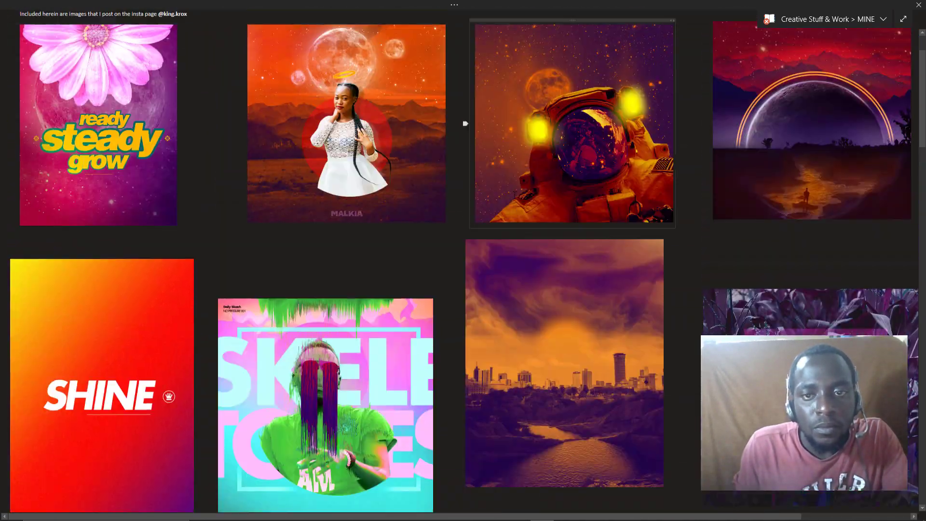
scroll(466, 124, "up", 3)
scroll(535, 229, "down", 5)
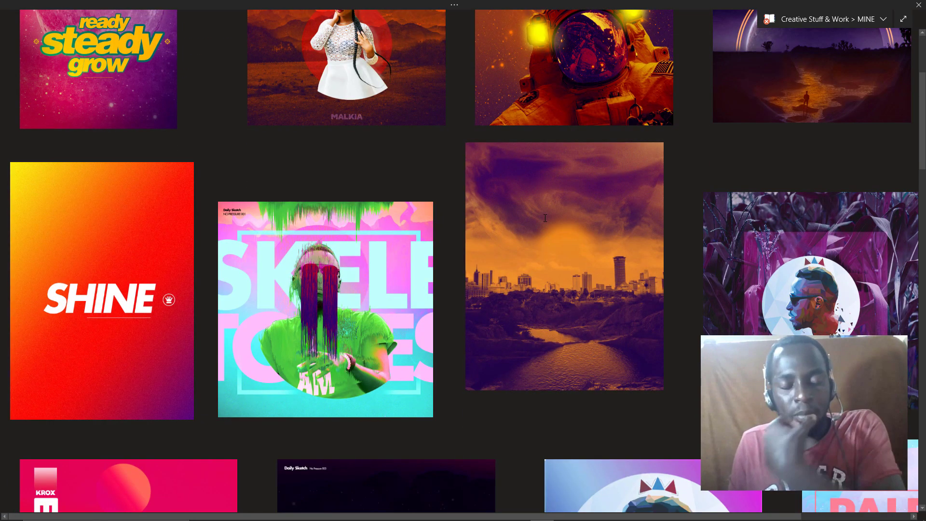
scroll(545, 218, "down", 10)
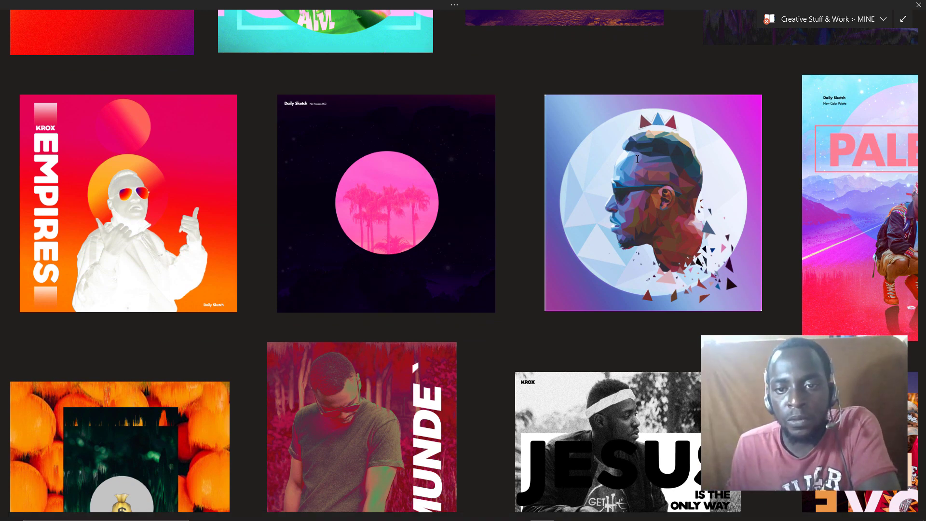
scroll(381, 243, "down", 3)
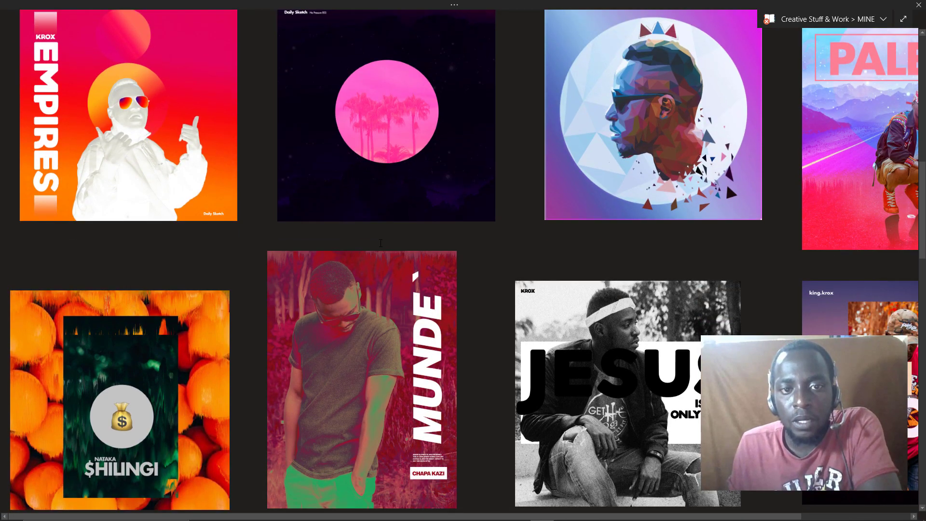
scroll(380, 244, "down", 6)
scroll(384, 391, "down", 8)
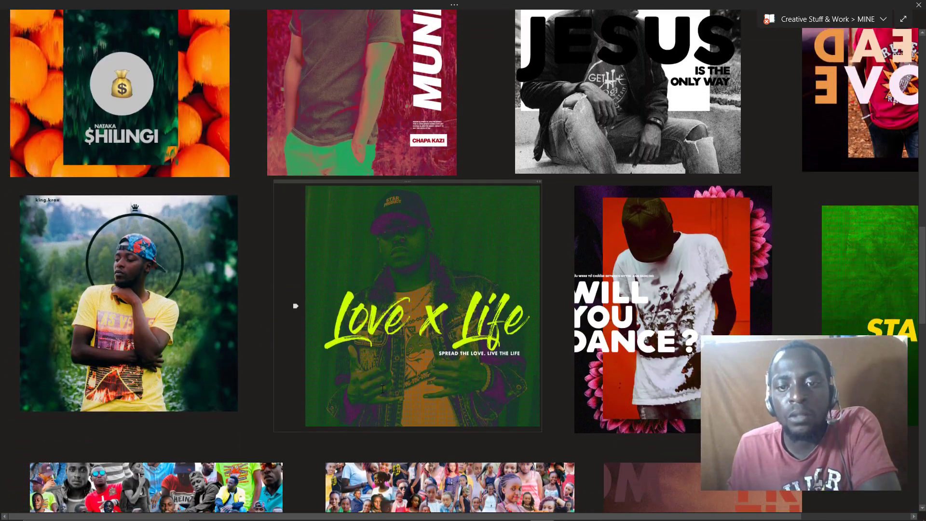
scroll(389, 400, "down", 2)
scroll(395, 400, "down", 6)
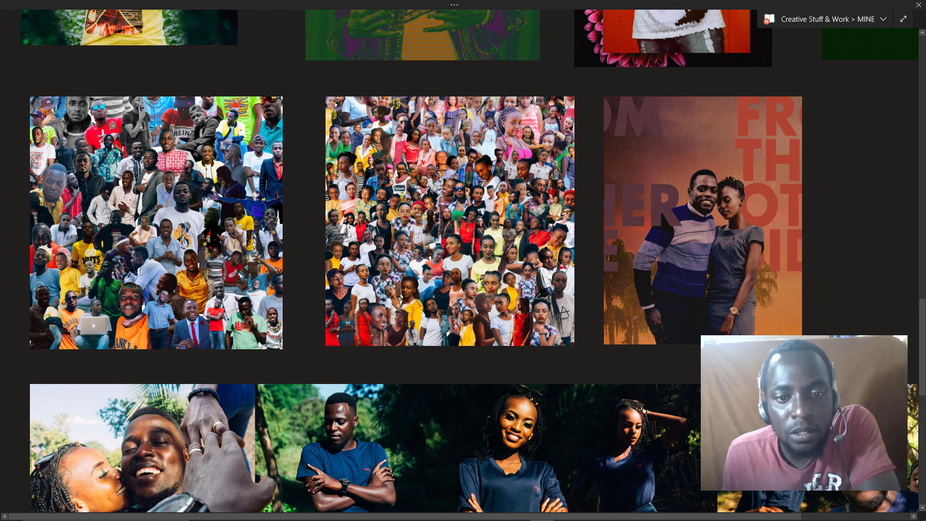
scroll(519, 313, "up", 10)
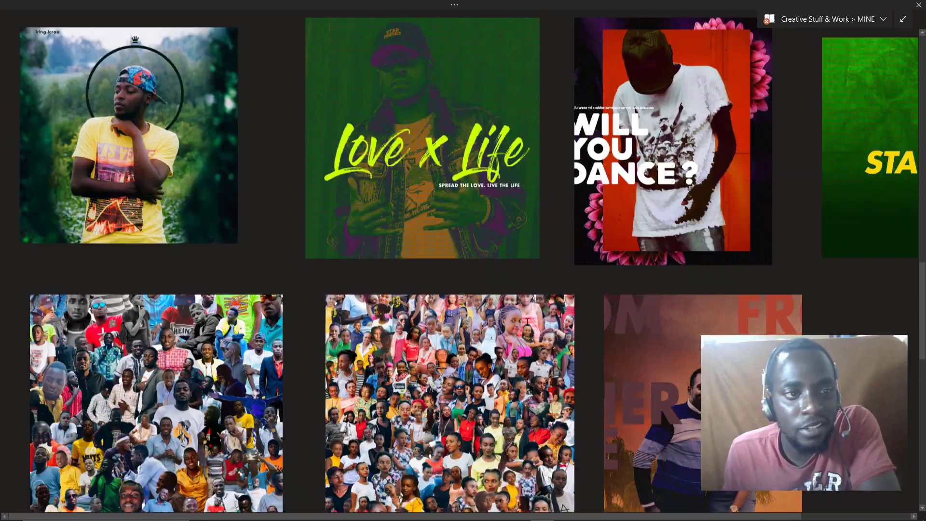
scroll(519, 313, "up", 4)
scroll(519, 312, "down", 13)
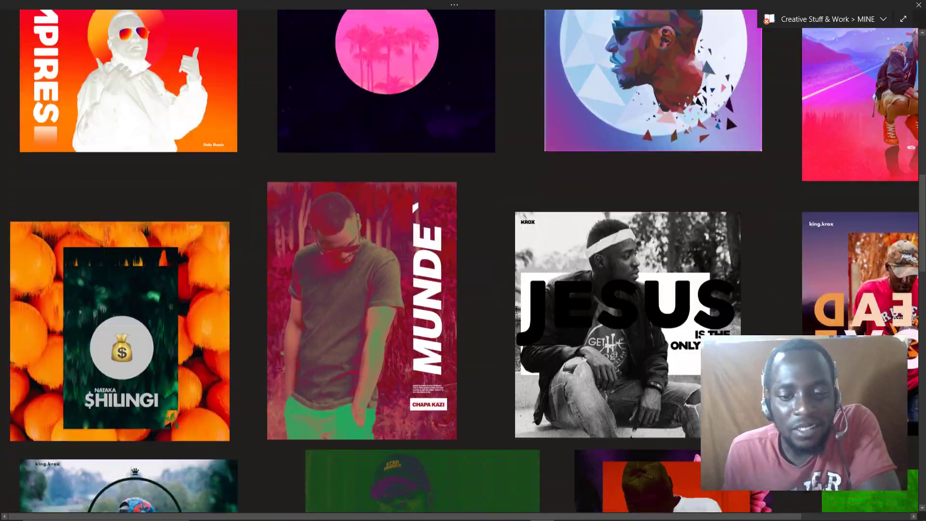
scroll(653, 374, "down", 8)
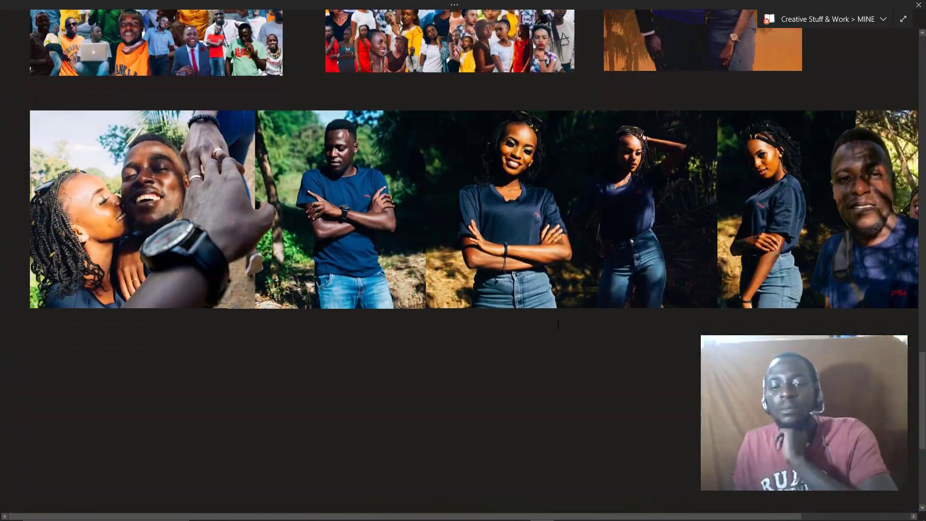
Step: Examine the couple carousel strip across its full width and compare it with the other designs on the page
left_click_drag(609, 518, 762, 519)
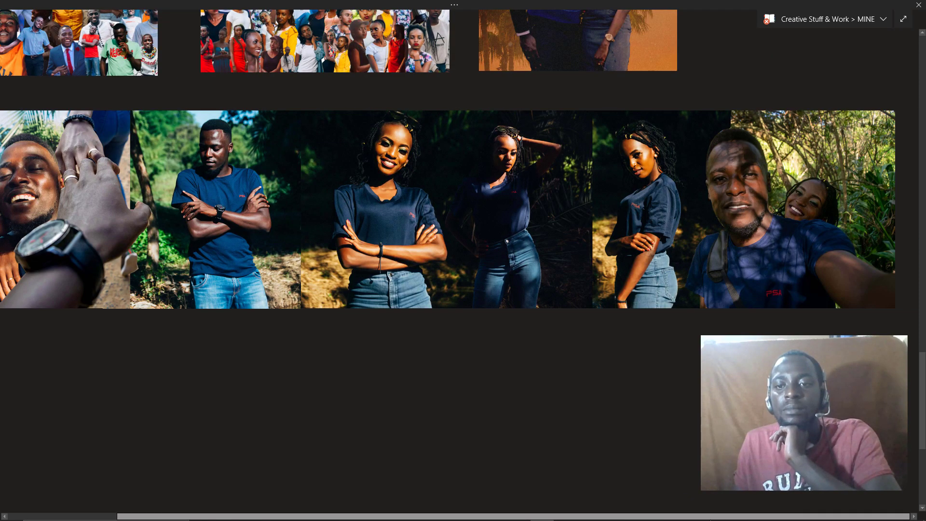
left_click_drag(615, 517, 506, 509)
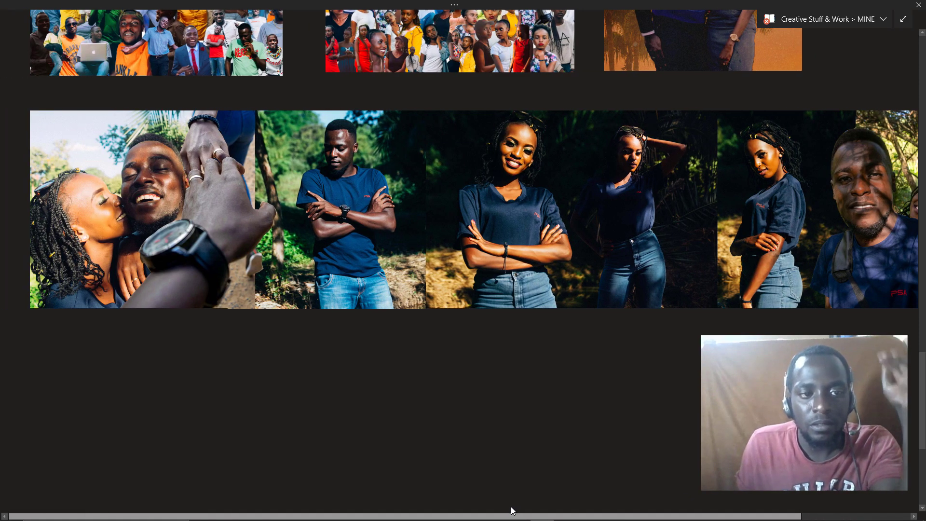
scroll(487, 464, "up", 4)
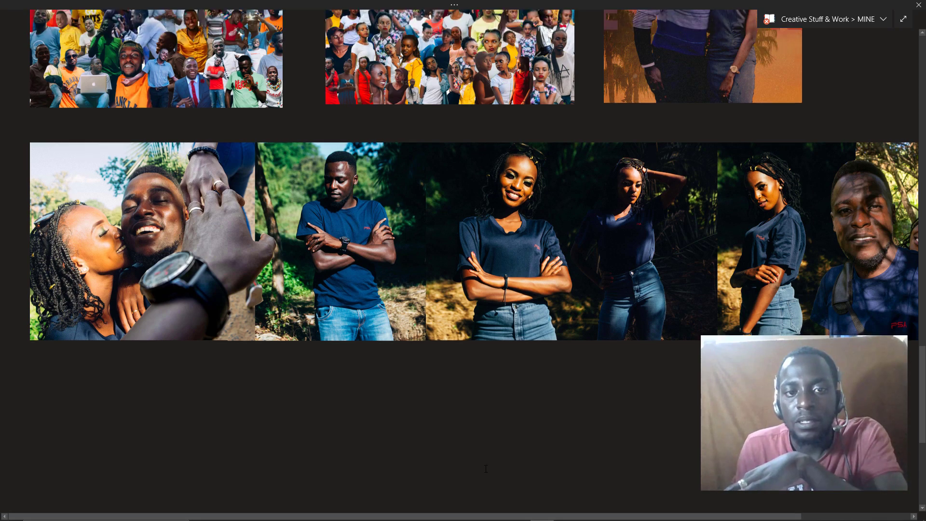
scroll(488, 459, "up", 2)
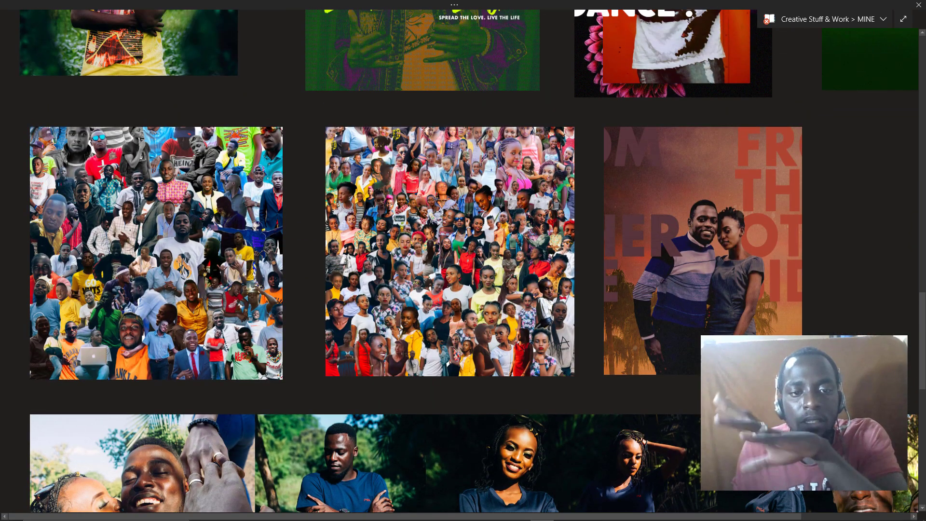
scroll(483, 453, "up", 1)
scroll(481, 451, "down", 6)
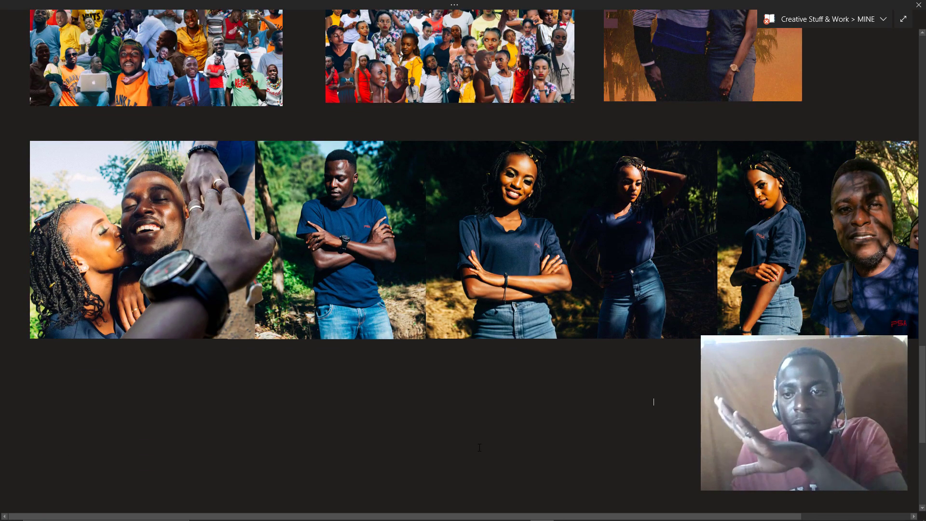
scroll(480, 448, "up", 8)
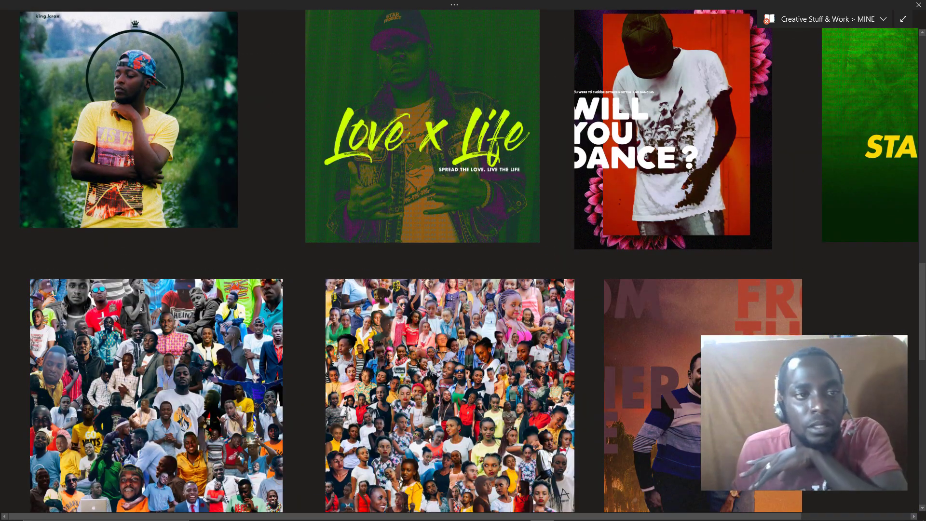
scroll(479, 441, "up", 15)
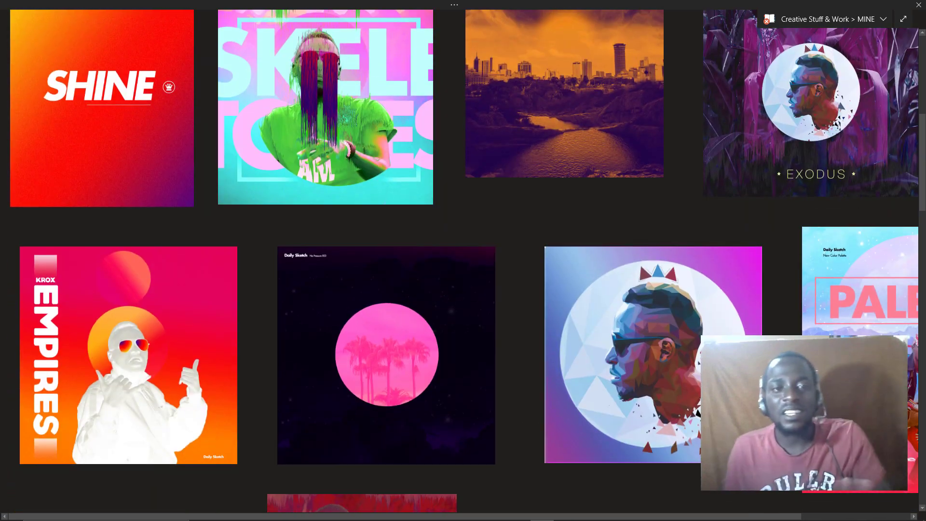
scroll(828, 72, "up", 6)
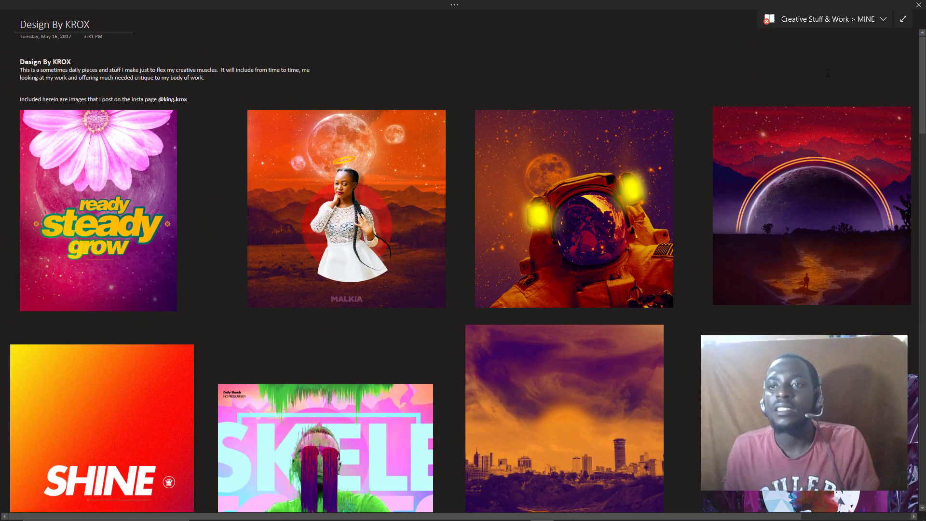
Step: Return to Photoshop and save the 9 pic grid document
key("alt+Tab")
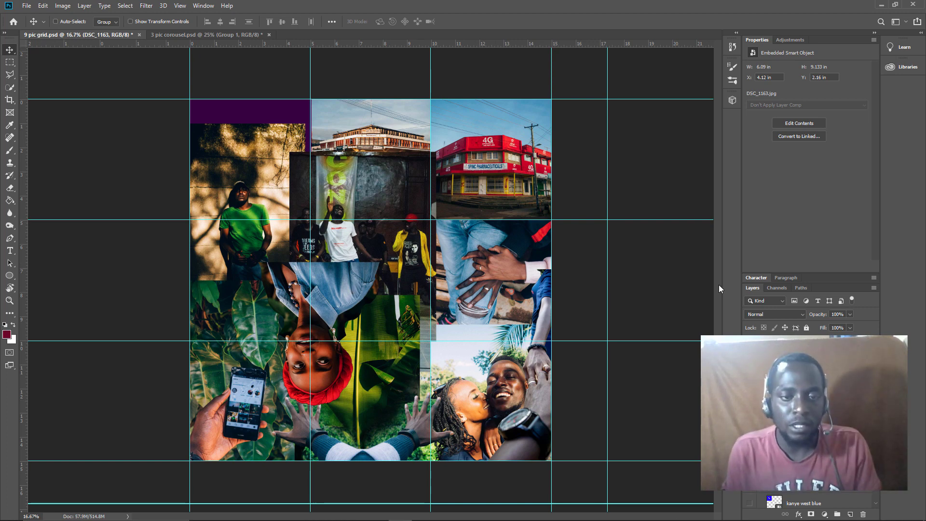
key("ctrl+s")
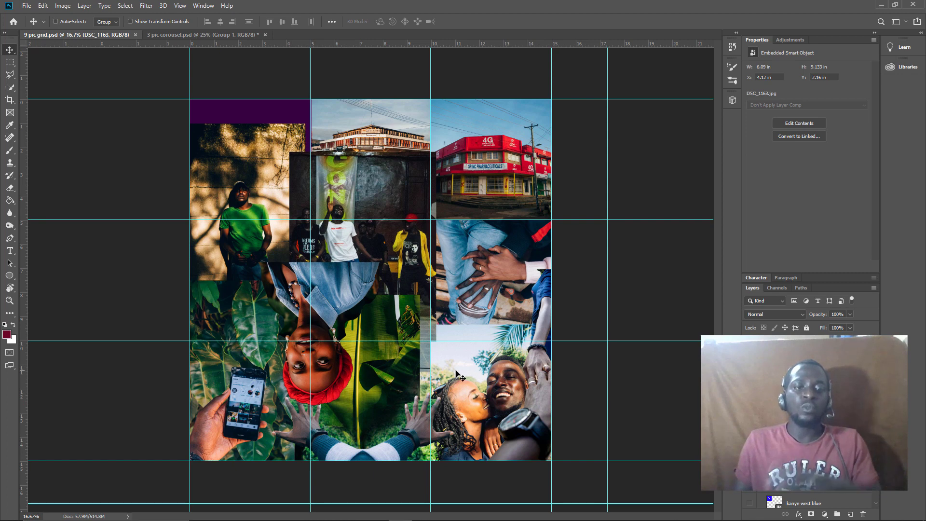
Step: Compare the two halves of the 3 pic corousel document by undoing and redoing its last changes, and show the guides
left_click(220, 34)
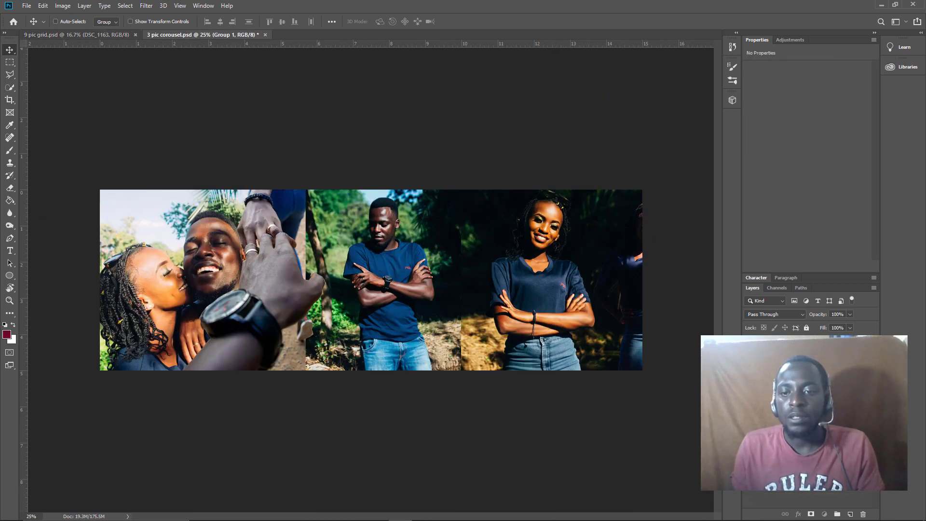
key("ctrl+z")
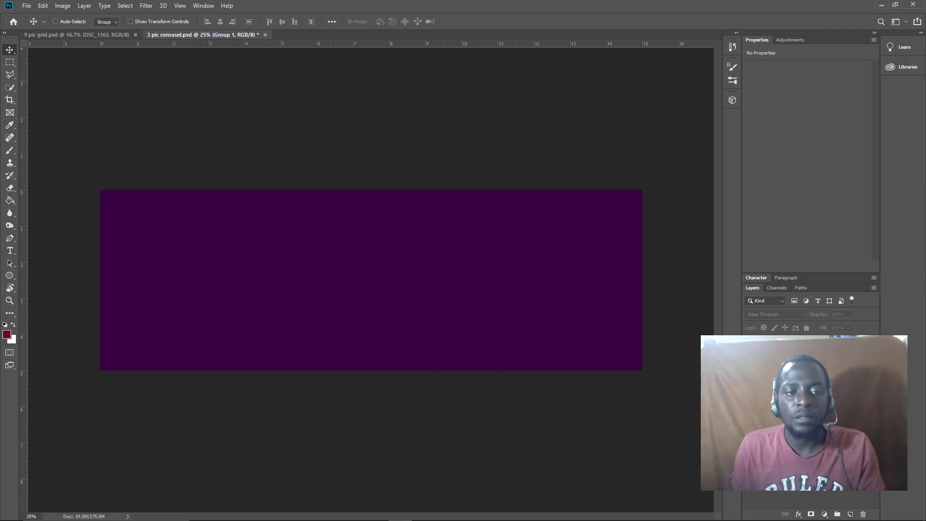
key("ctrl+shift+z")
key("ctrl+z")
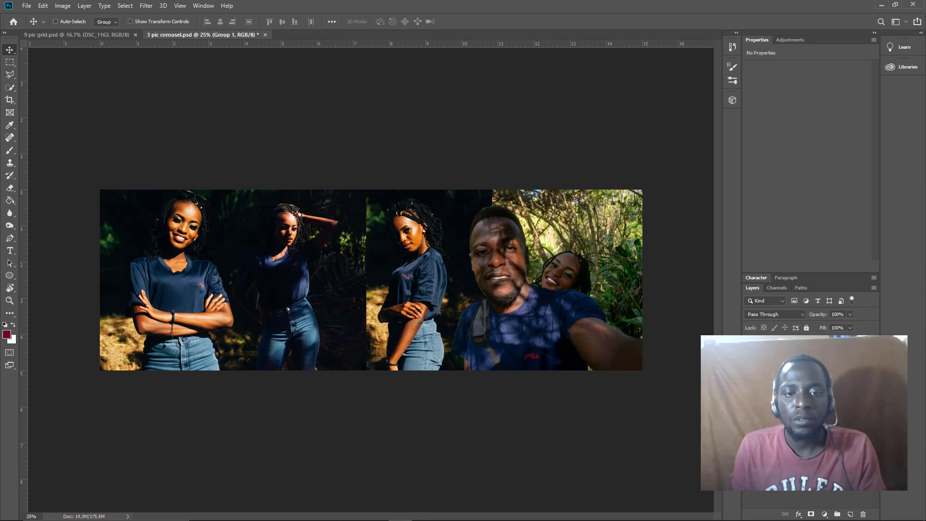
key("ctrl+shift+z")
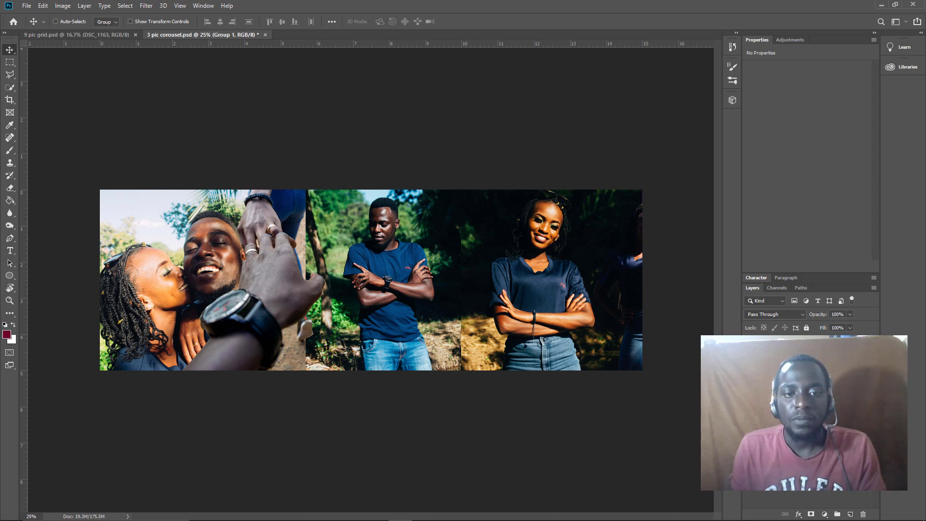
key("ctrl+z")
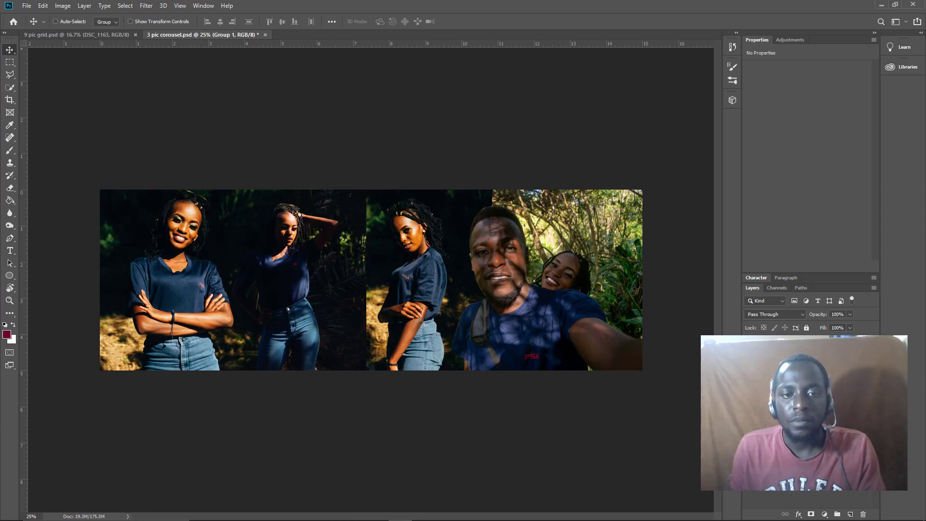
key("ctrl+shift+z")
key("ctrl+z")
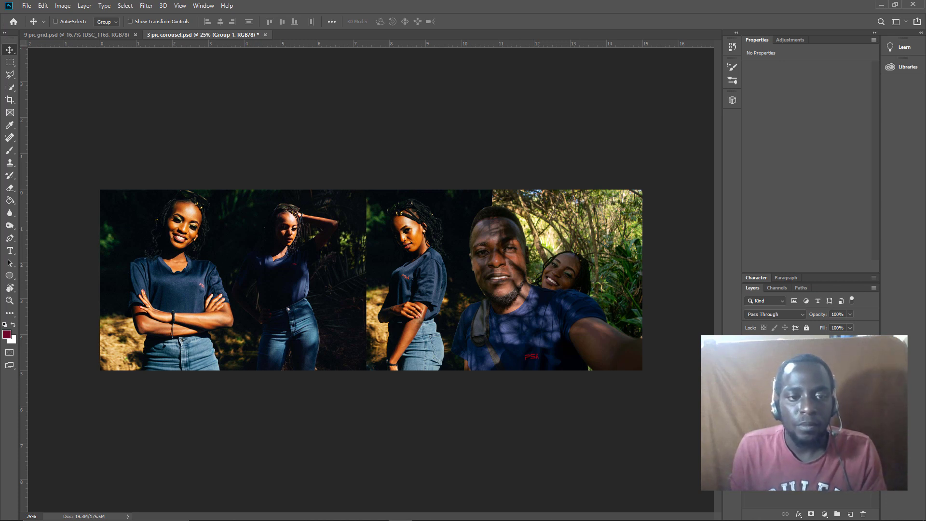
key("ctrl")
key("ctrl+semicolon")
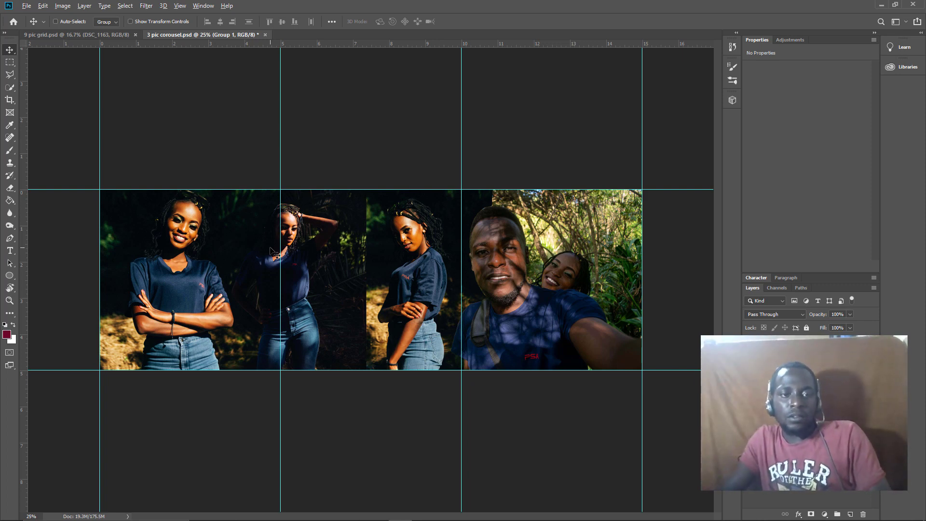
Step: Switch to the Brave browser, search Instagram for "caseymc", and open the caseymcperry profile
key("alt+Tab")
key("alt+Tab")
key("alt+Tab")
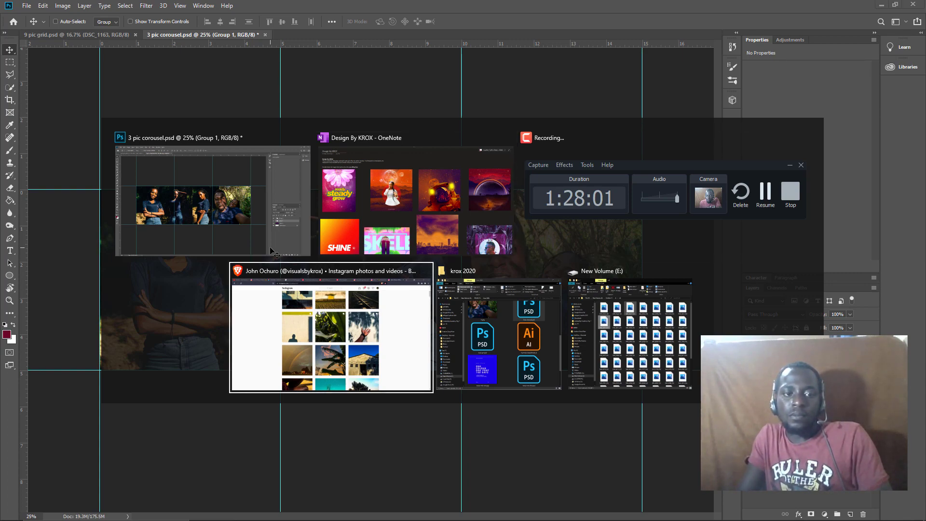
left_click(443, 41)
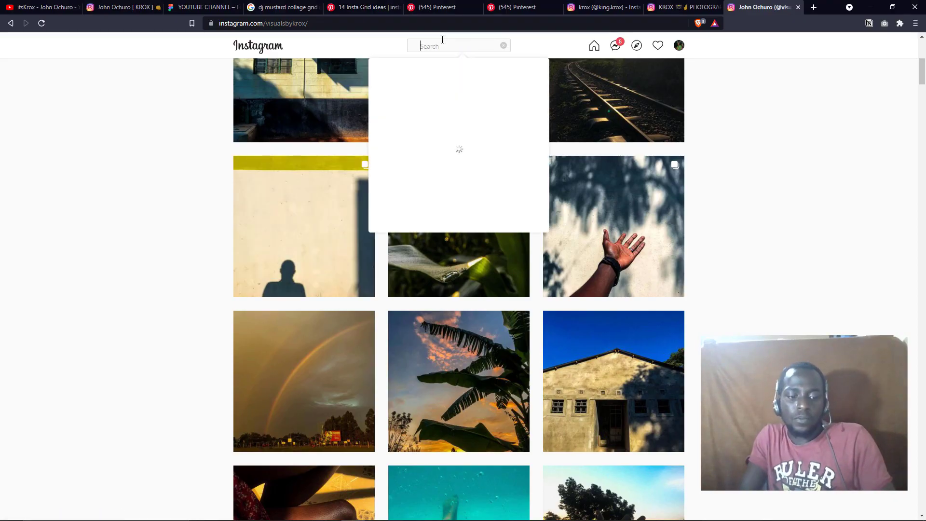
type("casey")
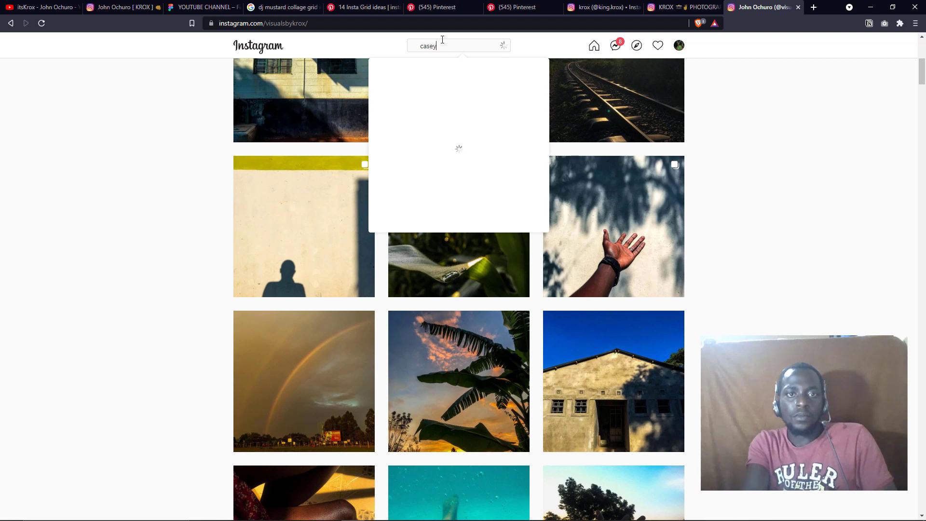
type("mc")
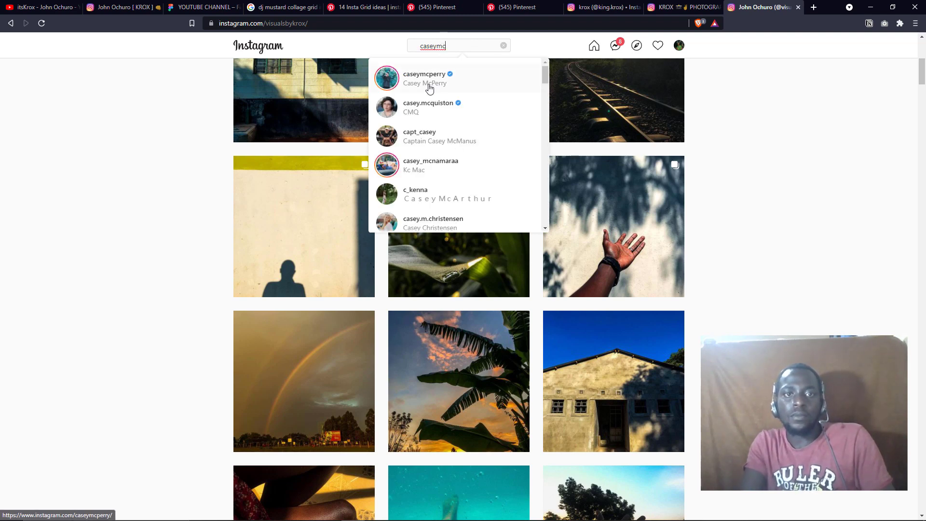
left_click(429, 88)
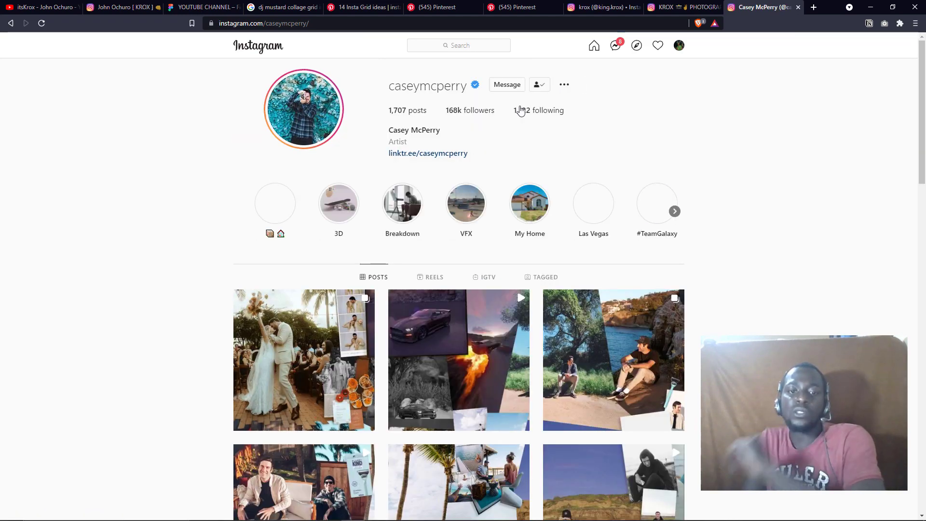
scroll(483, 200, "down", 6)
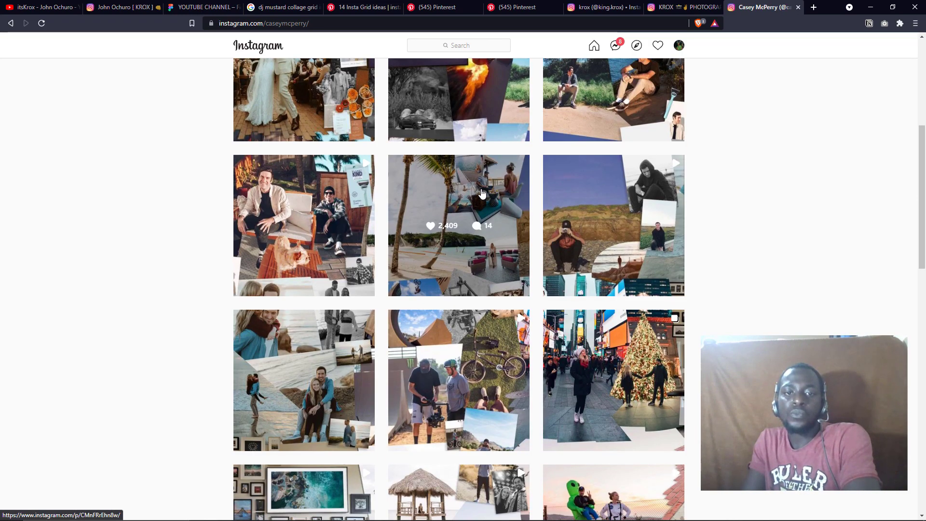
scroll(406, 187, "up", 6)
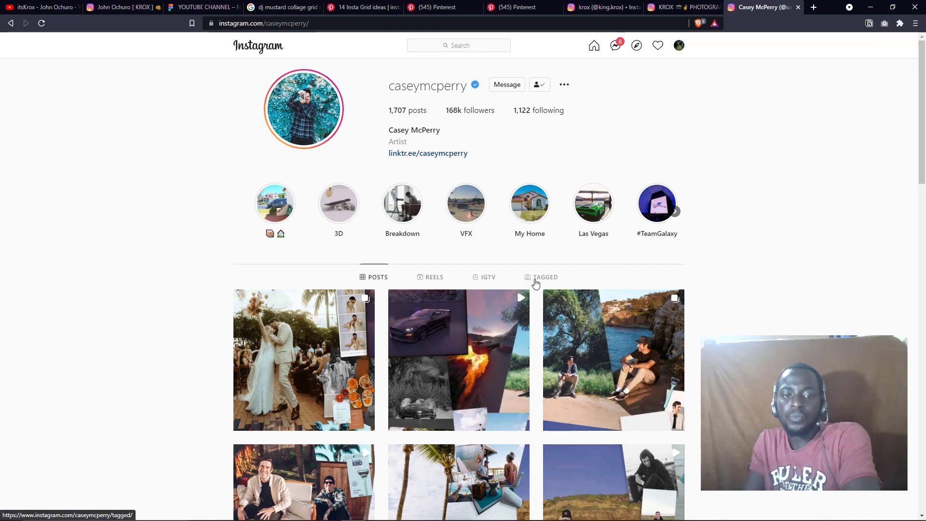
scroll(535, 283, "down", 10)
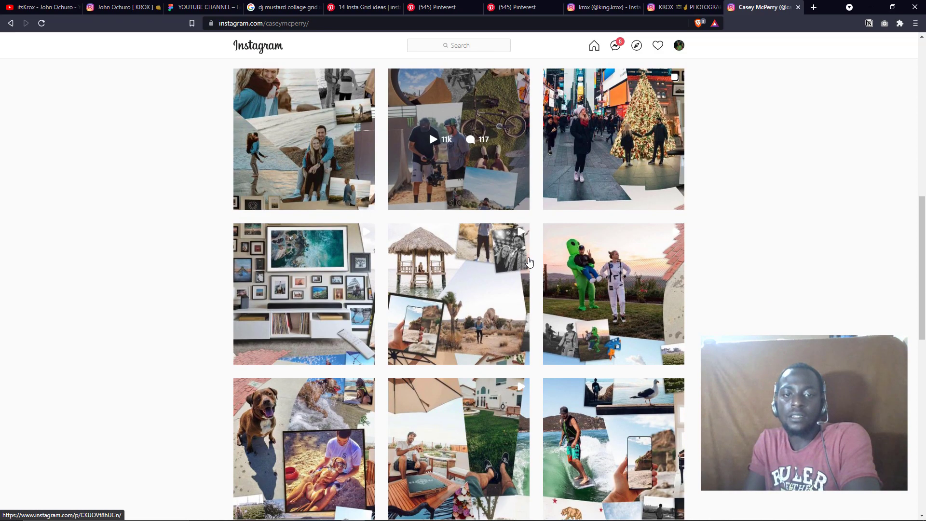
scroll(529, 262, "up", 10)
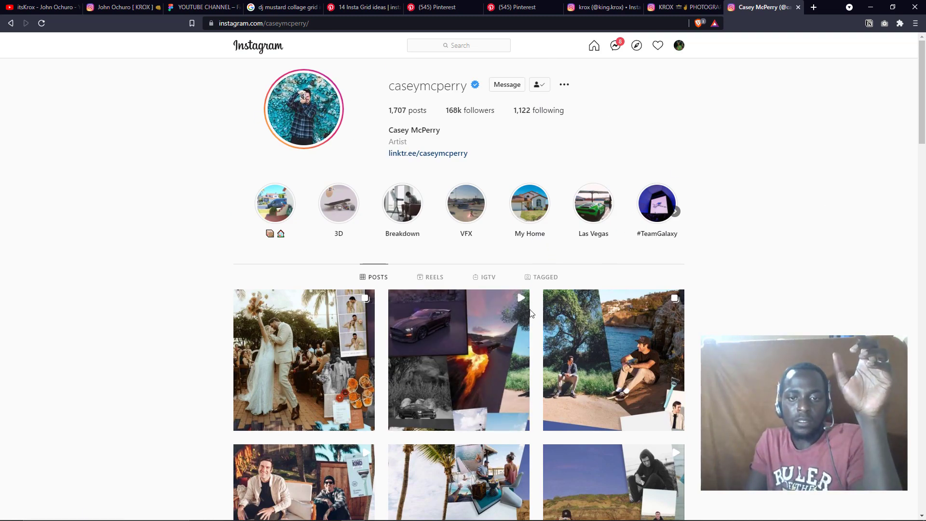
scroll(427, 352, "down", 10)
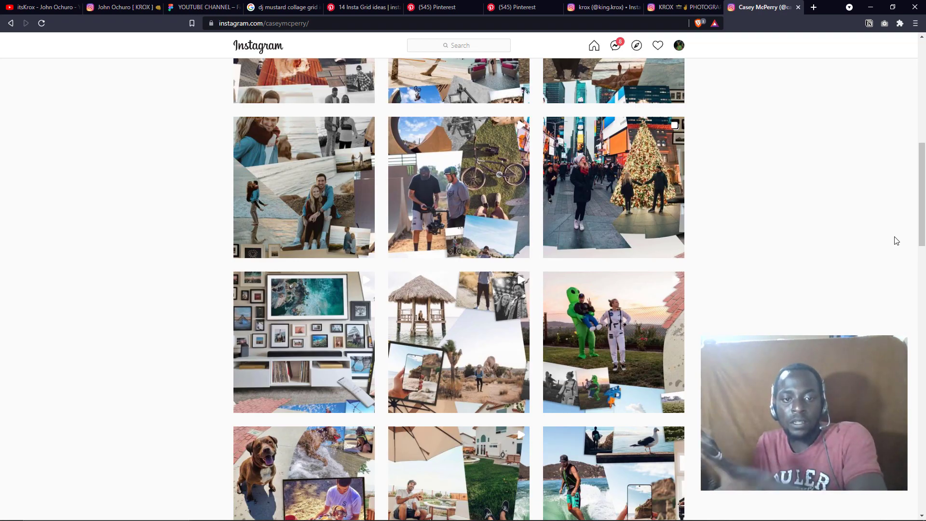
scroll(481, 374, "up", 9)
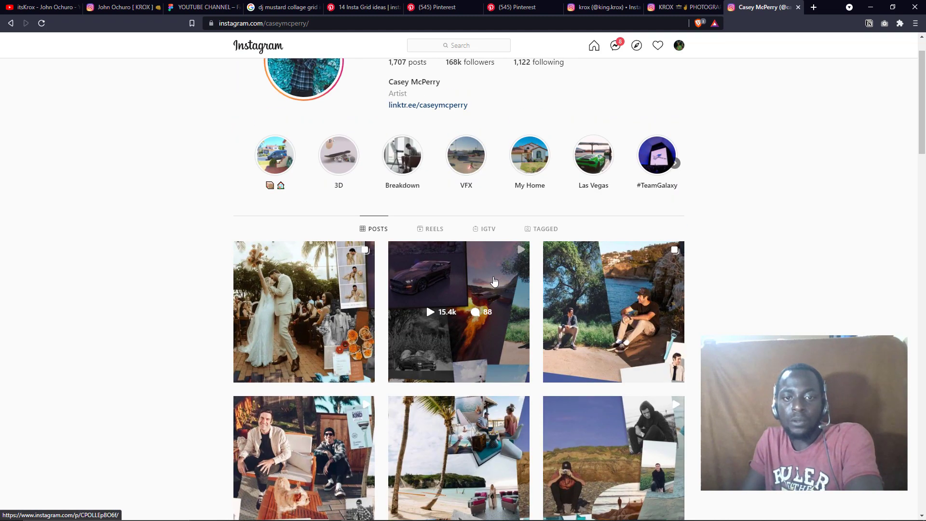
Step: View the purple car animation post and the collage post with the hooded man, closing each one
left_click(481, 374)
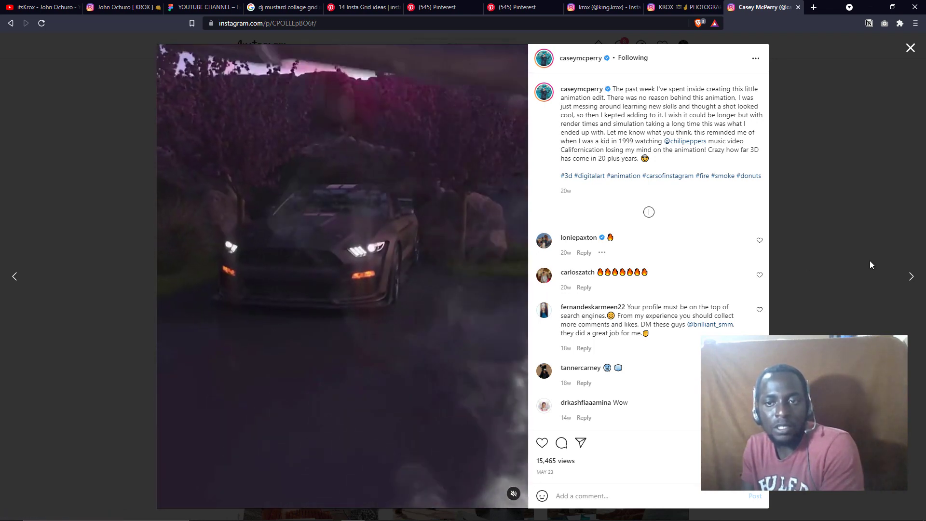
left_click(866, 234)
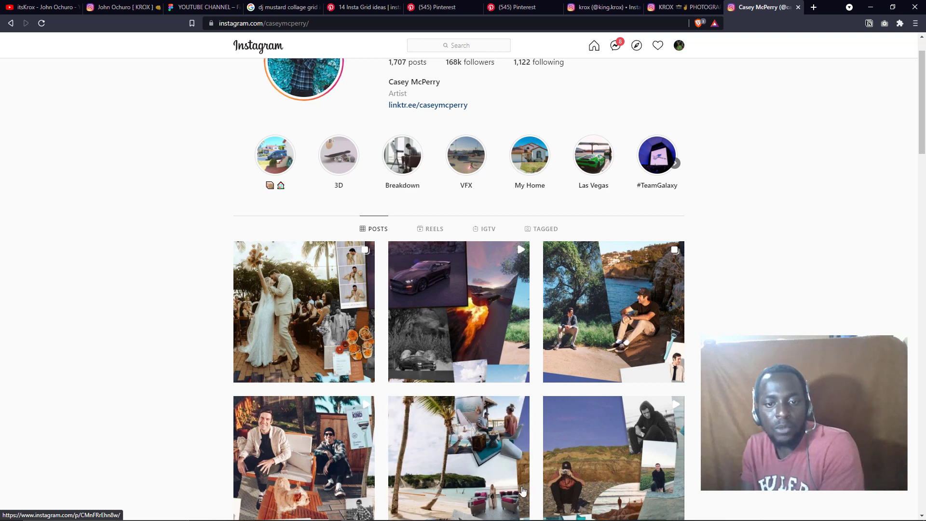
scroll(489, 448, "down", 3)
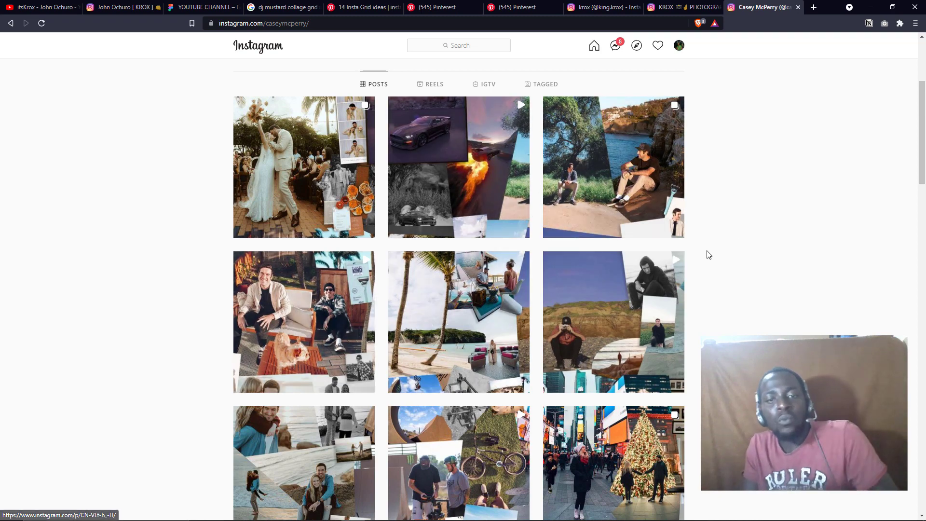
left_click(580, 295)
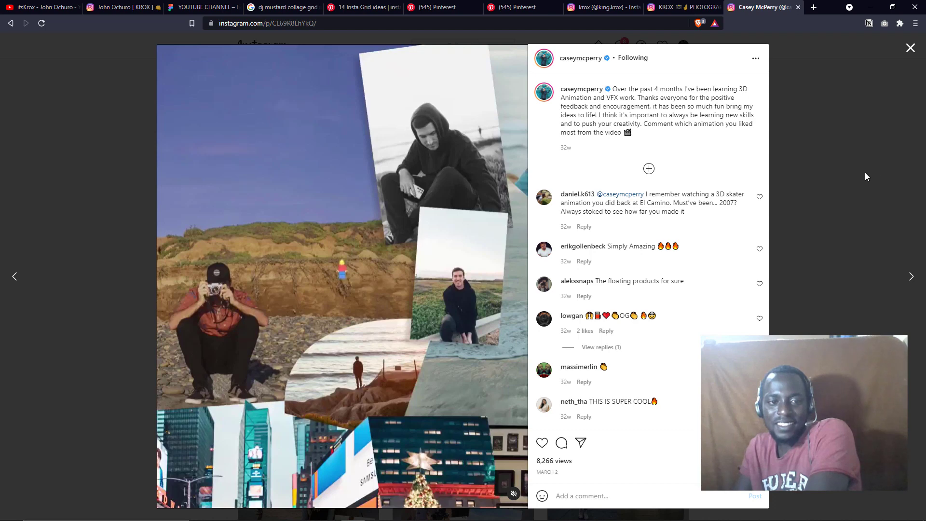
left_click(865, 173)
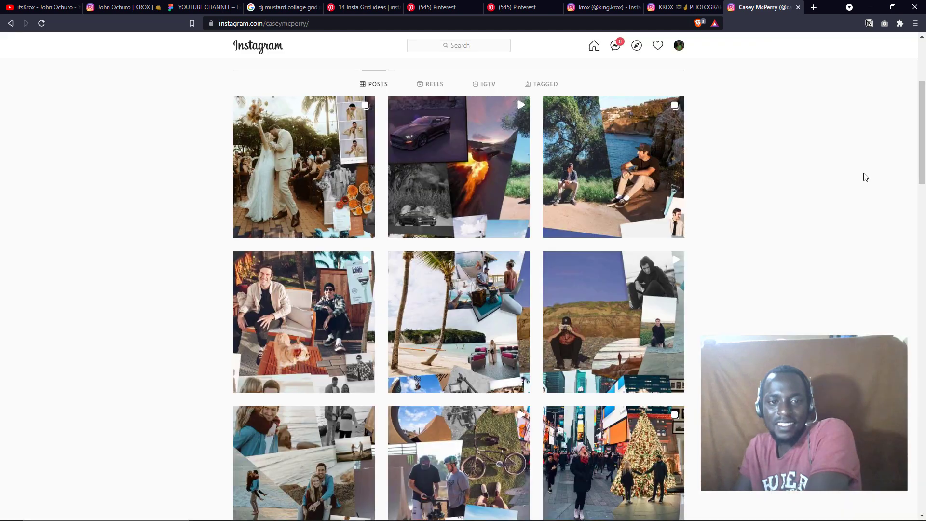
Step: View the Planet Kind razor post and the framed photo wall post, closing each one
left_click(297, 282)
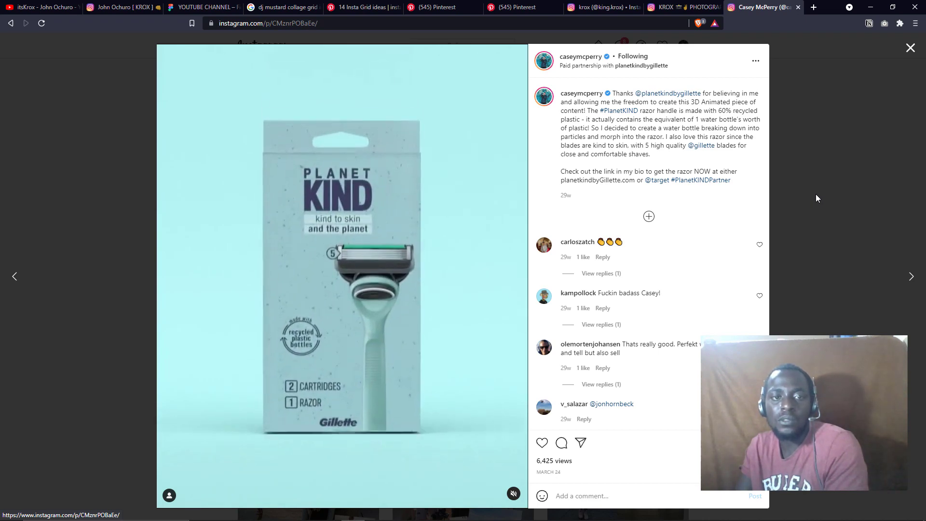
left_click(815, 195)
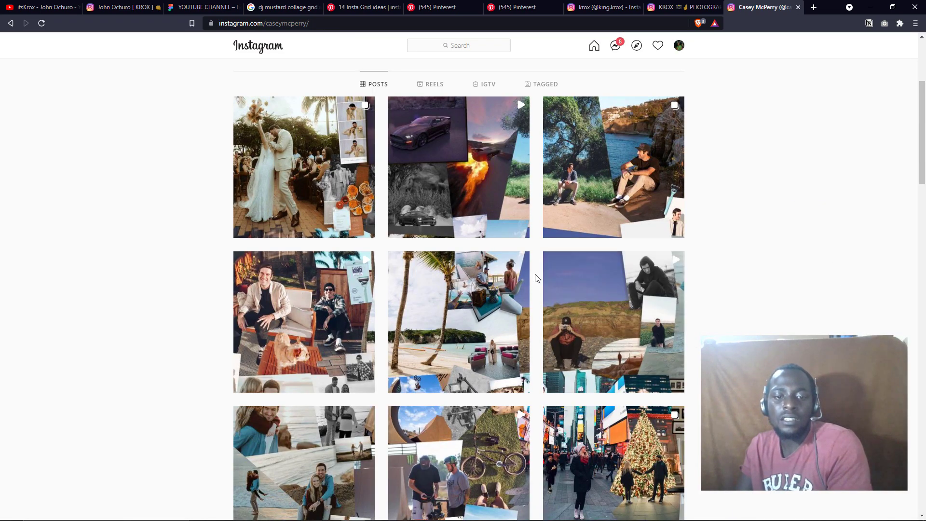
scroll(534, 275, "down", 4)
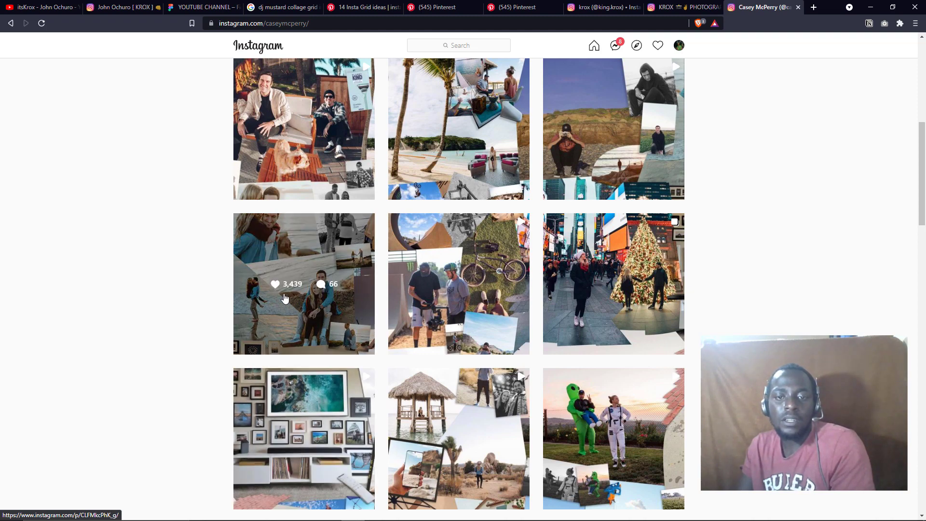
scroll(271, 271, "down", 3)
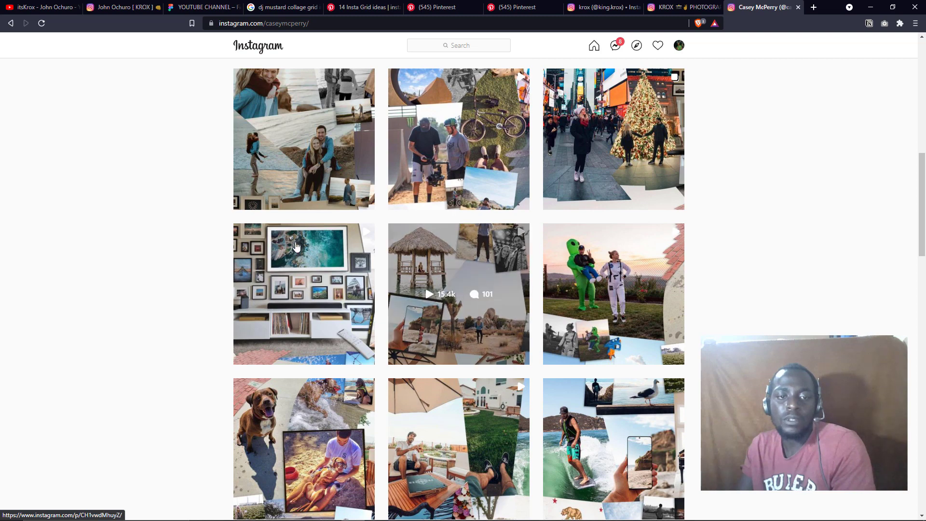
left_click(321, 250)
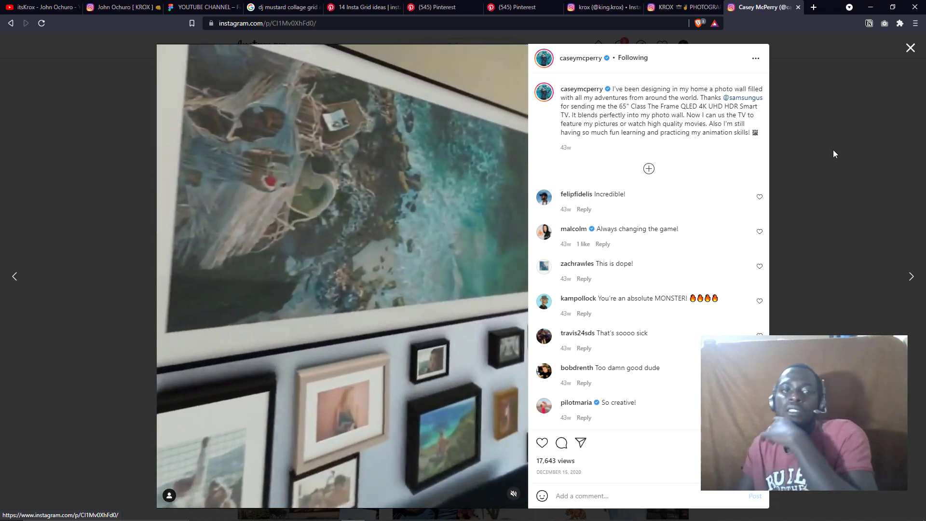
left_click(833, 147)
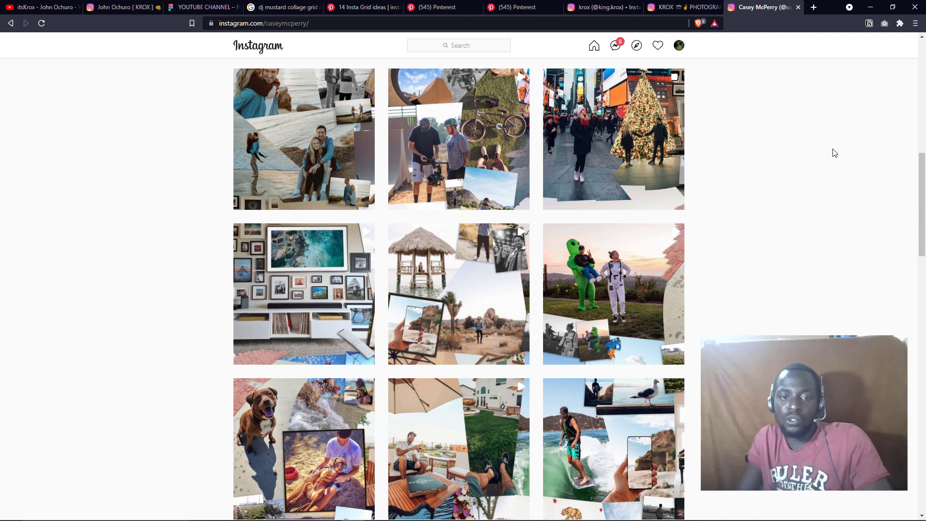
Step: Review the lower collage rows of the profile grid, and switch to Photoshop to compare them with the 9 pic grid document
scroll(653, 246, "down", 4)
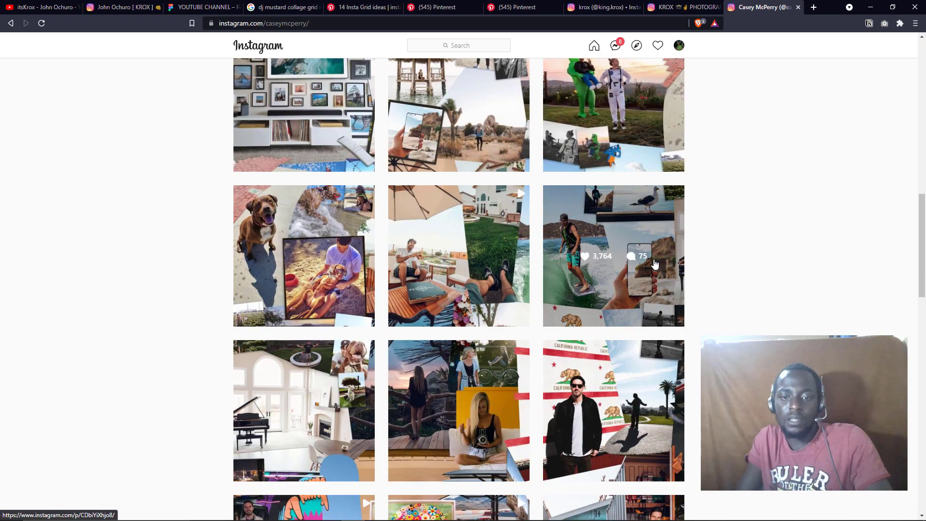
scroll(652, 259, "down", 2)
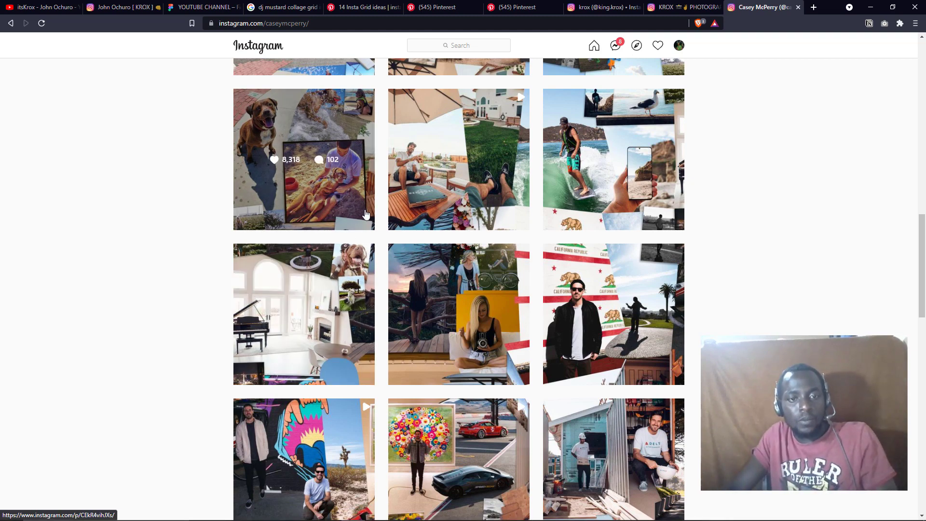
key("alt+Tab")
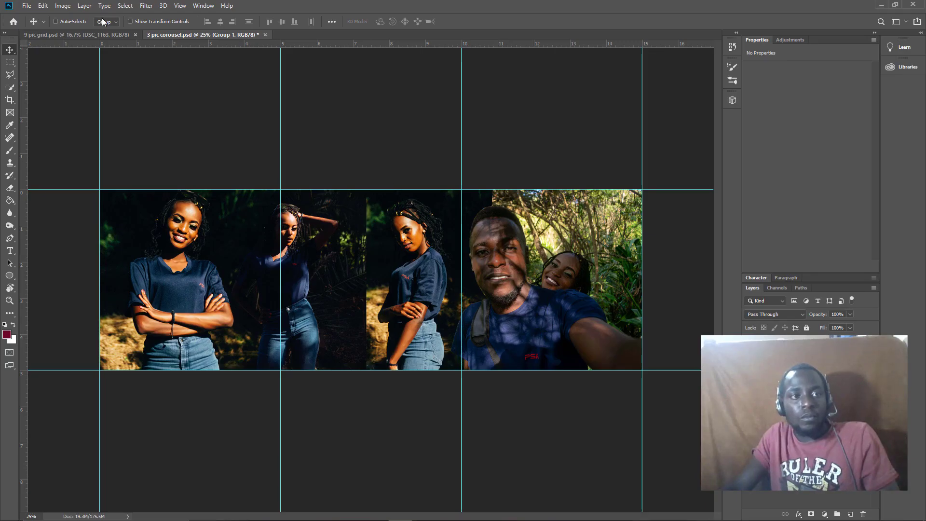
left_click(88, 33)
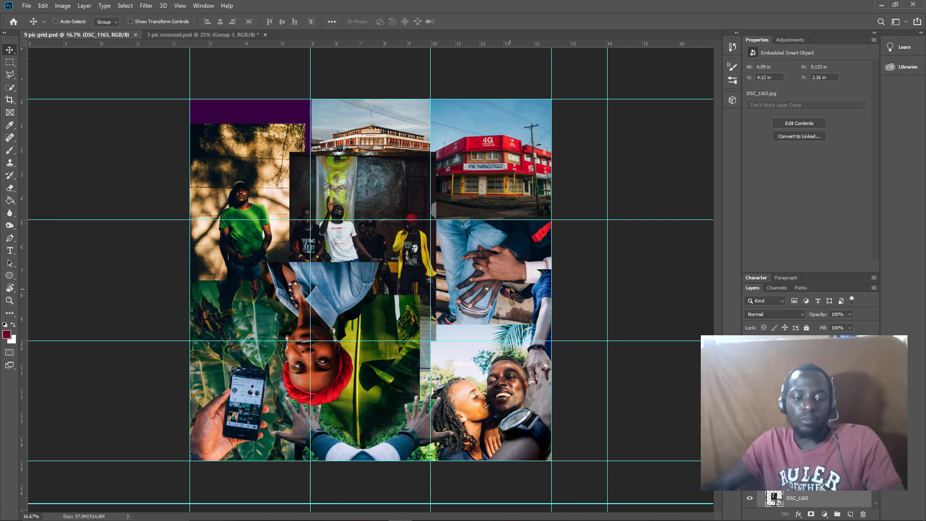
Step: Switch to the Brave browser and look through the playlists on the itsKrox YouTube channel page
key("alt+Tab")
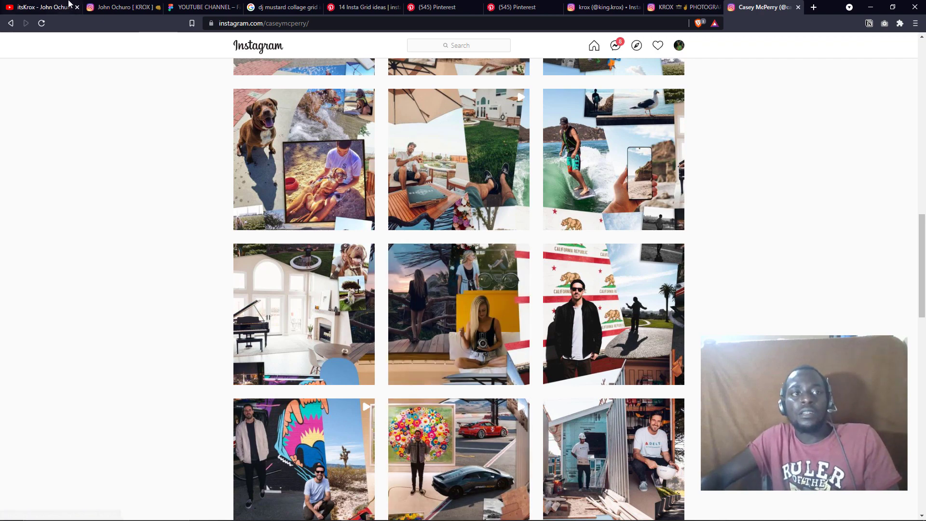
left_click(48, 7)
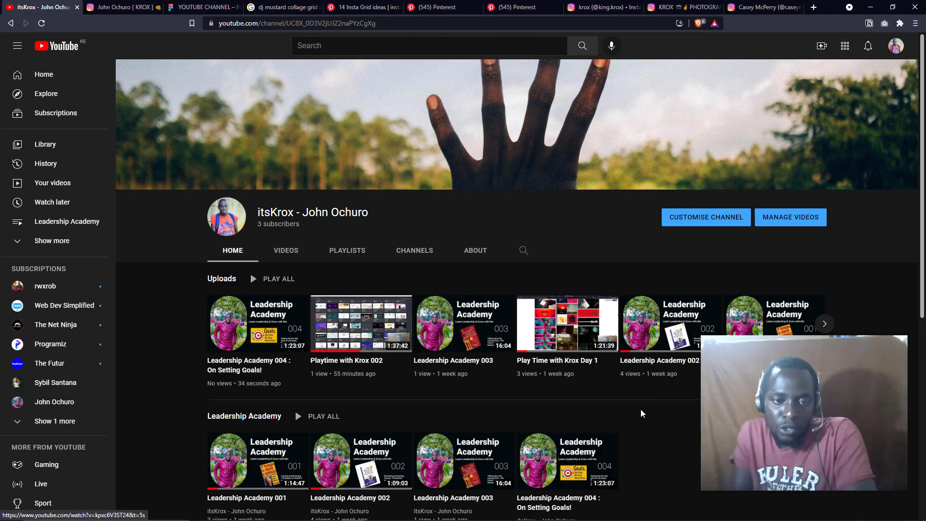
scroll(642, 414, "down", 5)
scroll(707, 320, "down", 1)
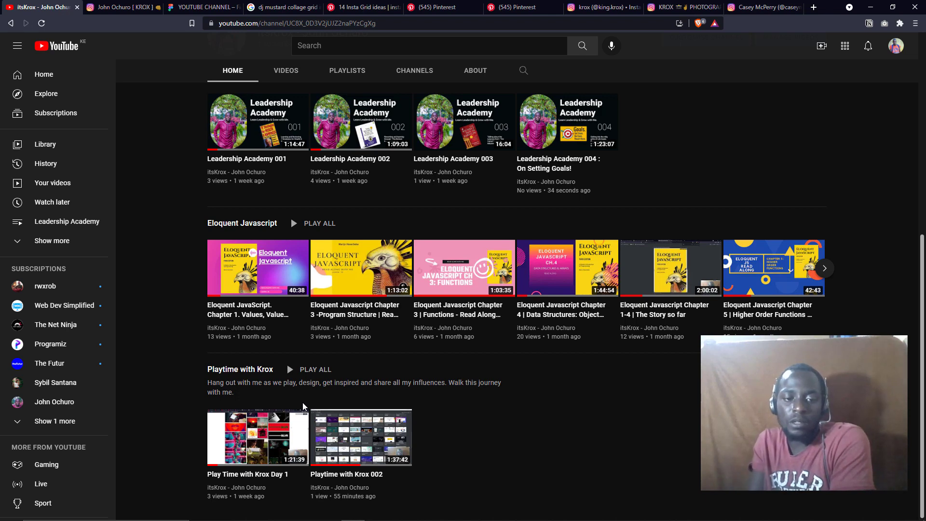
scroll(339, 449, "up", 7)
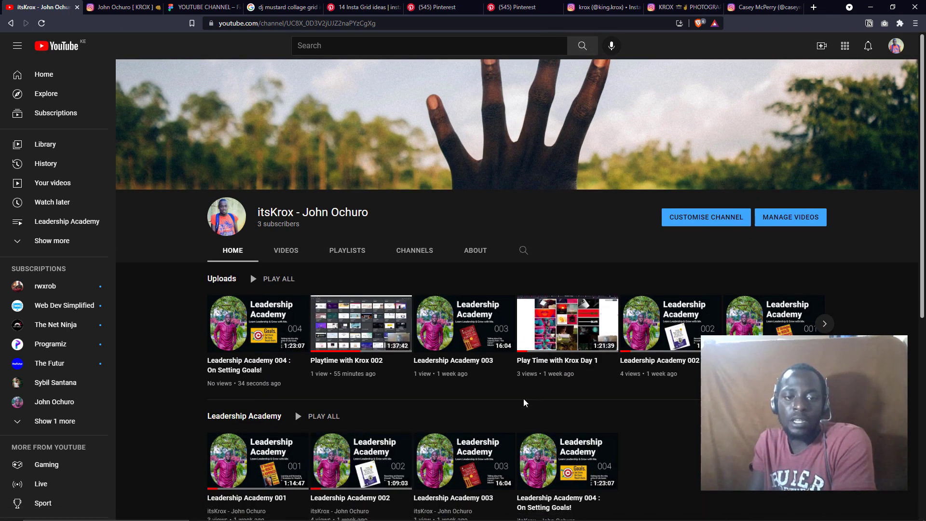
scroll(525, 403, "down", 6)
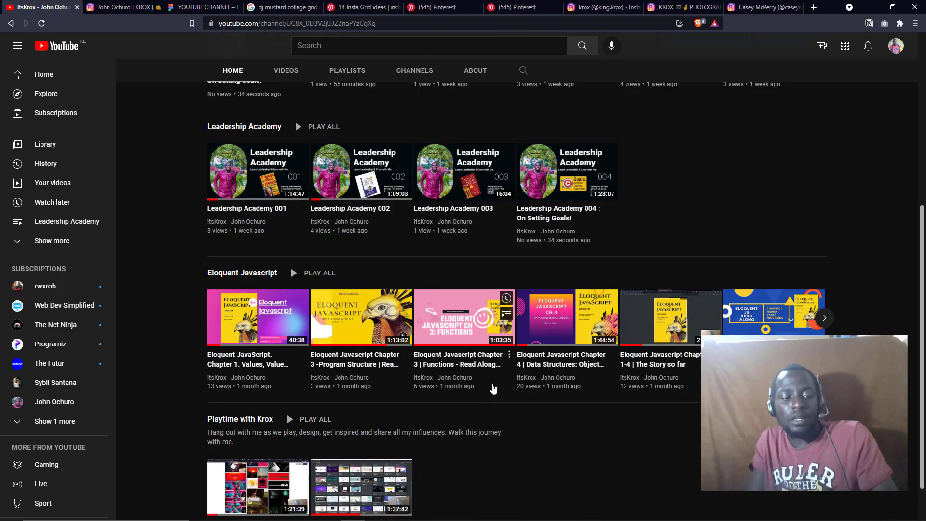
Step: Switch to Photoshop and hide the DSC_1163 layer in the 9 pic grid document
key("alt+Tab")
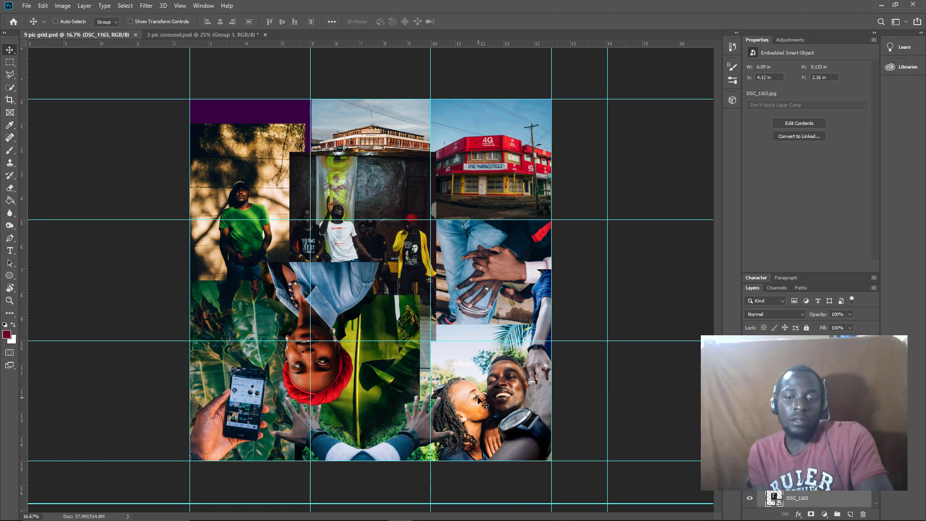
left_click(749, 502)
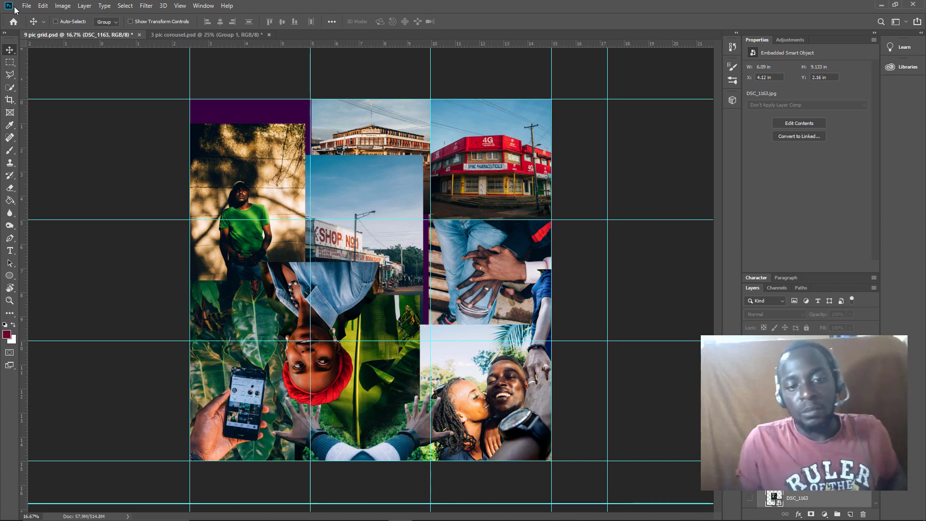
key("alt+Tab")
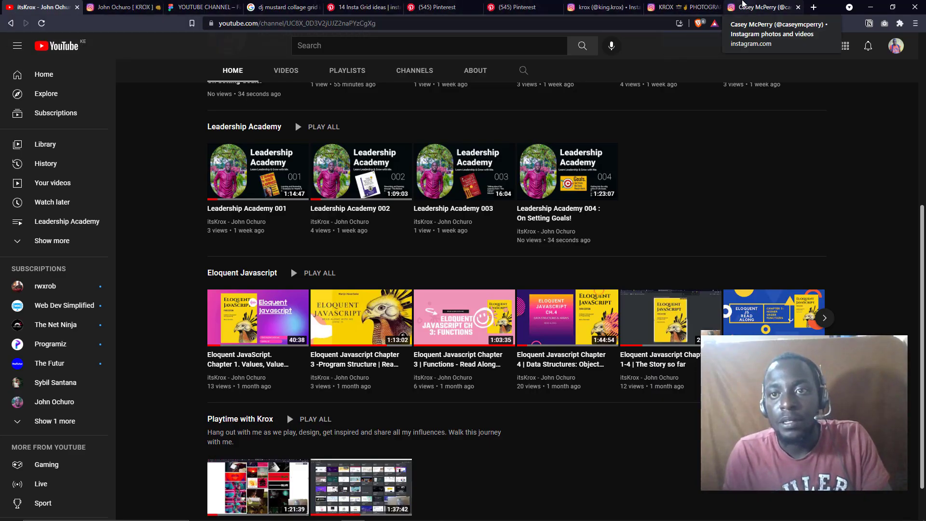
left_click(763, 7)
scroll(333, 266, "down", 4)
scroll(331, 259, "down", 5)
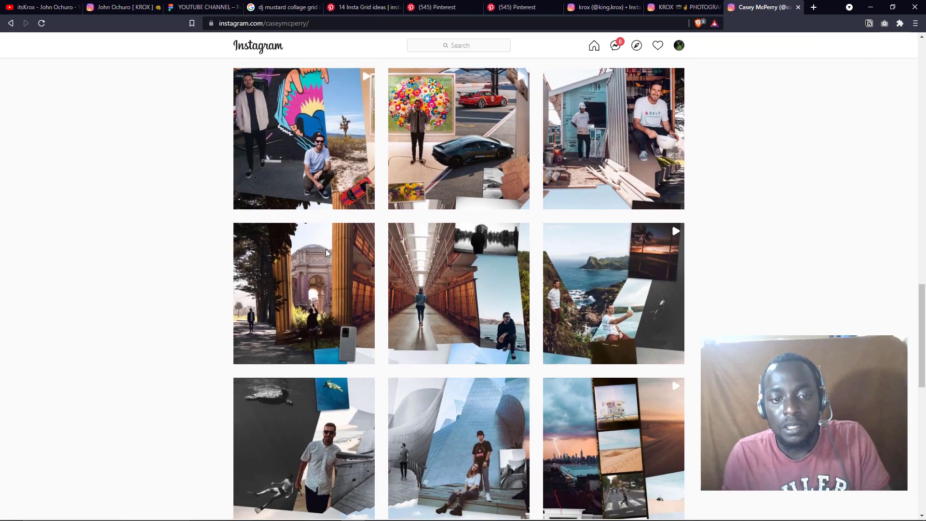
scroll(336, 253, "down", 3)
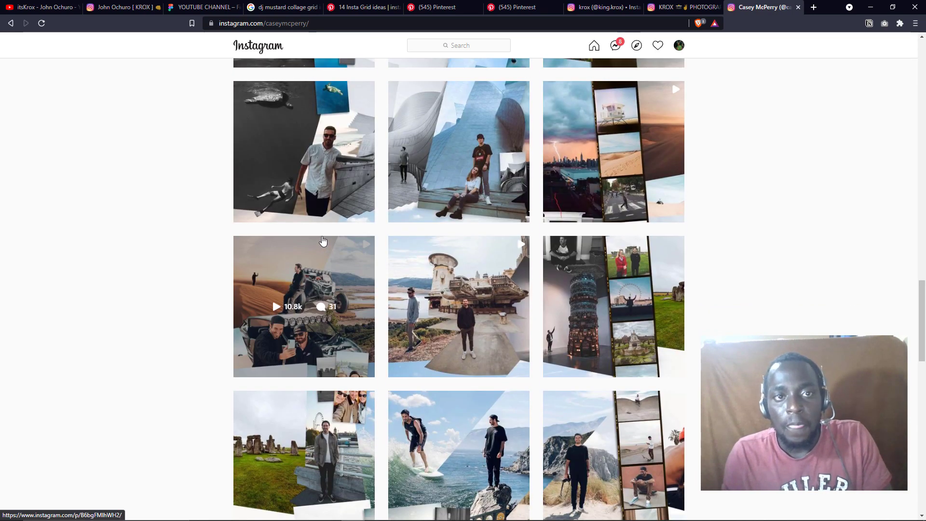
left_click(444, 45)
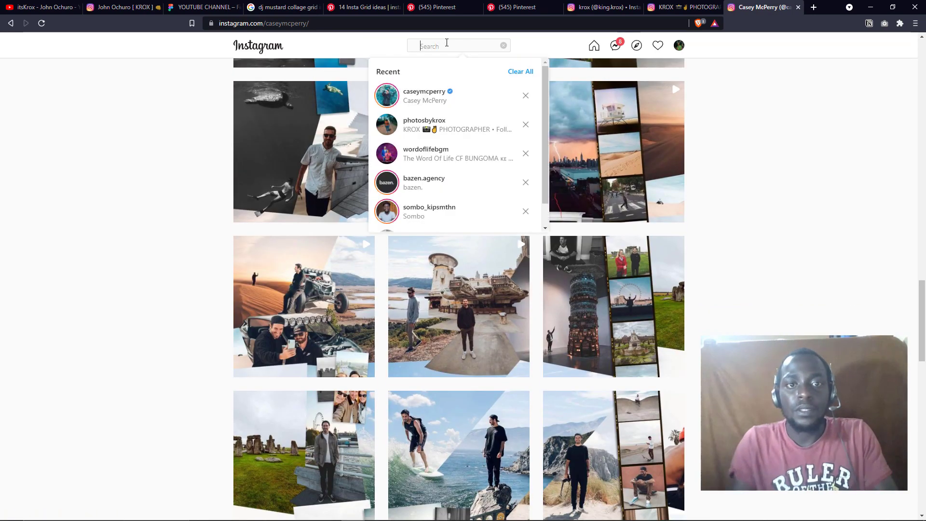
type("osse")
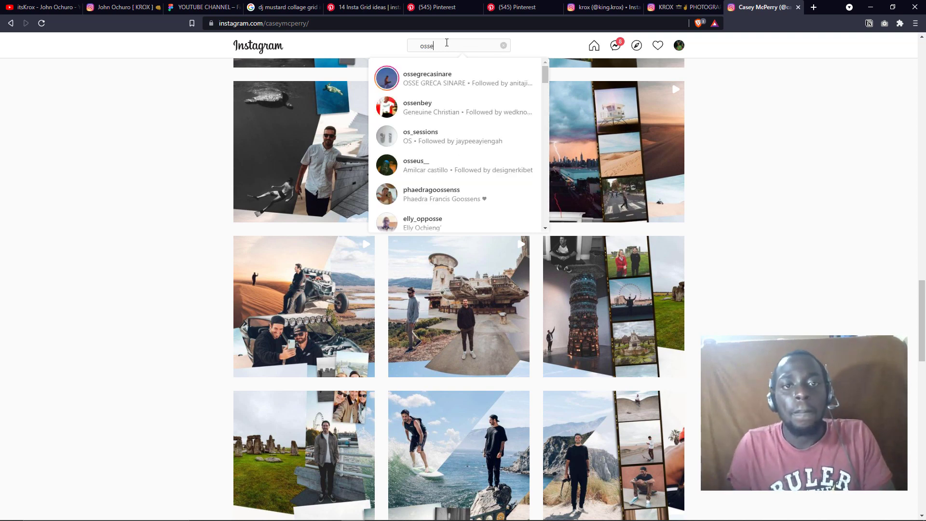
left_click(480, 82)
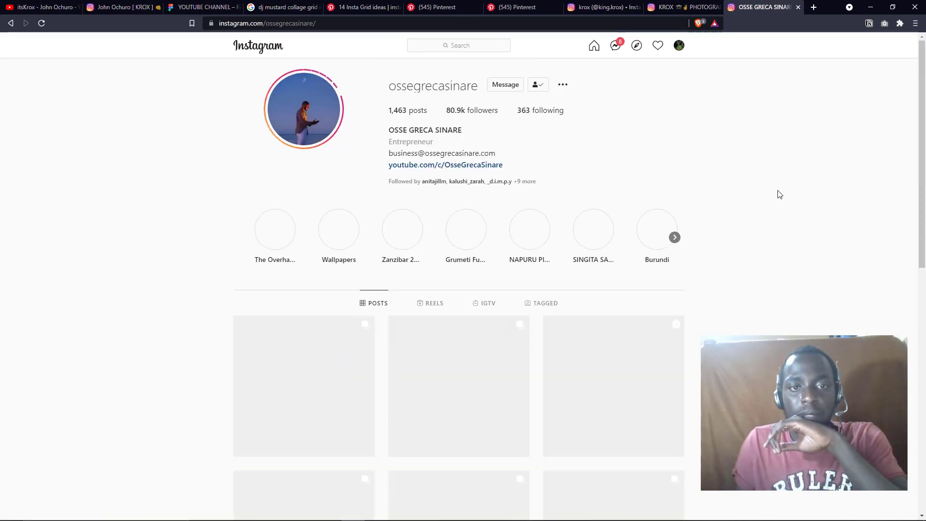
scroll(801, 223, "down", 7)
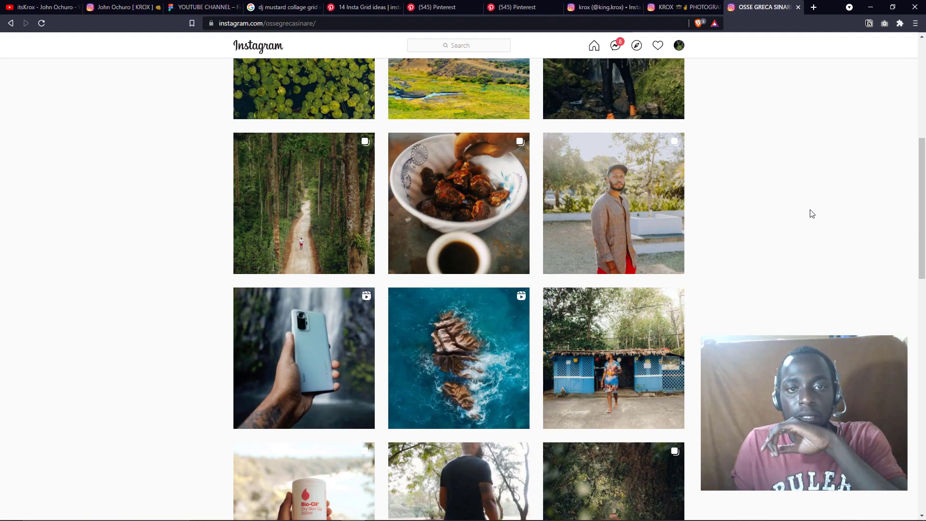
Step: Examine the ossegrecasinare post grid from the newest rows down to the older ones and return to the profile header
scroll(812, 214, "up", 7)
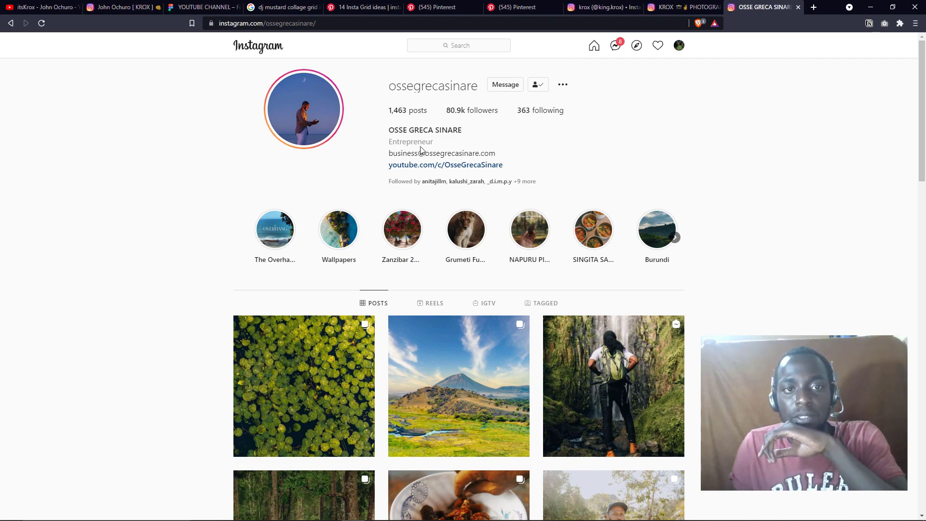
scroll(833, 190, "down", 11)
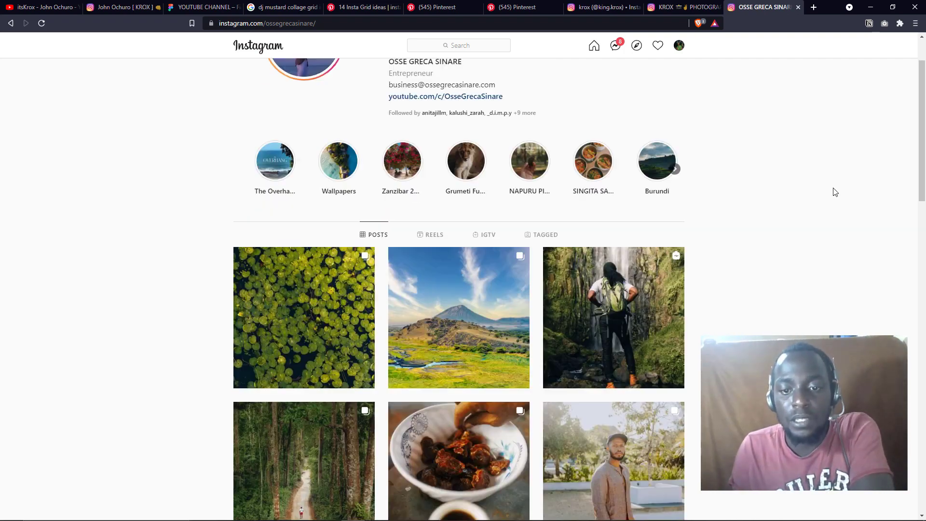
scroll(833, 200, "down", 1)
scroll(832, 200, "down", 10)
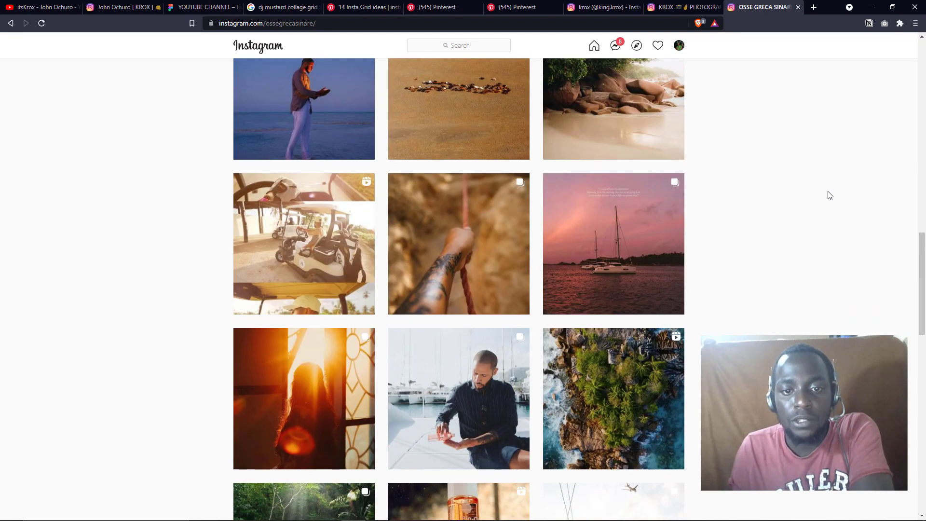
scroll(826, 197, "down", 5)
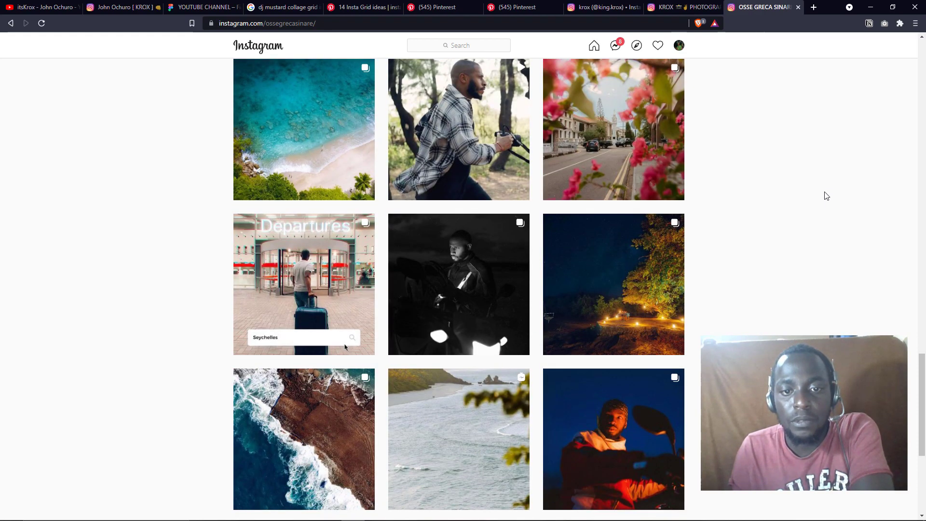
scroll(822, 187, "down", 5)
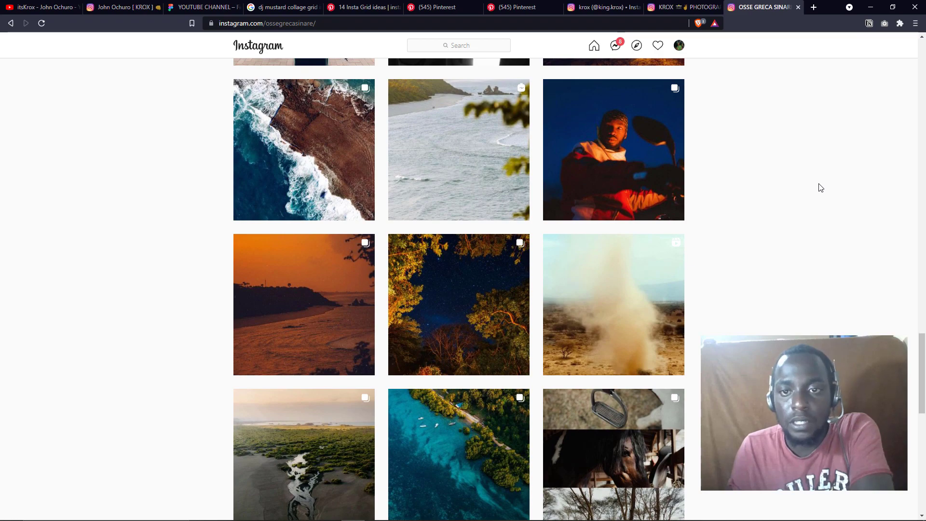
scroll(822, 188, "down", 6)
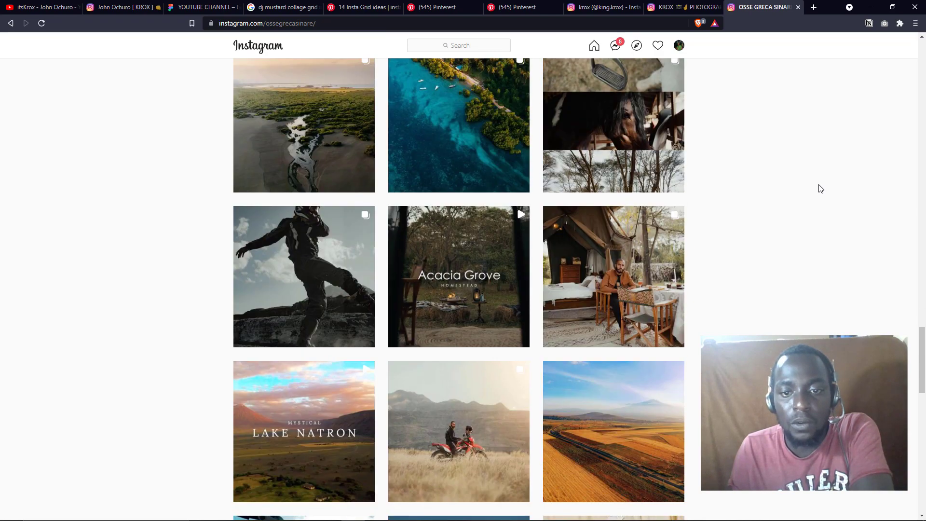
scroll(822, 188, "down", 6)
scroll(818, 189, "down", 5)
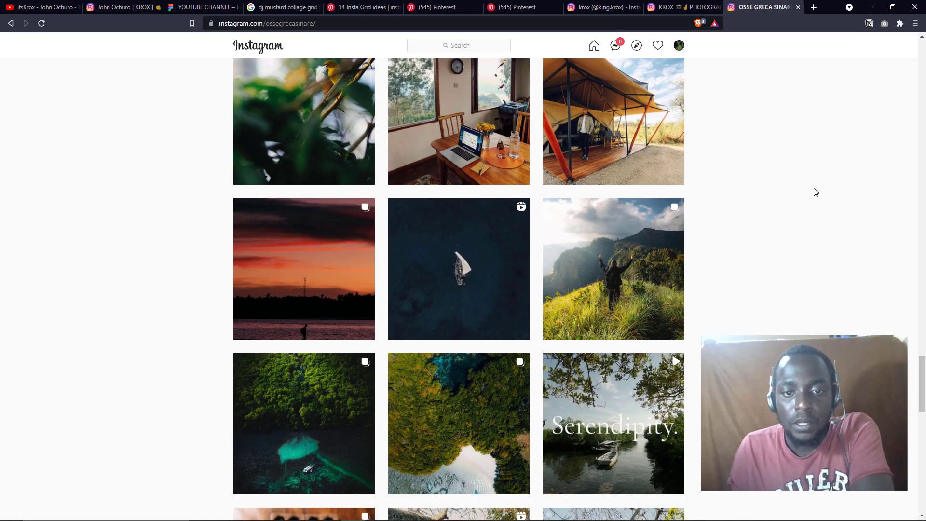
scroll(815, 190, "up", 20)
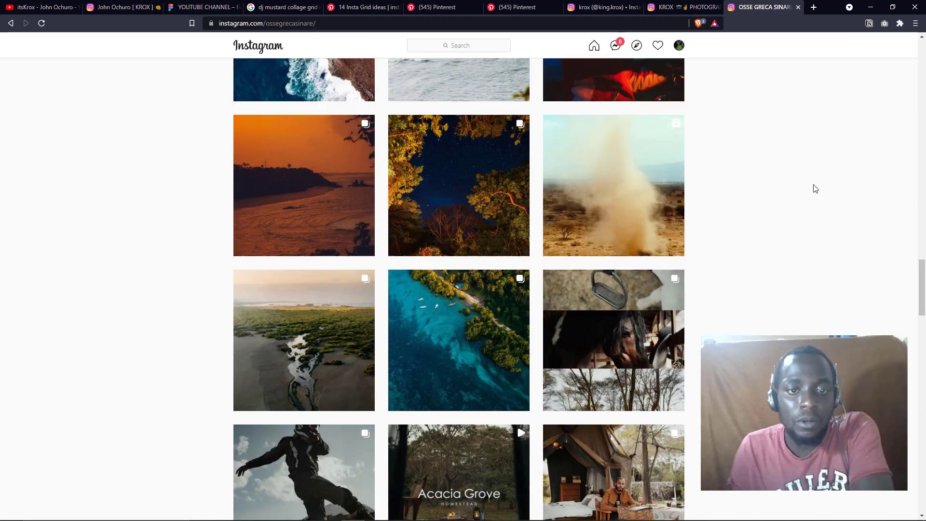
scroll(818, 189, "up", 20)
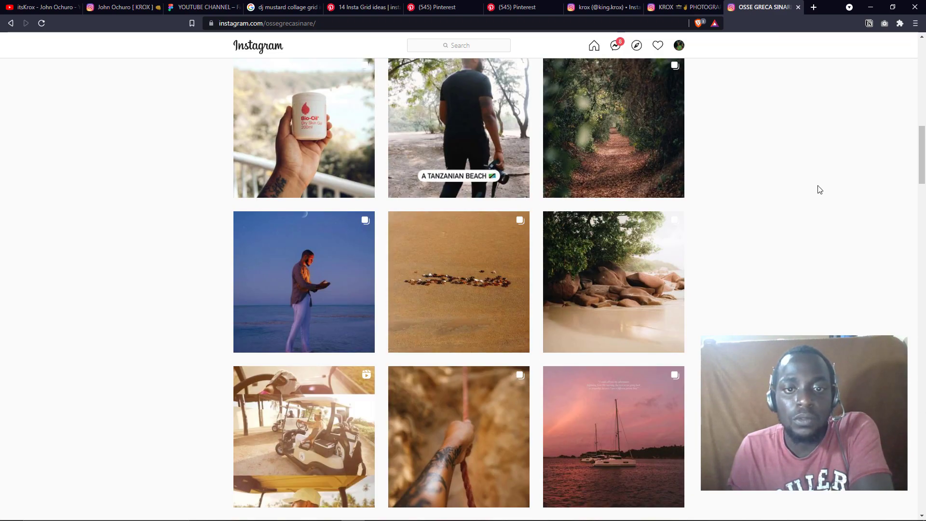
scroll(820, 189, "up", 10)
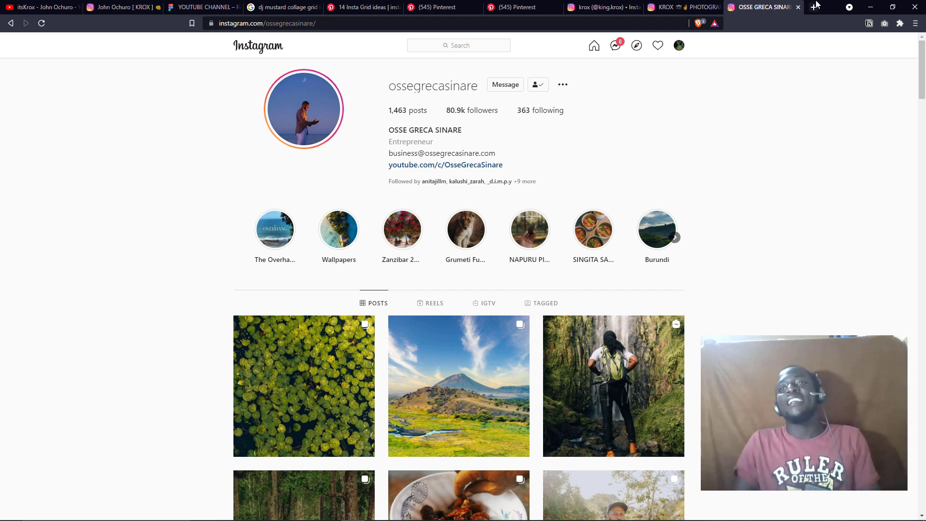
Step: Minimize the browser, Photoshop, full-screen notes and File Explorer windows, and move the small Creative Stuff & Work notes window across the desktop
left_click(870, 6)
left_click(878, 5)
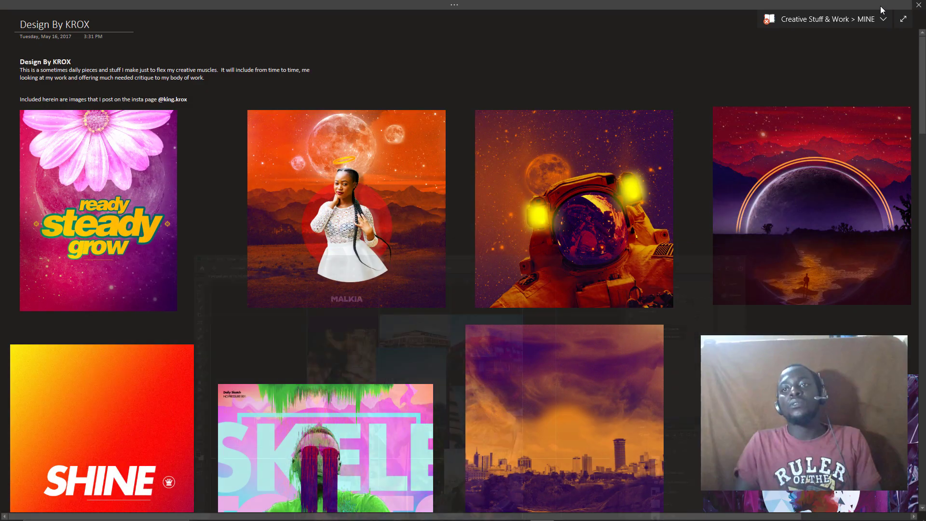
left_click(889, 5)
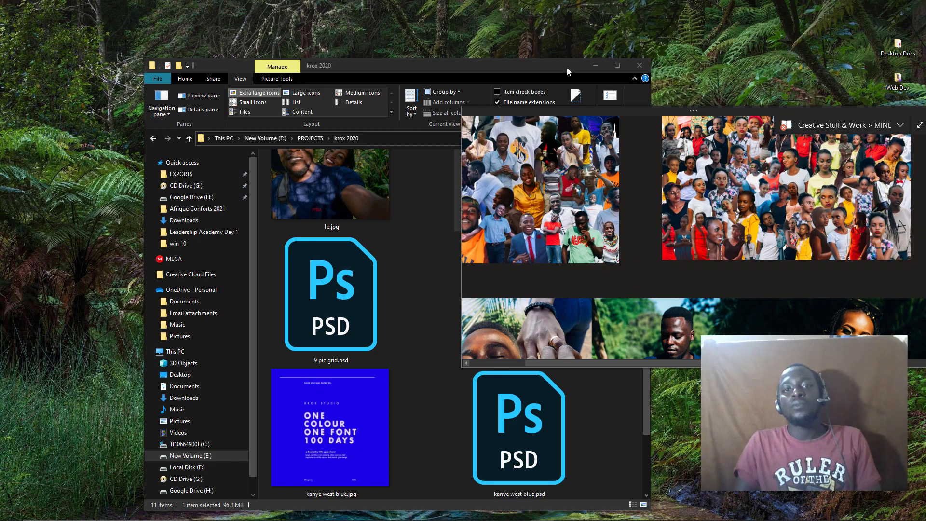
left_click(596, 67)
left_click_drag(841, 109, 428, 215)
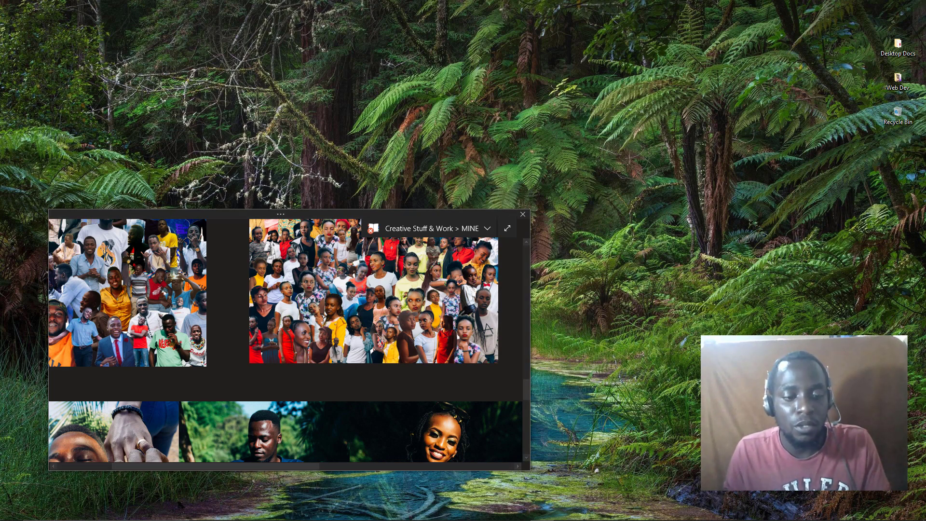
left_click(236, 514)
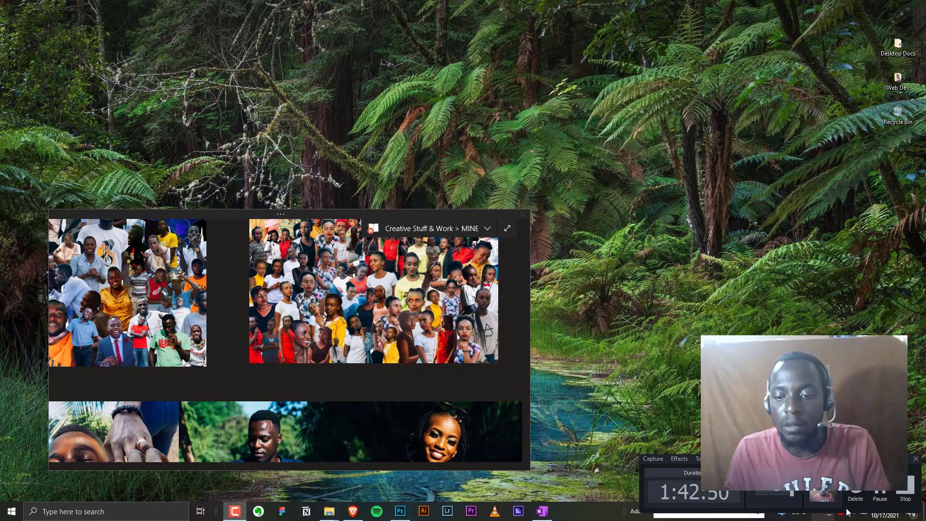